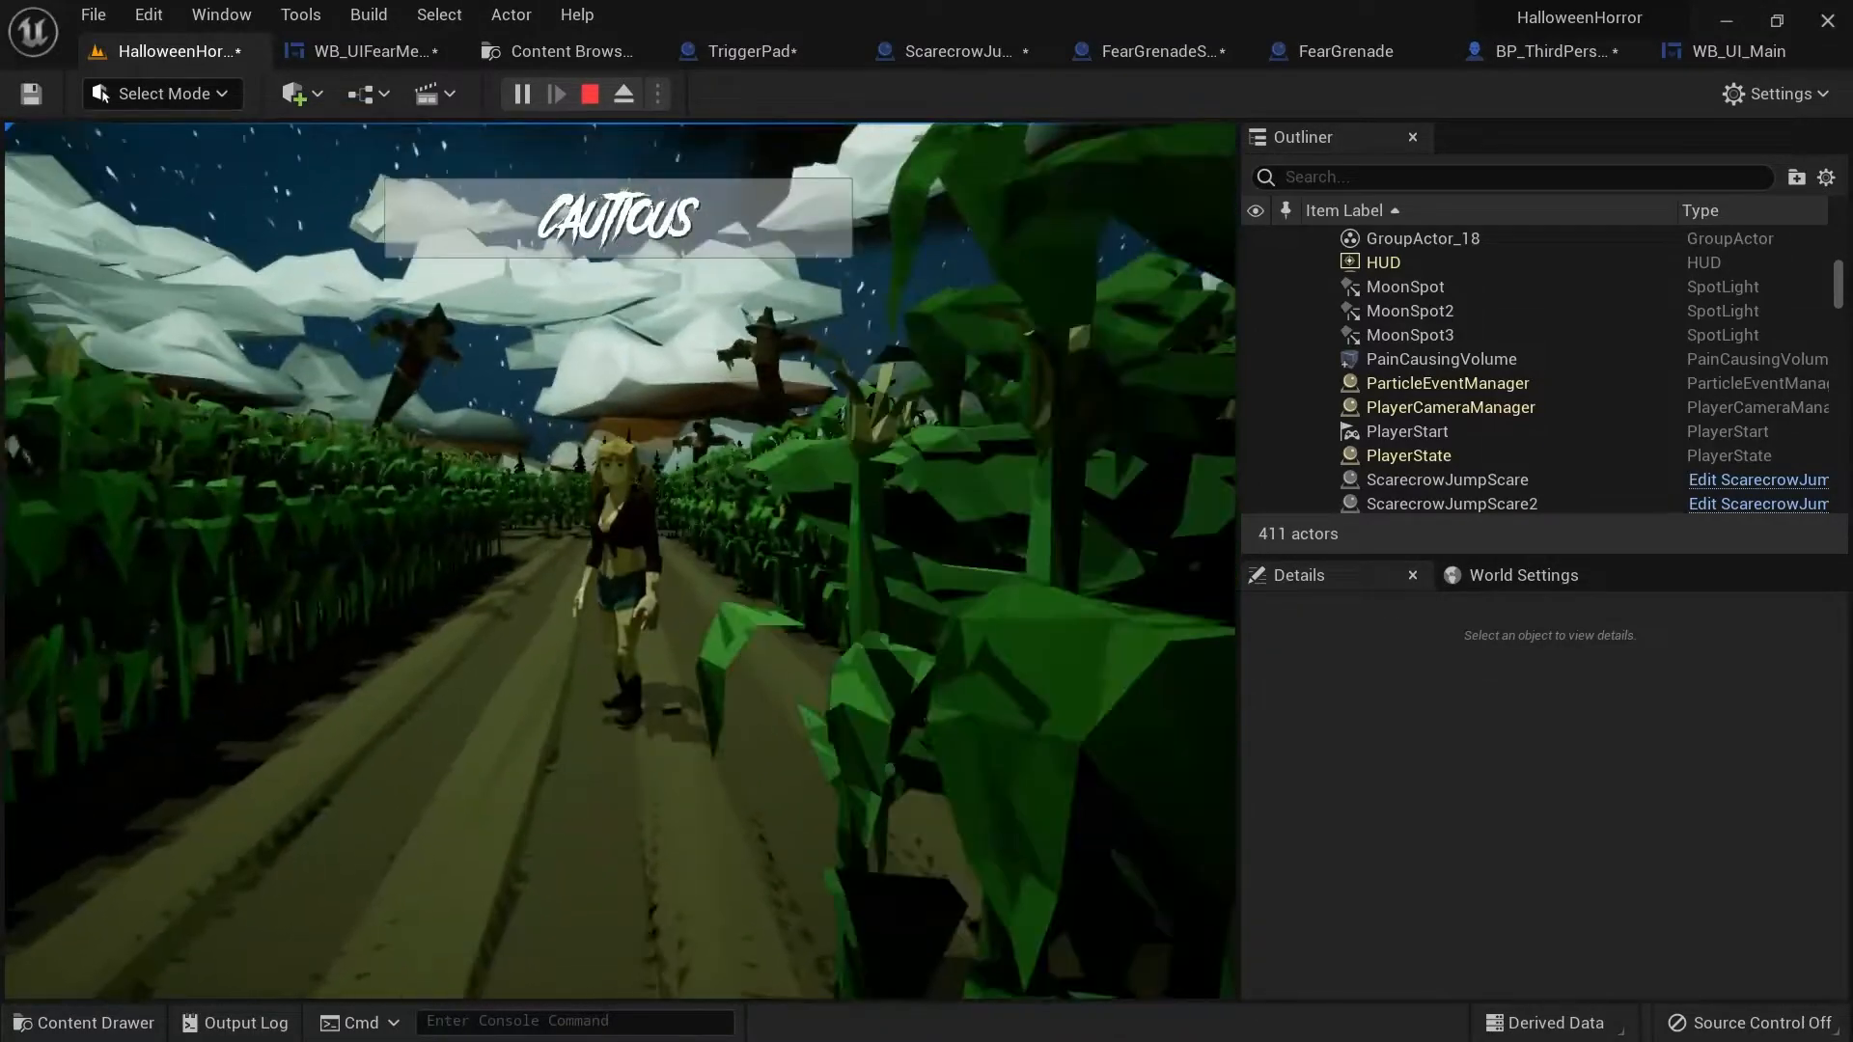
End the play test and close the open Blueprint and widget editors, returning to the HalloweenHorror level.
{"action": "key", "text": "s"}
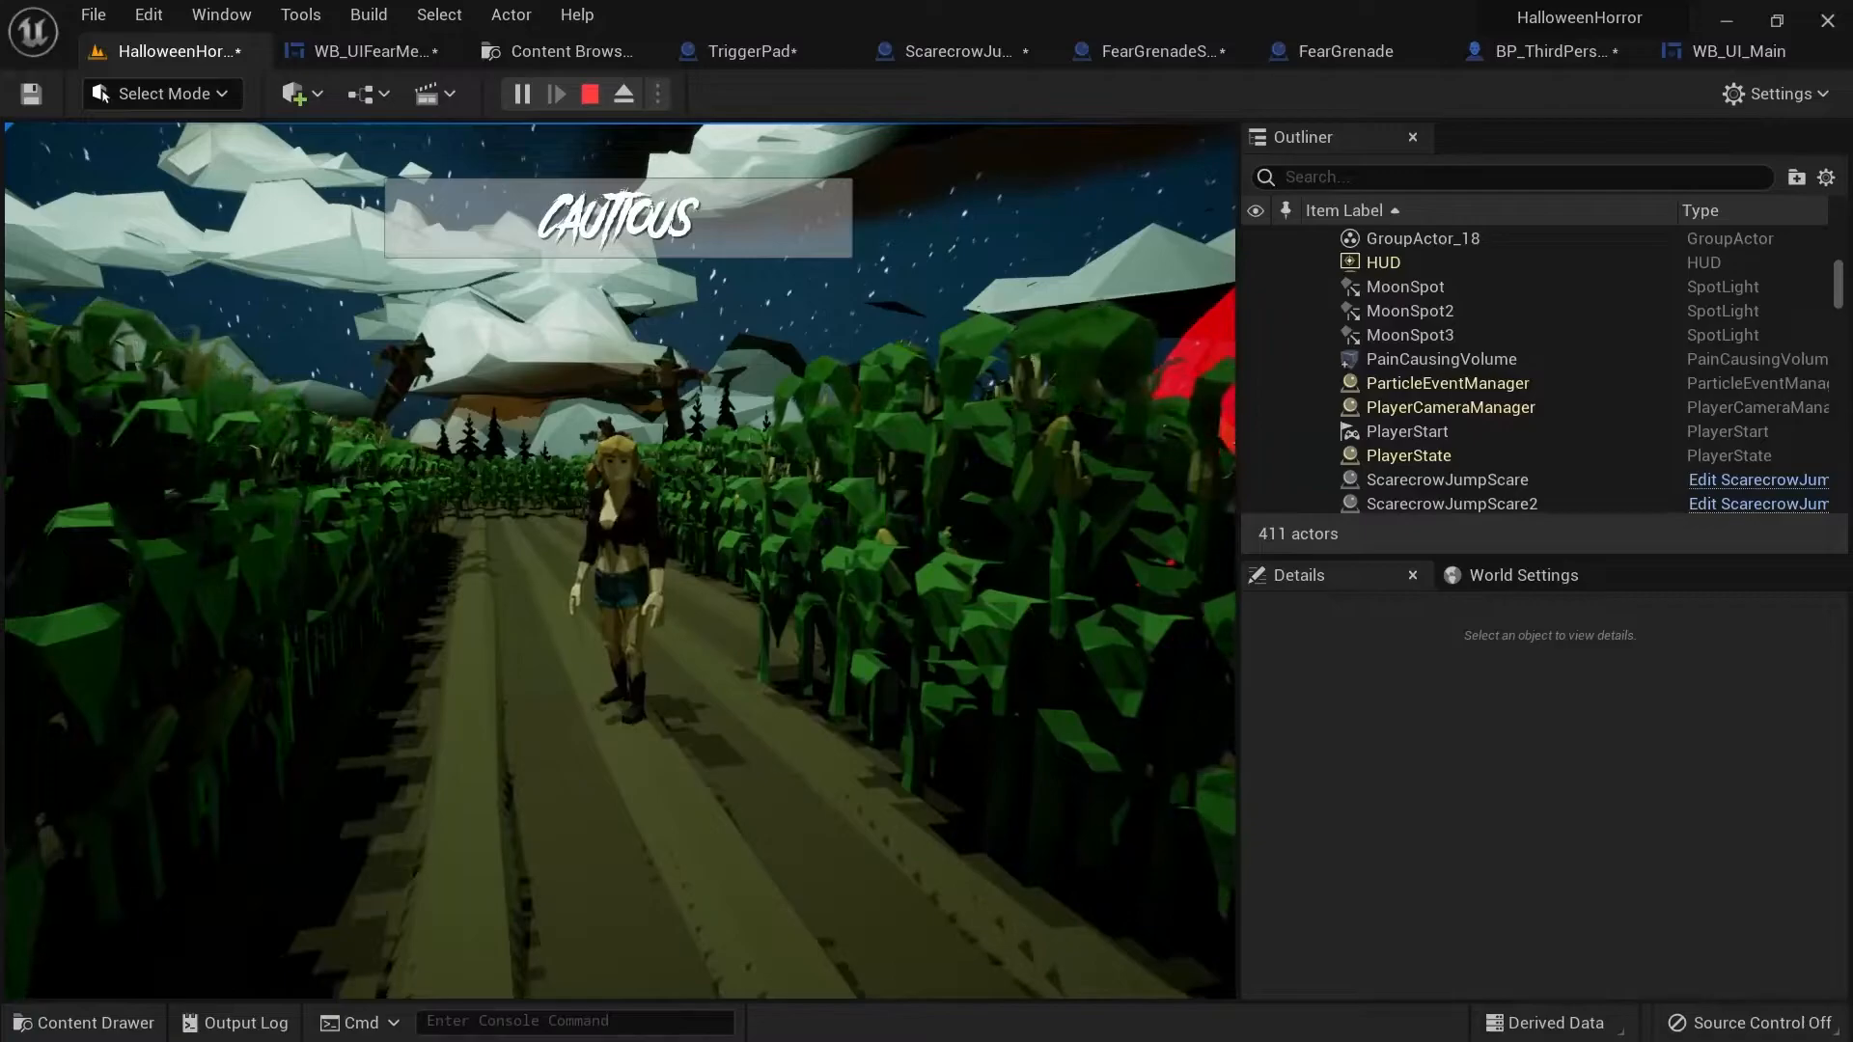
{"action": "key", "text": "Escape"}
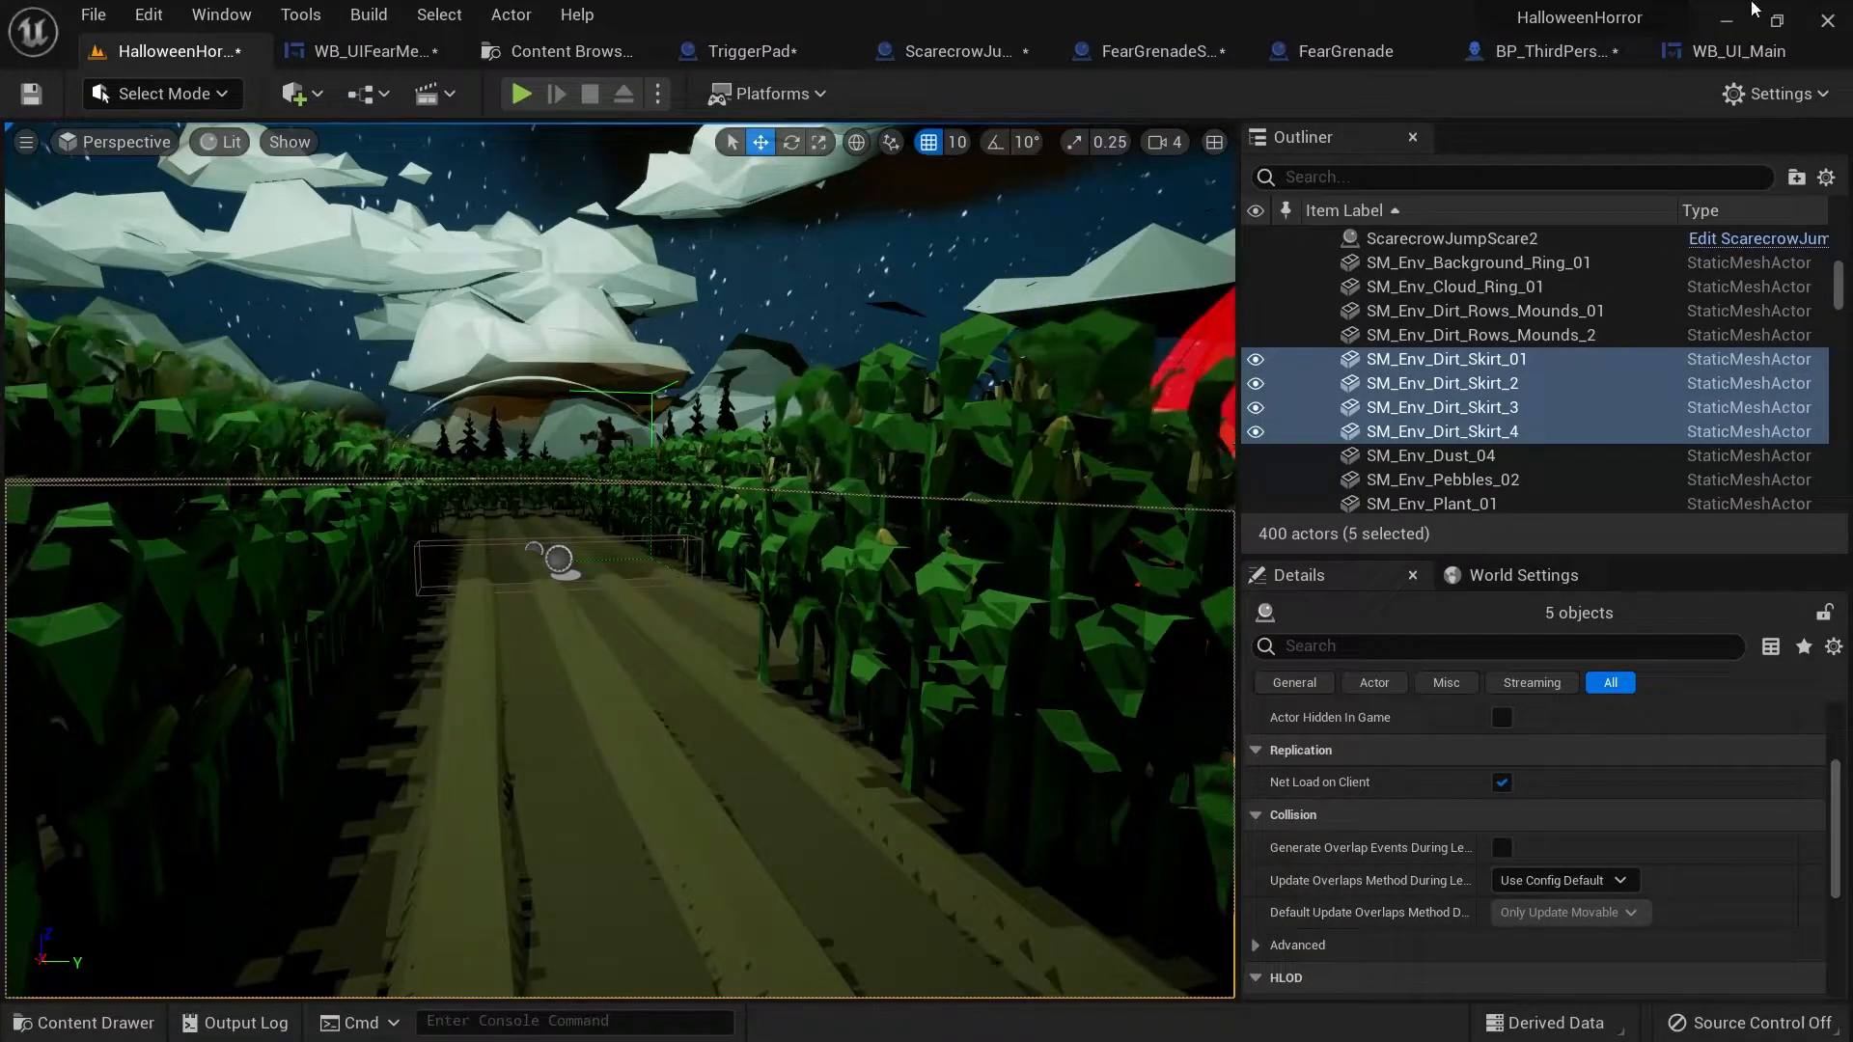
{"action": "left_click", "coordinate": [1823, 52]}
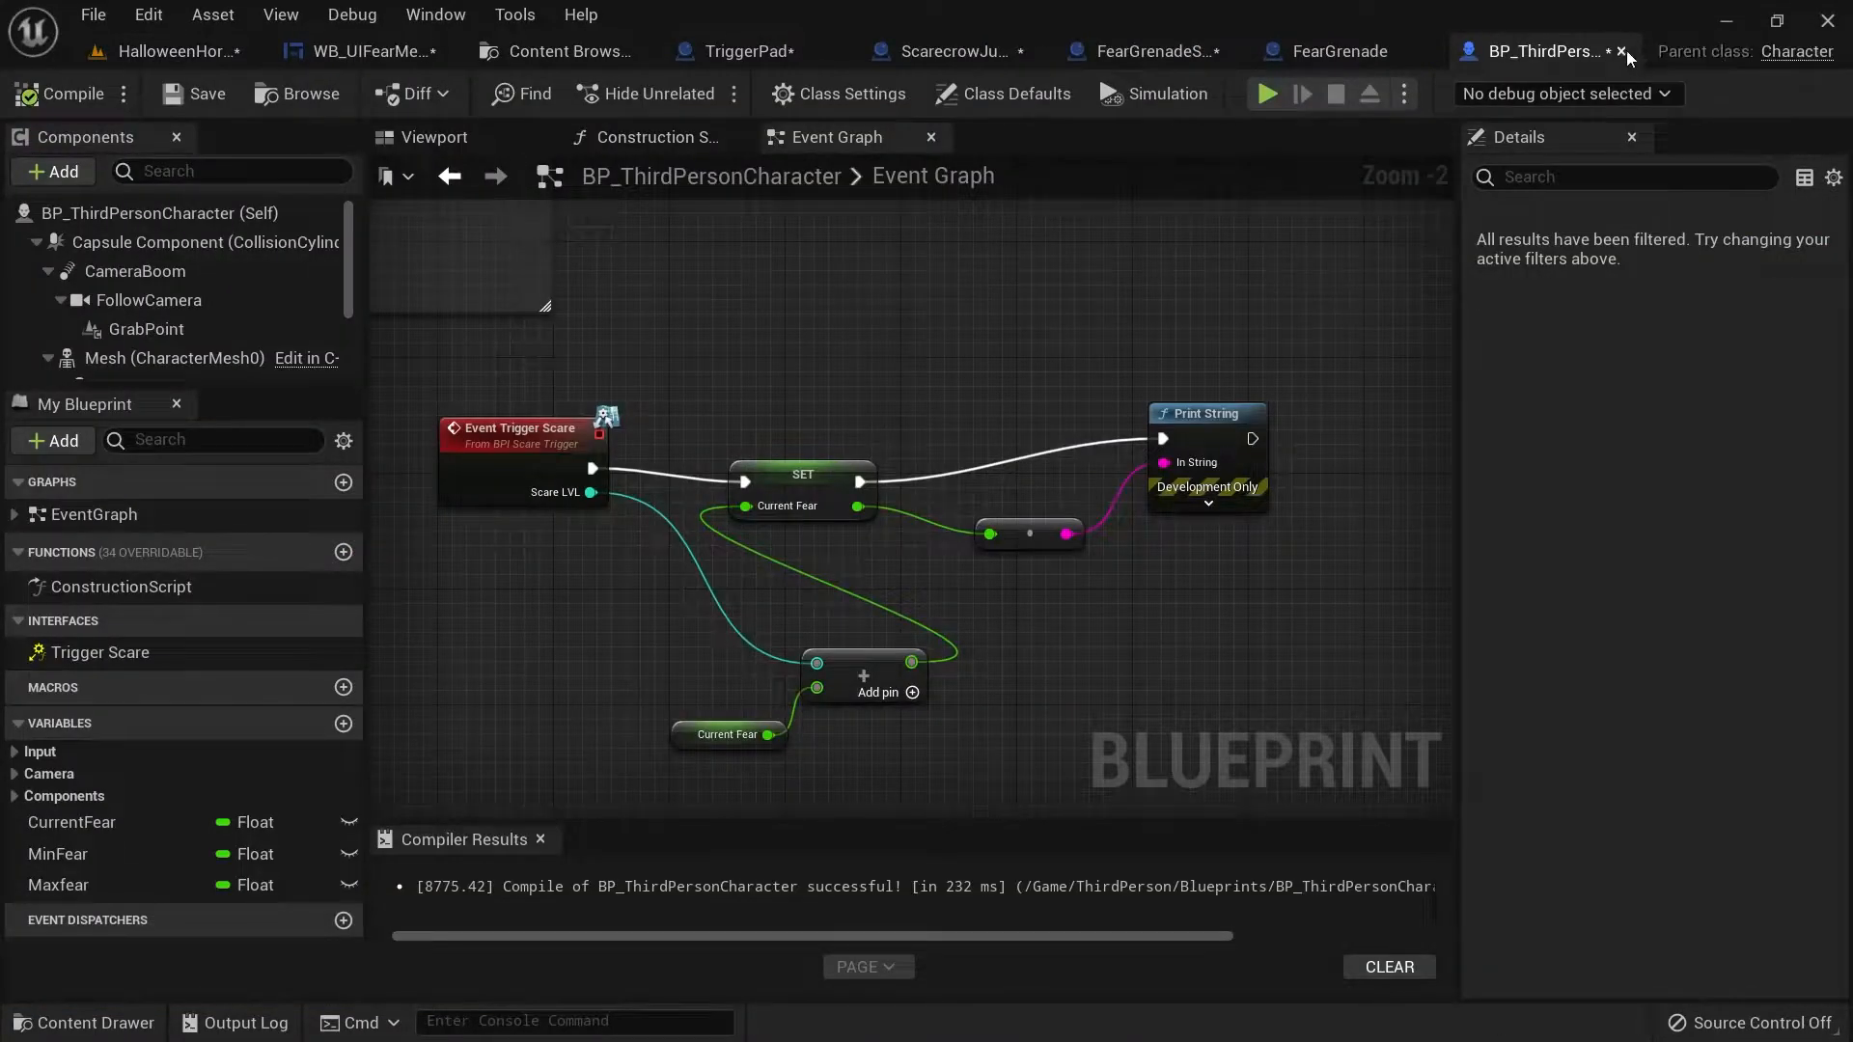
{"action": "left_click", "coordinate": [1622, 51]}
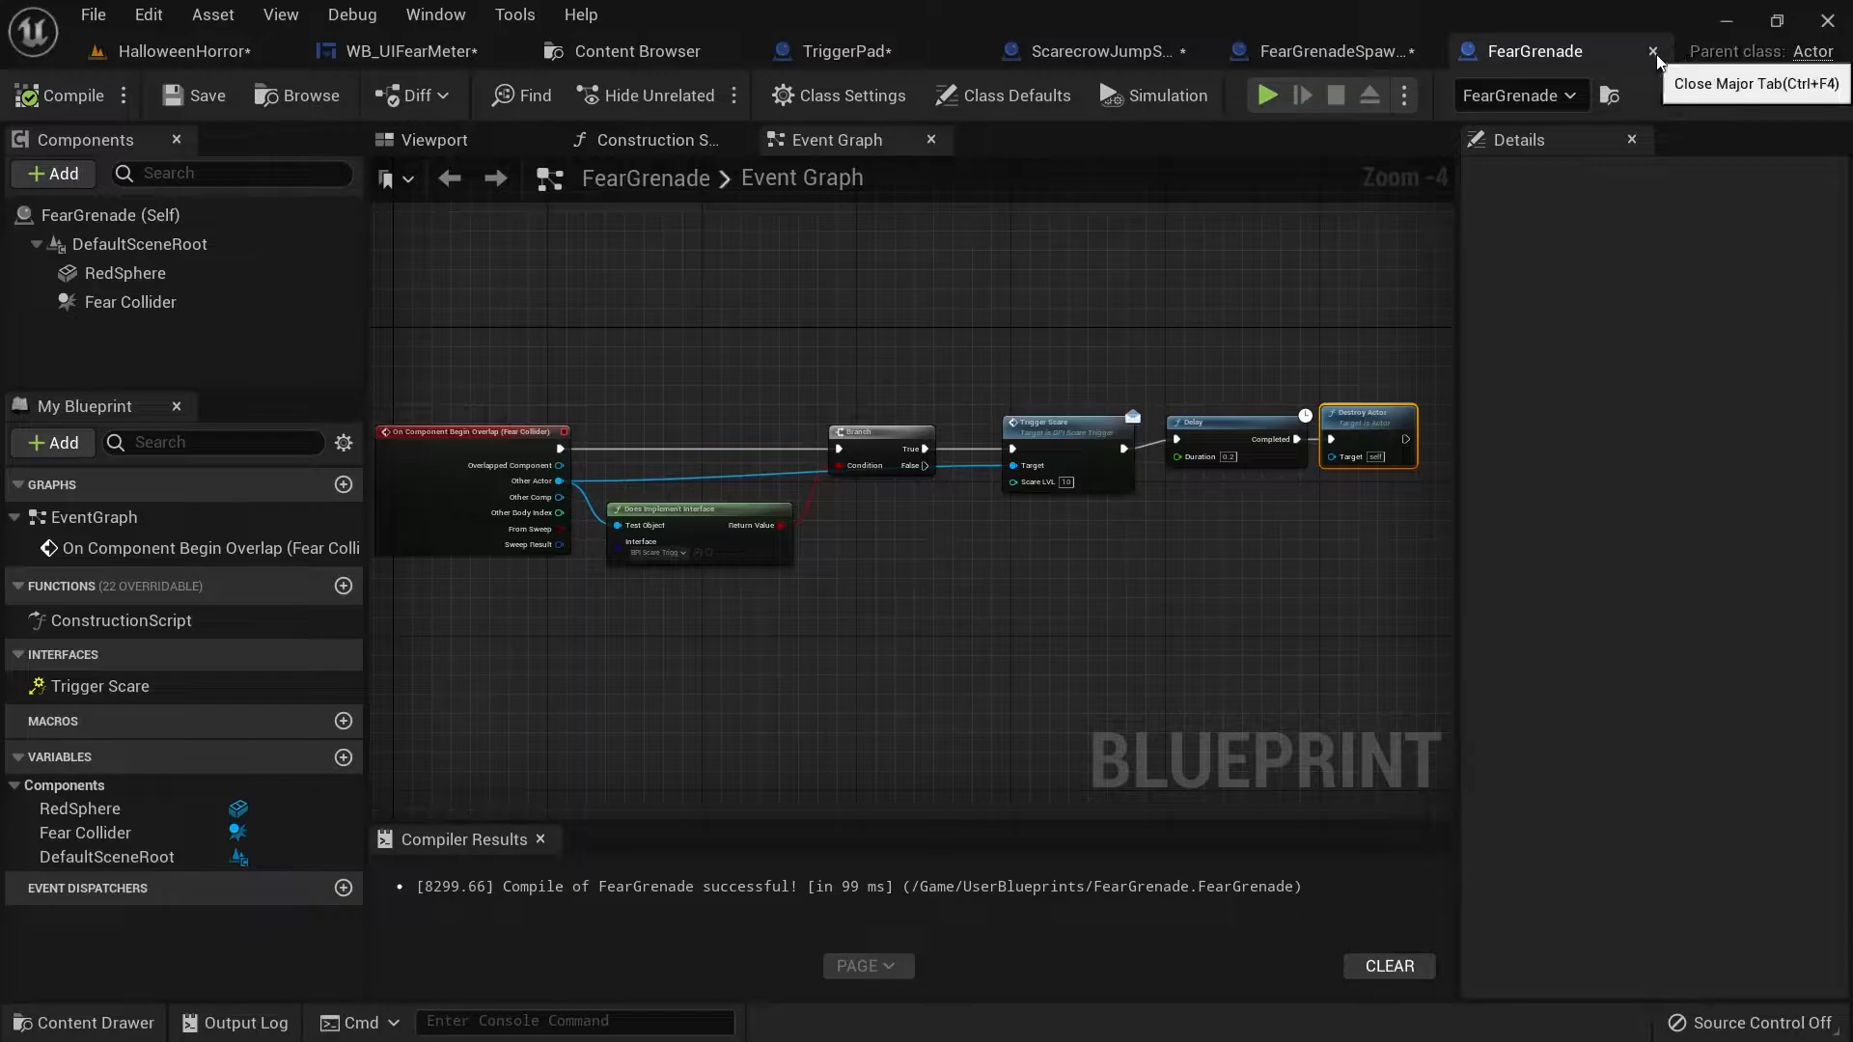
{"action": "left_click", "coordinate": [1652, 51]}
{"action": "left_click", "coordinate": [1590, 51]}
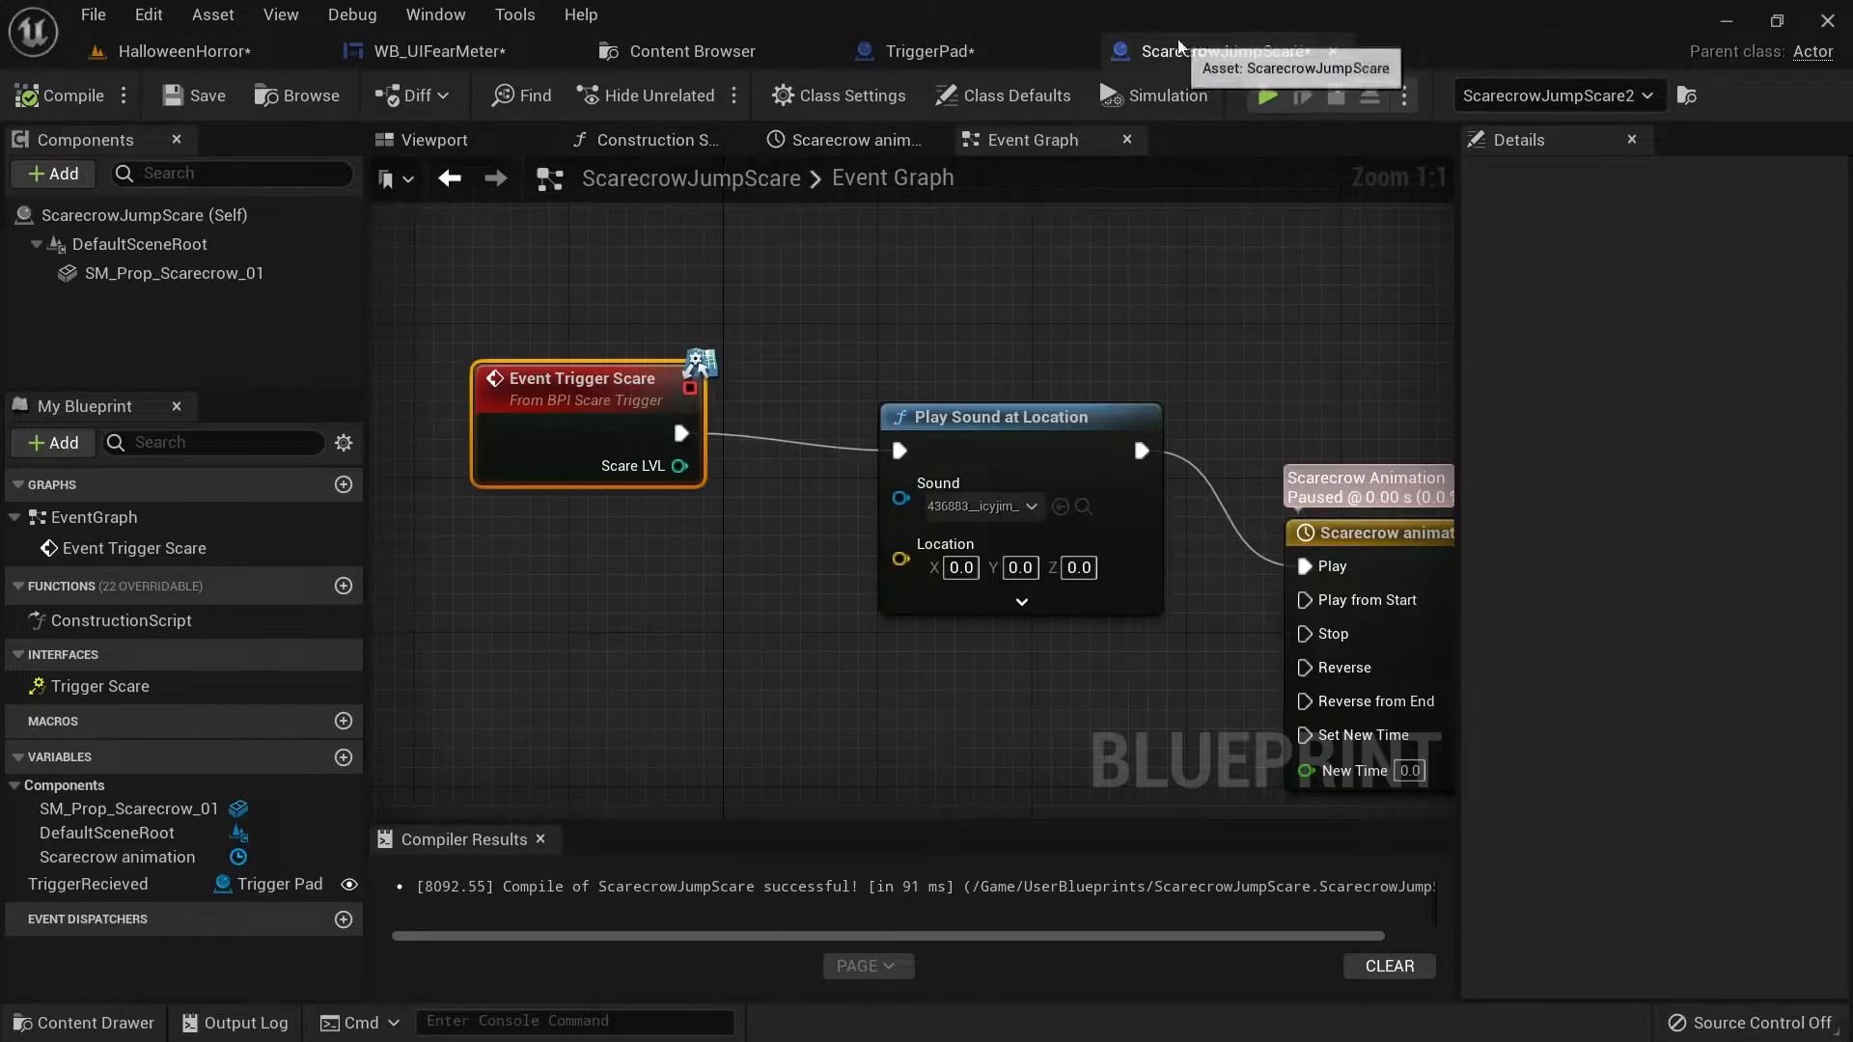
{"action": "left_click", "coordinate": [1333, 52]}
{"action": "left_click", "coordinate": [1077, 51]}
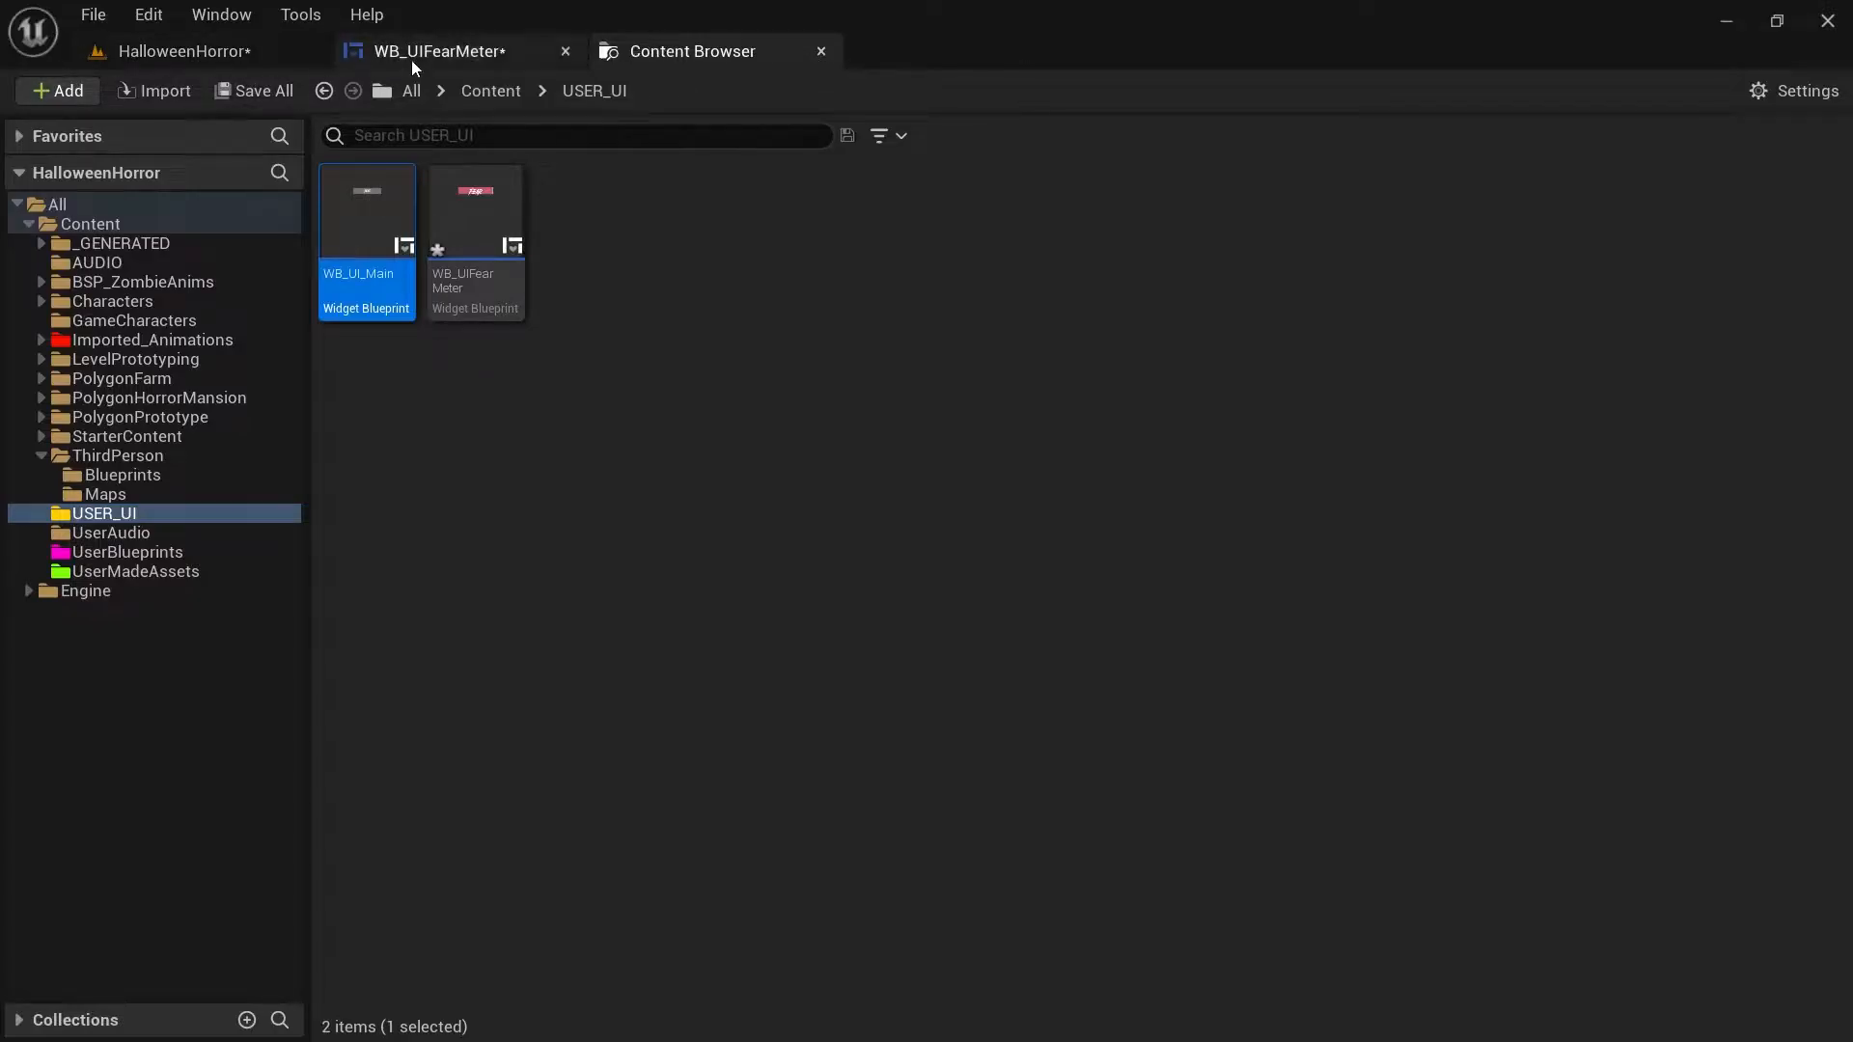
{"action": "left_click", "coordinate": [573, 54]}
{"action": "left_click", "coordinate": [178, 48]}
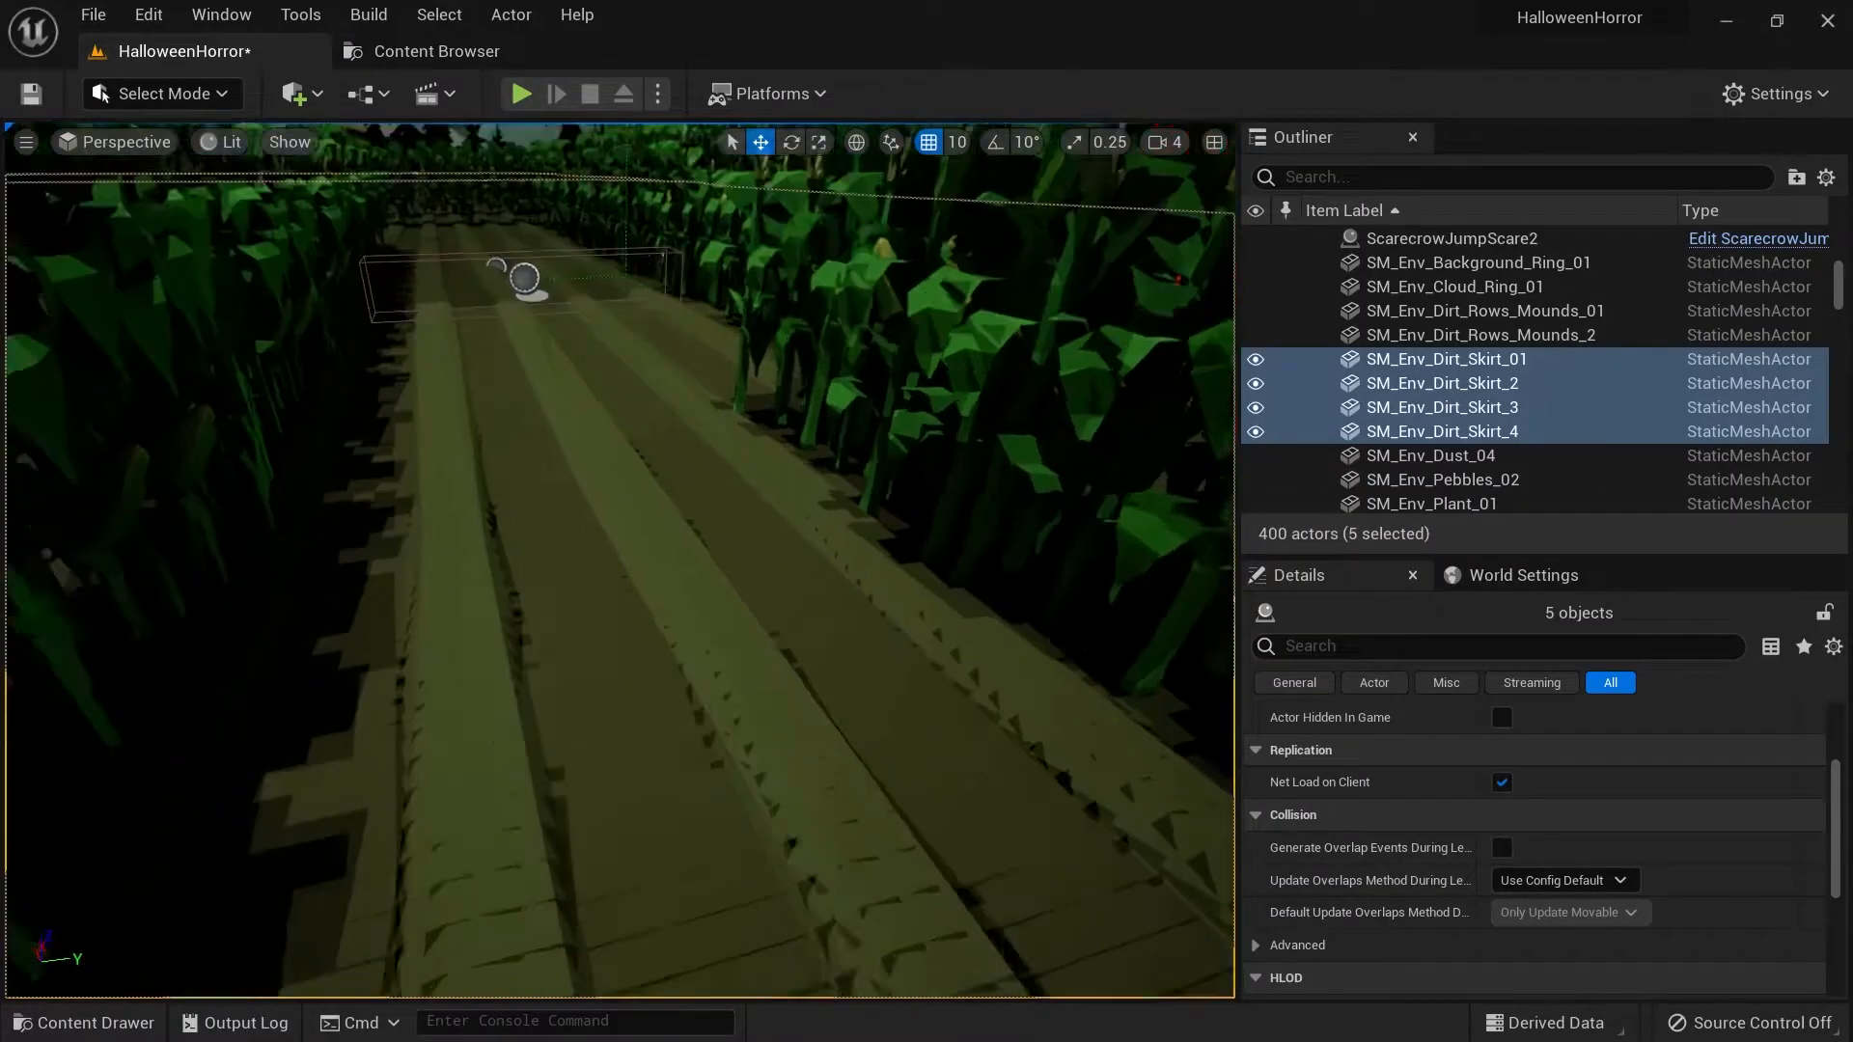
Select the TriggerPad actor on the dirt path between the corn rows.
{"action": "right_click_drag", "start_coordinate": [617, 560], "coordinate": [727, 715]}
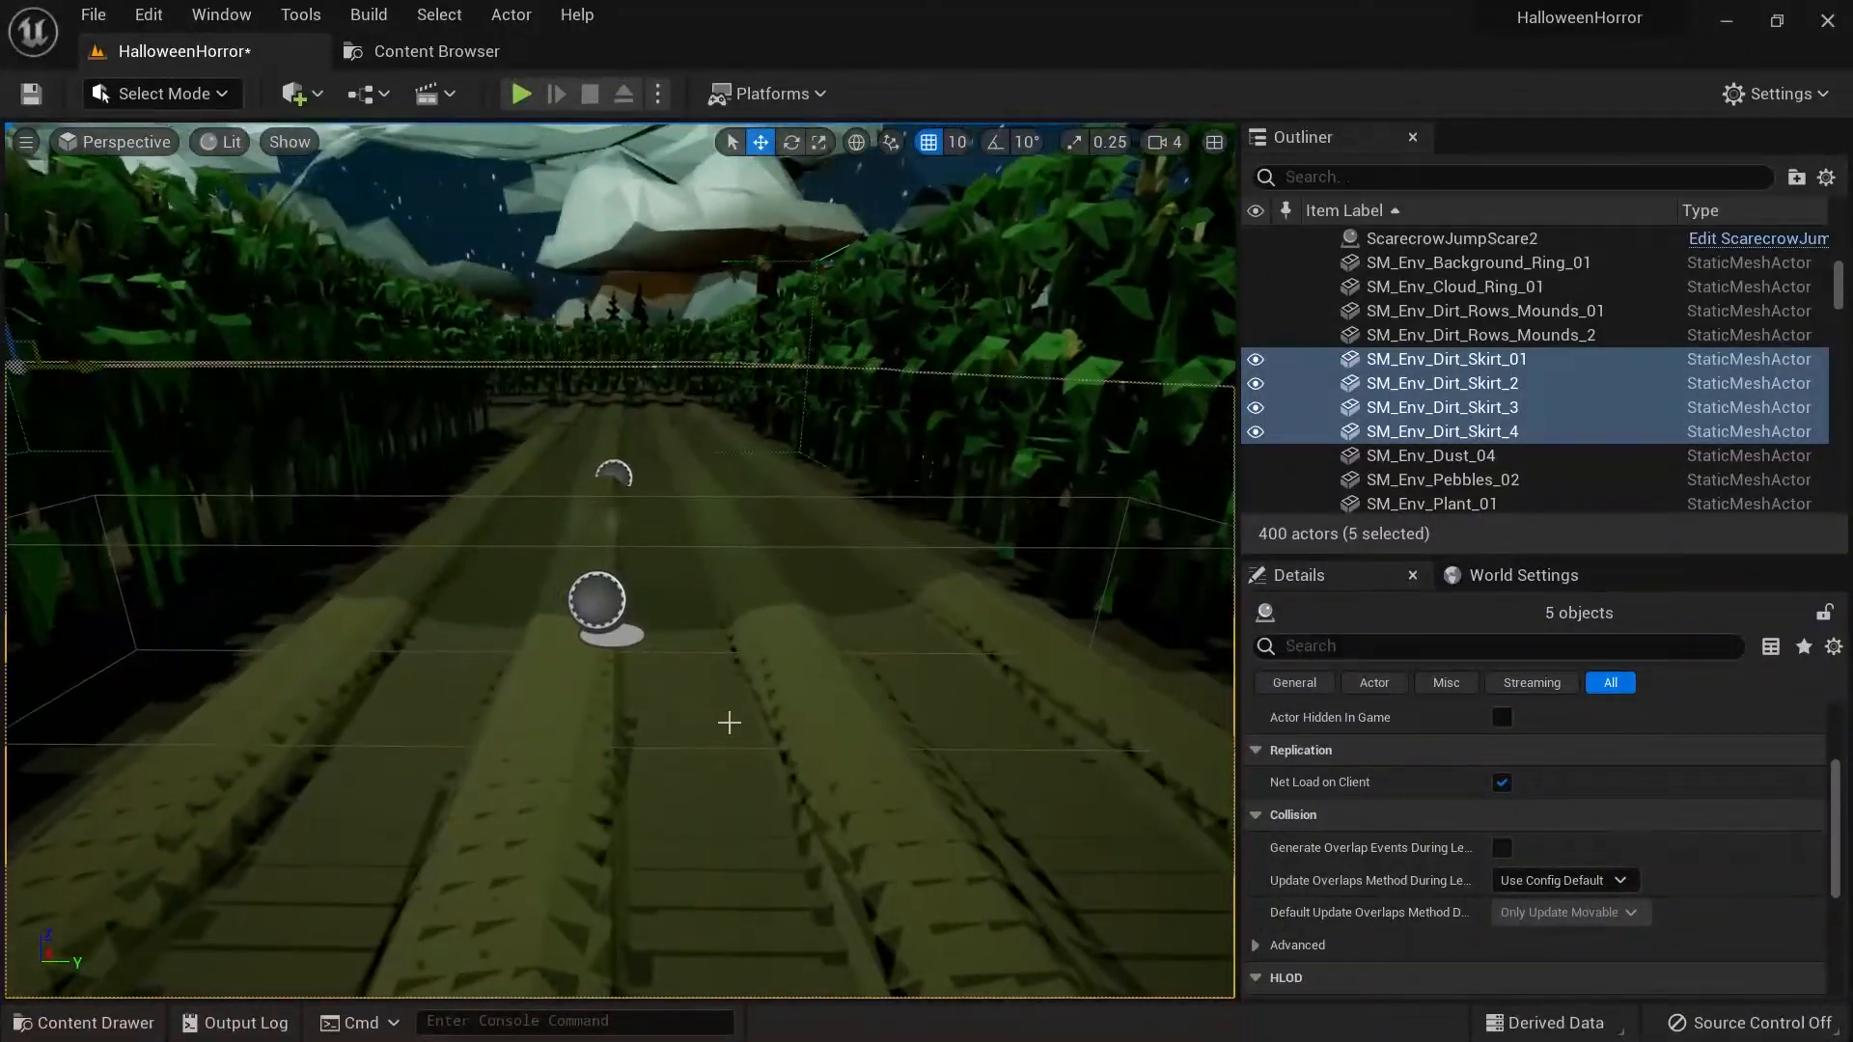
{"action": "left_click", "coordinate": [589, 583]}
{"action": "mouse_move", "coordinate": [724, 592]}
{"action": "right_mouse_down"}
{"action": "mouse_move", "coordinate": [666, 540]}
{"action": "mouse_move", "coordinate": [676, 570]}
{"action": "mouse_move", "coordinate": [627, 598]}
{"action": "mouse_move", "coordinate": [666, 676]}
{"action": "mouse_move", "coordinate": [723, 666]}
{"action": "mouse_move", "coordinate": [762, 589]}
{"action": "mouse_move", "coordinate": [704, 591]}
{"action": "right_mouse_up"}
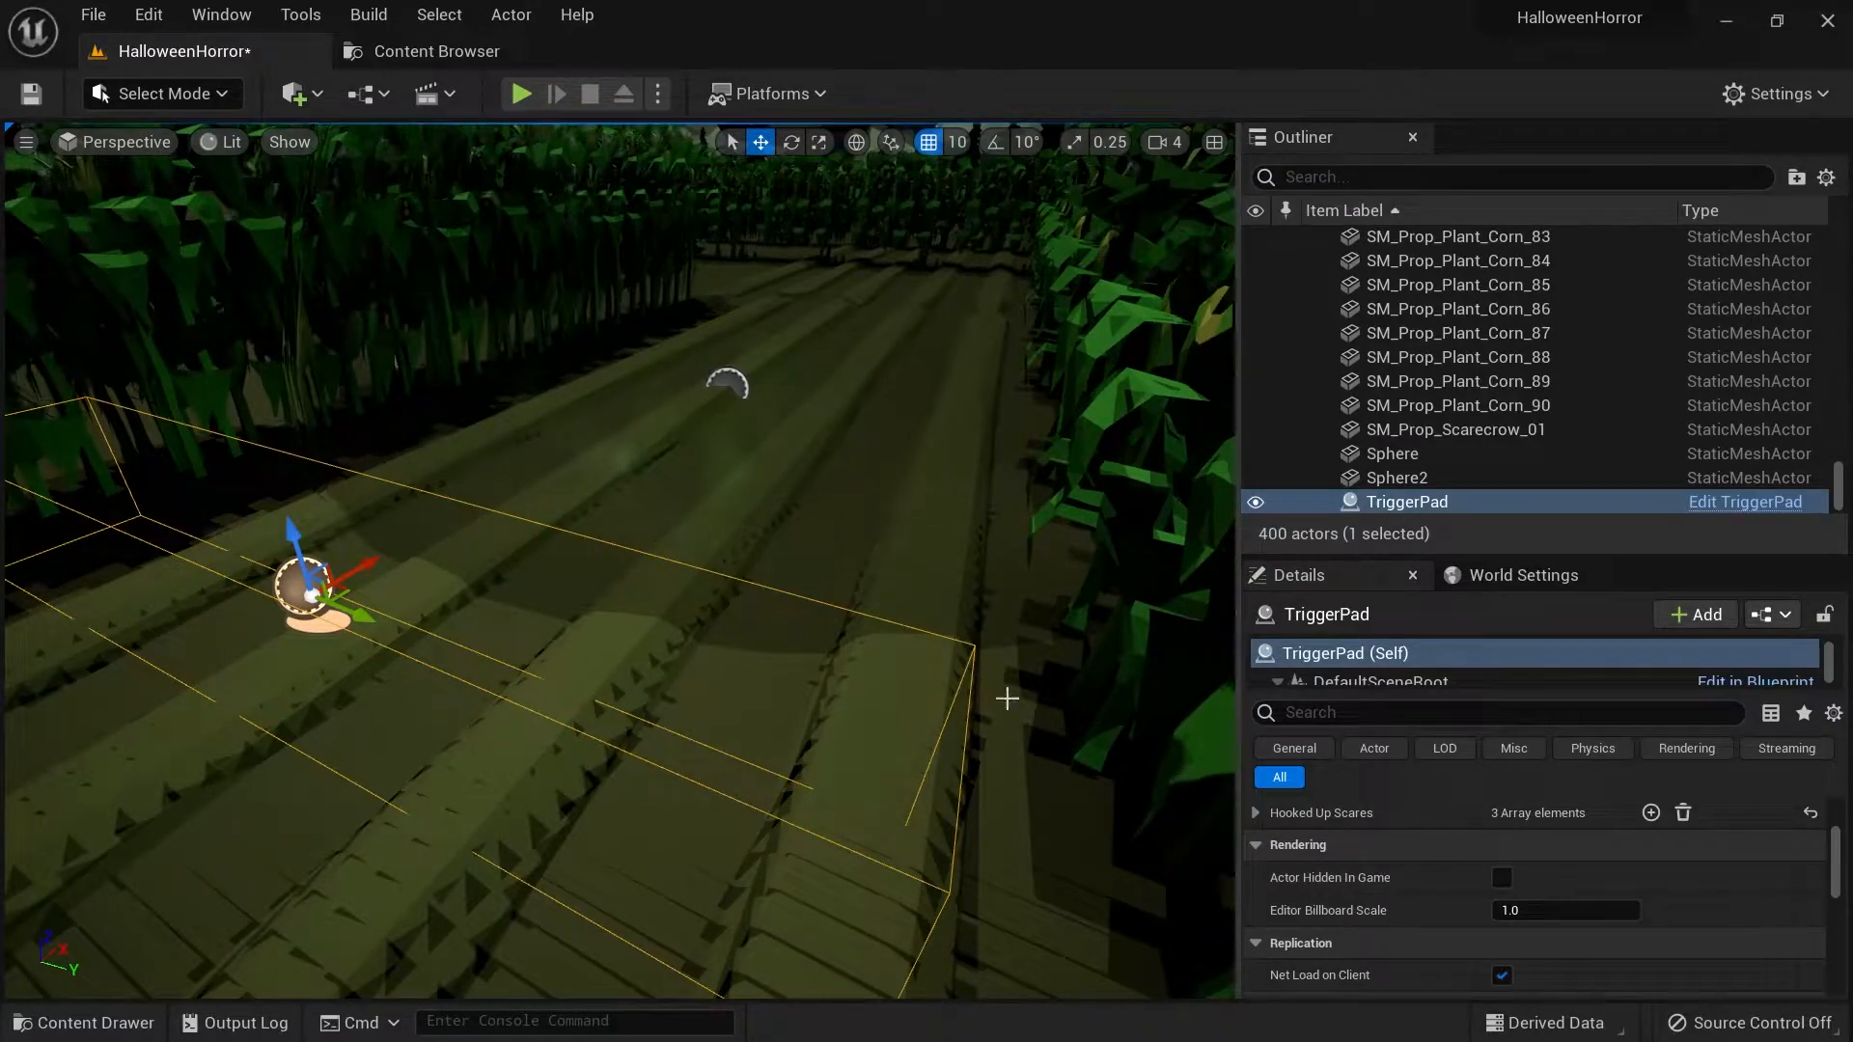
Look through the project's Content folder and open the UserBlueprints folder.
{"action": "left_click", "coordinate": [60, 1025]}
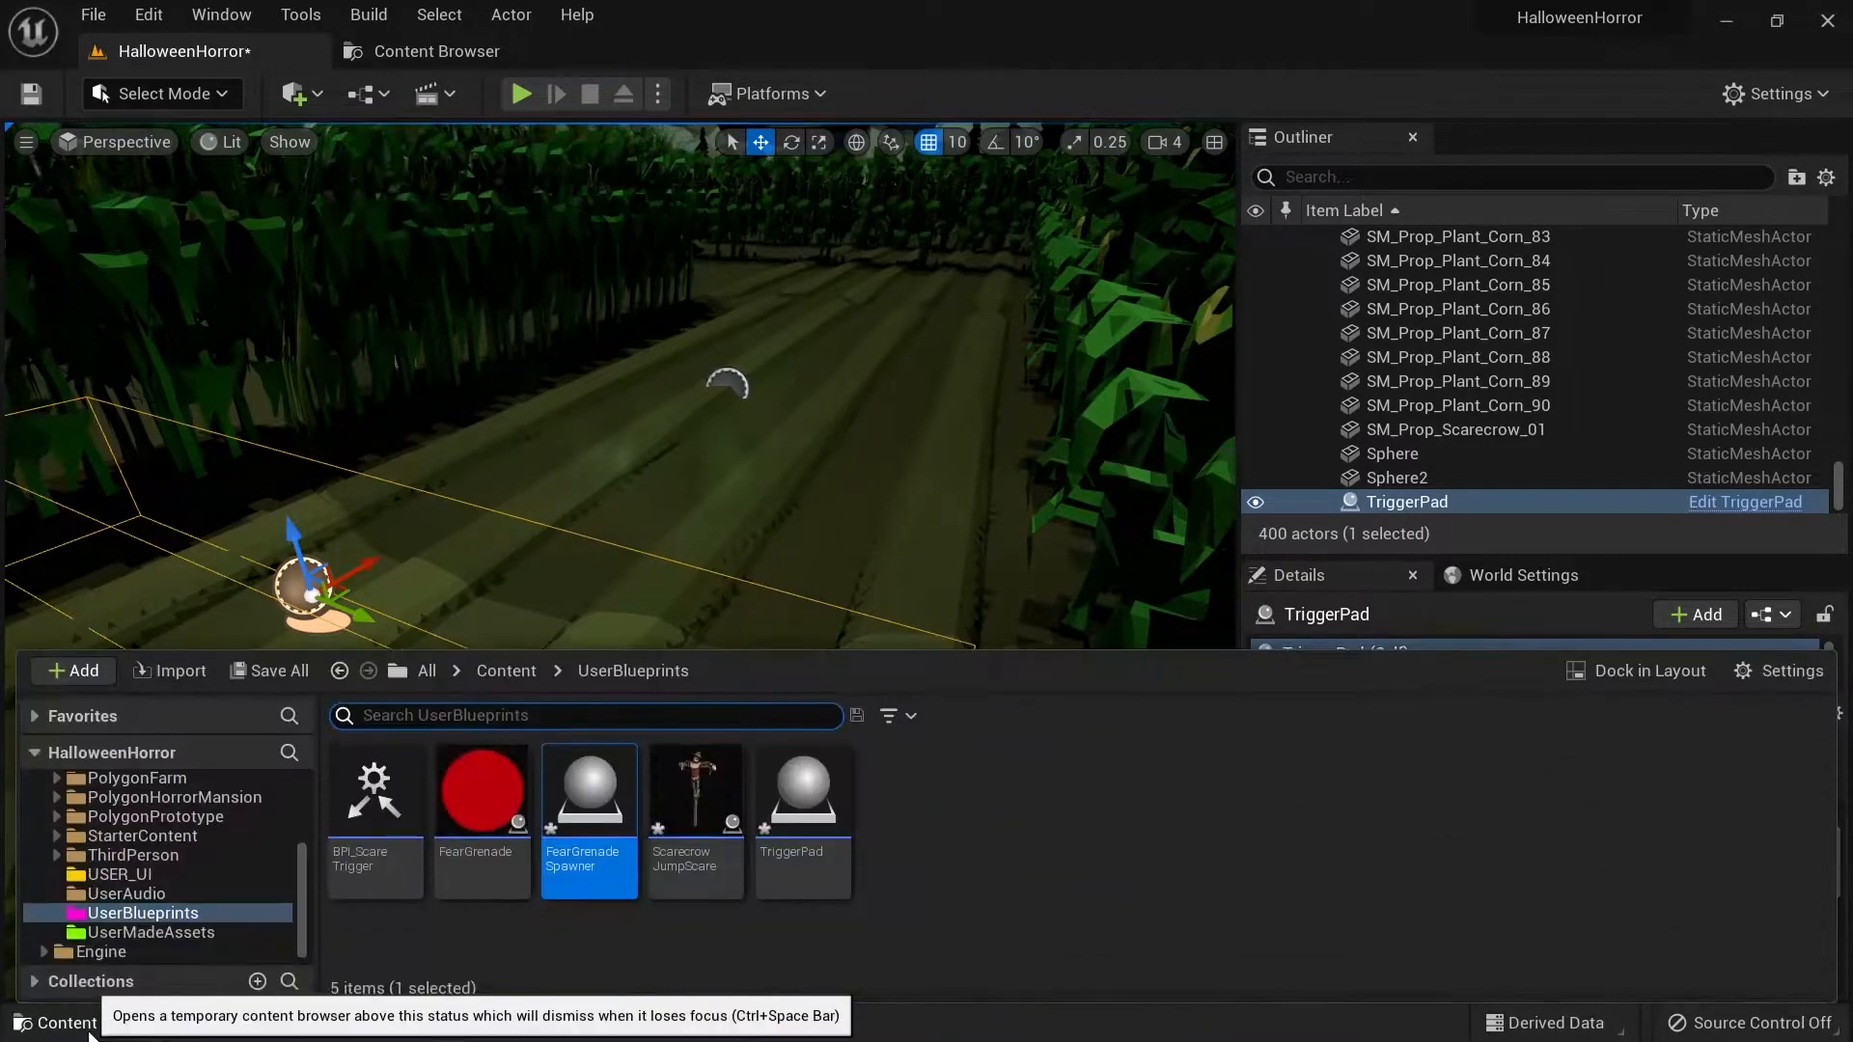
{"action": "left_click", "coordinate": [504, 671]}
{"action": "scroll", "coordinate": [1254, 830], "scroll_direction": "down", "scroll_amount": 1}
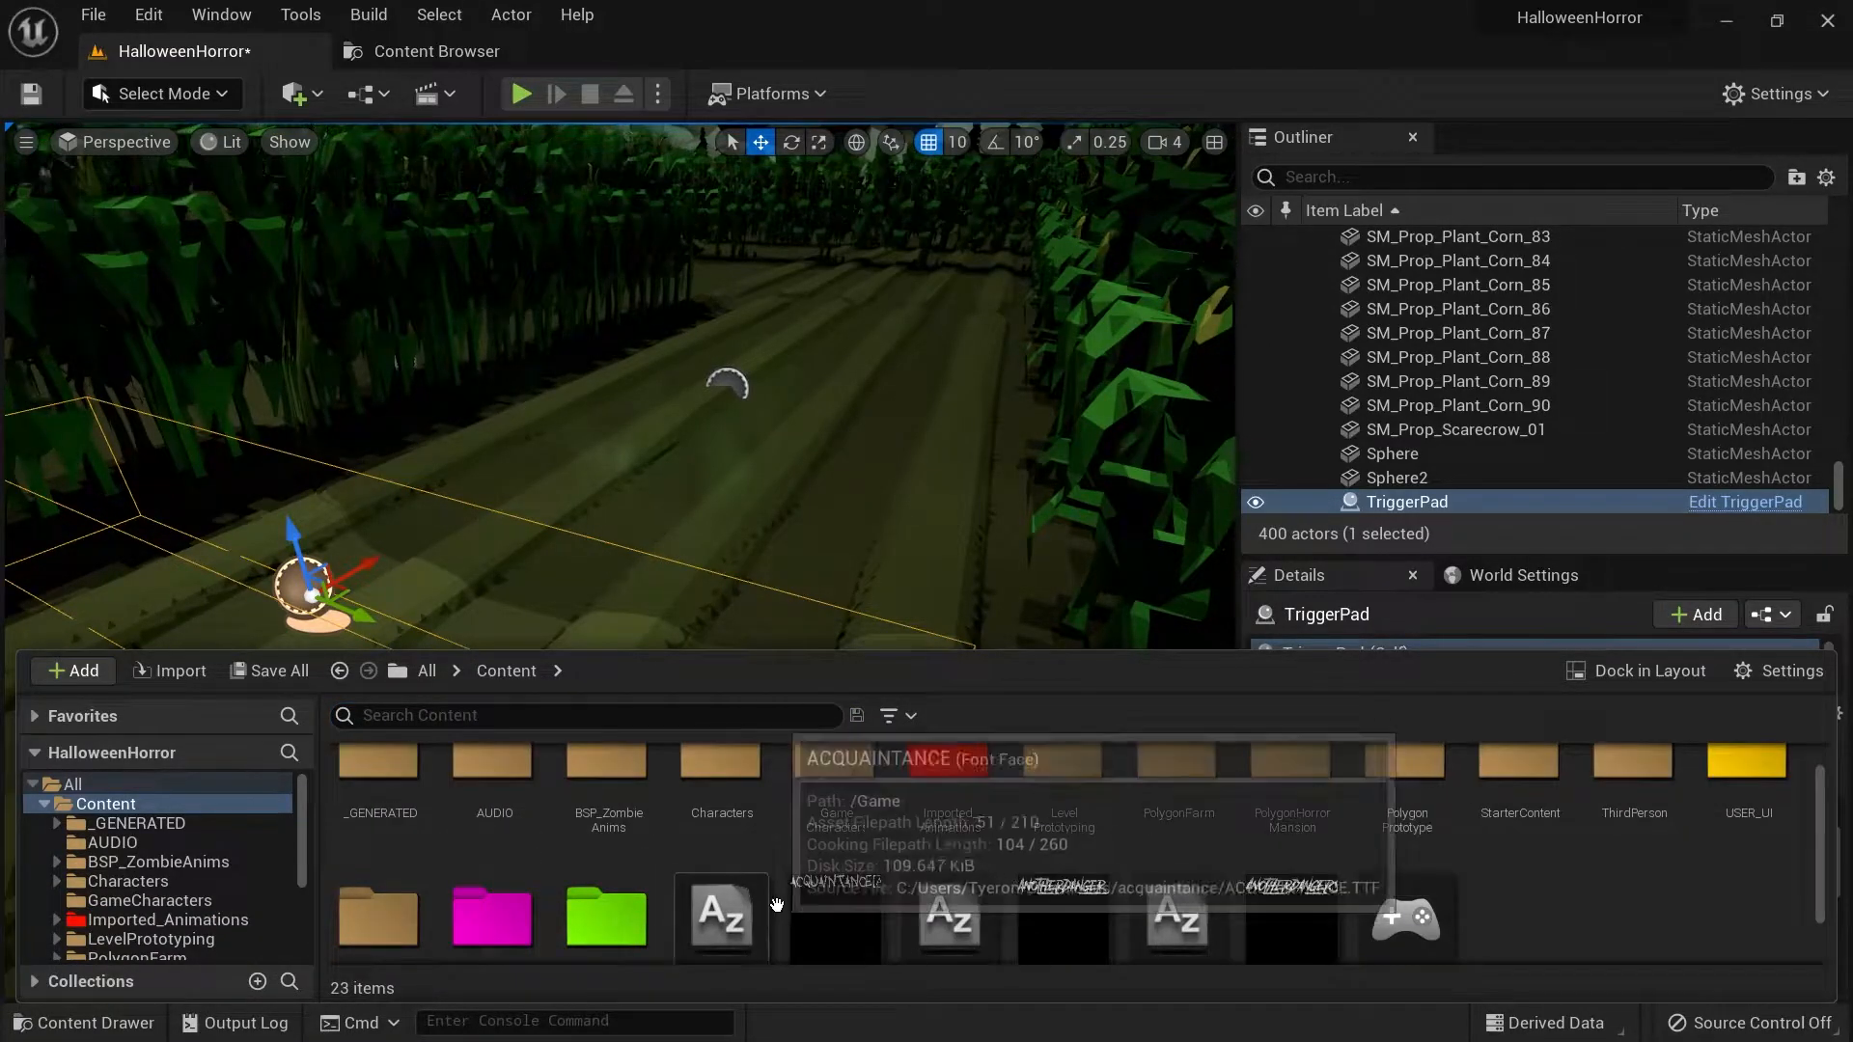
{"action": "scroll", "coordinate": [1042, 864], "scroll_direction": "down", "scroll_amount": 2}
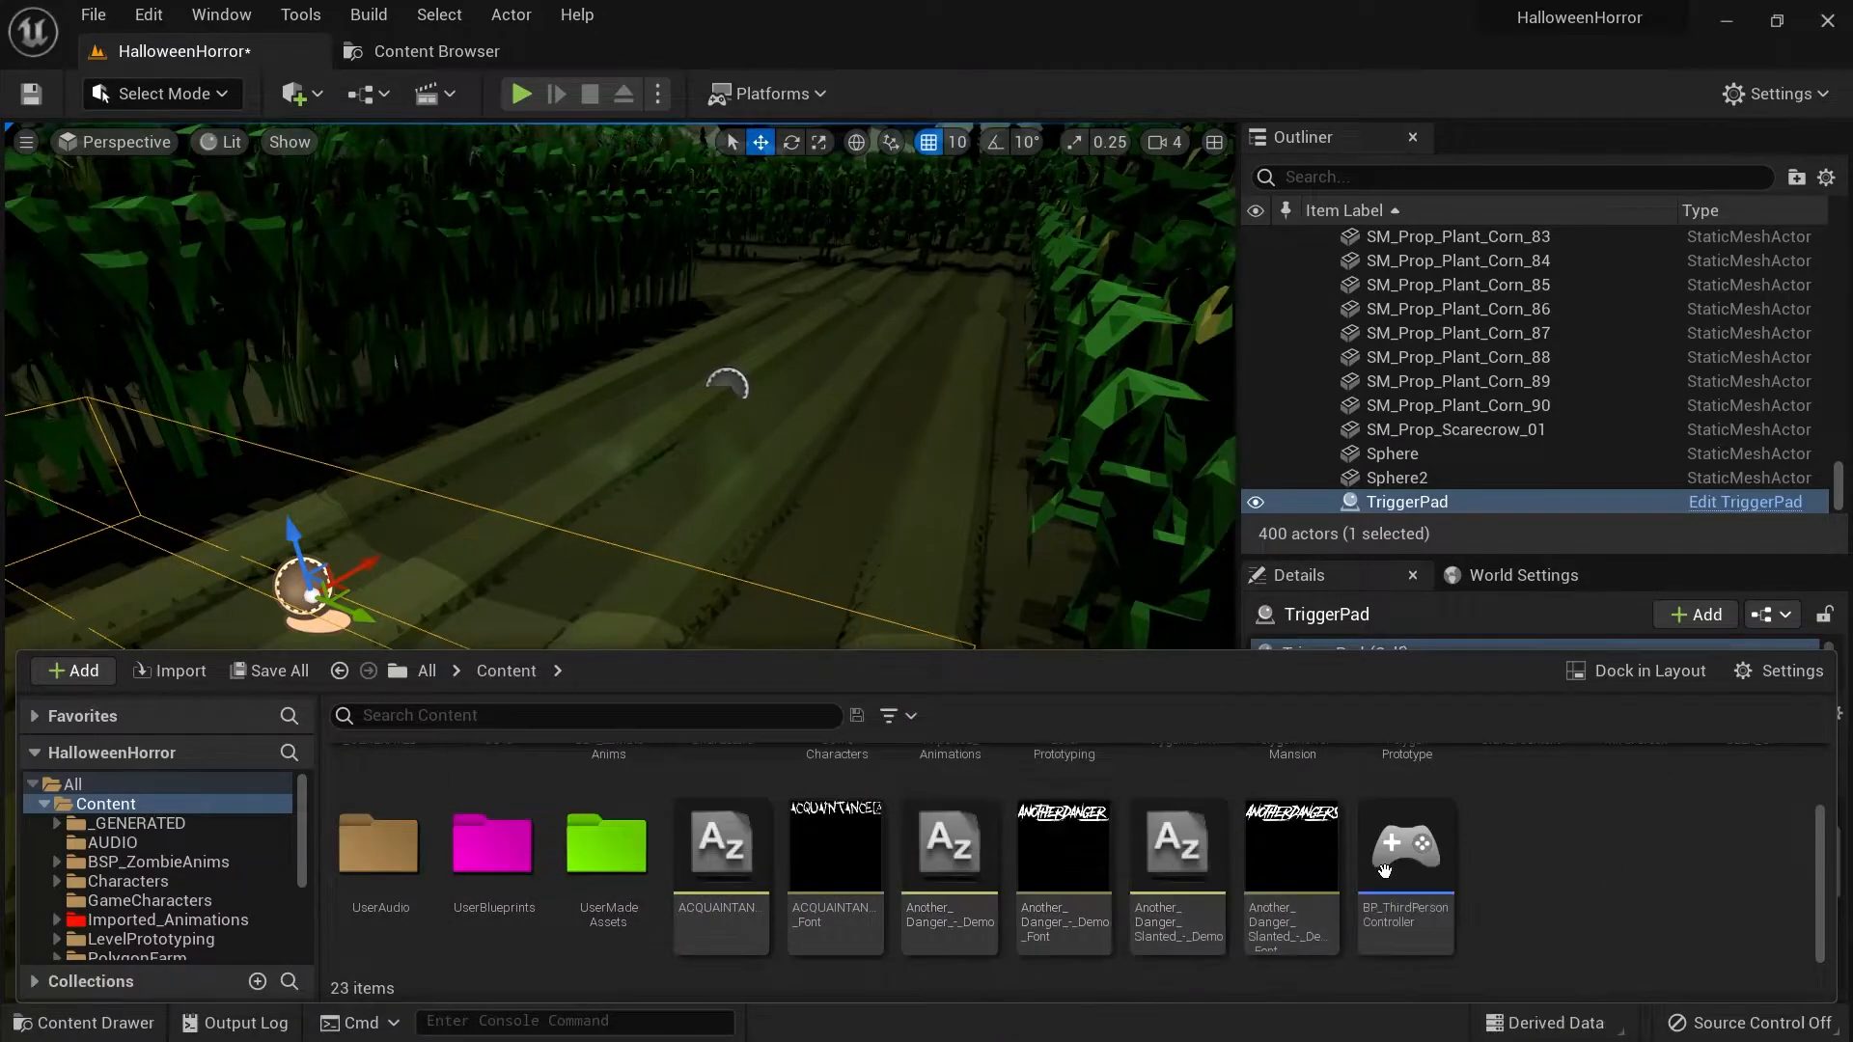
{"action": "scroll", "coordinate": [1293, 868], "scroll_direction": "up", "scroll_amount": 3}
{"action": "scroll", "coordinate": [869, 859], "scroll_direction": "down", "scroll_amount": 2}
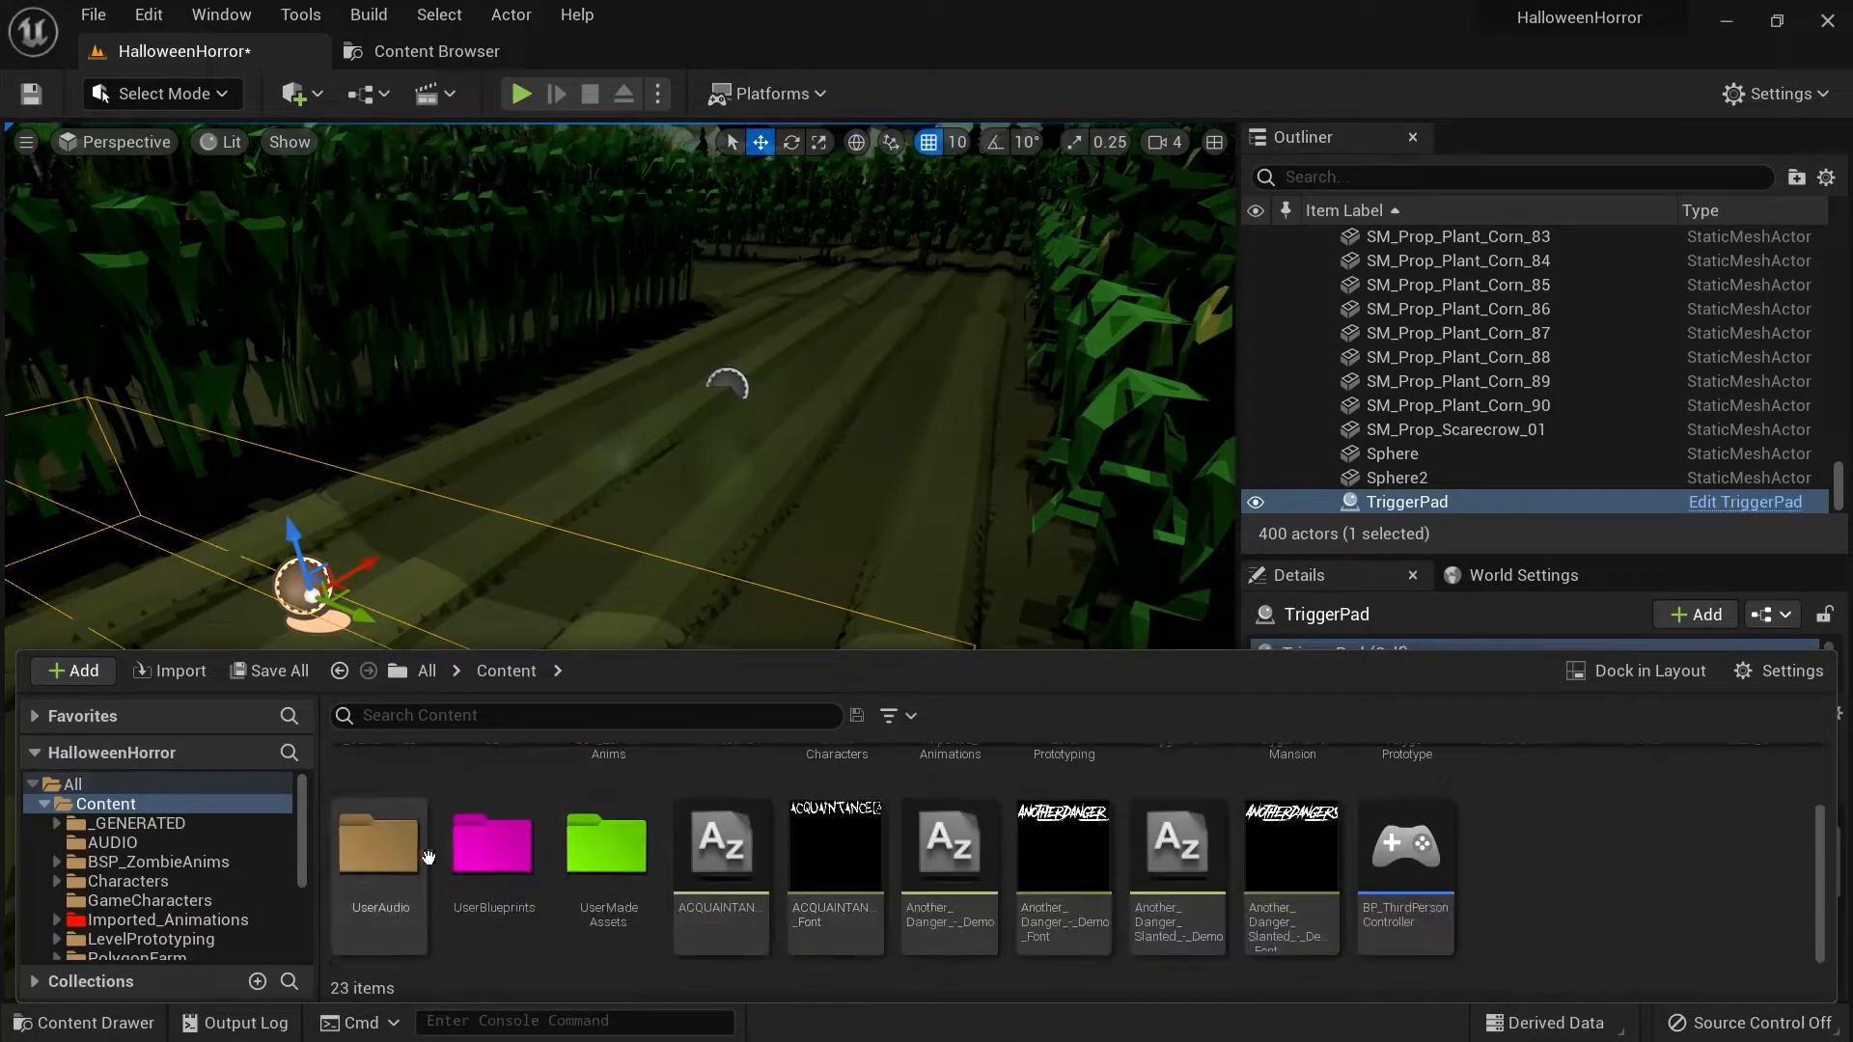
{"action": "double_click", "coordinate": [492, 879]}
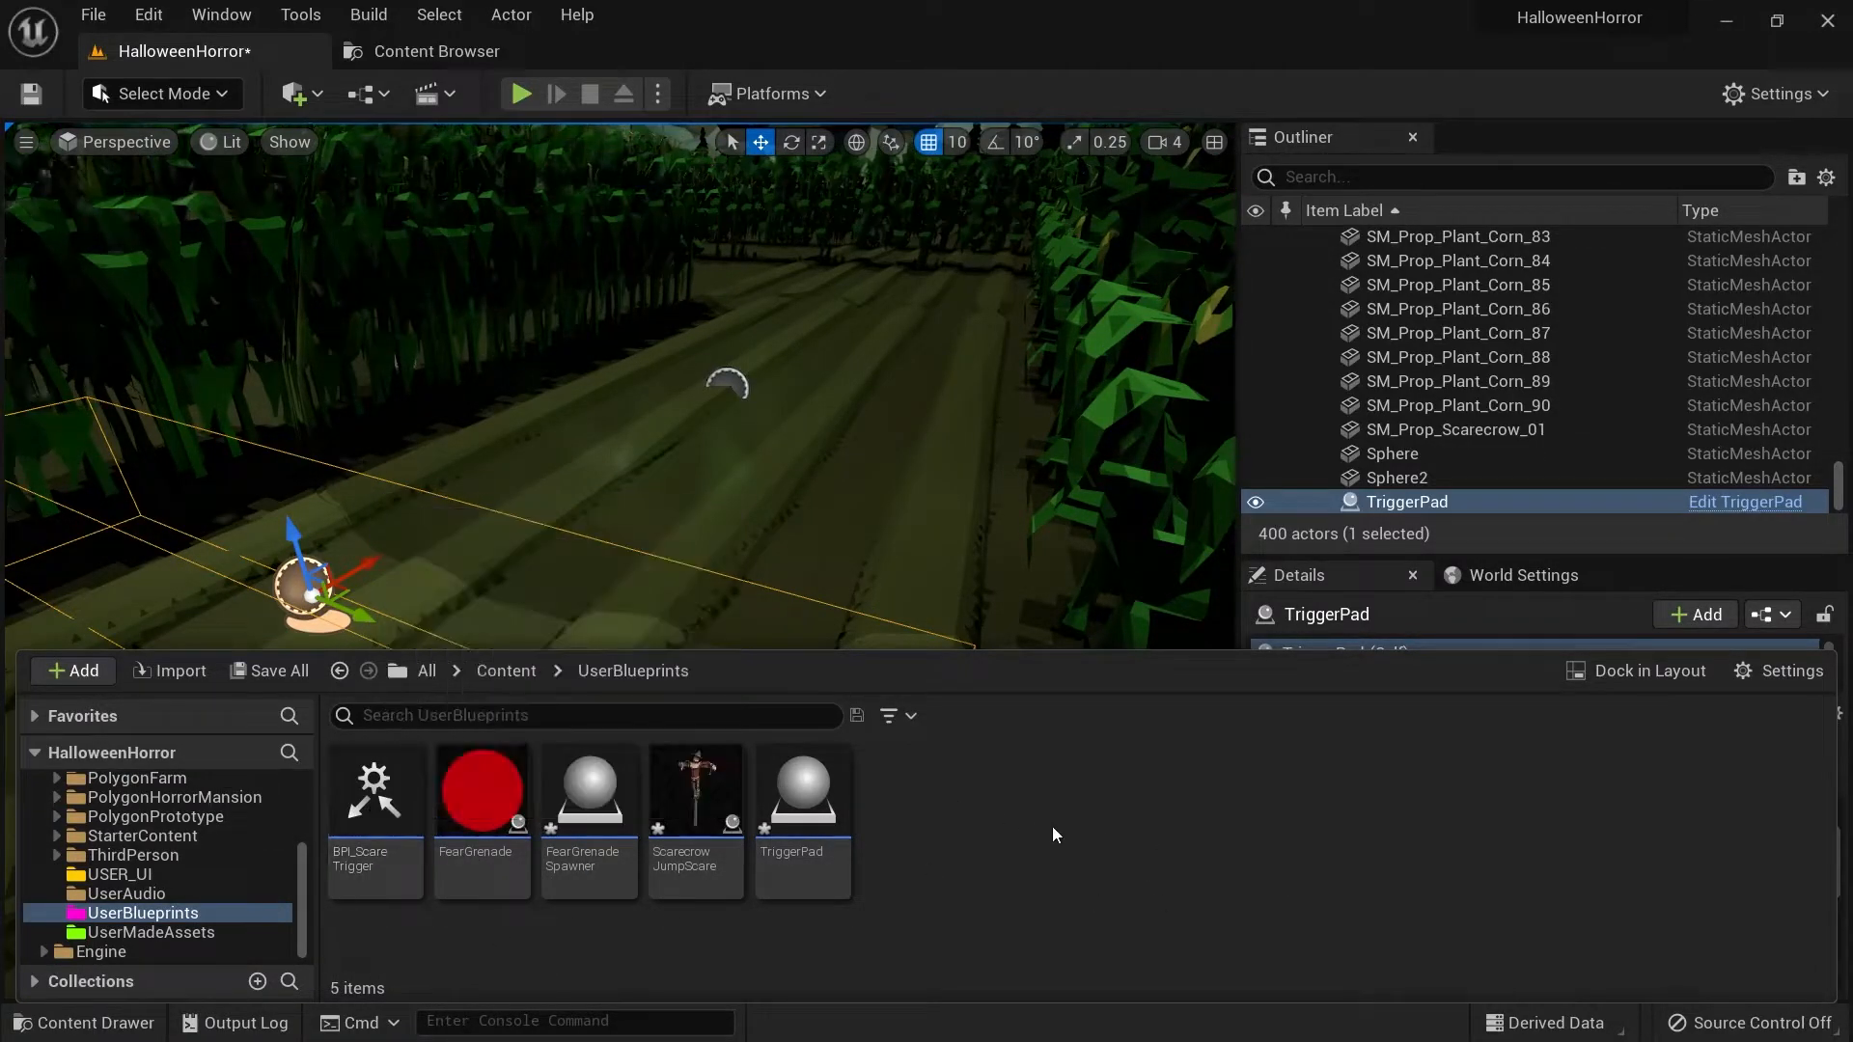
Create a Blueprint Interface named BPI_FearTrigger in the UserBlueprints folder.
{"action": "right_click", "coordinate": [1026, 807]}
{"action": "mouse_move", "coordinate": [1125, 844]}
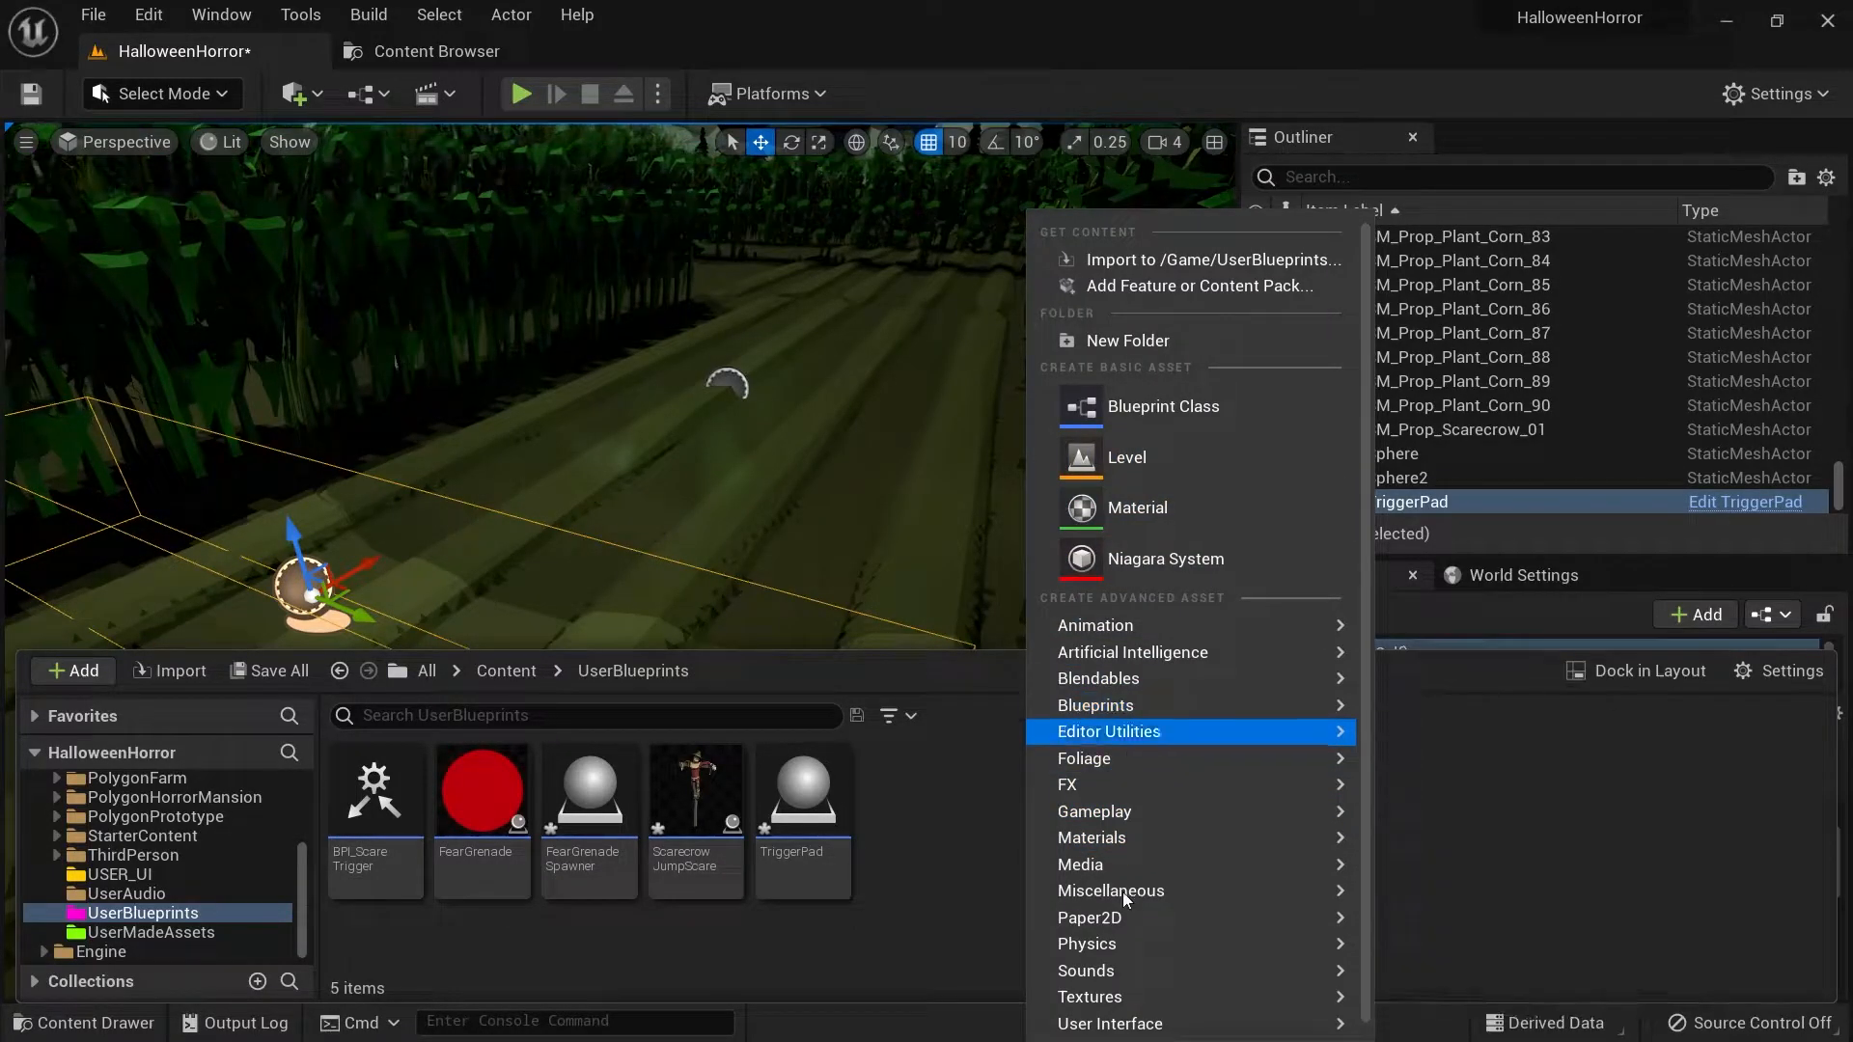
{"action": "mouse_move", "coordinate": [1139, 1031]}
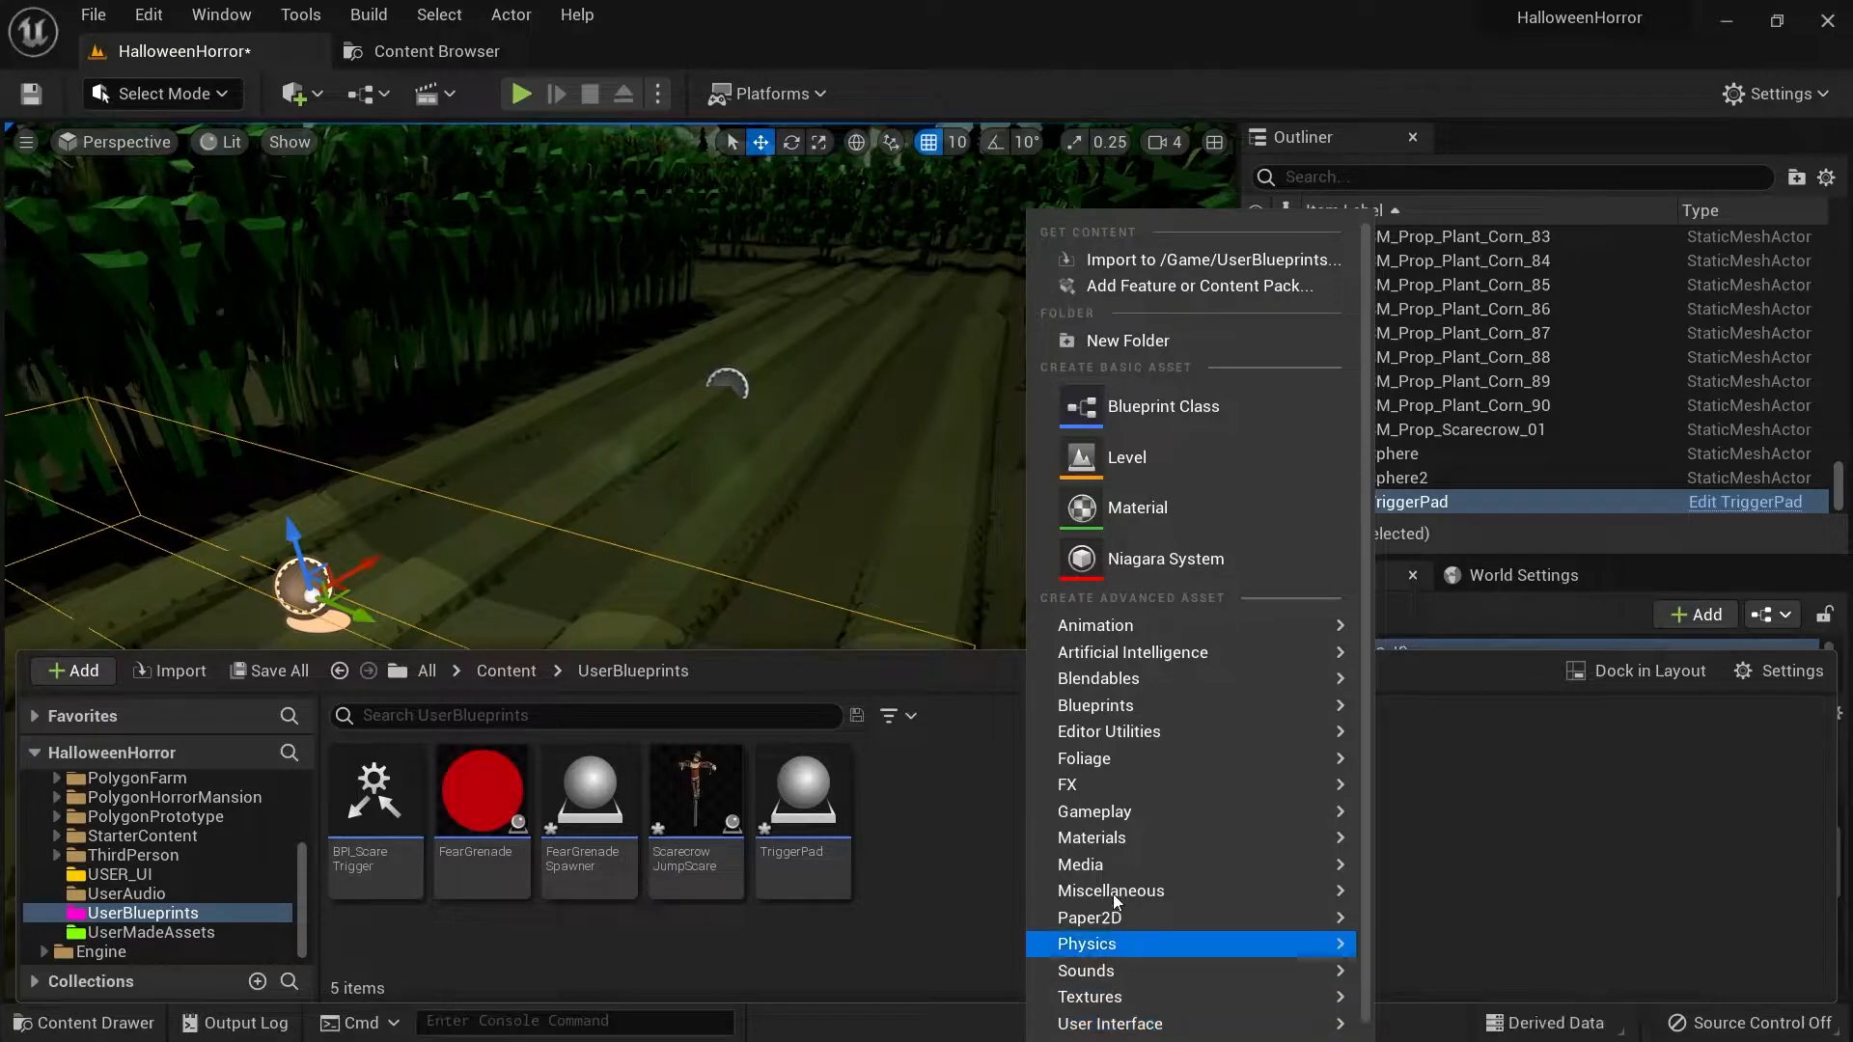
{"action": "mouse_move", "coordinate": [1103, 707]}
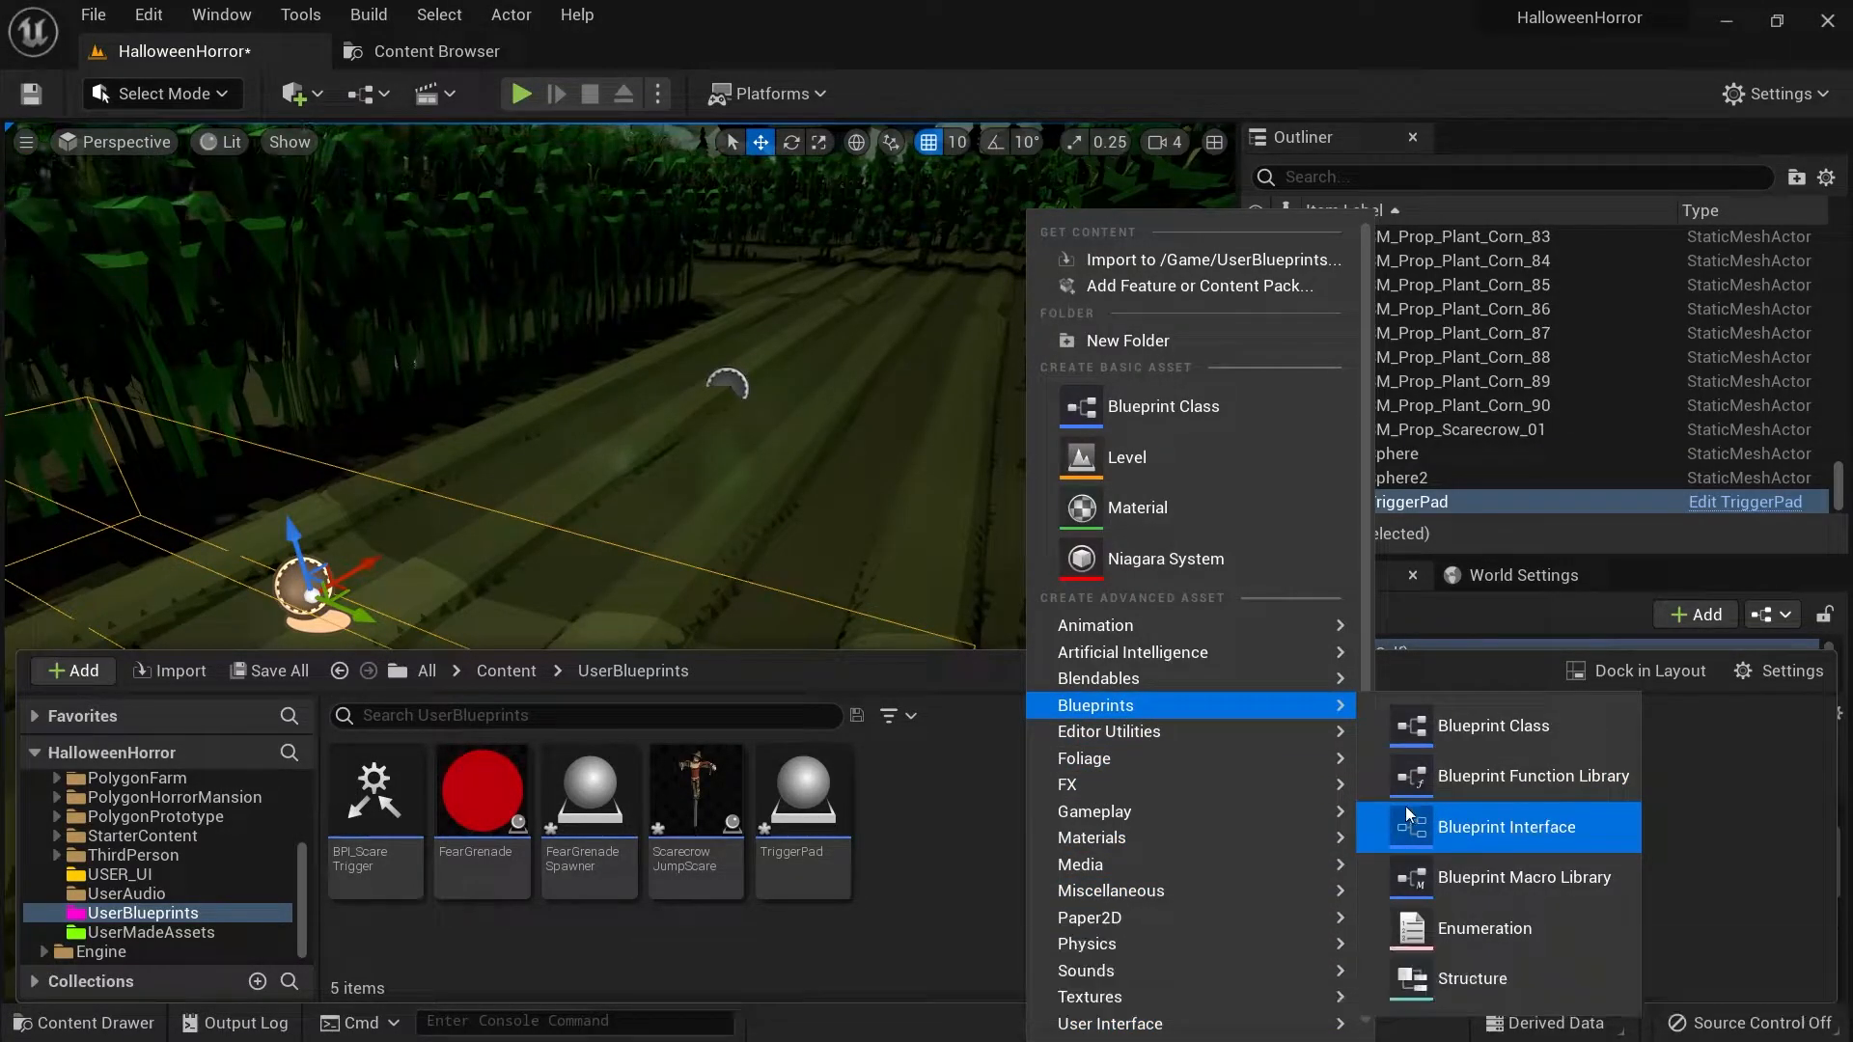
{"action": "left_click", "coordinate": [1445, 830]}
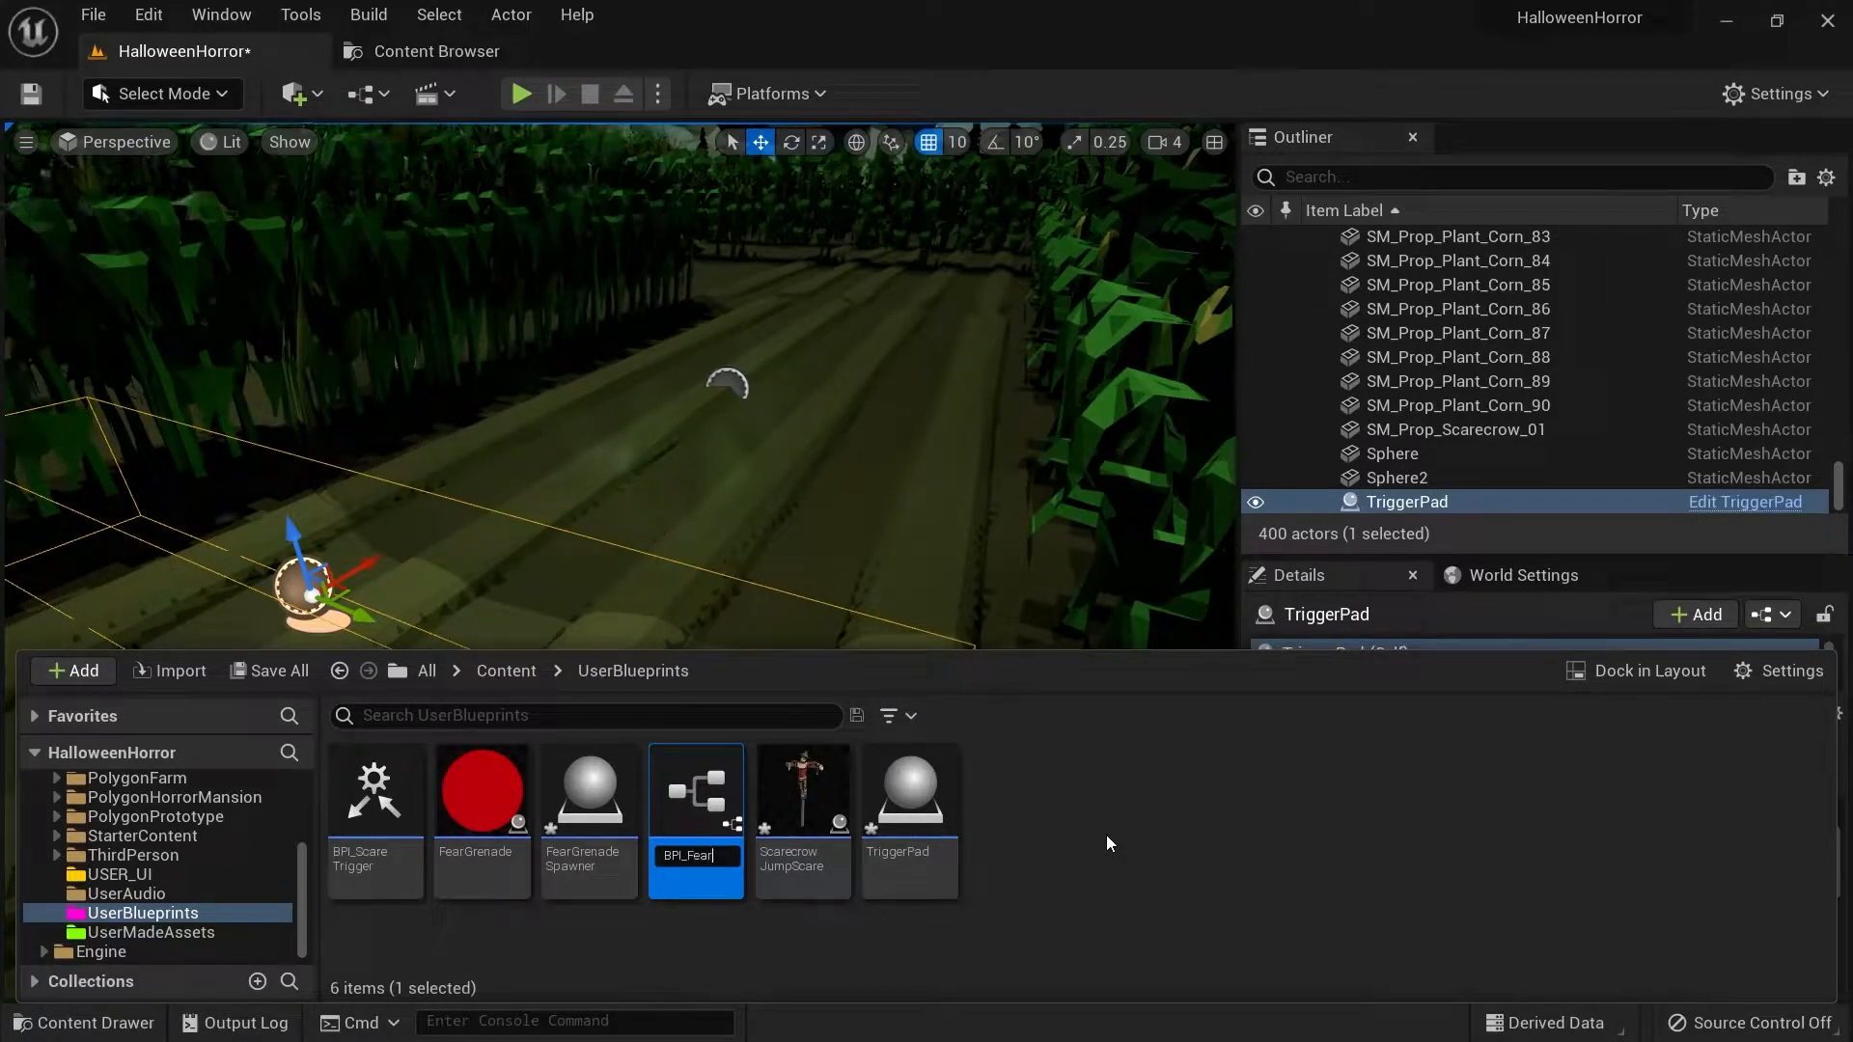
{"action": "type", "text": "er"}
{"action": "key", "text": "Return"}
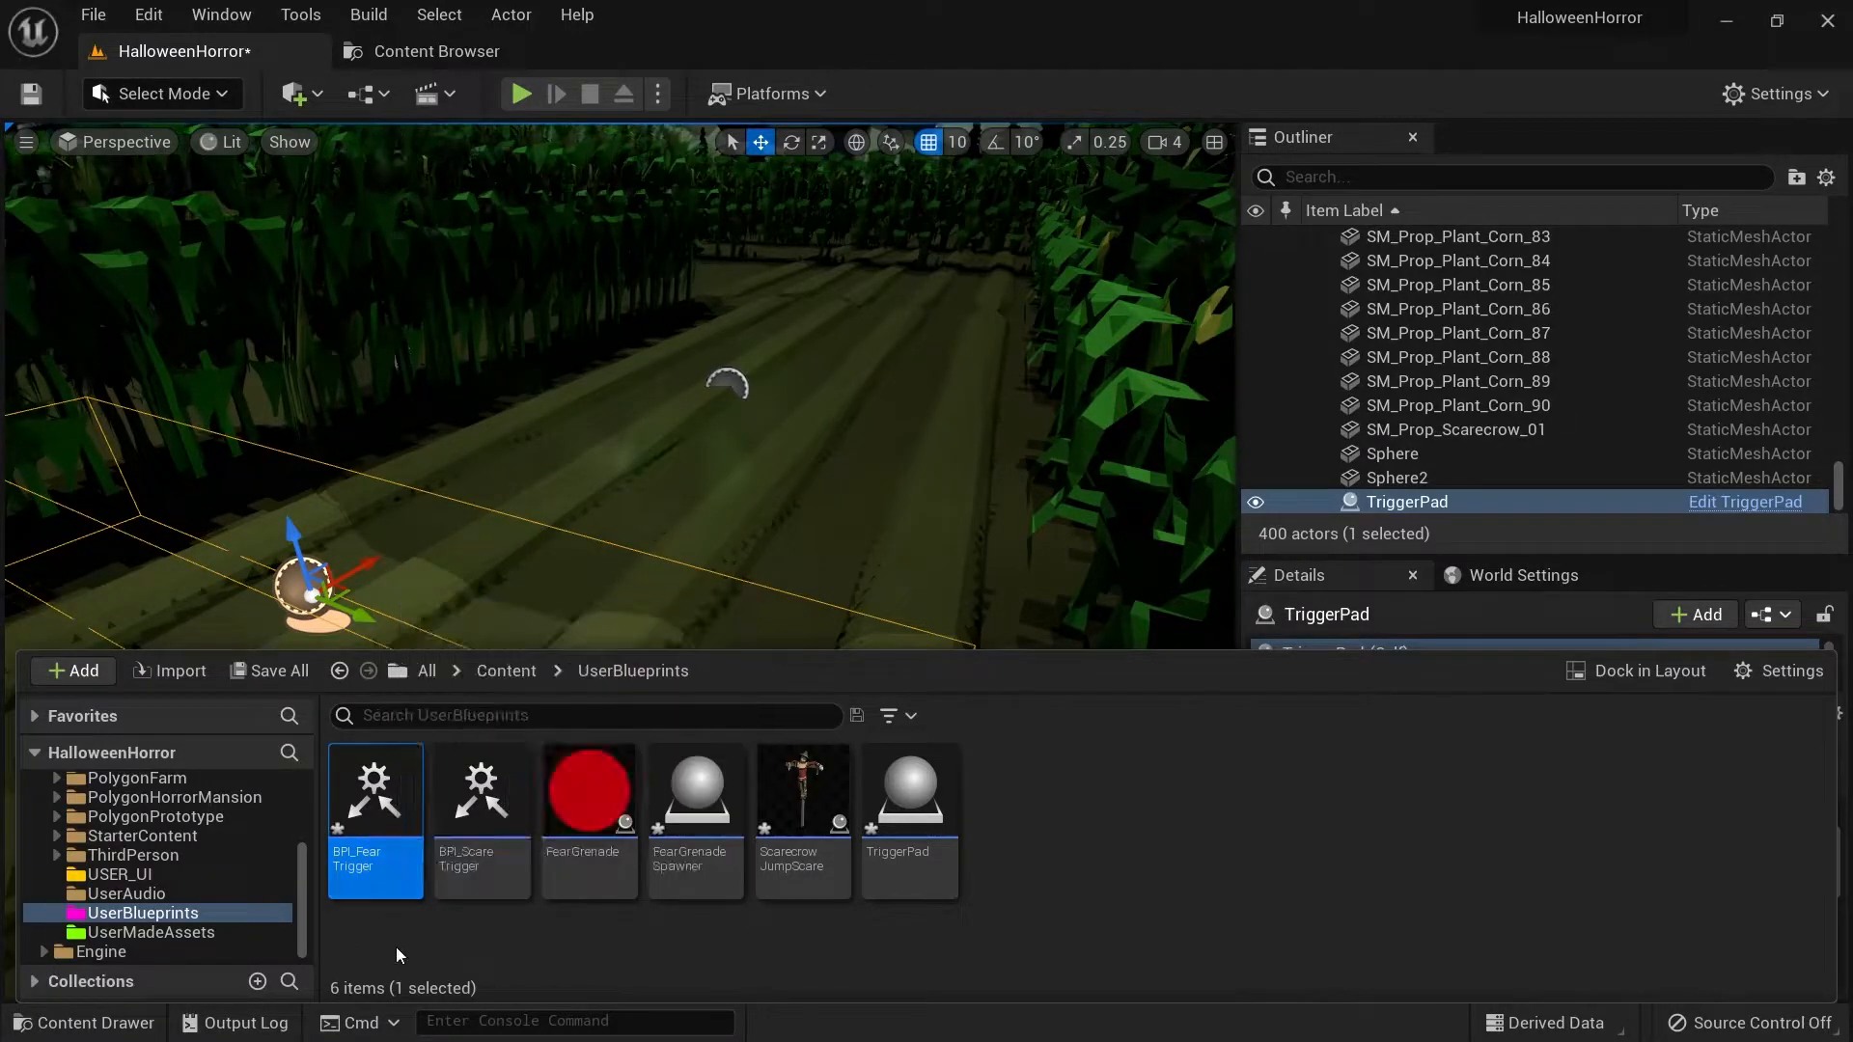
Open BPI_FearTrigger docked in the main editor window and rename its default function TriggerFear.
{"action": "double_click", "coordinate": [376, 820]}
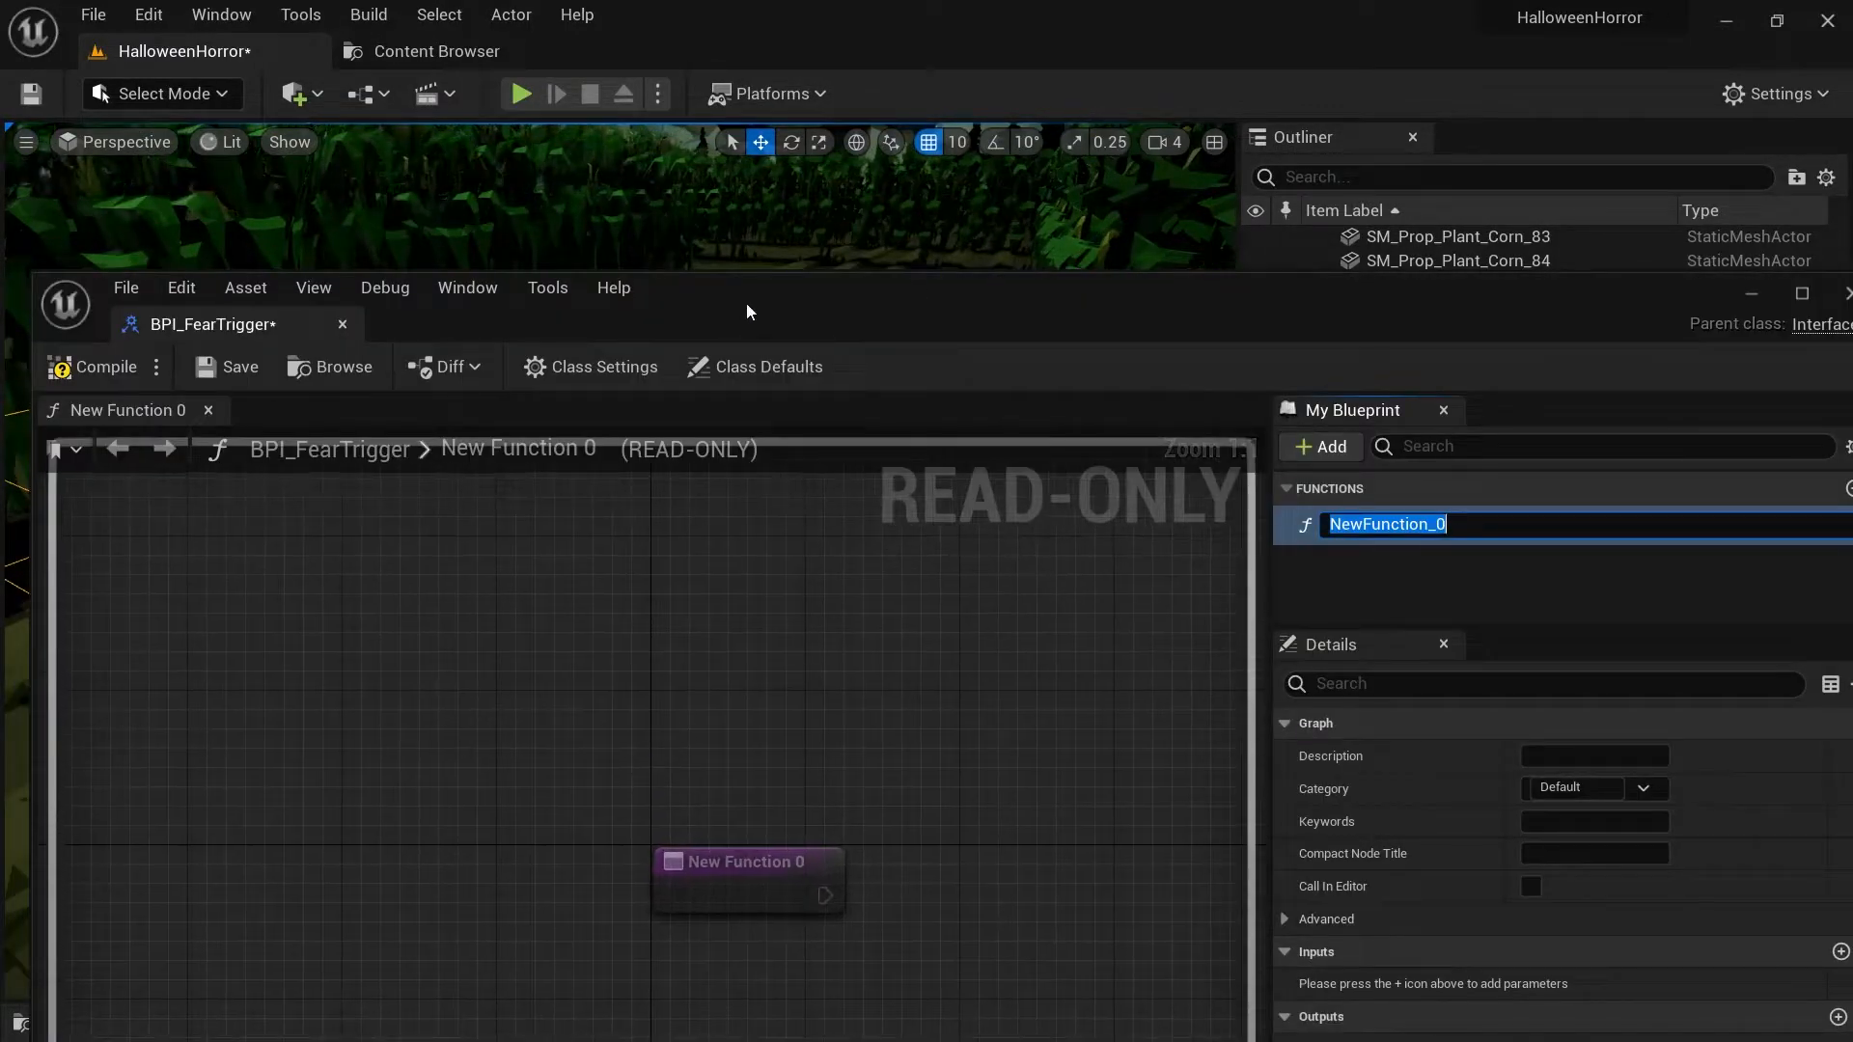
{"action": "left_click_drag", "start_coordinate": [208, 325], "coordinate": [606, 55]}
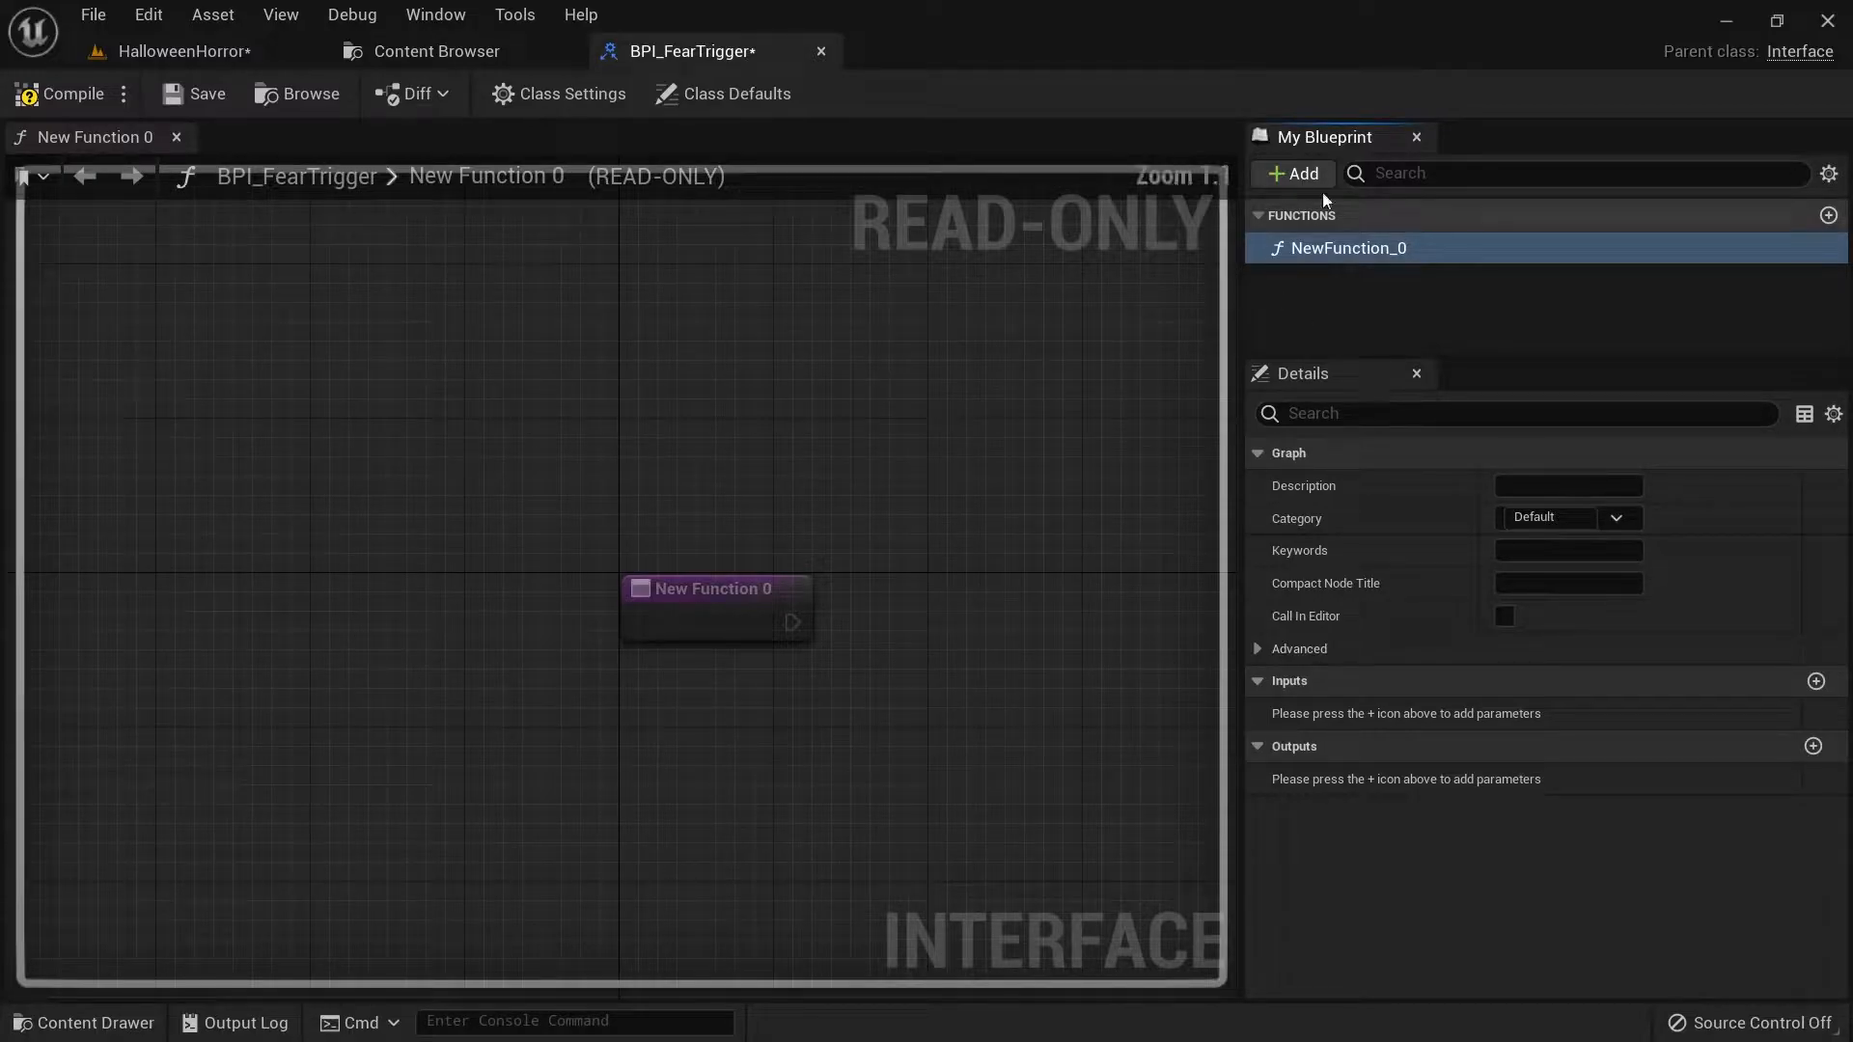
{"action": "left_click", "coordinate": [1334, 251]}
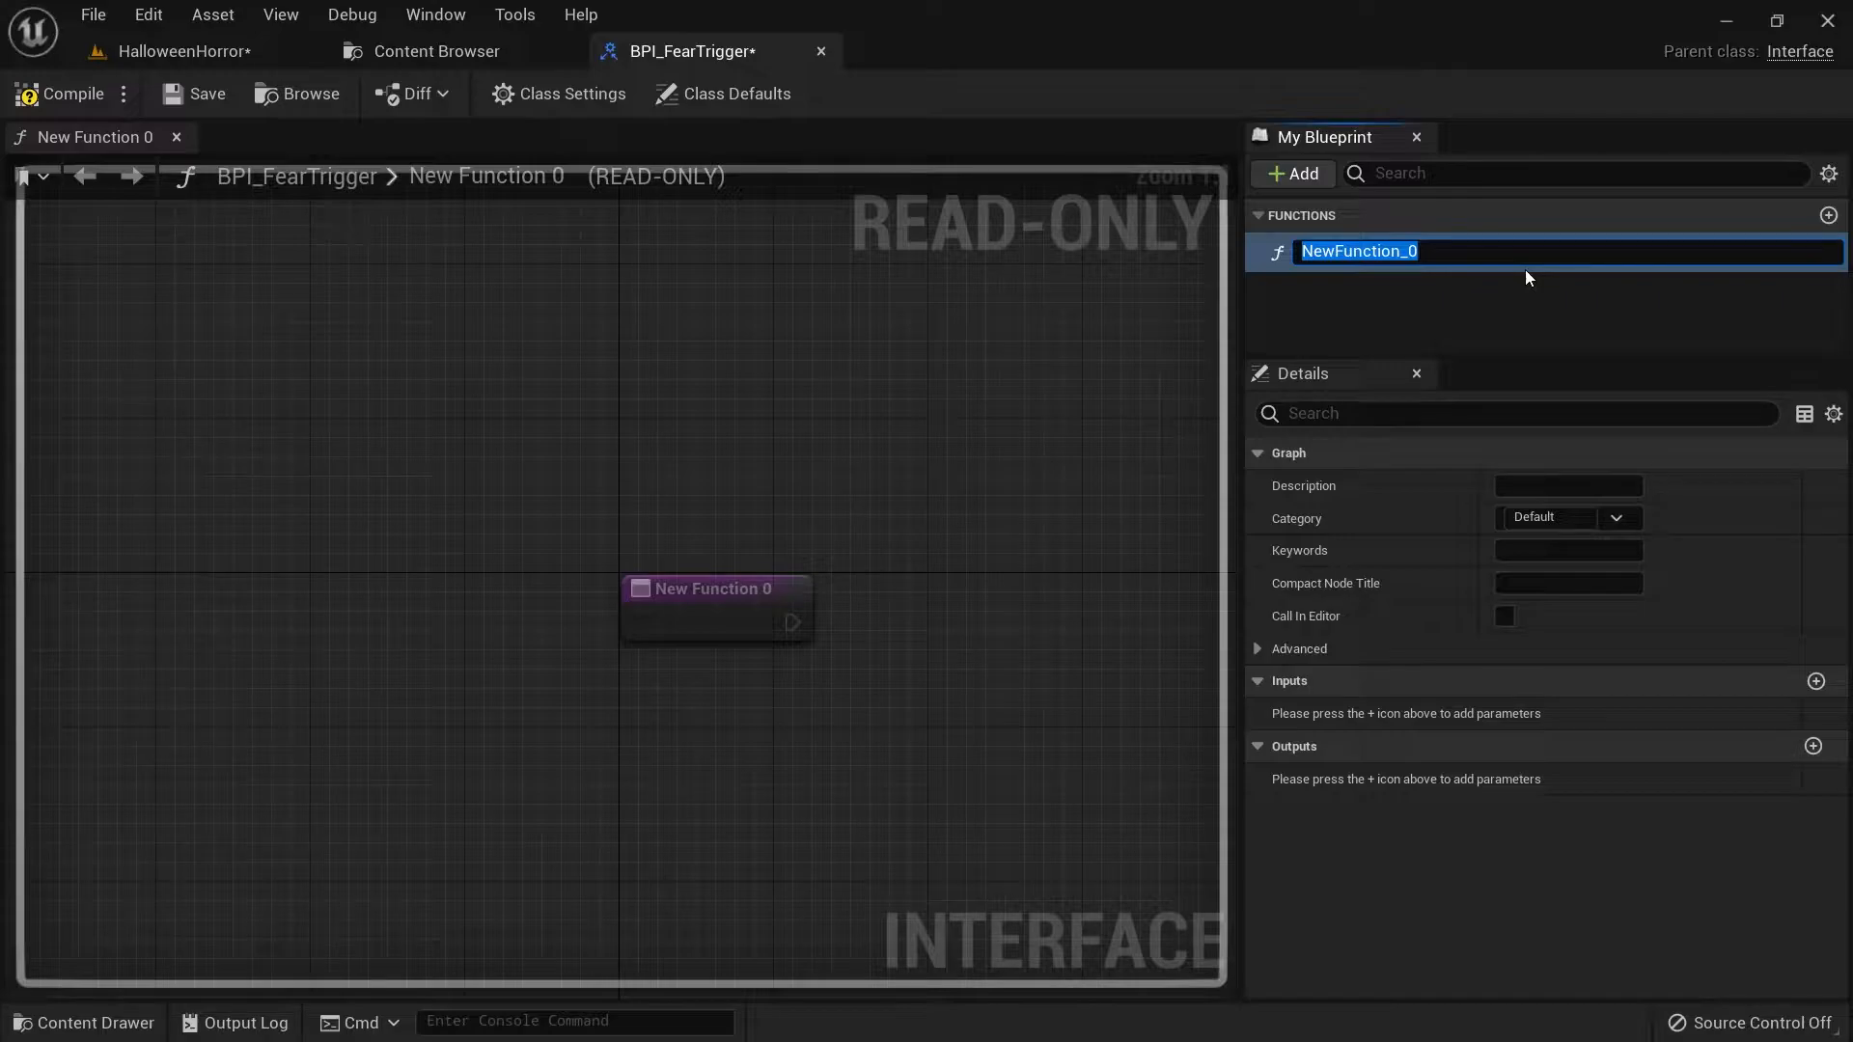
{"action": "key", "text": "BackSpace"}
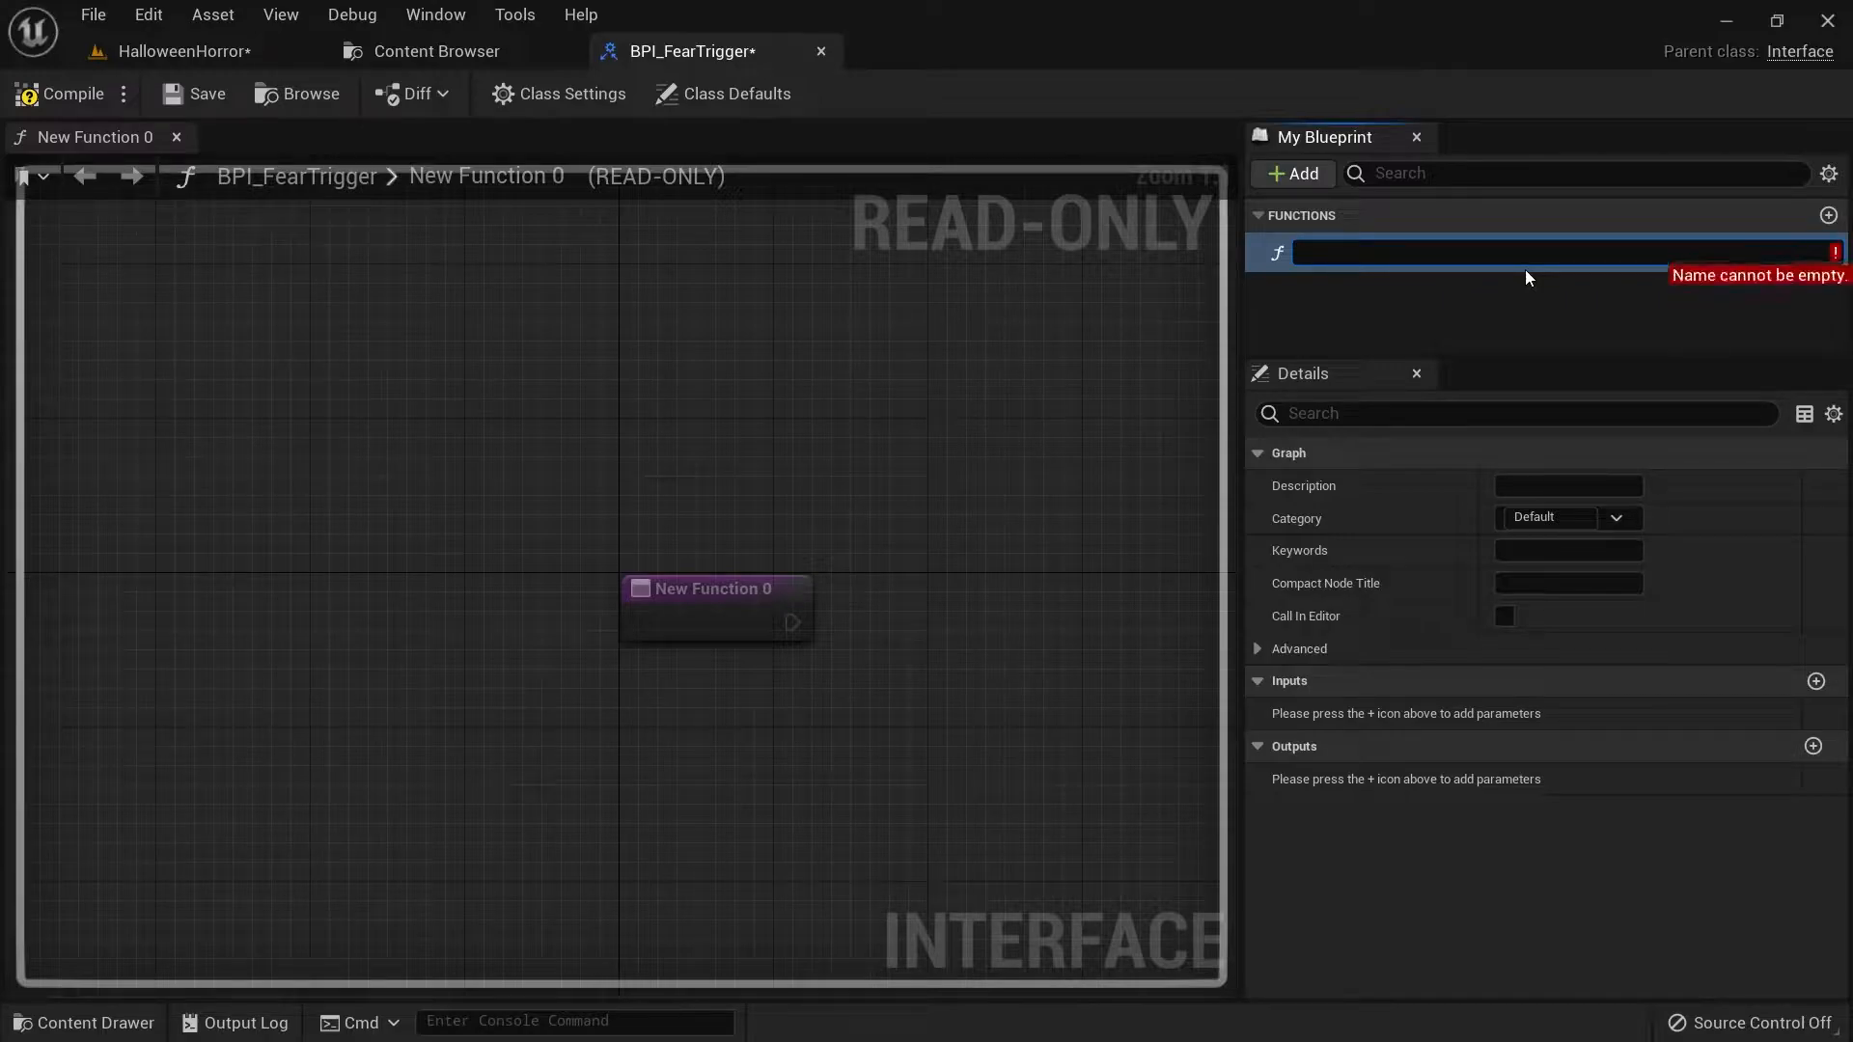
{"action": "type", "text": "Trigger"}
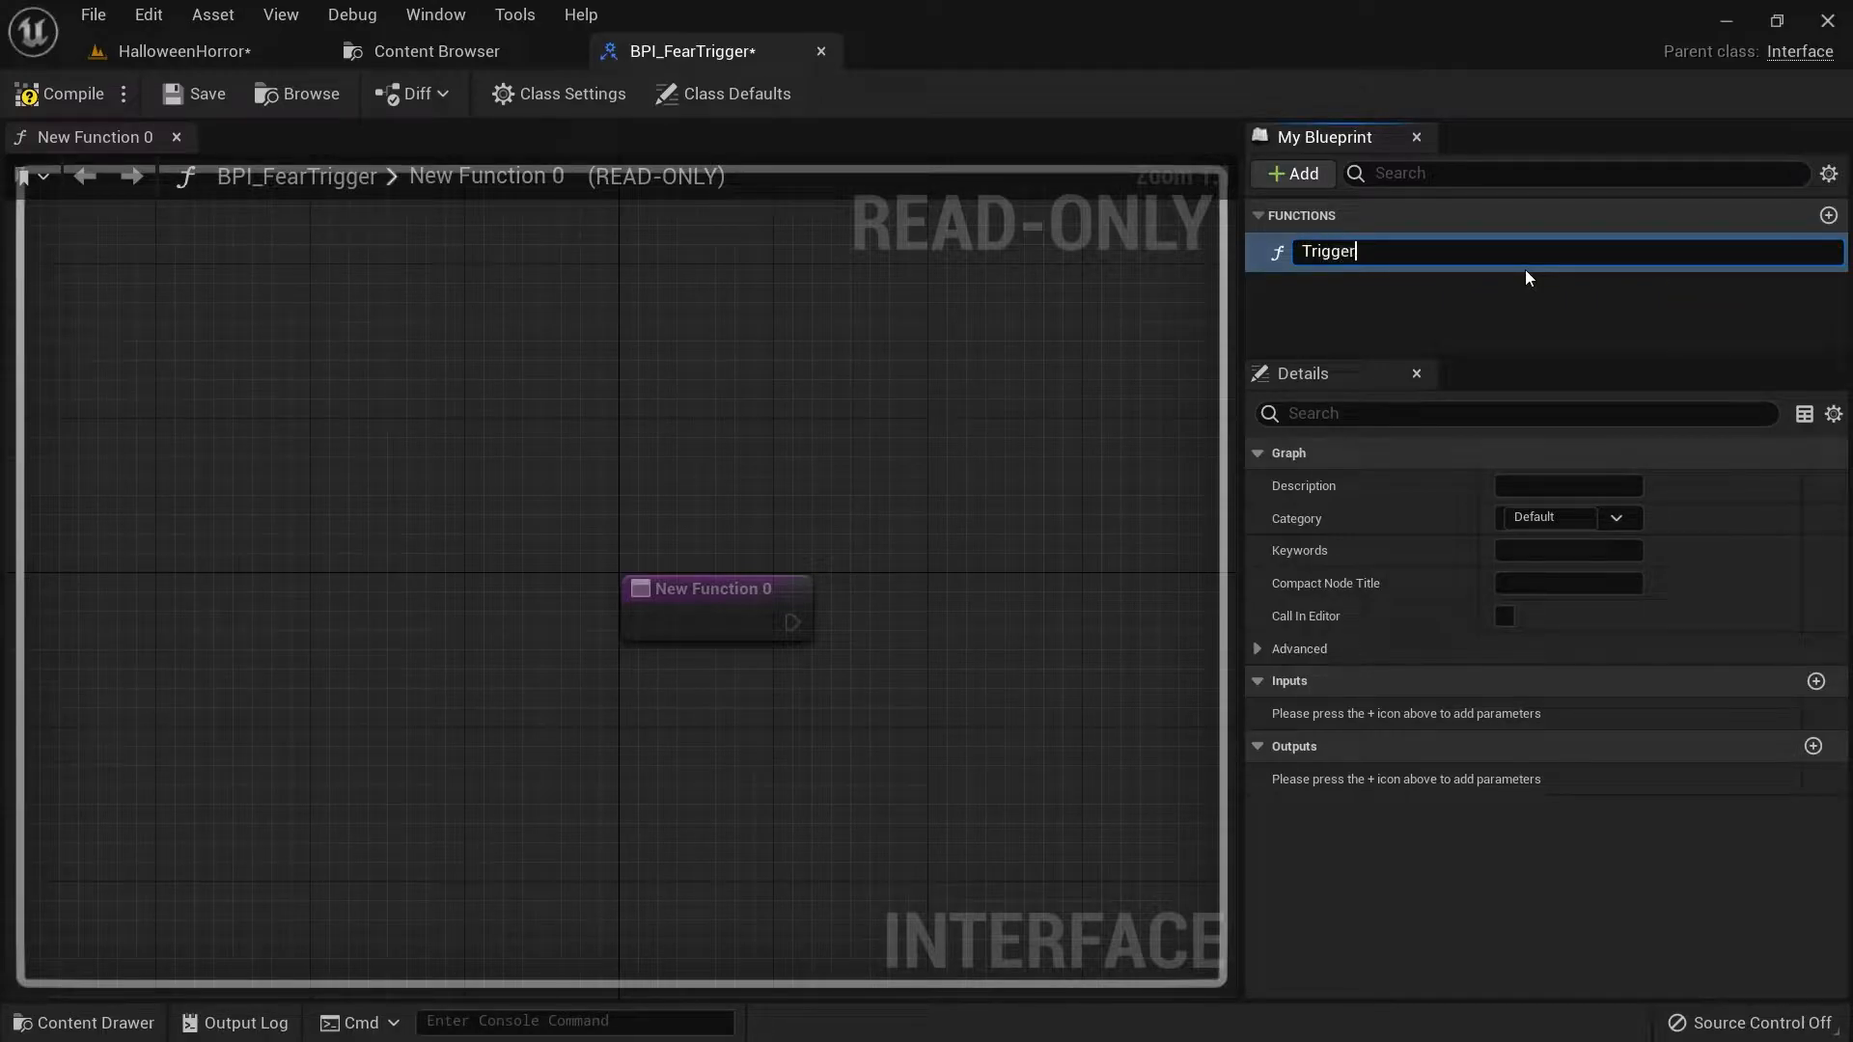
{"action": "type", "text": "Fear"}
{"action": "key", "text": "Return"}
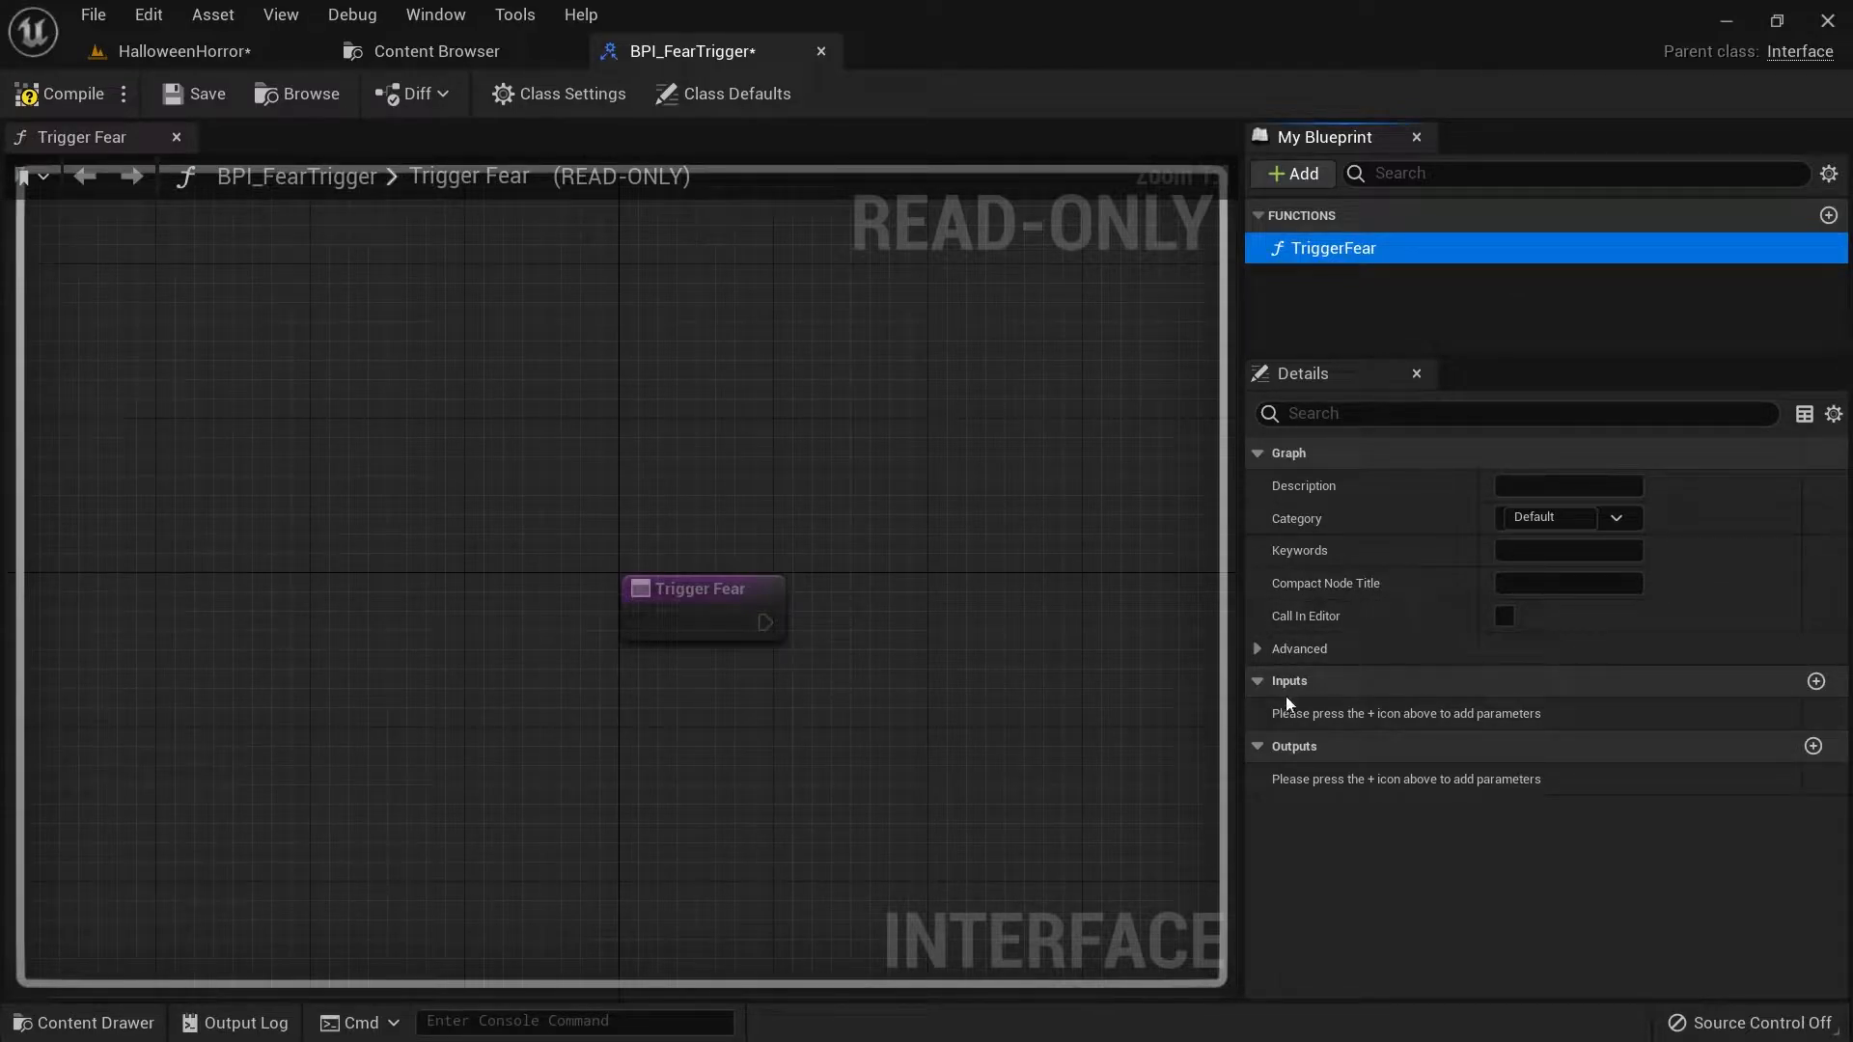
Add an input parameter named FearLVL of type Integer to the TriggerFear function.
{"action": "left_click", "coordinate": [1815, 681]}
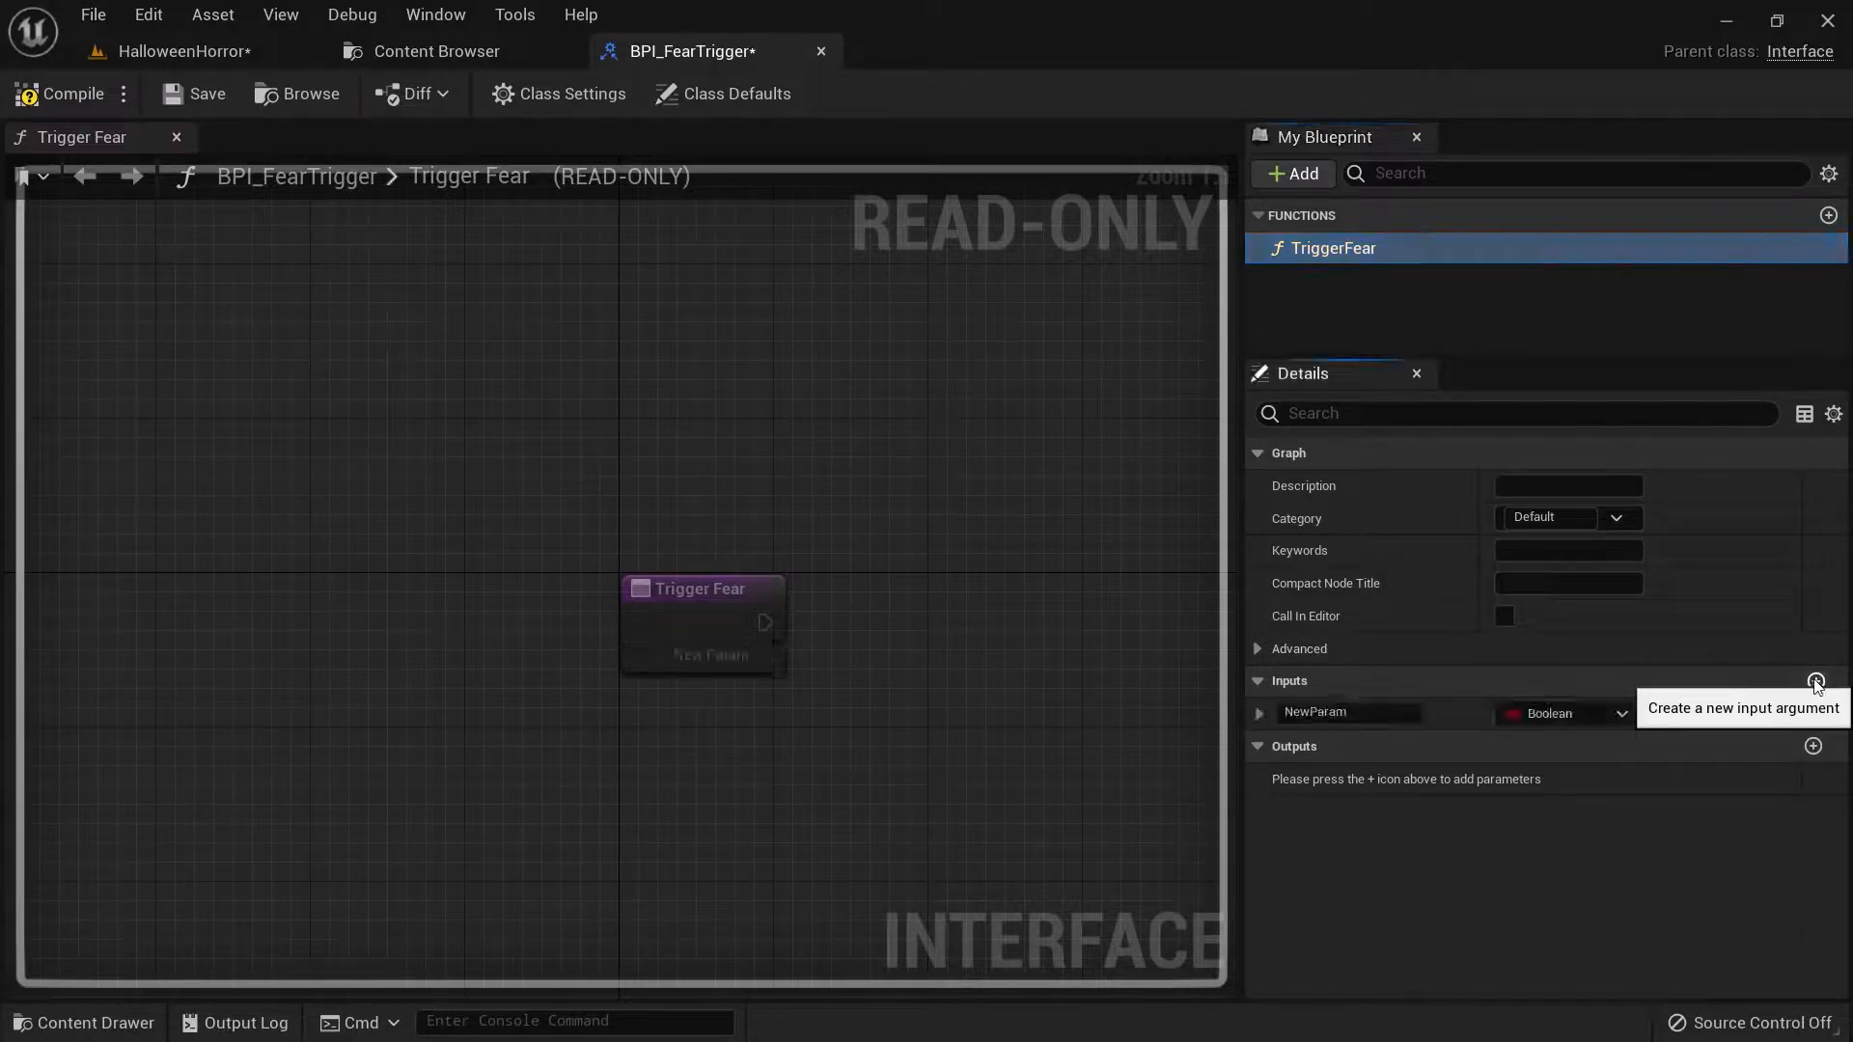
{"action": "left_click", "coordinate": [1318, 714]}
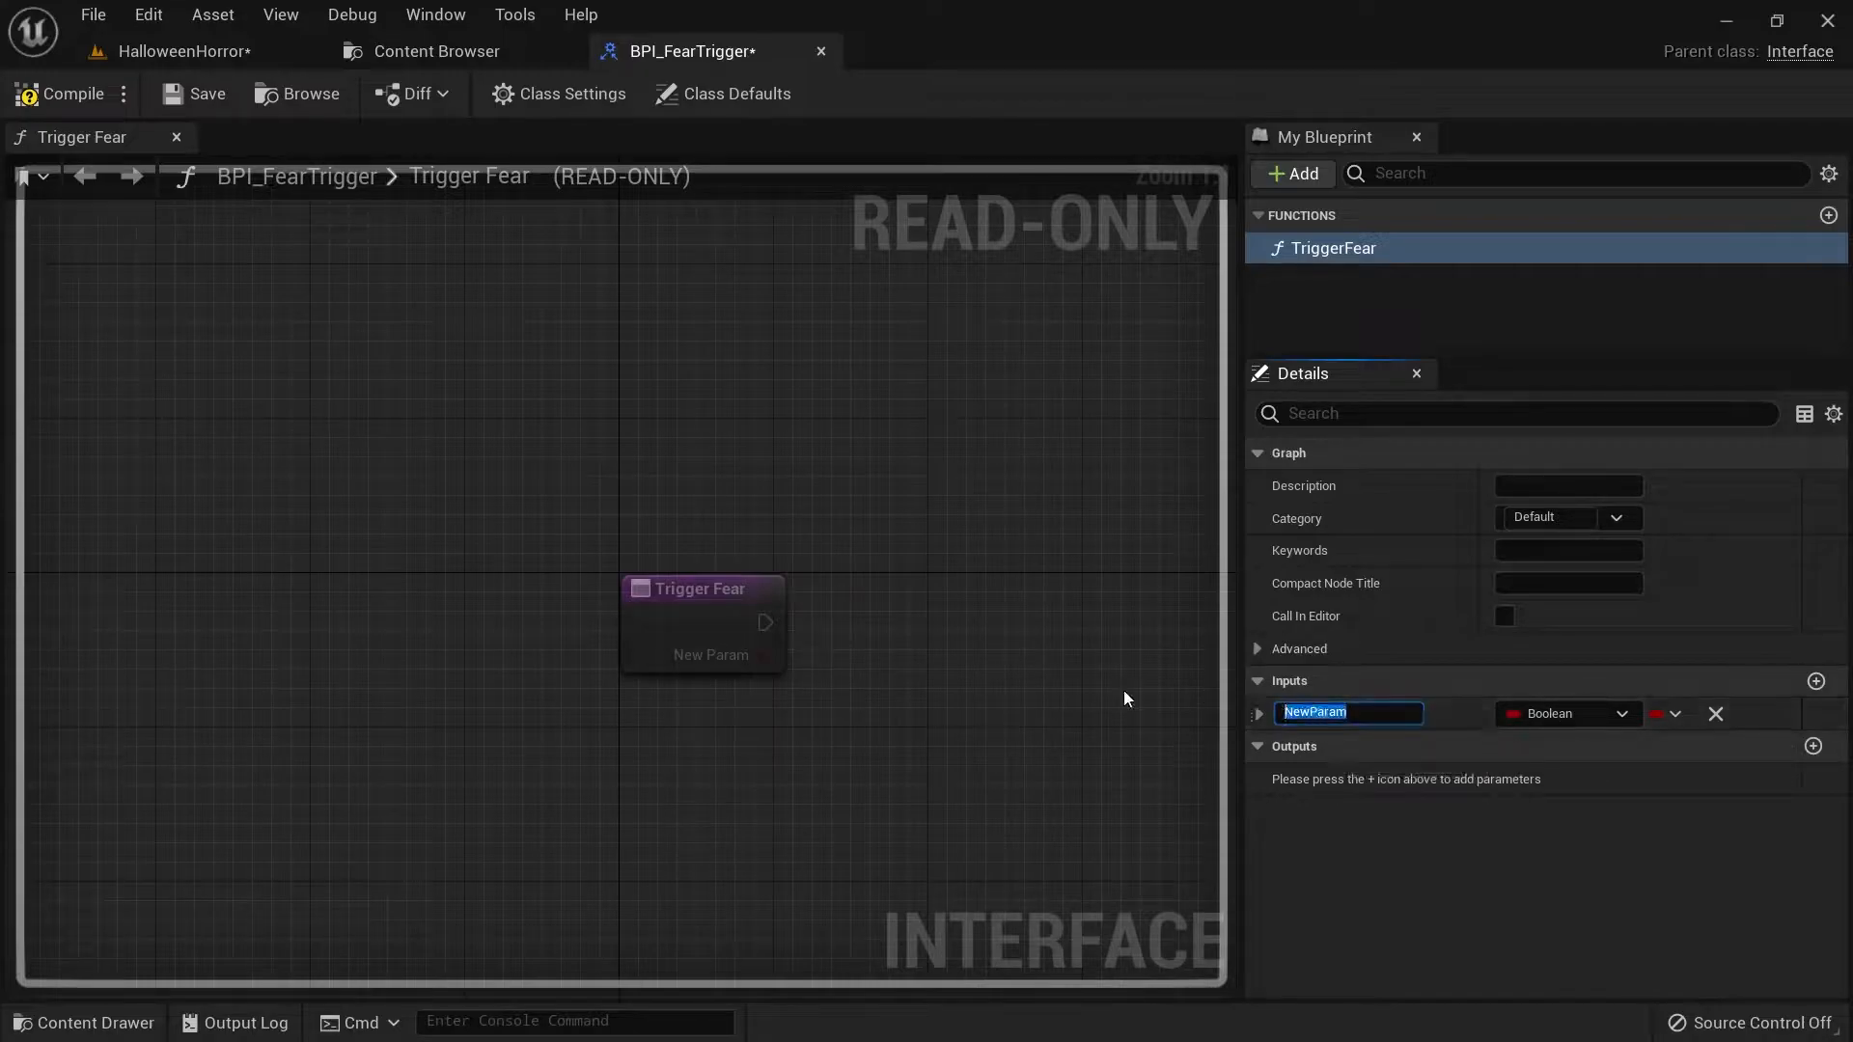
{"action": "type", "text": "FearLVL"}
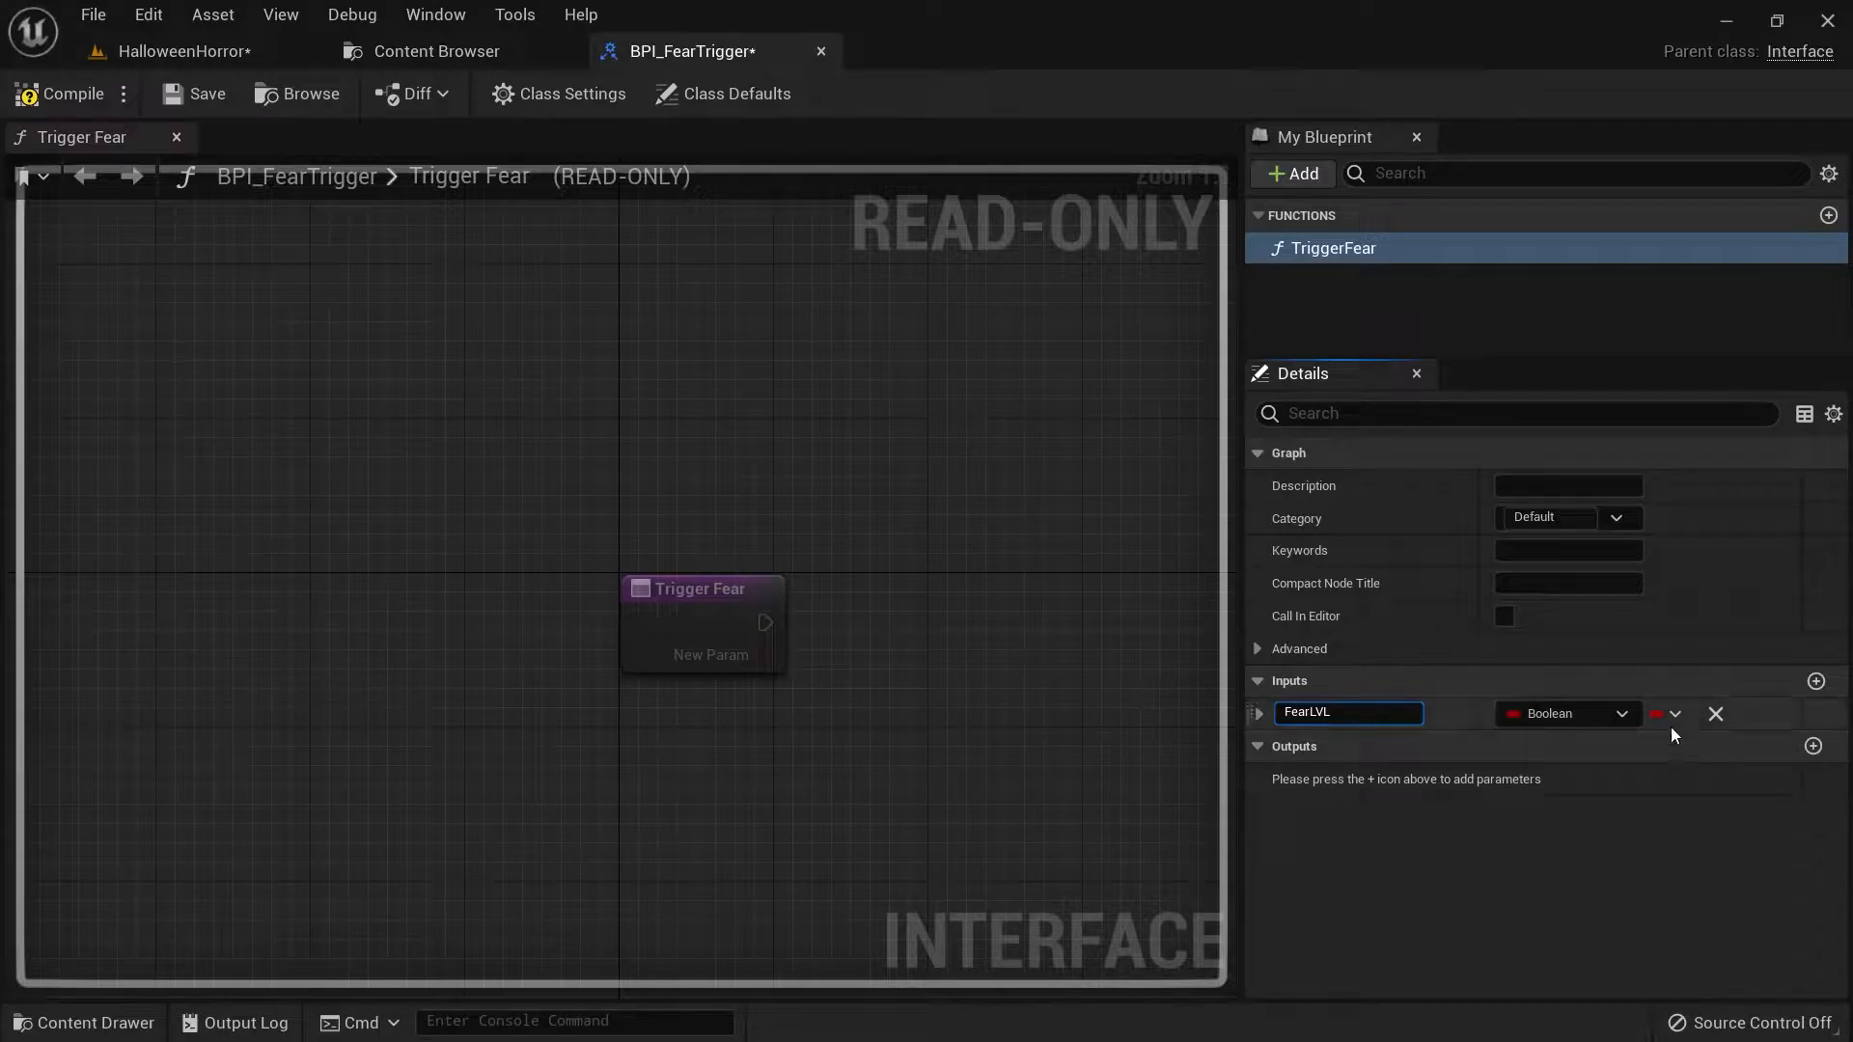
{"action": "left_click", "coordinate": [1629, 714]}
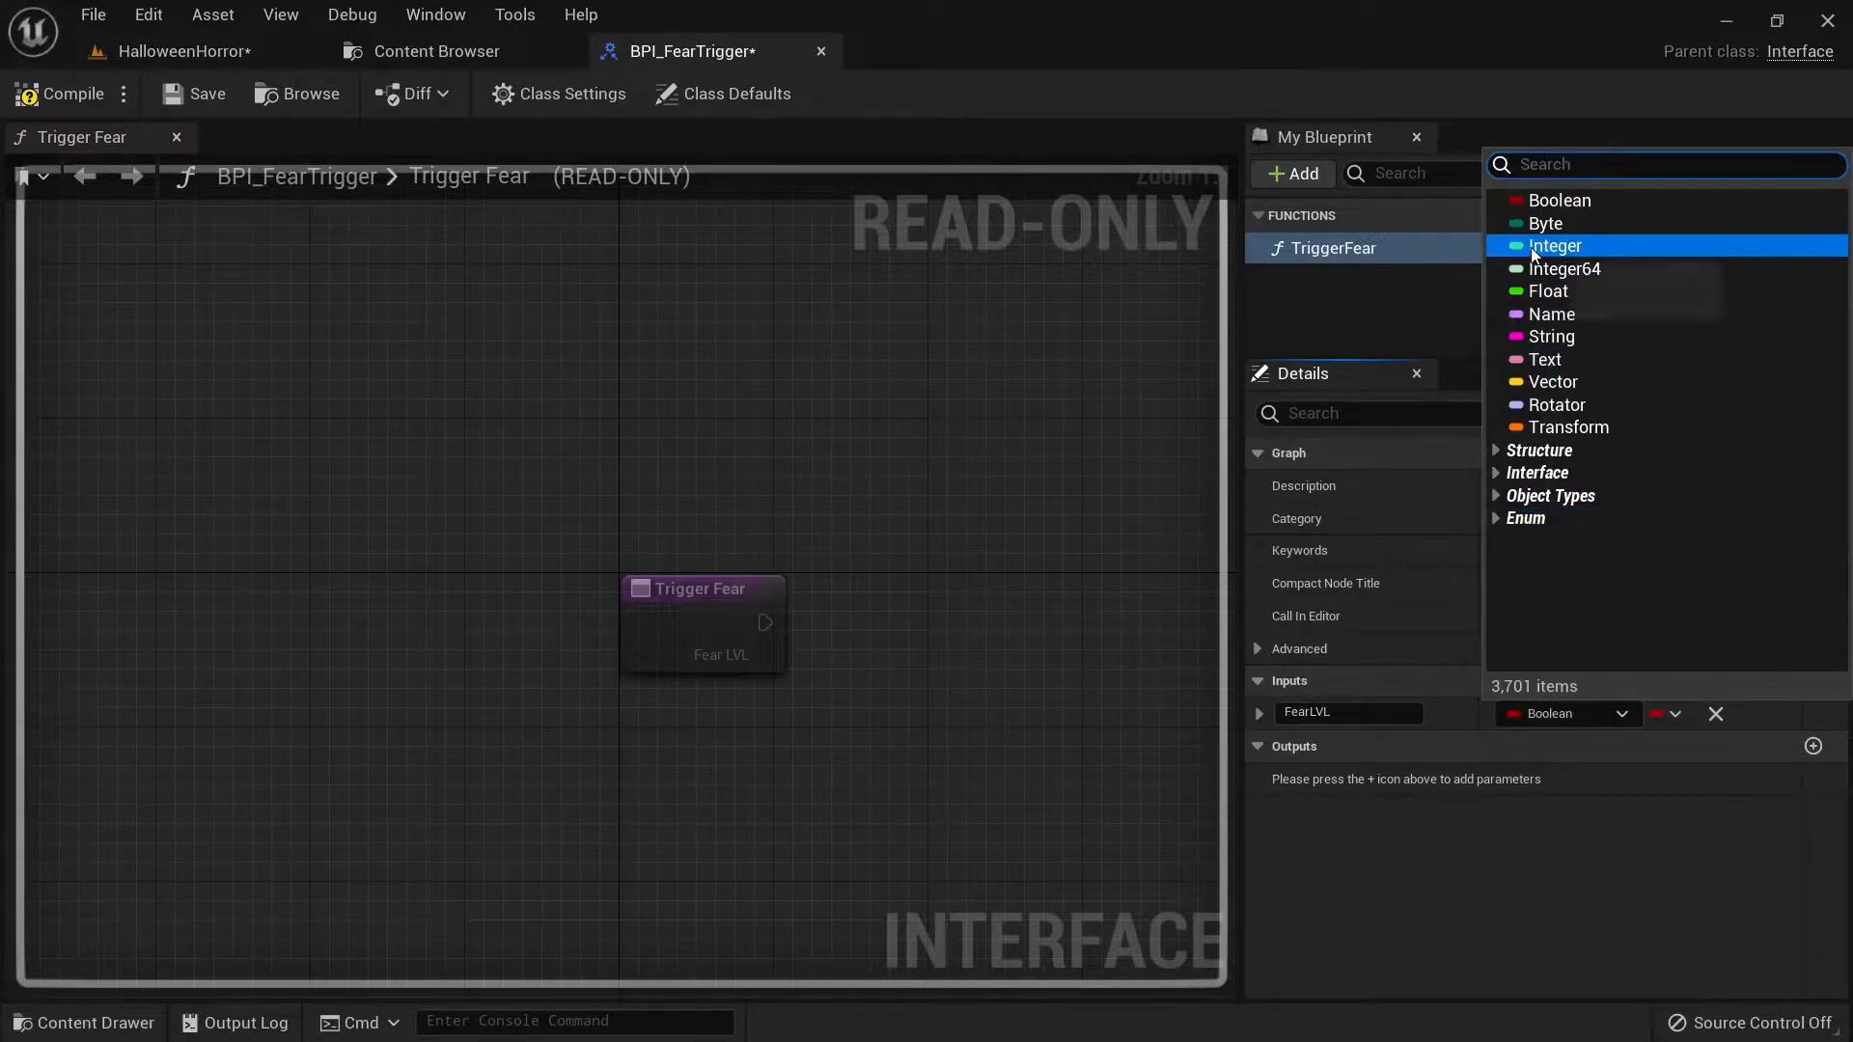
{"action": "key", "text": "Escape"}
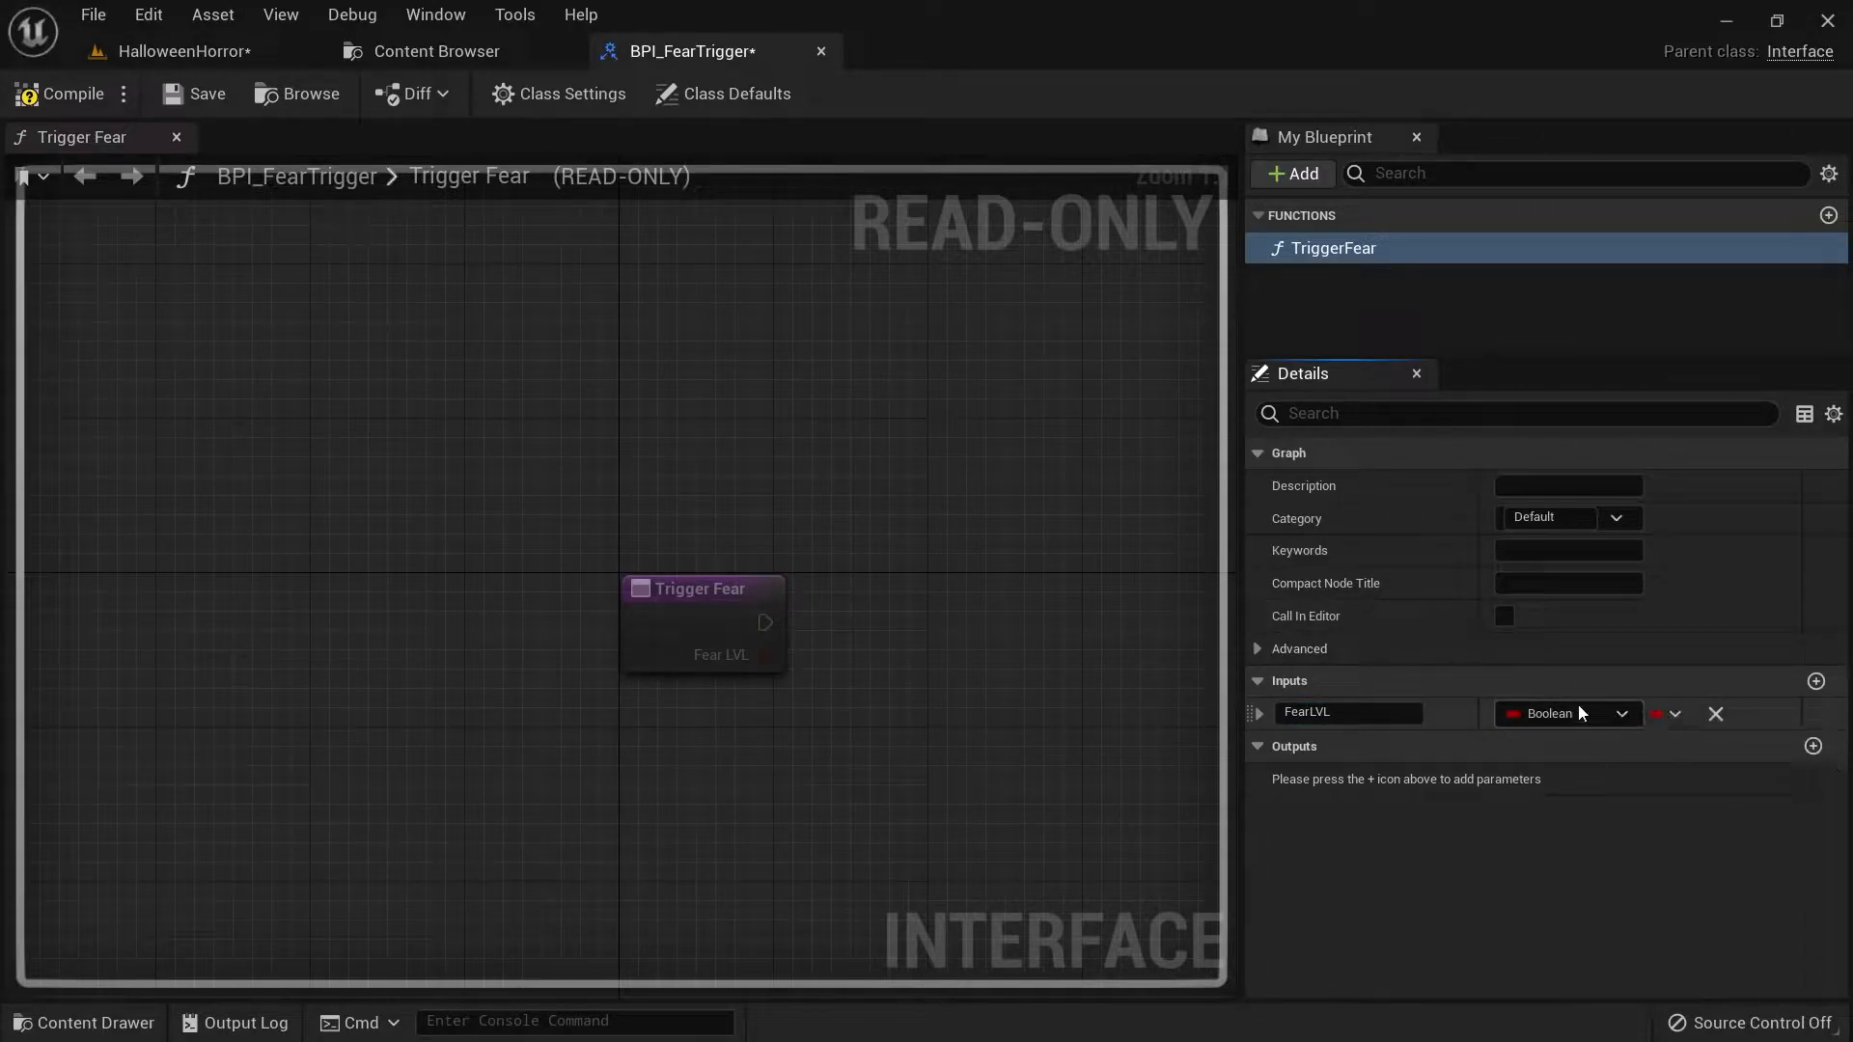
{"action": "left_click", "coordinate": [1617, 717]}
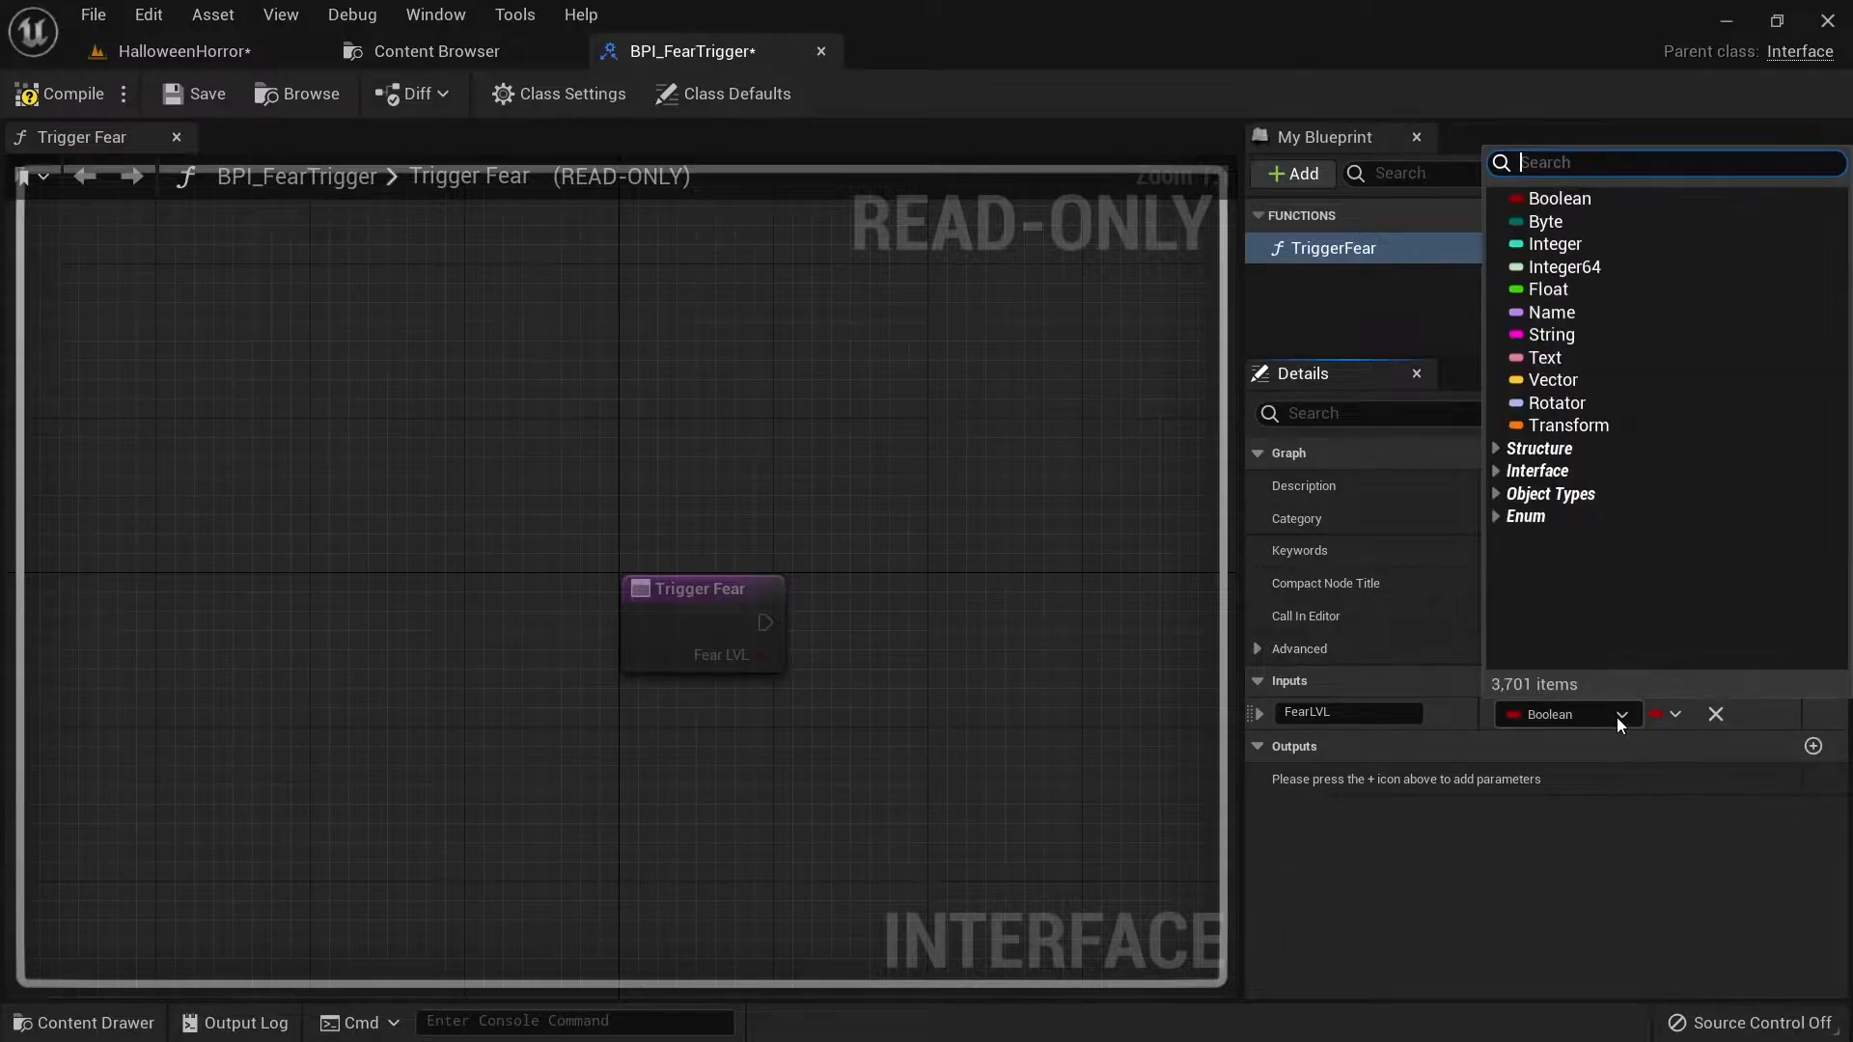
{"action": "left_click", "coordinate": [1527, 247]}
Compile and save BPI_FearTrigger, close its editor and return to the HalloweenHorror level.
{"action": "left_click", "coordinate": [95, 92]}
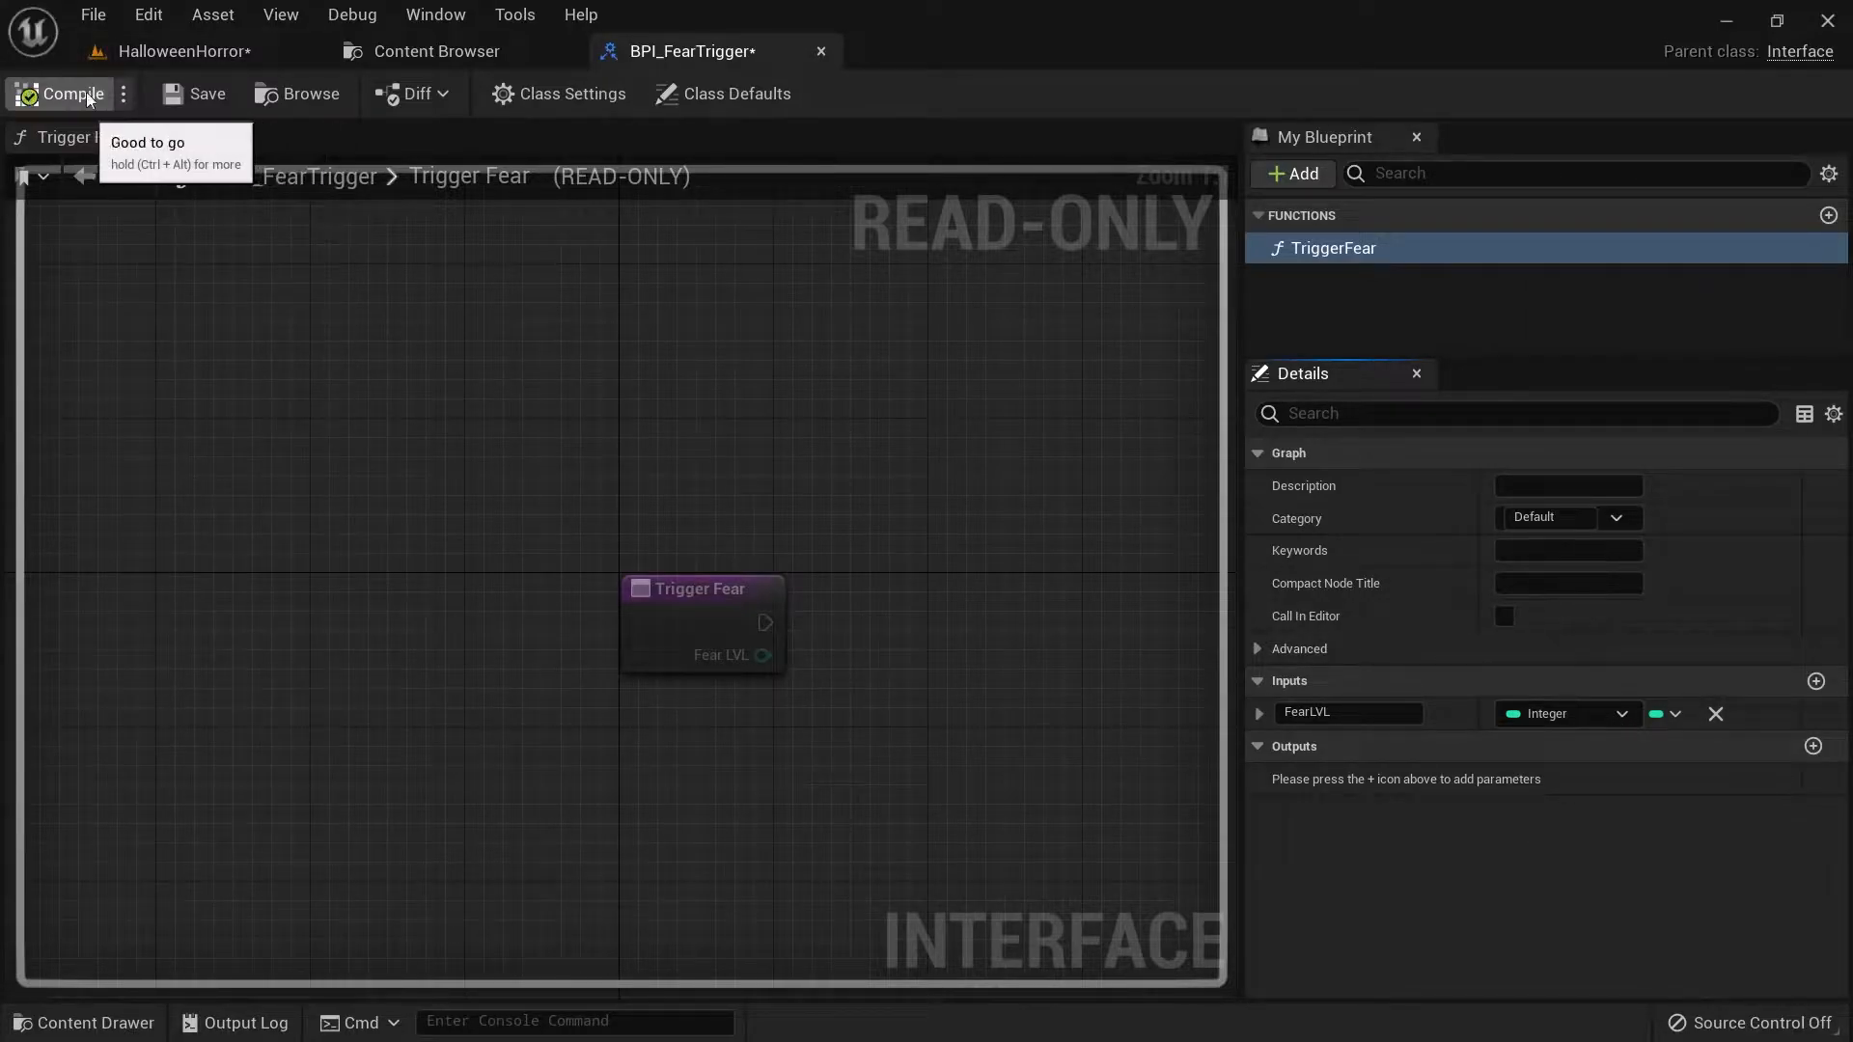
{"action": "left_click", "coordinate": [183, 94]}
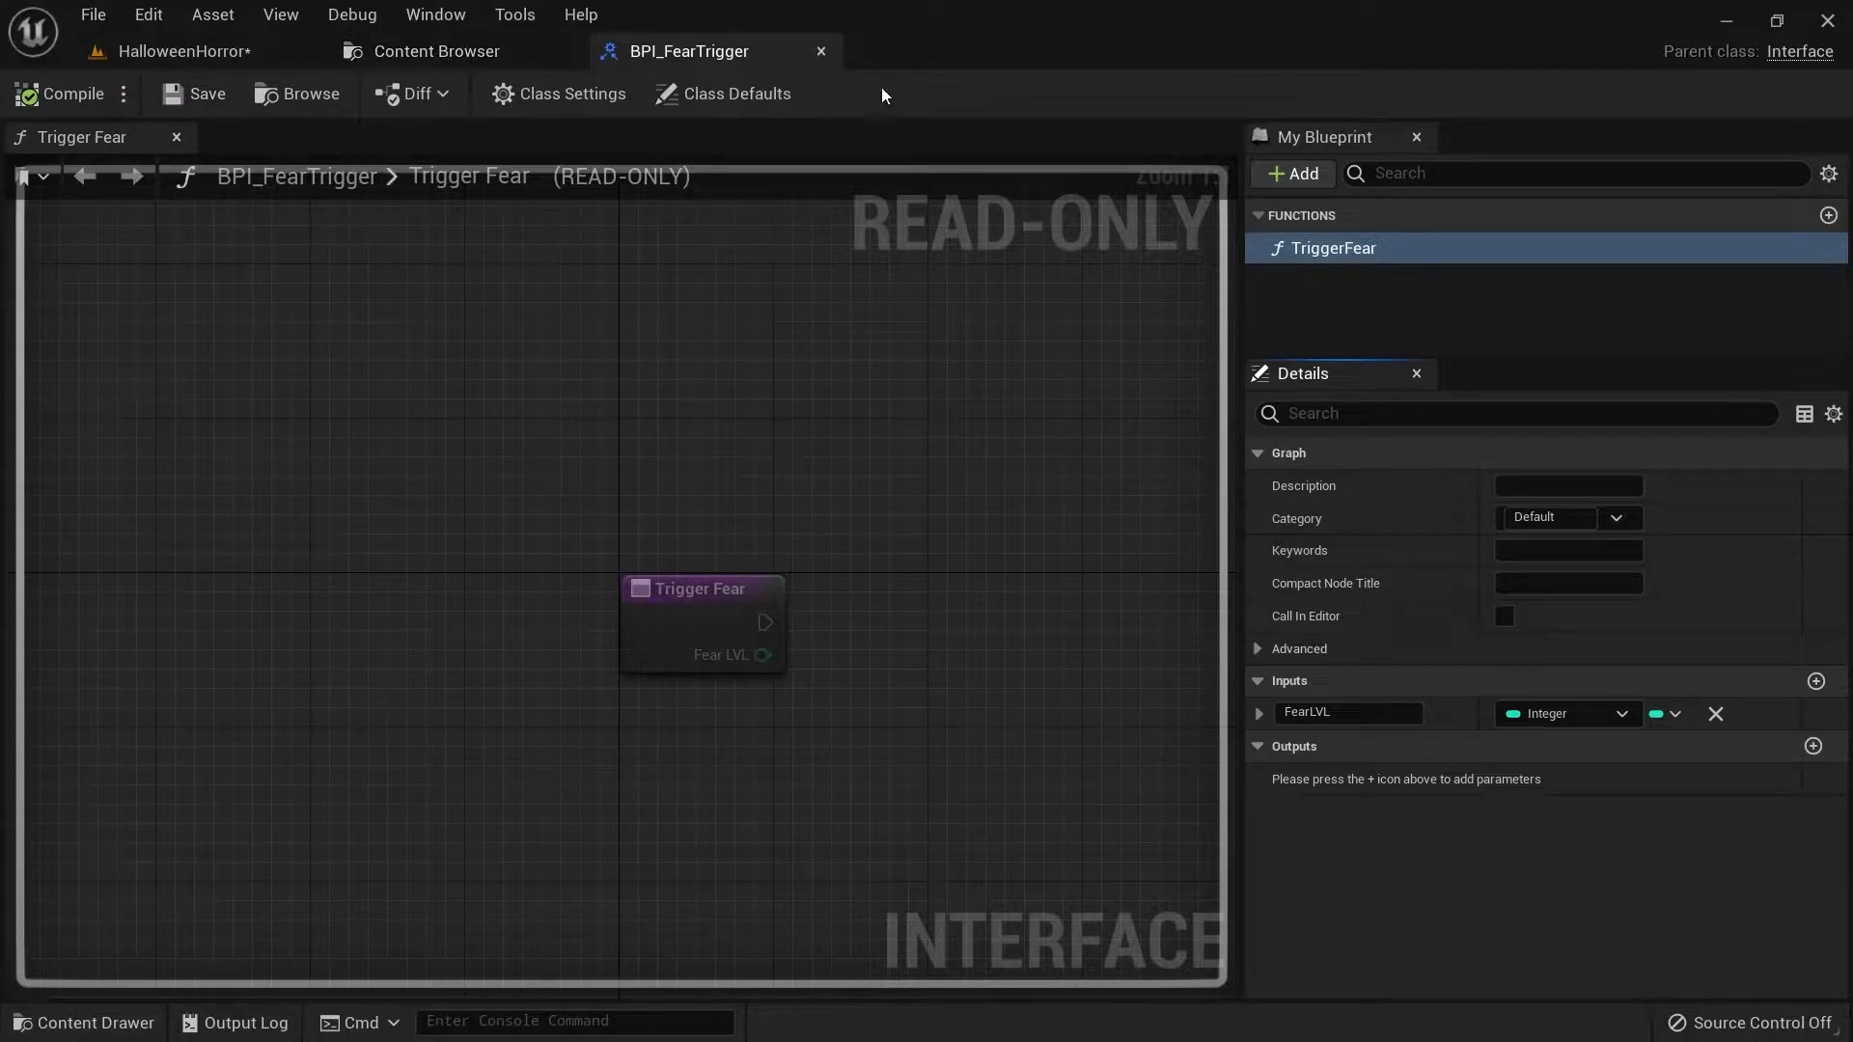
{"action": "left_click", "coordinate": [820, 51]}
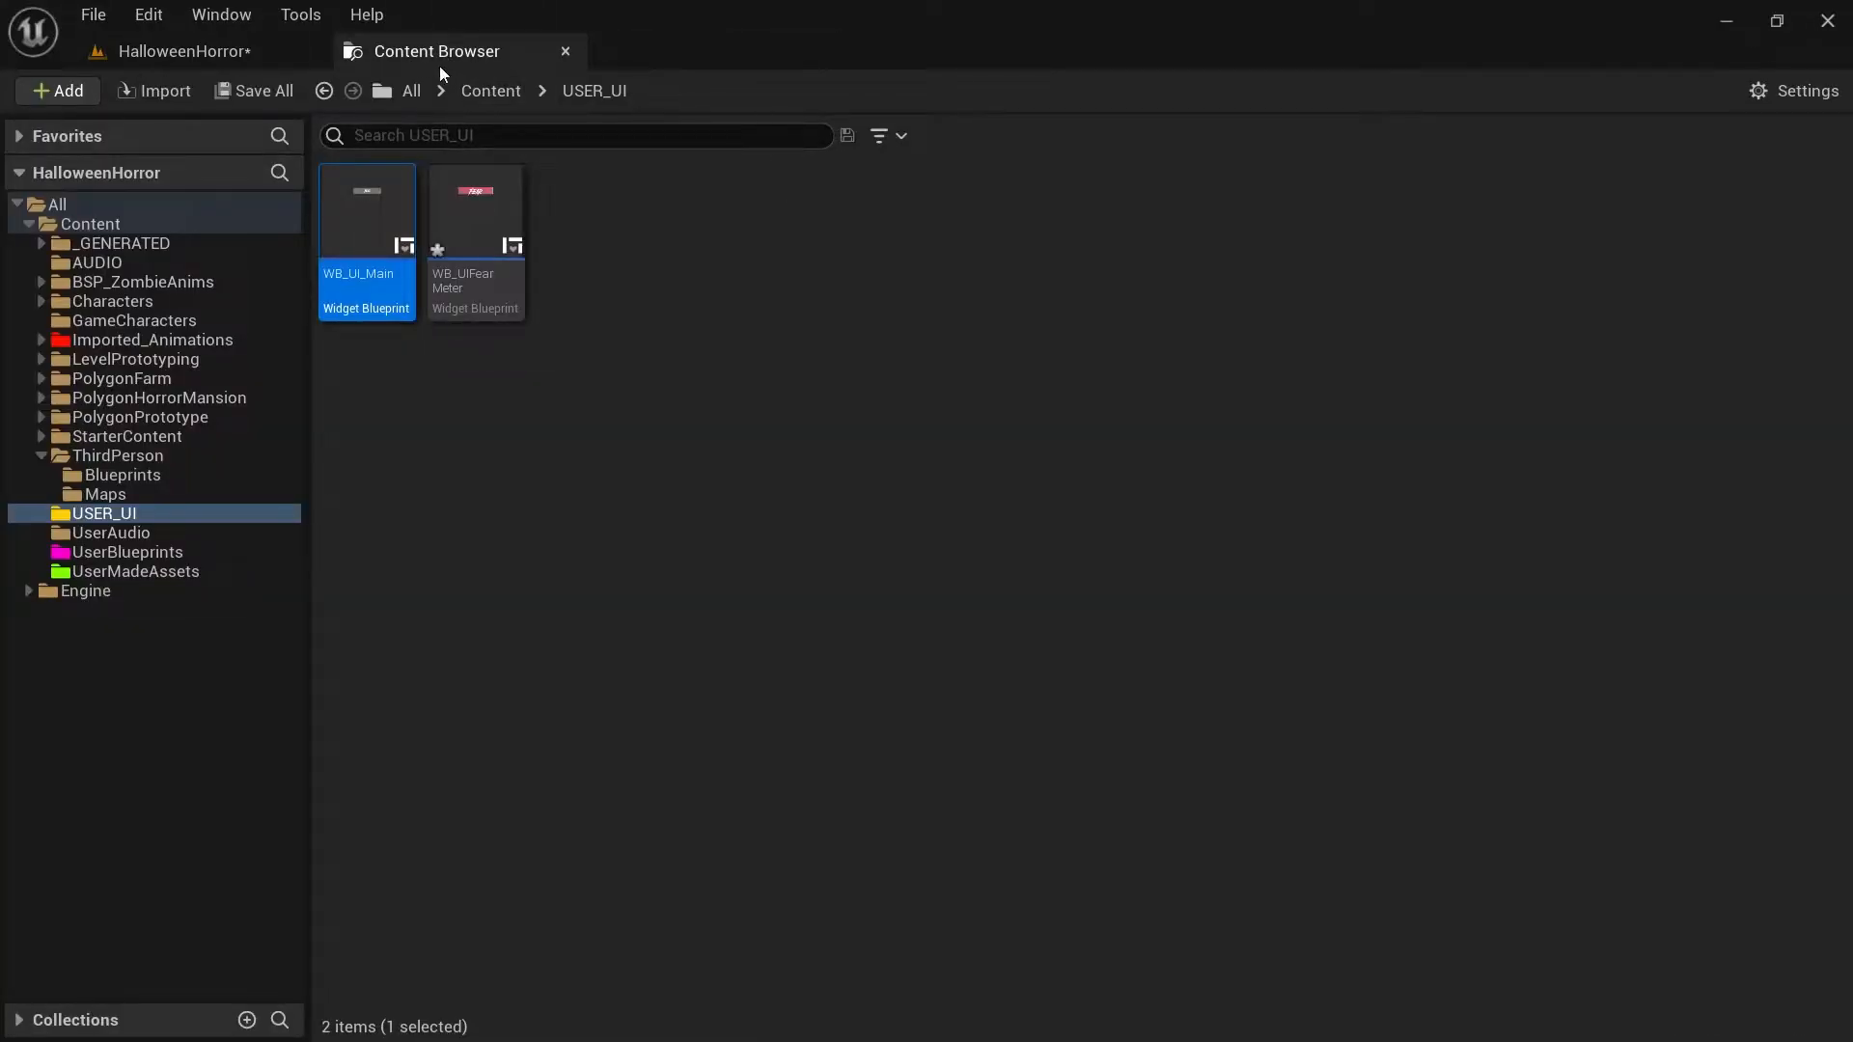
{"action": "left_click", "coordinate": [171, 48]}
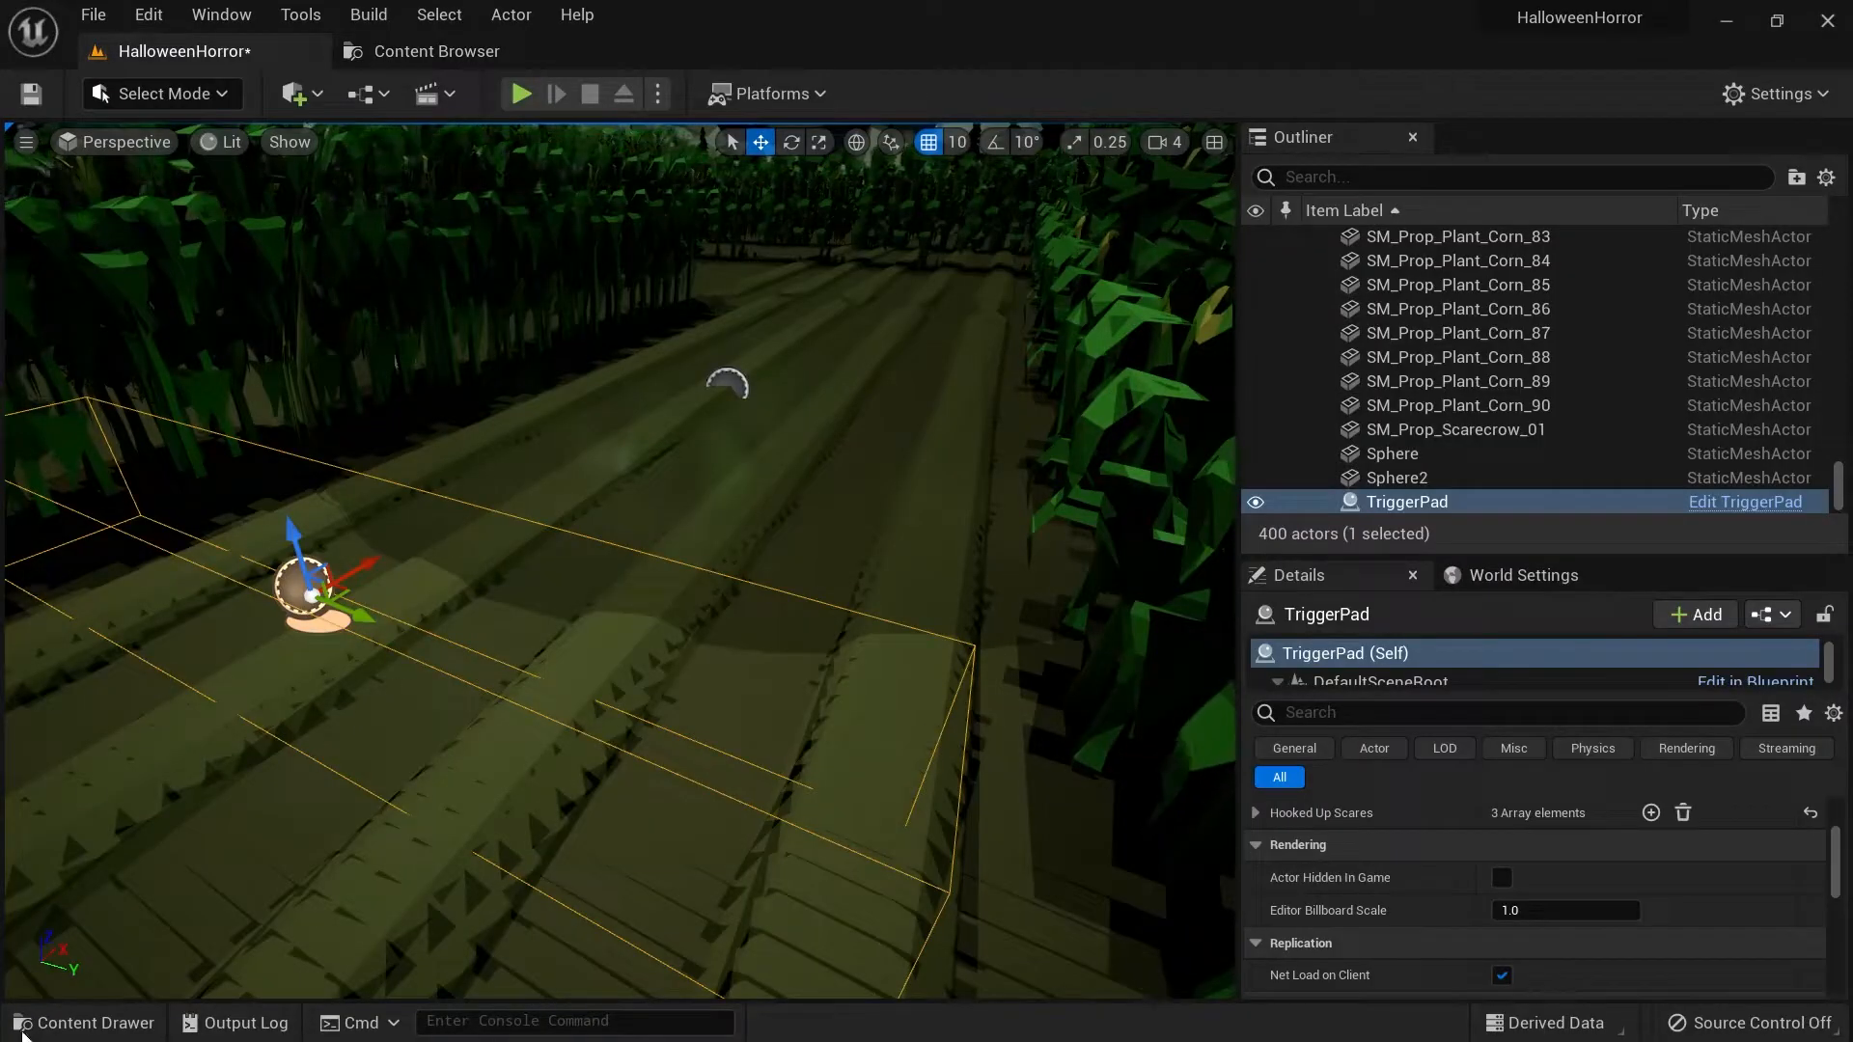
Open the Blueprint of the TriggerPad actor selected in the cornfield for editing.
{"action": "right_click_drag", "start_coordinate": [298, 550], "coordinate": [444, 535]}
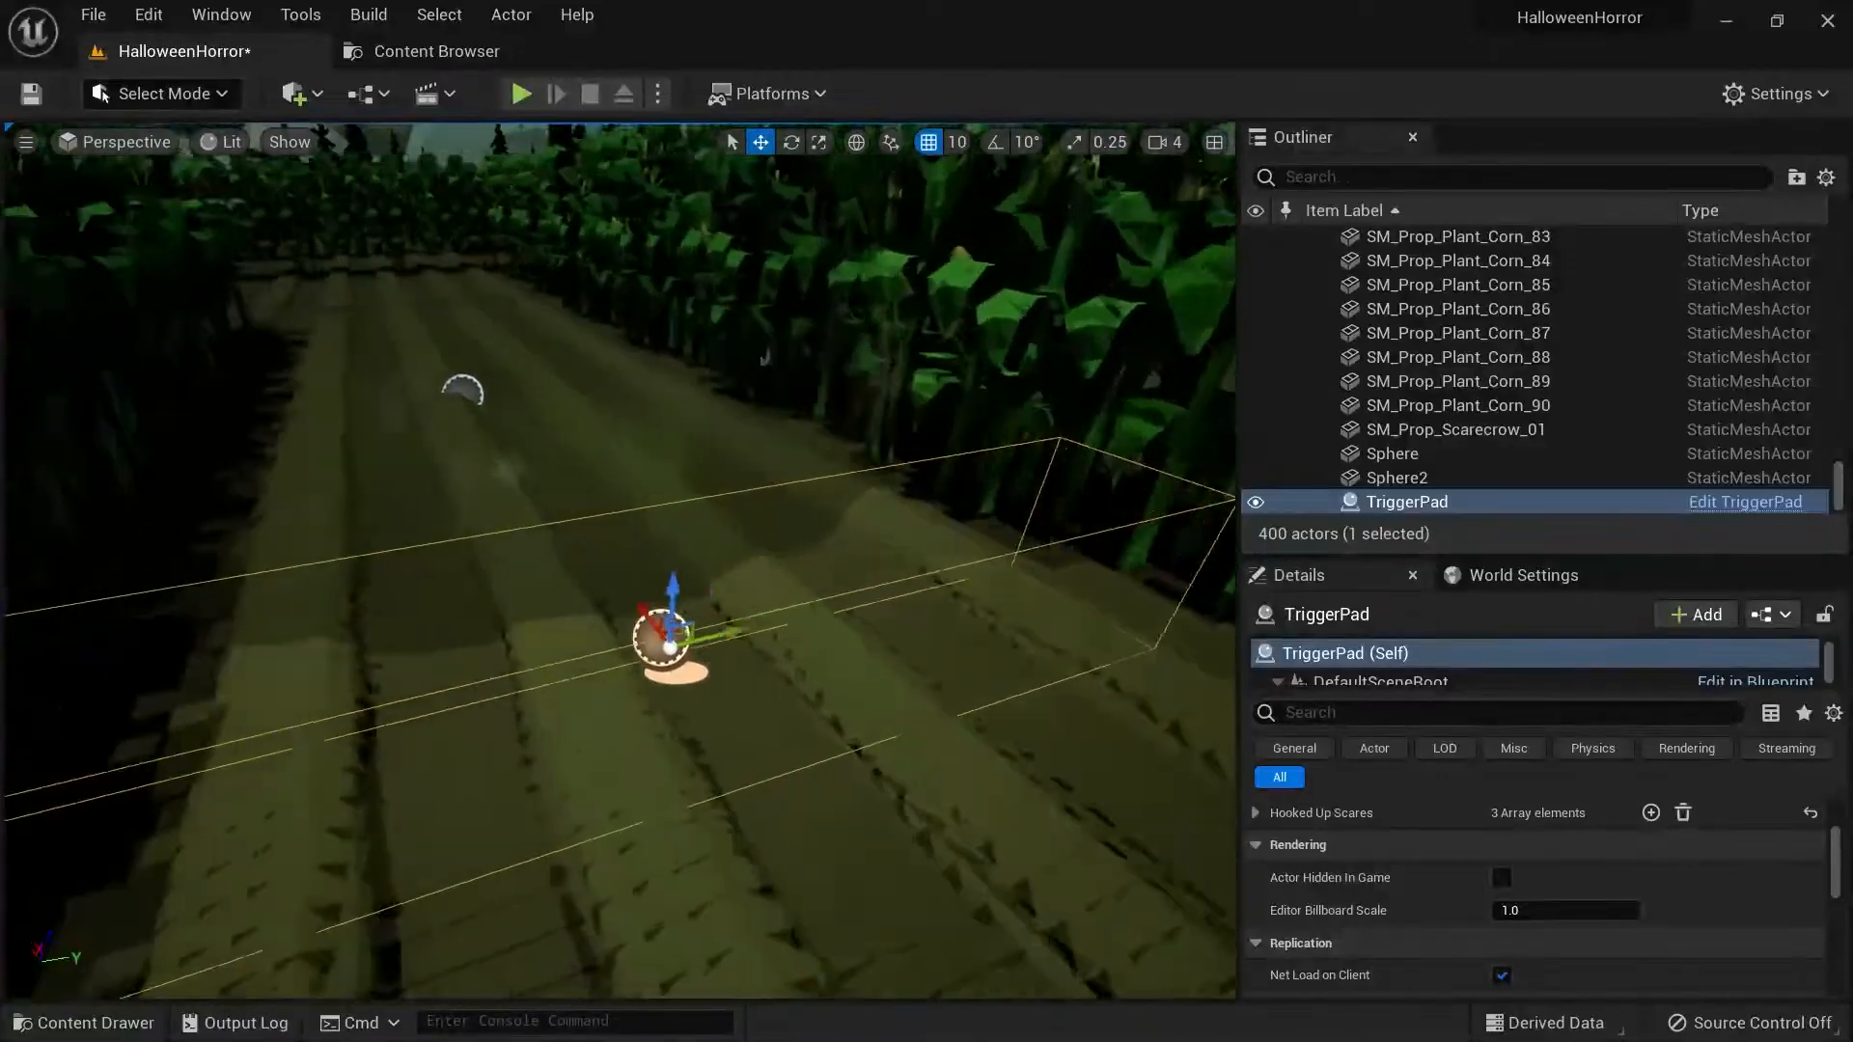
{"action": "right_click_drag", "start_coordinate": [676, 648], "coordinate": [625, 653]}
{"action": "right_click_drag", "start_coordinate": [583, 571], "coordinate": [657, 570]}
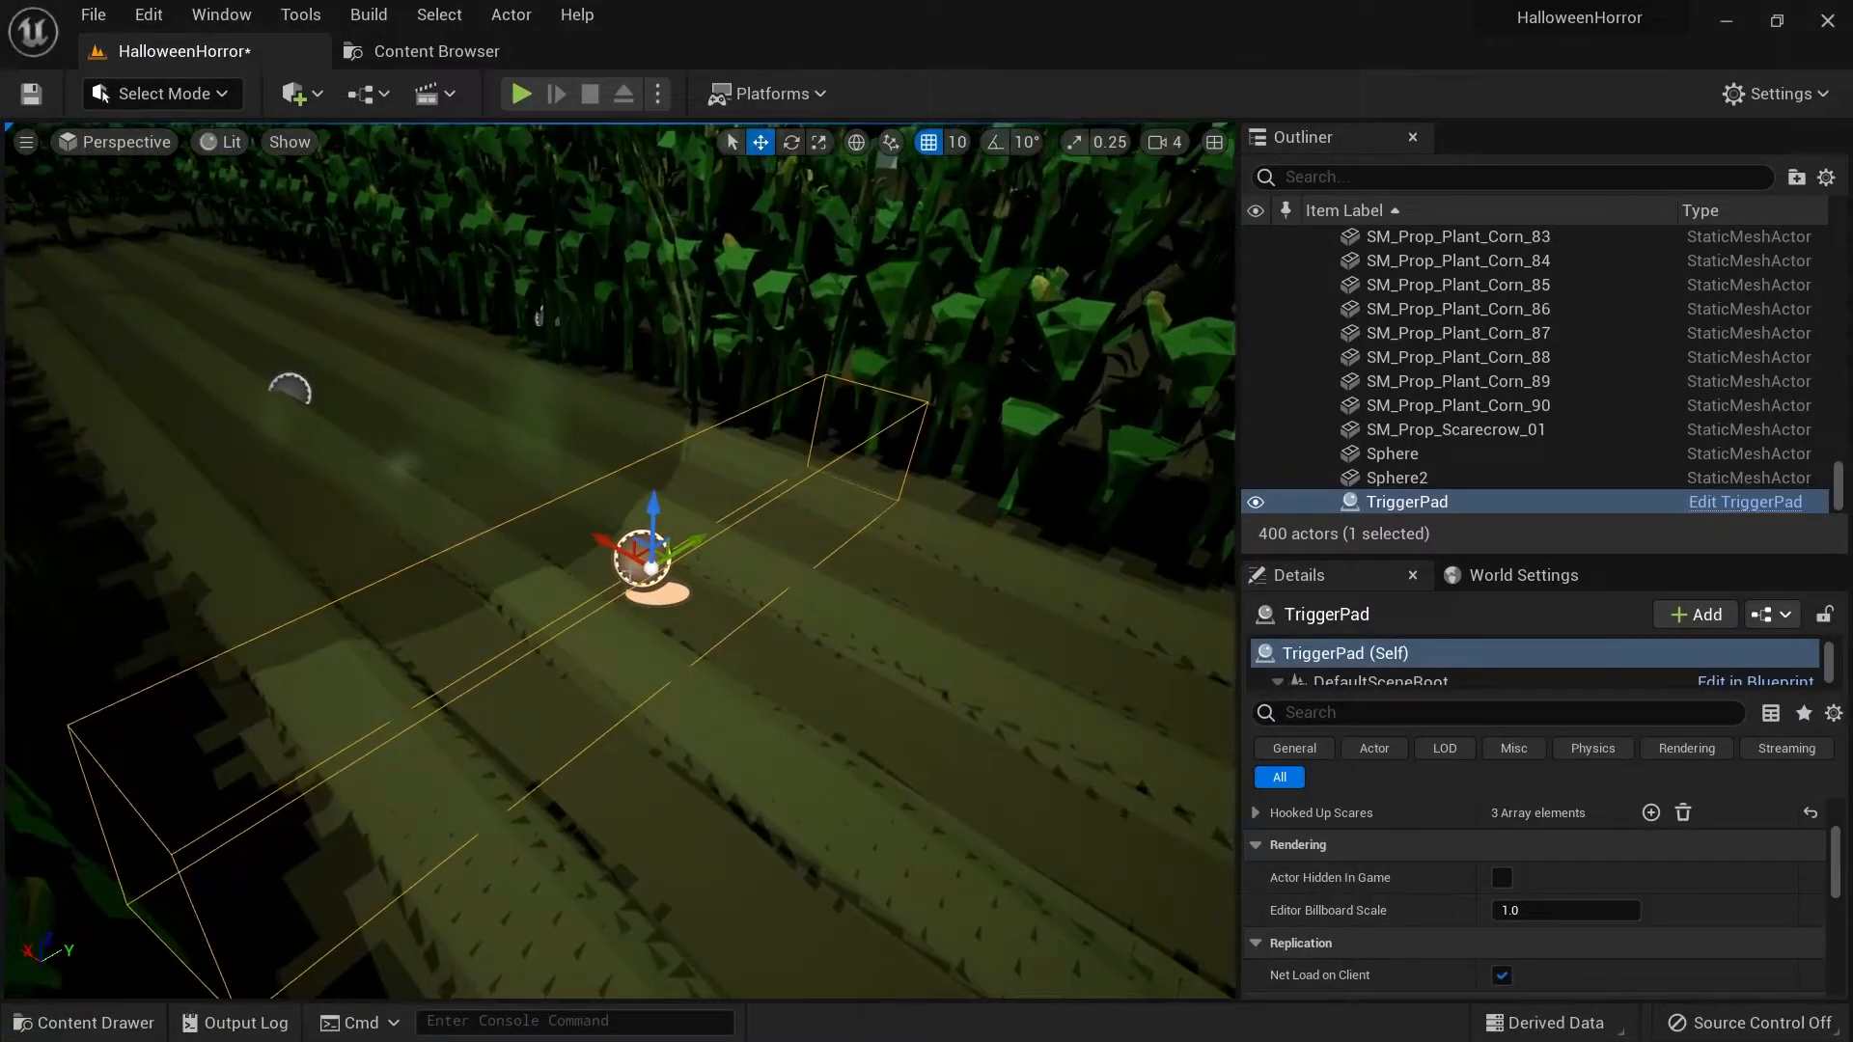
{"action": "left_click", "coordinate": [1743, 502]}
Examine TriggerPad's Event Graph from the component overlap event through the cast and Branch to the Trigger Scare call.
{"action": "right_click_drag", "start_coordinate": [950, 587], "coordinate": [1079, 573]}
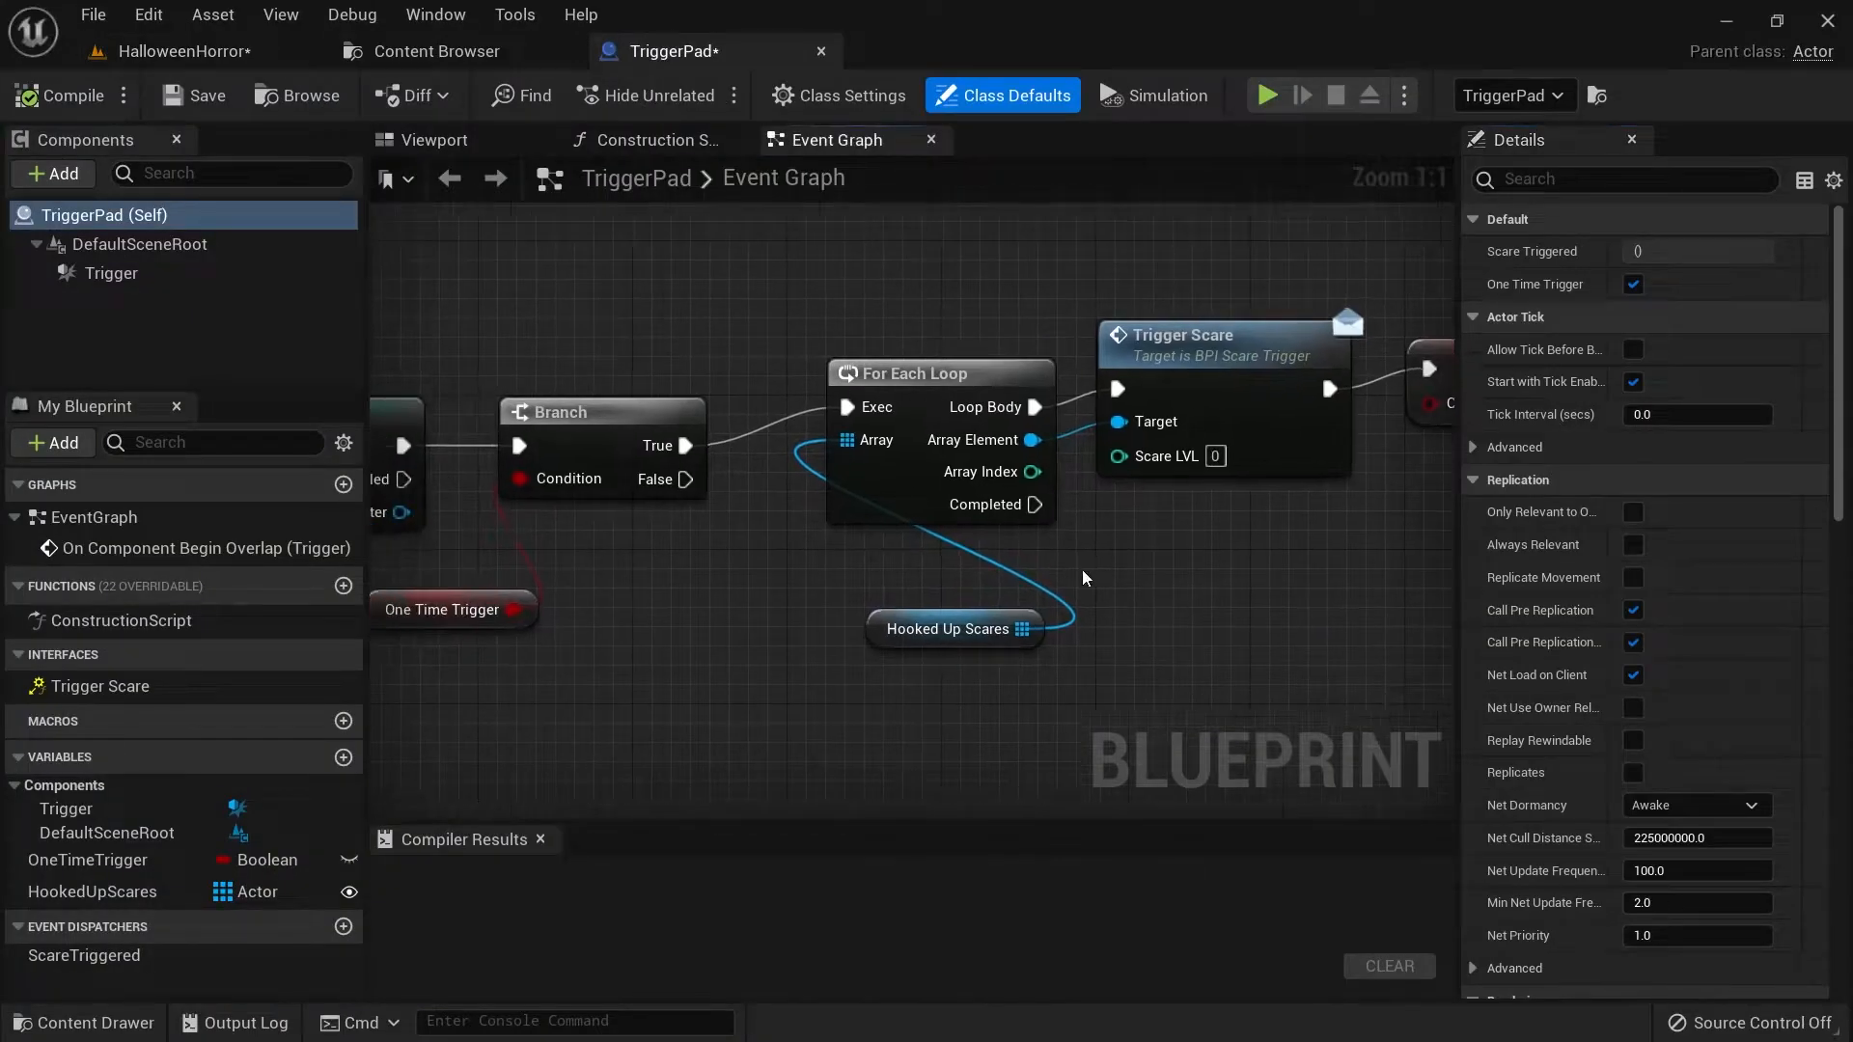
{"action": "scroll", "coordinate": [1081, 570], "scroll_direction": "down", "scroll_amount": 4}
{"action": "mouse_move", "coordinate": [903, 664]}
{"action": "right_mouse_down"}
{"action": "mouse_move", "coordinate": [1018, 696]}
{"action": "mouse_move", "coordinate": [899, 668]}
{"action": "right_mouse_up"}
{"action": "scroll", "coordinate": [578, 589], "scroll_direction": "up", "scroll_amount": 3}
{"action": "right_click_drag", "start_coordinate": [625, 593], "coordinate": [372, 592]}
{"action": "right_click_drag", "start_coordinate": [945, 669], "coordinate": [1329, 643]}
{"action": "right_click_drag", "start_coordinate": [692, 713], "coordinate": [772, 713]}
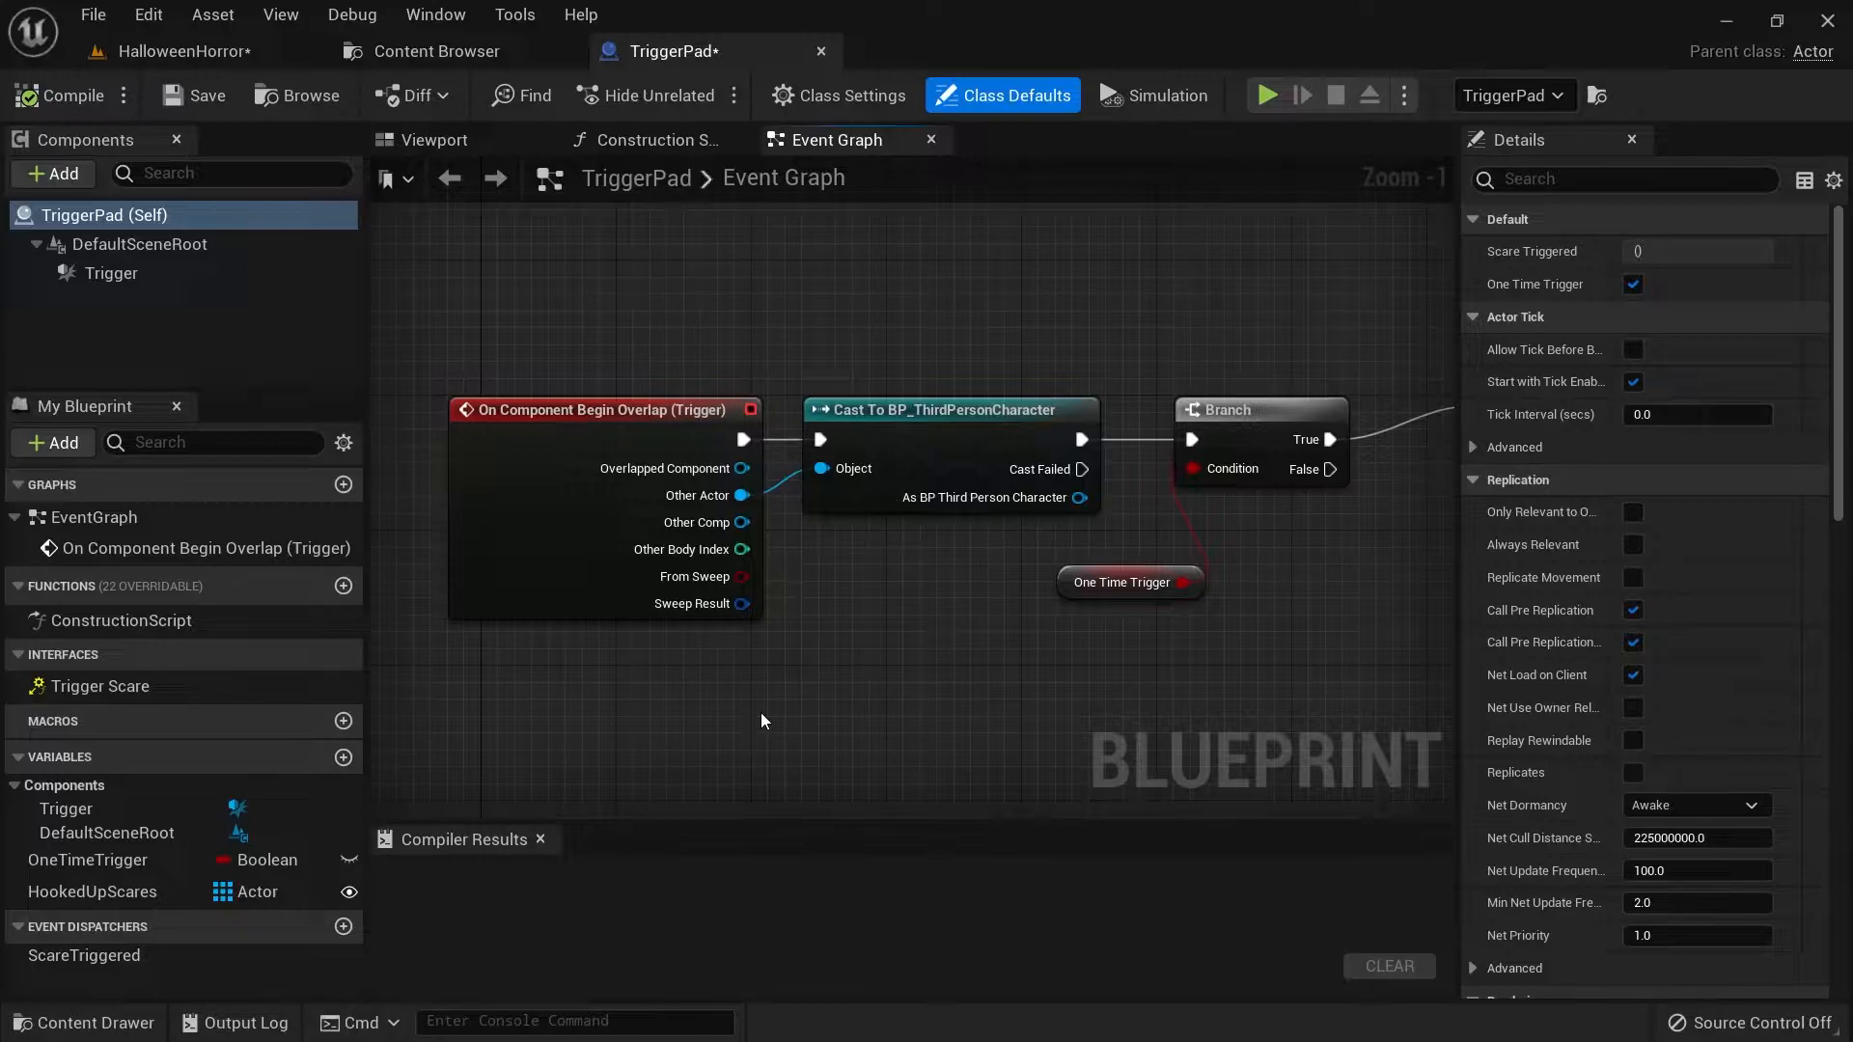
{"action": "right_click_drag", "start_coordinate": [930, 740], "coordinate": [650, 619]}
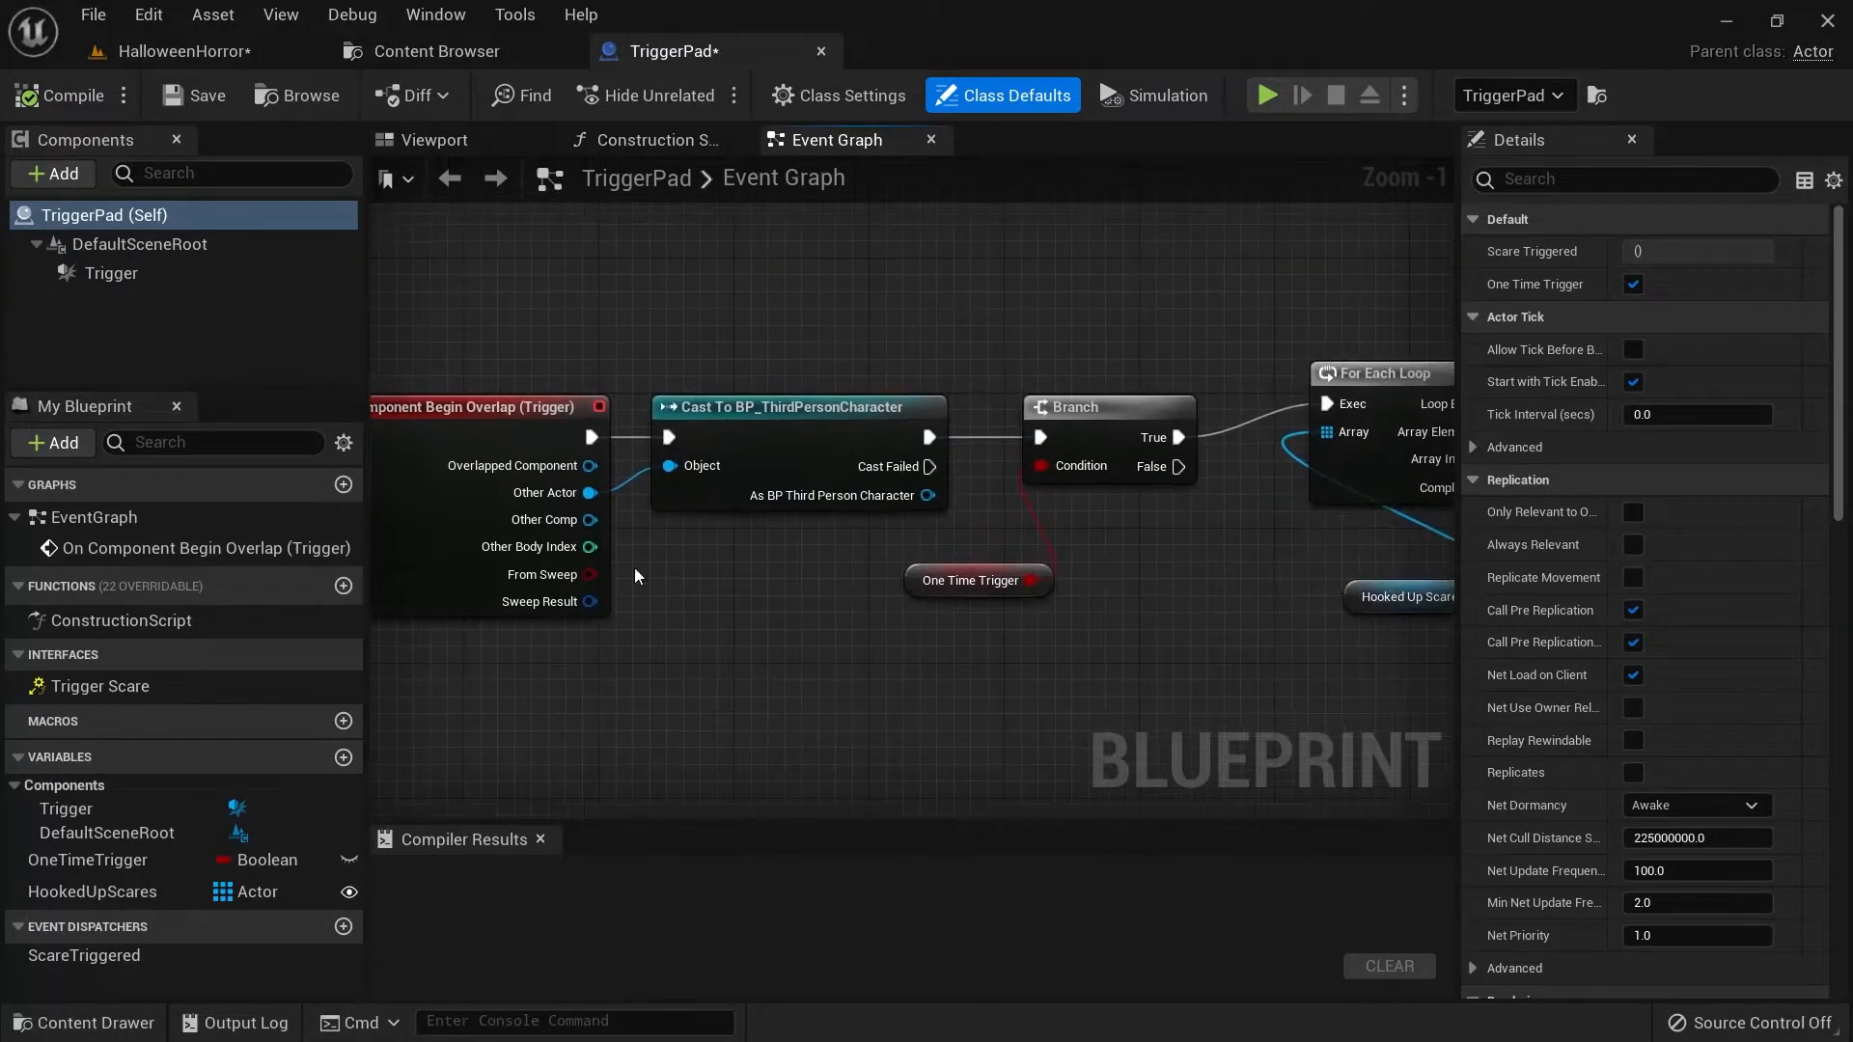
{"action": "right_click_drag", "start_coordinate": [710, 693], "coordinate": [757, 656]}
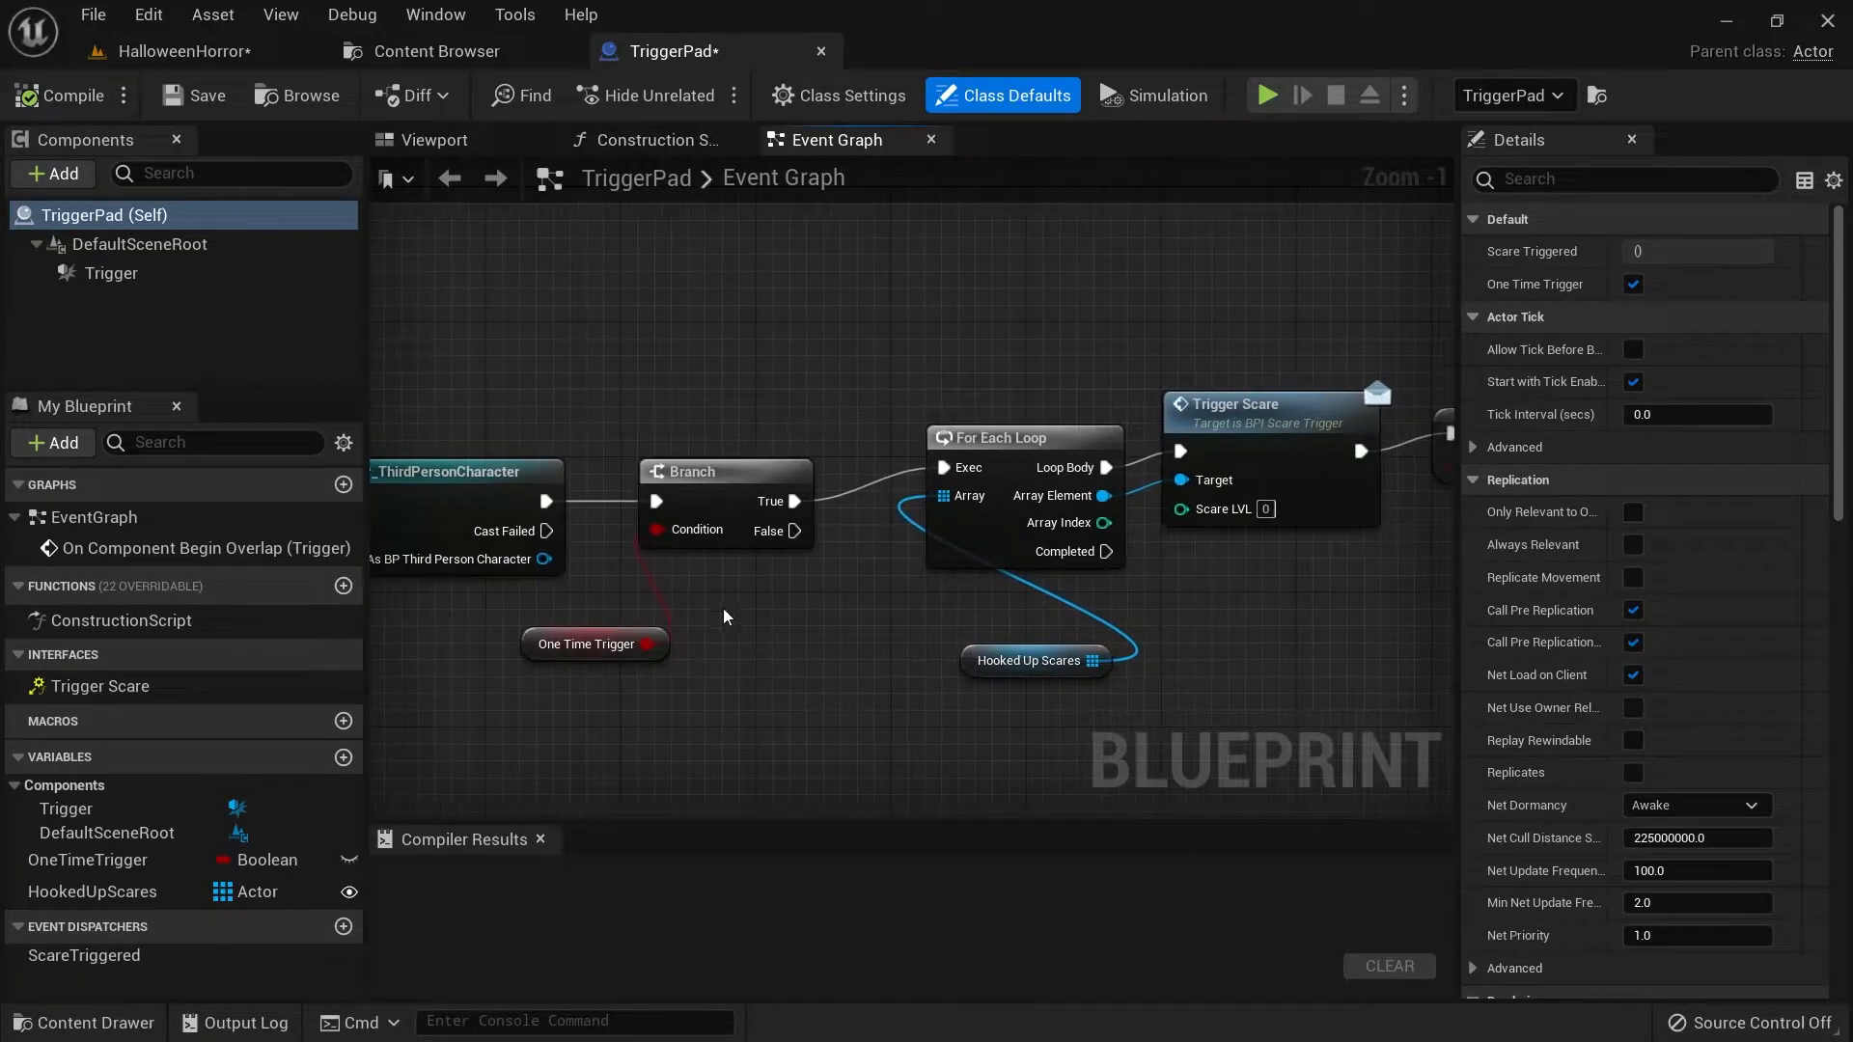
Move the One Time Trigger node beneath the Branch, and review the settings of the OneTimeTrigger and HookedUpScares variables.
{"action": "left_click_drag", "start_coordinate": [537, 644], "coordinate": [619, 628]}
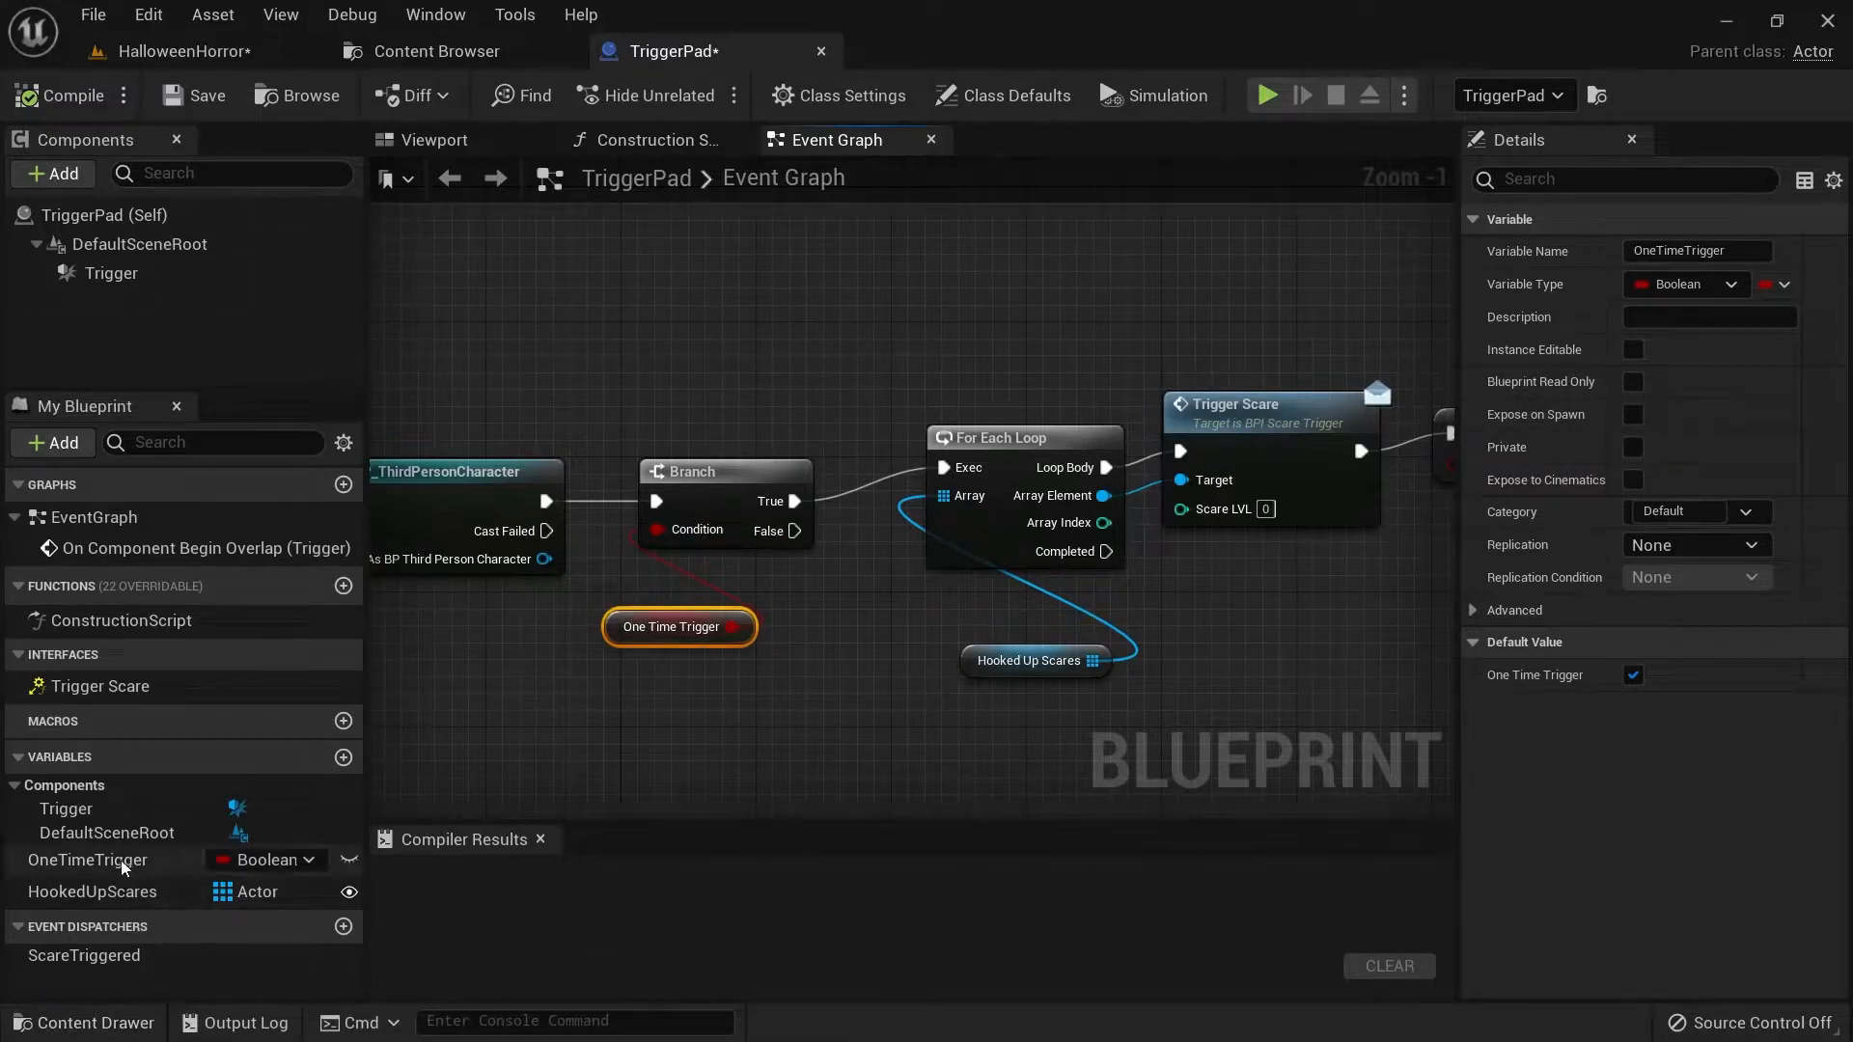
{"action": "left_click", "coordinate": [270, 869]}
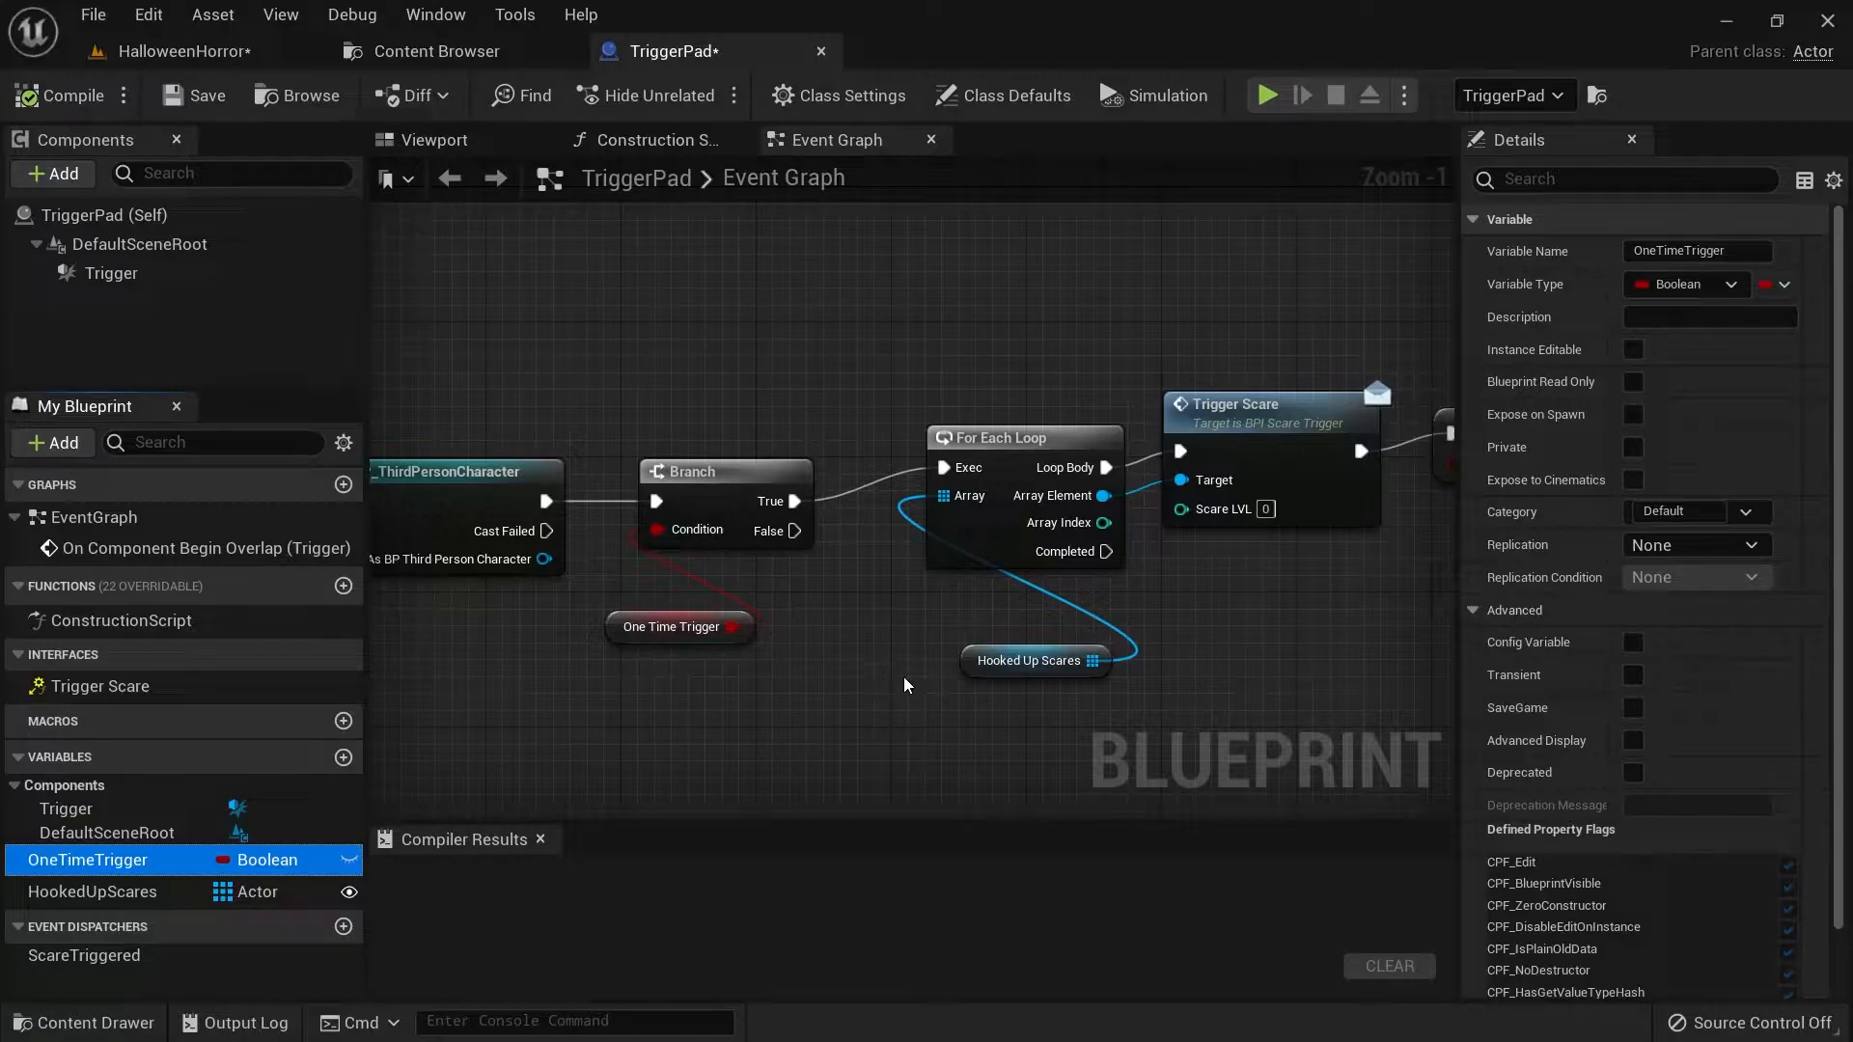
{"action": "right_click_drag", "start_coordinate": [1048, 735], "coordinate": [919, 751]}
{"action": "right_click_drag", "start_coordinate": [804, 598], "coordinate": [706, 525]}
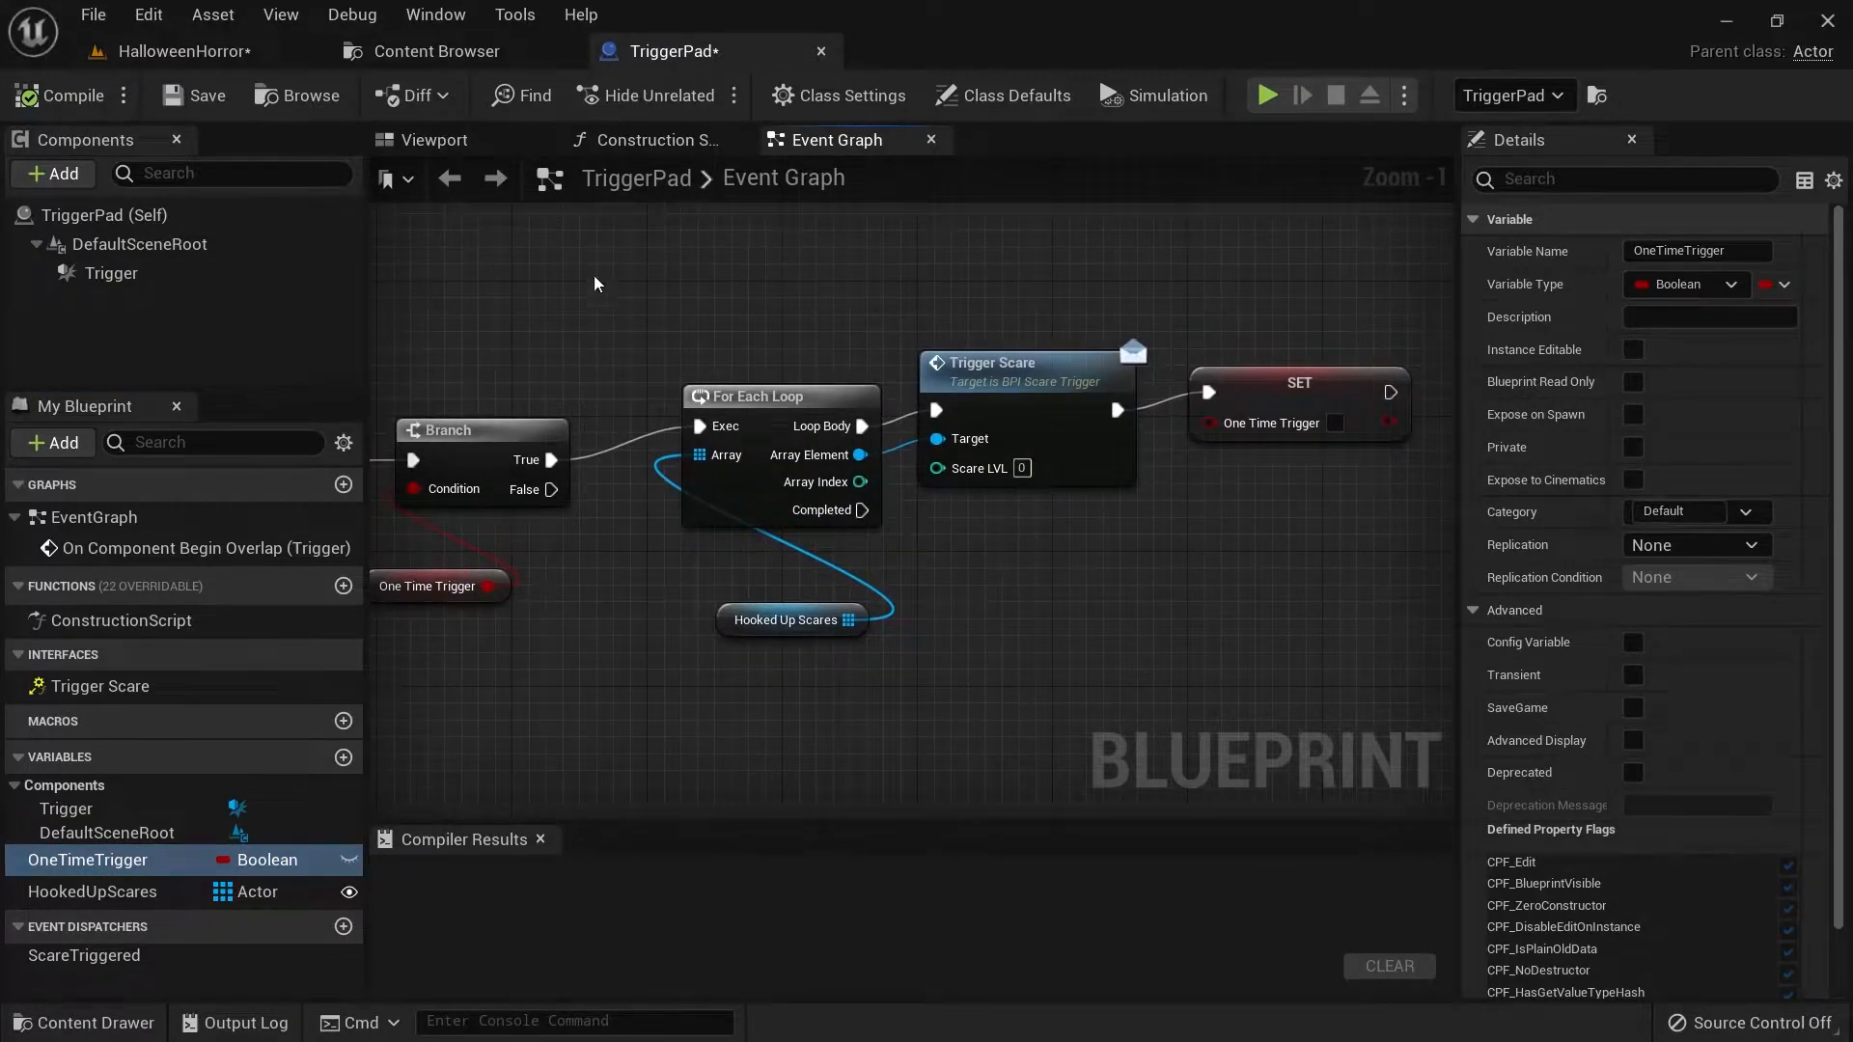
{"action": "left_click", "coordinate": [89, 894]}
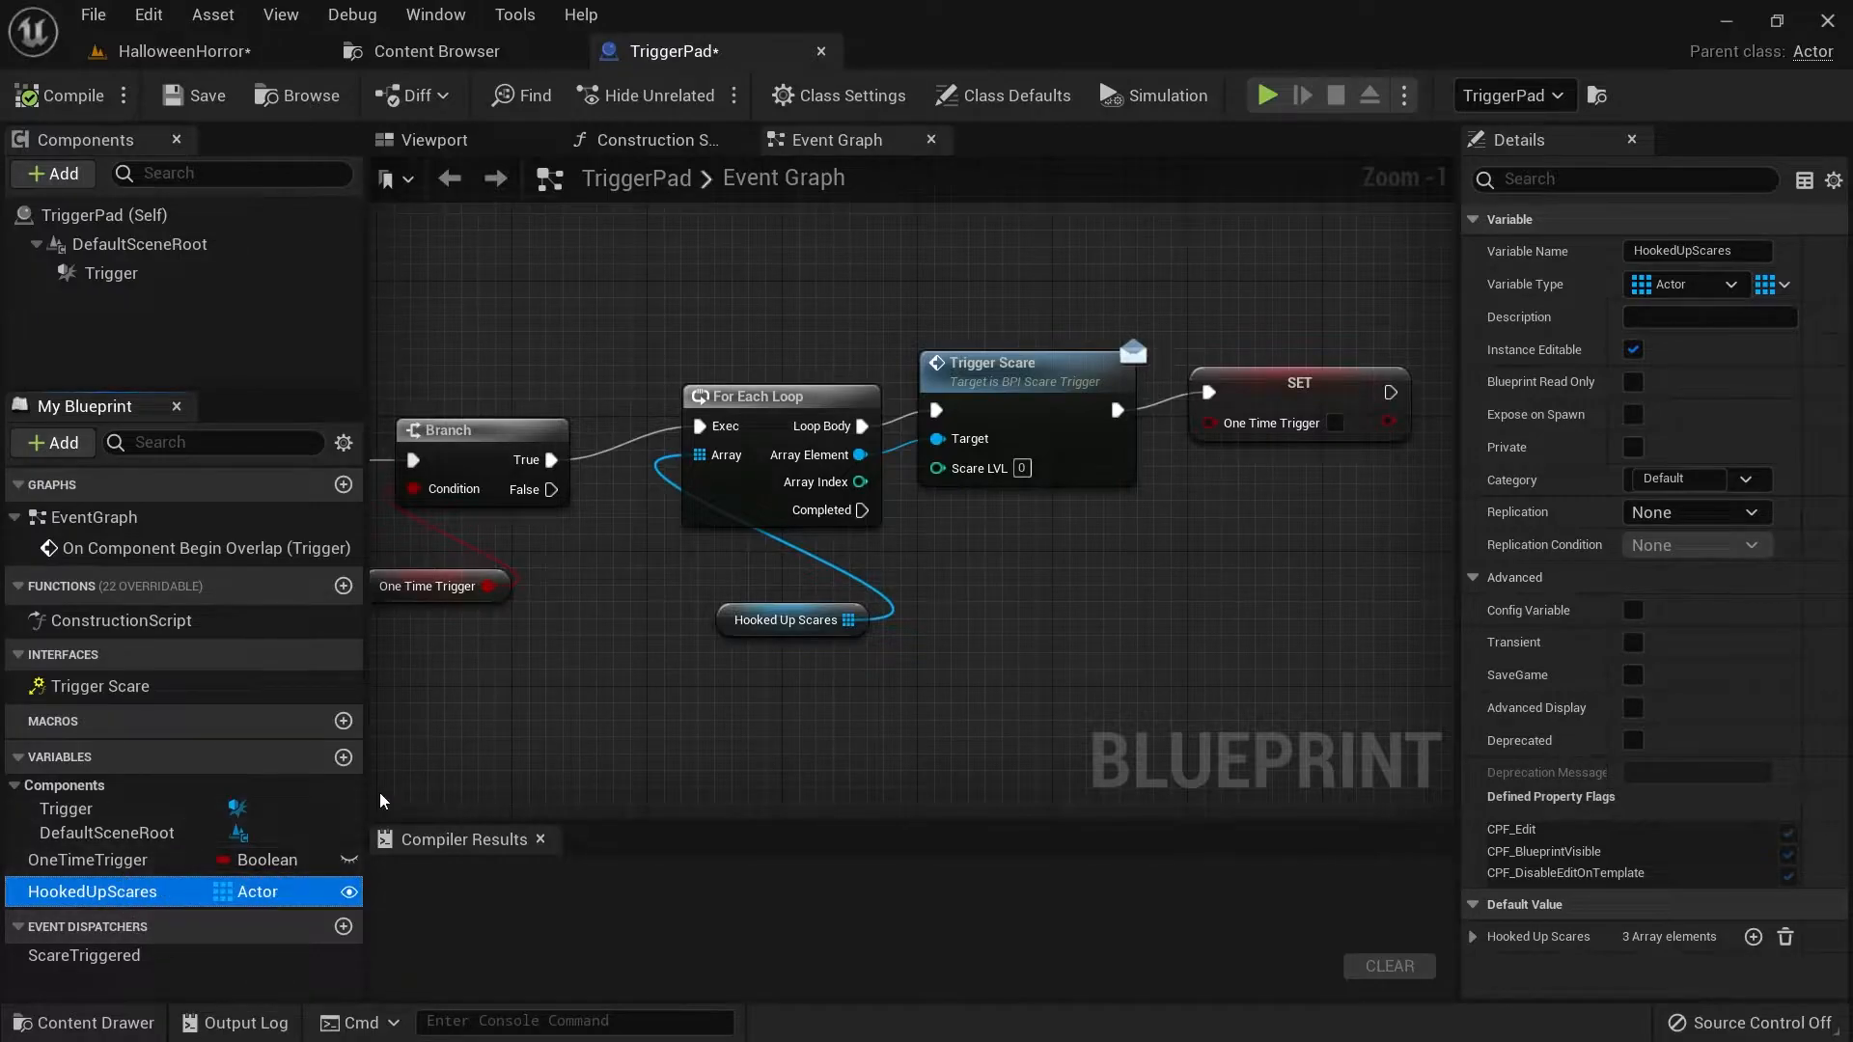
Add a variable named Scares to TriggerPad with the type Actor Object Reference.
{"action": "left_click", "coordinate": [342, 759]}
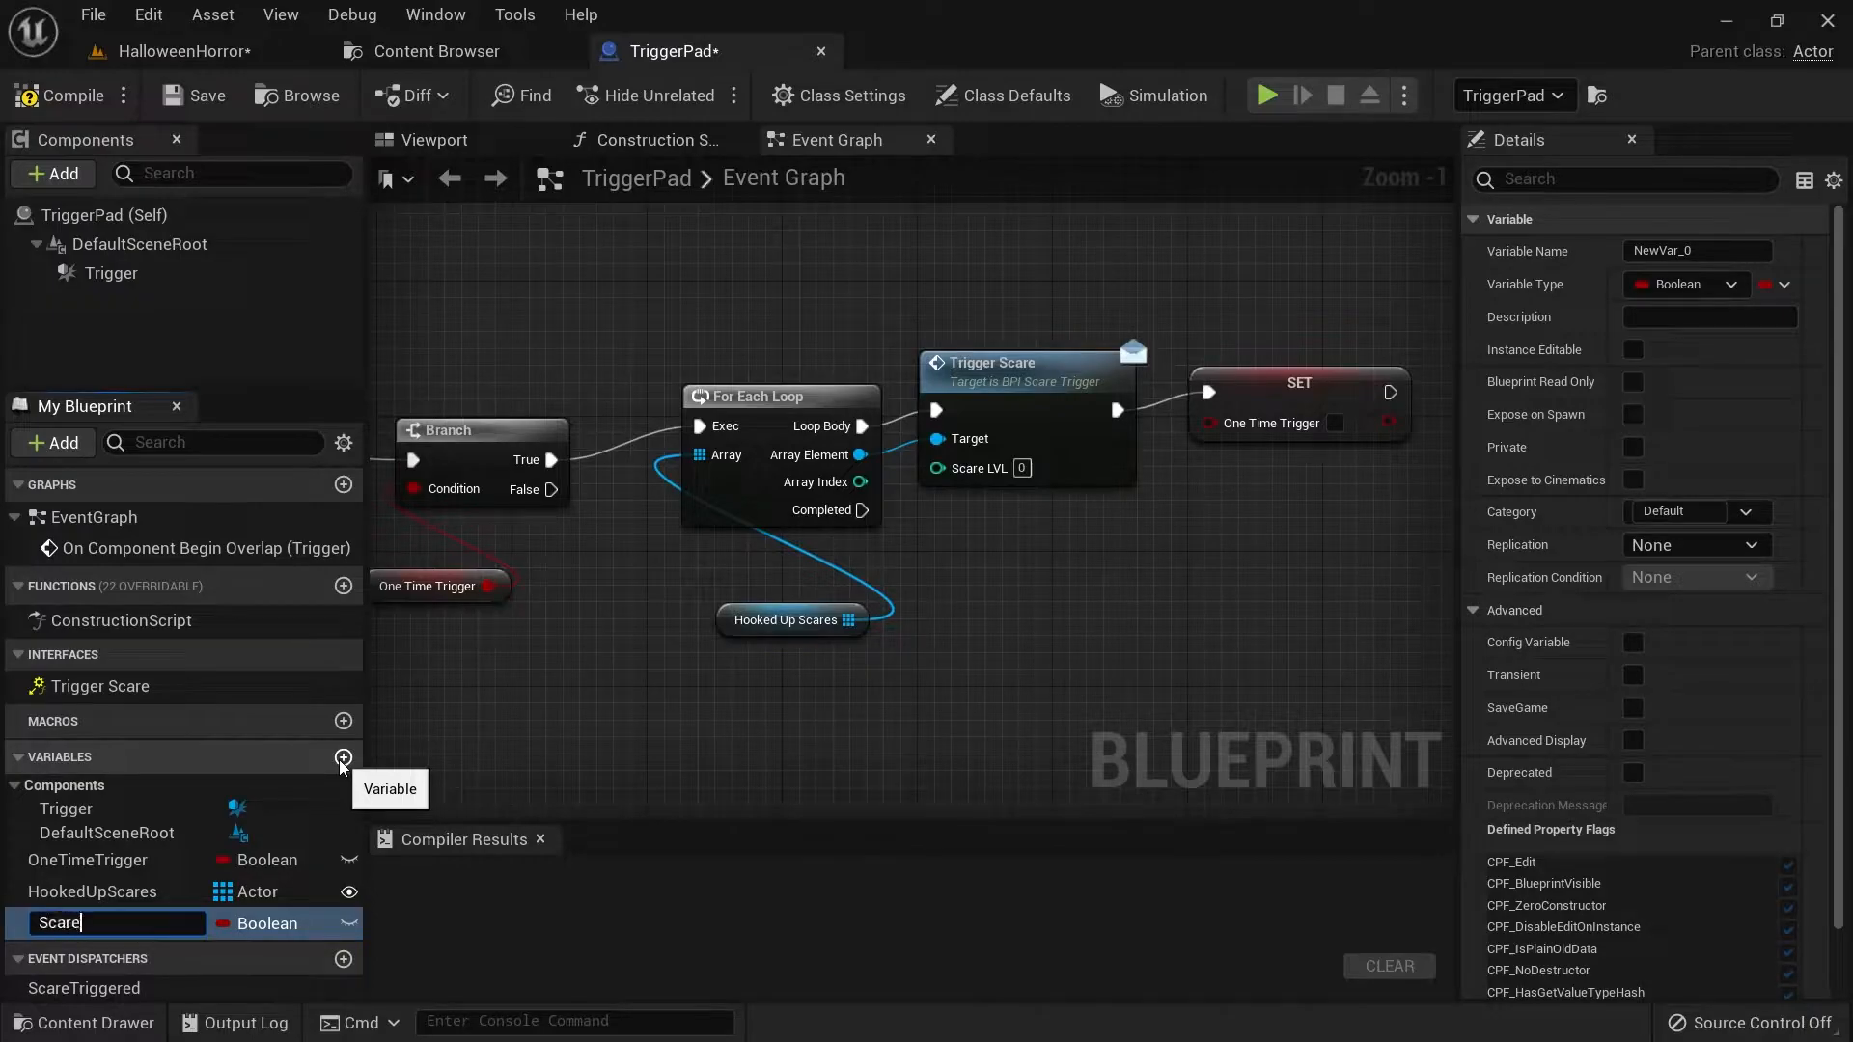
{"action": "key", "text": "Return"}
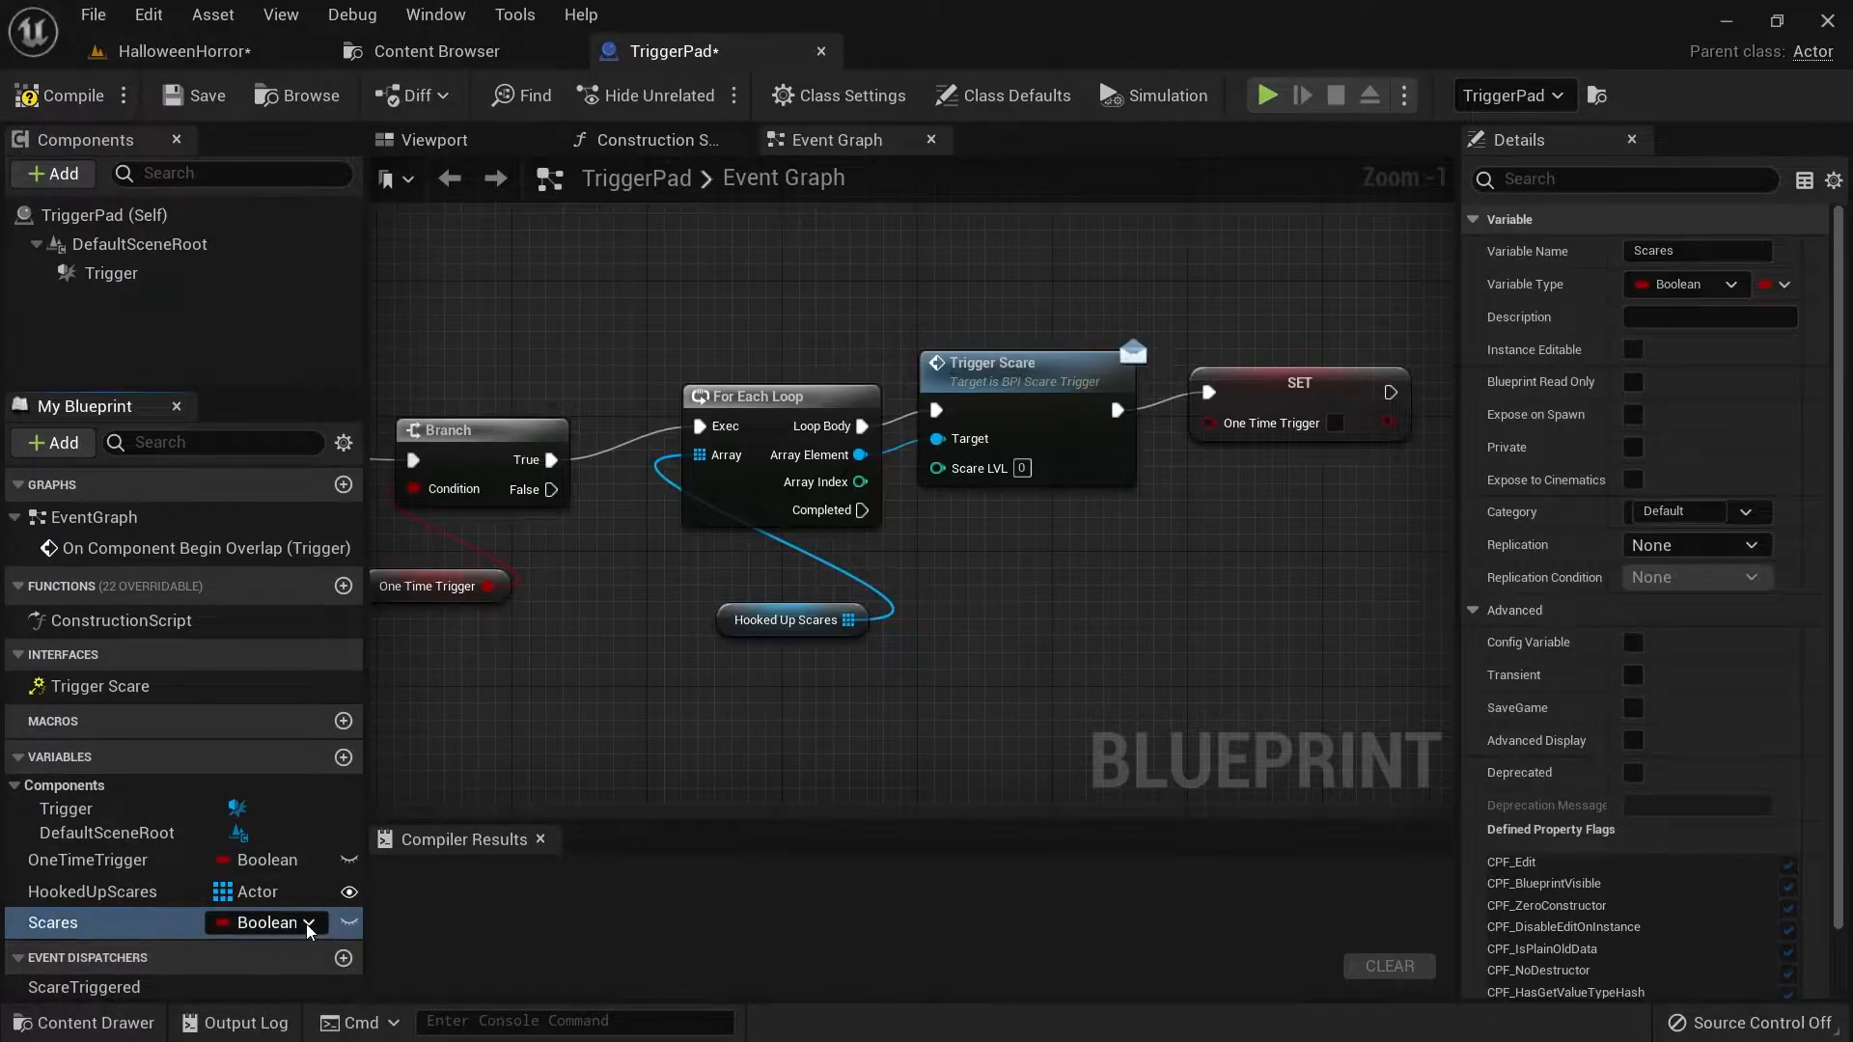
{"action": "left_click", "coordinate": [305, 924]}
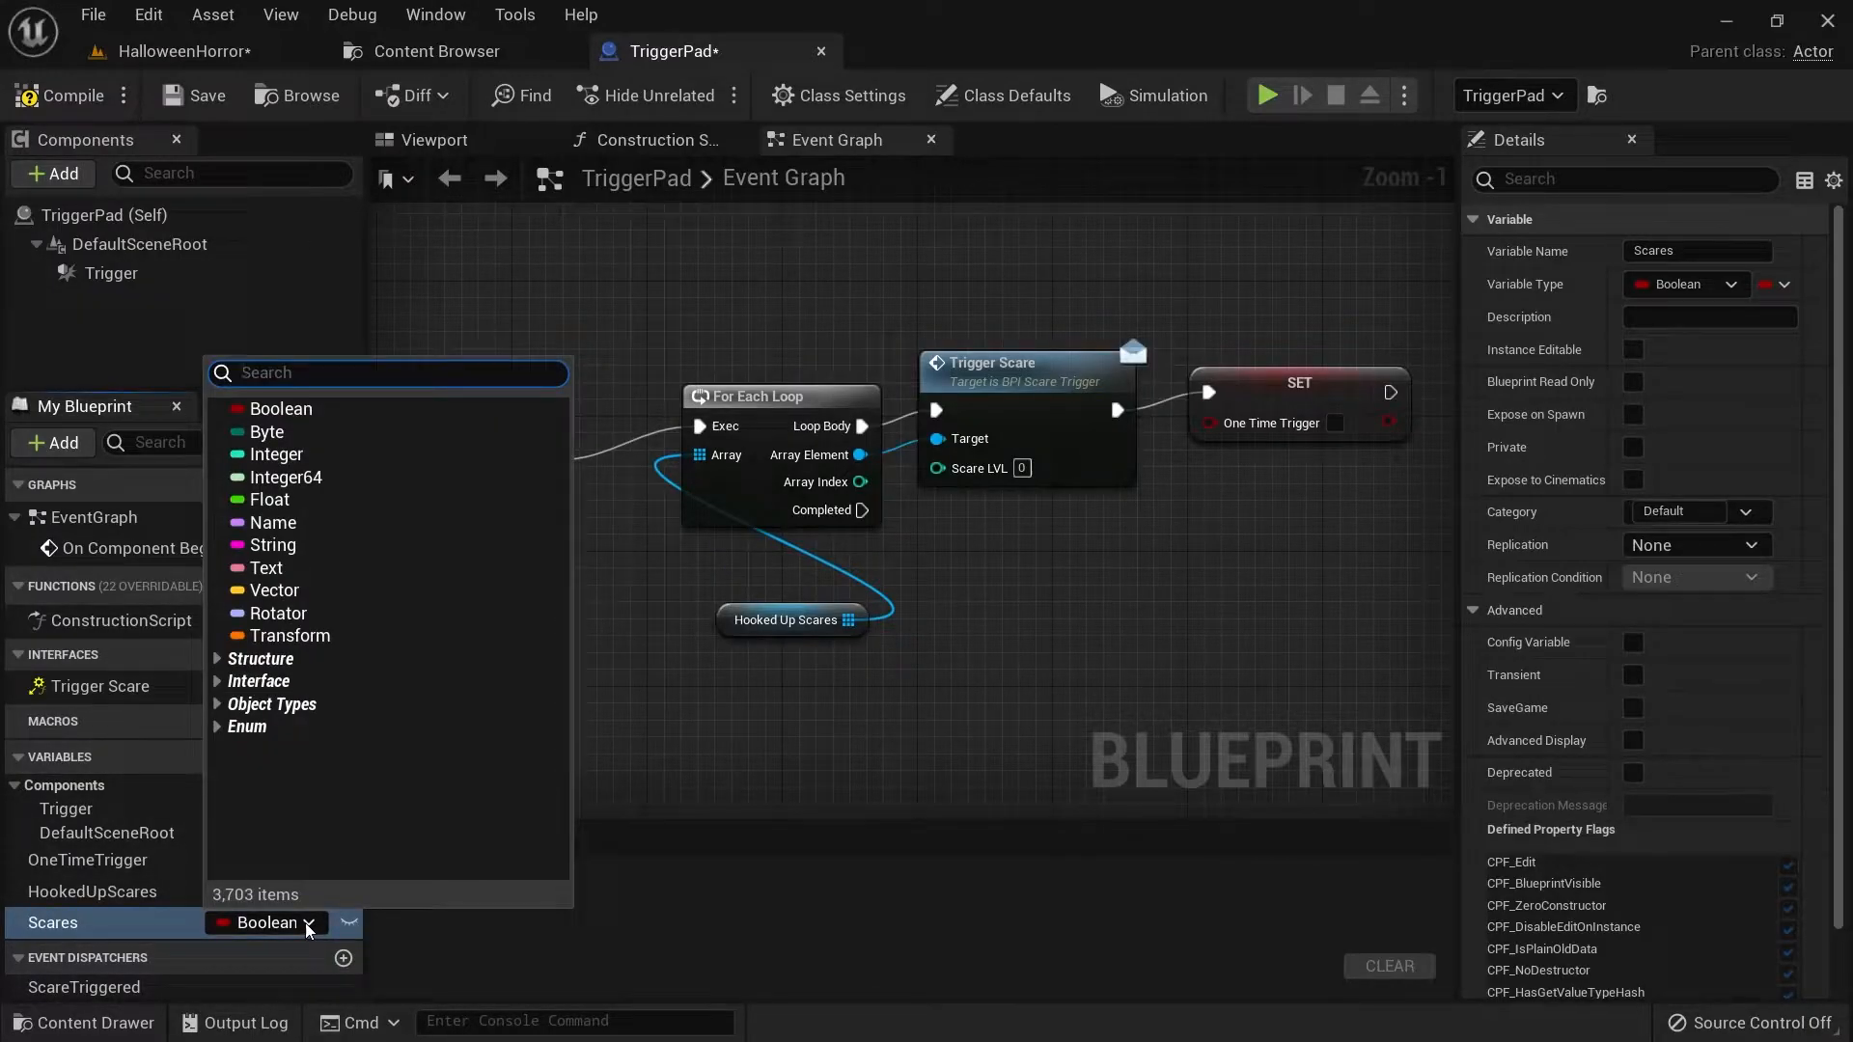
{"action": "type", "text": "actor"}
{"action": "mouse_move", "coordinate": [282, 771]}
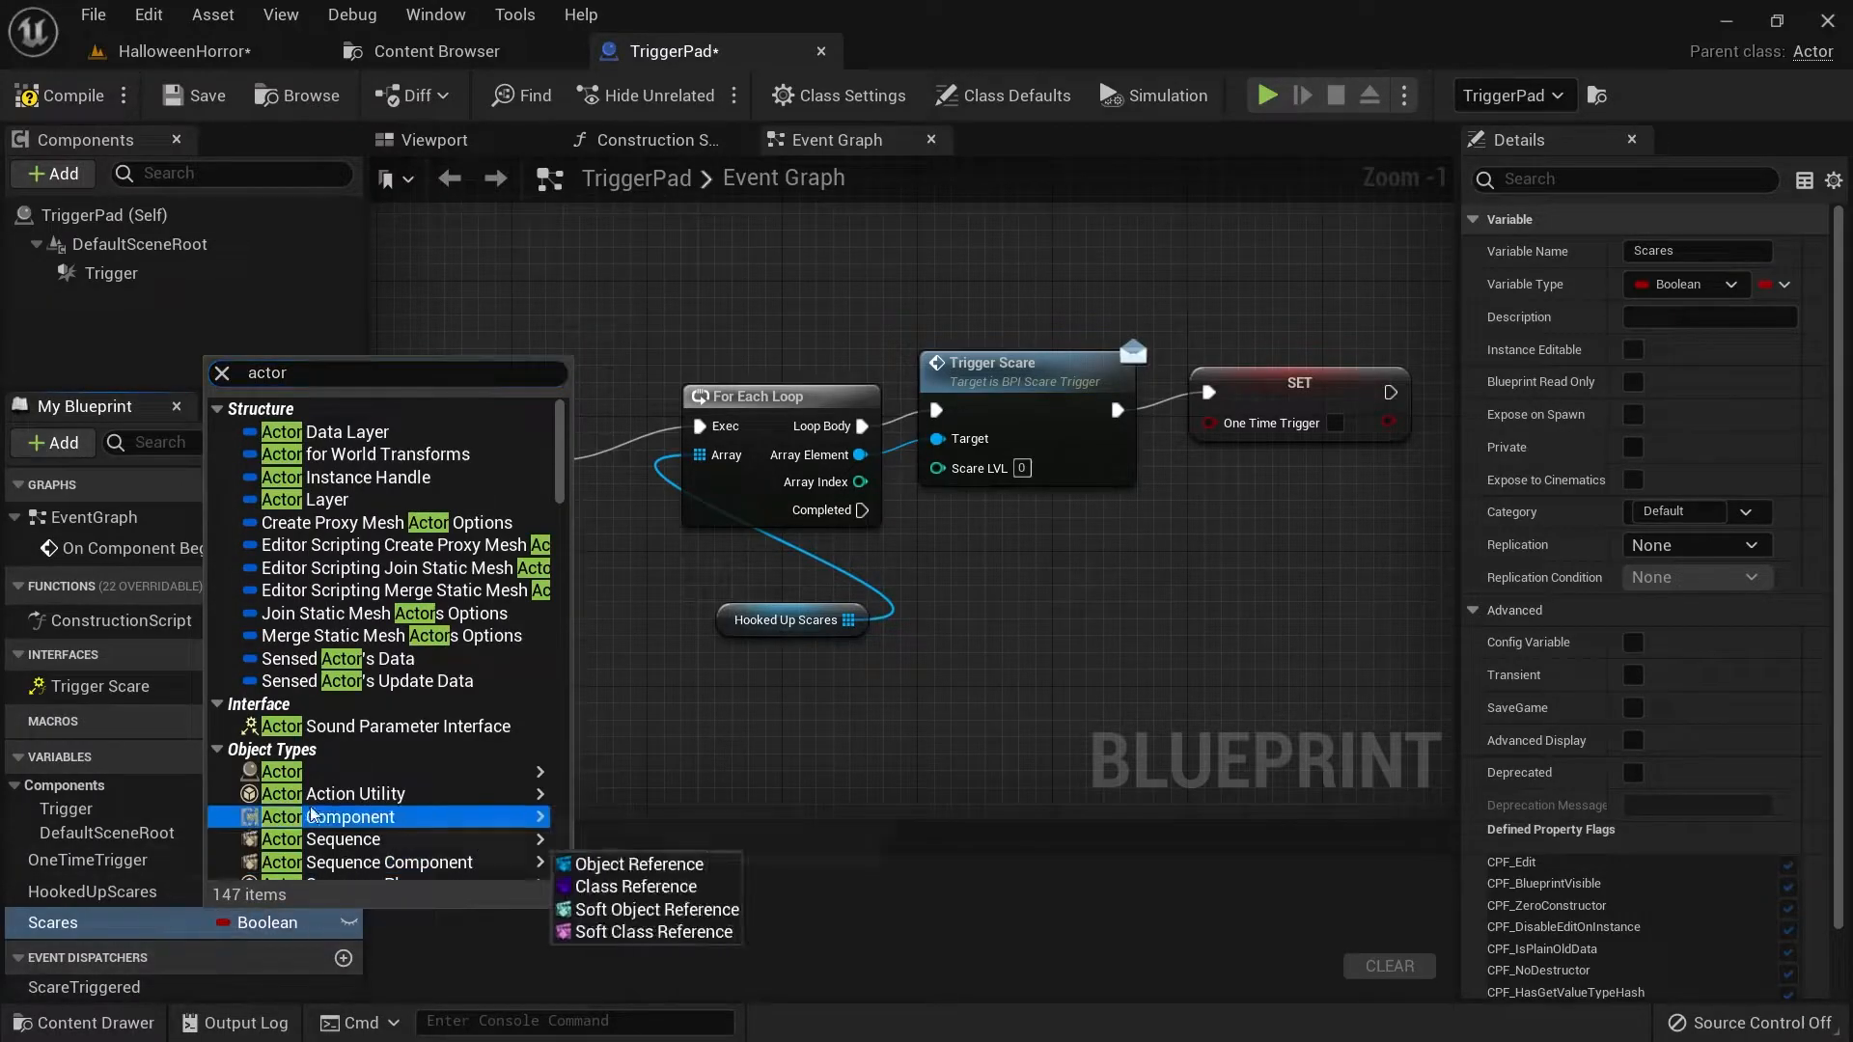
{"action": "left_click", "coordinate": [632, 772]}
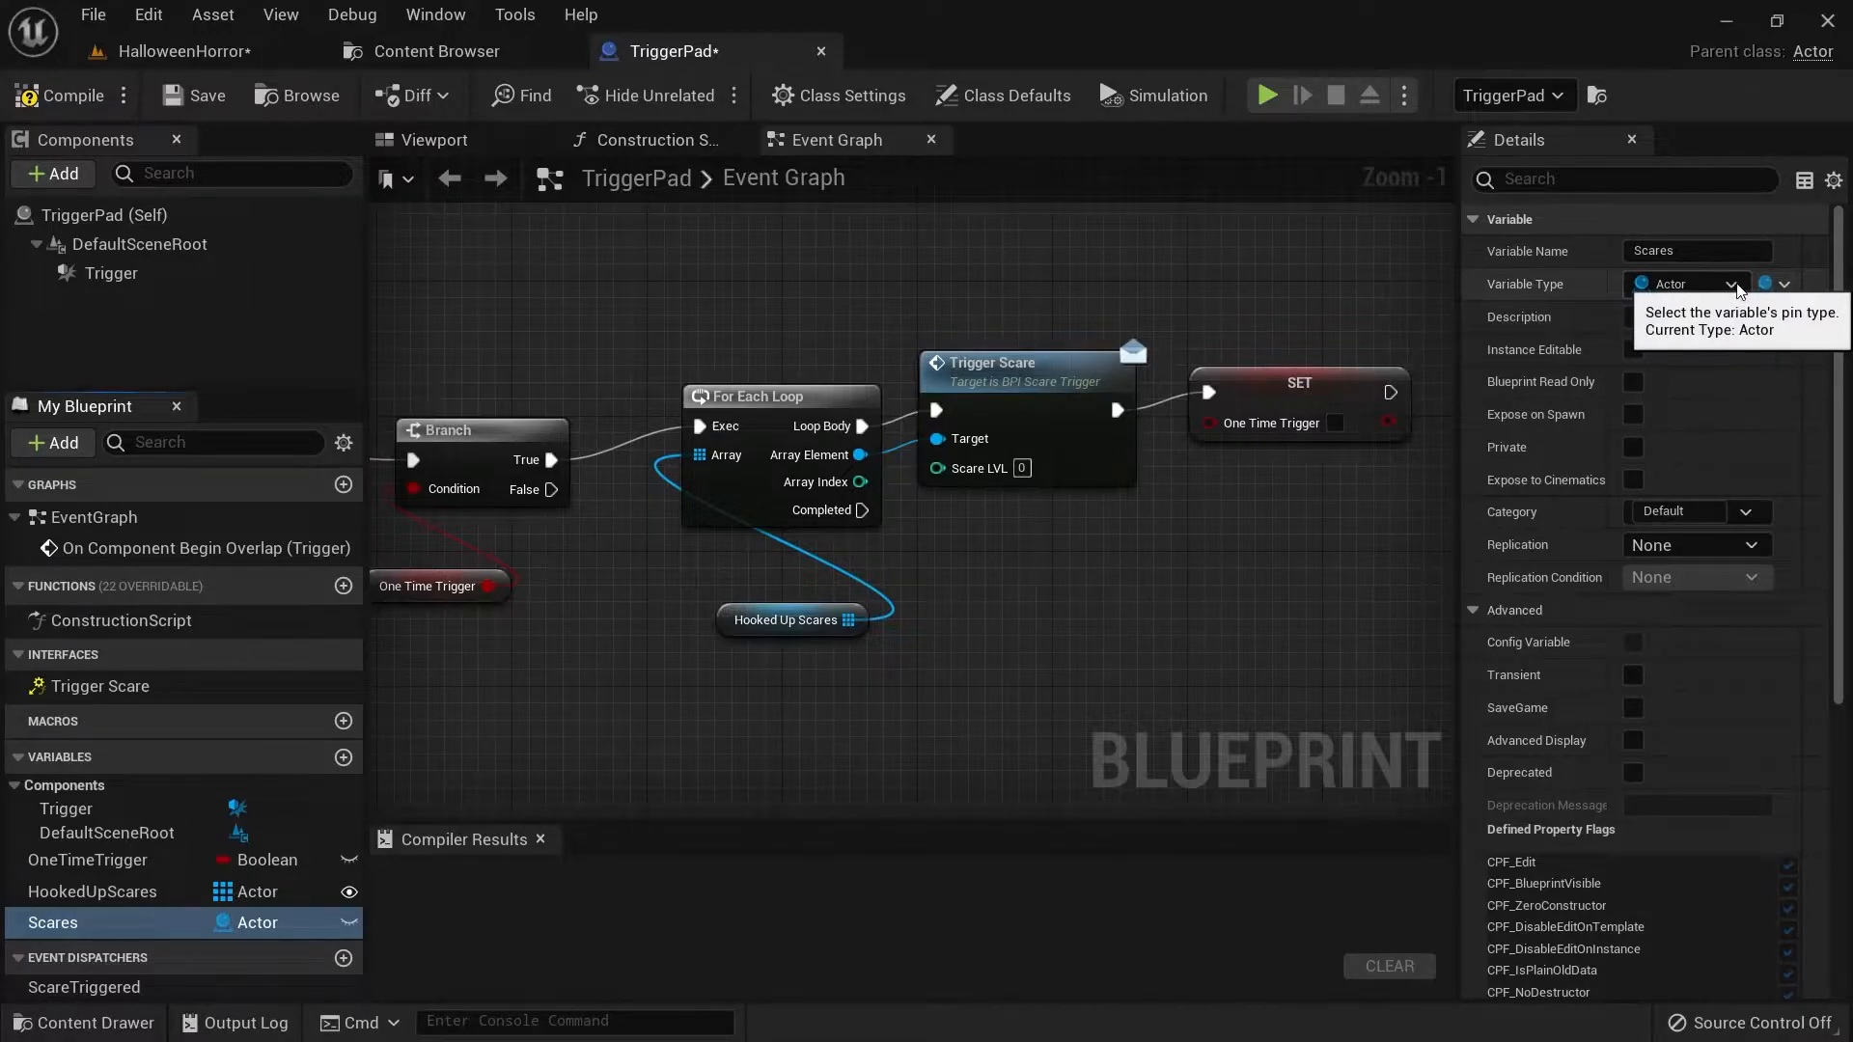
Make the Scares variable an instance-editable Array, and delete the variable from TriggerPad.
{"action": "left_click", "coordinate": [1784, 284]}
{"action": "left_click", "coordinate": [1754, 353]}
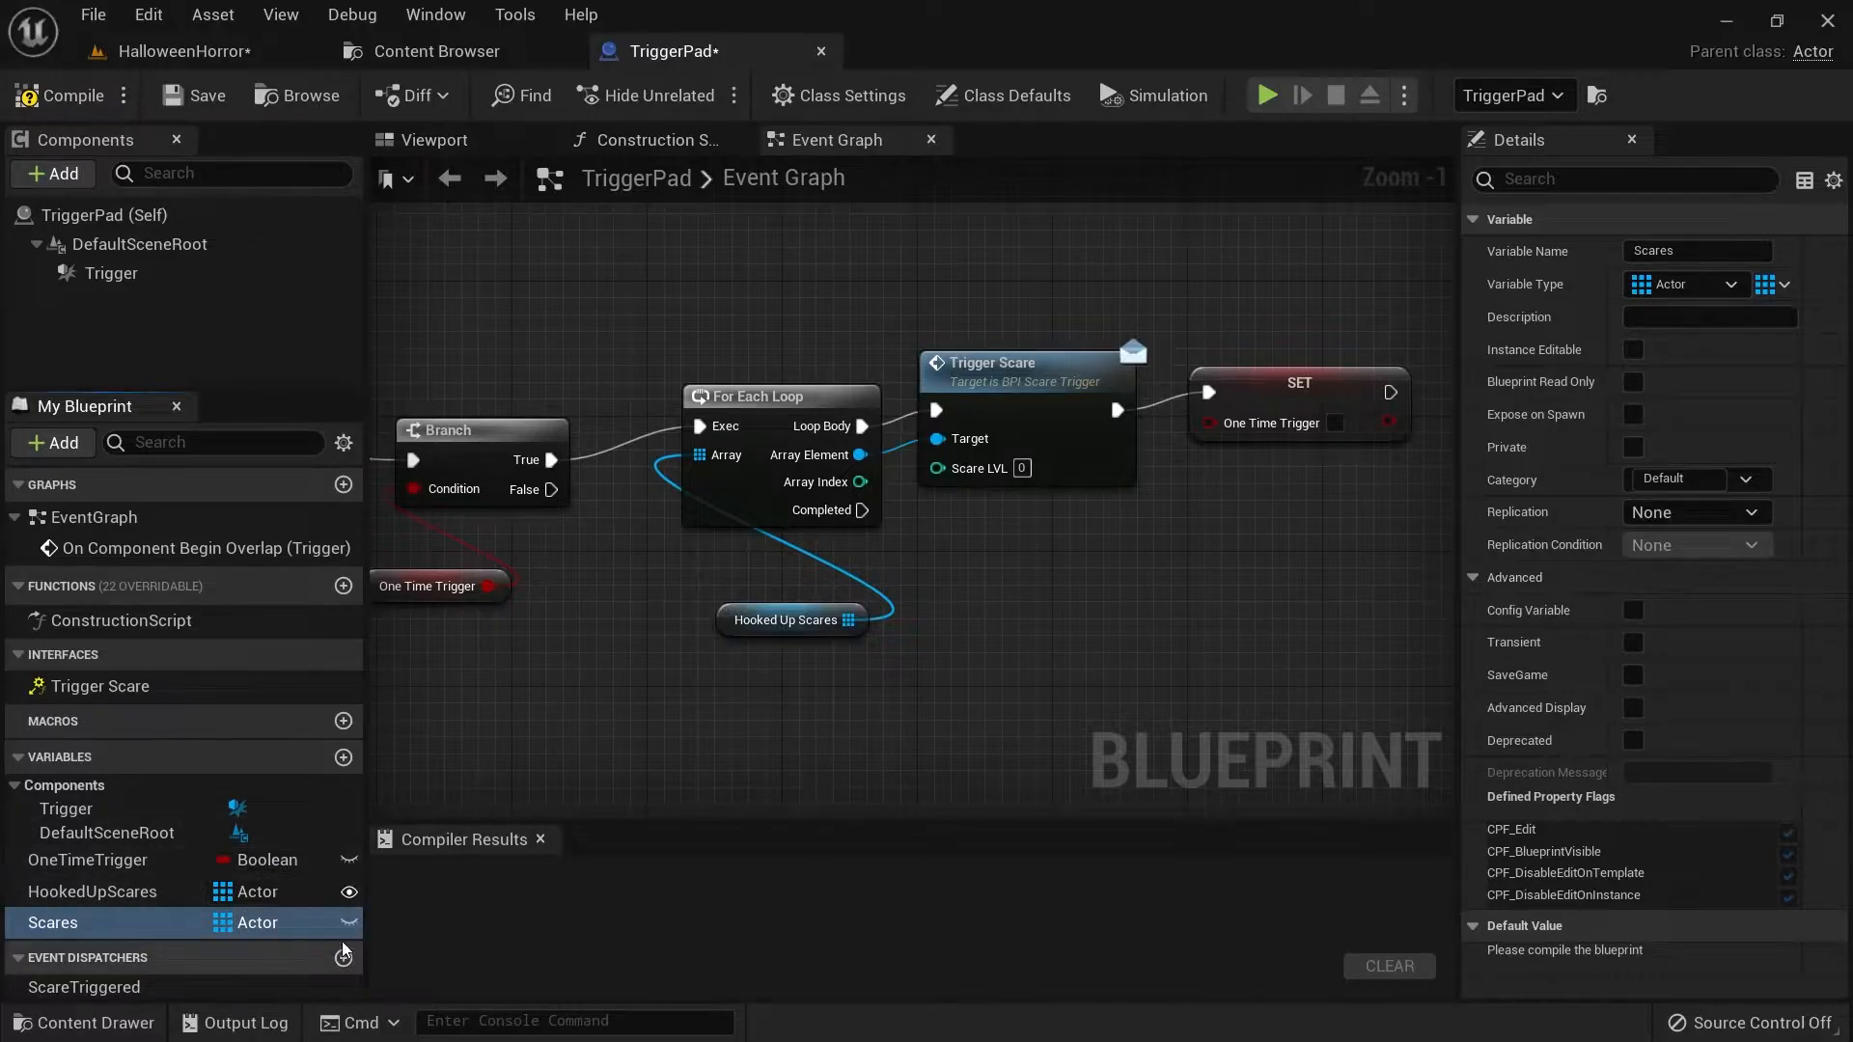
{"action": "left_click", "coordinate": [349, 924]}
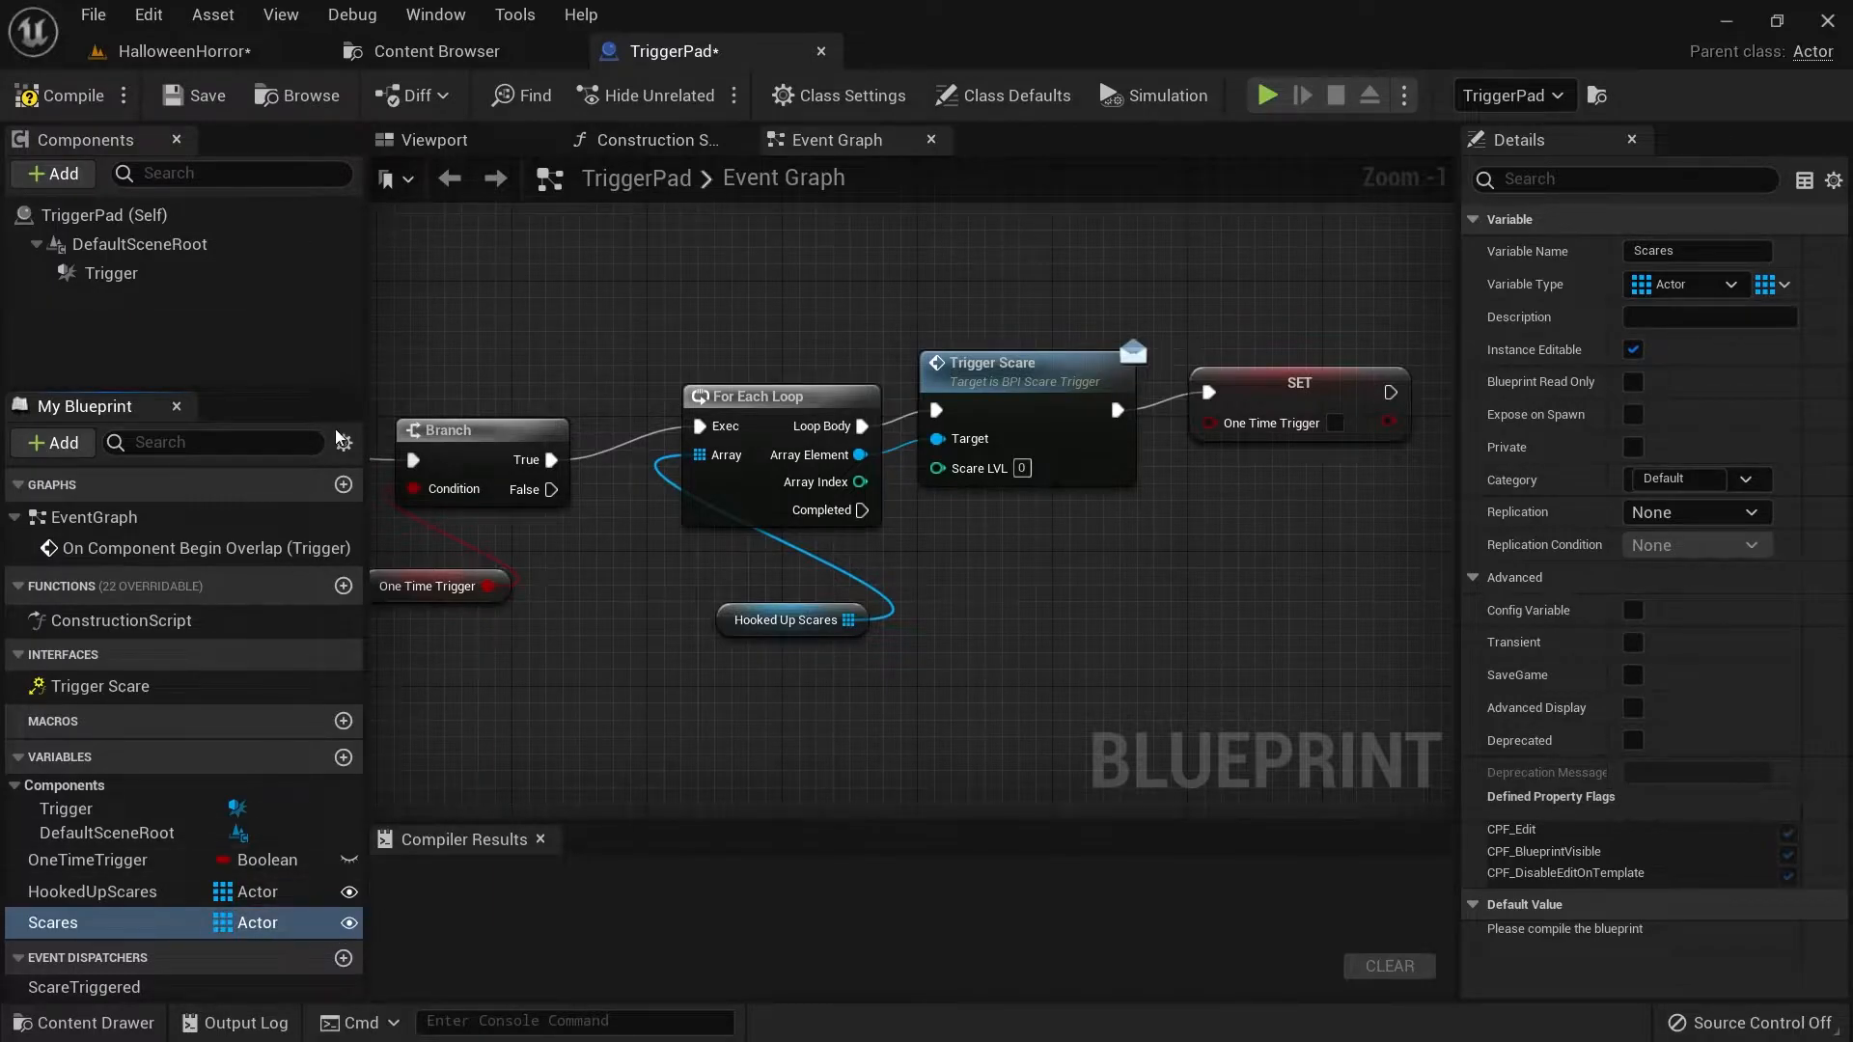
{"action": "right_click", "coordinate": [109, 921]}
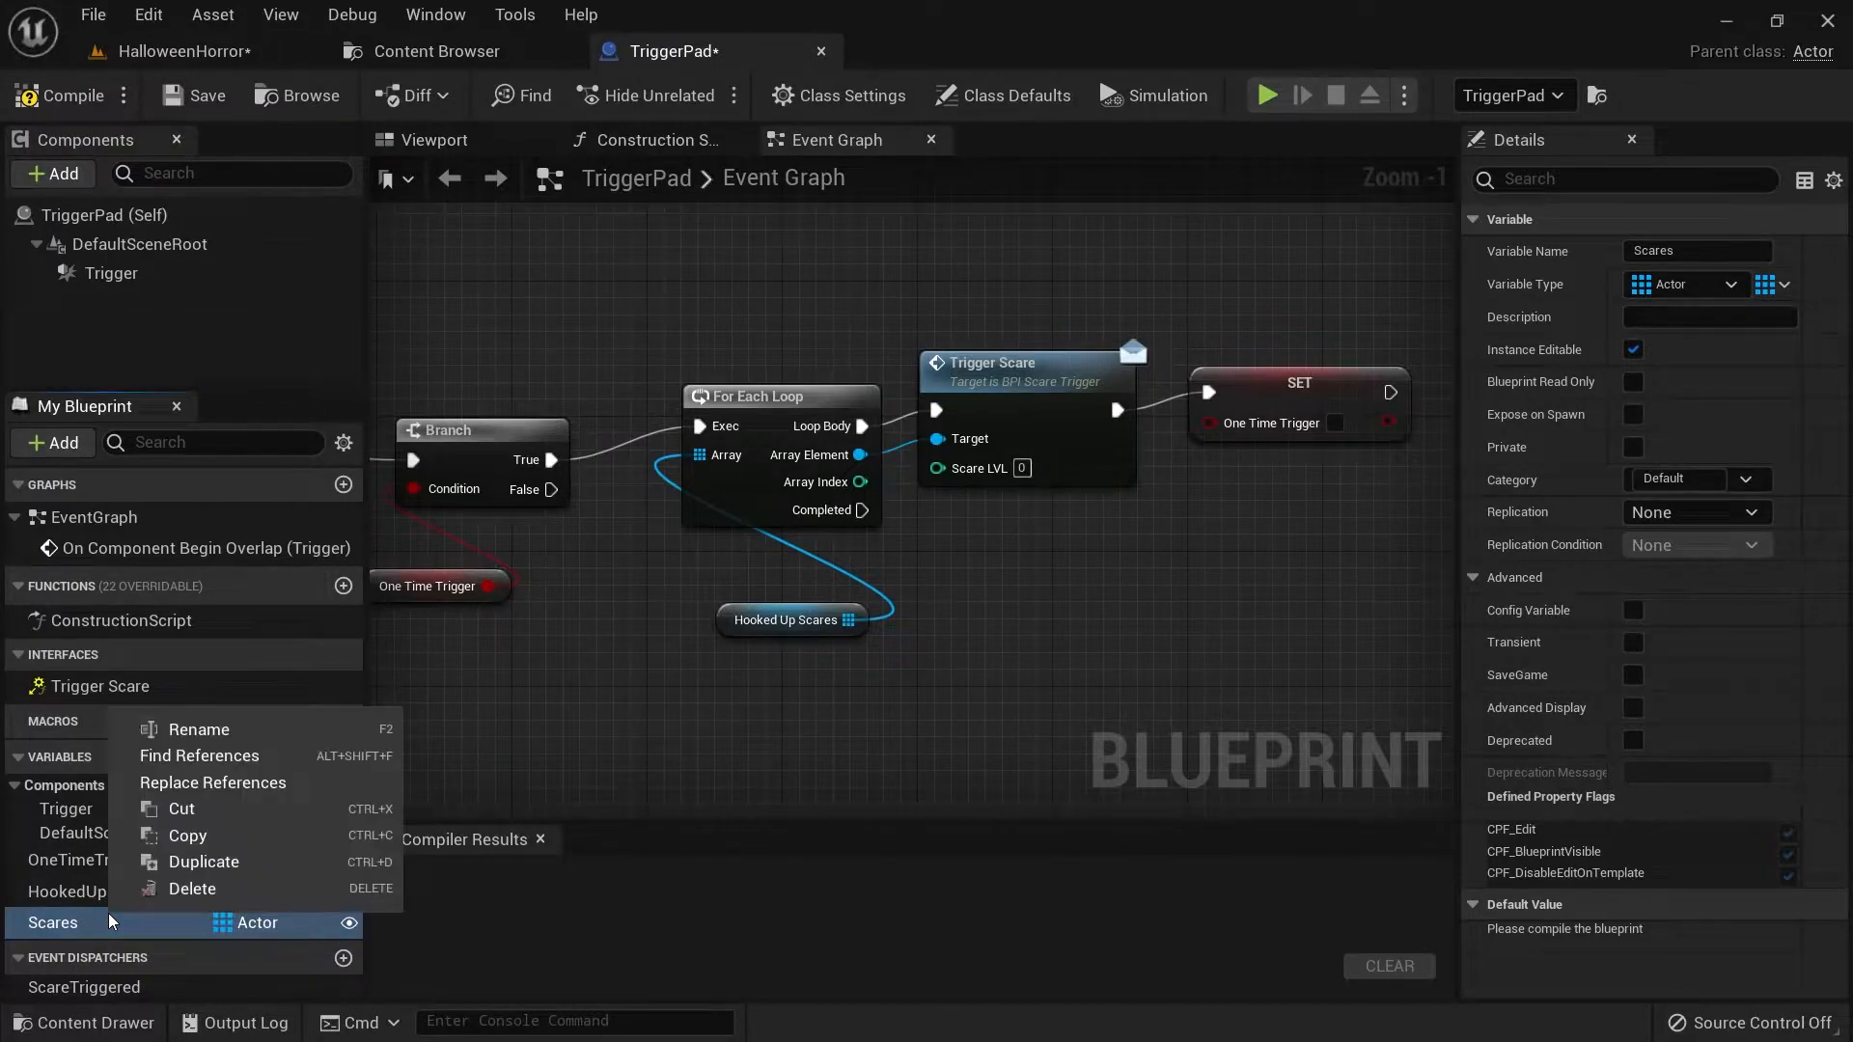
{"action": "left_click", "coordinate": [280, 885]}
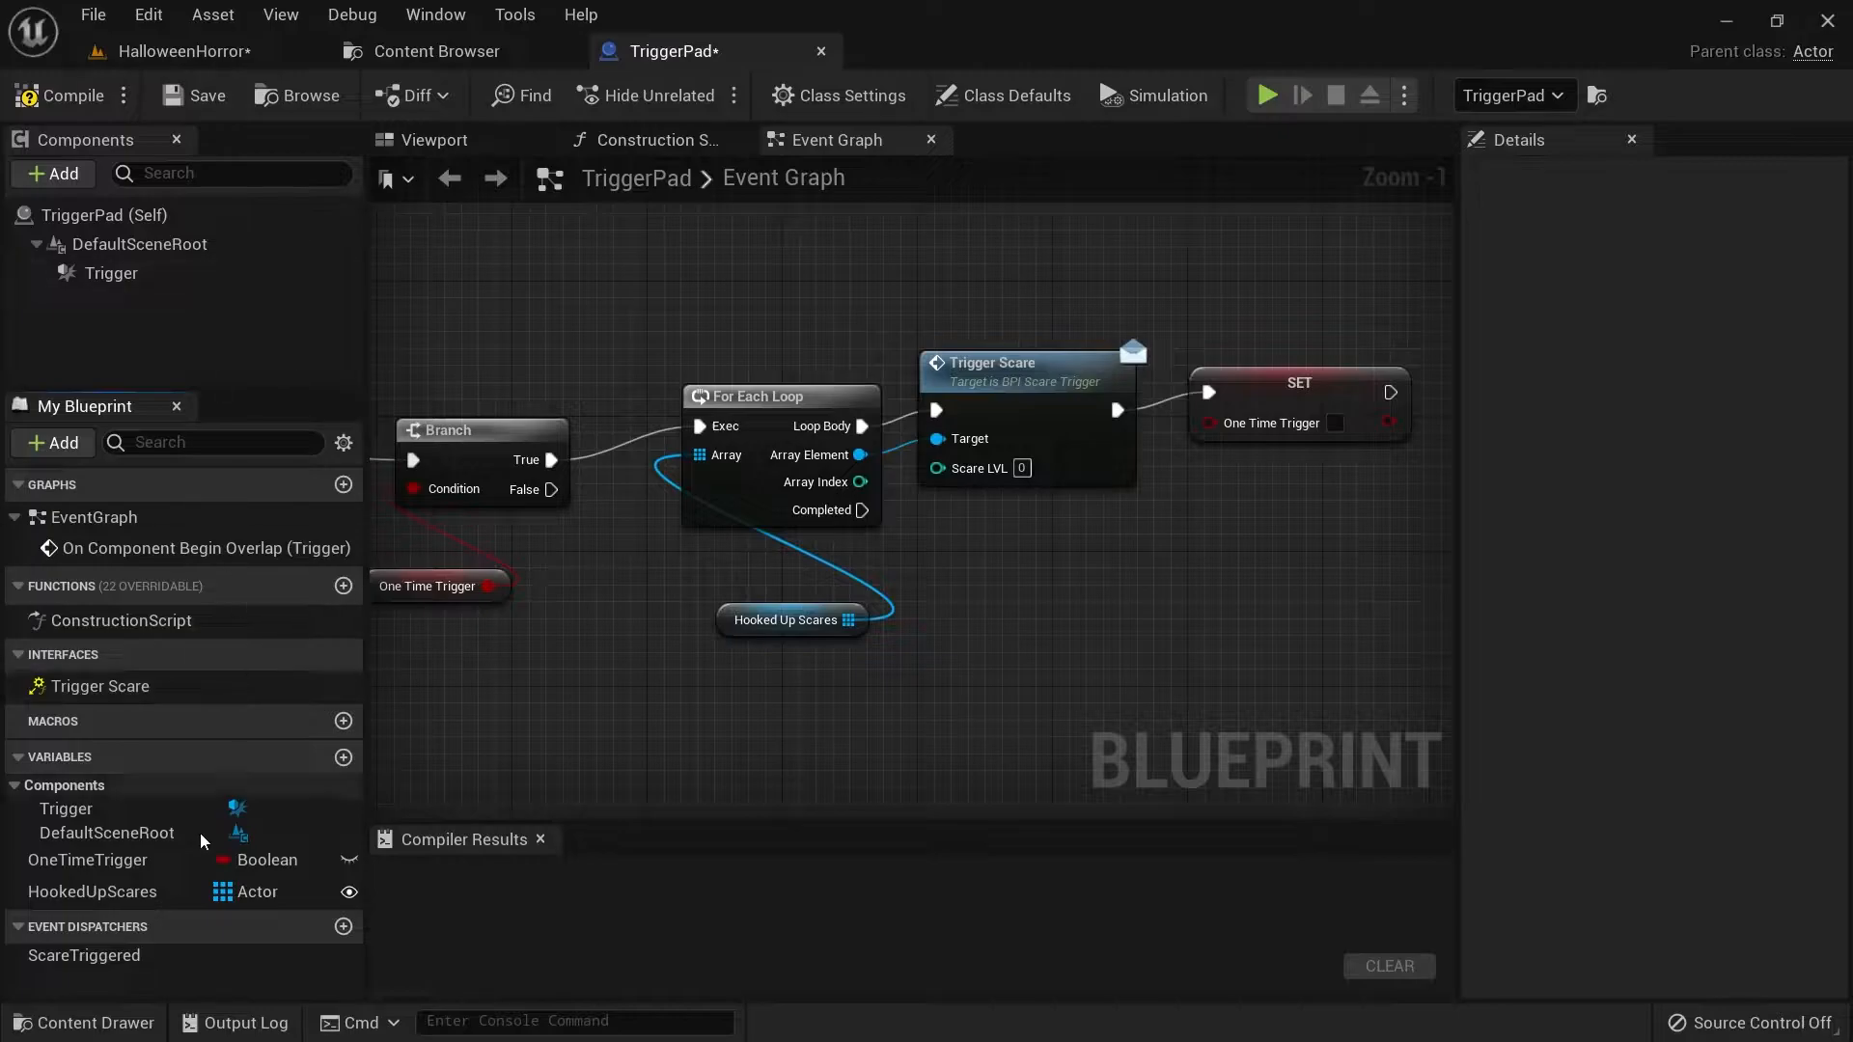
Compile the TriggerPad Blueprint and return to the HalloweenHorror level.
{"action": "left_click", "coordinate": [253, 892]}
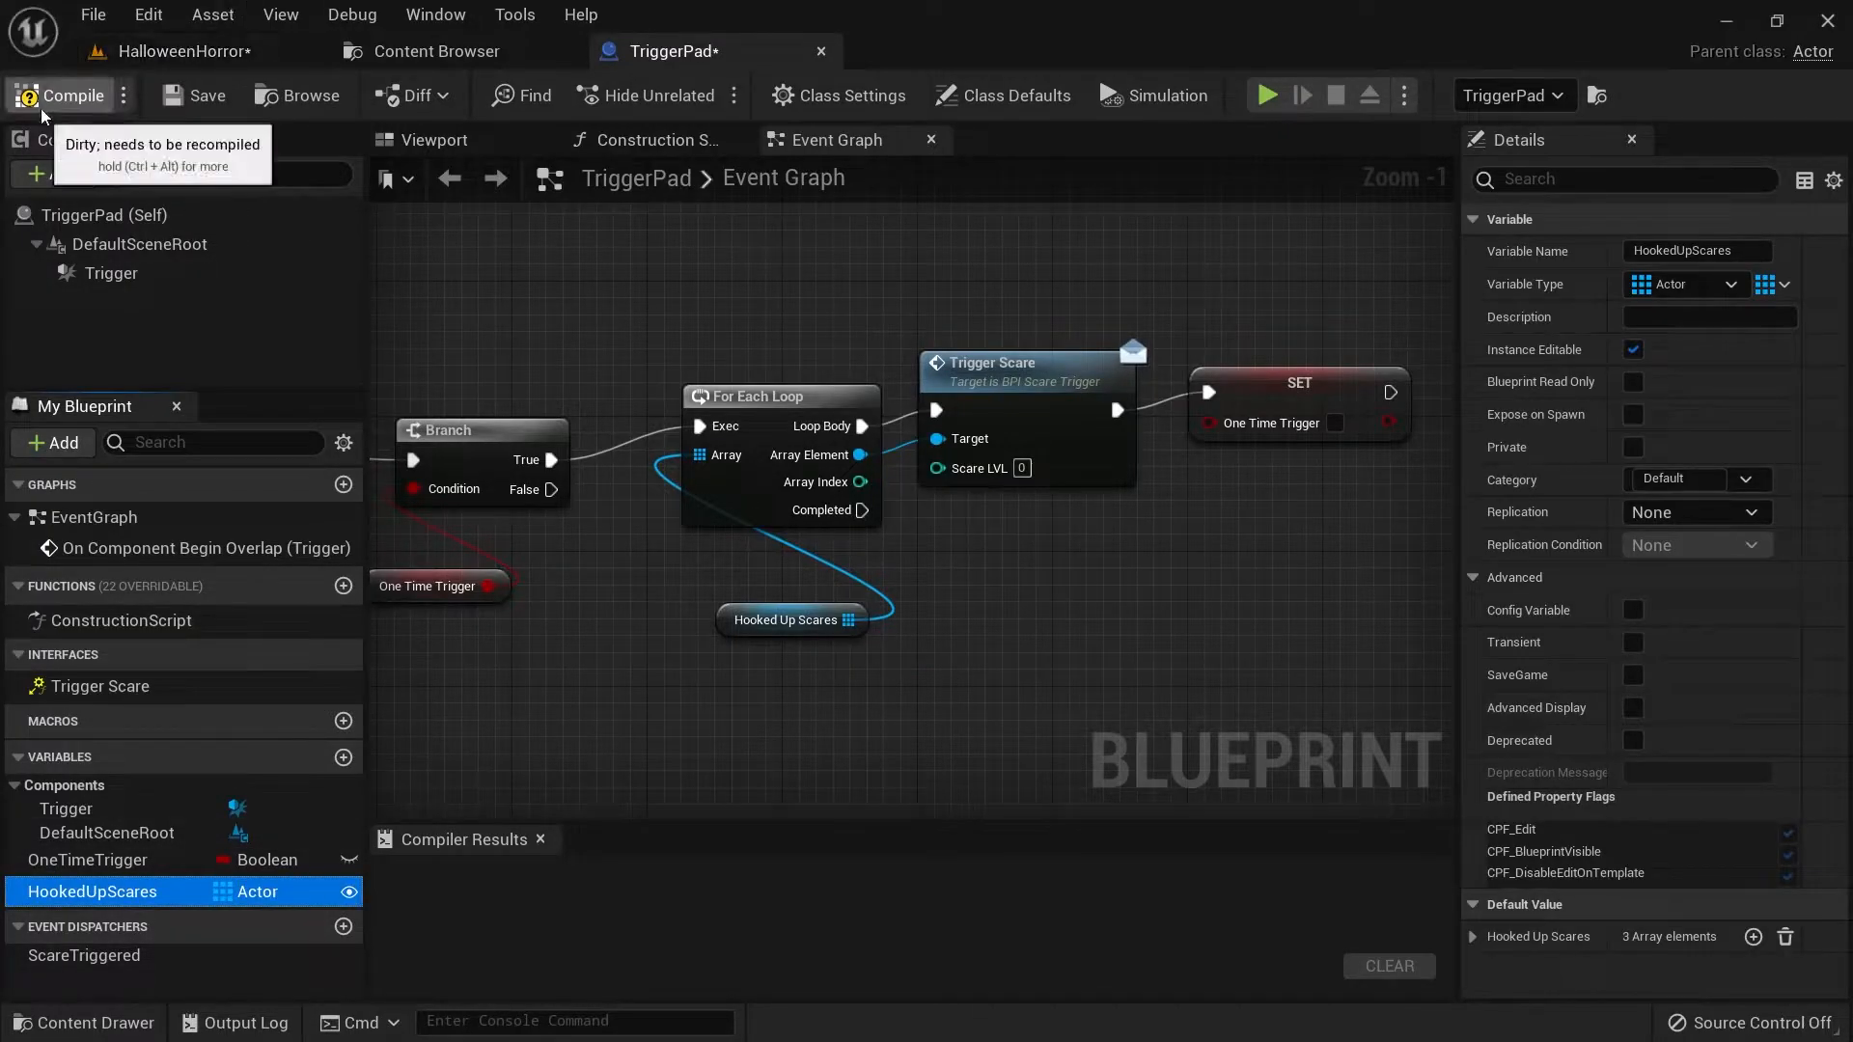
{"action": "left_click", "coordinate": [63, 95]}
{"action": "left_click", "coordinate": [160, 51]}
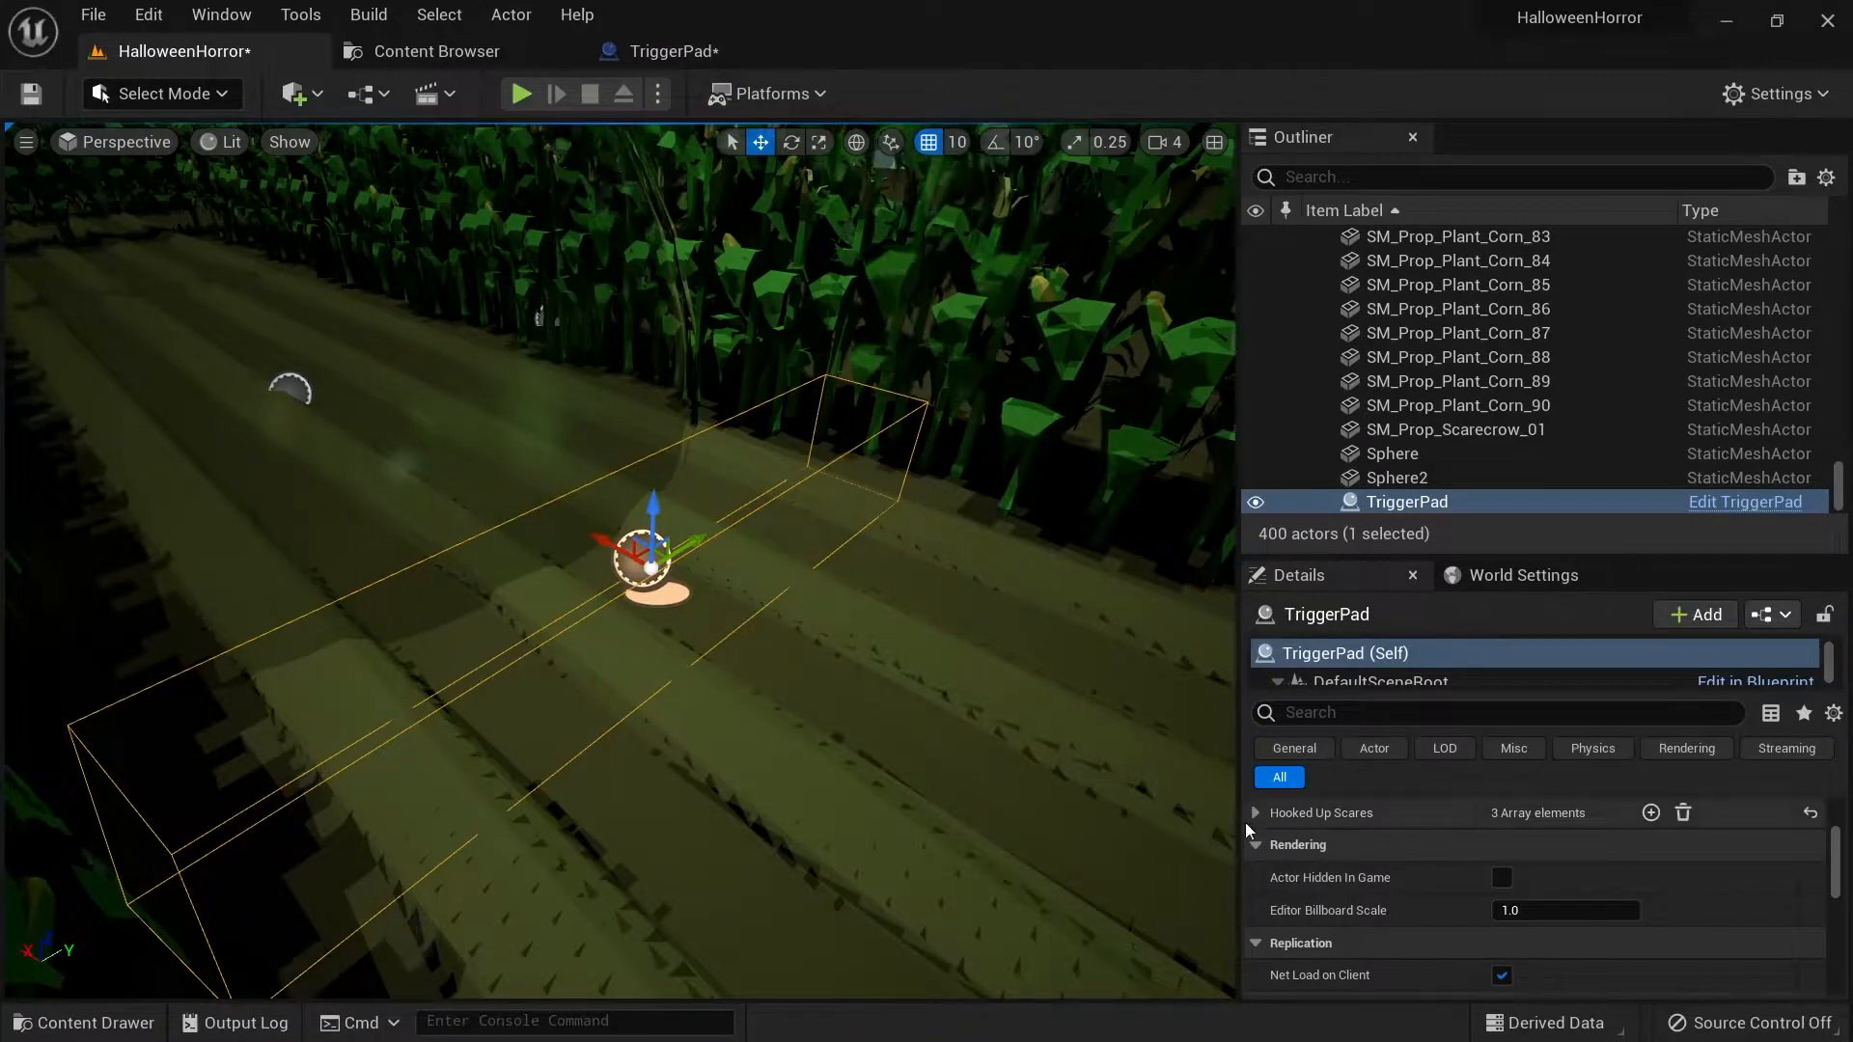
Enlarge the details area of the placed TriggerPad and expand its Hooked Up Scares array.
{"action": "left_click_drag", "start_coordinate": [1469, 555], "coordinate": [1534, 319]}
{"action": "scroll", "coordinate": [1317, 727], "scroll_direction": "up", "scroll_amount": 3}
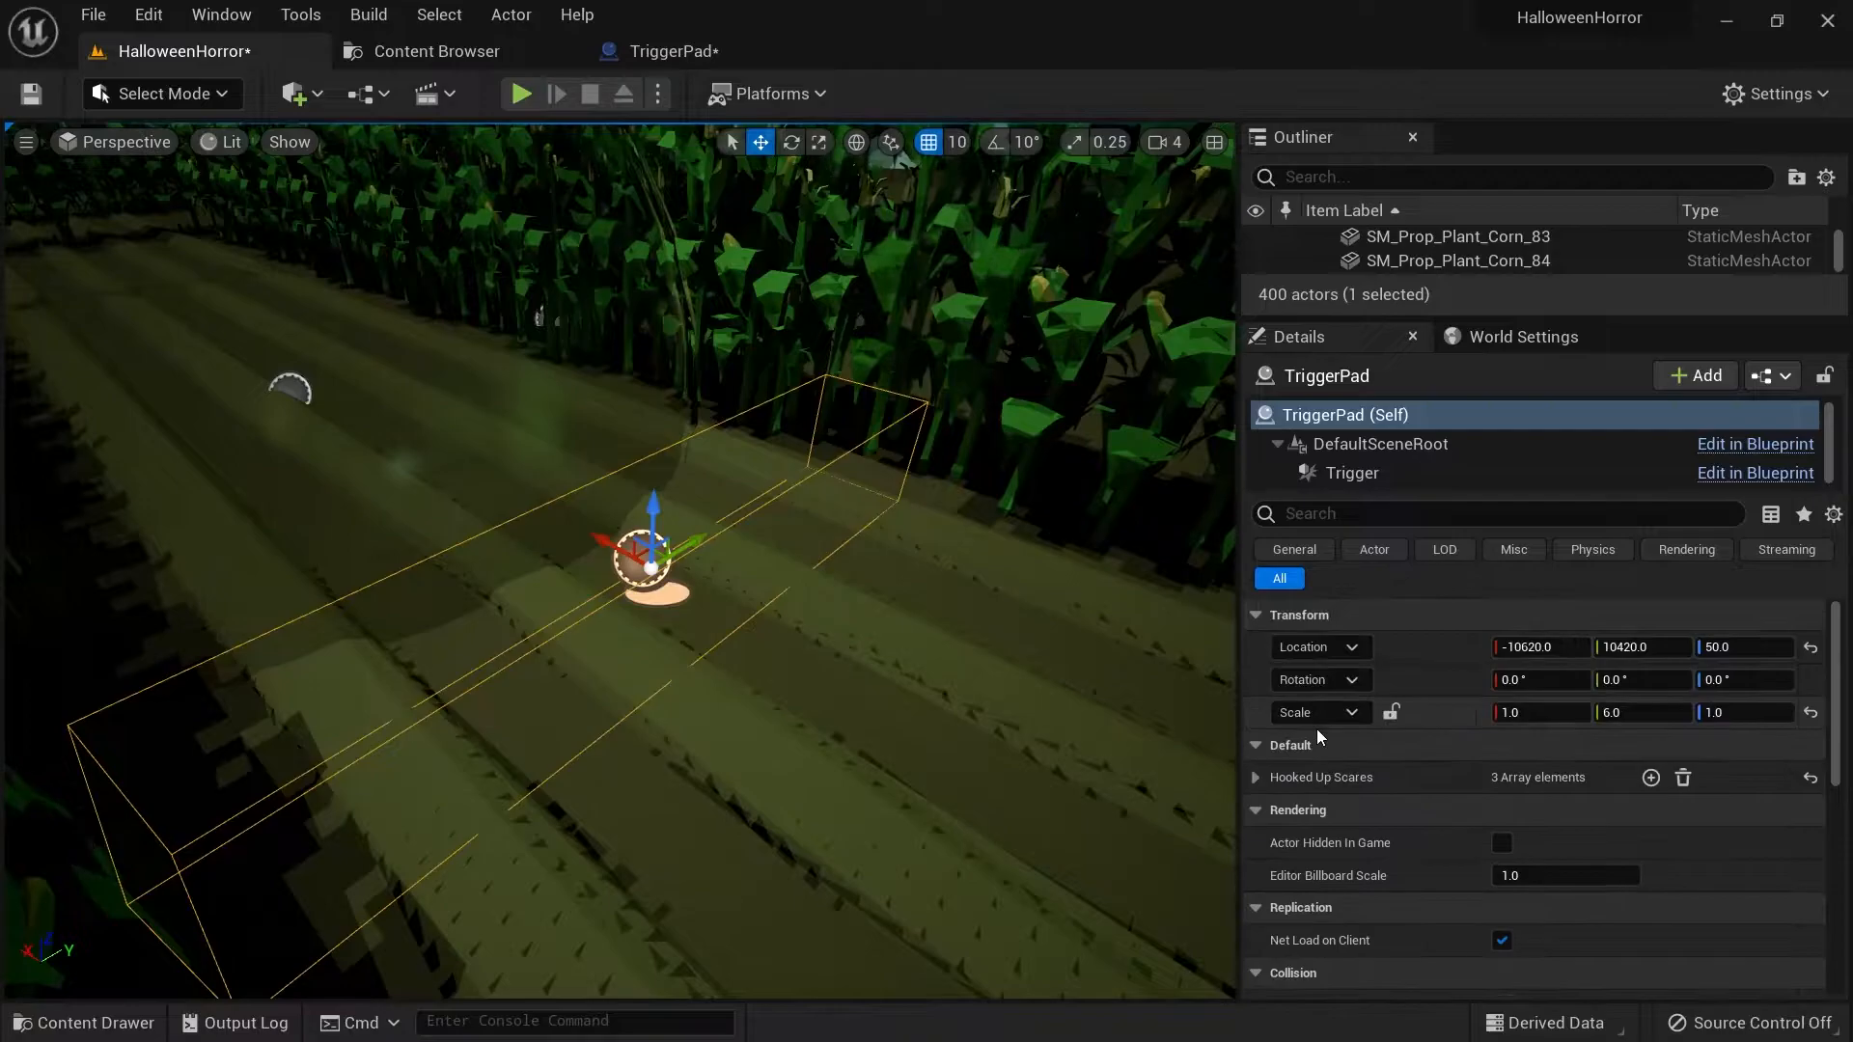
{"action": "left_click", "coordinate": [1255, 778]}
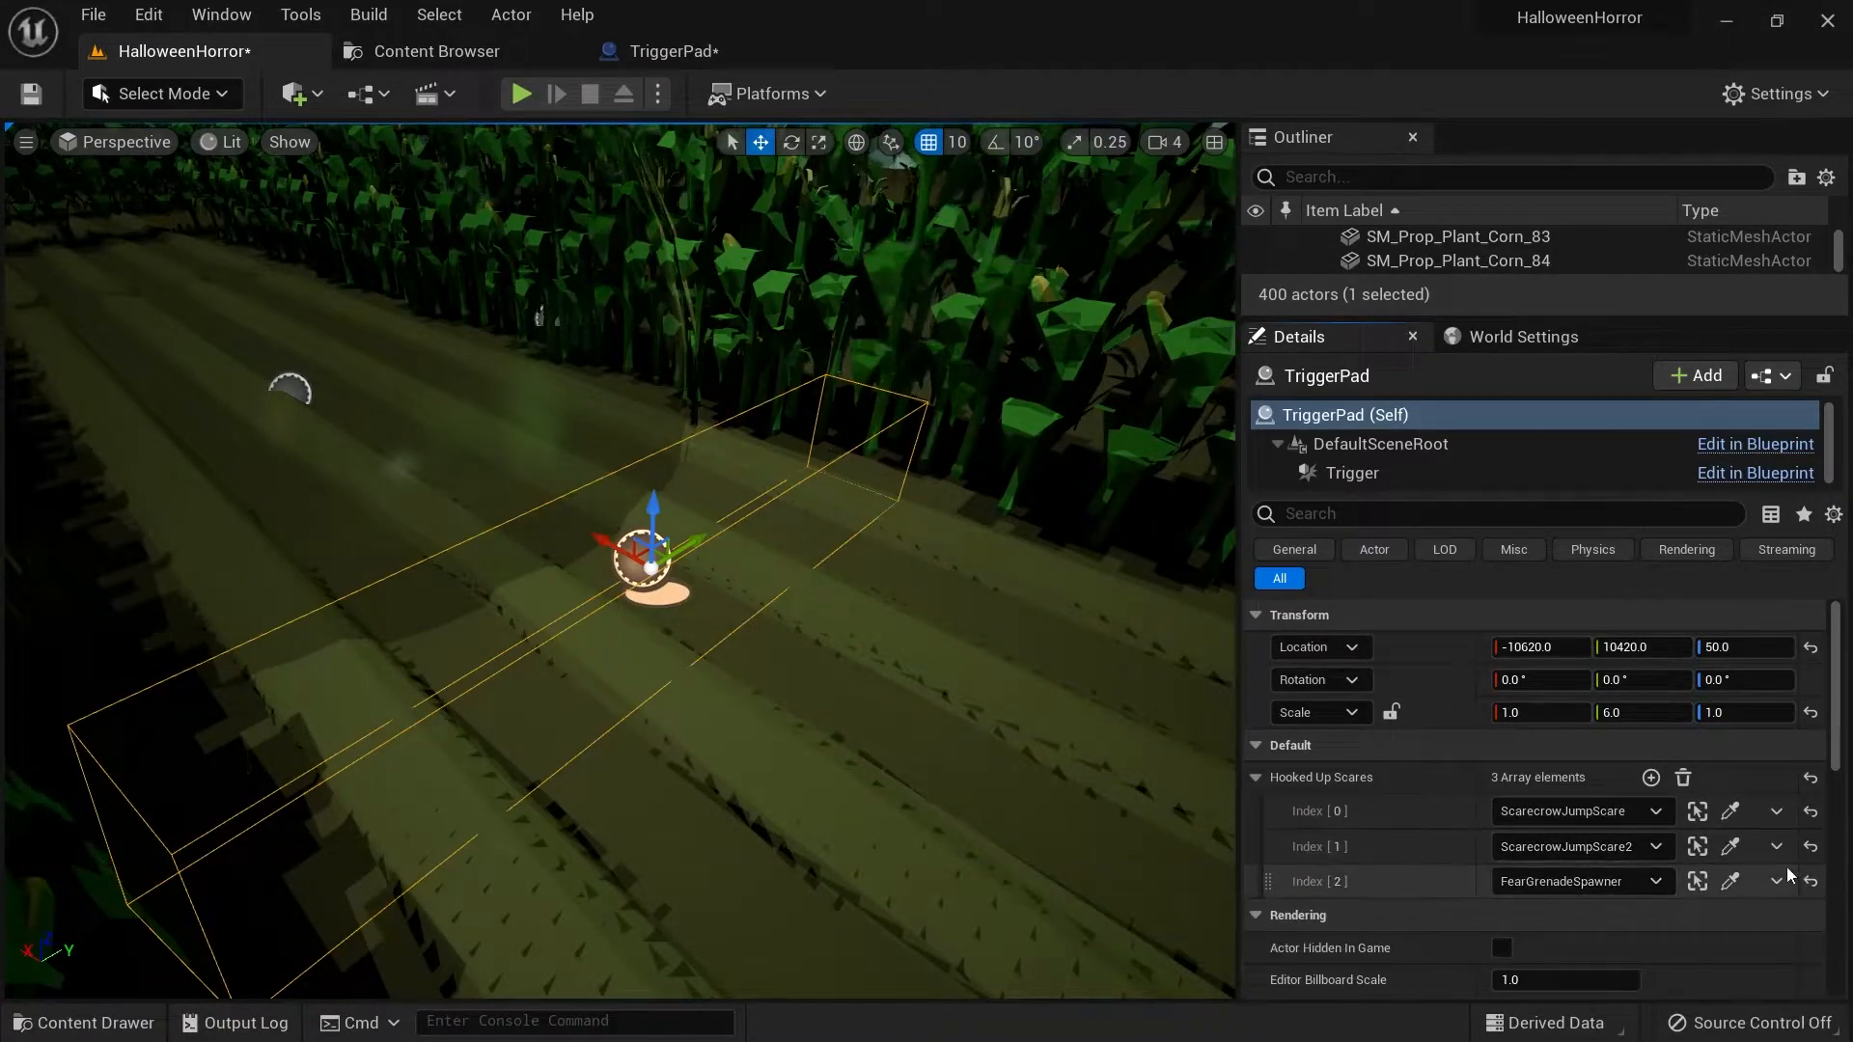
Add three empty elements to the Hooked Up Scares array of the placed TriggerPad.
{"action": "left_click", "coordinate": [1650, 778]}
{"action": "left_click", "coordinate": [1650, 778]}
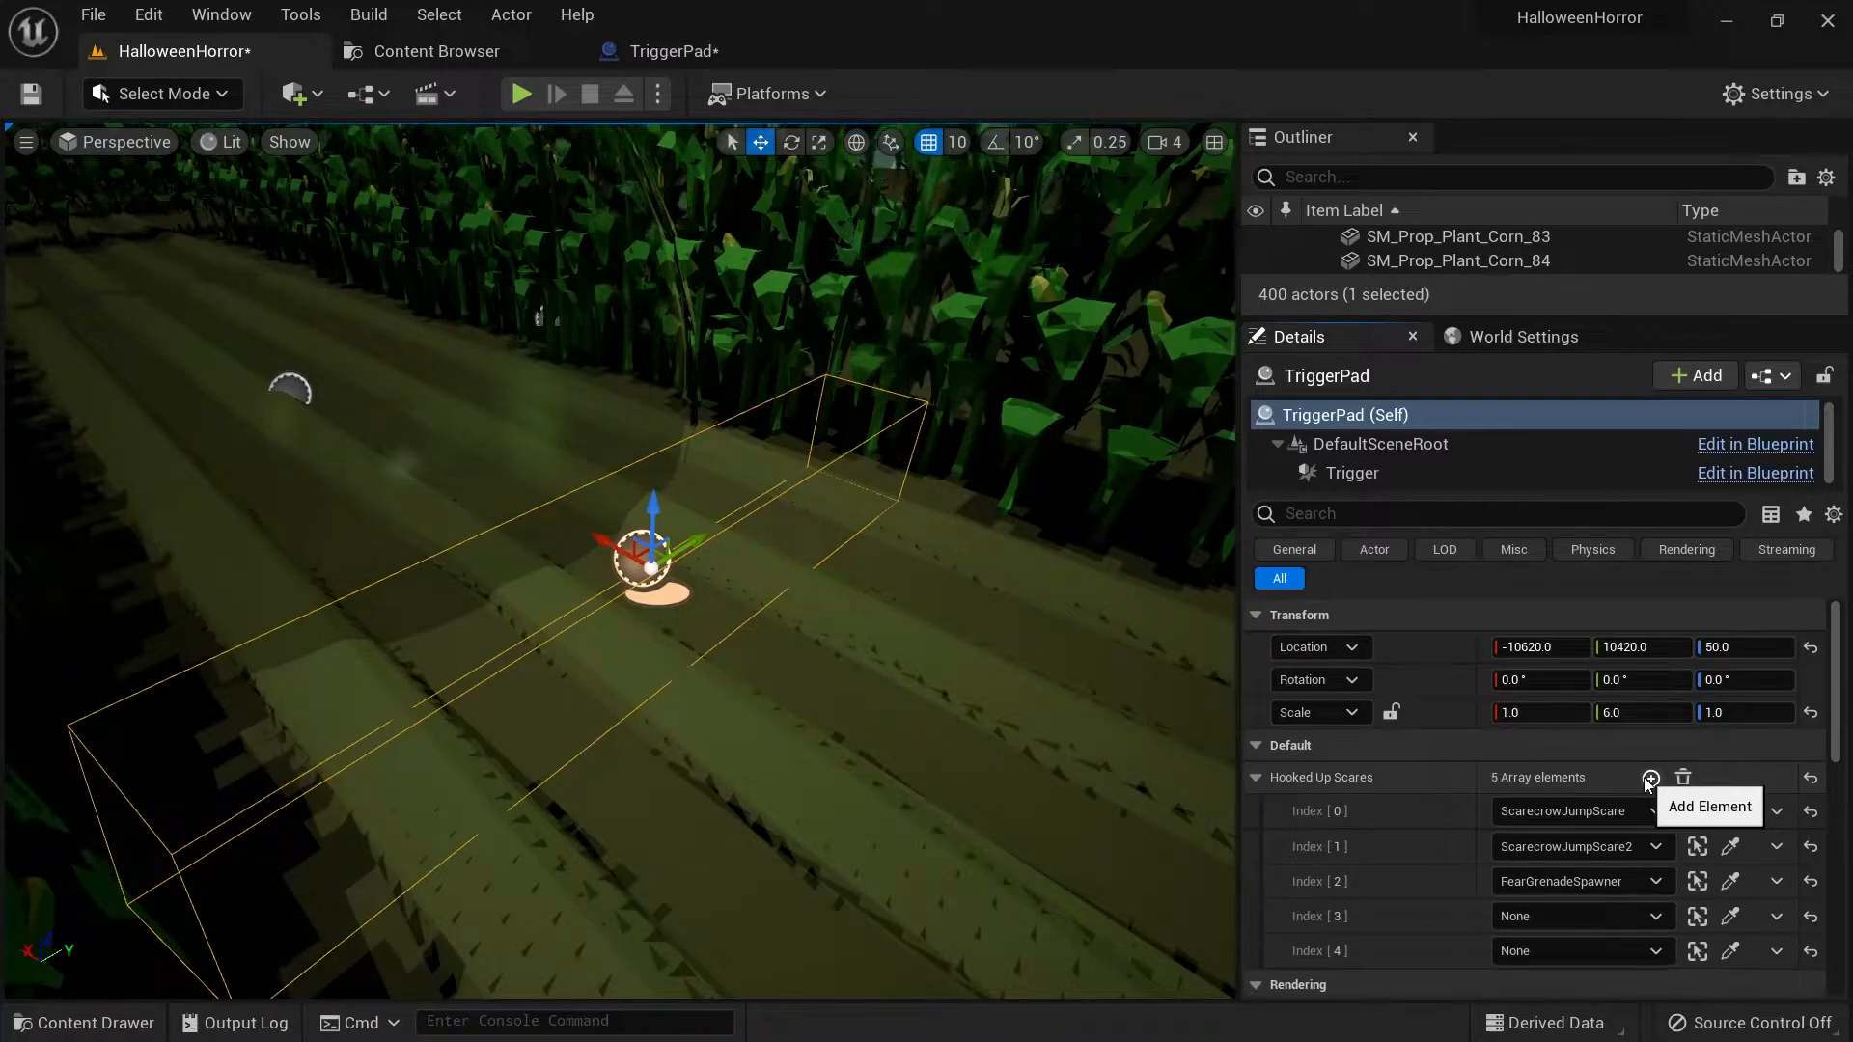
{"action": "left_click", "coordinate": [1650, 778]}
{"action": "scroll", "coordinate": [1560, 868], "scroll_direction": "down", "scroll_amount": 1}
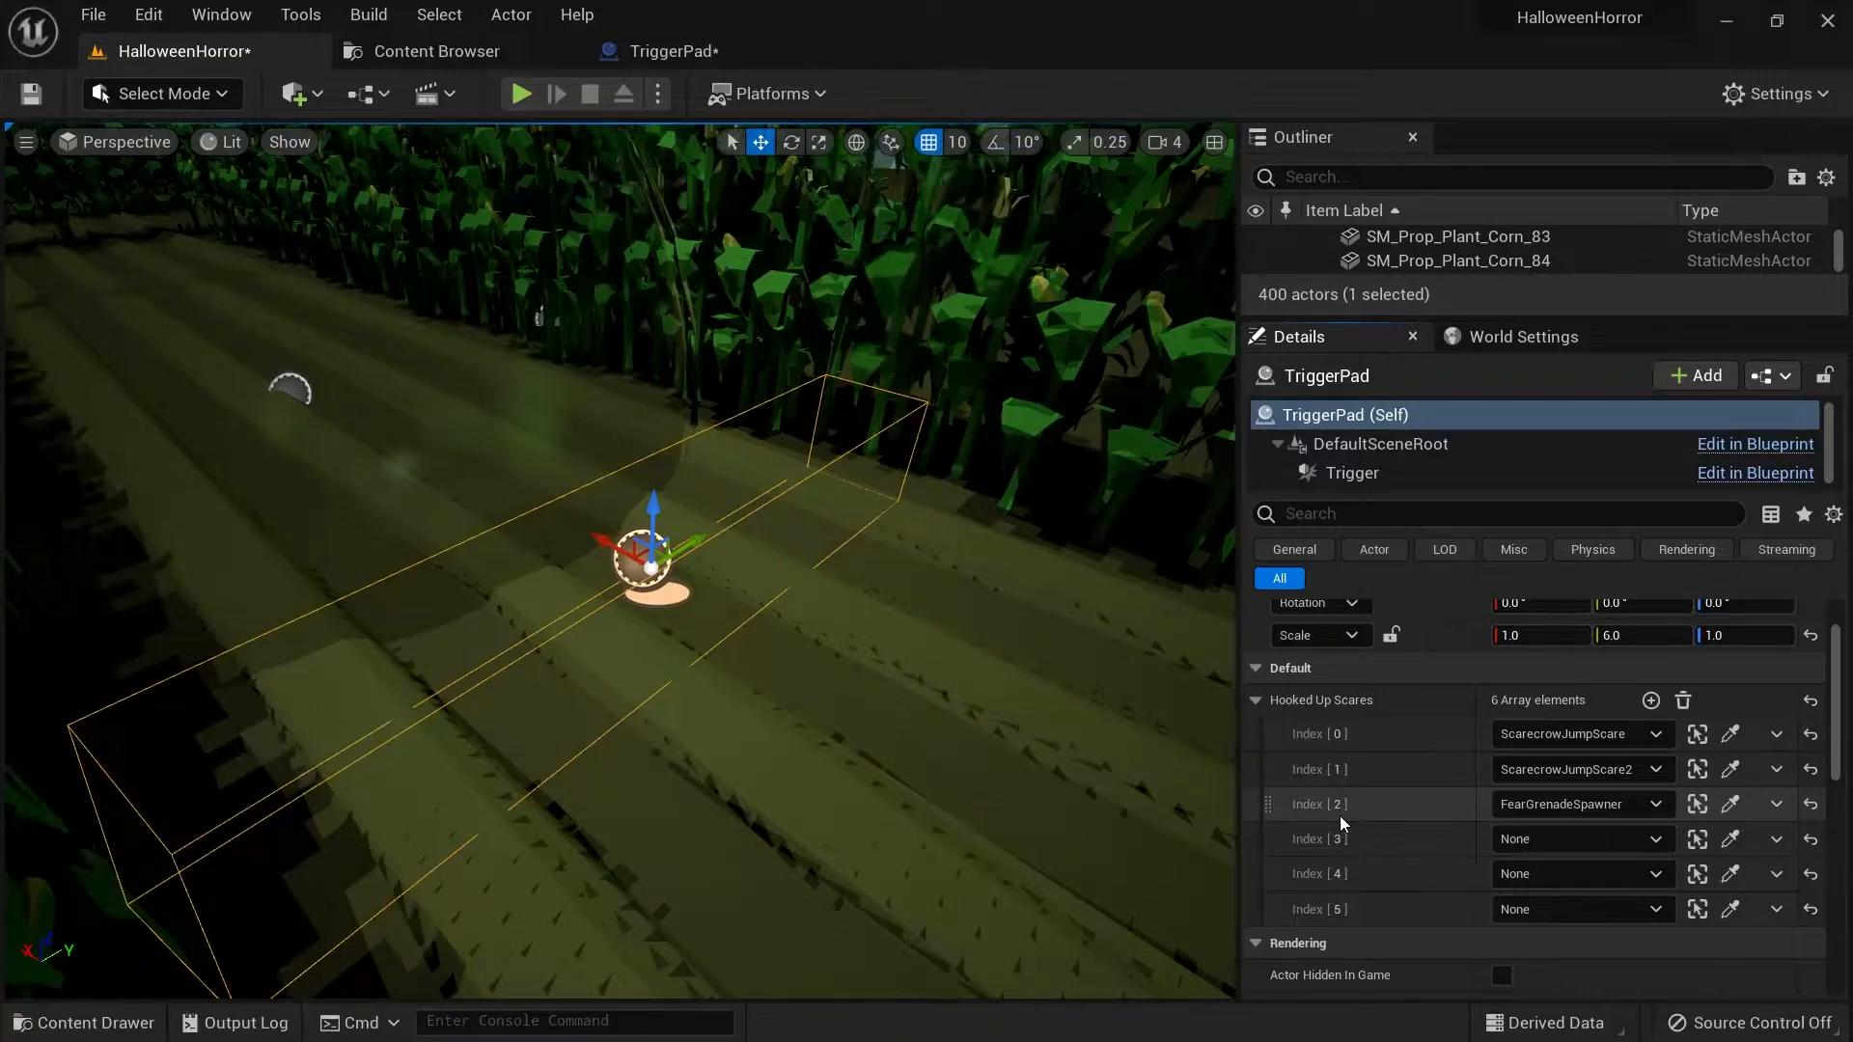
Delete the three empty elements at indices 3 to 5 from the Hooked Up Scares array.
{"action": "left_click", "coordinate": [1776, 840]}
{"action": "left_click", "coordinate": [1792, 903]}
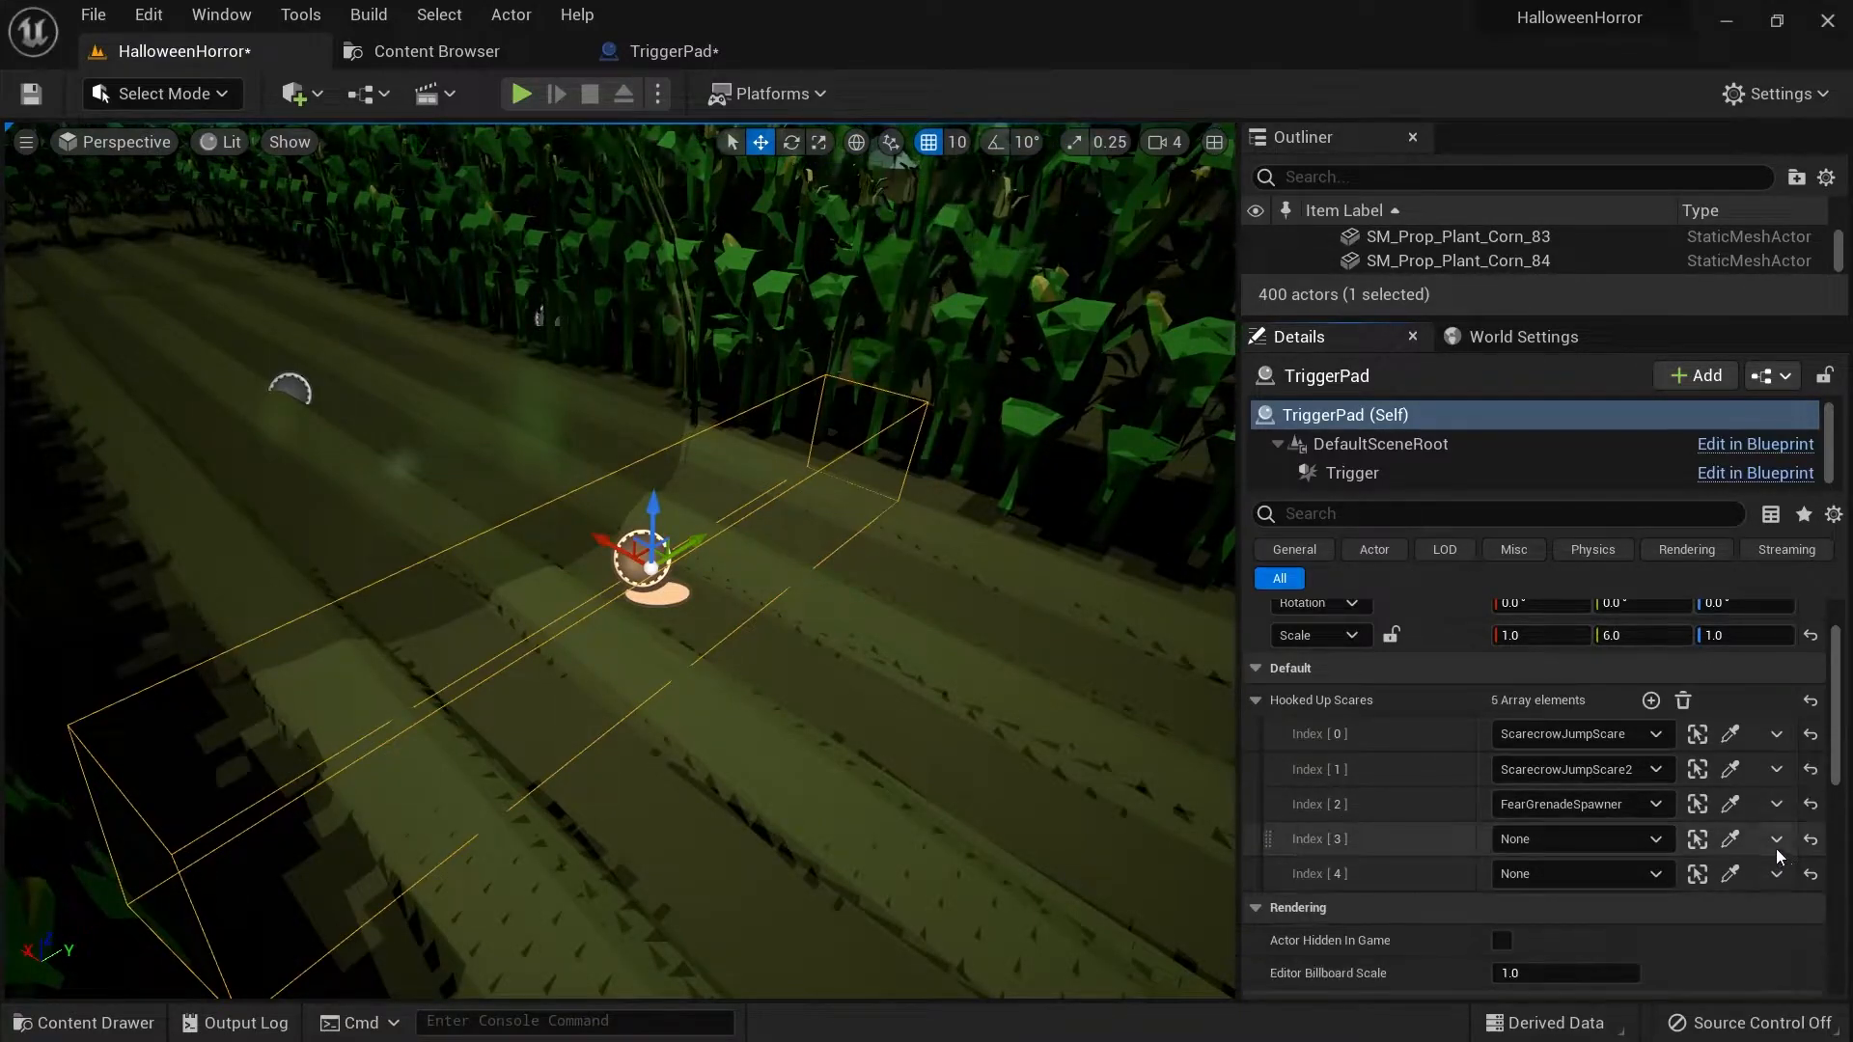
{"action": "left_click", "coordinate": [1776, 839]}
{"action": "left_click", "coordinate": [1793, 903]}
{"action": "left_click", "coordinate": [1775, 840]}
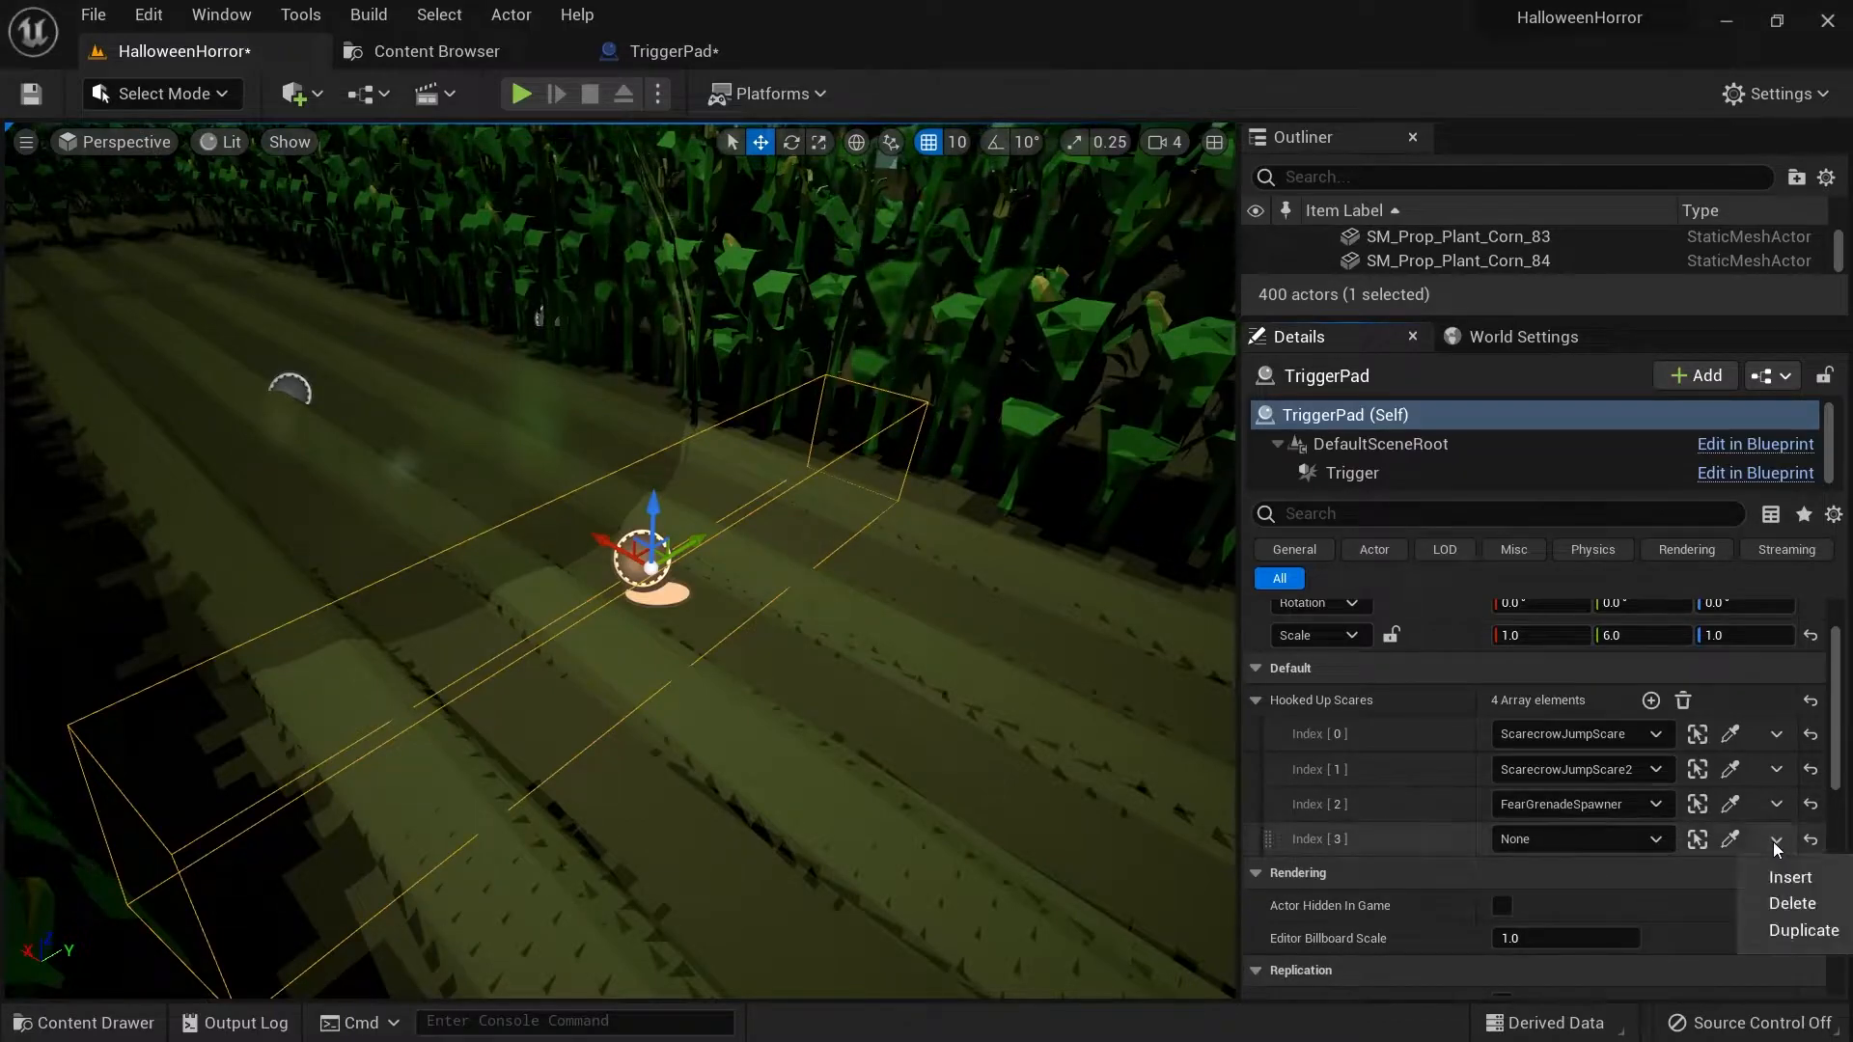
{"action": "left_click", "coordinate": [1790, 904]}
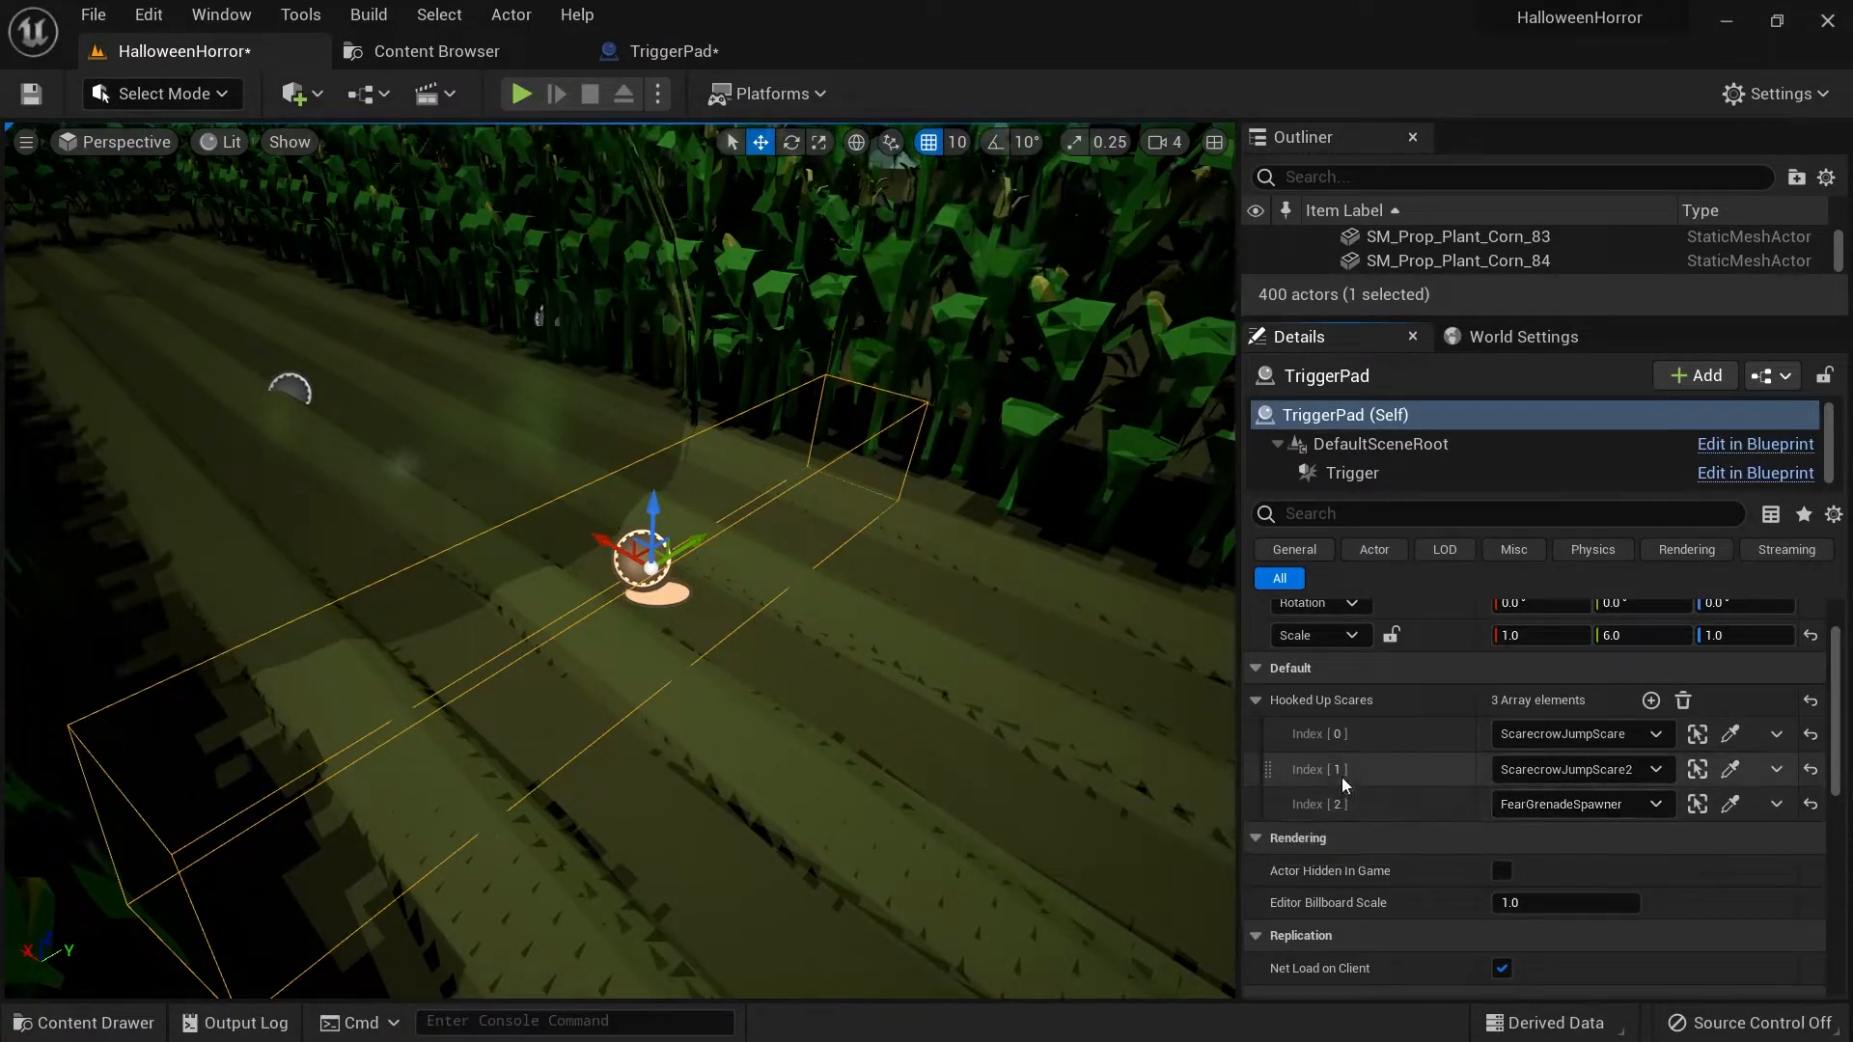
Search the level's actors for "scare" and open the Blueprint of the scarecrow jump scare actor.
{"action": "right_click_drag", "start_coordinate": [1017, 644], "coordinate": [975, 628]}
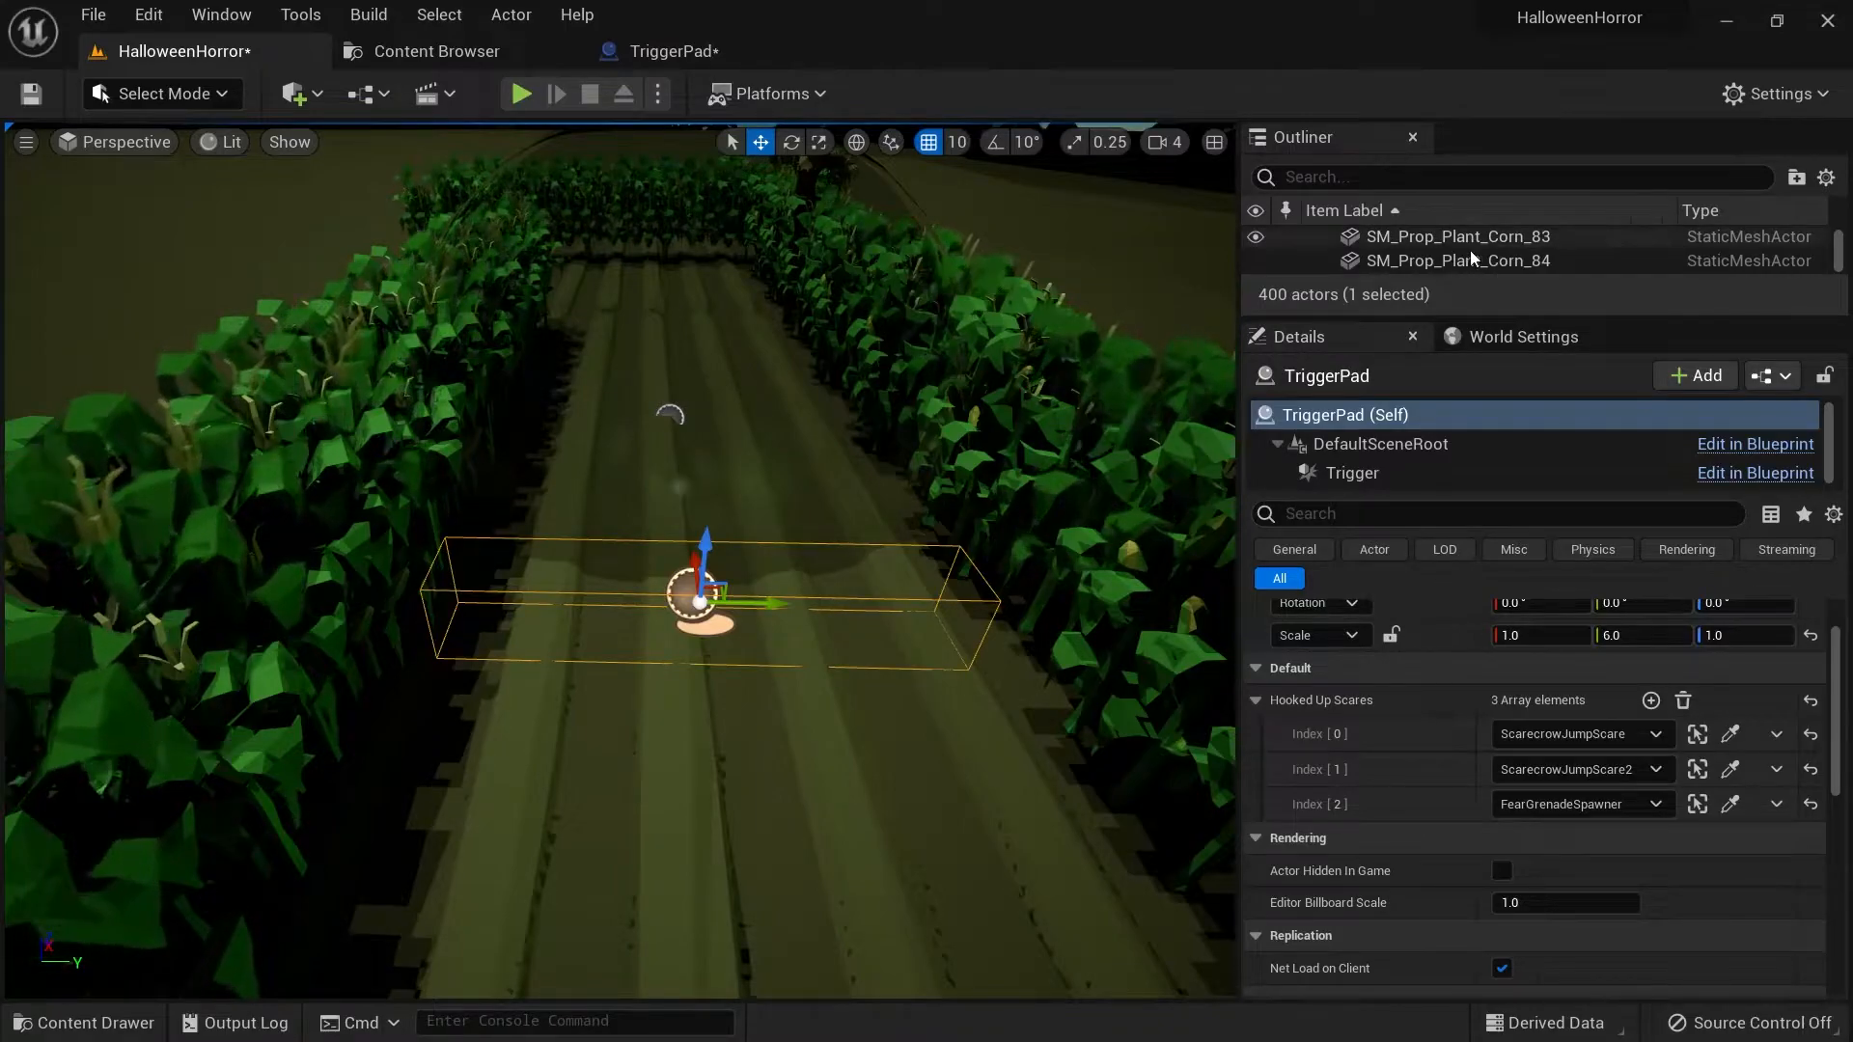
{"action": "left_click", "coordinate": [1373, 177]}
{"action": "type", "text": "scare"}
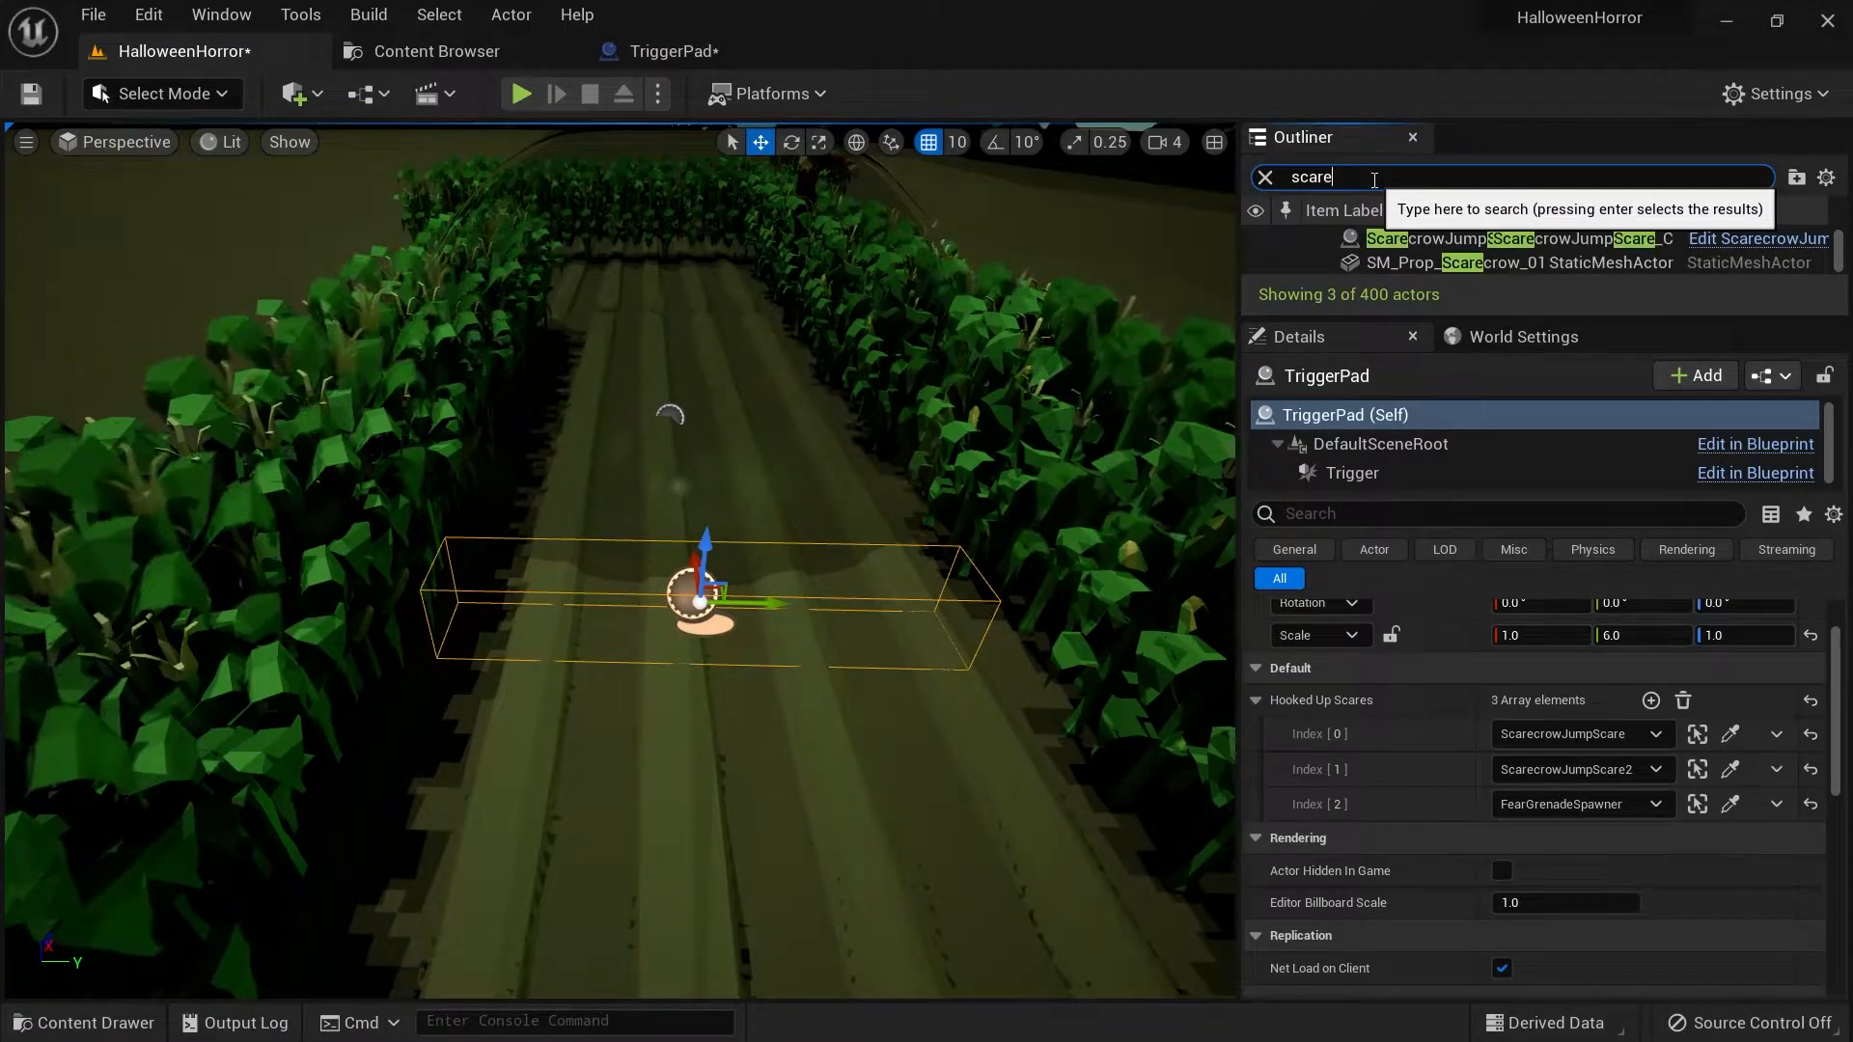
{"action": "left_click", "coordinate": [1737, 238]}
Examine the Trigger Scare event chain in ScarecrowJumpScare, and return to TriggerPad's Event Graph.
{"action": "scroll", "coordinate": [924, 327], "scroll_direction": "down", "scroll_amount": 4}
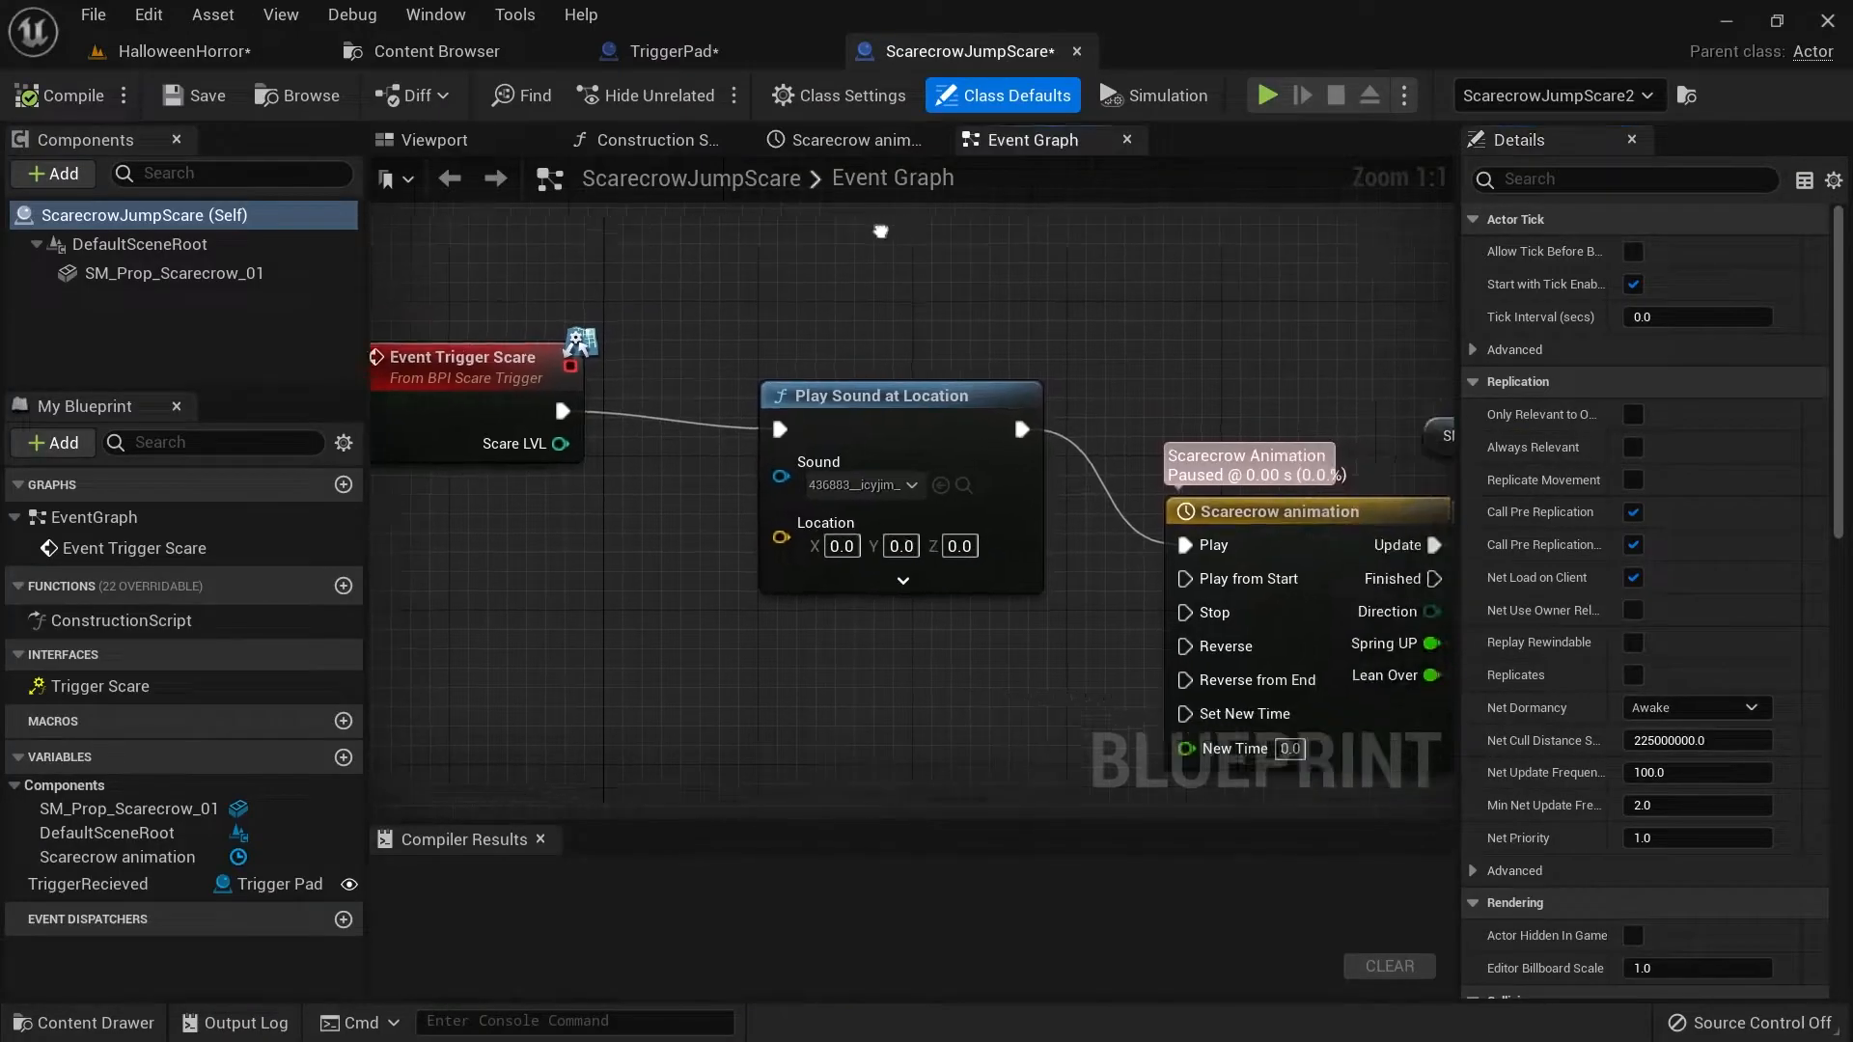
{"action": "right_click_drag", "start_coordinate": [988, 425], "coordinate": [948, 498]}
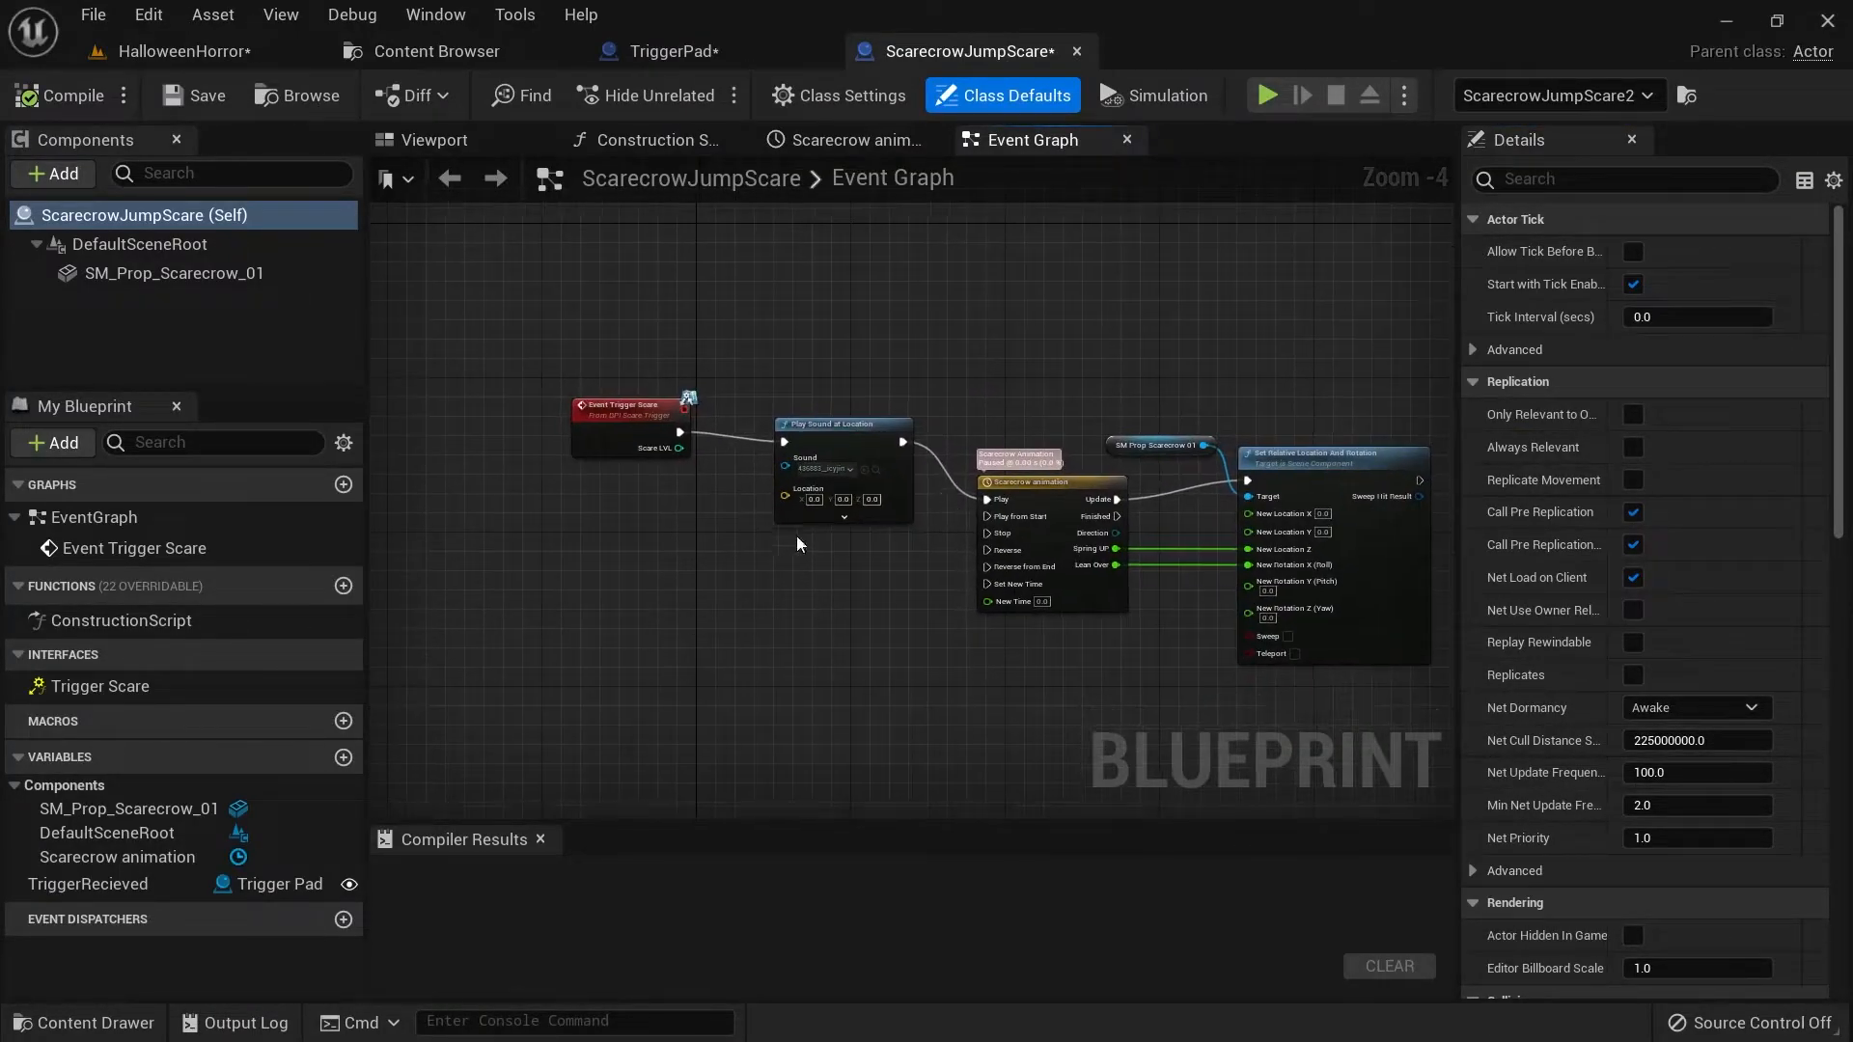
{"action": "right_click_drag", "start_coordinate": [772, 576], "coordinate": [651, 550]}
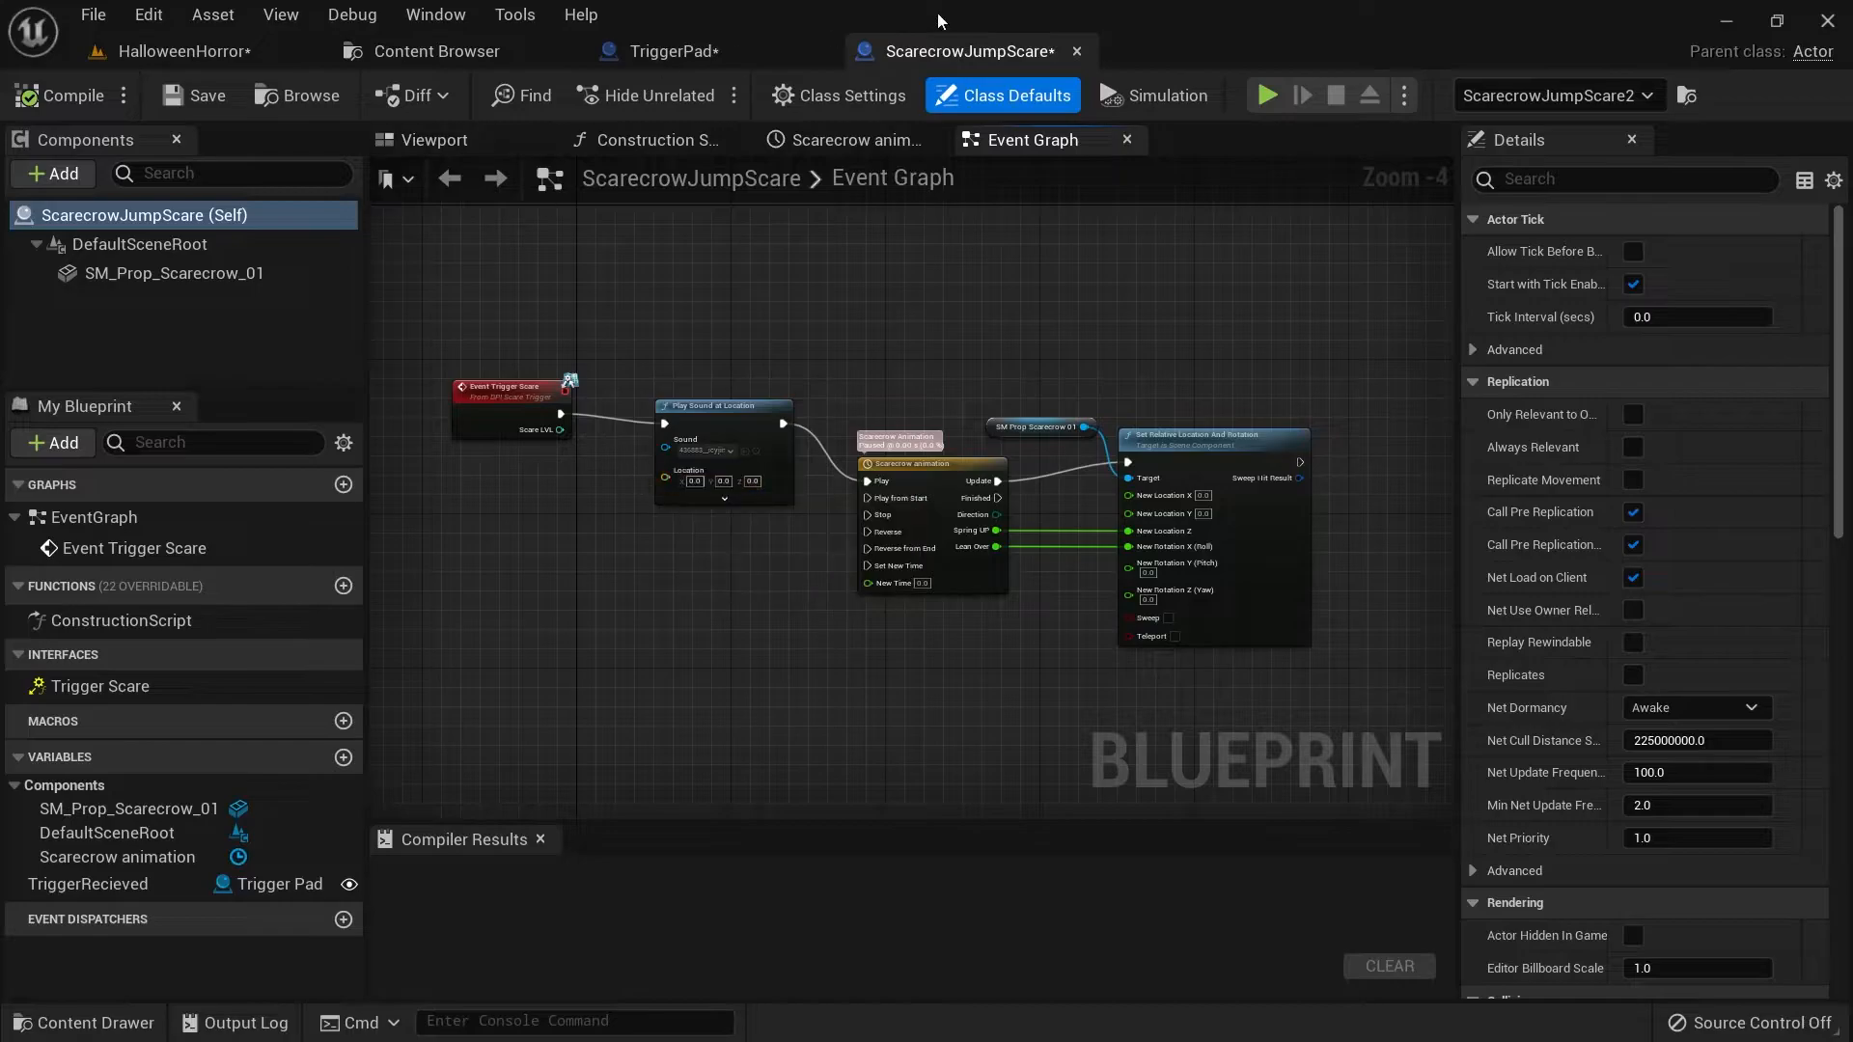
{"action": "left_click", "coordinate": [695, 51]}
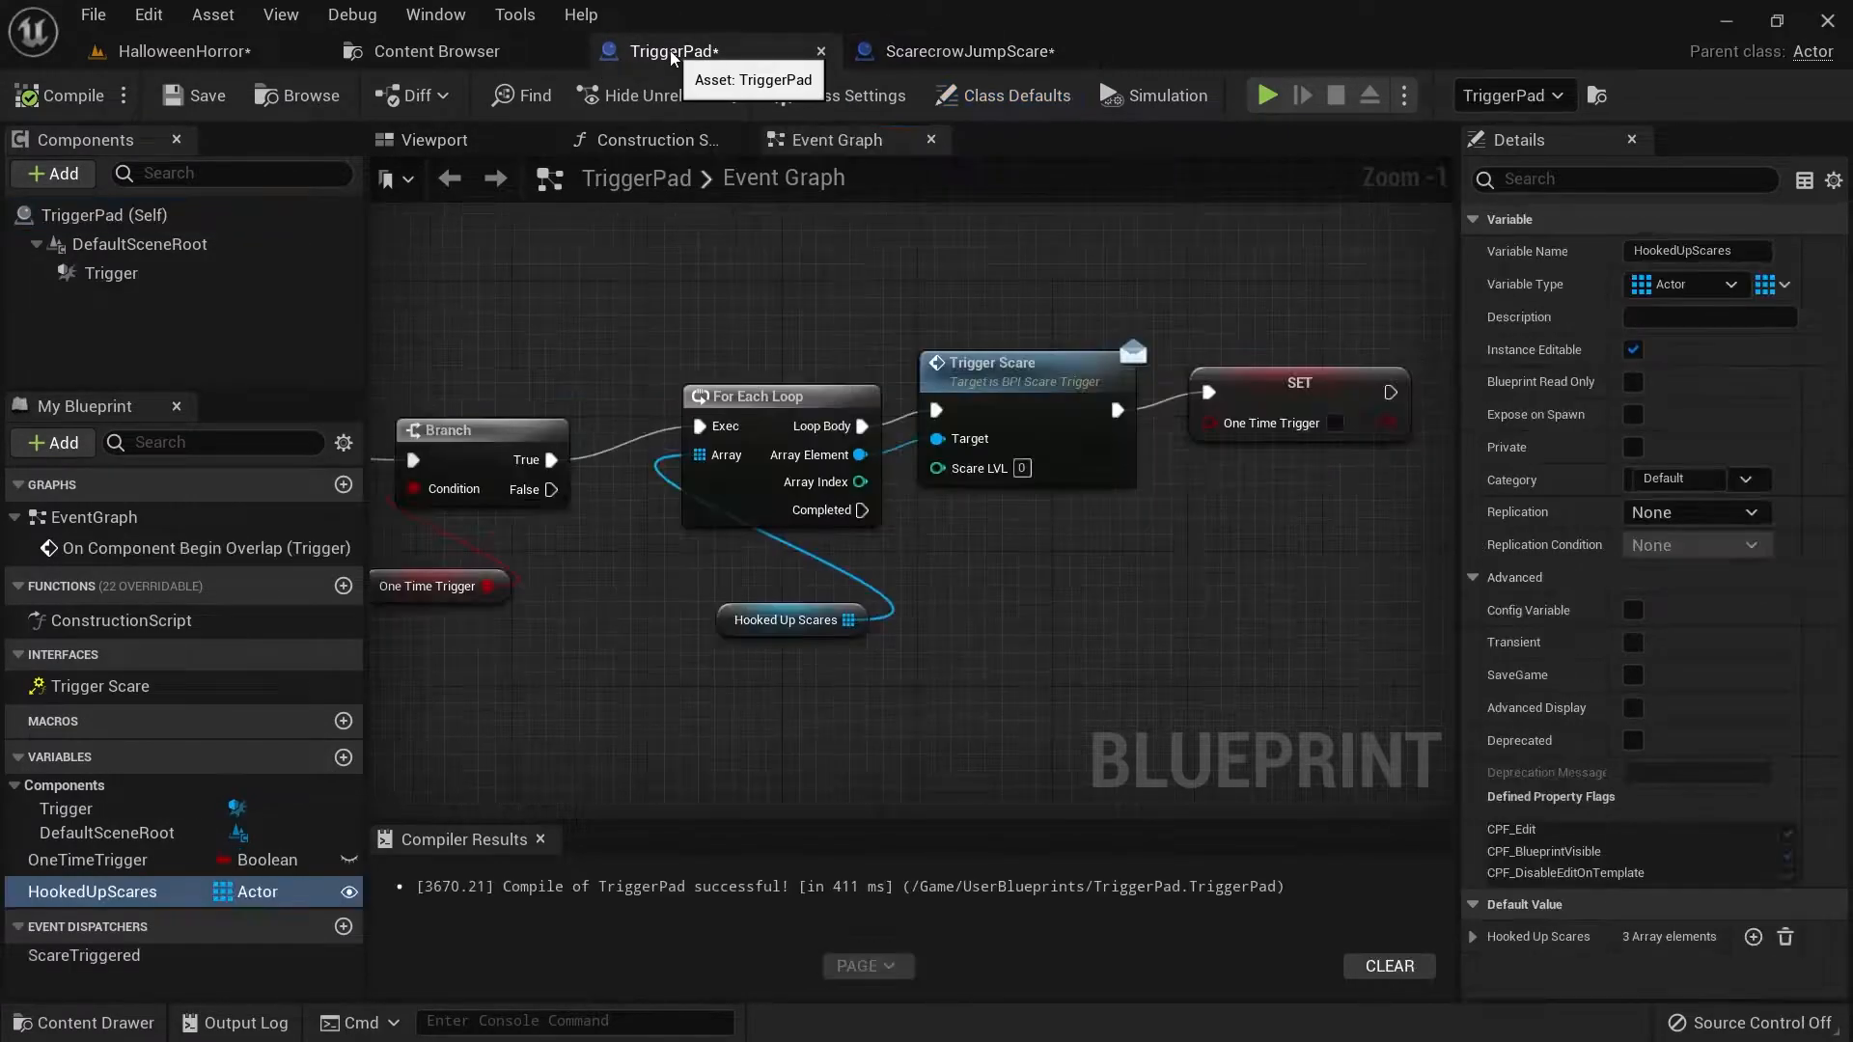
{"action": "right_click_drag", "start_coordinate": [587, 628], "coordinate": [719, 637]}
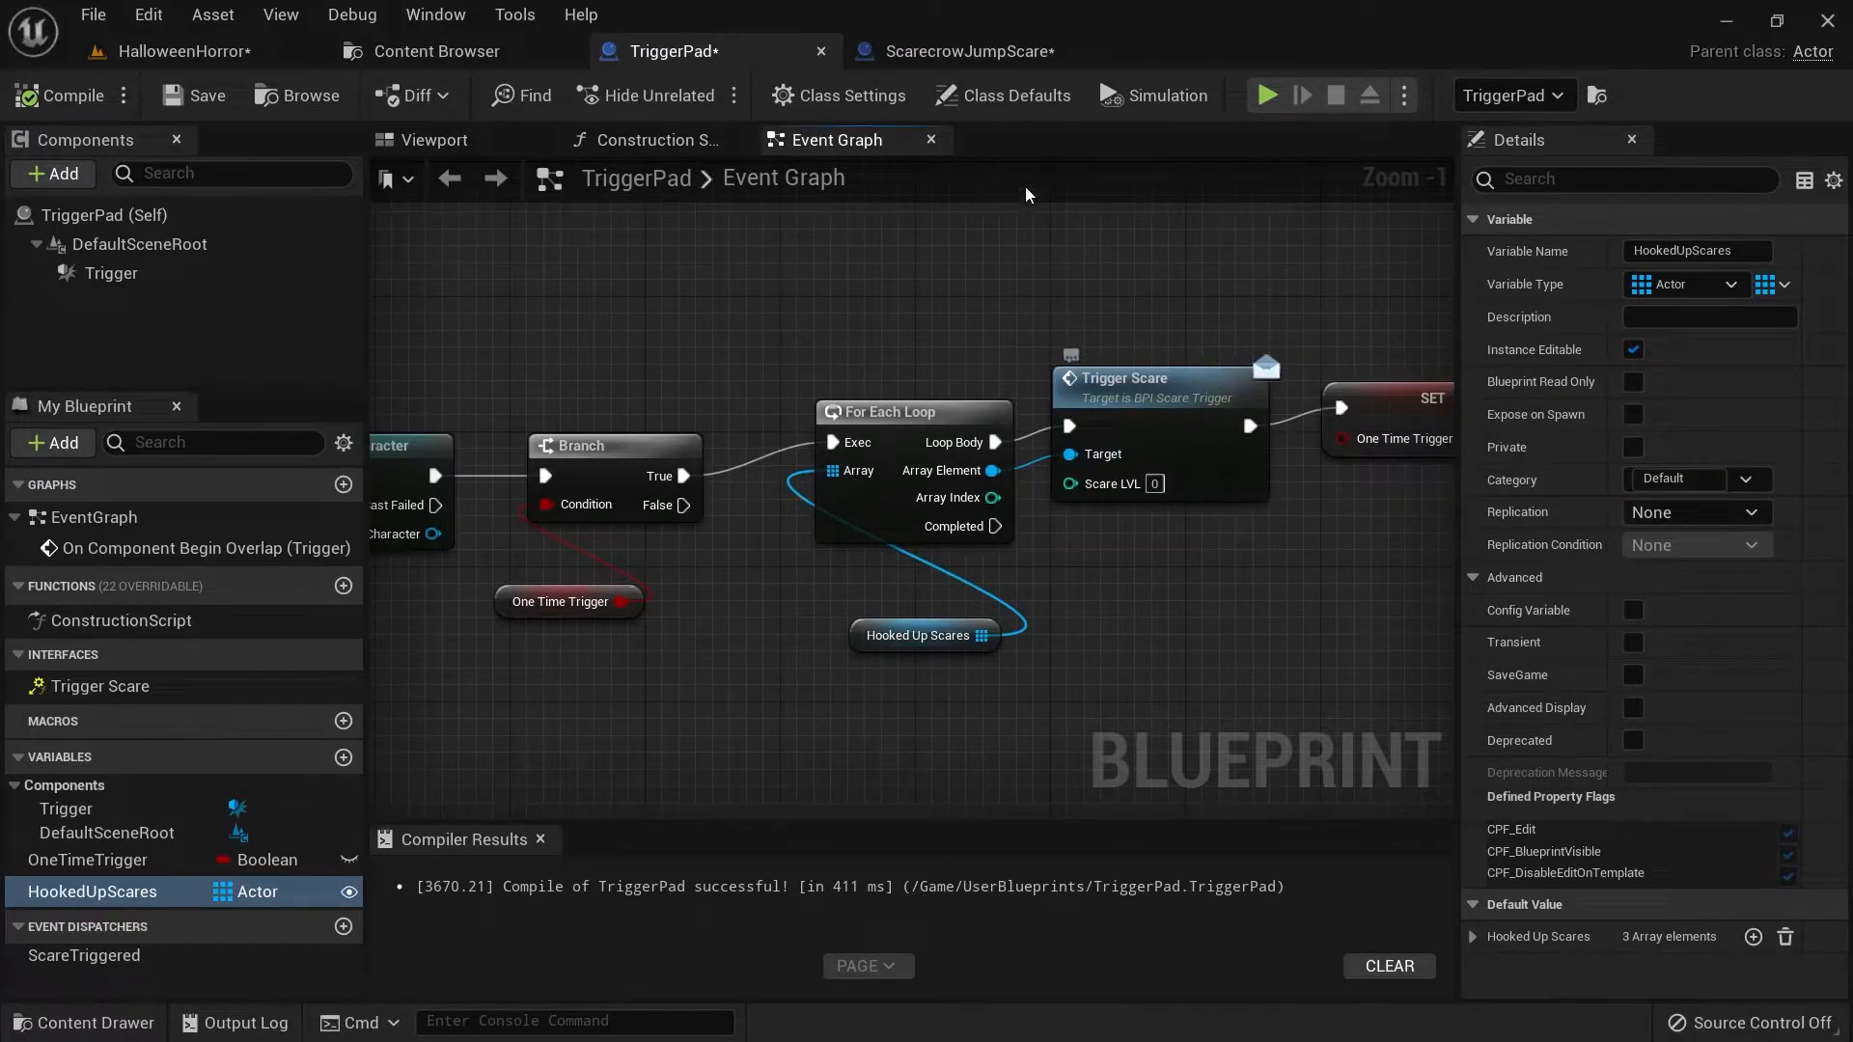
Implement the BPI_FearTrigger interface in TriggerPad alongside its scare interface.
{"action": "left_click", "coordinate": [919, 52]}
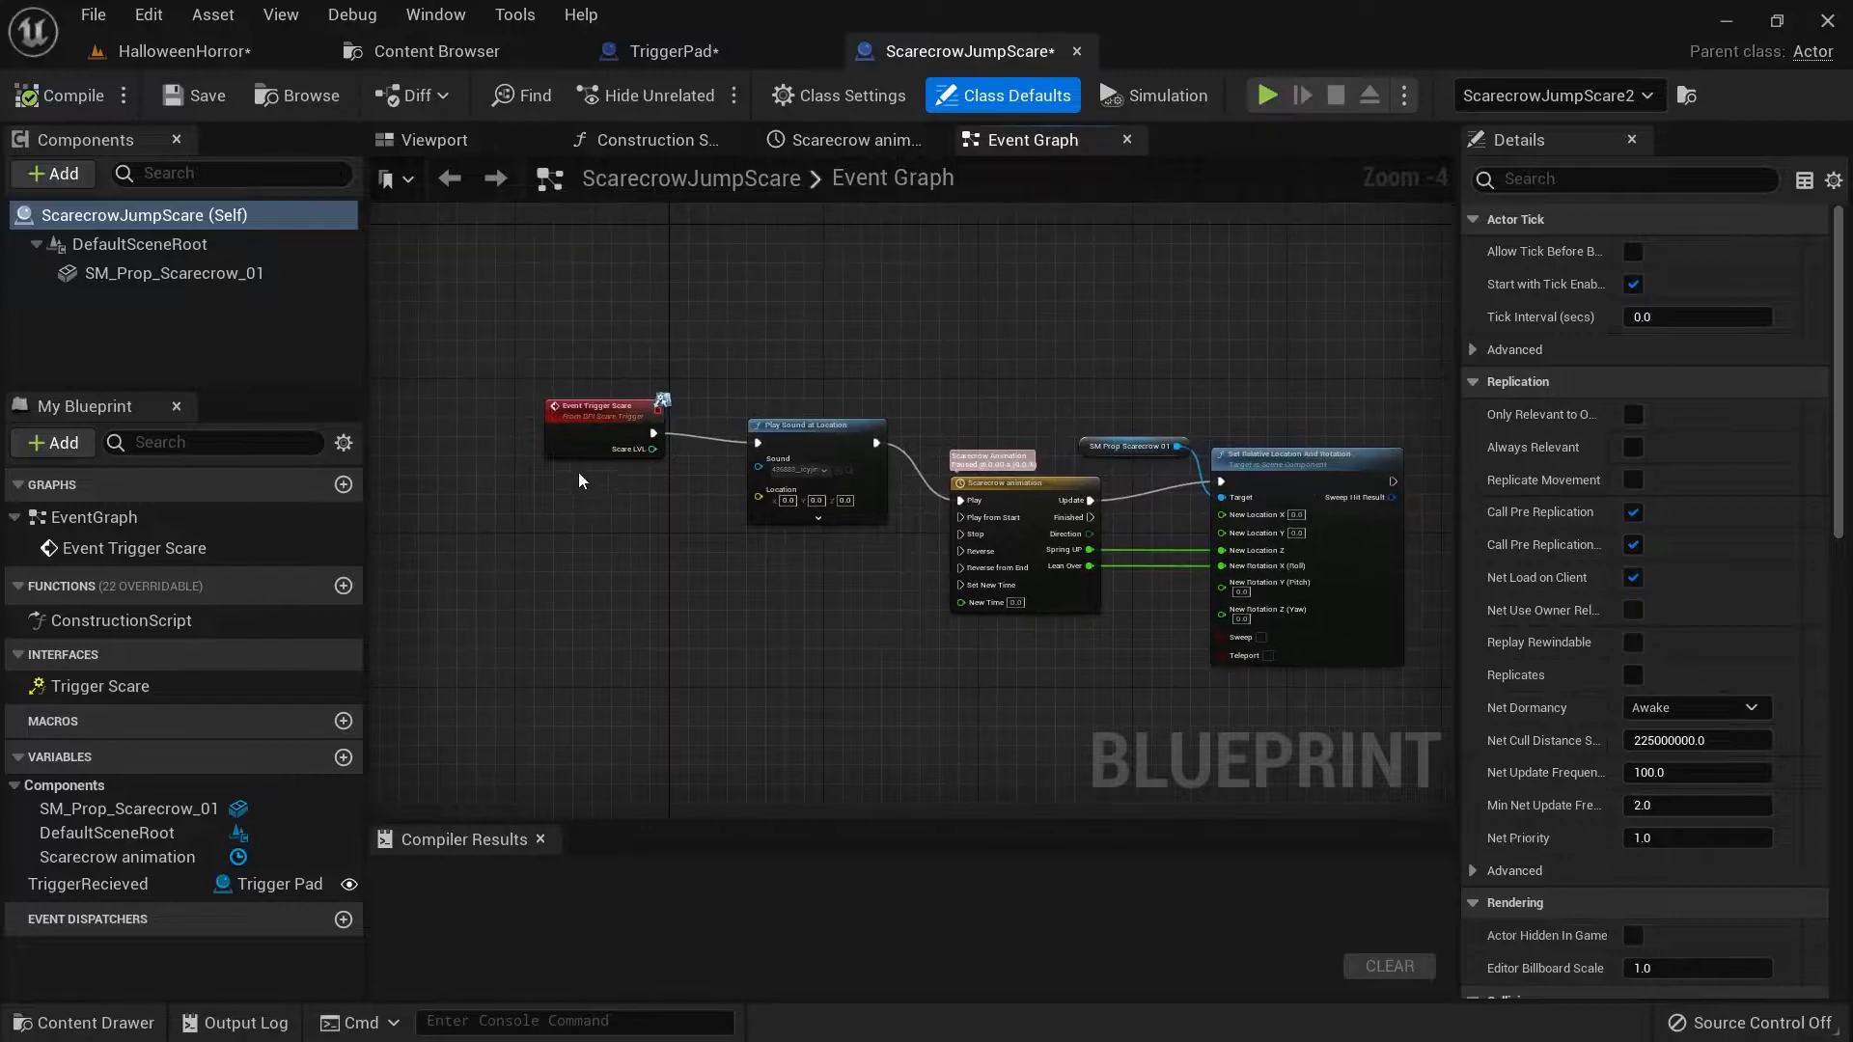
{"action": "scroll", "coordinate": [581, 477], "scroll_direction": "up", "scroll_amount": 4}
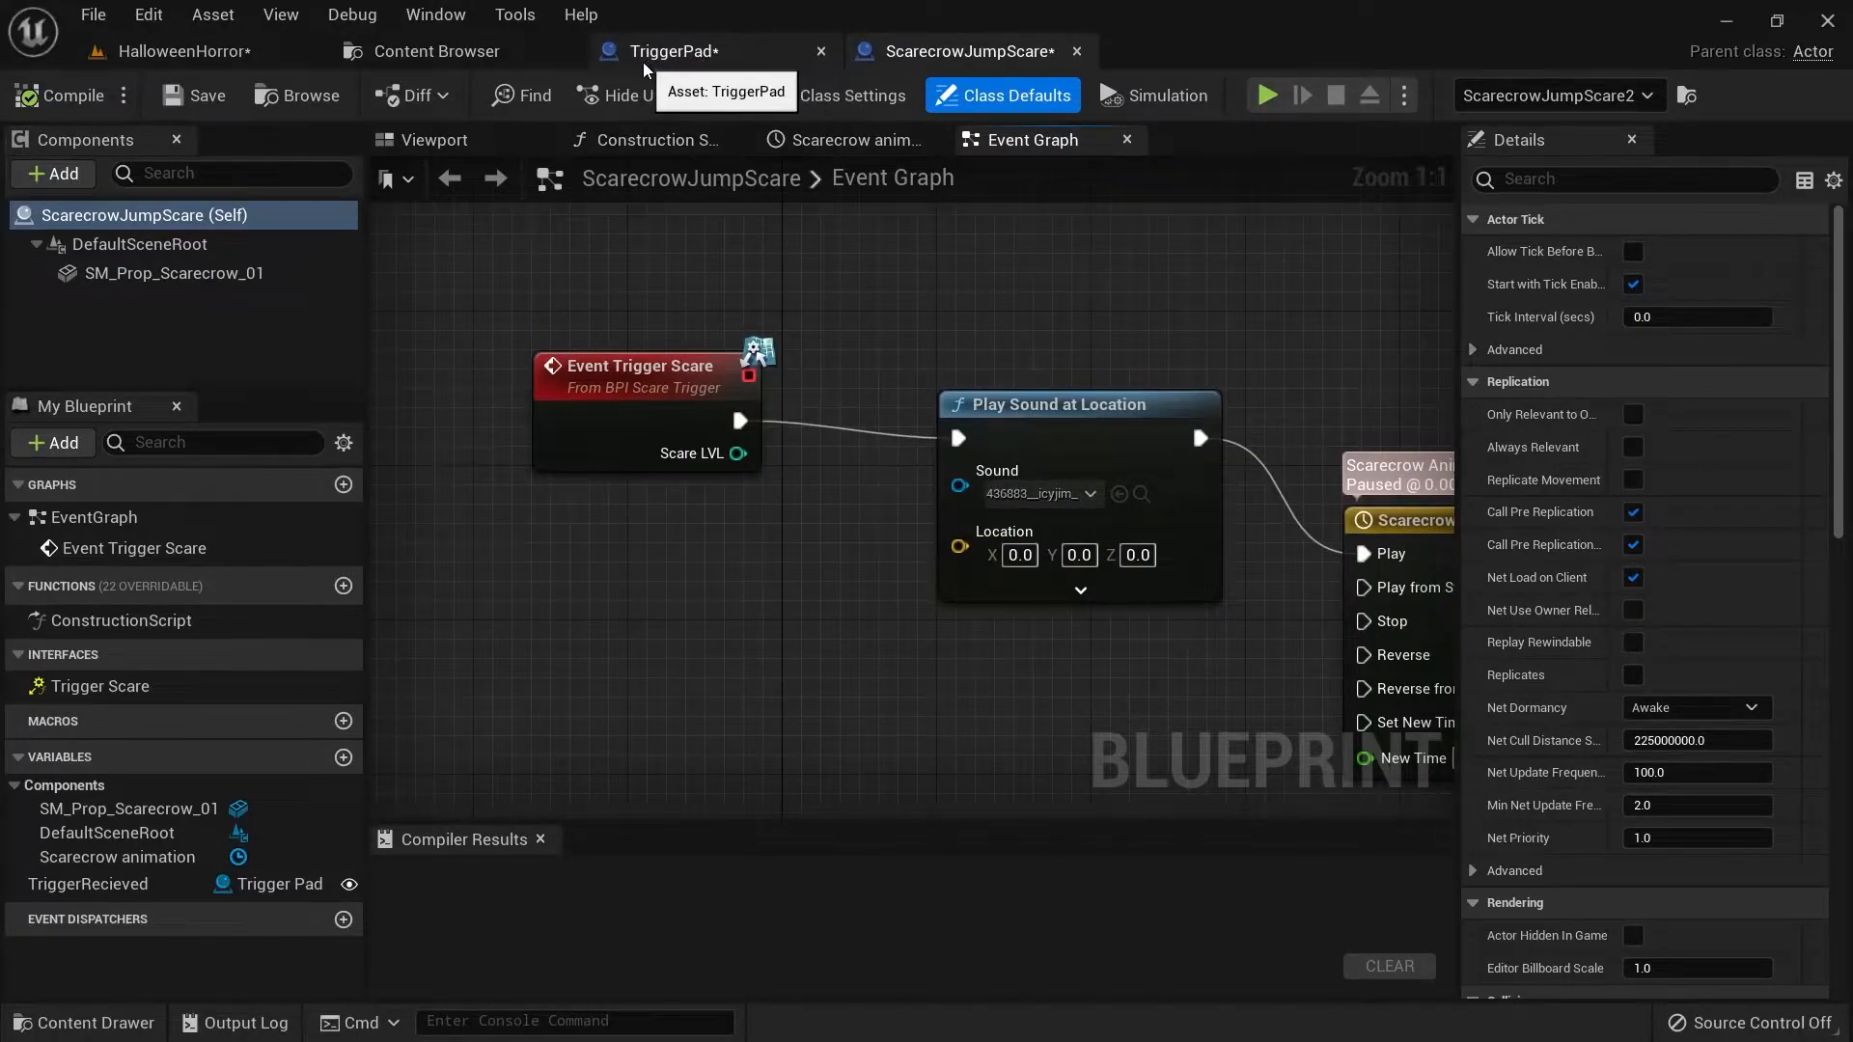
{"action": "left_click", "coordinate": [676, 51]}
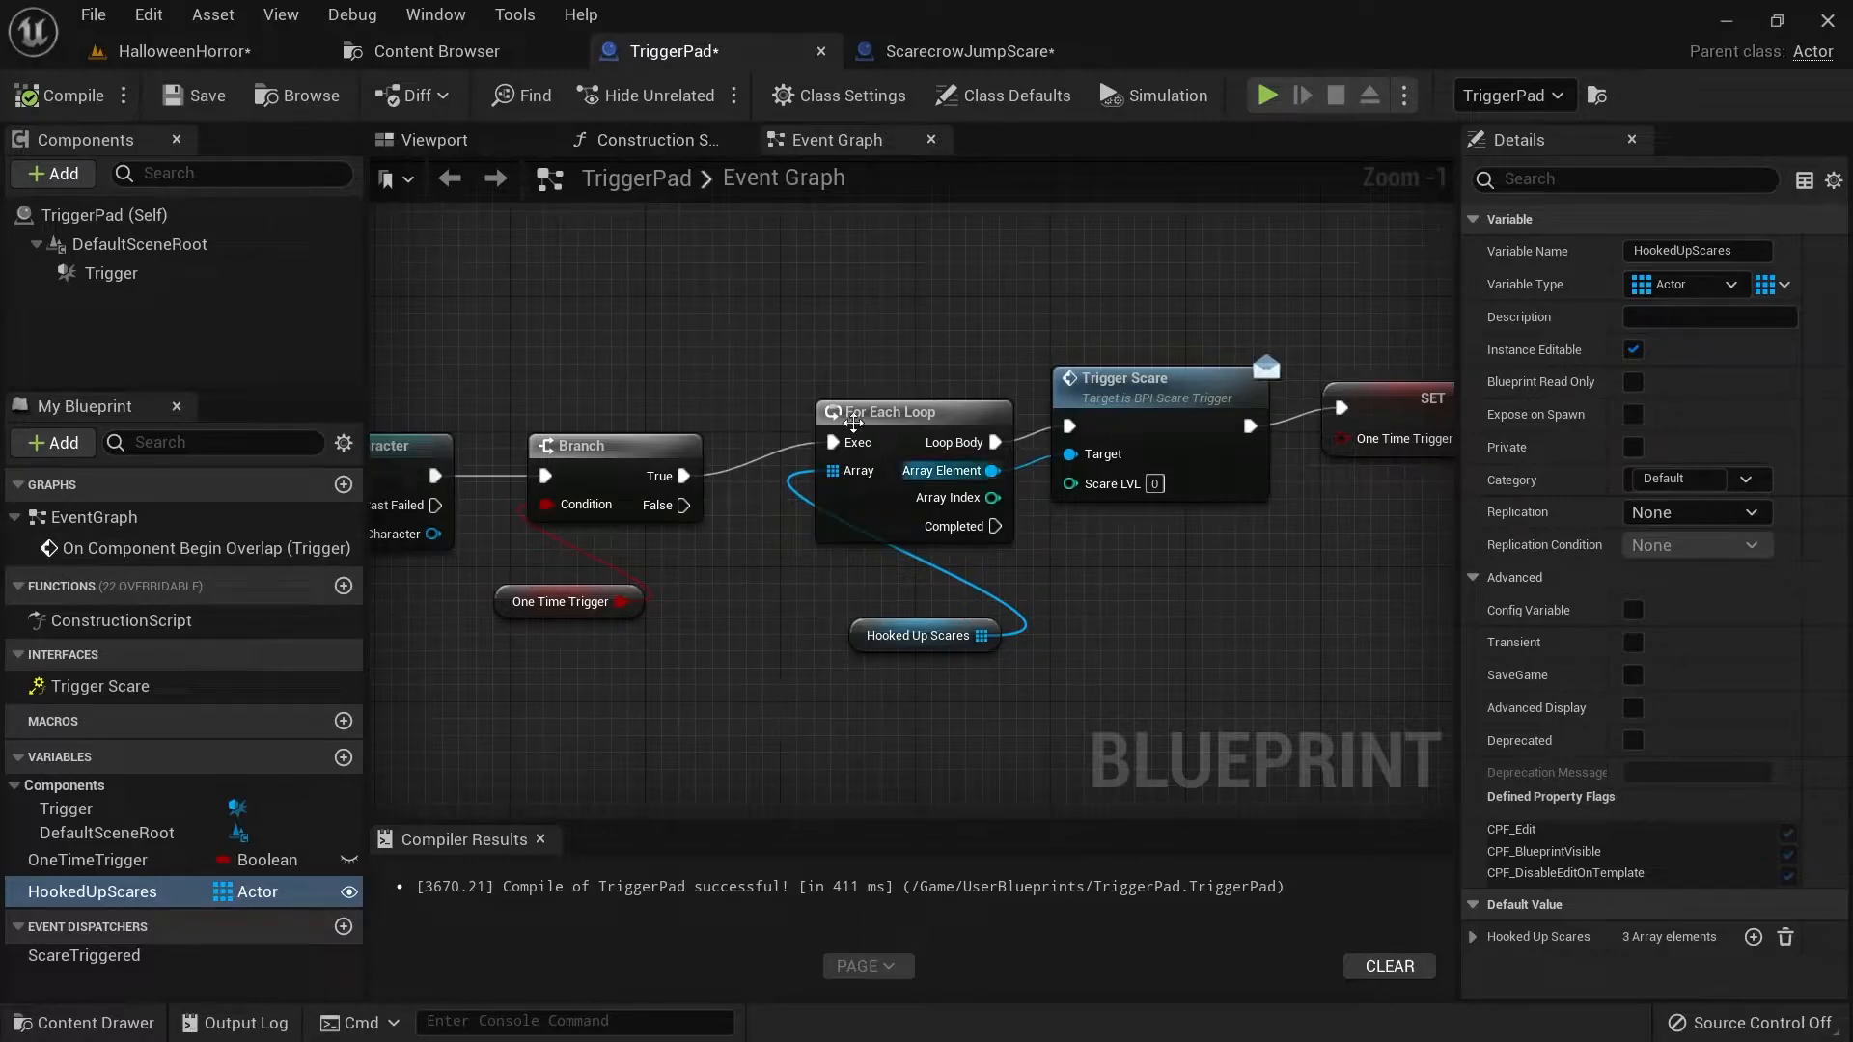
{"action": "left_click", "coordinate": [861, 97]}
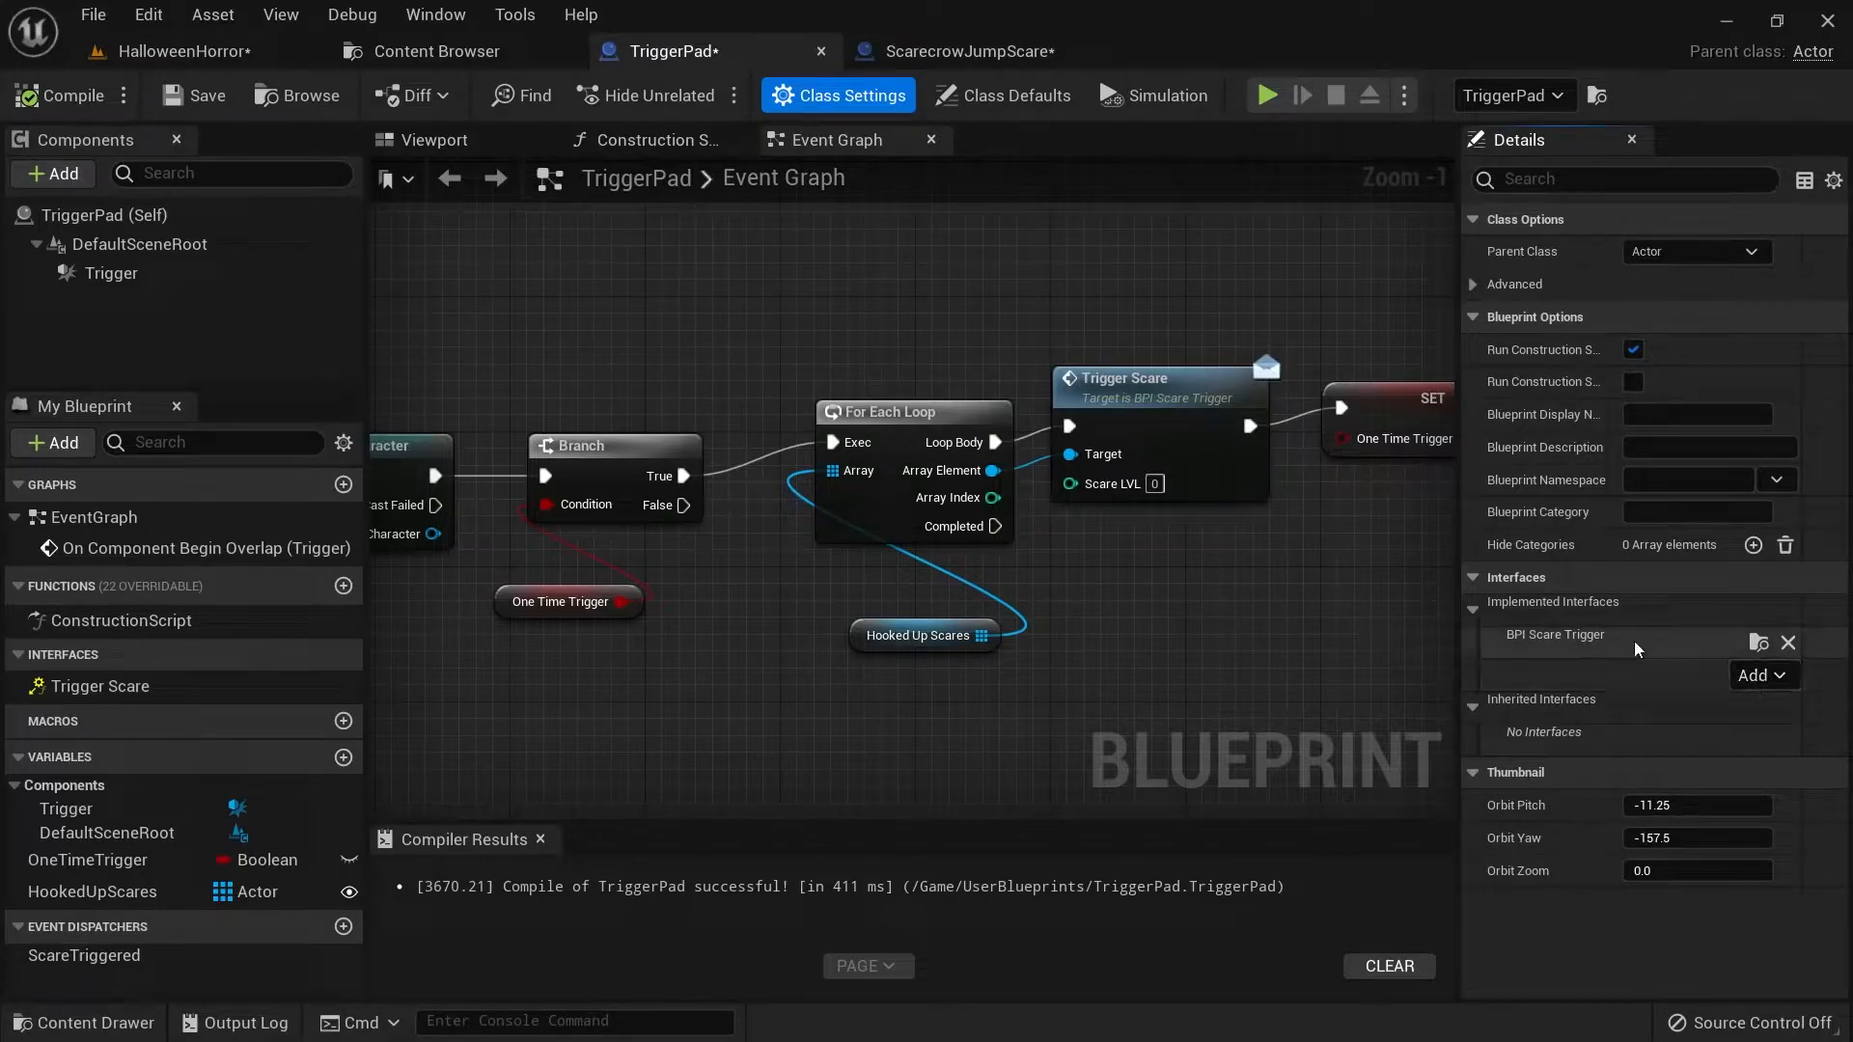
{"action": "left_click", "coordinate": [1776, 675]}
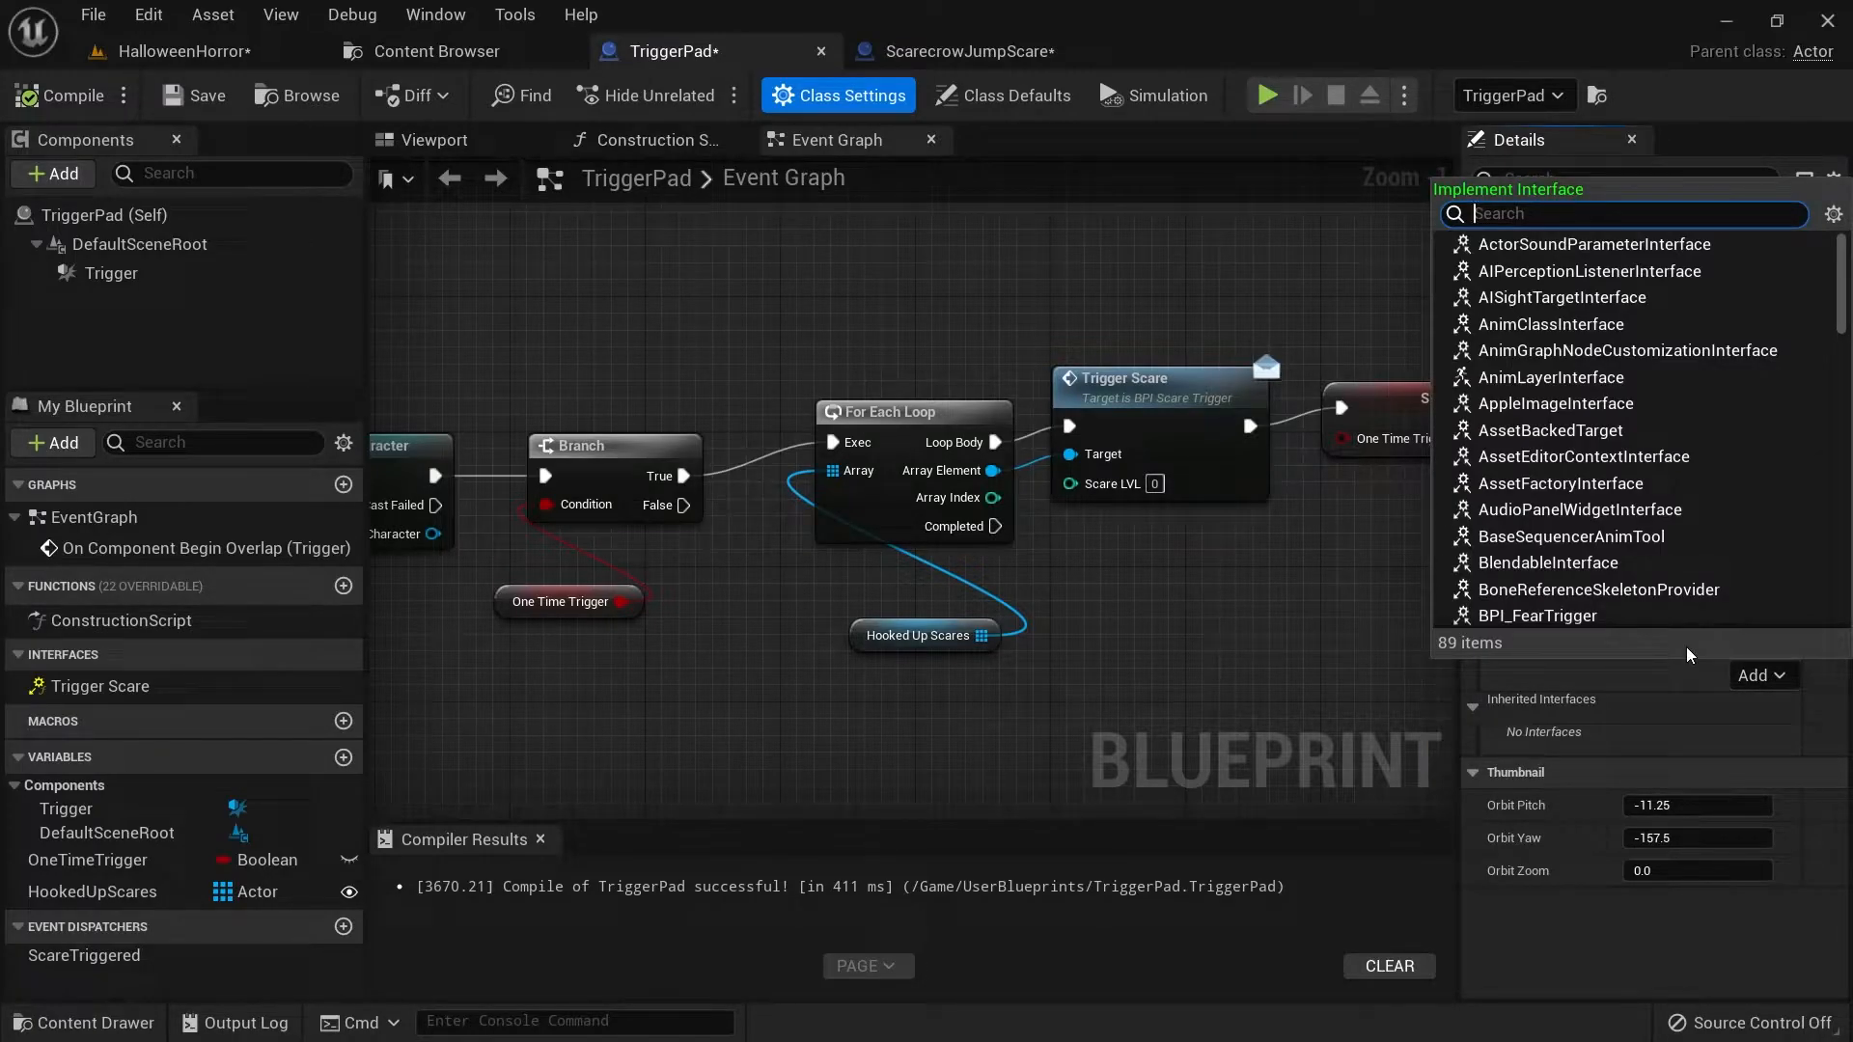
{"action": "type", "text": "feear"}
{"action": "key", "text": "BackSpace"}
{"action": "key", "text": "BackSpace"}
{"action": "key", "text": "BackSpace"}
{"action": "type", "text": "ar"}
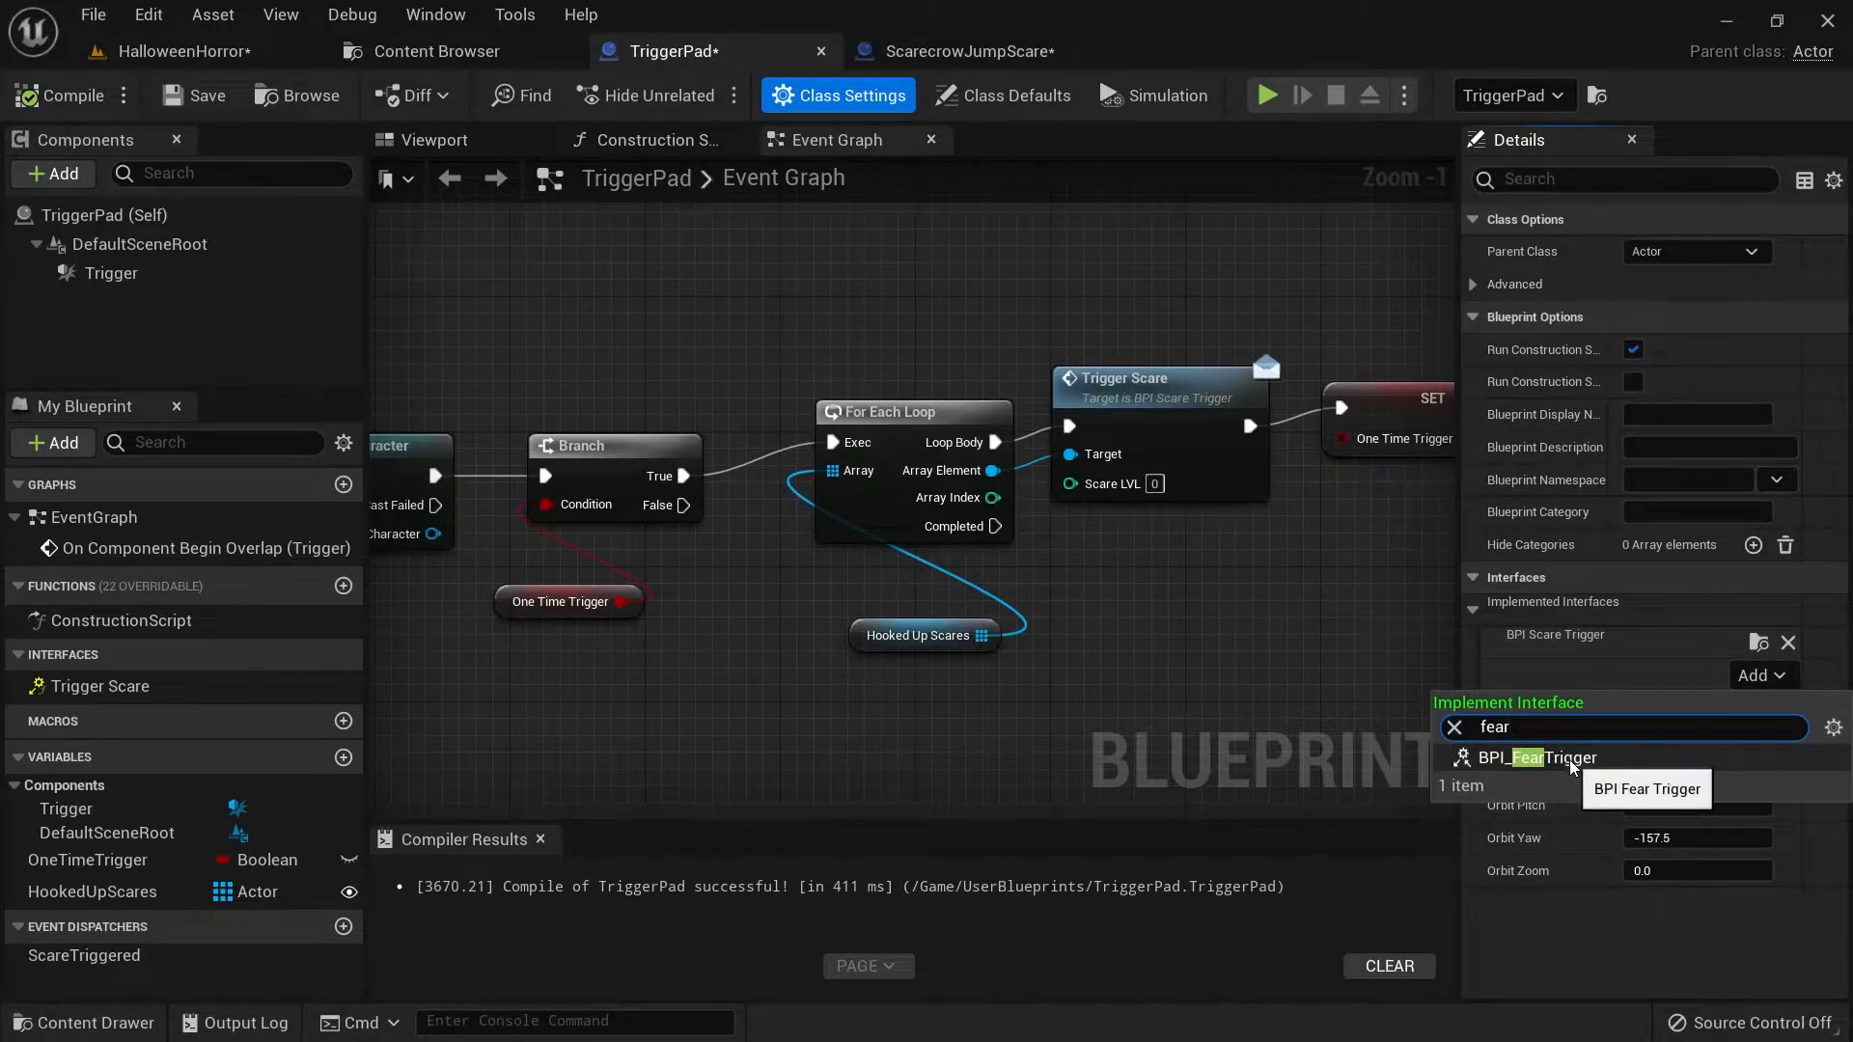
{"action": "left_click", "coordinate": [1539, 758]}
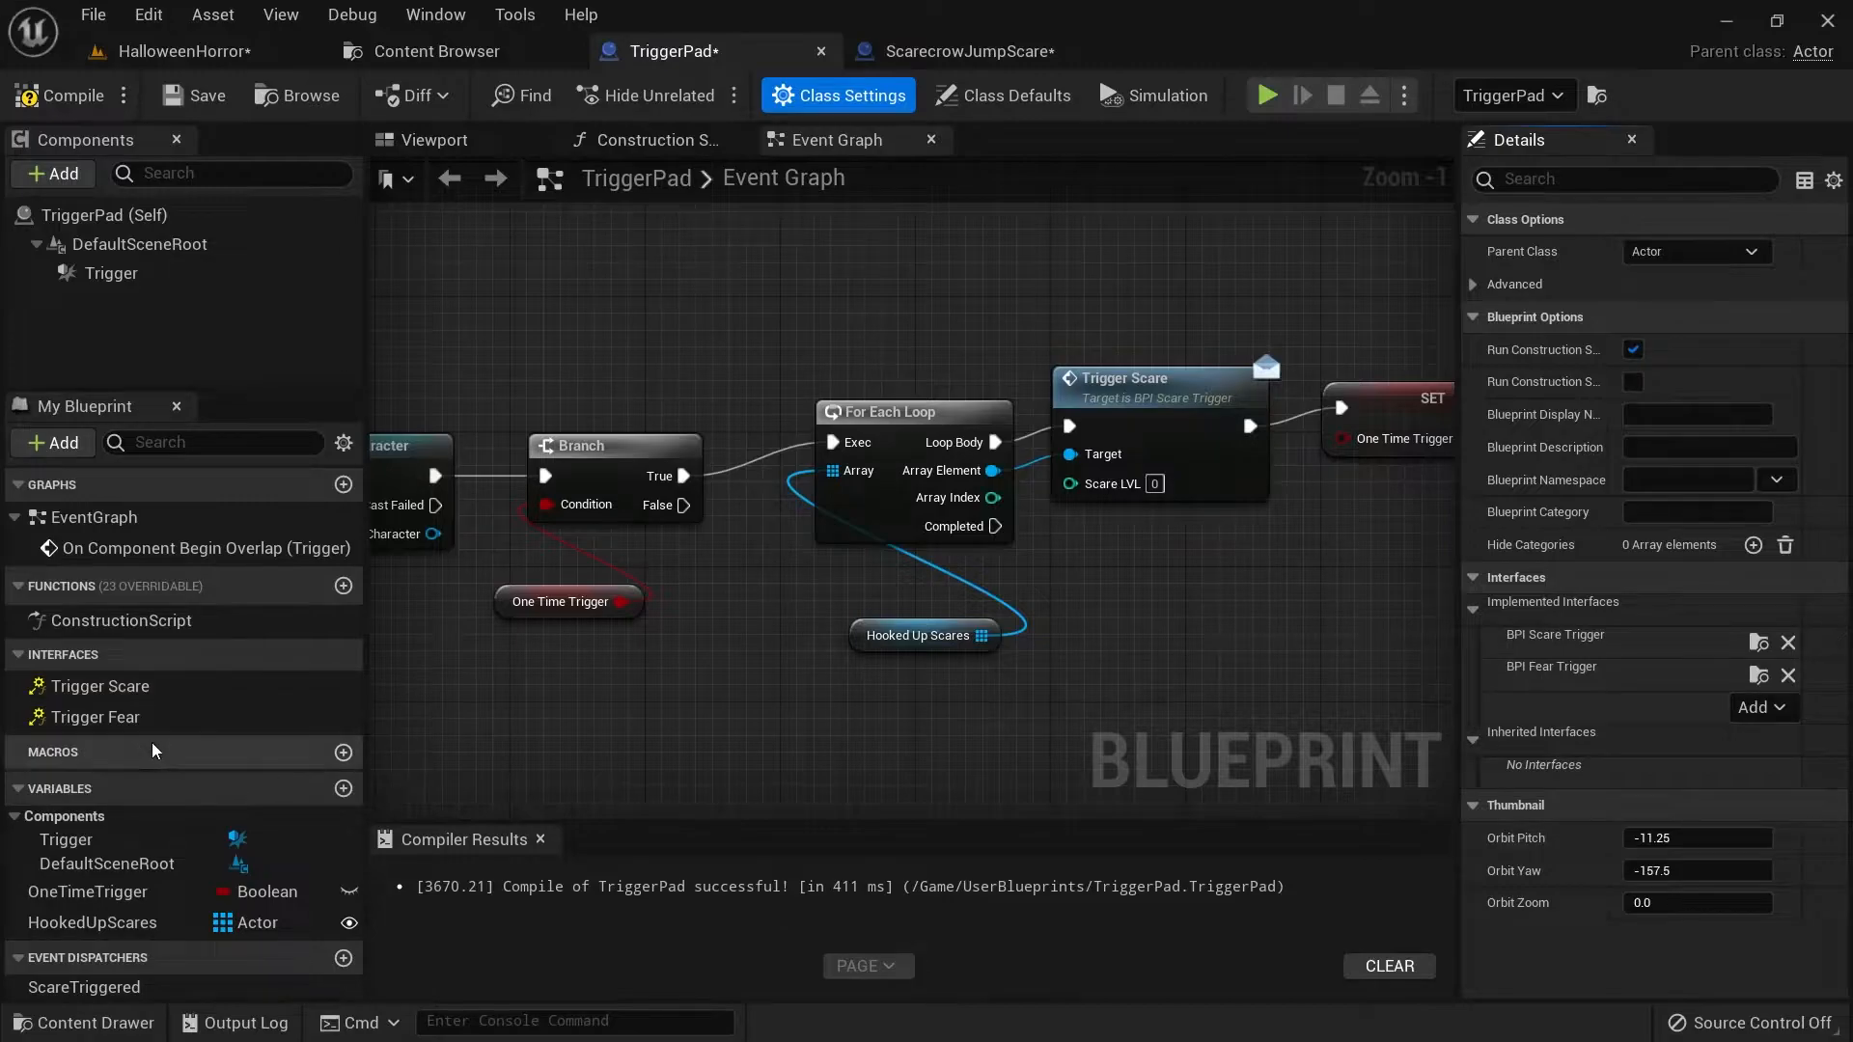
Move the SET One Time Trigger and Trigger Scare nodes farther from the For Each Loop.
{"action": "right_click_drag", "start_coordinate": [1361, 407], "coordinate": [1103, 439]}
{"action": "left_click_drag", "start_coordinate": [1103, 439], "coordinate": [1341, 388]}
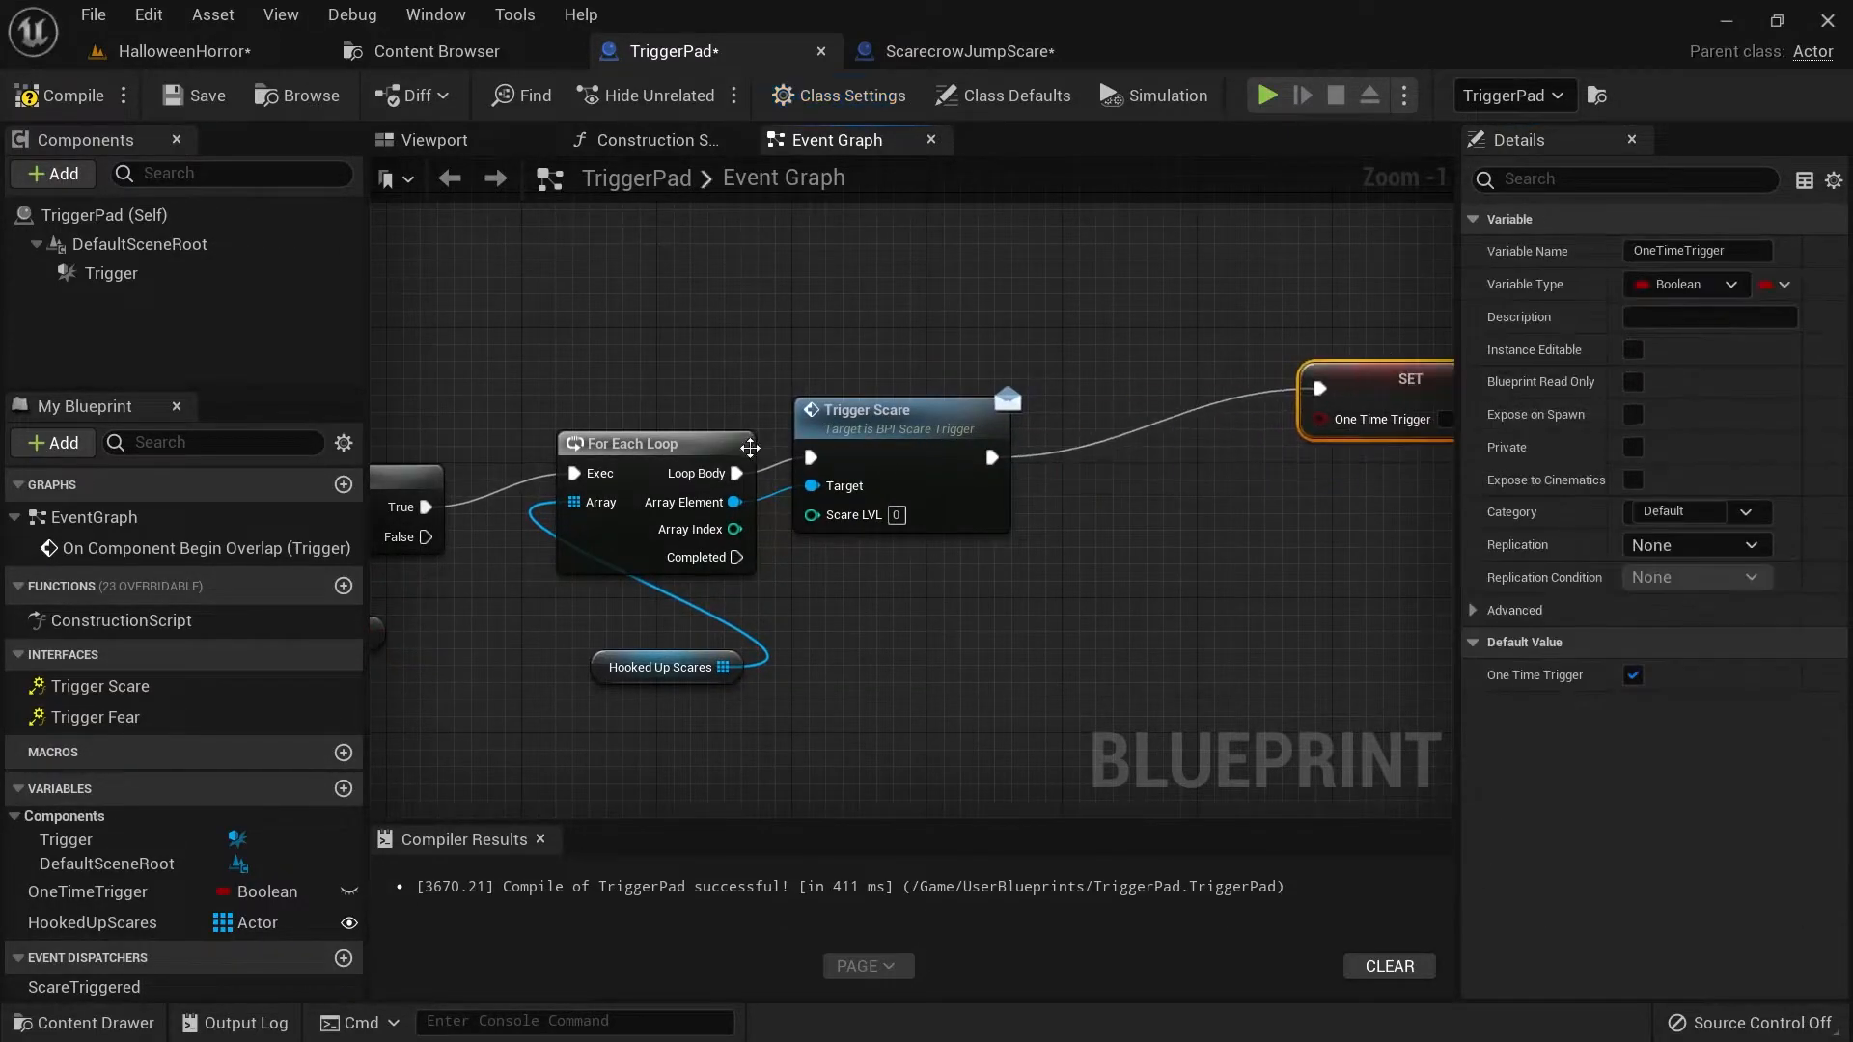
{"action": "left_click_drag", "start_coordinate": [883, 415], "coordinate": [982, 397]}
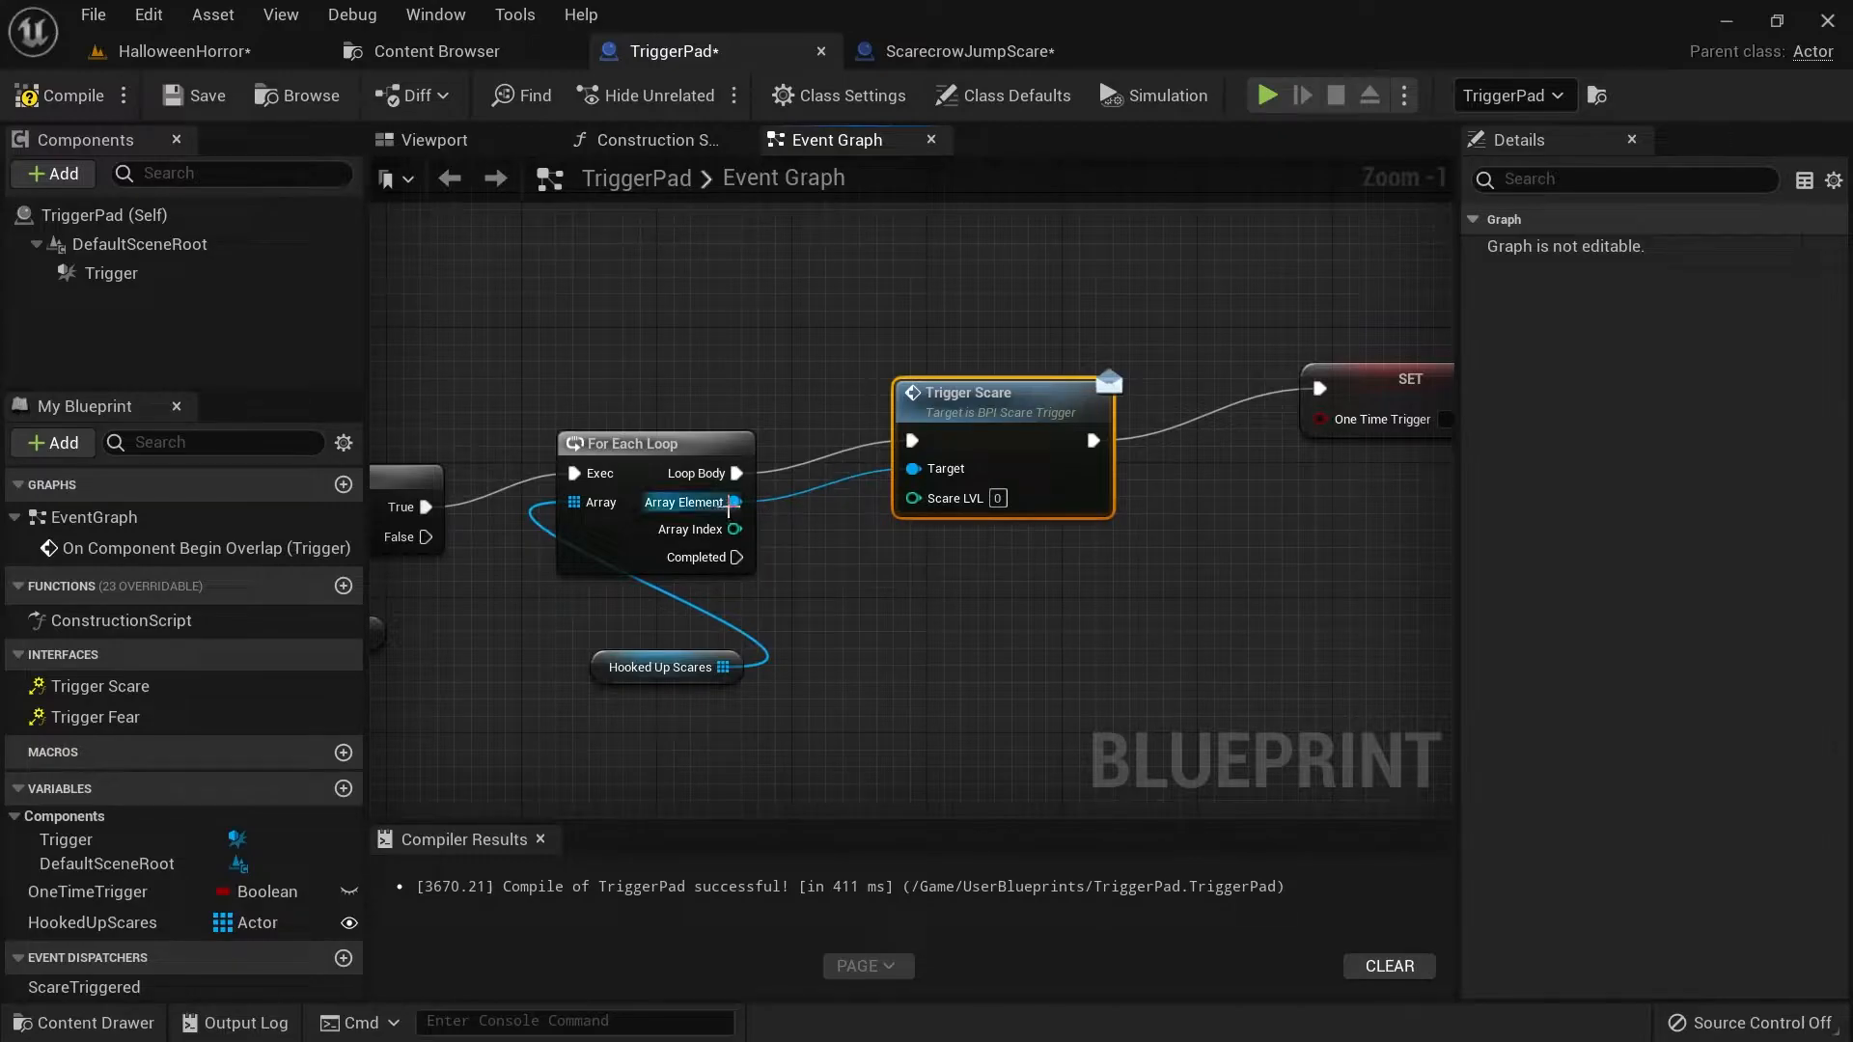
{"action": "left_click_drag", "start_coordinate": [734, 501], "coordinate": [883, 596]}
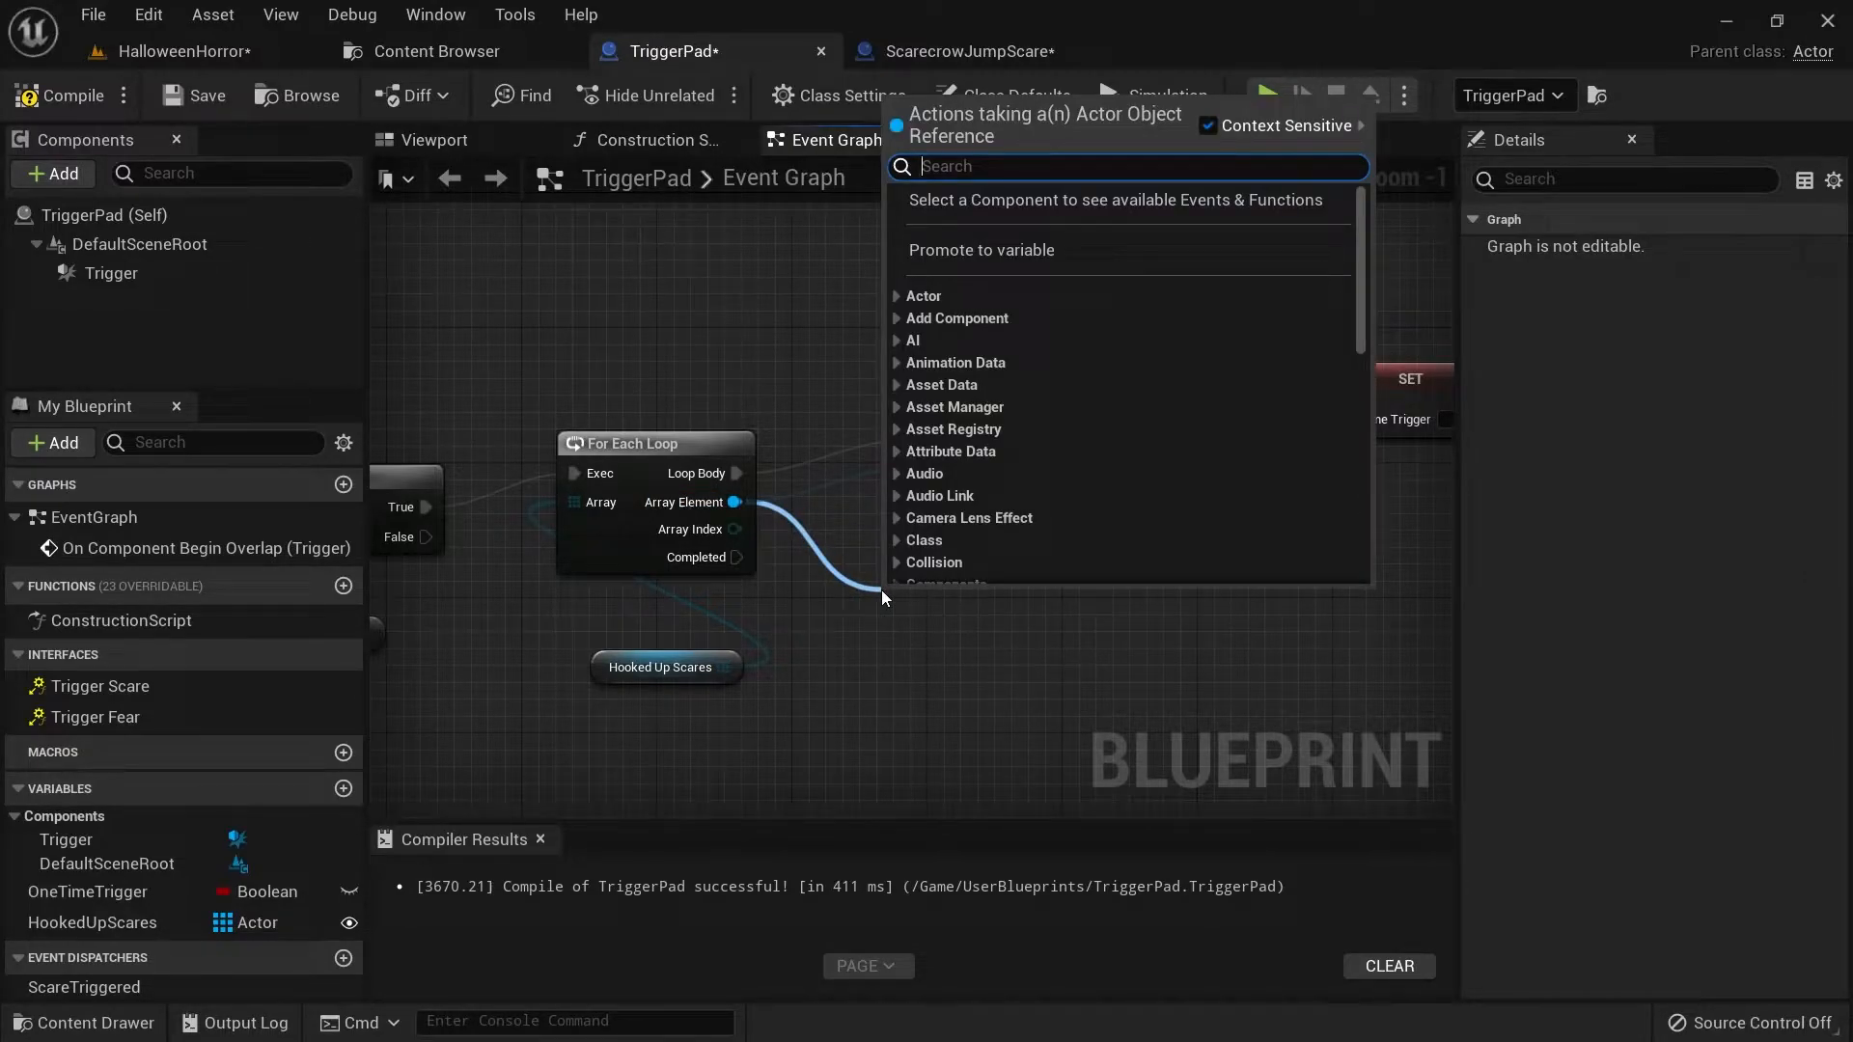
{"action": "type", "text": "trigger fea"}
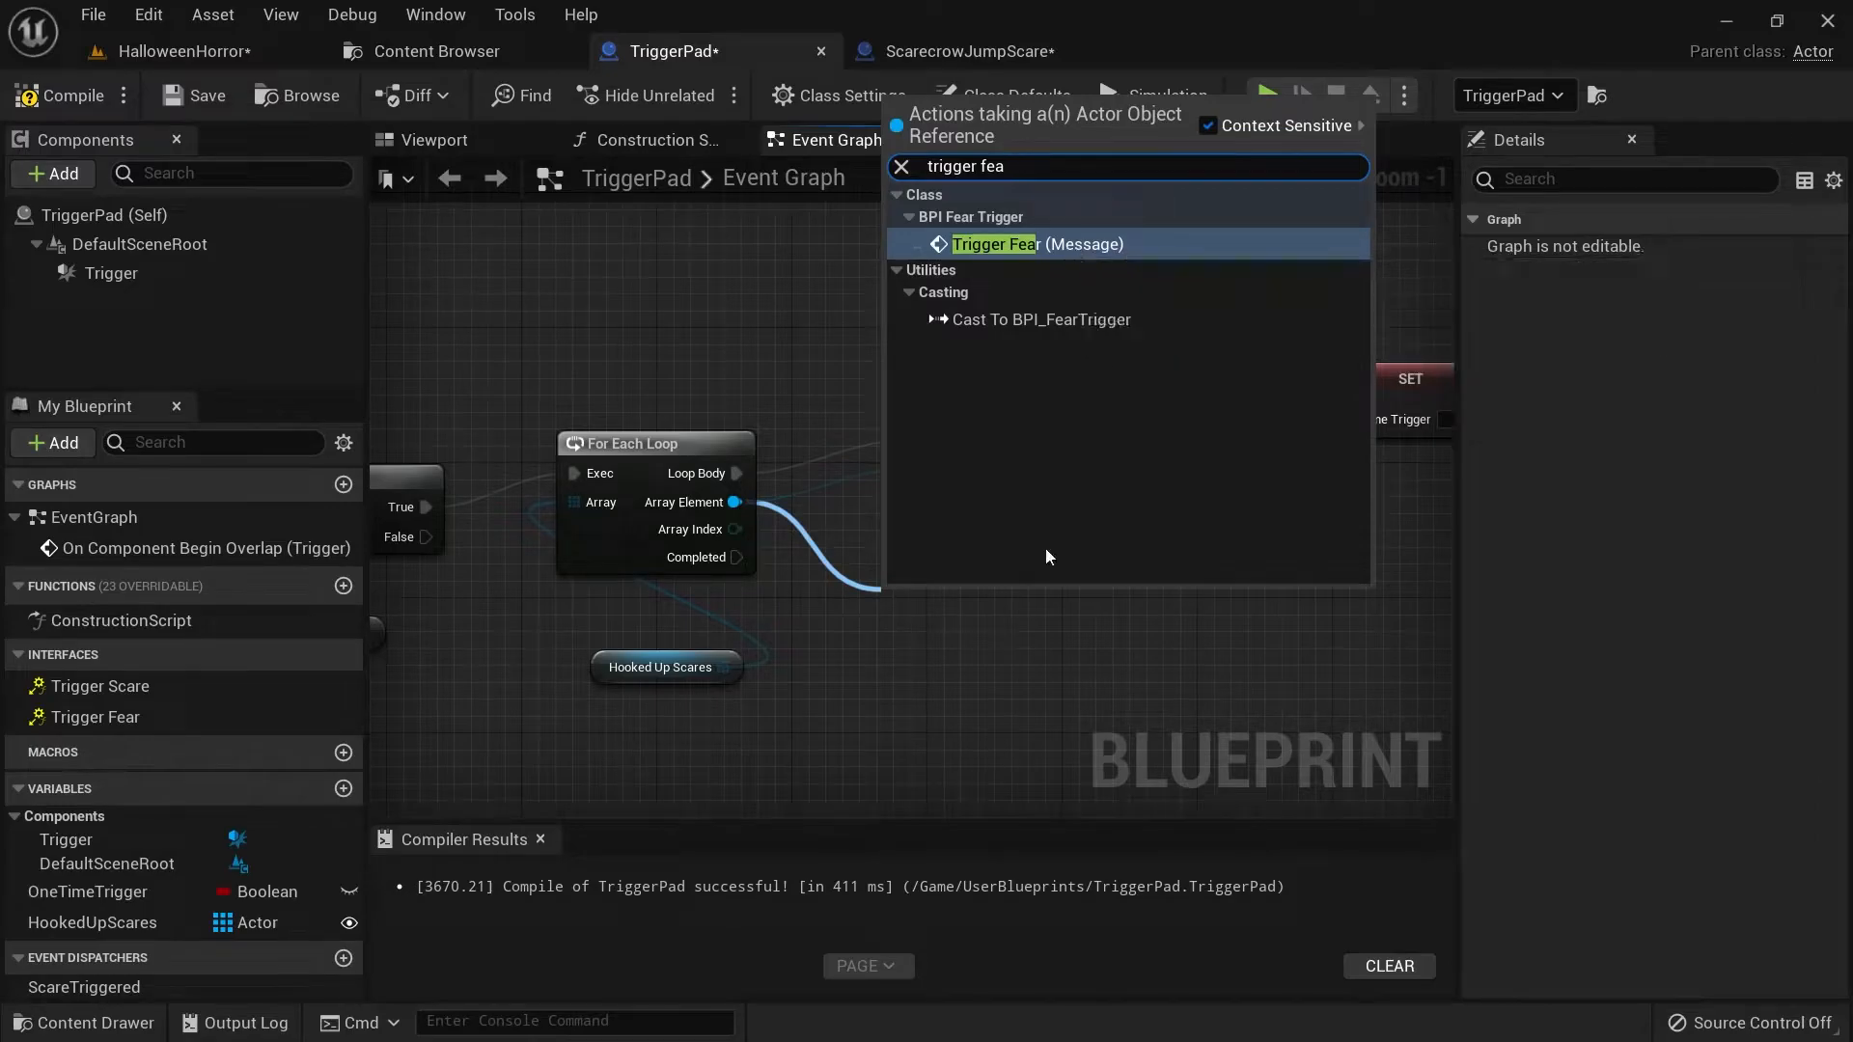
{"action": "key", "text": "Return"}
{"action": "right_click", "coordinate": [990, 631]}
{"action": "type", "text": "tr"}
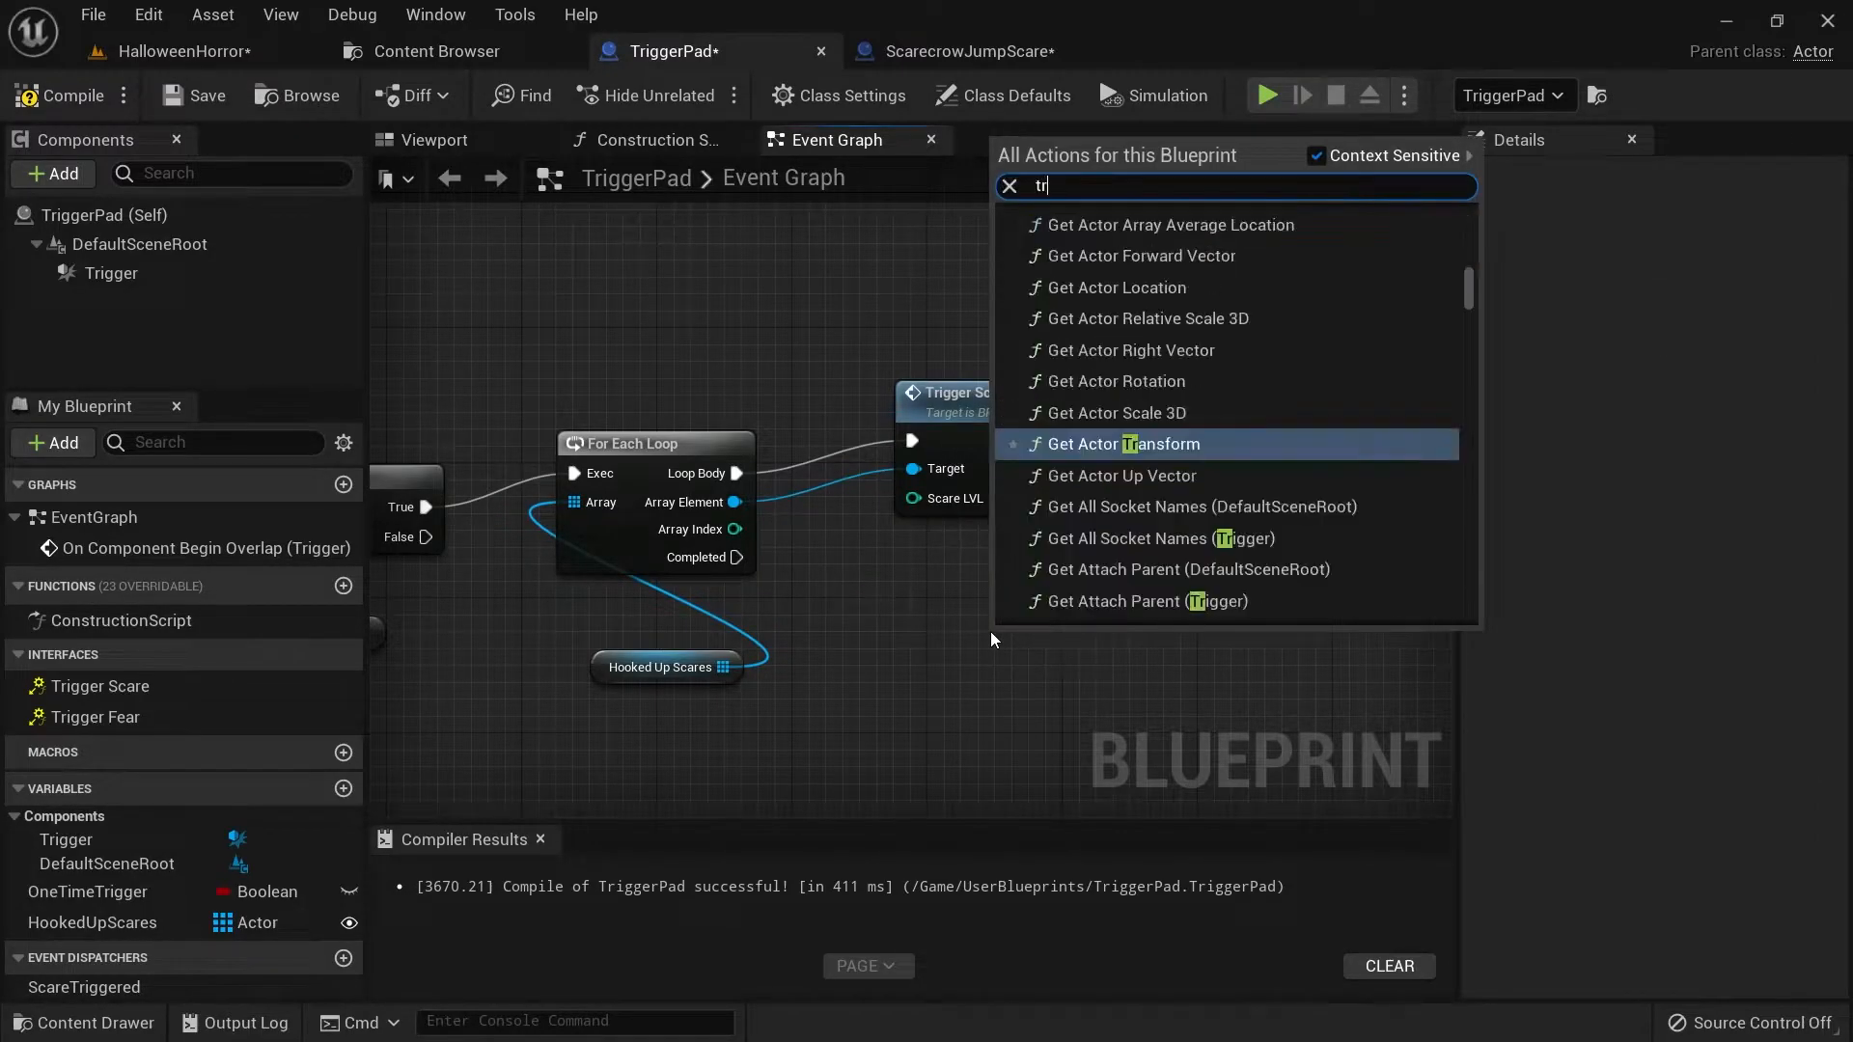
{"action": "type", "text": "igger"}
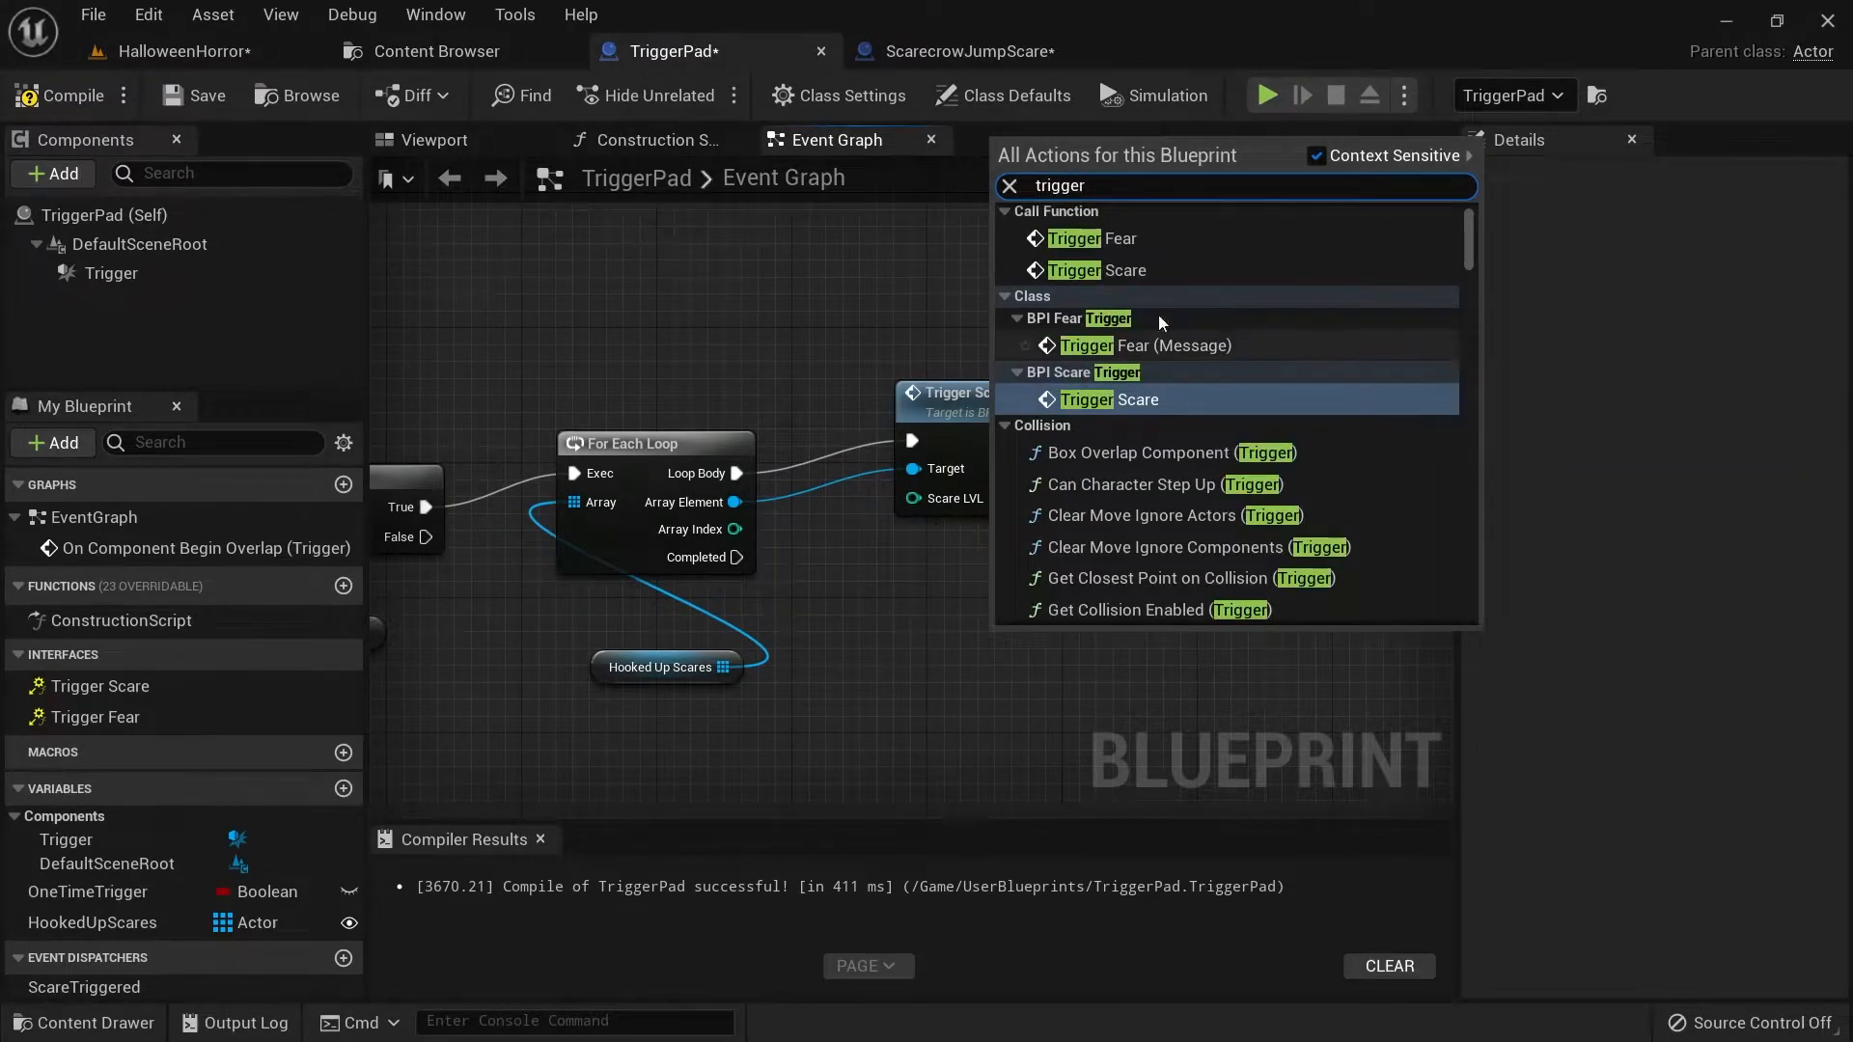
{"action": "left_click", "coordinate": [1131, 239]}
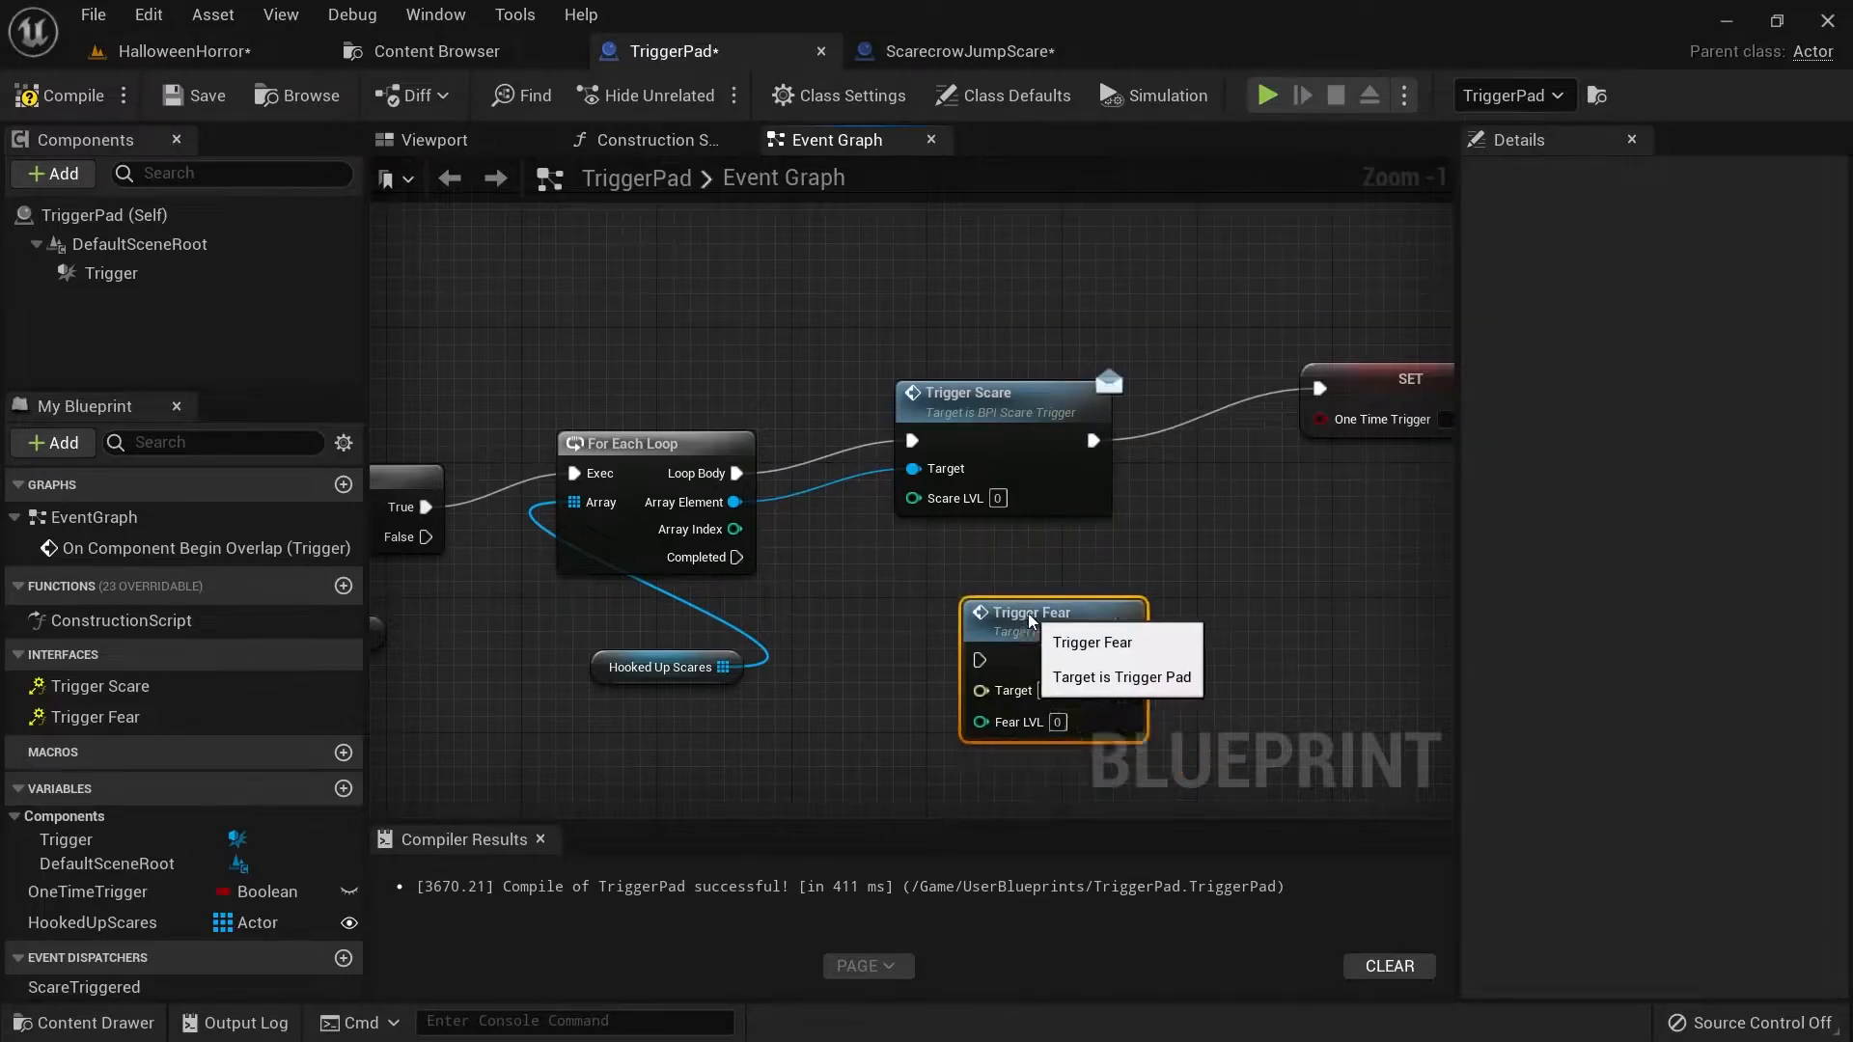
{"action": "left_click_drag", "start_coordinate": [1057, 711], "coordinate": [1006, 659]}
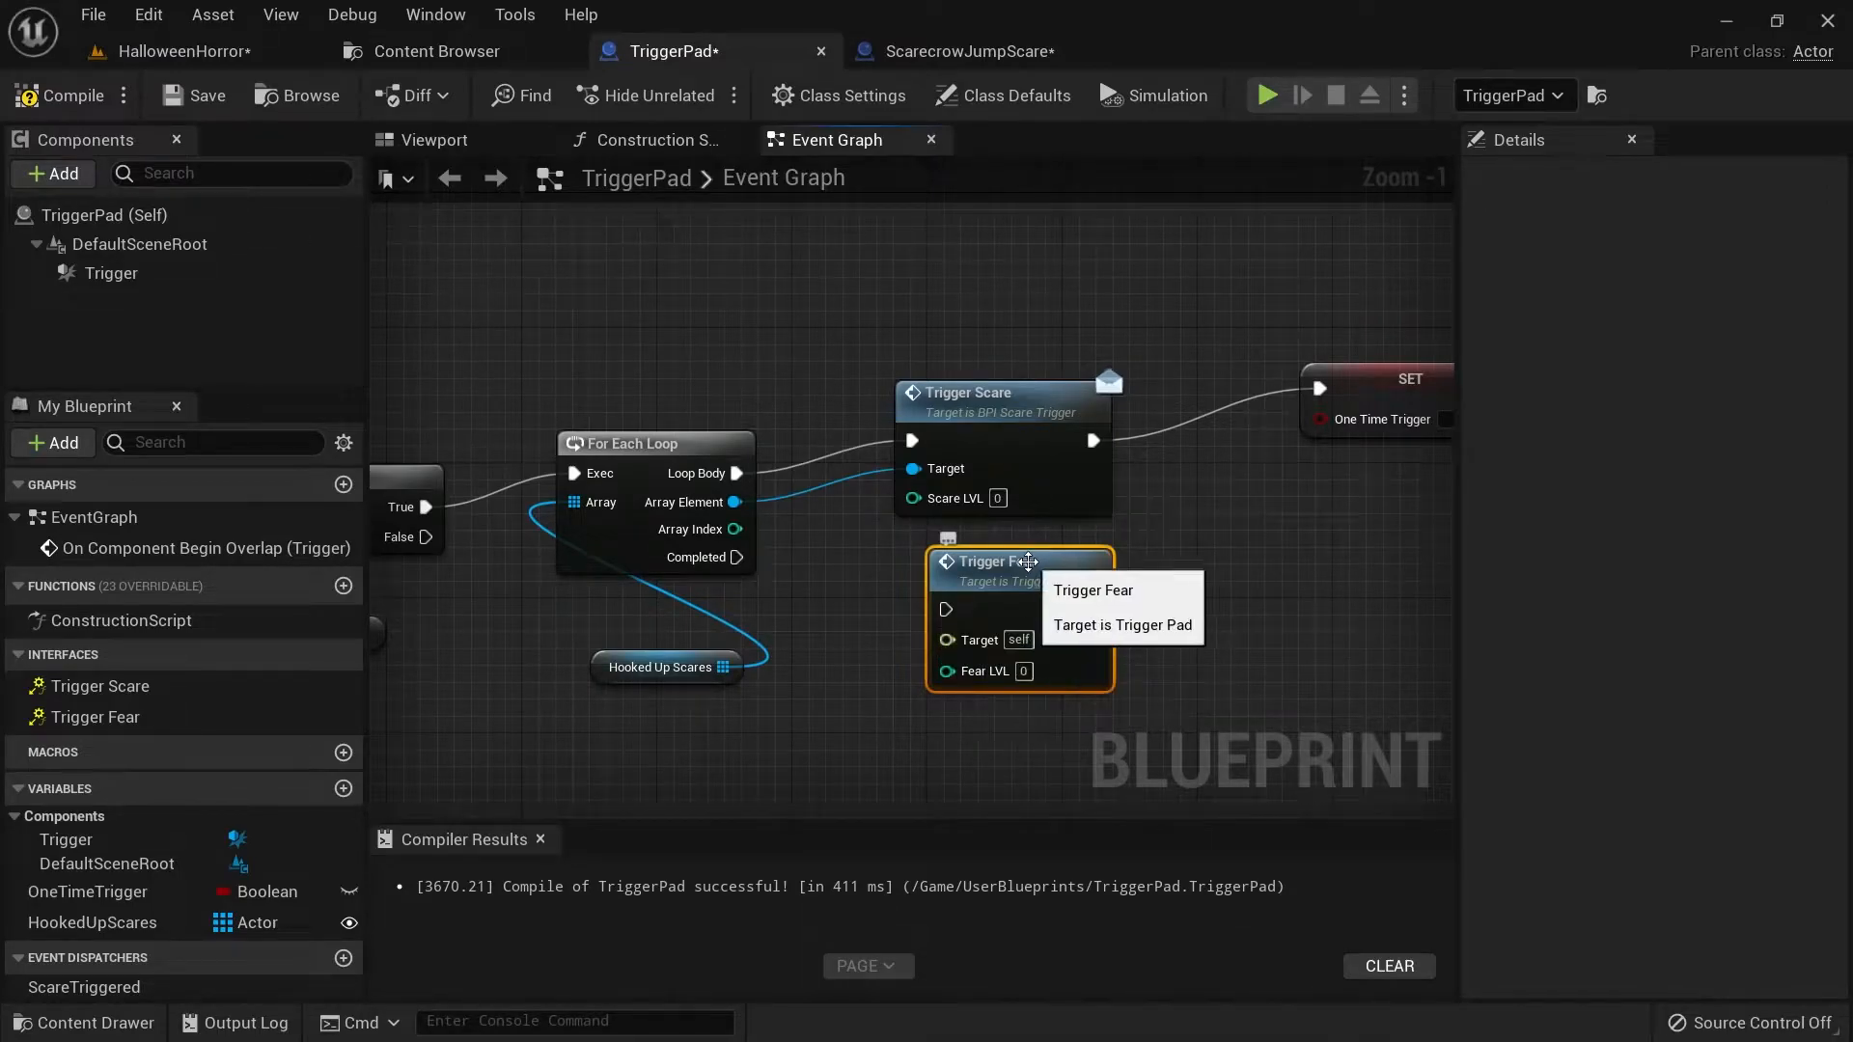
{"action": "left_click_drag", "start_coordinate": [1024, 592], "coordinate": [1193, 609]}
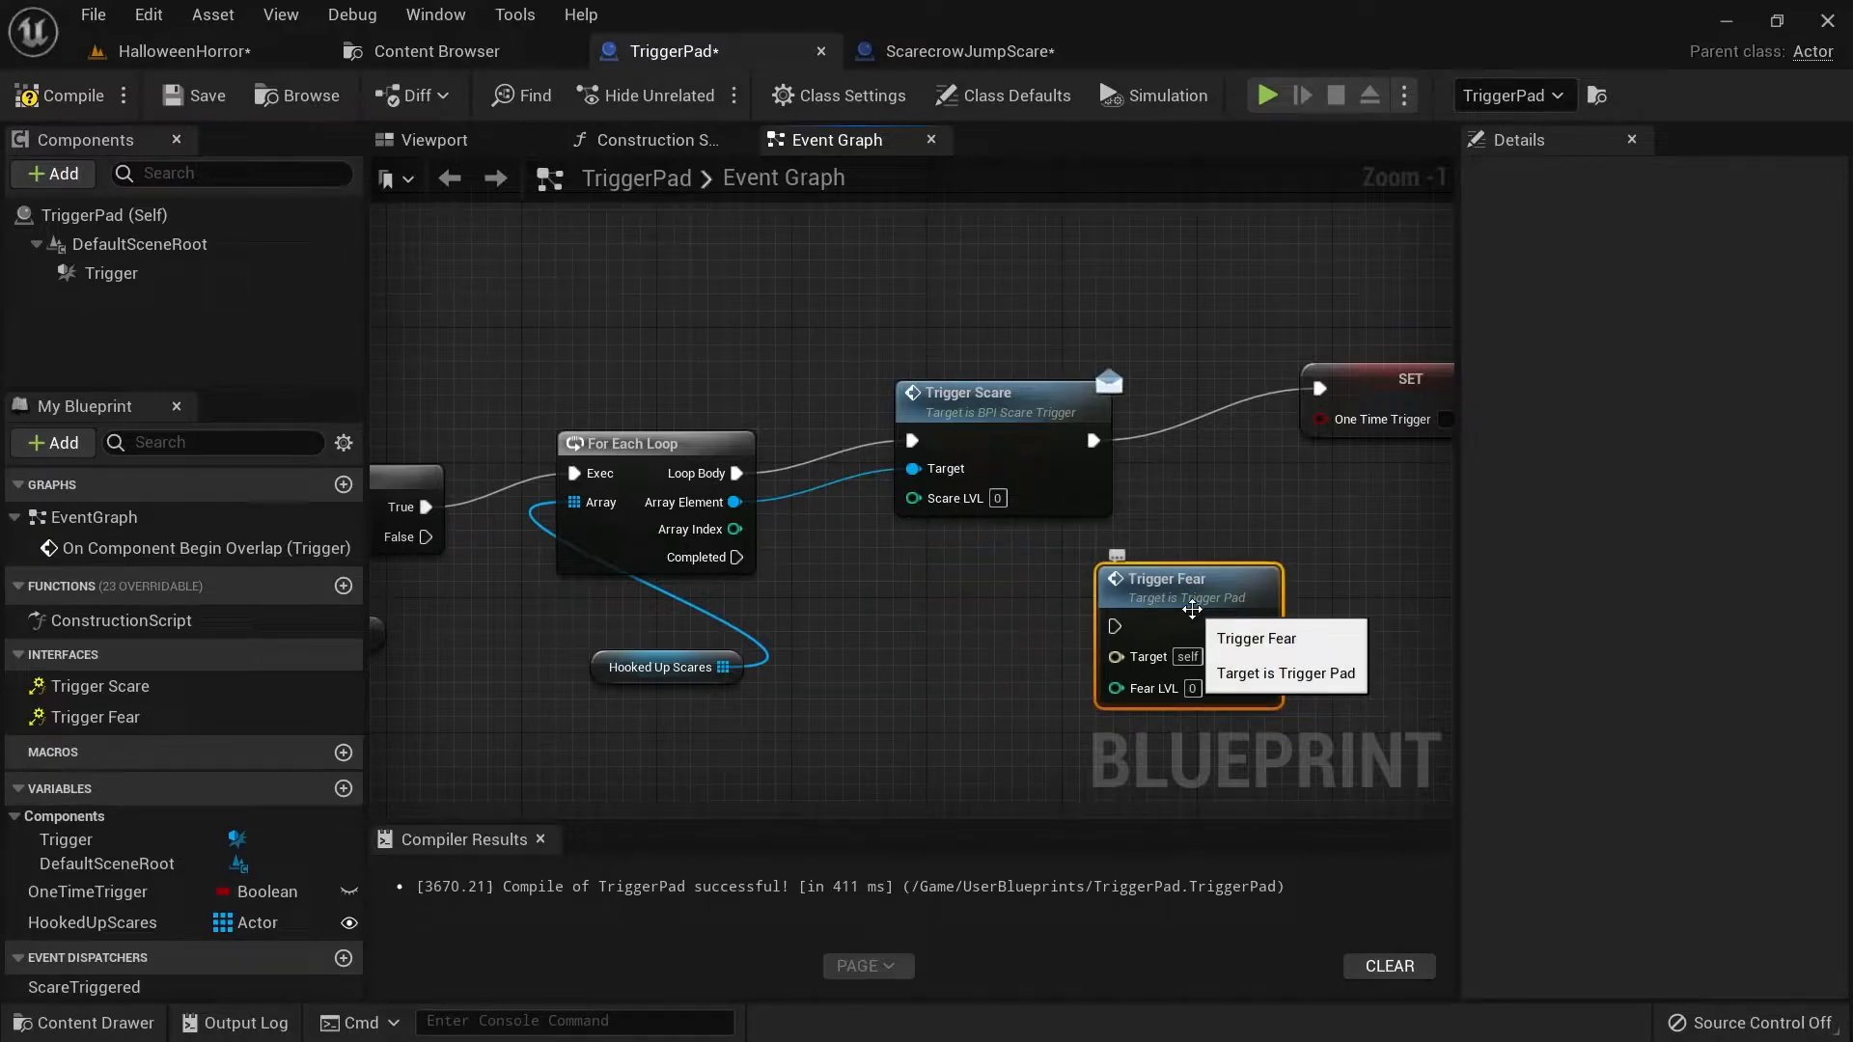
{"action": "key", "text": "Delete"}
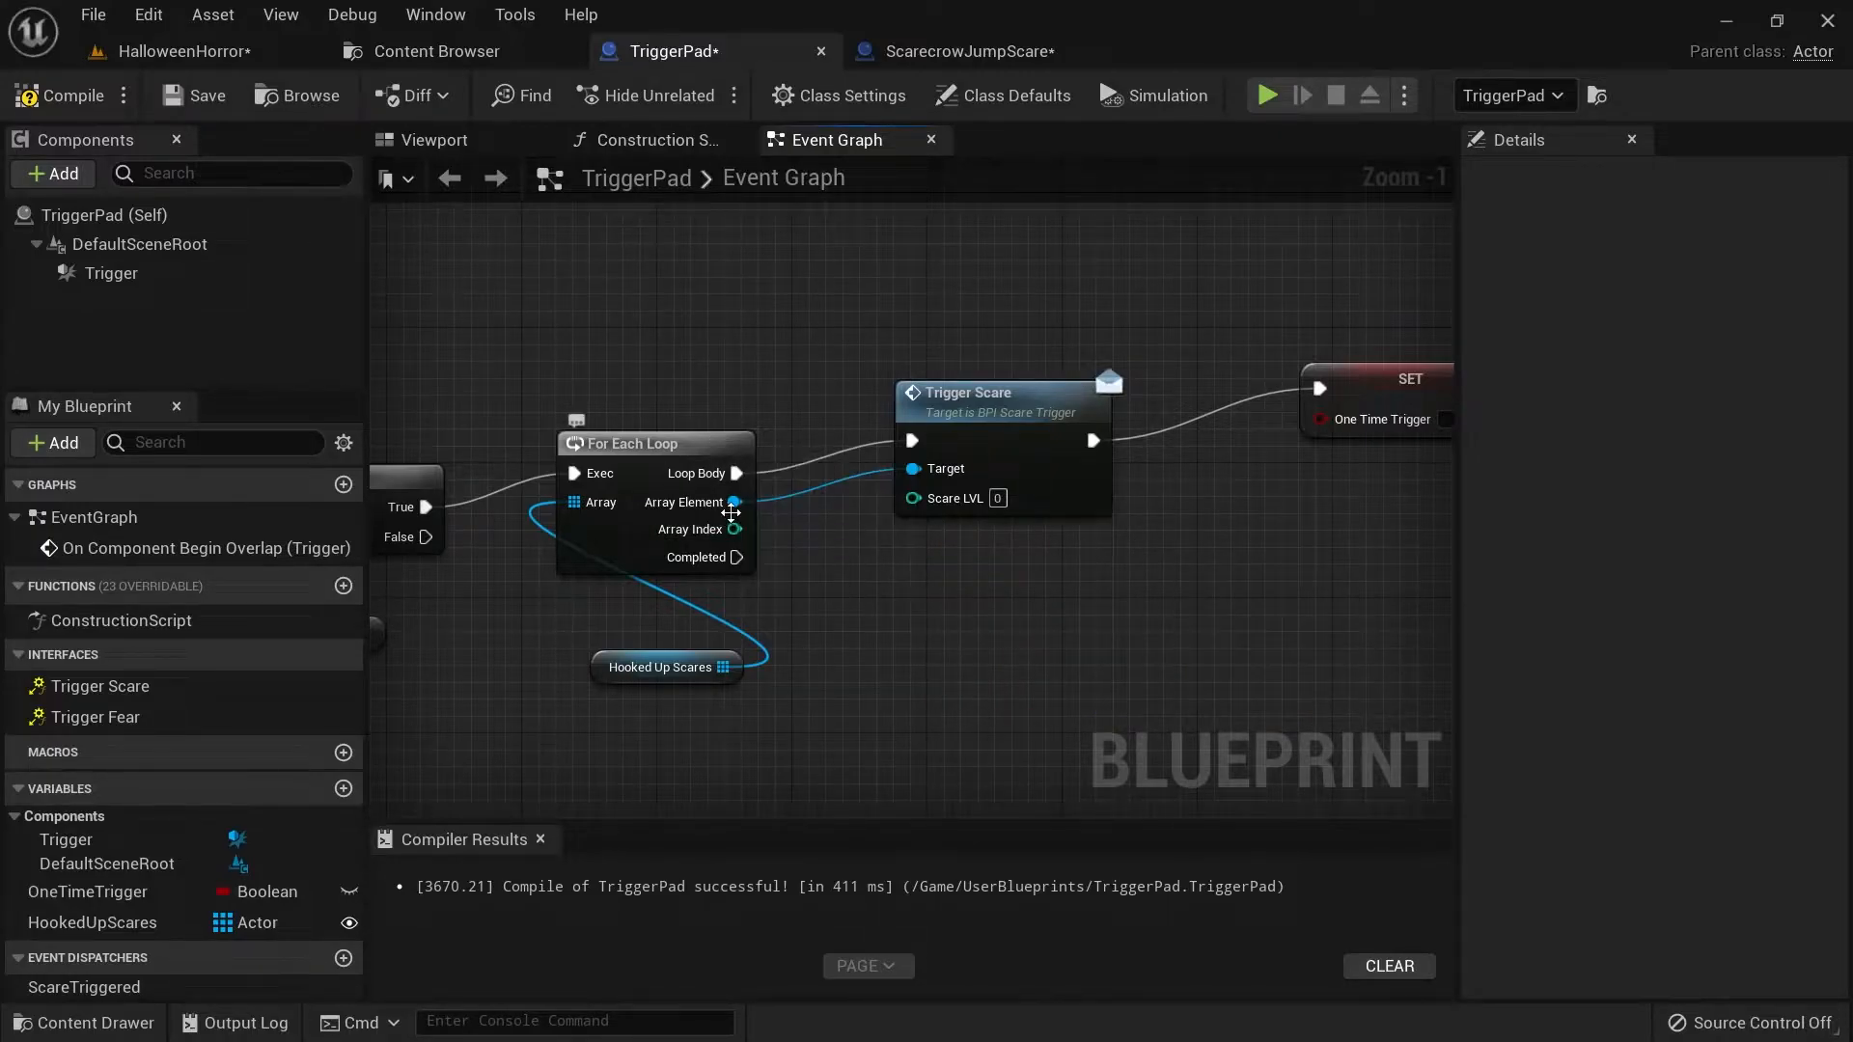
Add a Trigger Fear message call targeting the For Each Loop's Array Element and execute it from Loop Body.
{"action": "left_click_drag", "start_coordinate": [734, 504], "coordinate": [924, 594]}
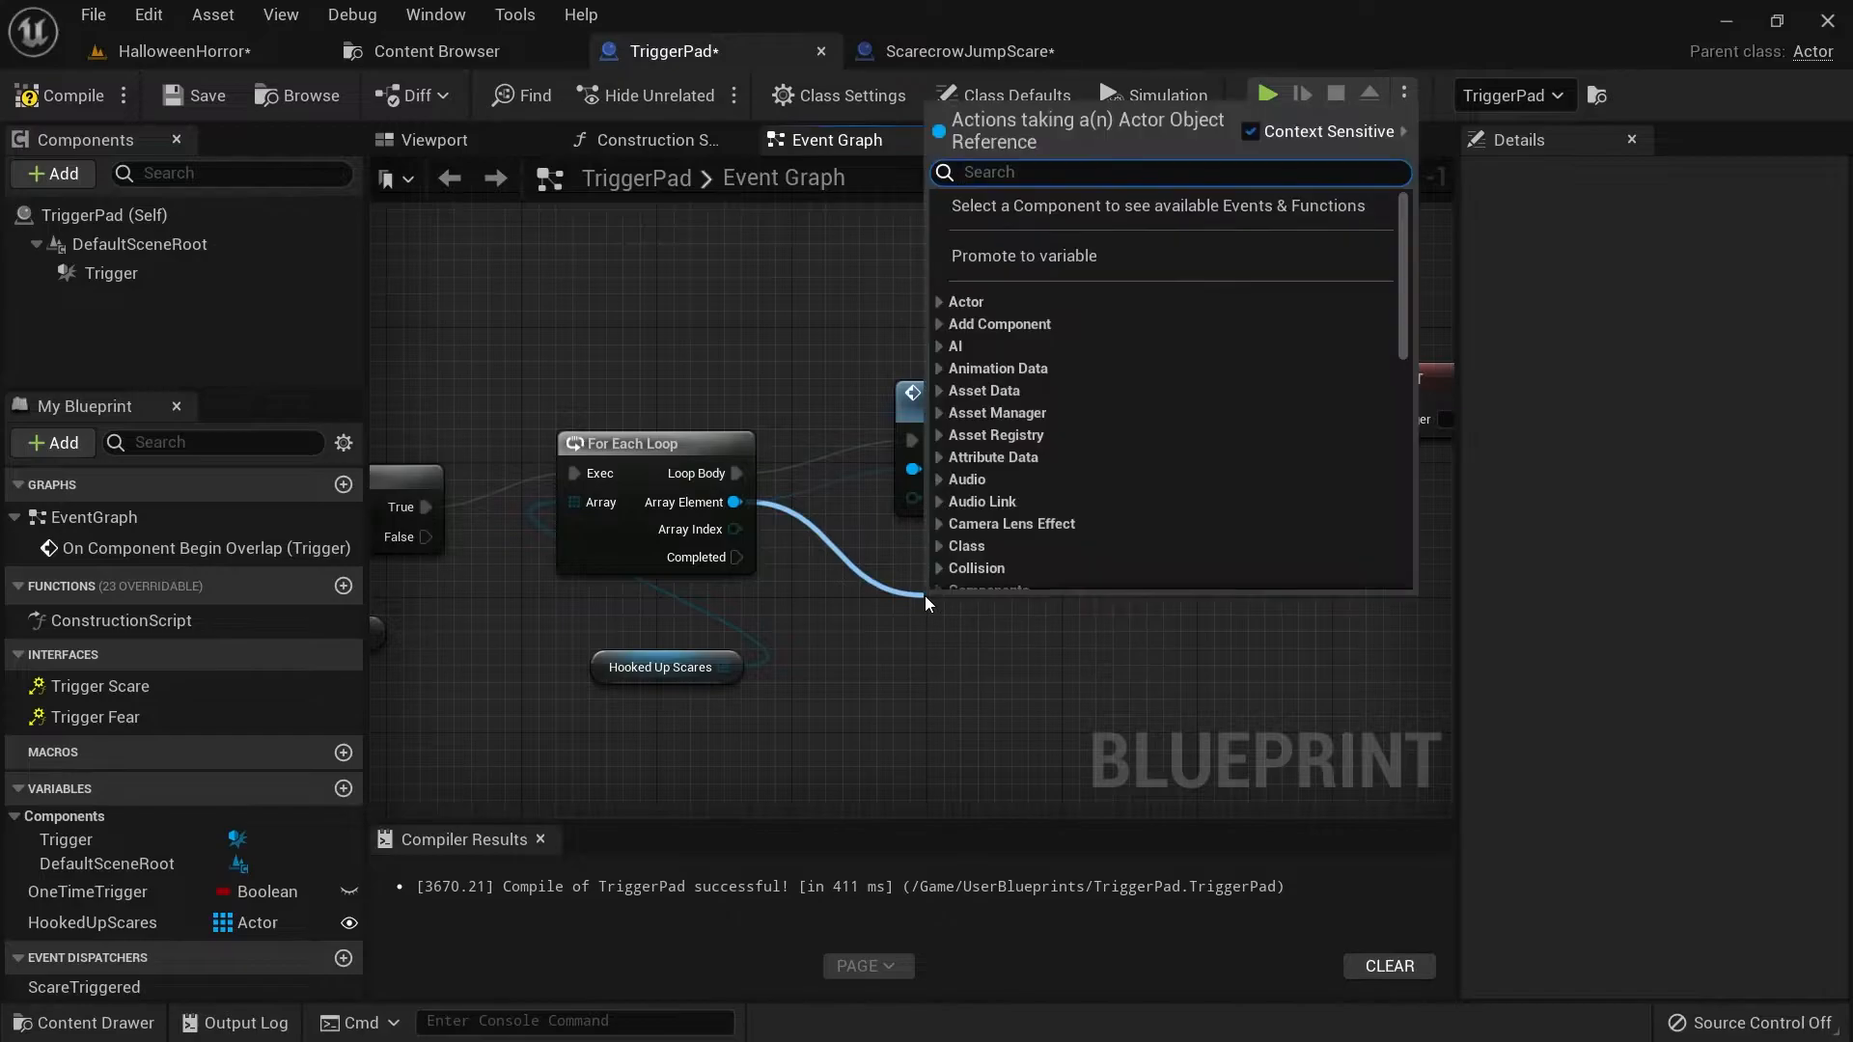
{"action": "type", "text": "triger"}
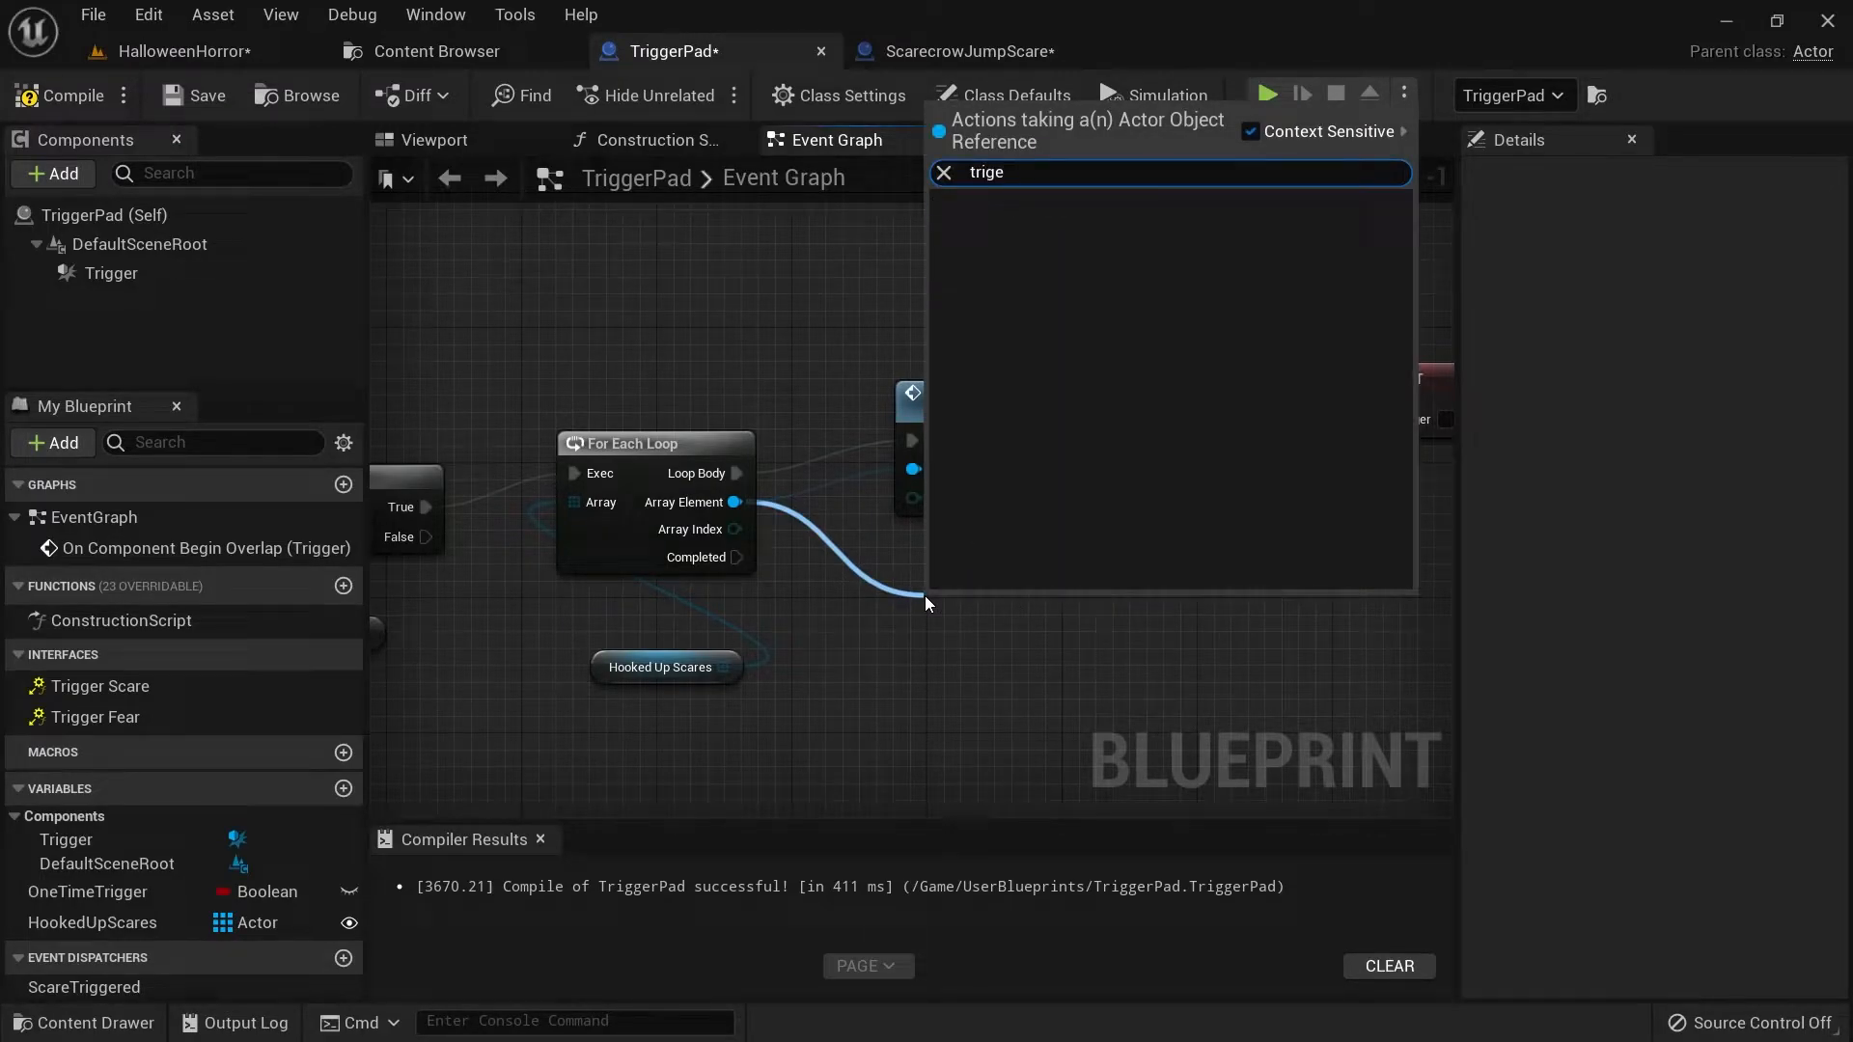
{"action": "key", "text": "BackSpace"}
{"action": "type", "text": "ger"}
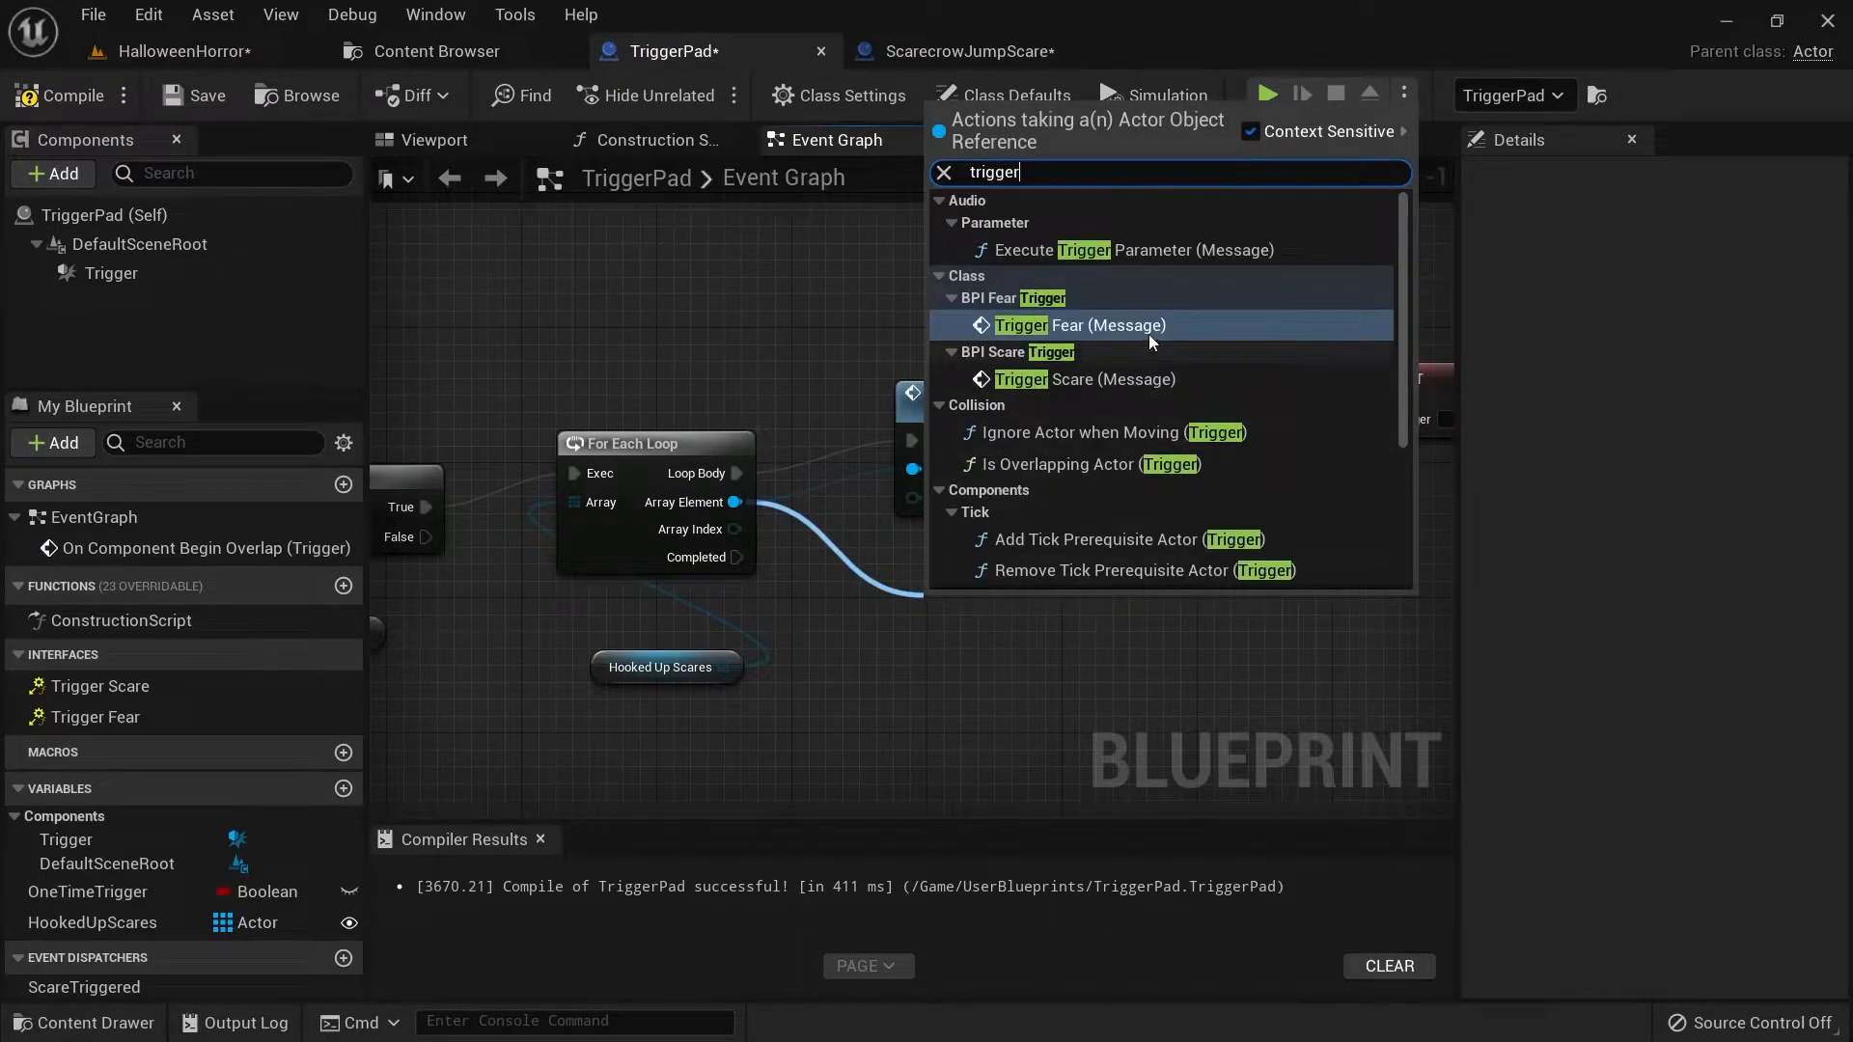
{"action": "left_click", "coordinate": [1104, 326]}
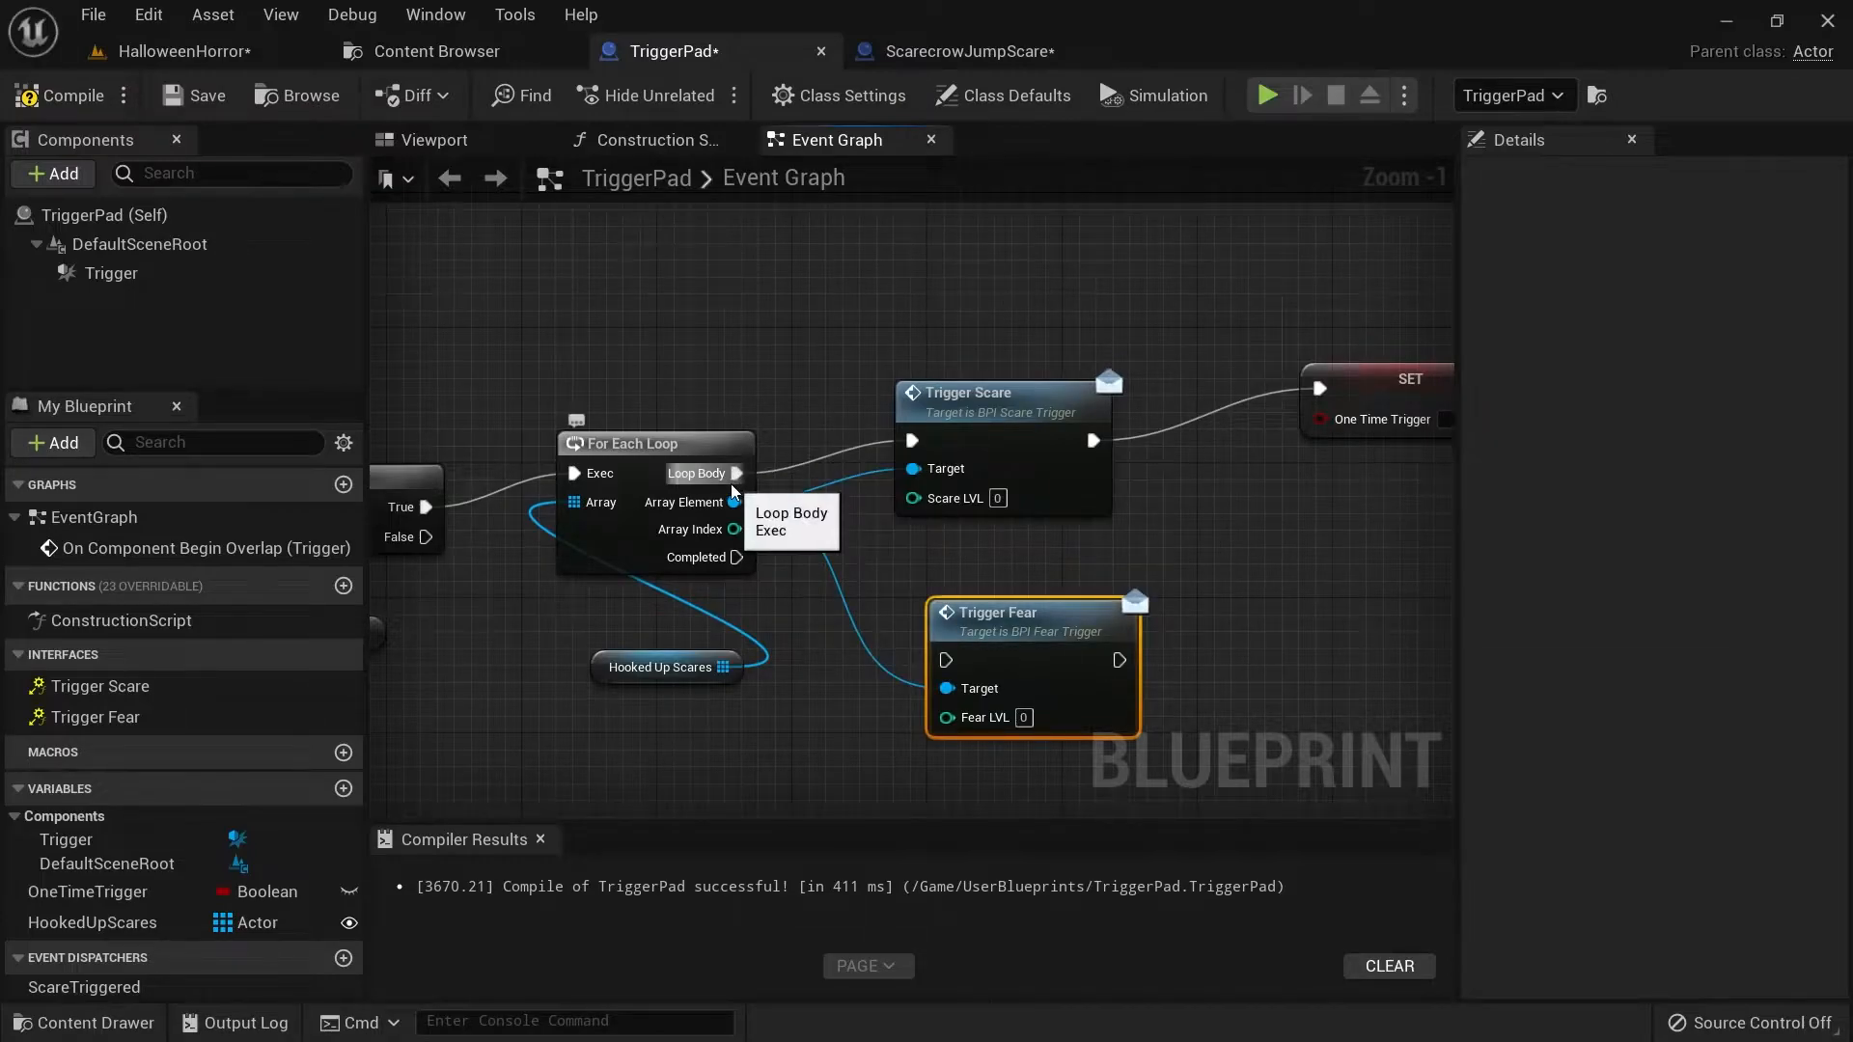
{"action": "left_click_drag", "start_coordinate": [736, 473], "coordinate": [946, 660]}
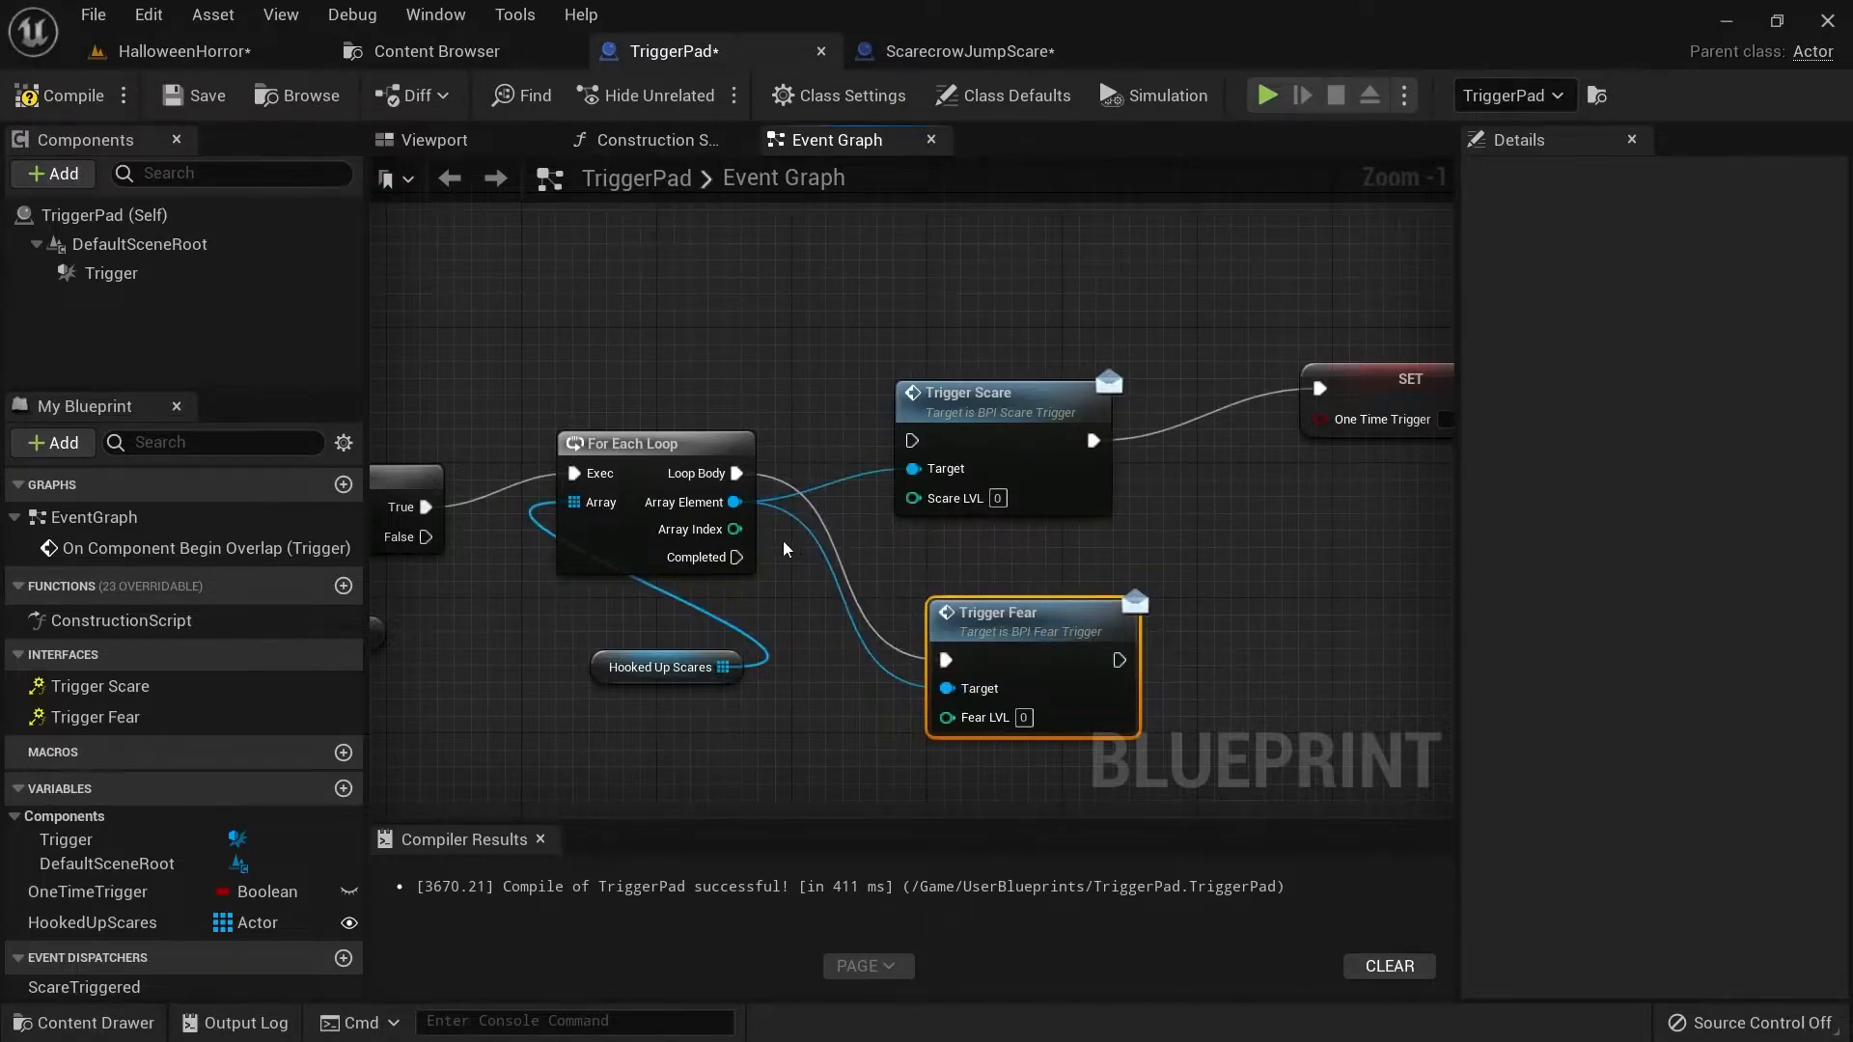
{"action": "left_click_drag", "start_coordinate": [1067, 626], "coordinate": [1050, 592]}
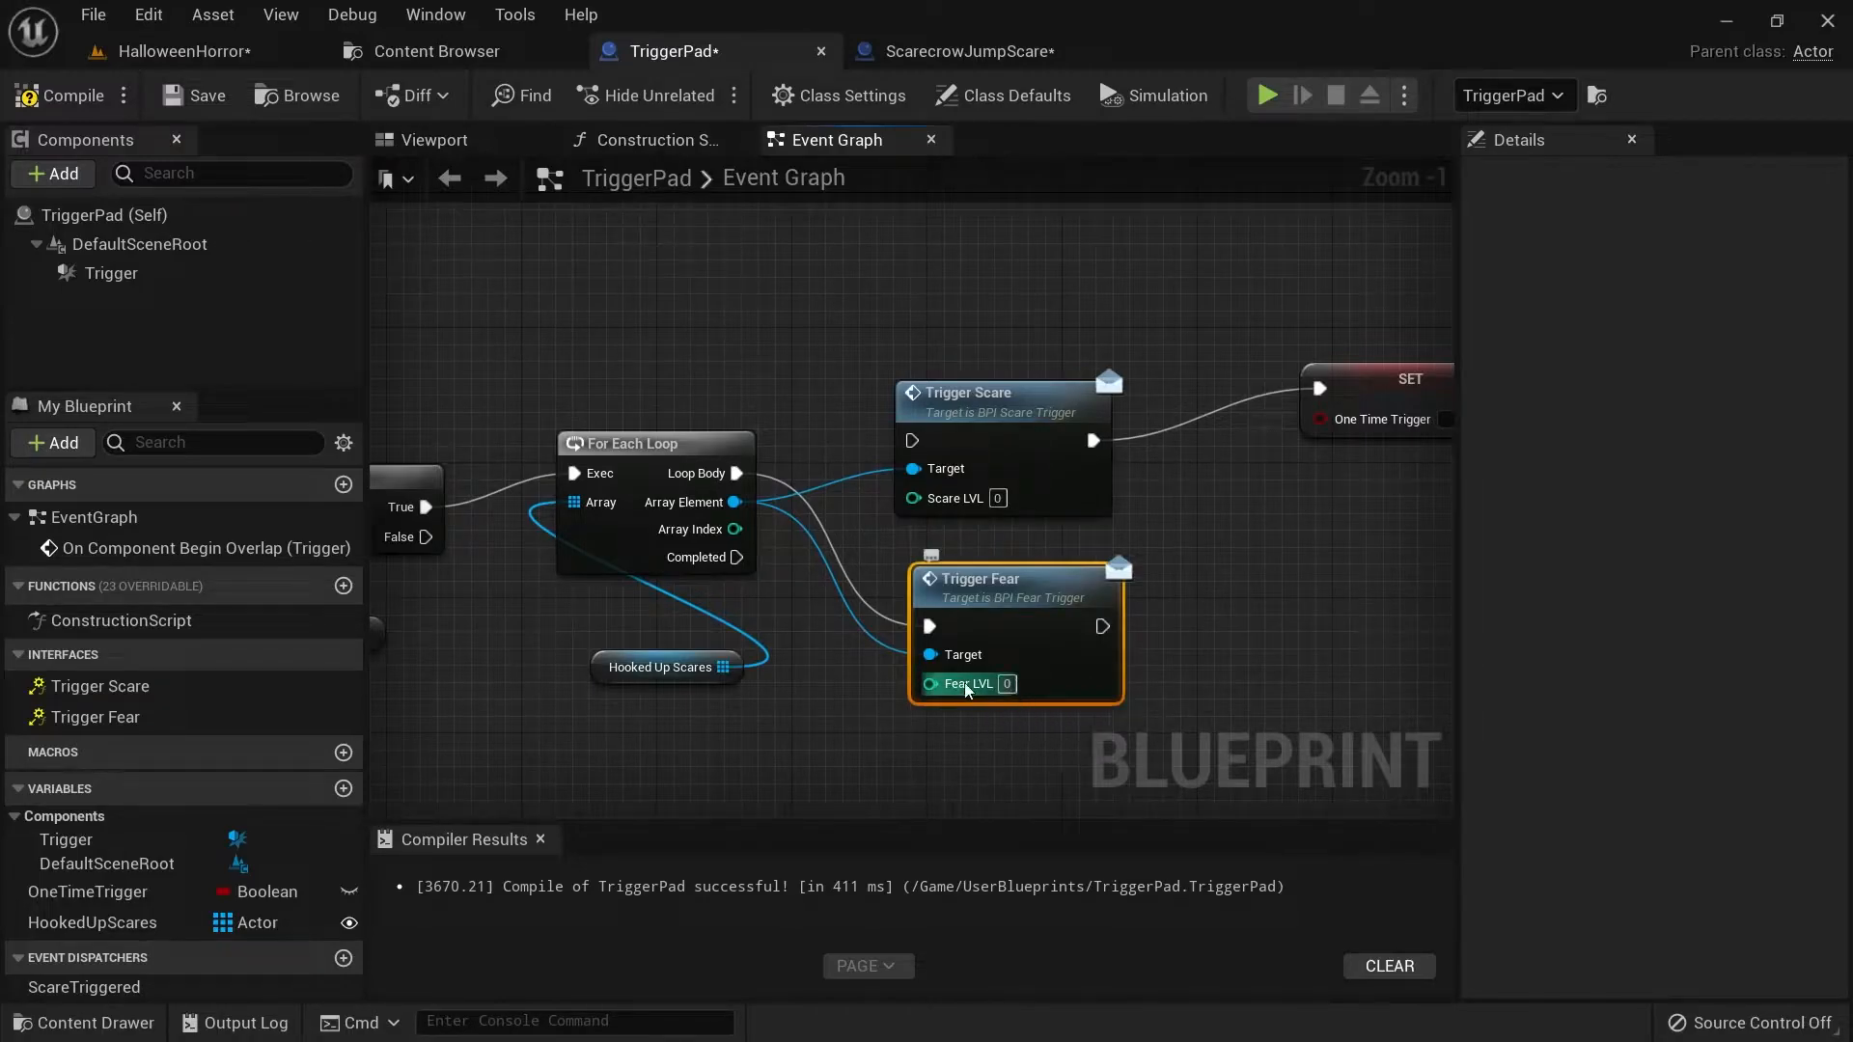
Replace the Trigger Scare call by deleting it and connecting Trigger Fear's execution output to SET One Time Trigger.
{"action": "left_click", "coordinate": [1019, 409]}
{"action": "key", "text": "Delete"}
{"action": "left_click_drag", "start_coordinate": [1056, 566], "coordinate": [987, 413]}
{"action": "left_click_drag", "start_coordinate": [1032, 474], "coordinate": [1323, 390]}
{"action": "left_click", "coordinate": [1377, 386]}
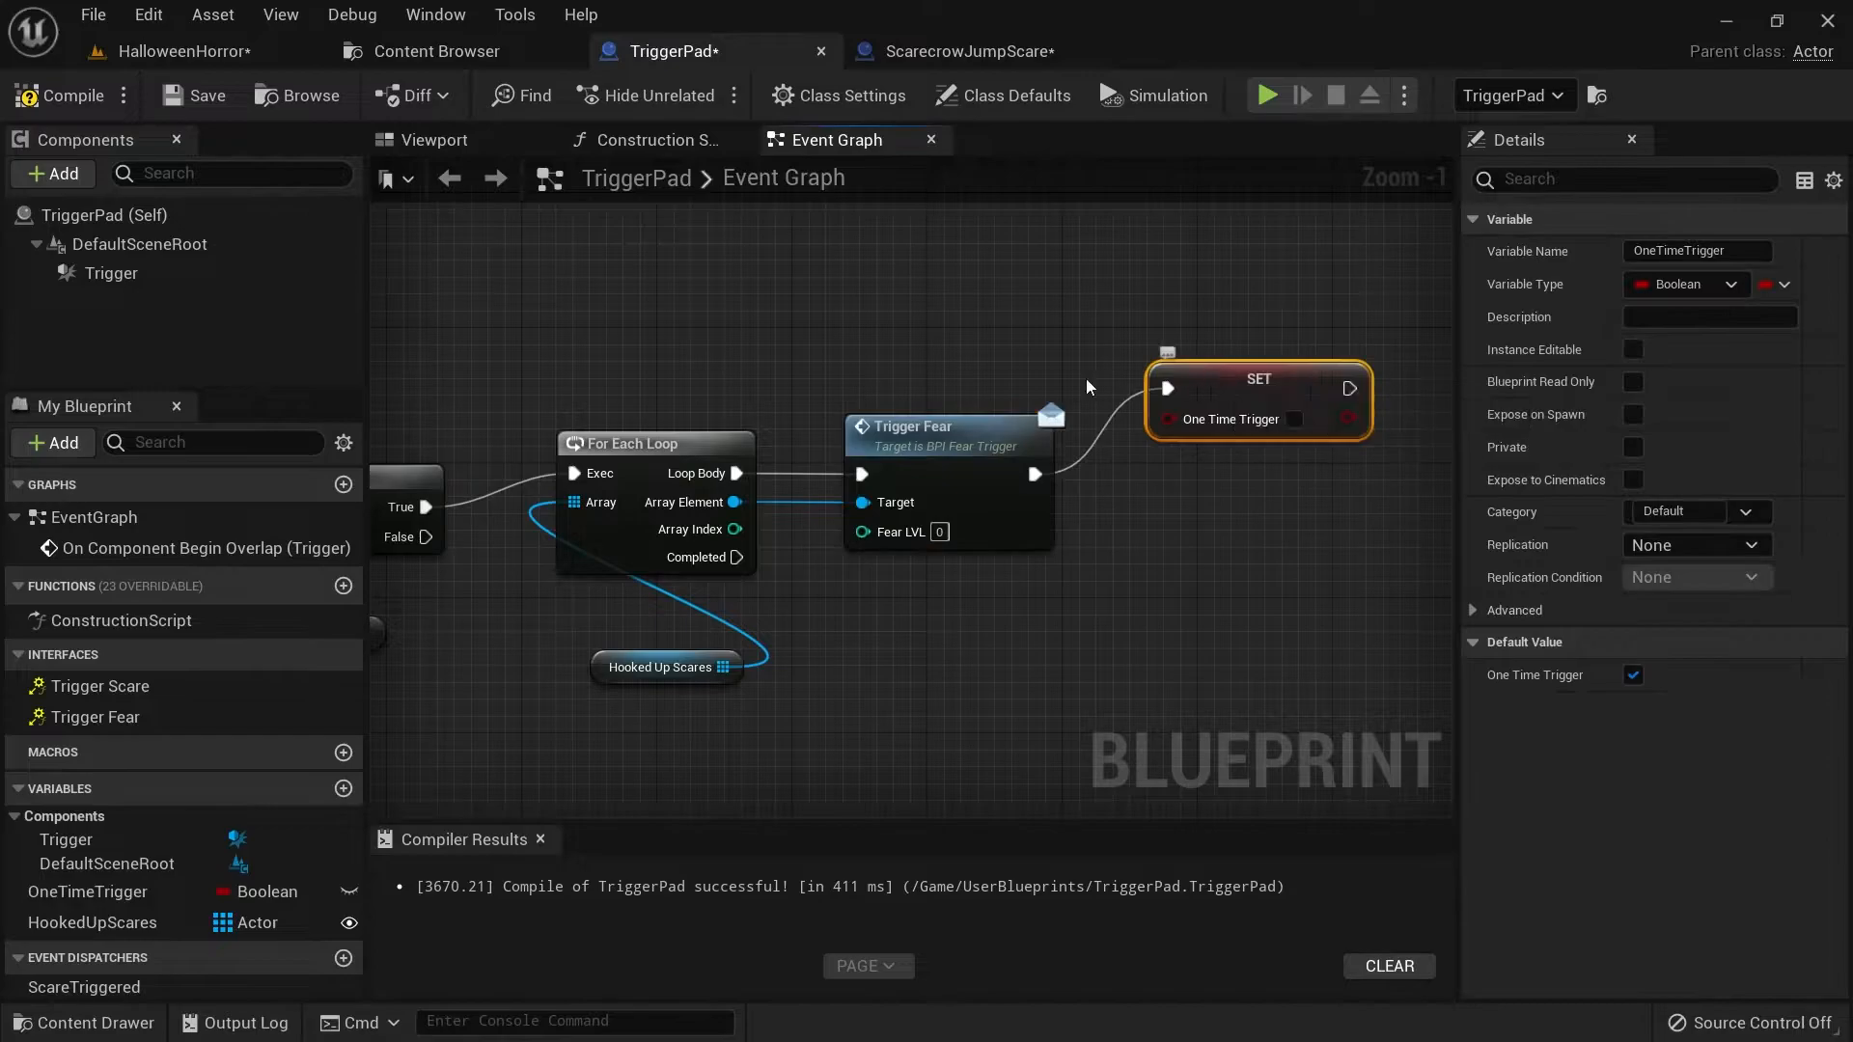
Implement the BPI_FearTrigger interface in the ScarecrowJumpScare Blueprint.
{"action": "left_click", "coordinate": [975, 58]}
{"action": "right_click_drag", "start_coordinate": [1191, 420], "coordinate": [1027, 393]}
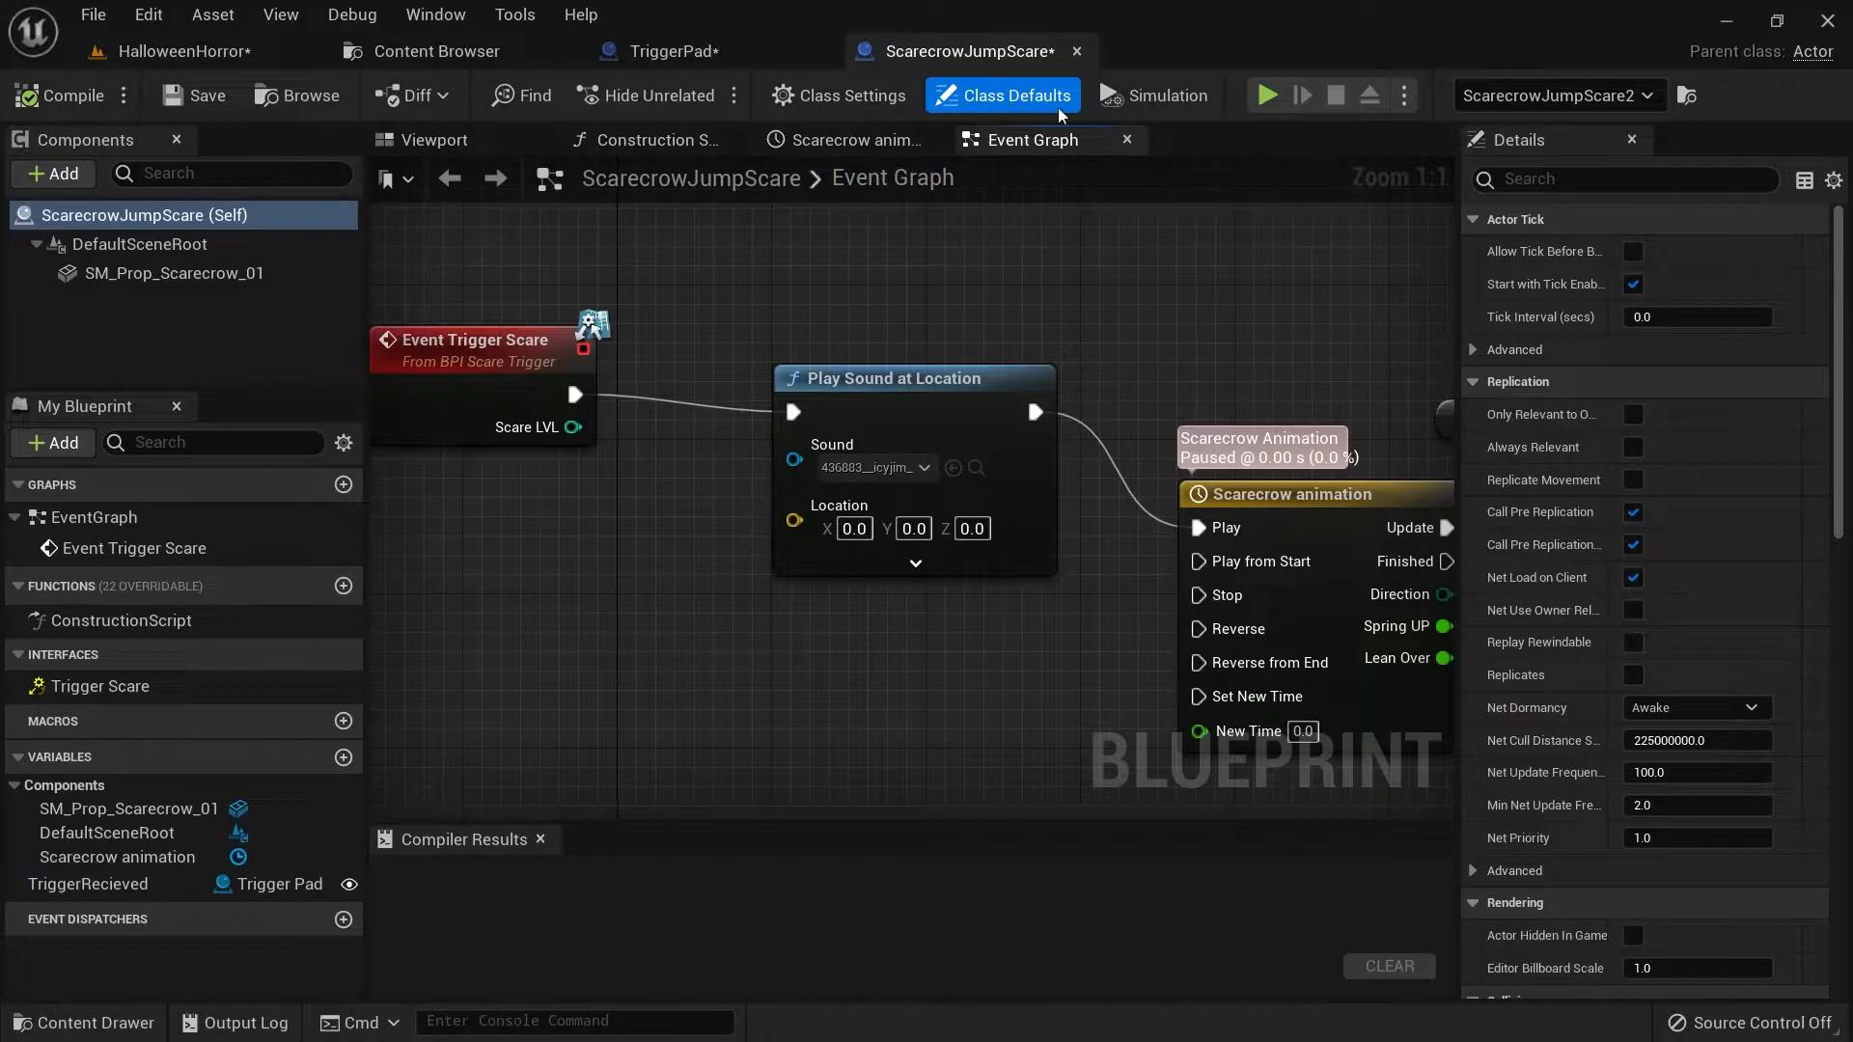
{"action": "left_click", "coordinate": [836, 98]}
{"action": "left_click", "coordinate": [1749, 676]}
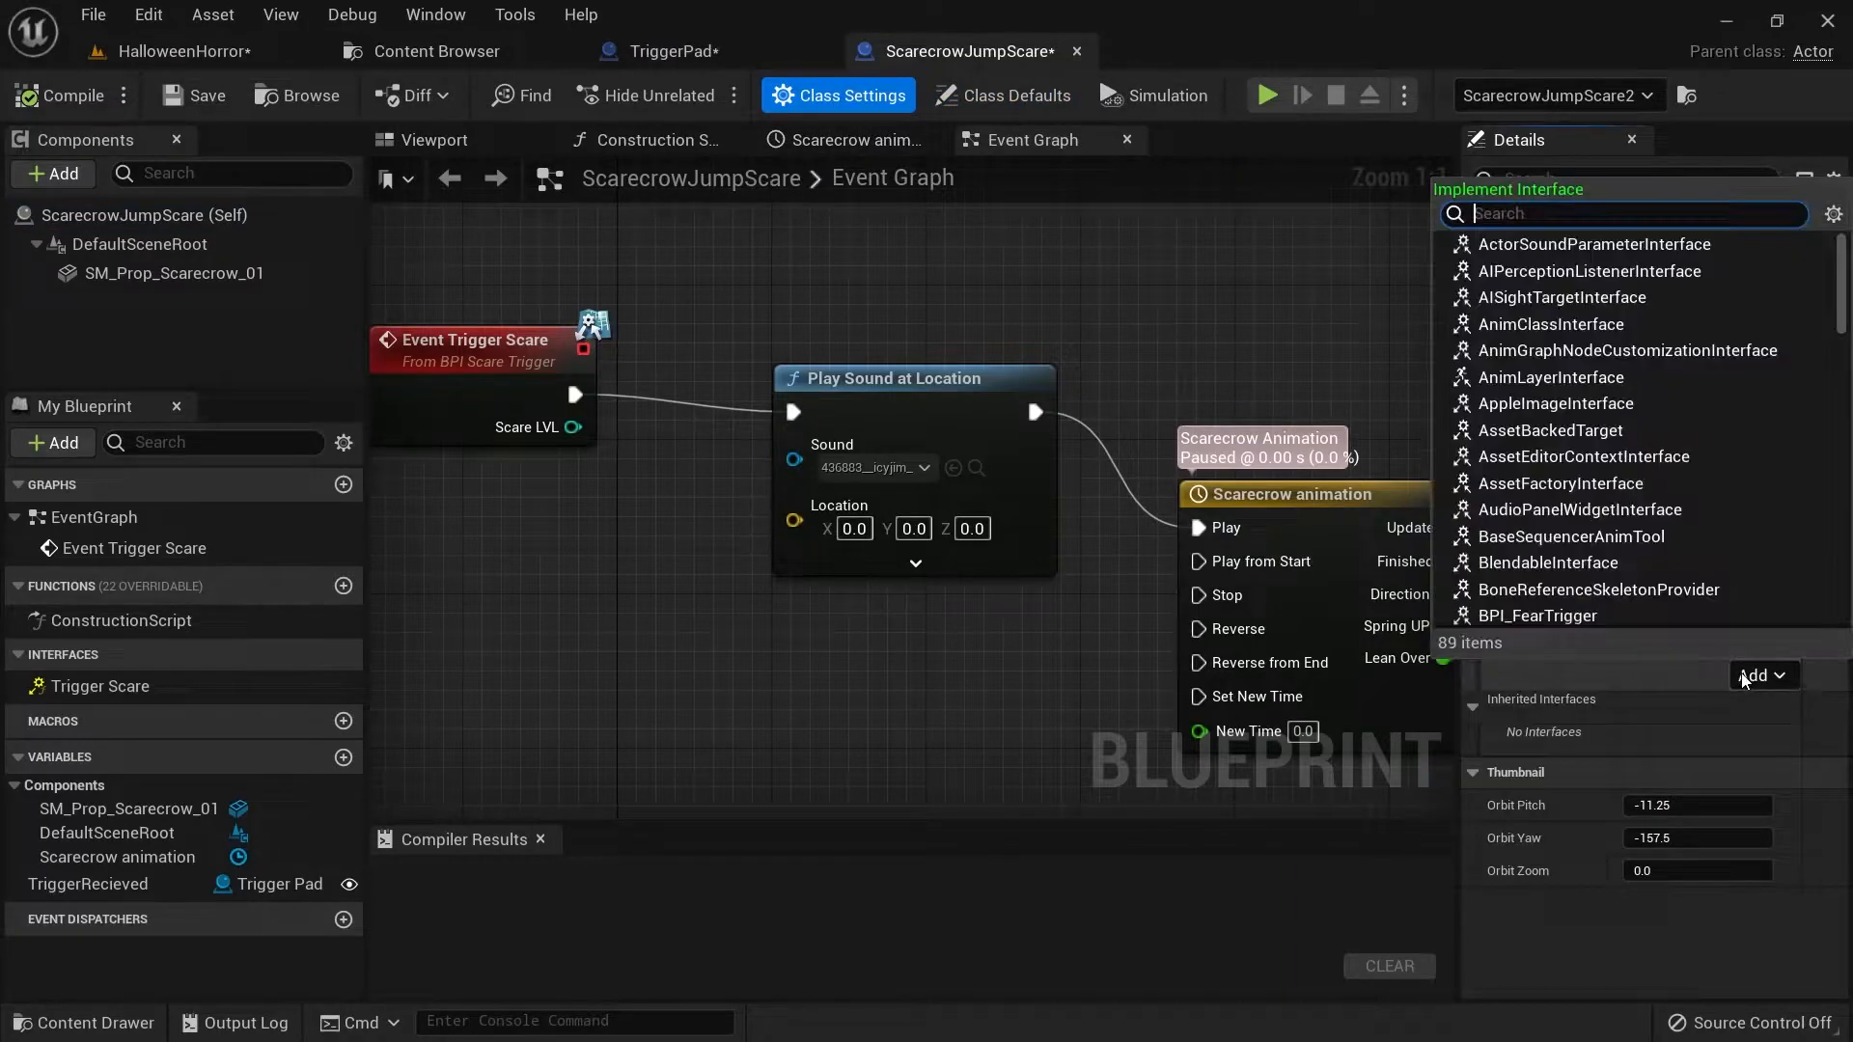
{"action": "type", "text": "fear"}
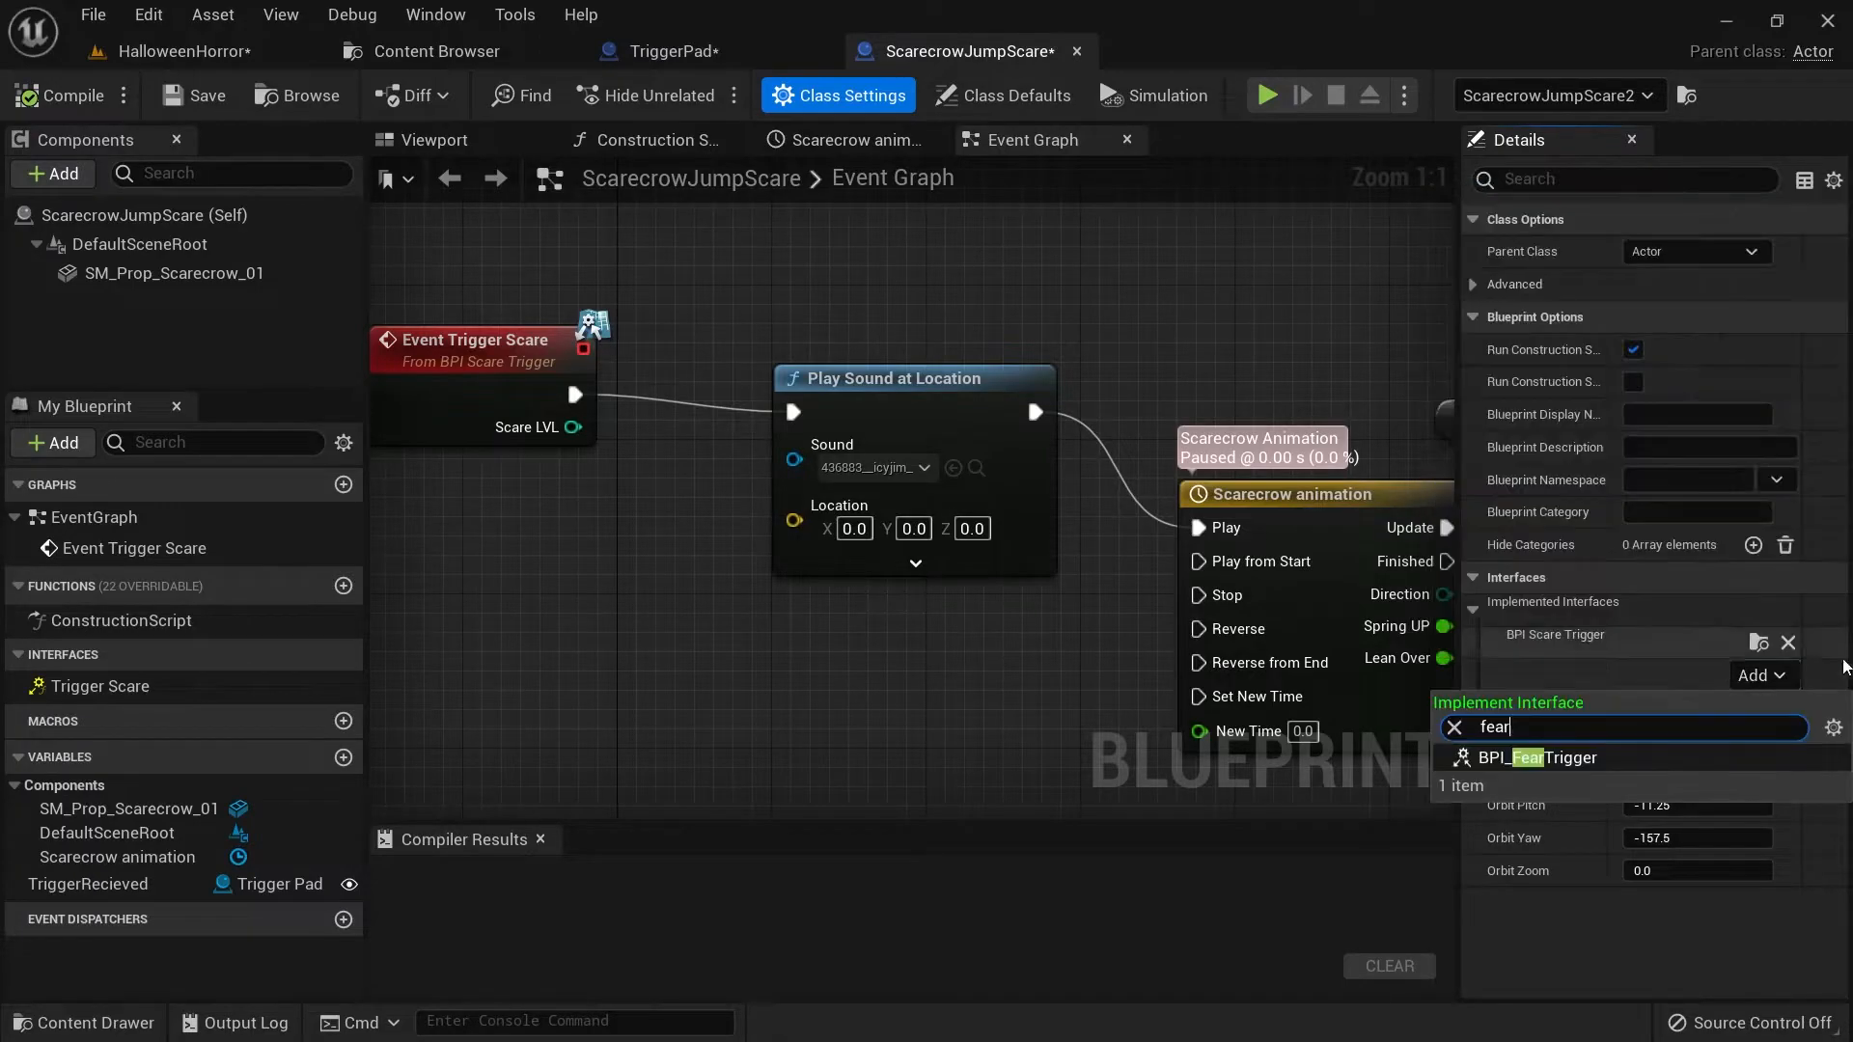
{"action": "left_click", "coordinate": [1537, 758]}
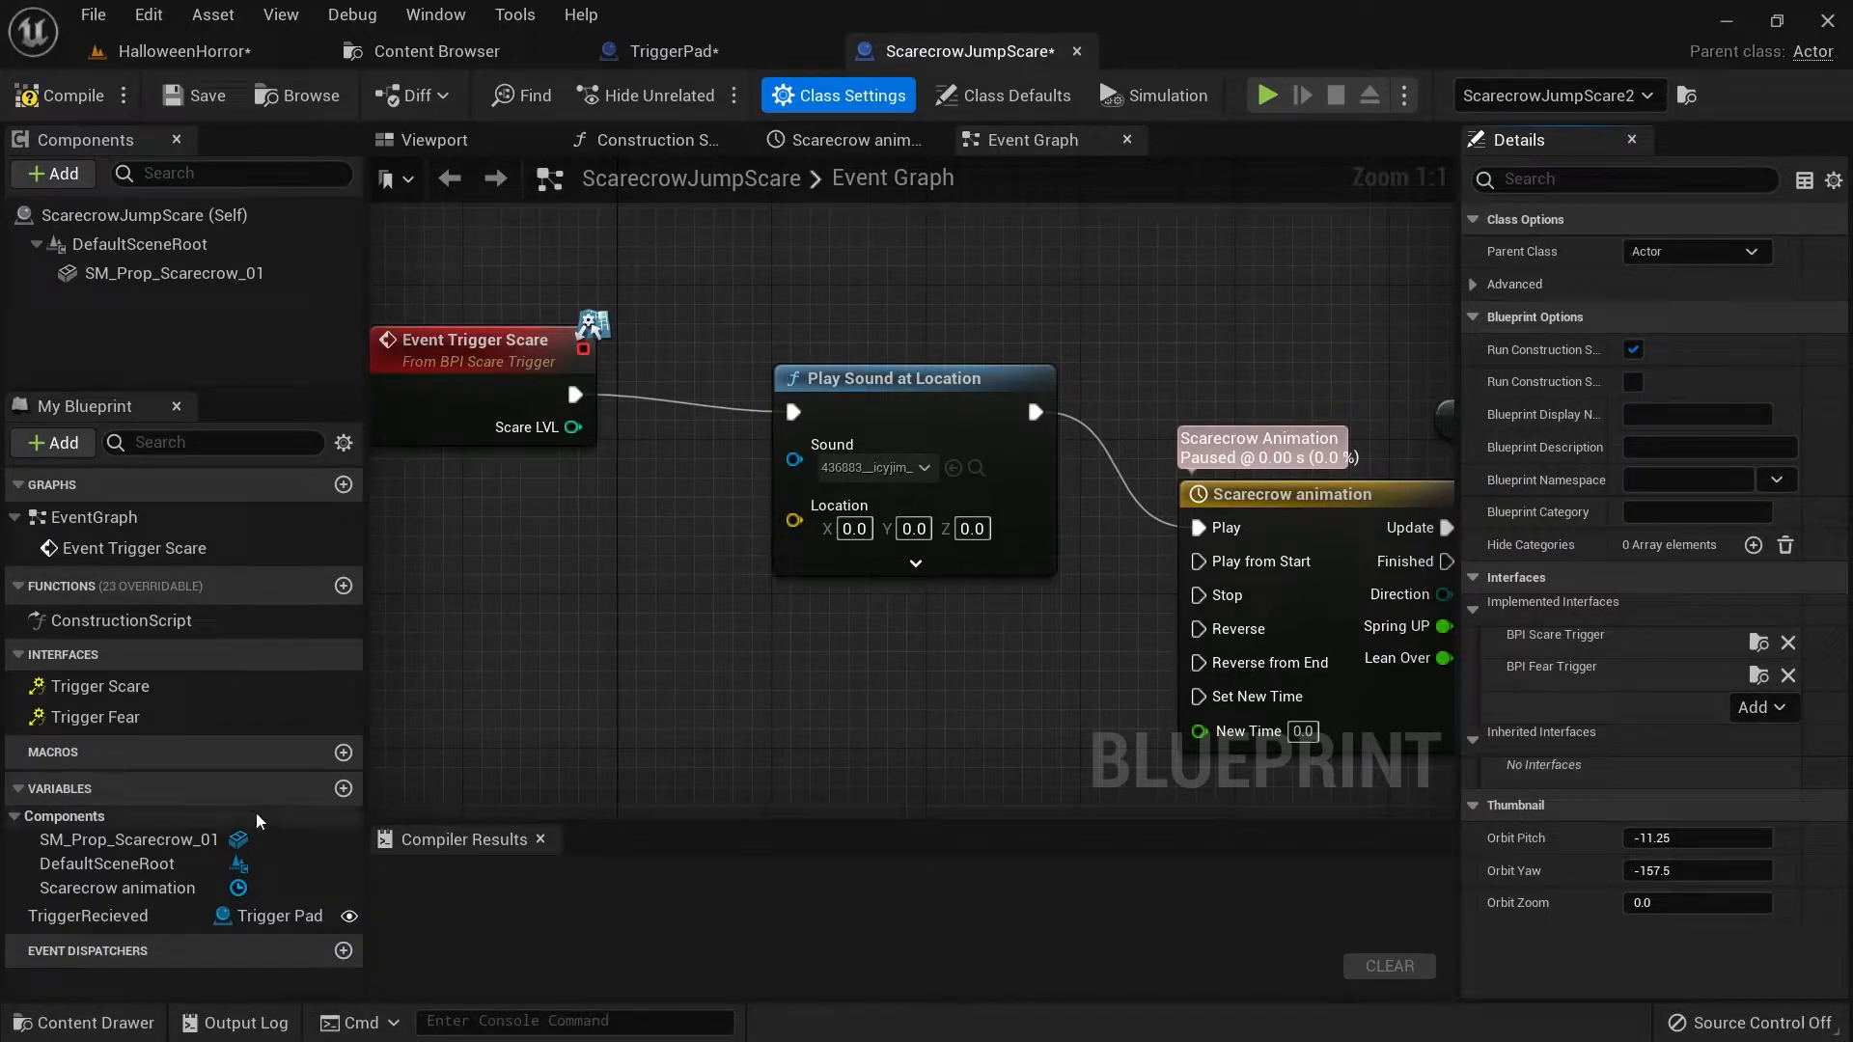
Add the Trigger Fear interface event to ScarecrowJumpScare's Event Graph and place it just below Event Trigger Scare.
{"action": "right_click_drag", "start_coordinate": [436, 383], "coordinate": [789, 408]}
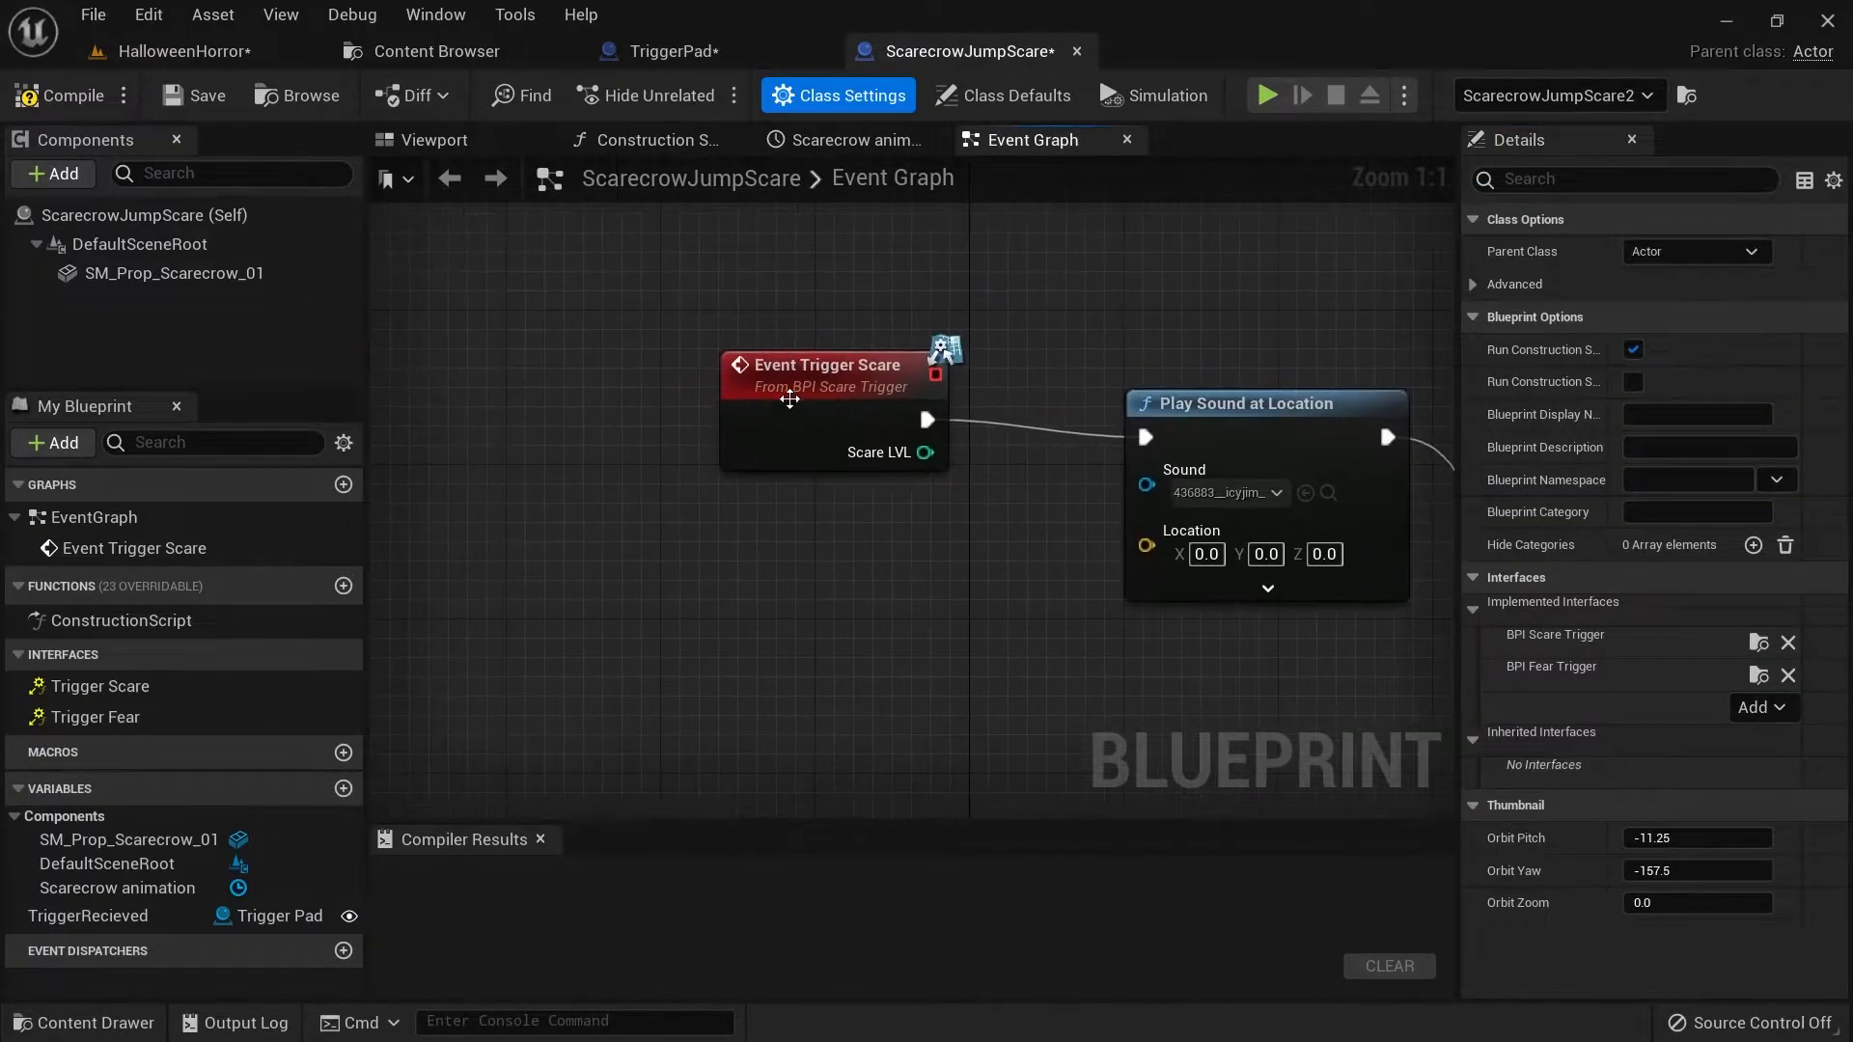
{"action": "left_click", "coordinate": [788, 408]}
{"action": "scroll", "coordinate": [698, 479], "scroll_direction": "down", "scroll_amount": 5}
{"action": "scroll", "coordinate": [714, 473], "scroll_direction": "up", "scroll_amount": 3}
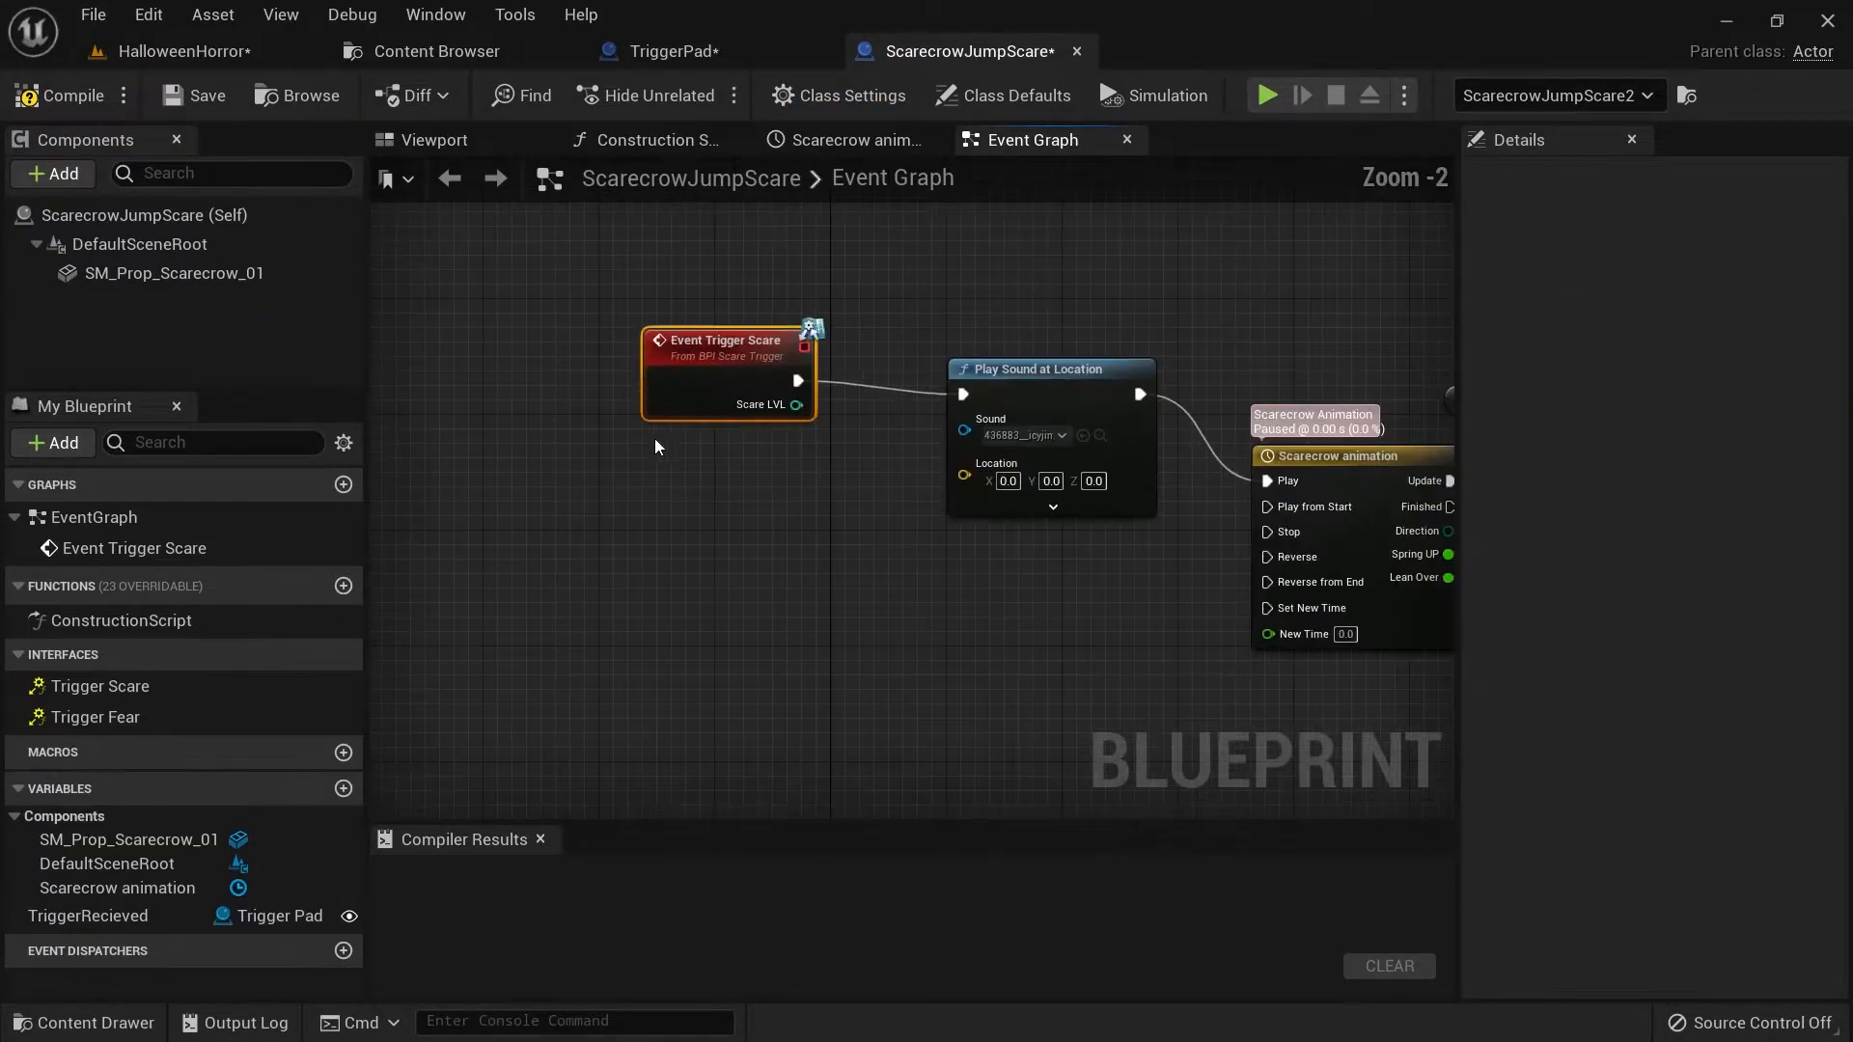
{"action": "double_click", "coordinate": [101, 726]}
{"action": "scroll", "coordinate": [816, 616], "scroll_direction": "up", "scroll_amount": 2}
{"action": "right_click_drag", "start_coordinate": [836, 616], "coordinate": [738, 732]}
{"action": "left_click_drag", "start_coordinate": [798, 605], "coordinate": [737, 373]}
{"action": "right_click_drag", "start_coordinate": [738, 372], "coordinate": [588, 673]}
{"action": "left_click_drag", "start_coordinate": [602, 670], "coordinate": [662, 573]}
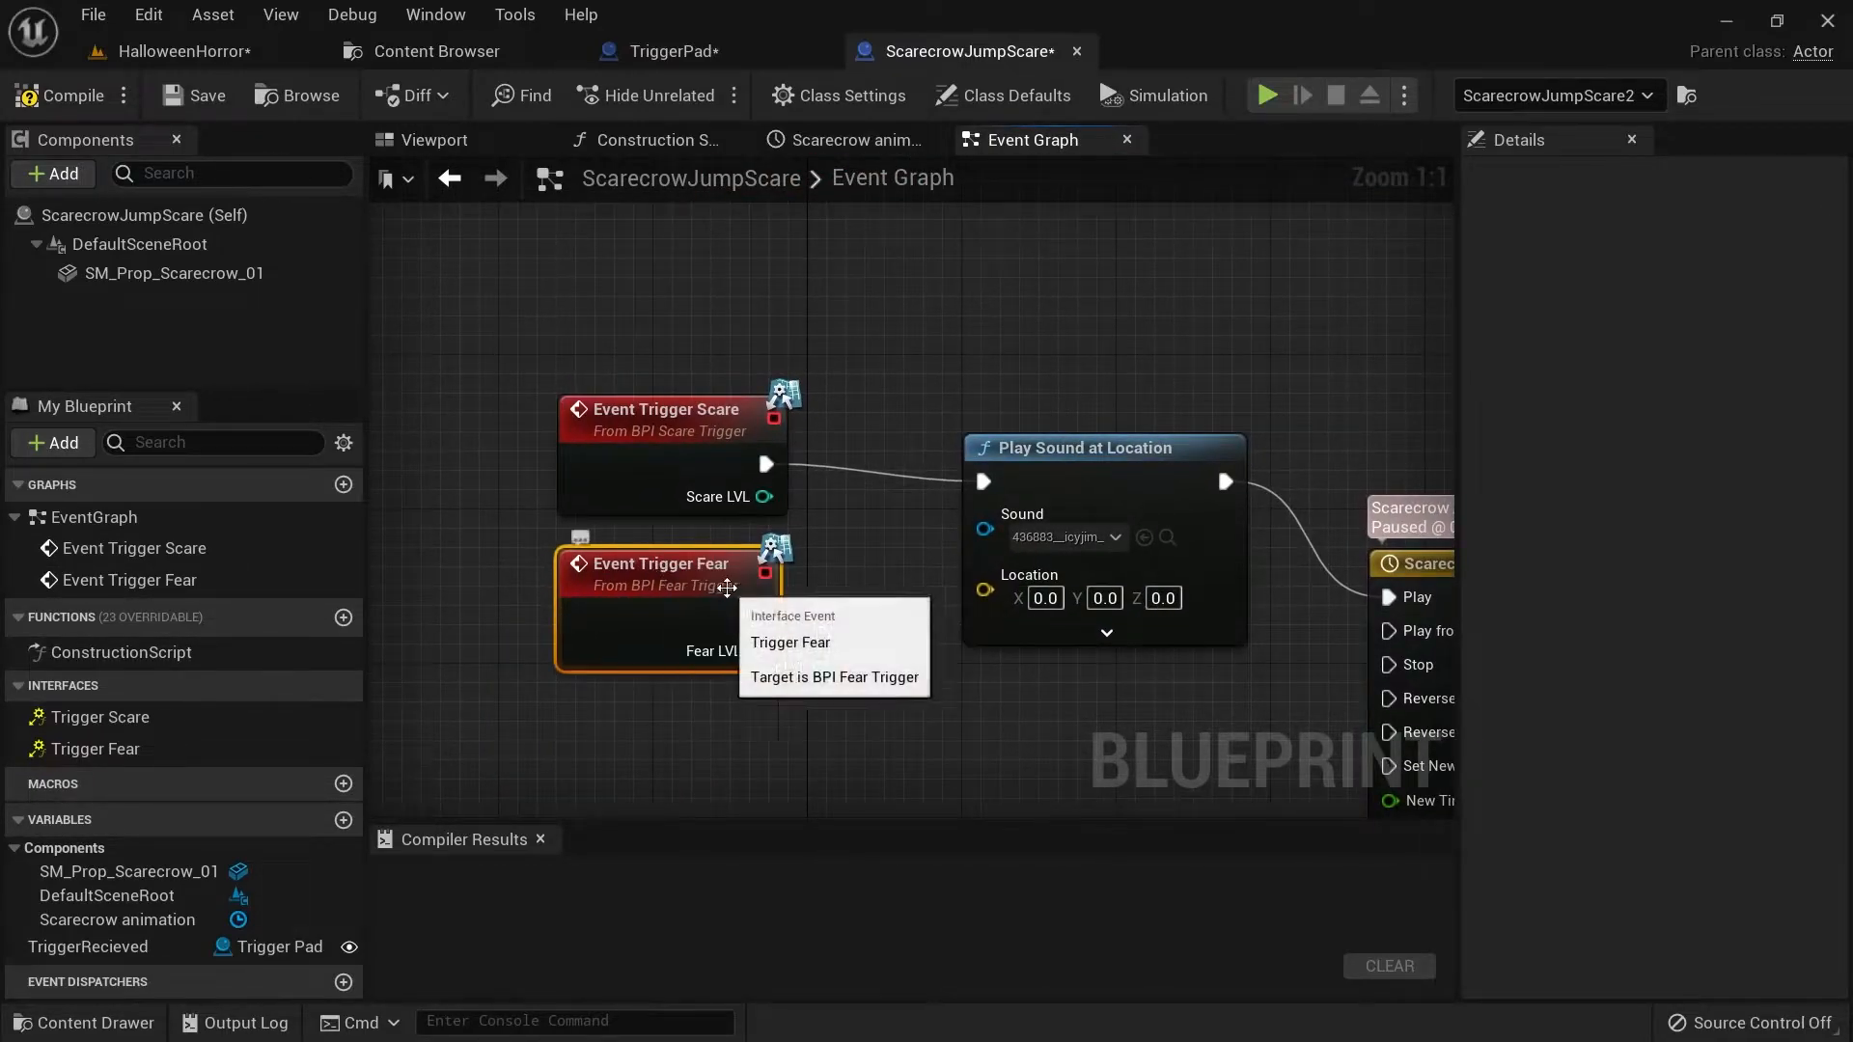
Connect Event Trigger Fear to Play Sound at Location and delete Event Trigger Scare, putting the fear event in its place.
{"action": "left_click_drag", "start_coordinate": [758, 618], "coordinate": [992, 479]}
{"action": "left_click", "coordinate": [654, 480]}
{"action": "key", "text": "Delete"}
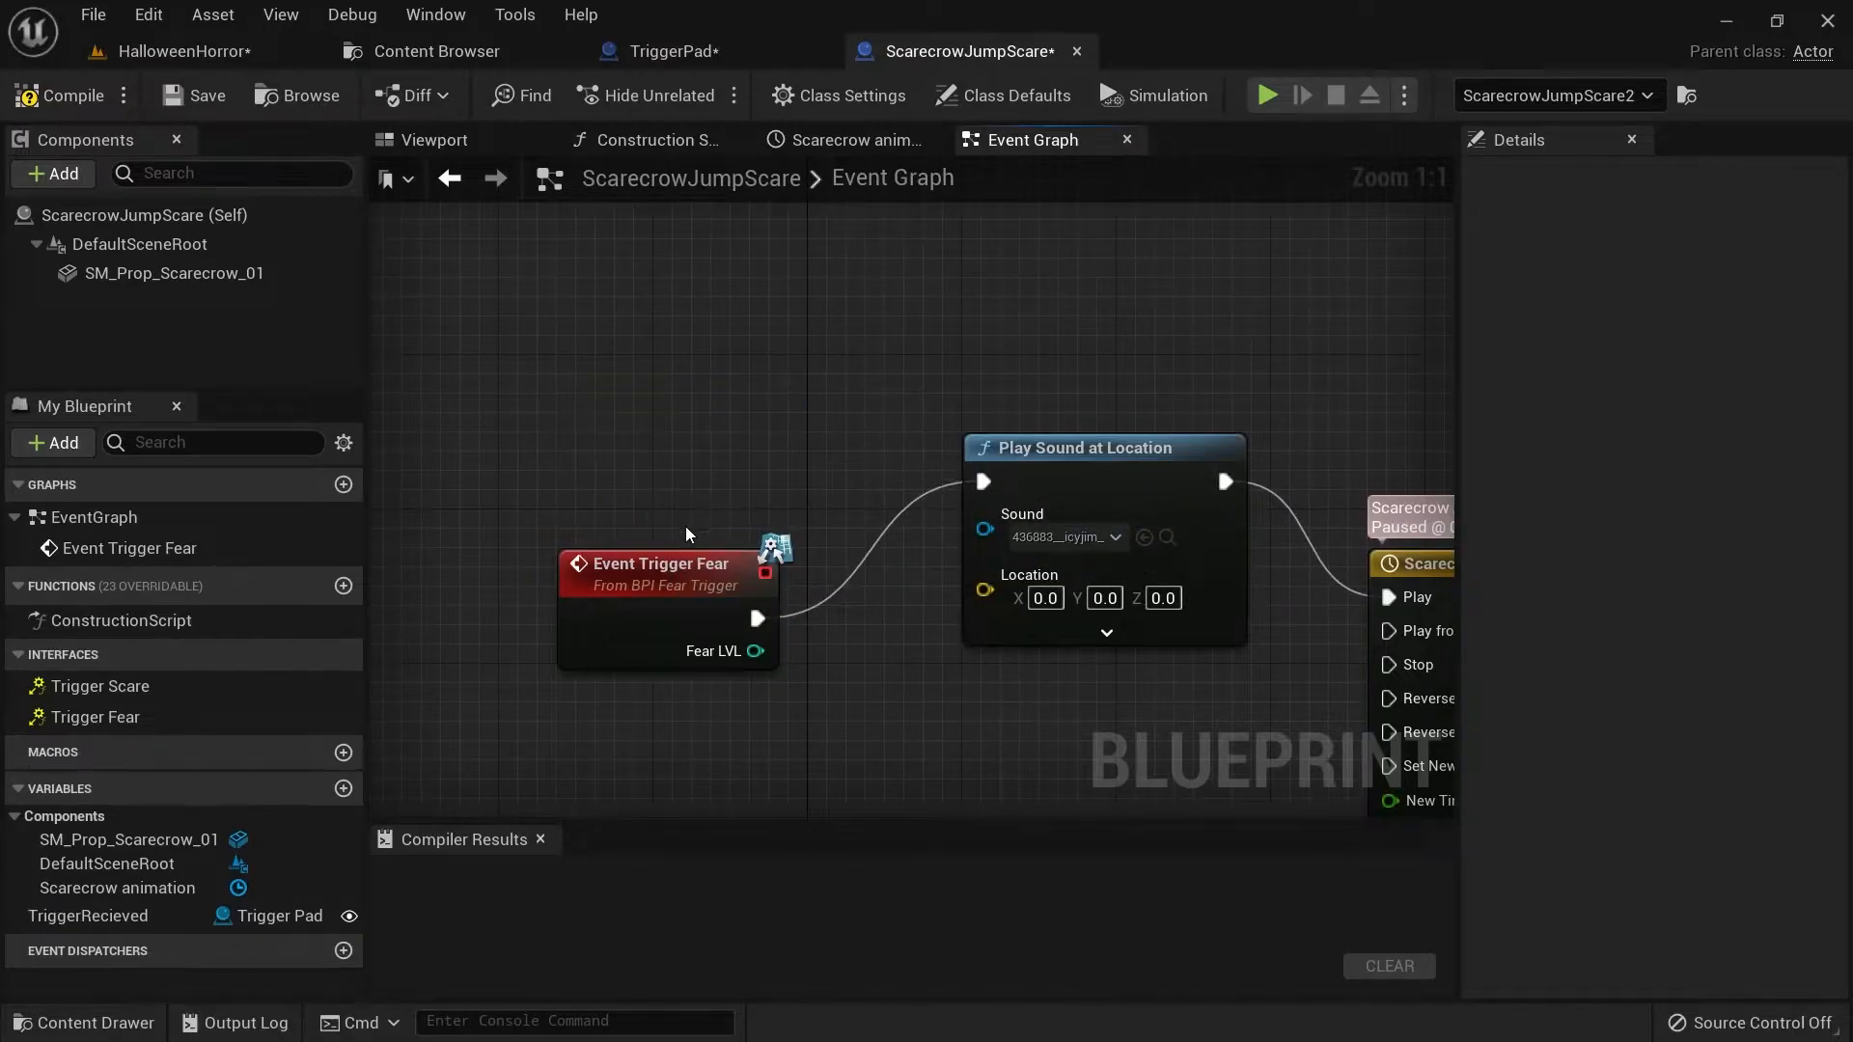
{"action": "left_click_drag", "start_coordinate": [648, 587], "coordinate": [702, 413]}
Examine the chain from Event Trigger Fear through the Scarecrow animation timeline to Set Relative Location And Rotation.
{"action": "right_click_drag", "start_coordinate": [956, 747], "coordinate": [709, 756]}
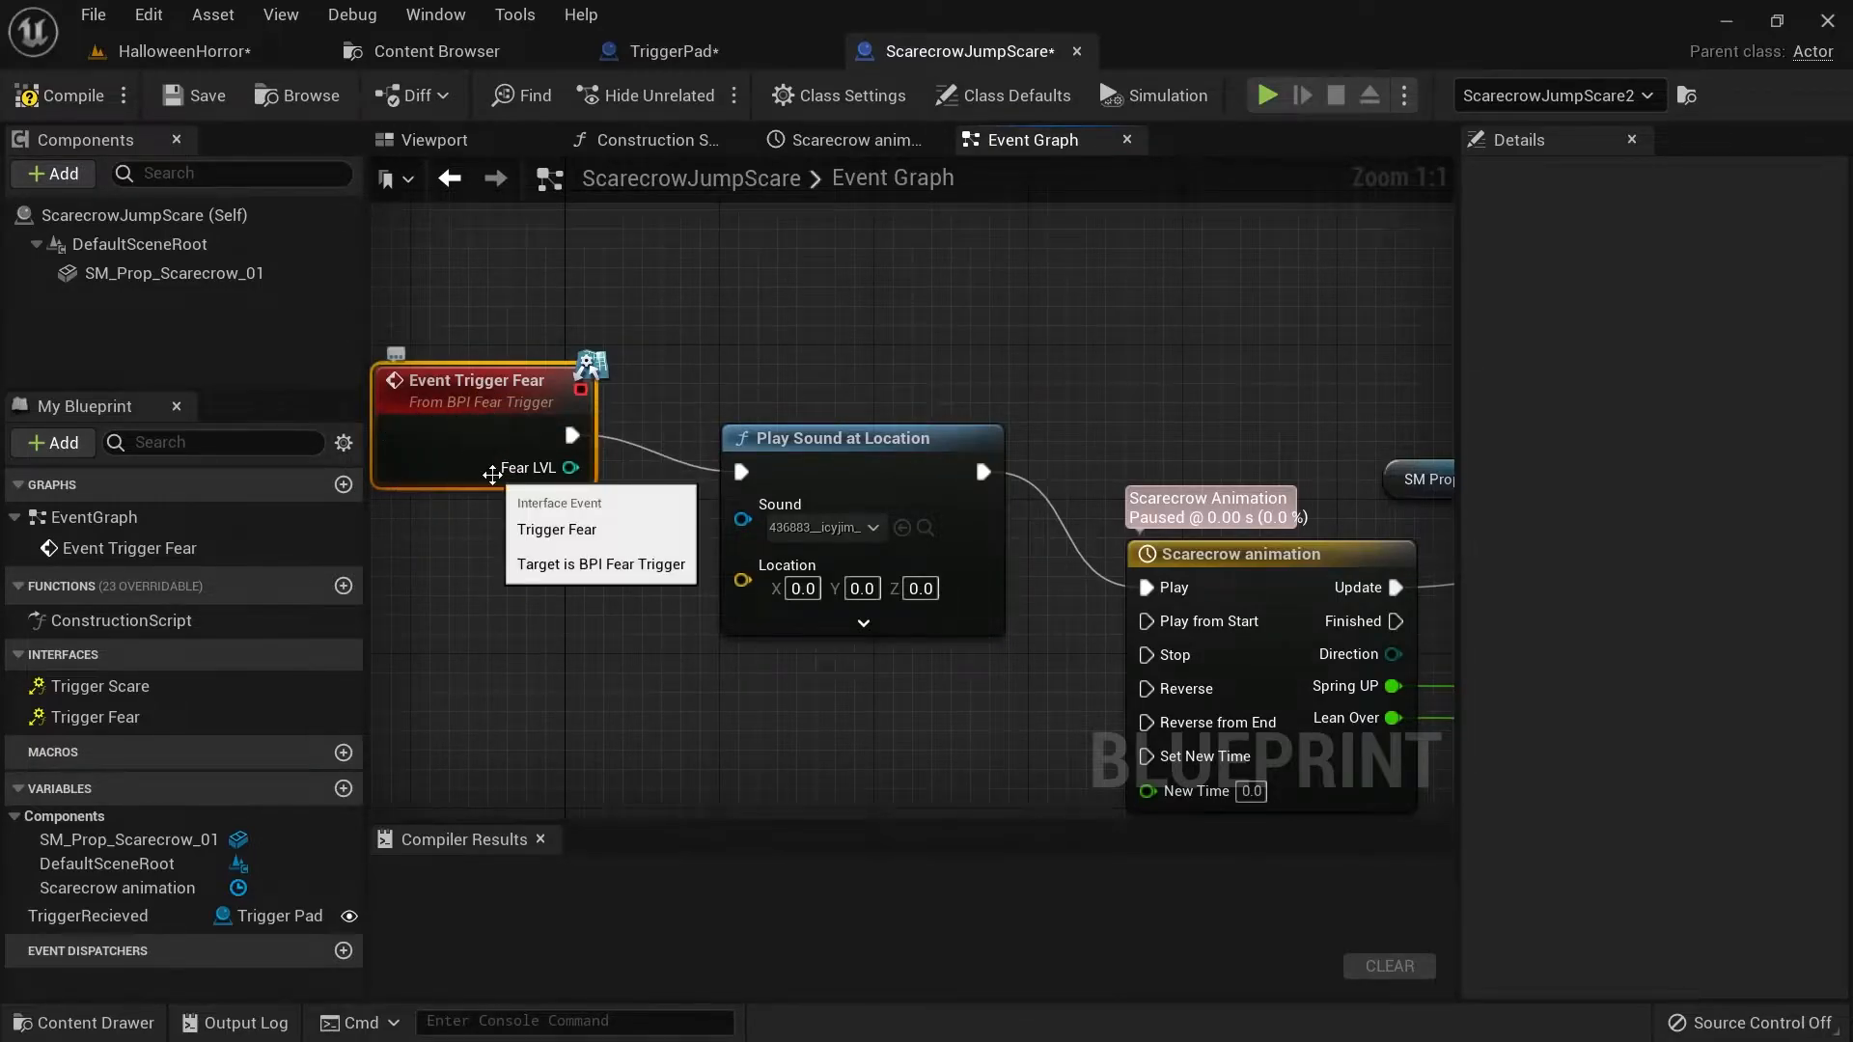
{"action": "right_click_drag", "start_coordinate": [703, 682], "coordinate": [144, 618]}
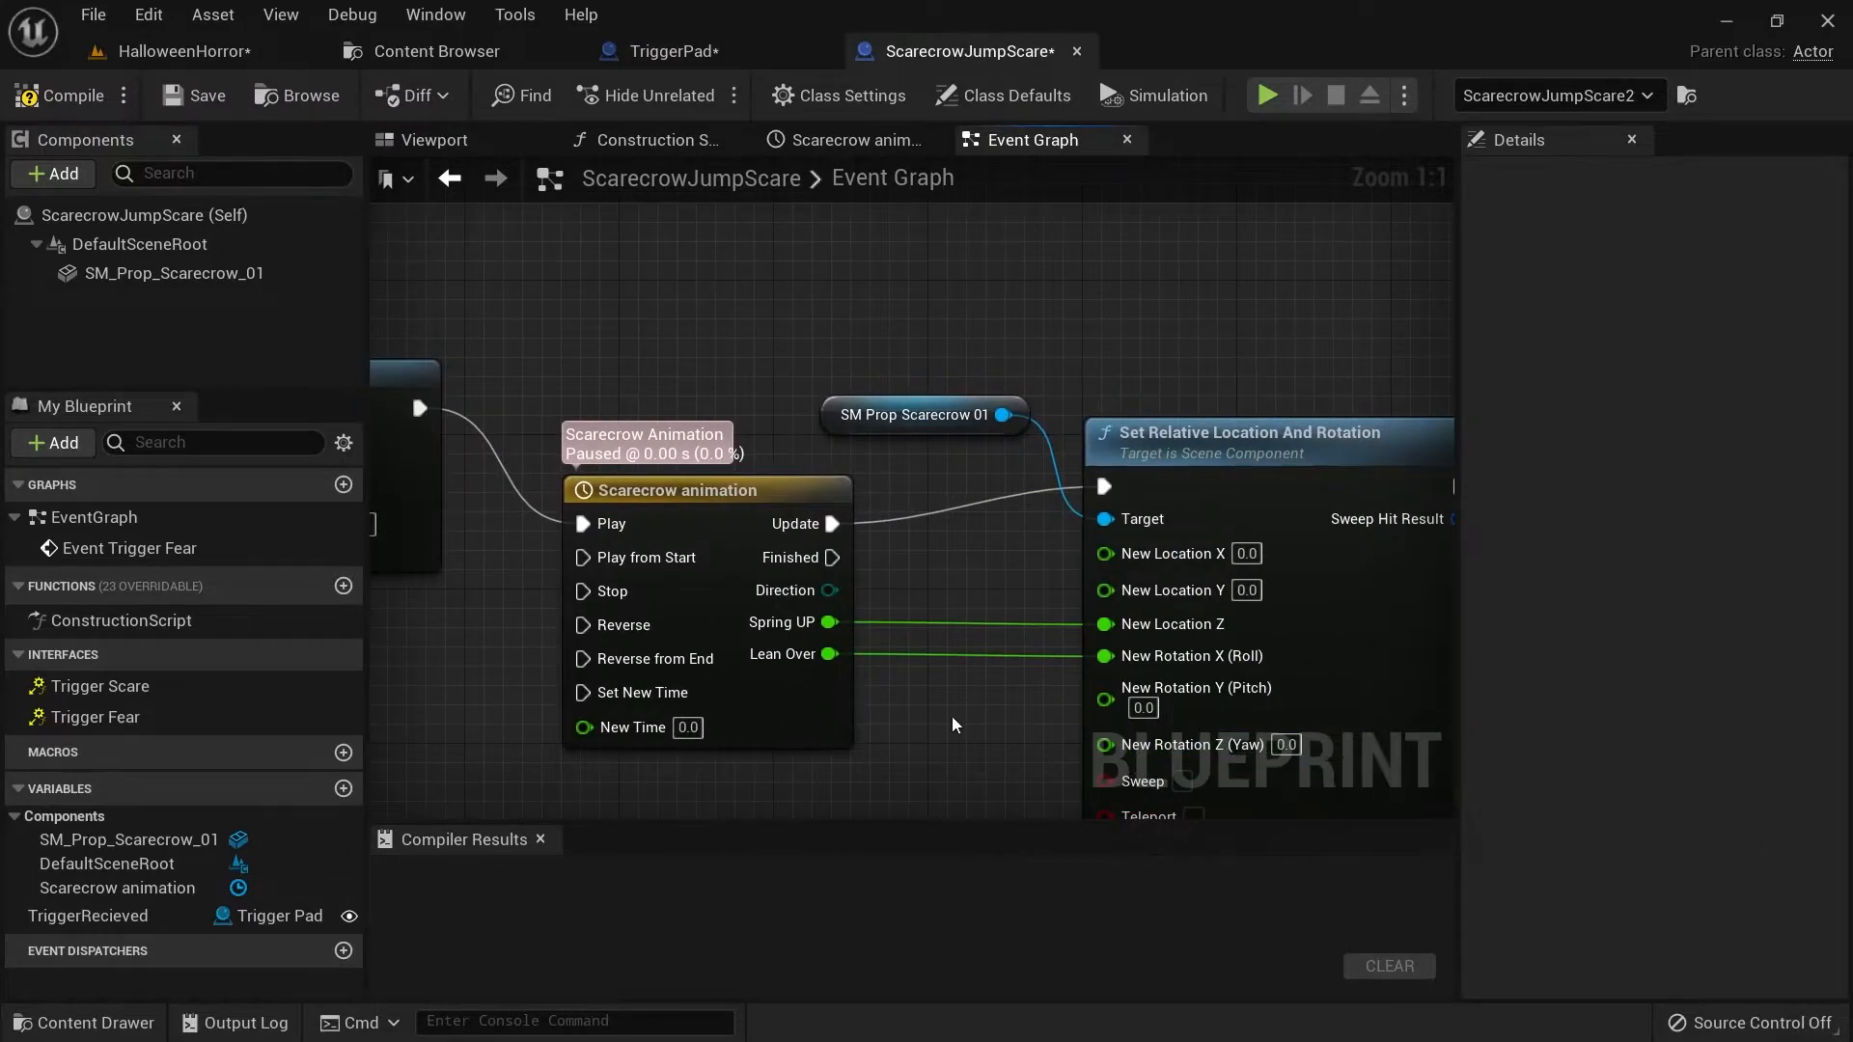
{"action": "right_click_drag", "start_coordinate": [912, 728], "coordinate": [1218, 728]}
{"action": "right_click_drag", "start_coordinate": [1335, 726], "coordinate": [1300, 705]}
{"action": "right_click_drag", "start_coordinate": [534, 641], "coordinate": [664, 656]}
{"action": "right_click_drag", "start_coordinate": [861, 715], "coordinate": [516, 672]}
{"action": "right_click_drag", "start_coordinate": [1187, 709], "coordinate": [1032, 670]}
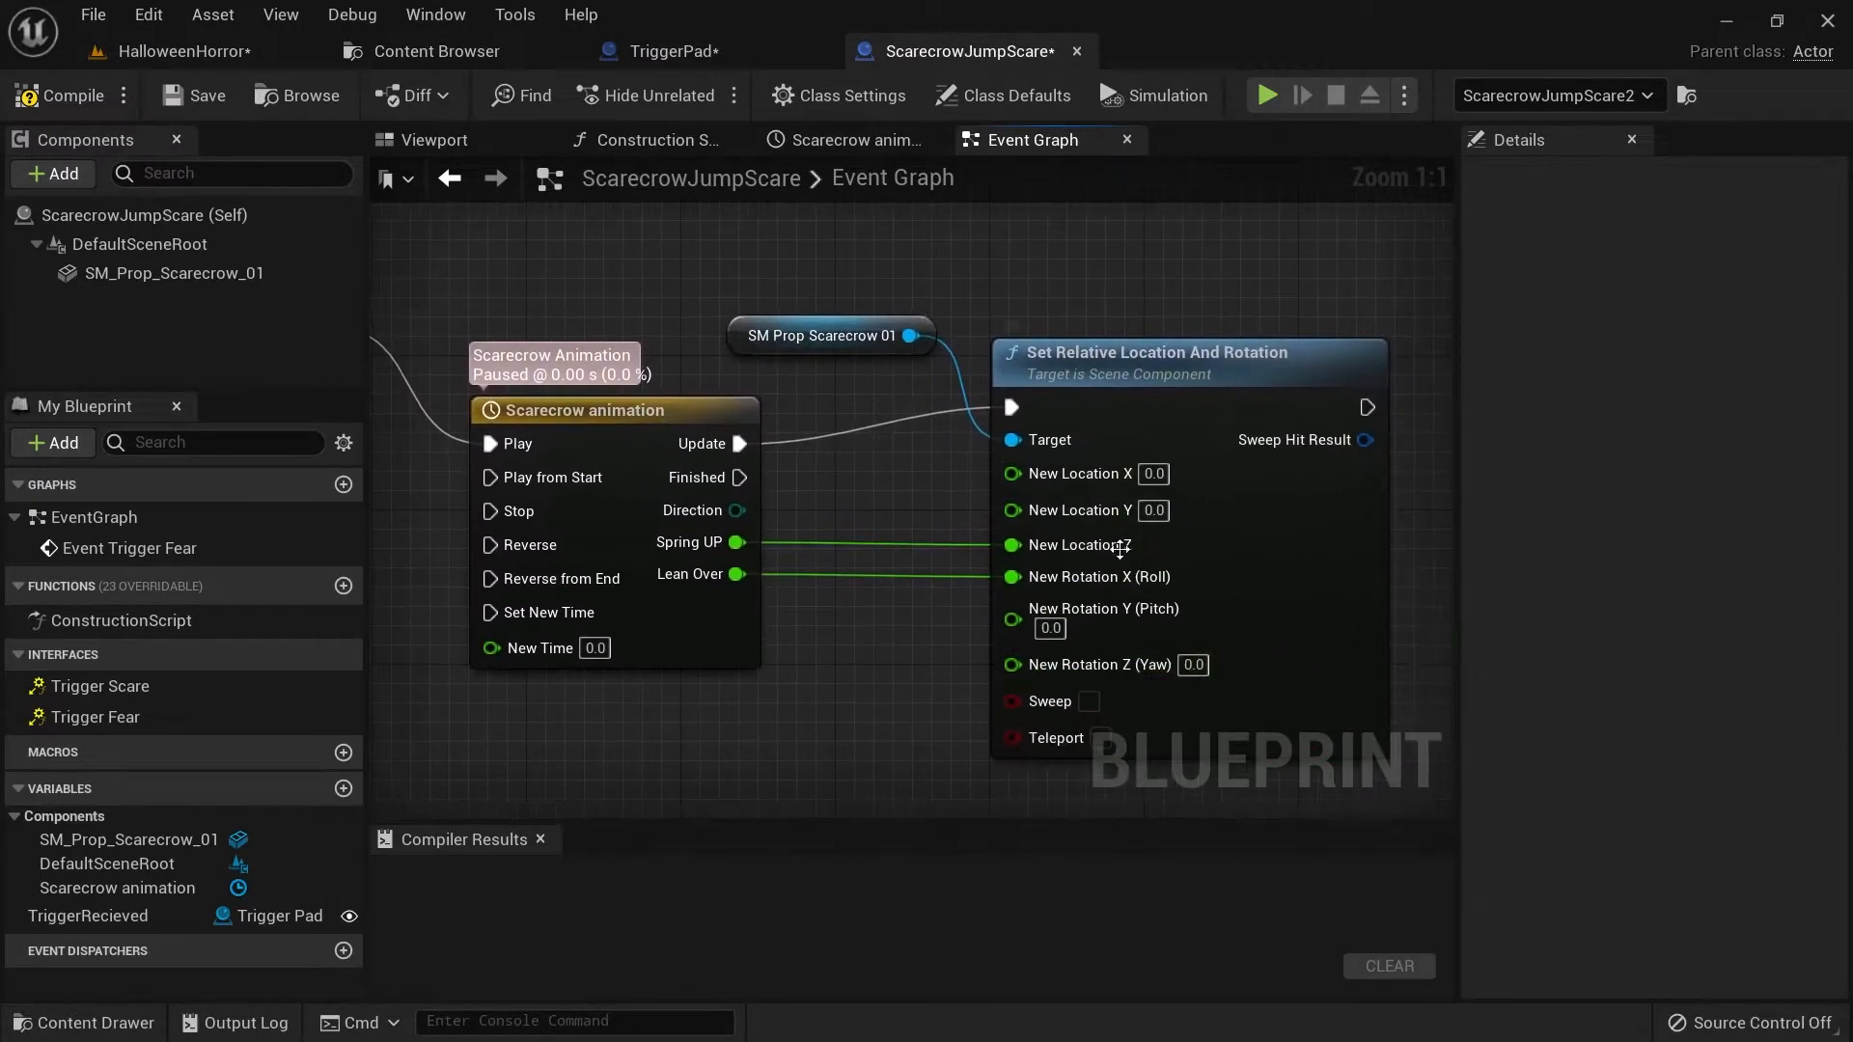
Check the scarecrow's fear event chain against TriggerPad's Trigger Fear call, and compile the ScarecrowJumpScare Blueprint.
{"action": "scroll", "coordinate": [972, 628], "scroll_direction": "down", "scroll_amount": 4}
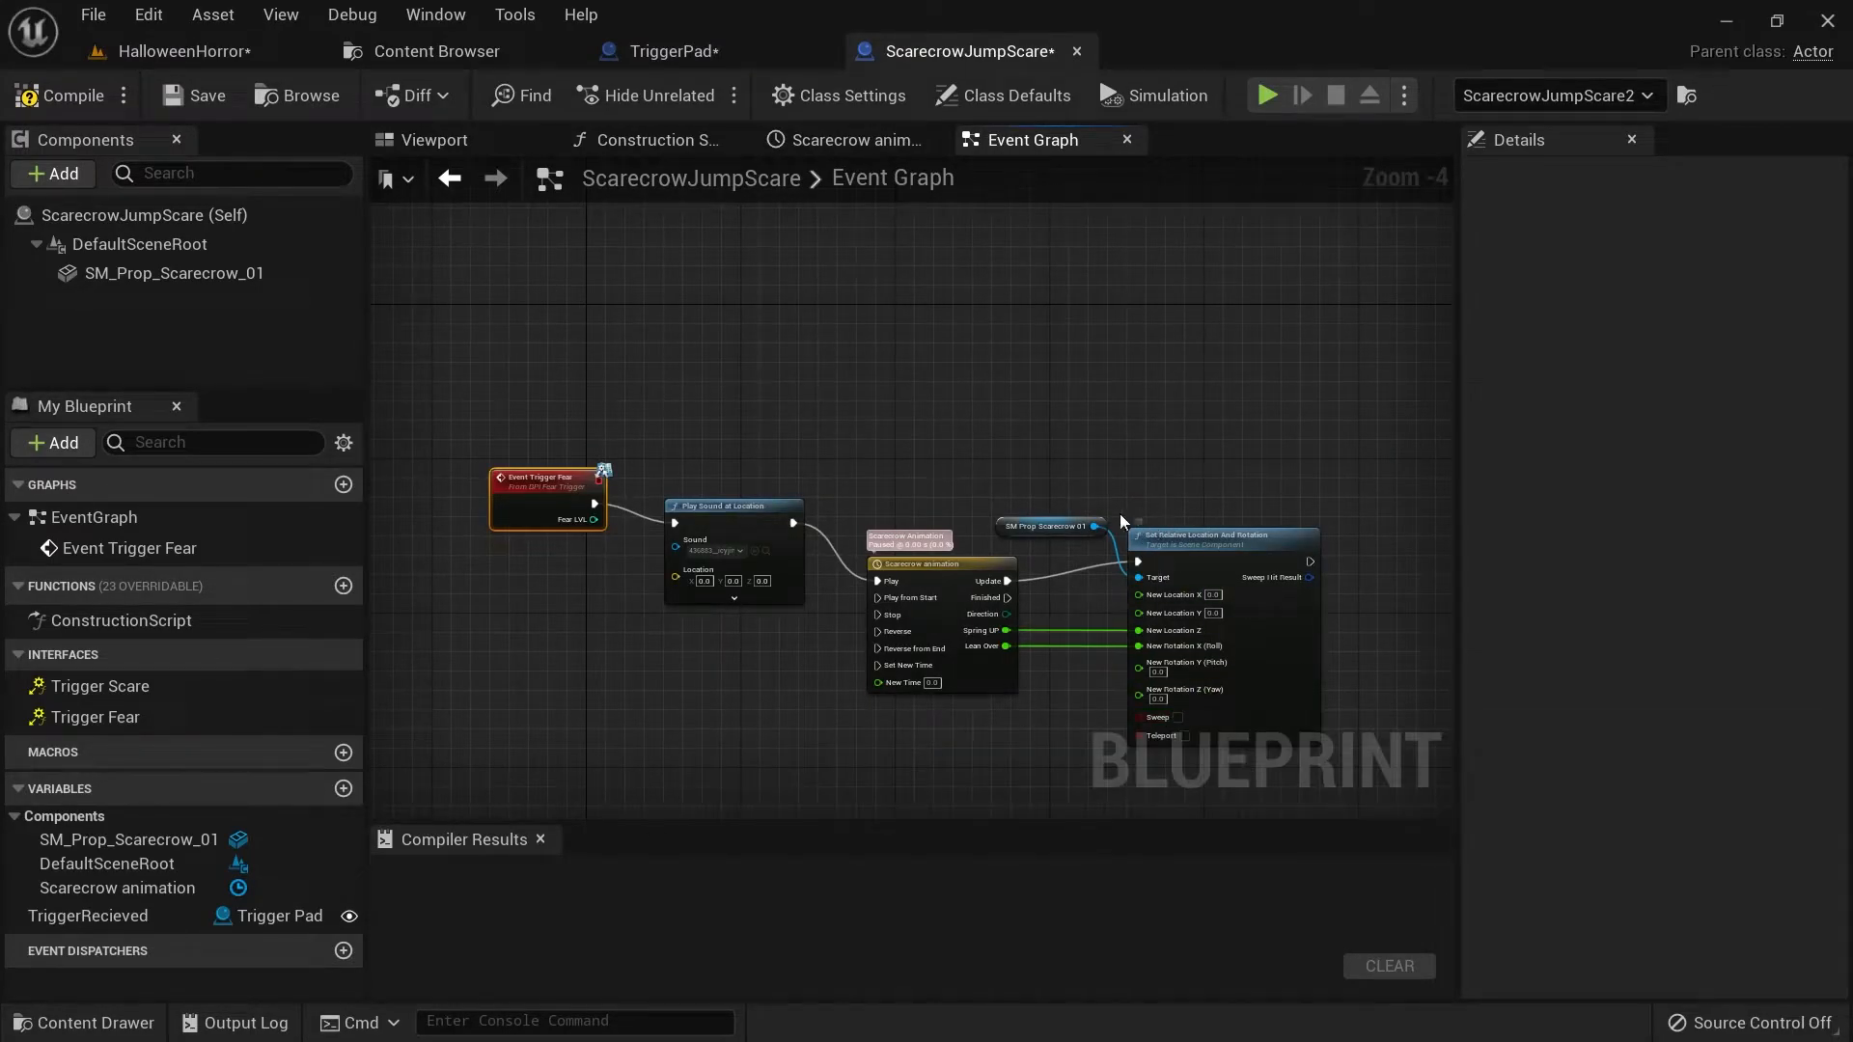
{"action": "right_click_drag", "start_coordinate": [492, 753], "coordinate": [521, 653]}
{"action": "left_click", "coordinate": [666, 51]}
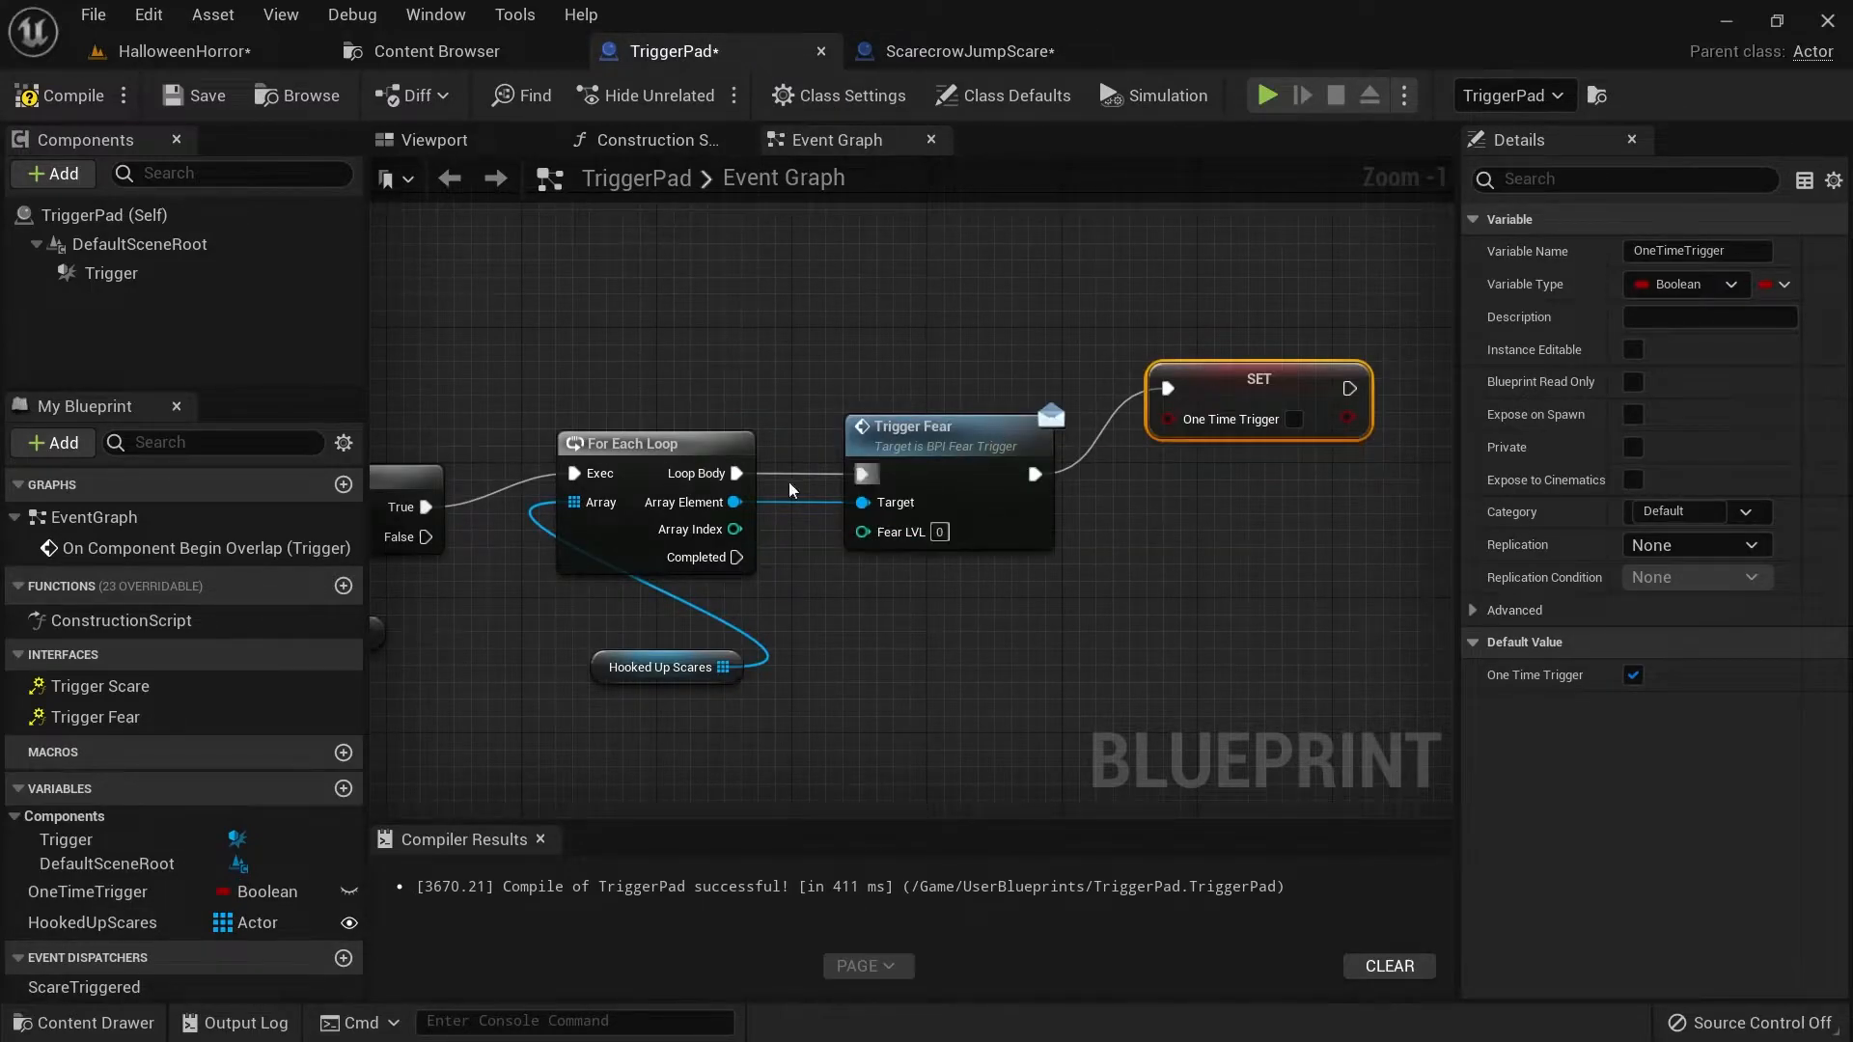
{"action": "left_click", "coordinate": [972, 52]}
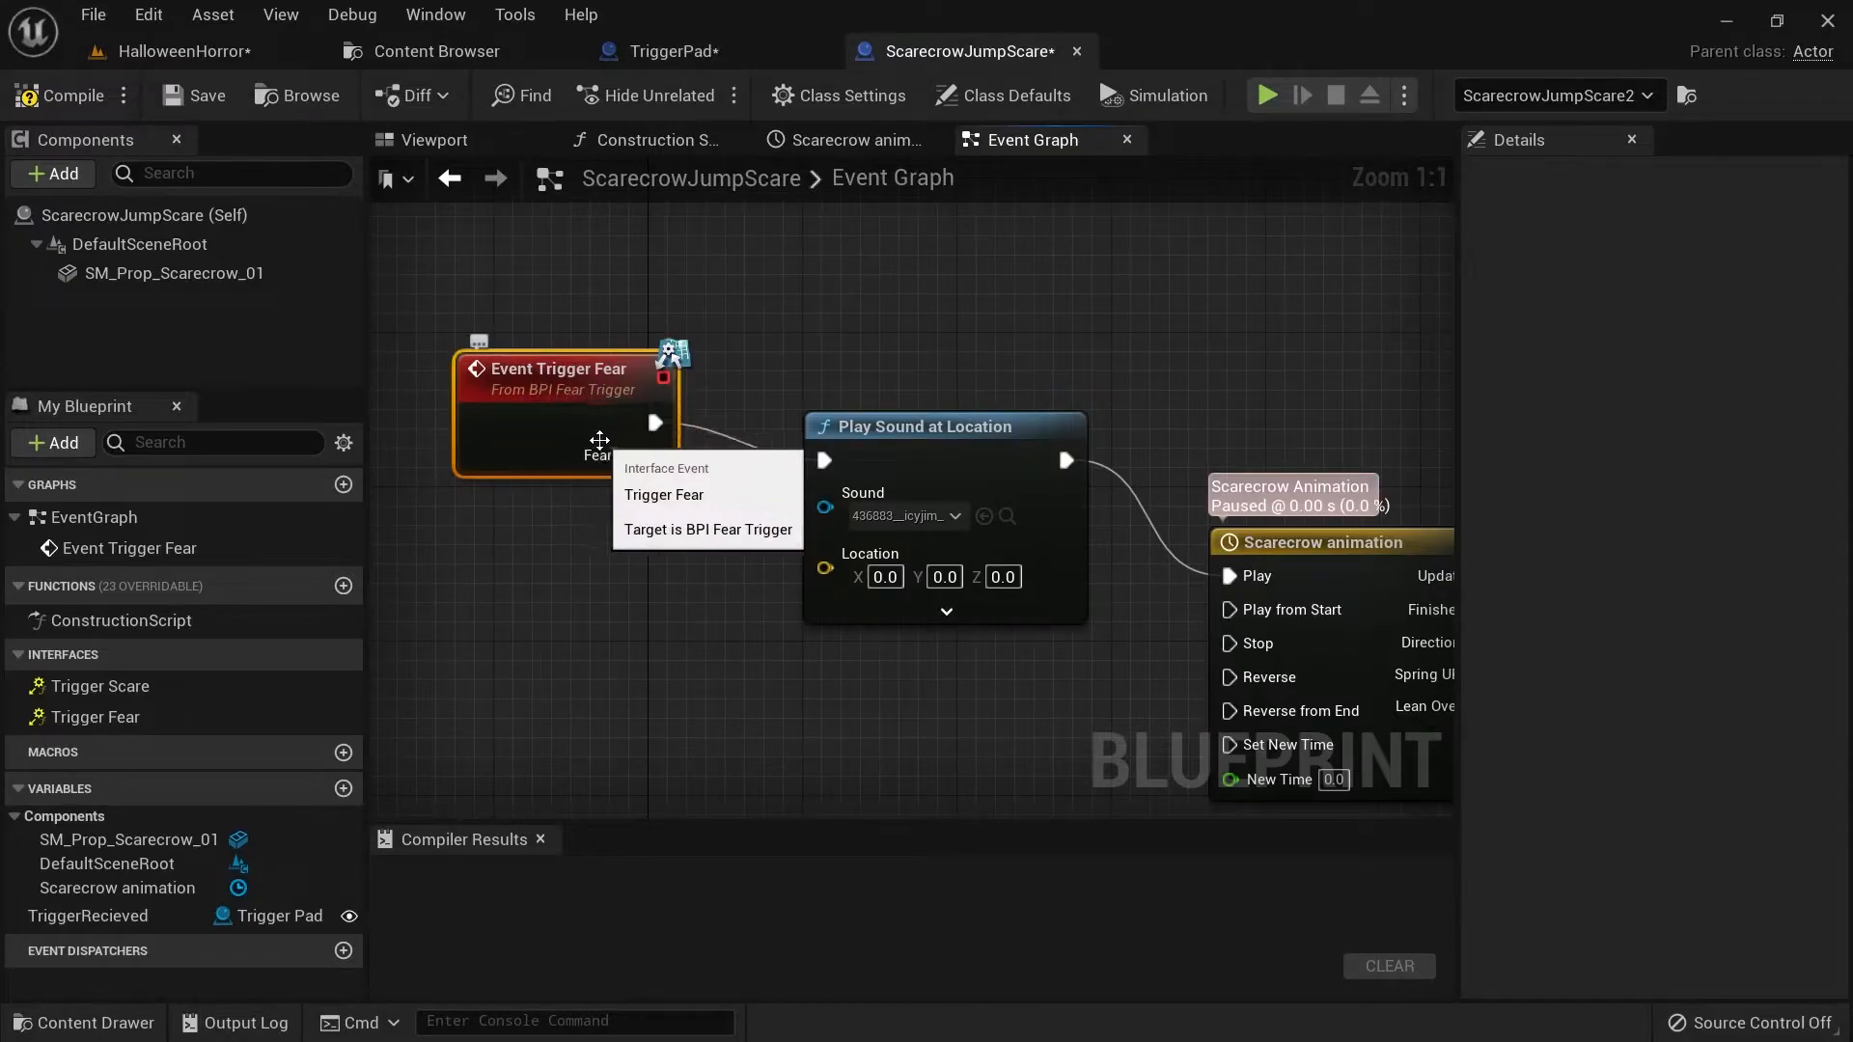
{"action": "right_click_drag", "start_coordinate": [725, 597], "coordinate": [945, 658]}
{"action": "left_click", "coordinate": [58, 95]}
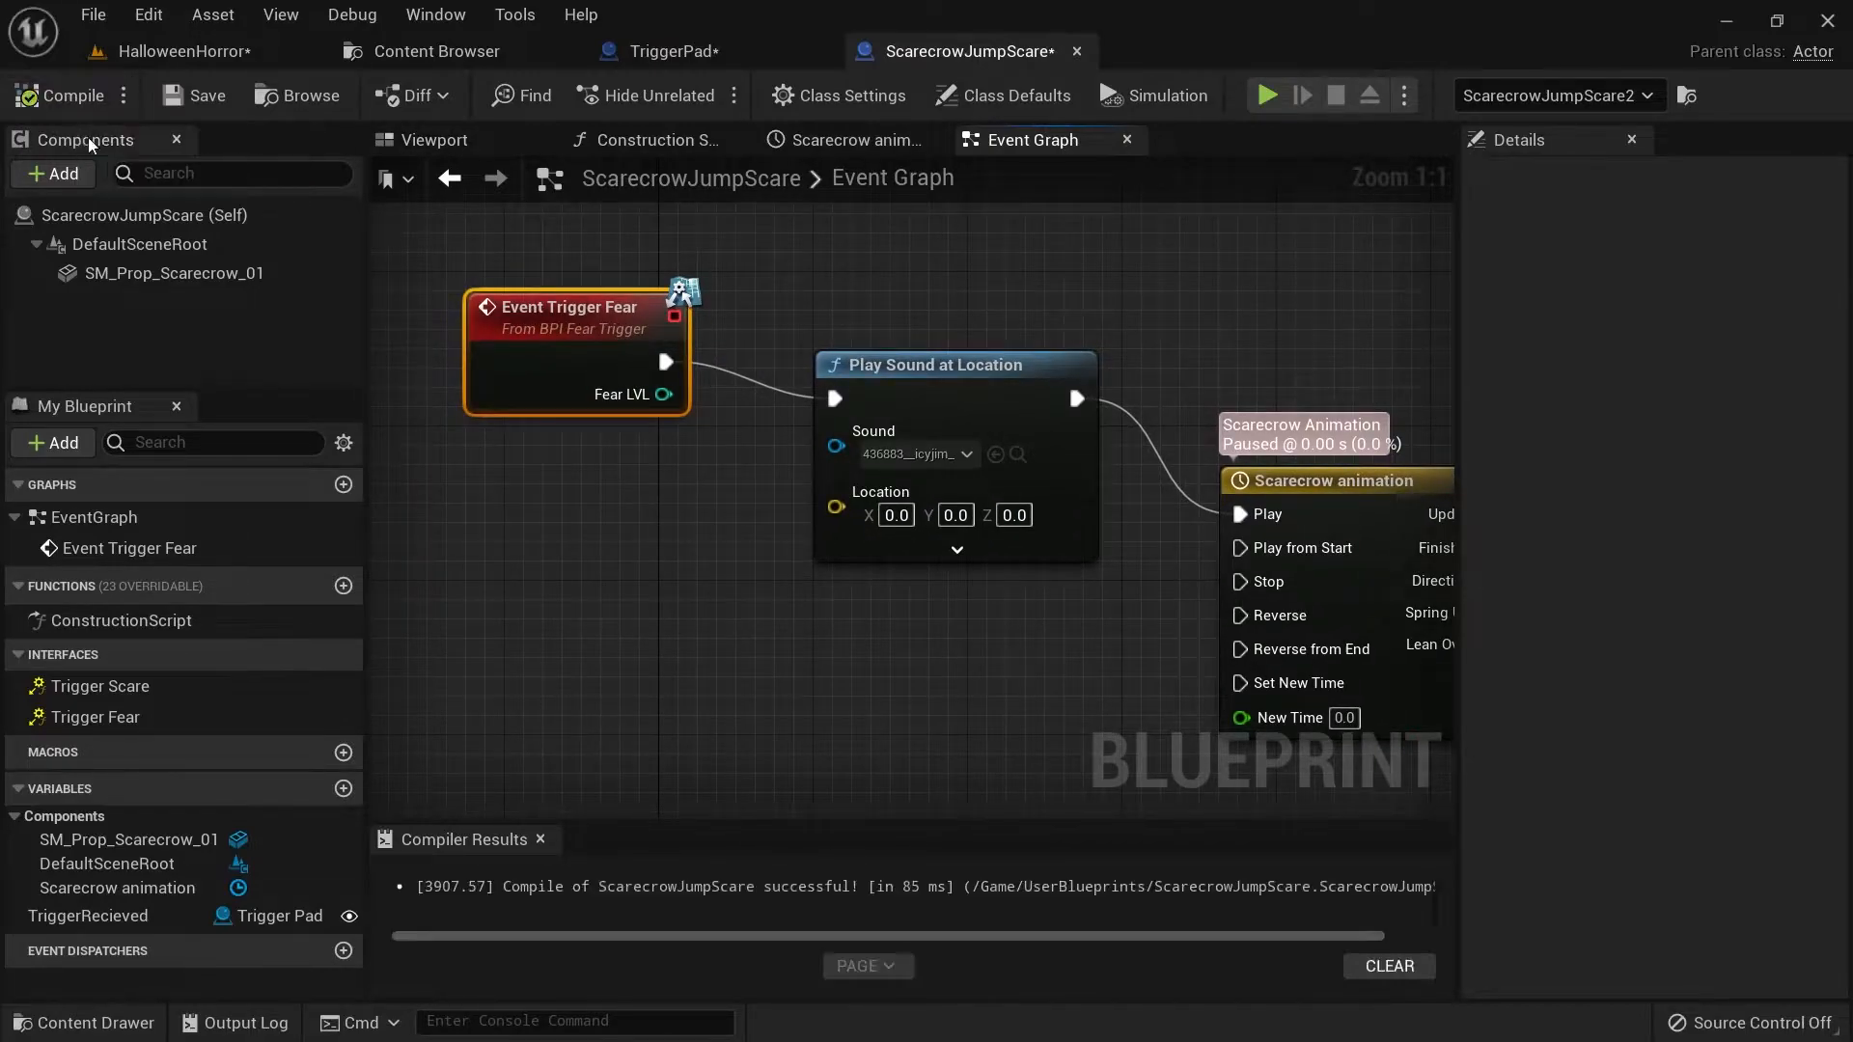
Open the FearGrenadeSpawner Blueprint from the UserBlueprints content folder.
{"action": "left_click", "coordinate": [420, 50]}
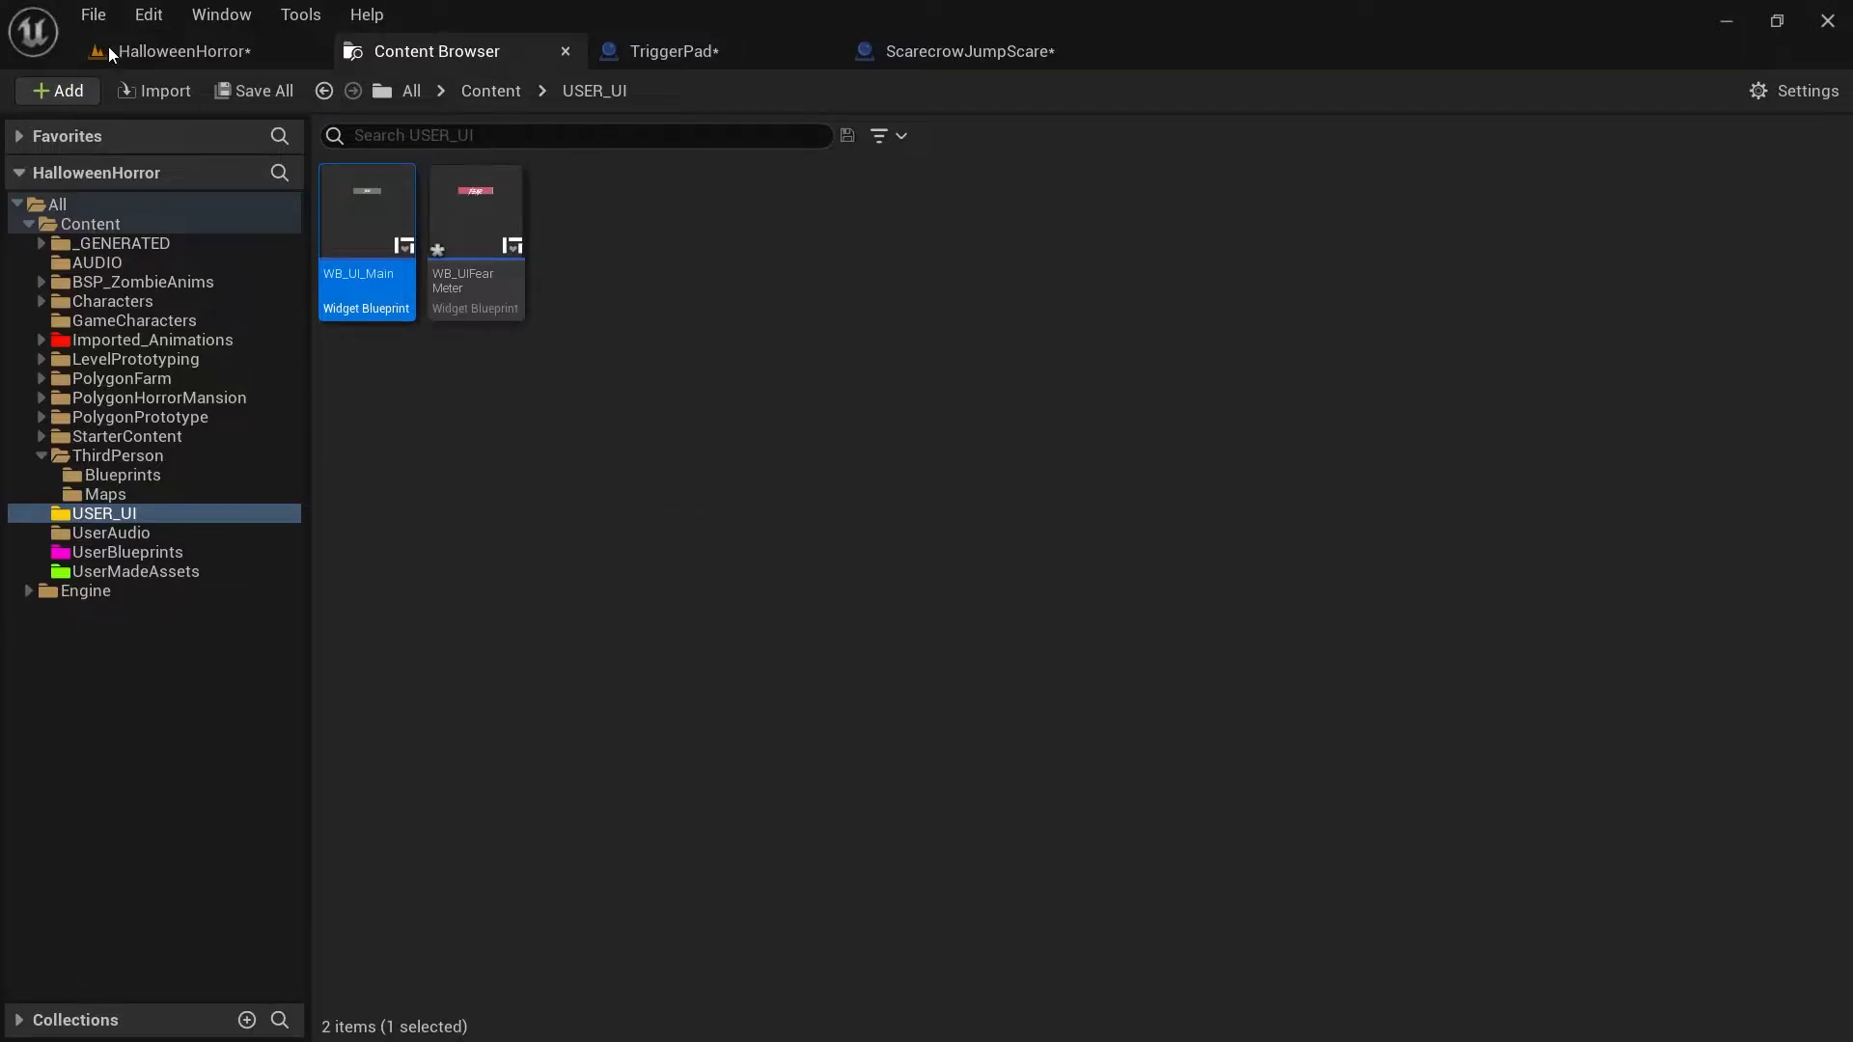
{"action": "left_click", "coordinate": [492, 91]}
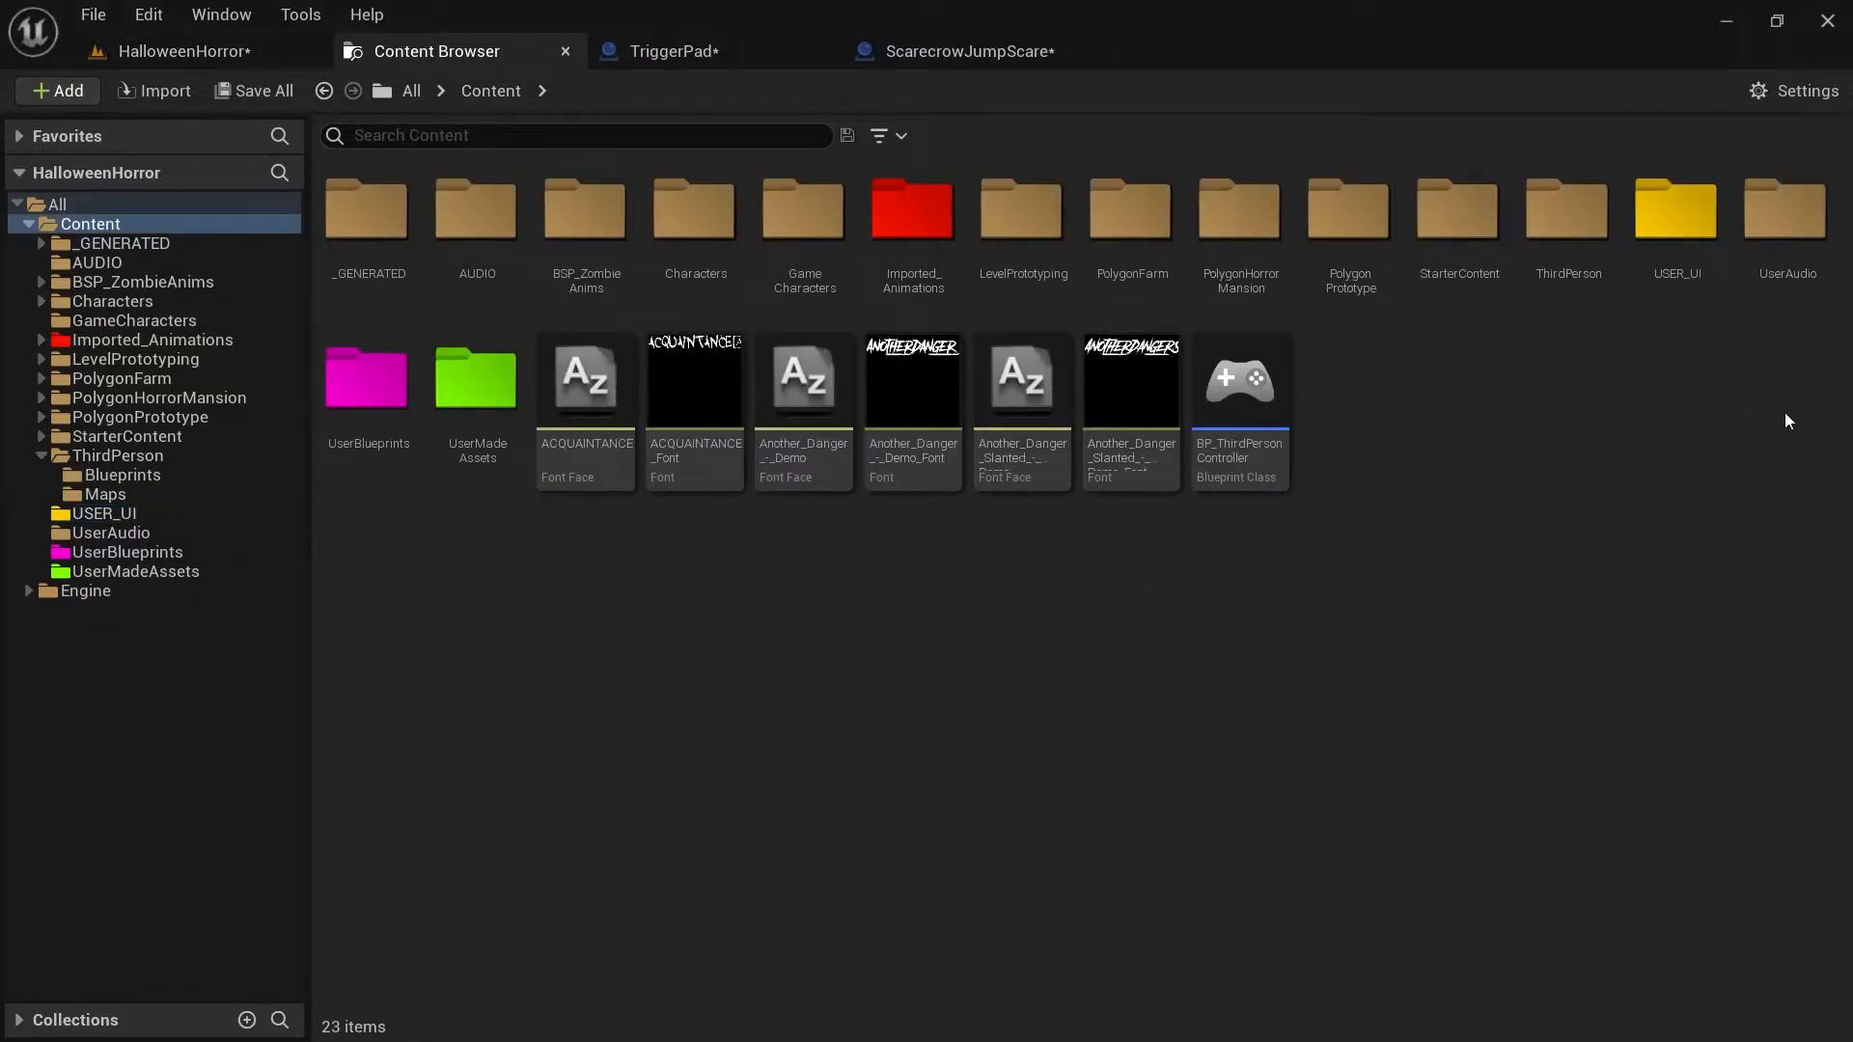
{"action": "left_click", "coordinate": [366, 391]}
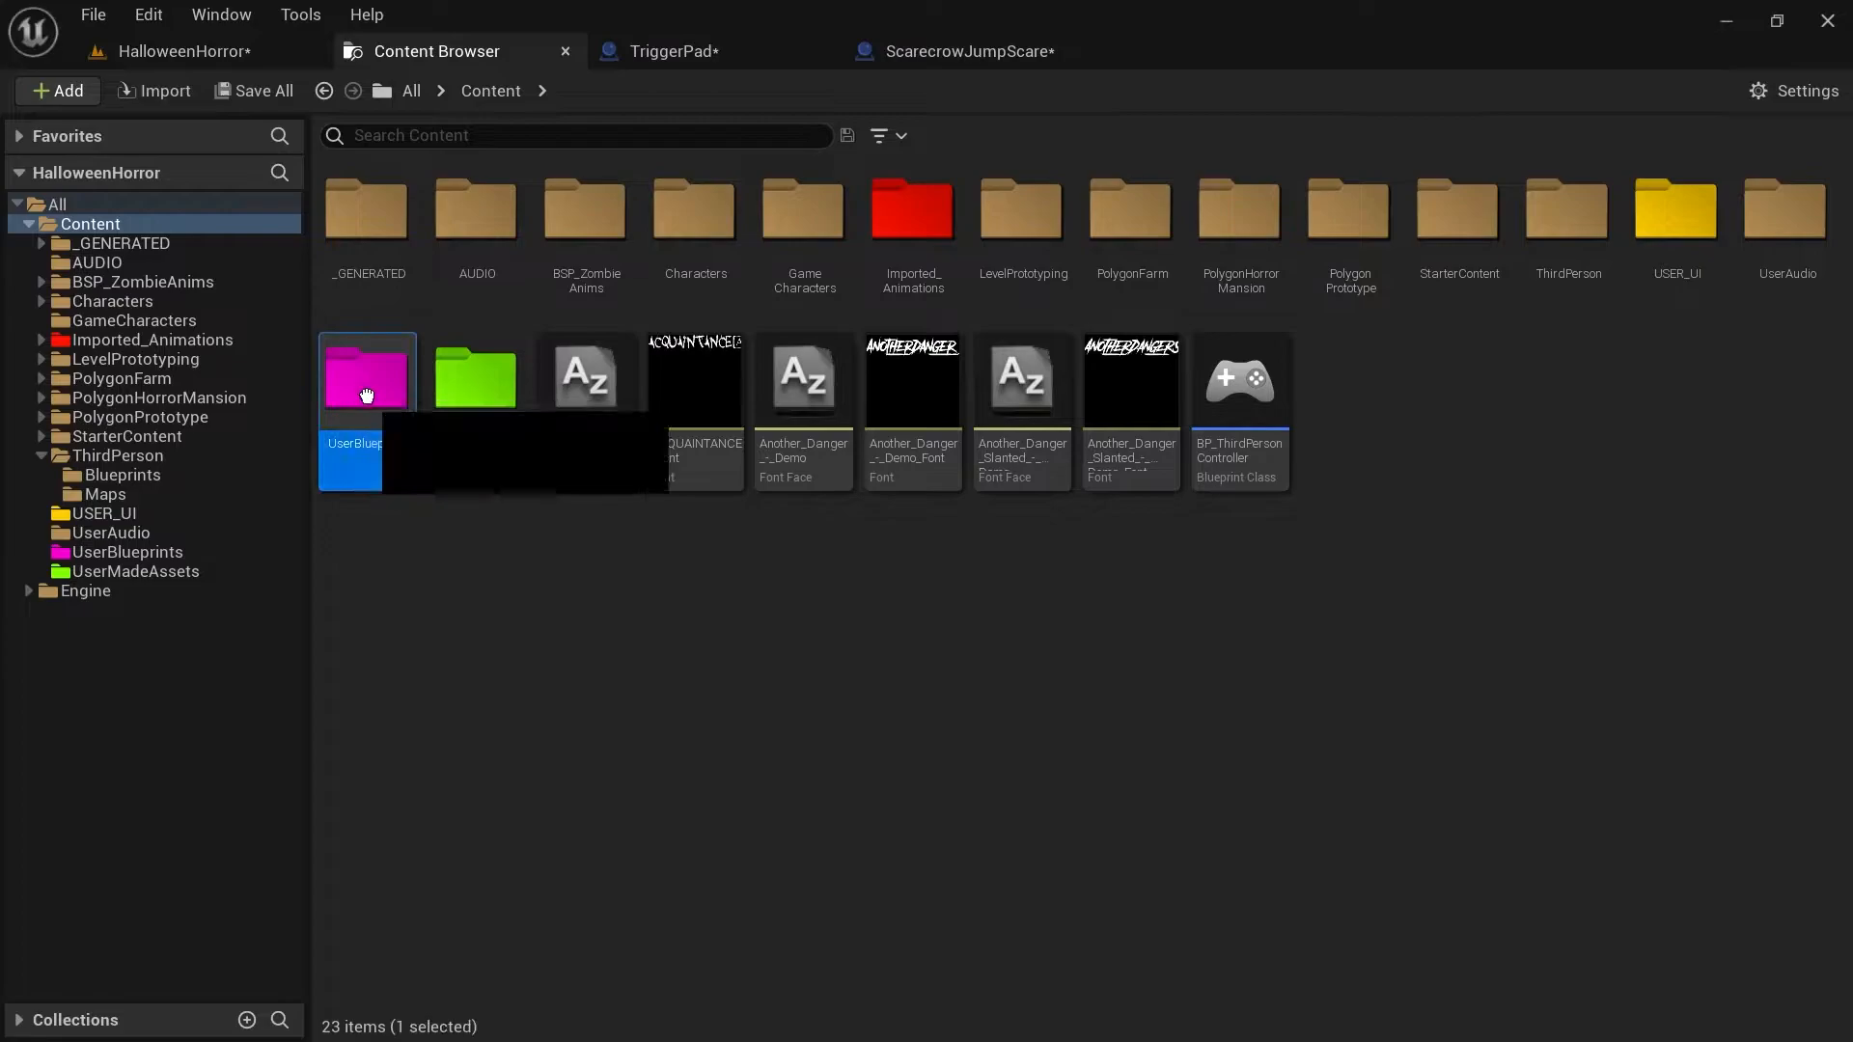
{"action": "double_click", "coordinate": [366, 391]}
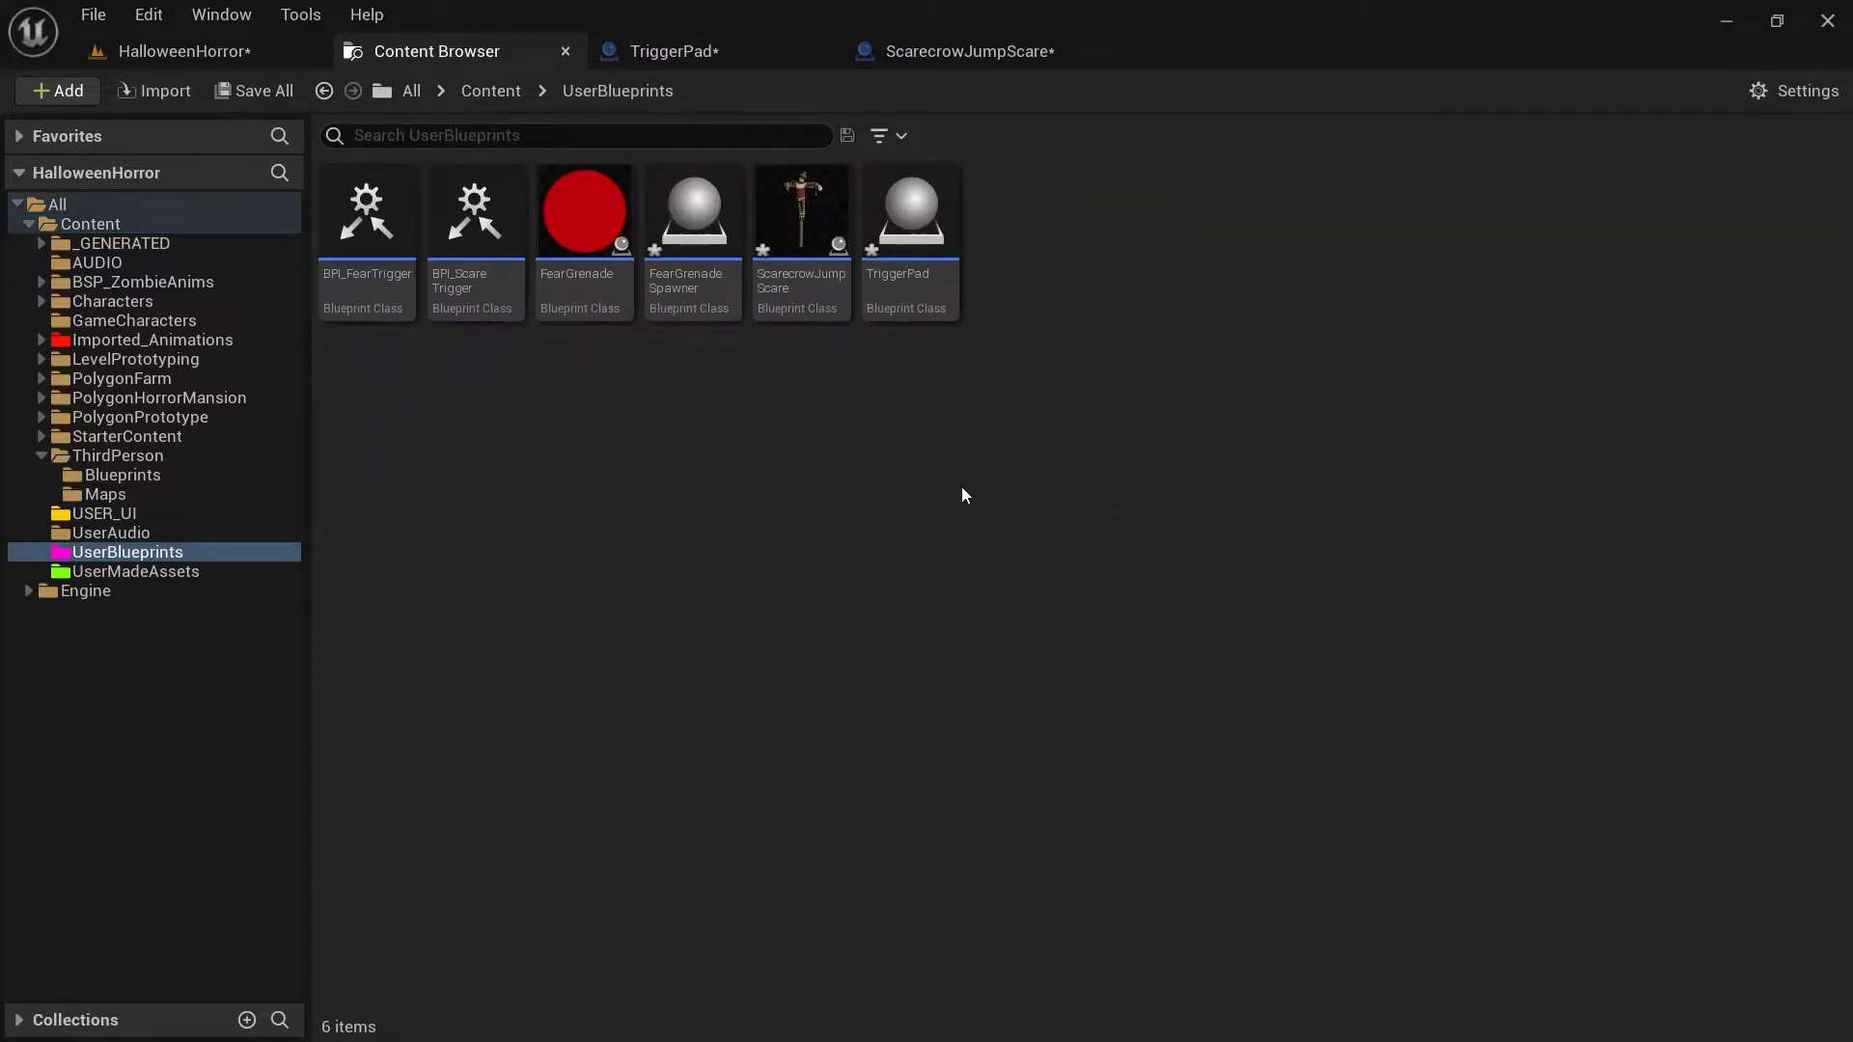
{"action": "double_click", "coordinate": [687, 249]}
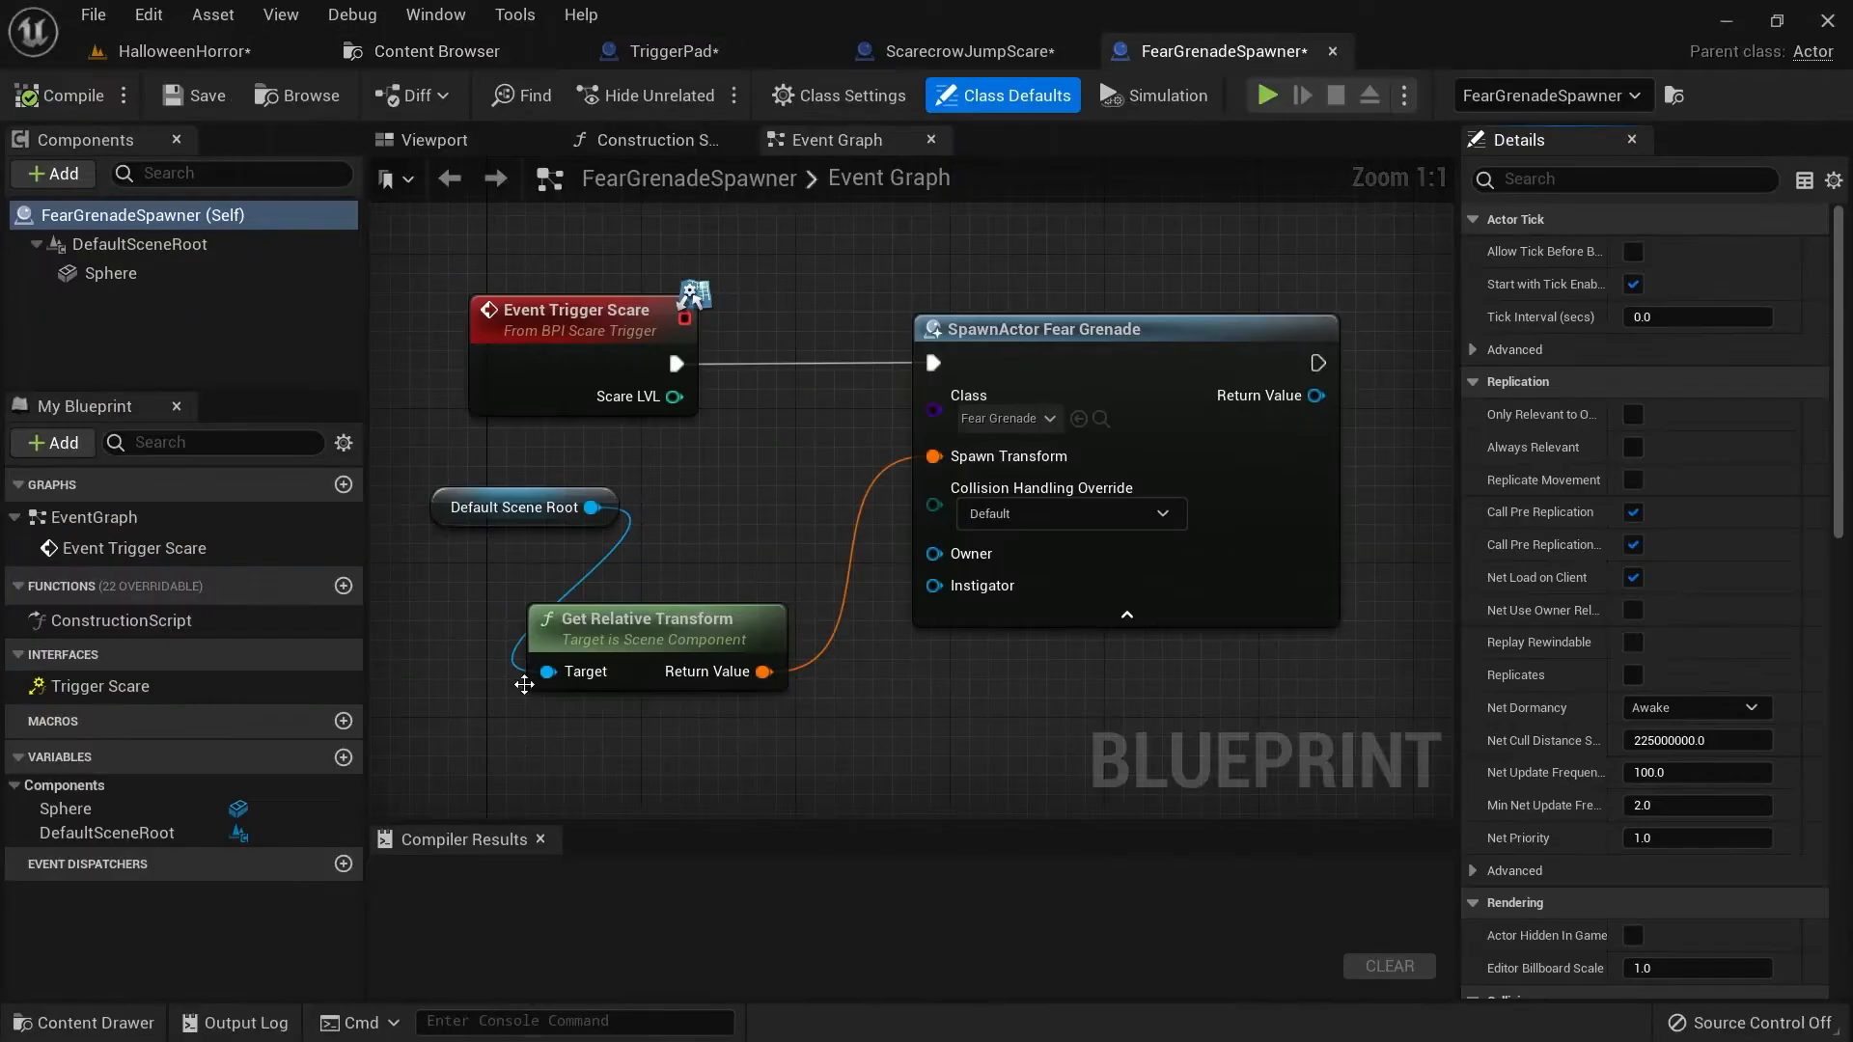
Move Event Trigger Scare up out of the way and implement the BPI_FearTrigger interface in FearGrenadeSpawner.
{"action": "right_click_drag", "start_coordinate": [743, 547], "coordinate": [849, 607]}
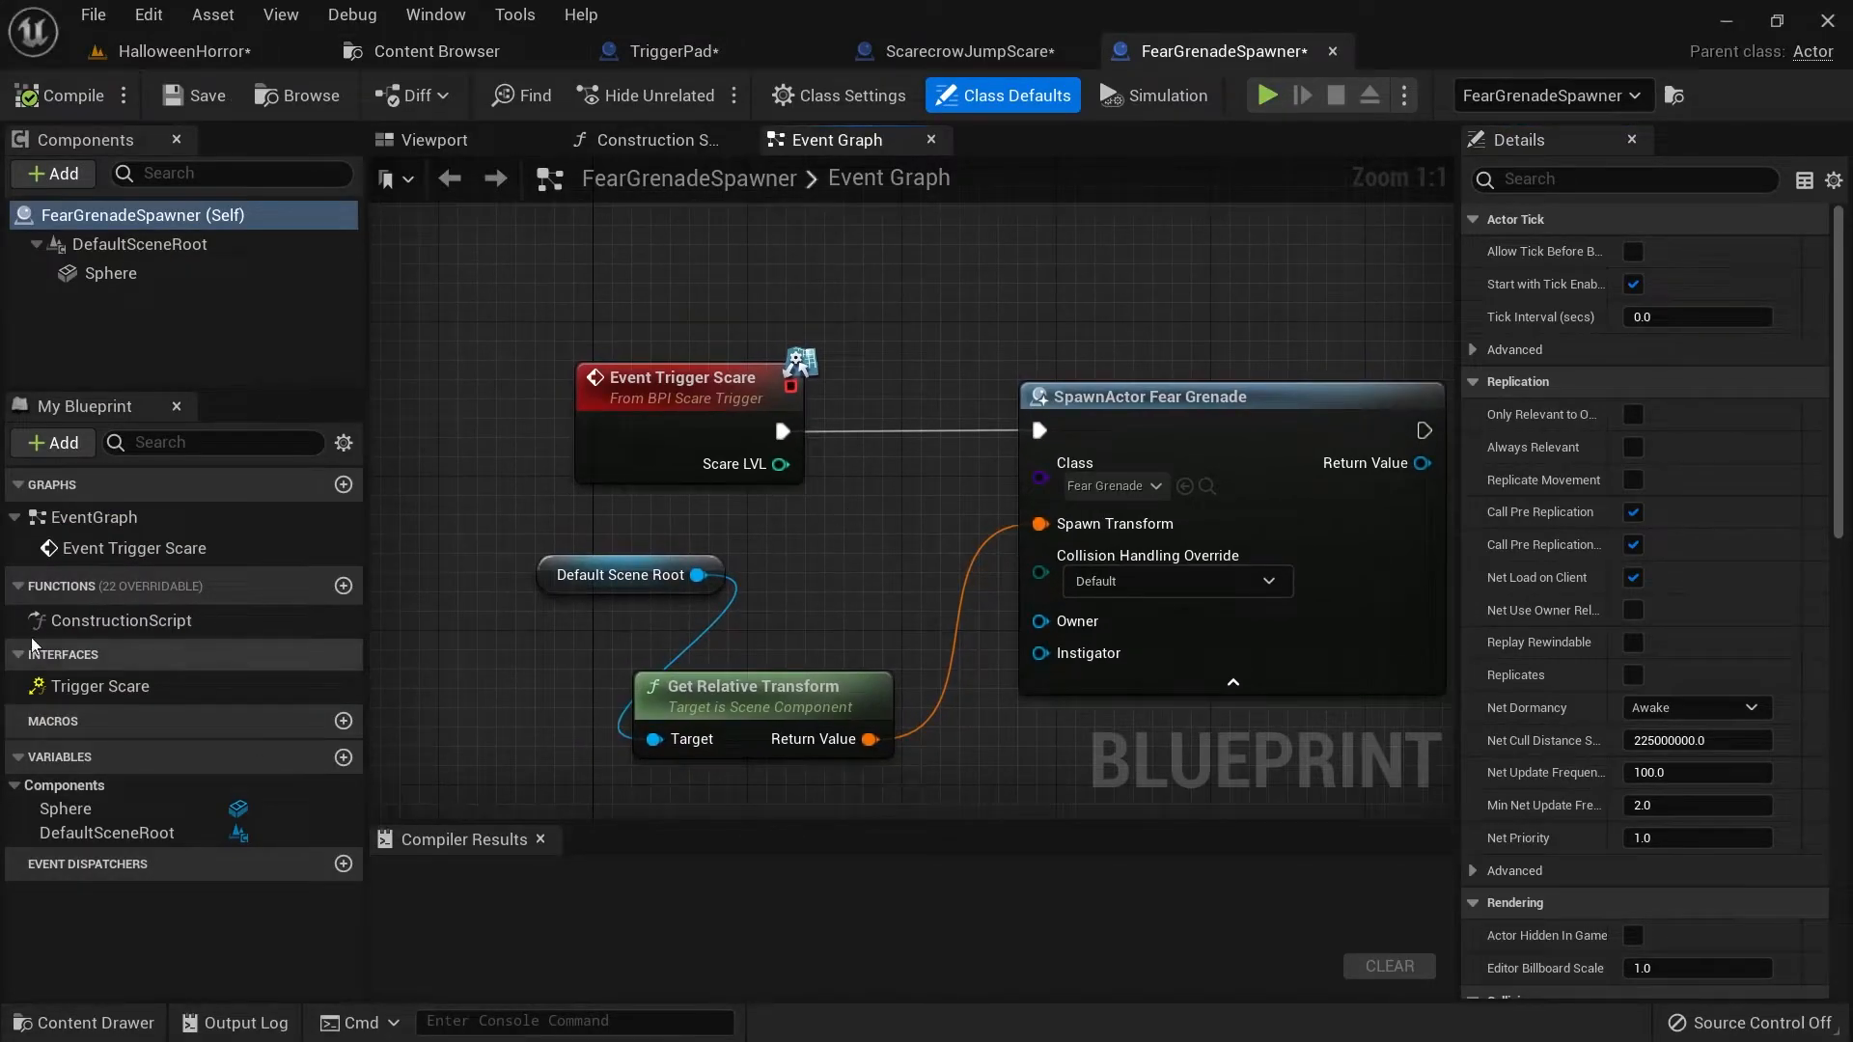
{"action": "left_click_drag", "start_coordinate": [659, 406], "coordinate": [562, 305]}
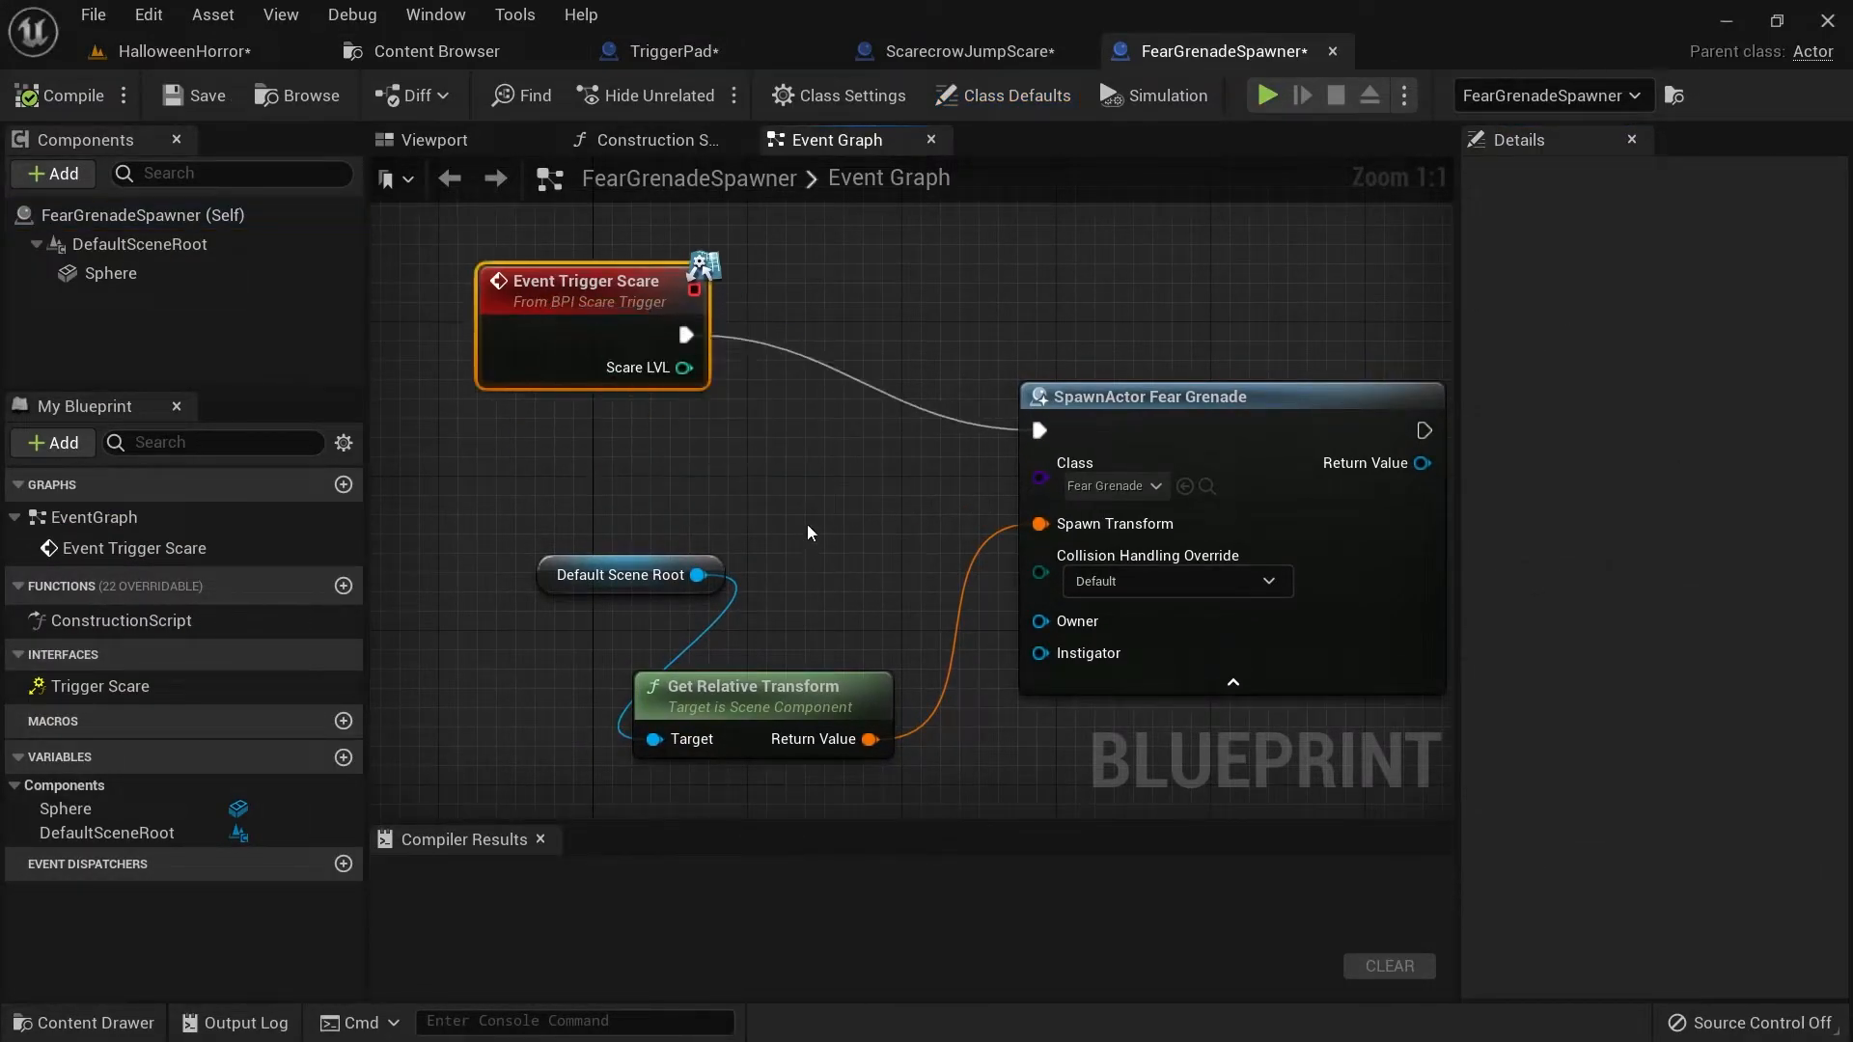
{"action": "left_click", "coordinate": [816, 98]}
{"action": "left_click", "coordinate": [1759, 676]}
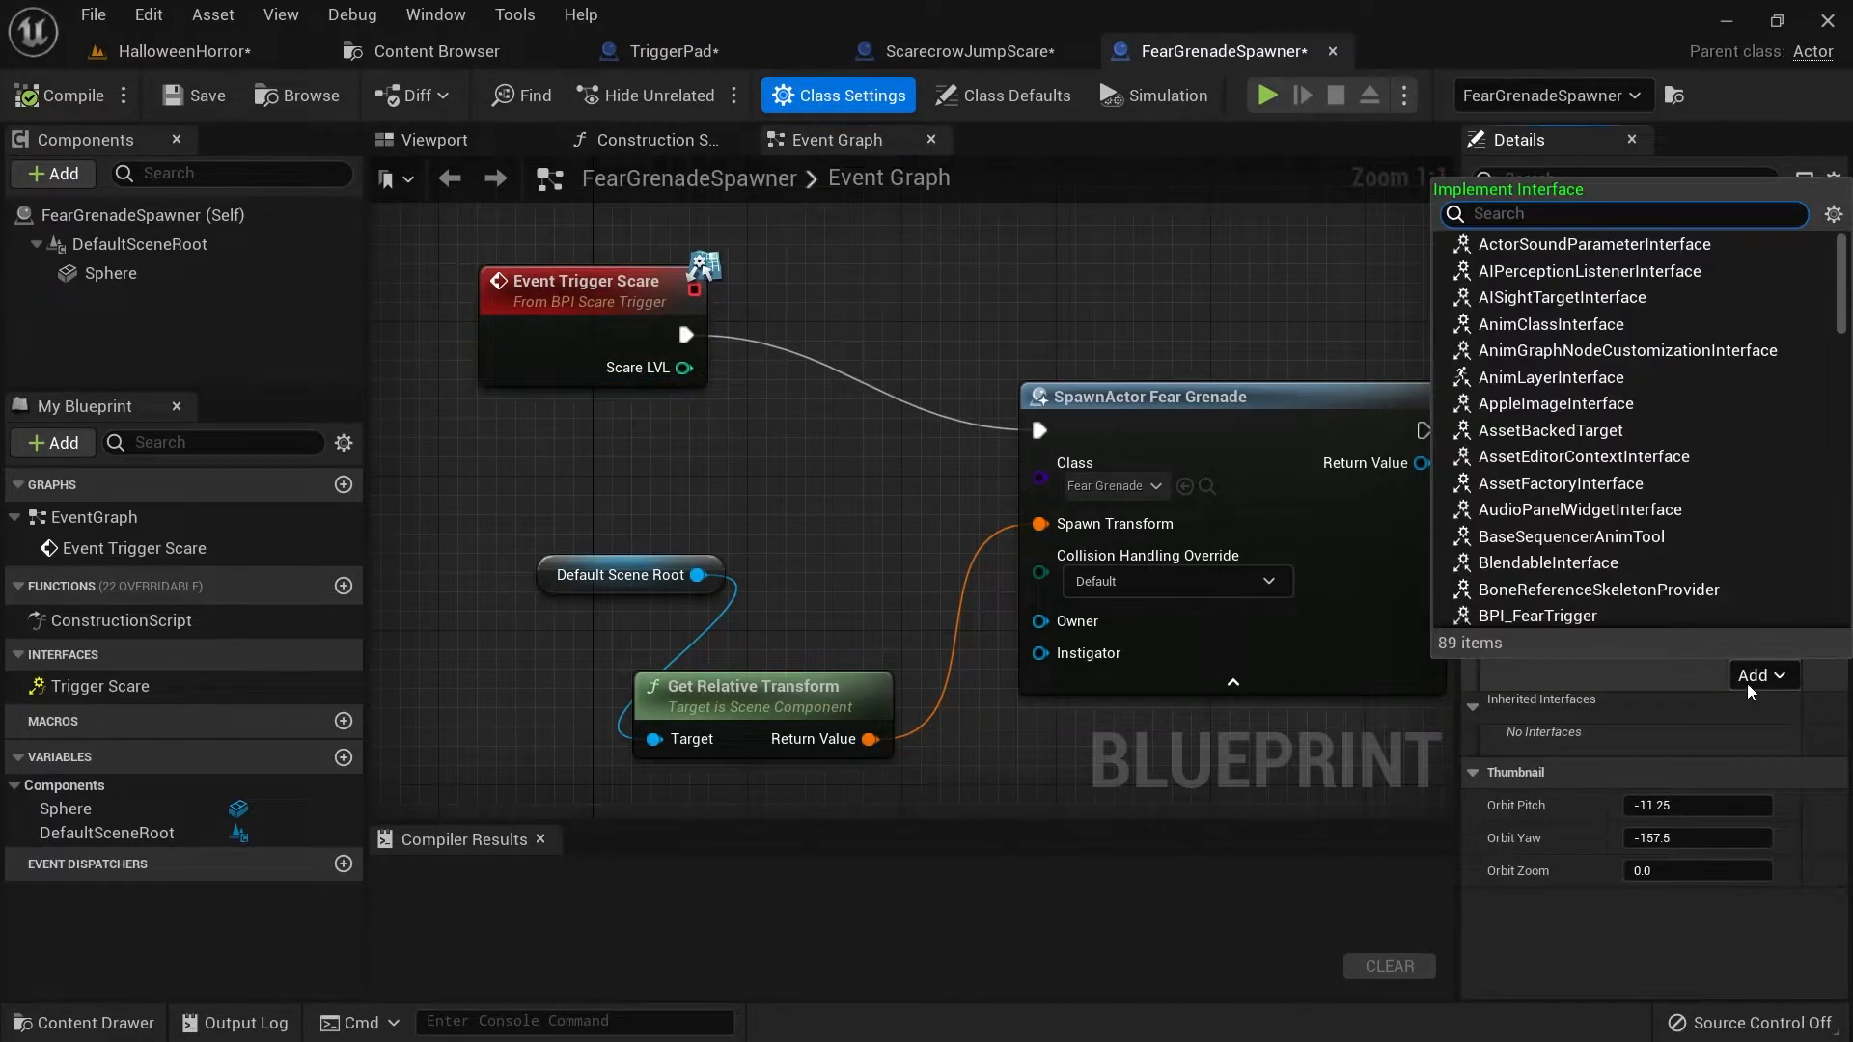
{"action": "type", "text": "fear"}
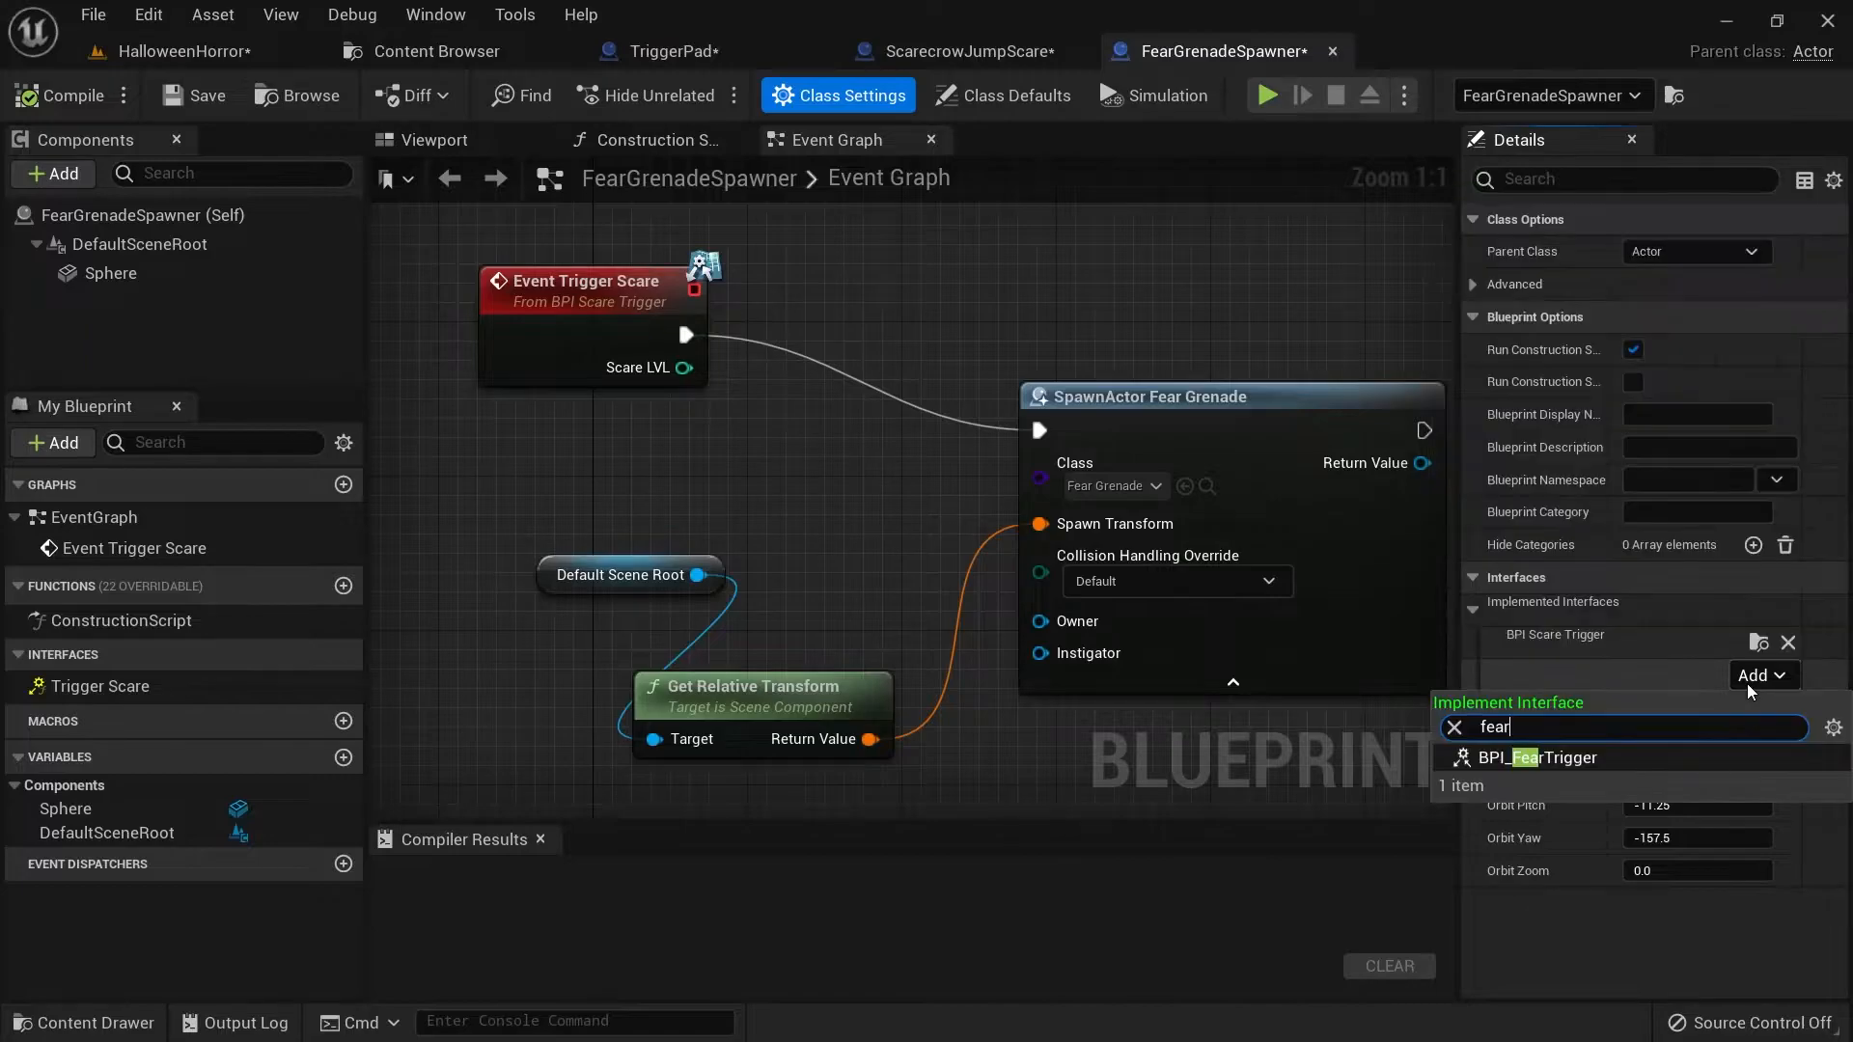
{"action": "left_click", "coordinate": [1600, 755]}
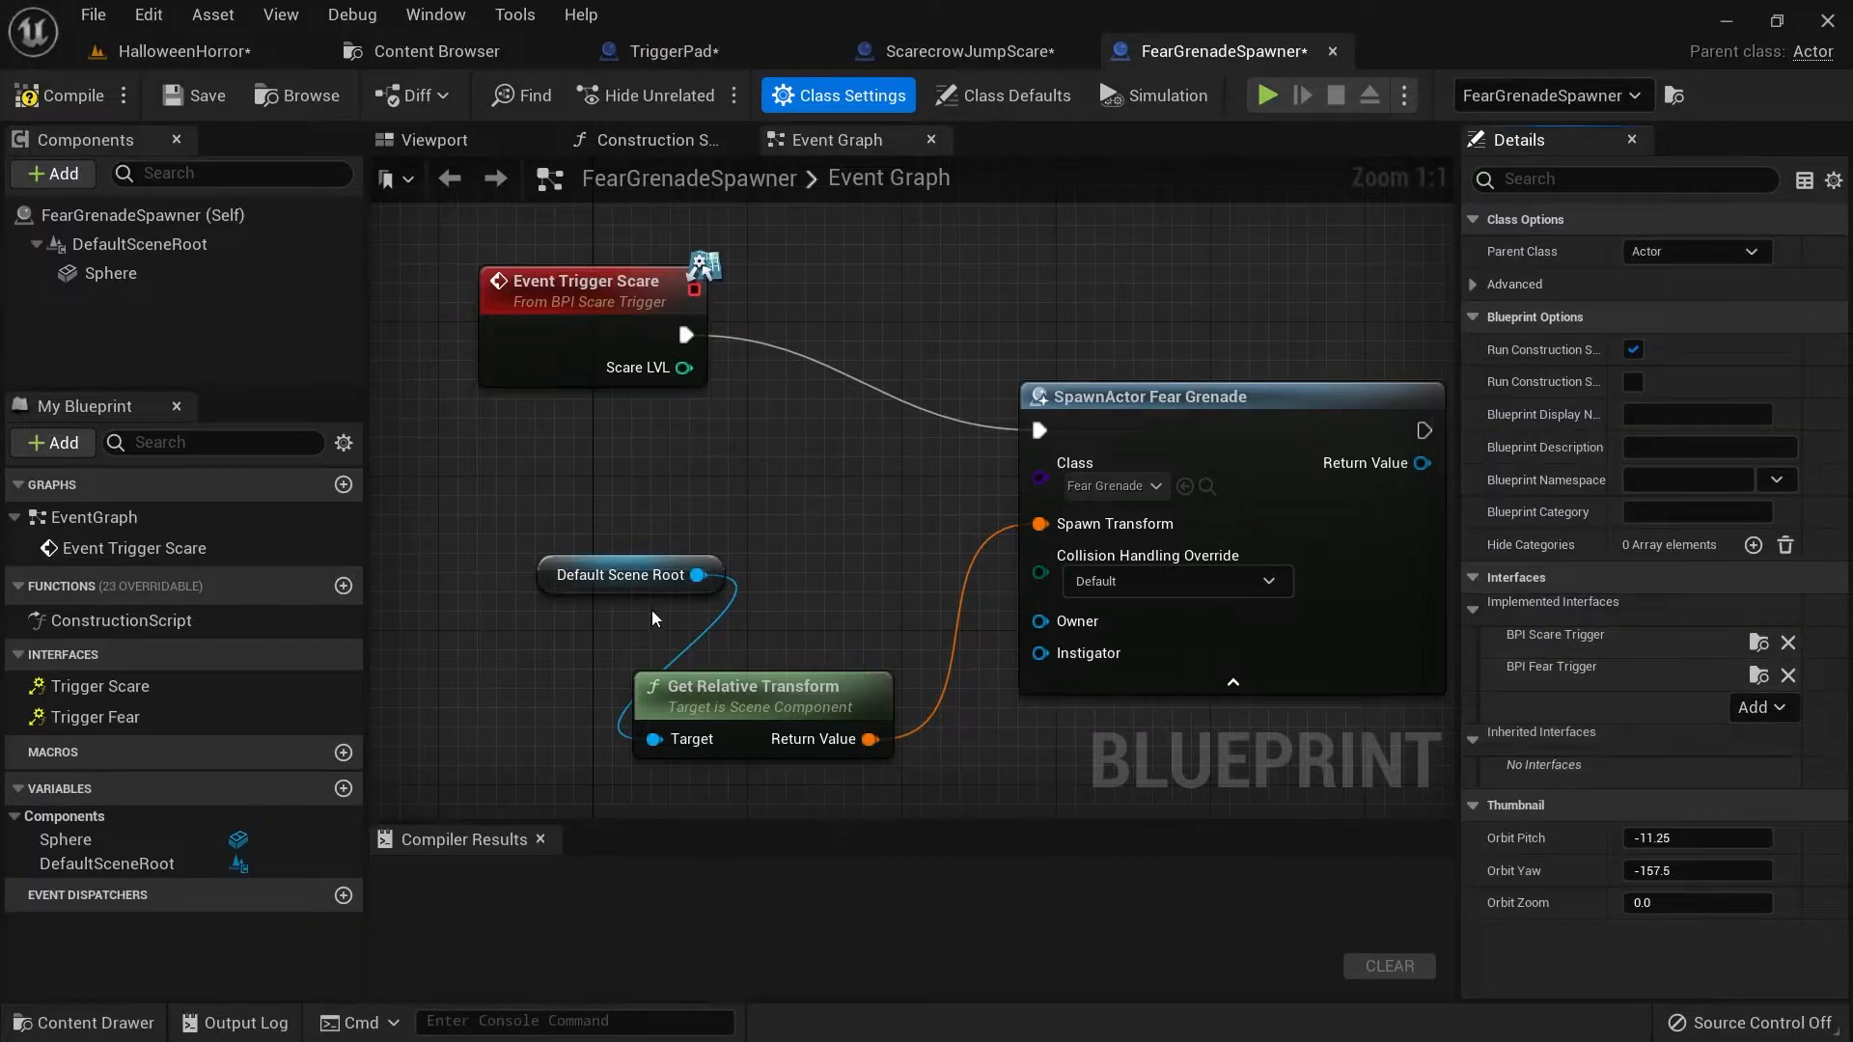
Add the Trigger Fear interface event to FearGrenadeSpawner's Event Graph and connect it to SpawnActor Fear Grenade.
{"action": "double_click", "coordinate": [95, 716]}
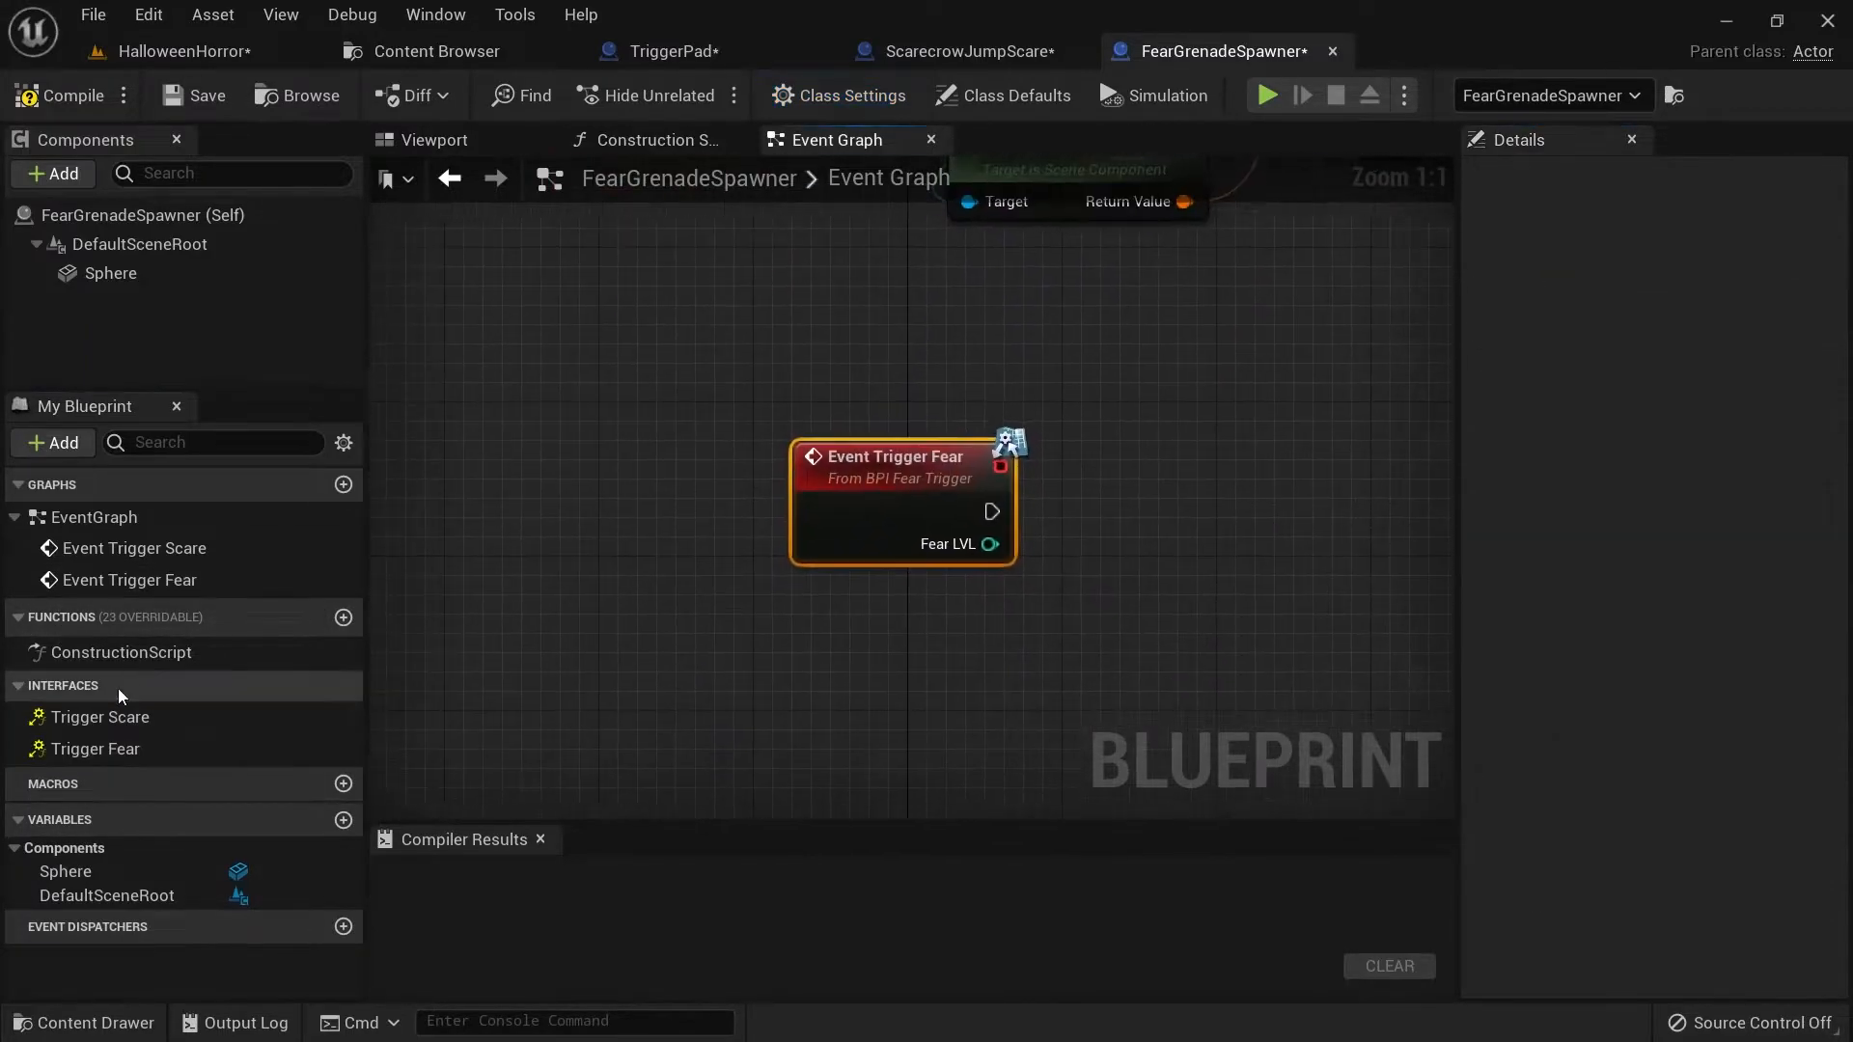
{"action": "right_click_drag", "start_coordinate": [692, 467], "coordinate": [732, 673]}
{"action": "left_click_drag", "start_coordinate": [994, 752], "coordinate": [854, 524]}
{"action": "right_click_drag", "start_coordinate": [1084, 543], "coordinate": [783, 542]}
{"action": "left_click_drag", "start_coordinate": [655, 548], "coordinate": [1152, 506]}
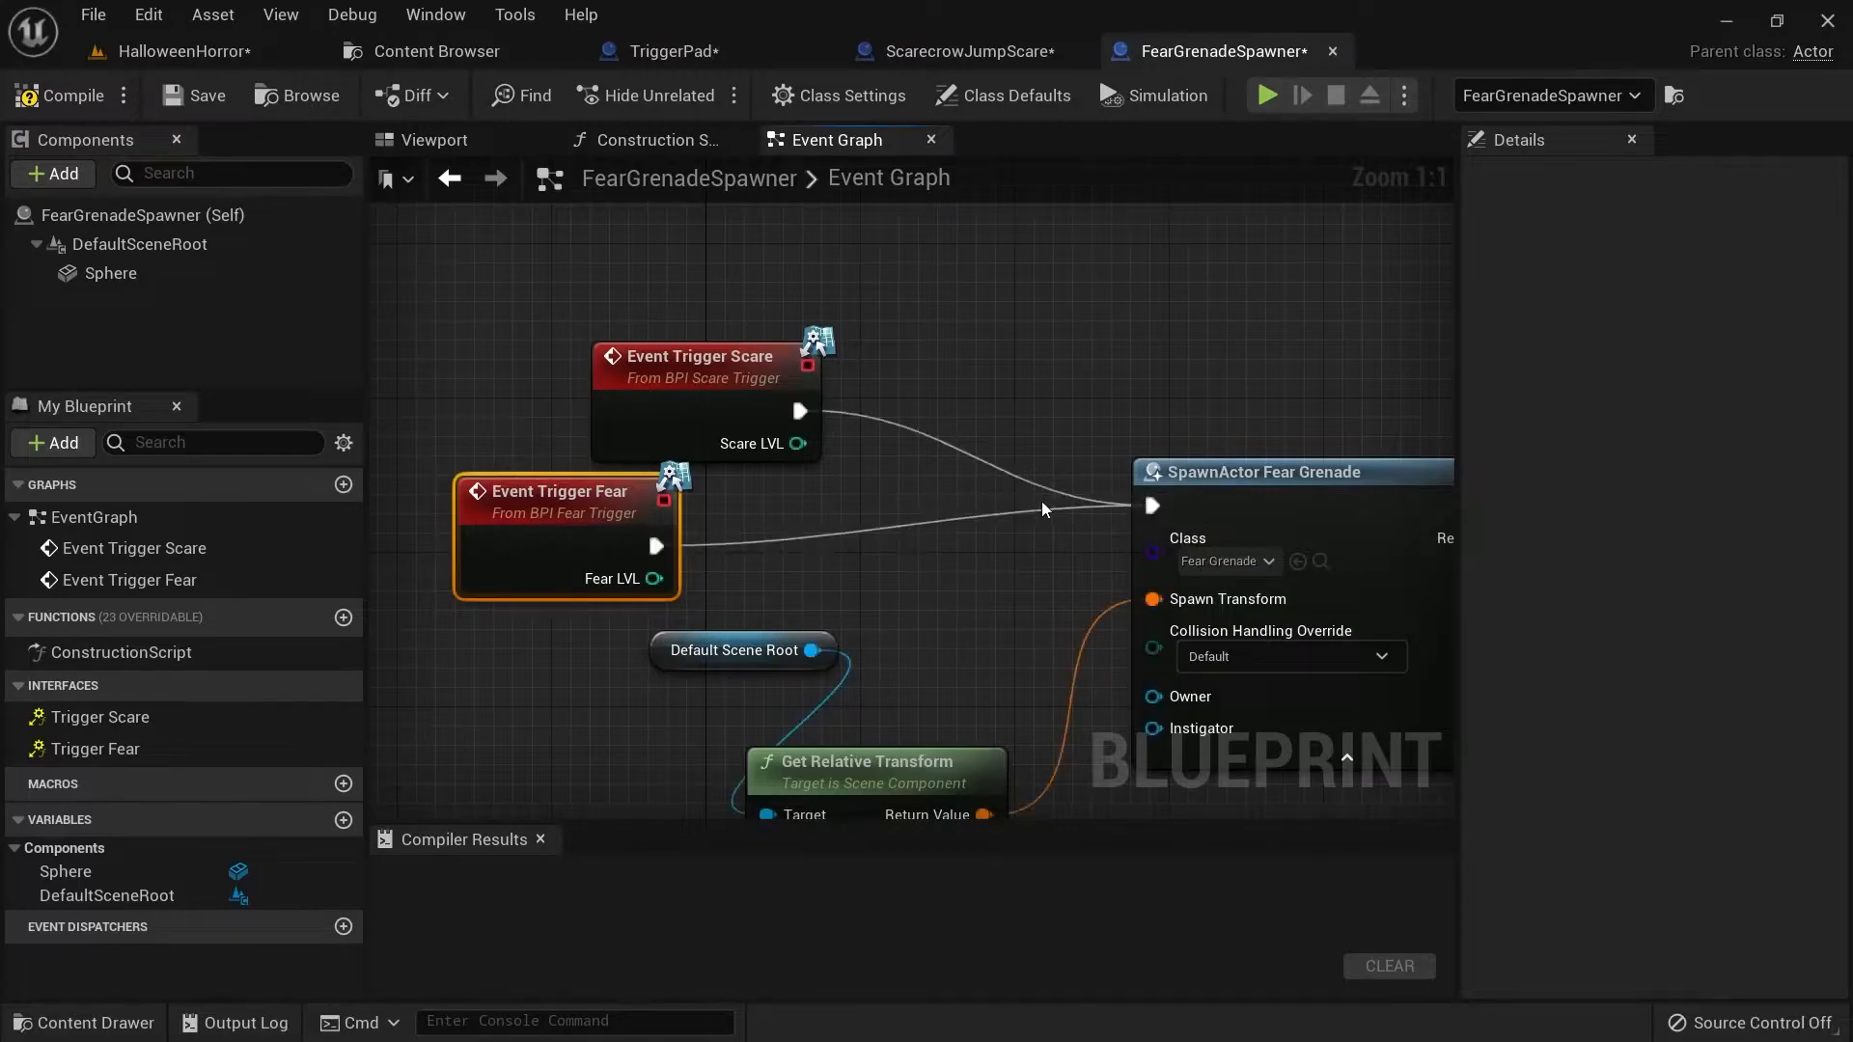
Delete Event Trigger Scare, put Event Trigger Fear in its place, and compile FearGrenadeSpawner.
{"action": "left_click", "coordinate": [671, 355]}
{"action": "key", "text": "Delete"}
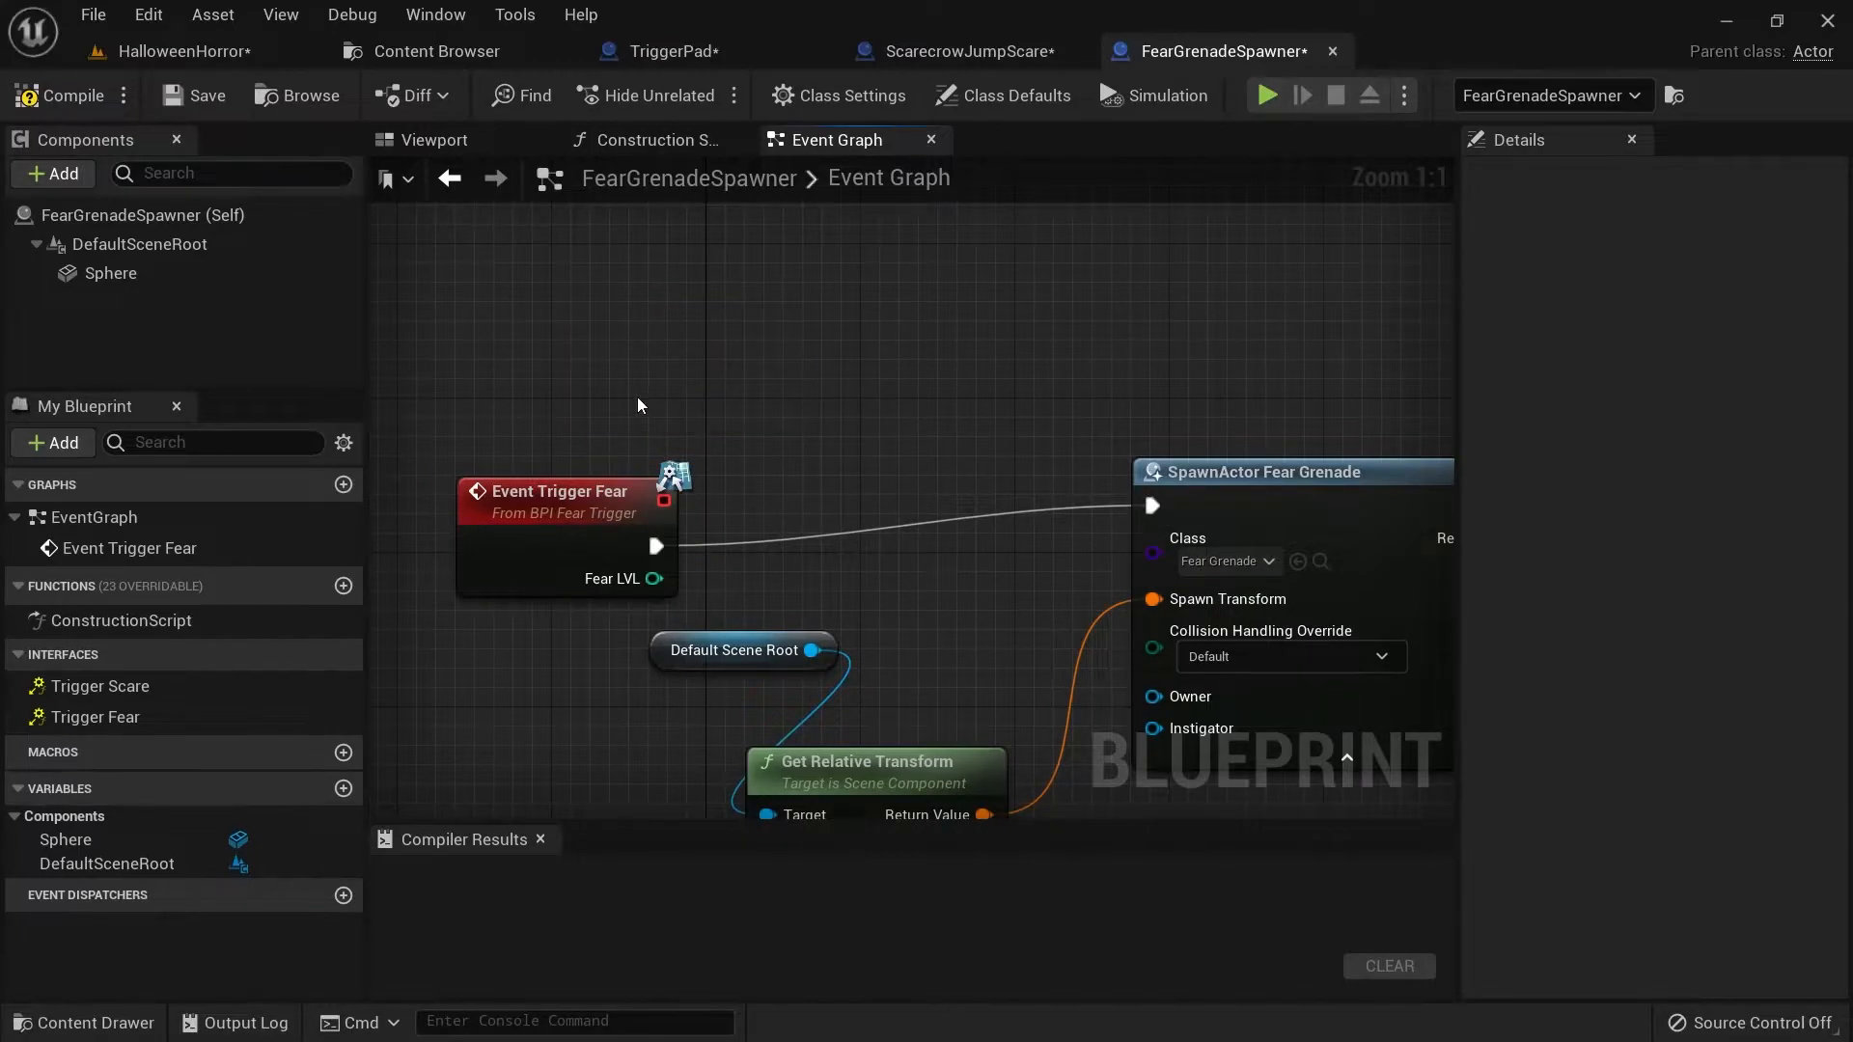
{"action": "left_click_drag", "start_coordinate": [542, 565], "coordinate": [751, 446]}
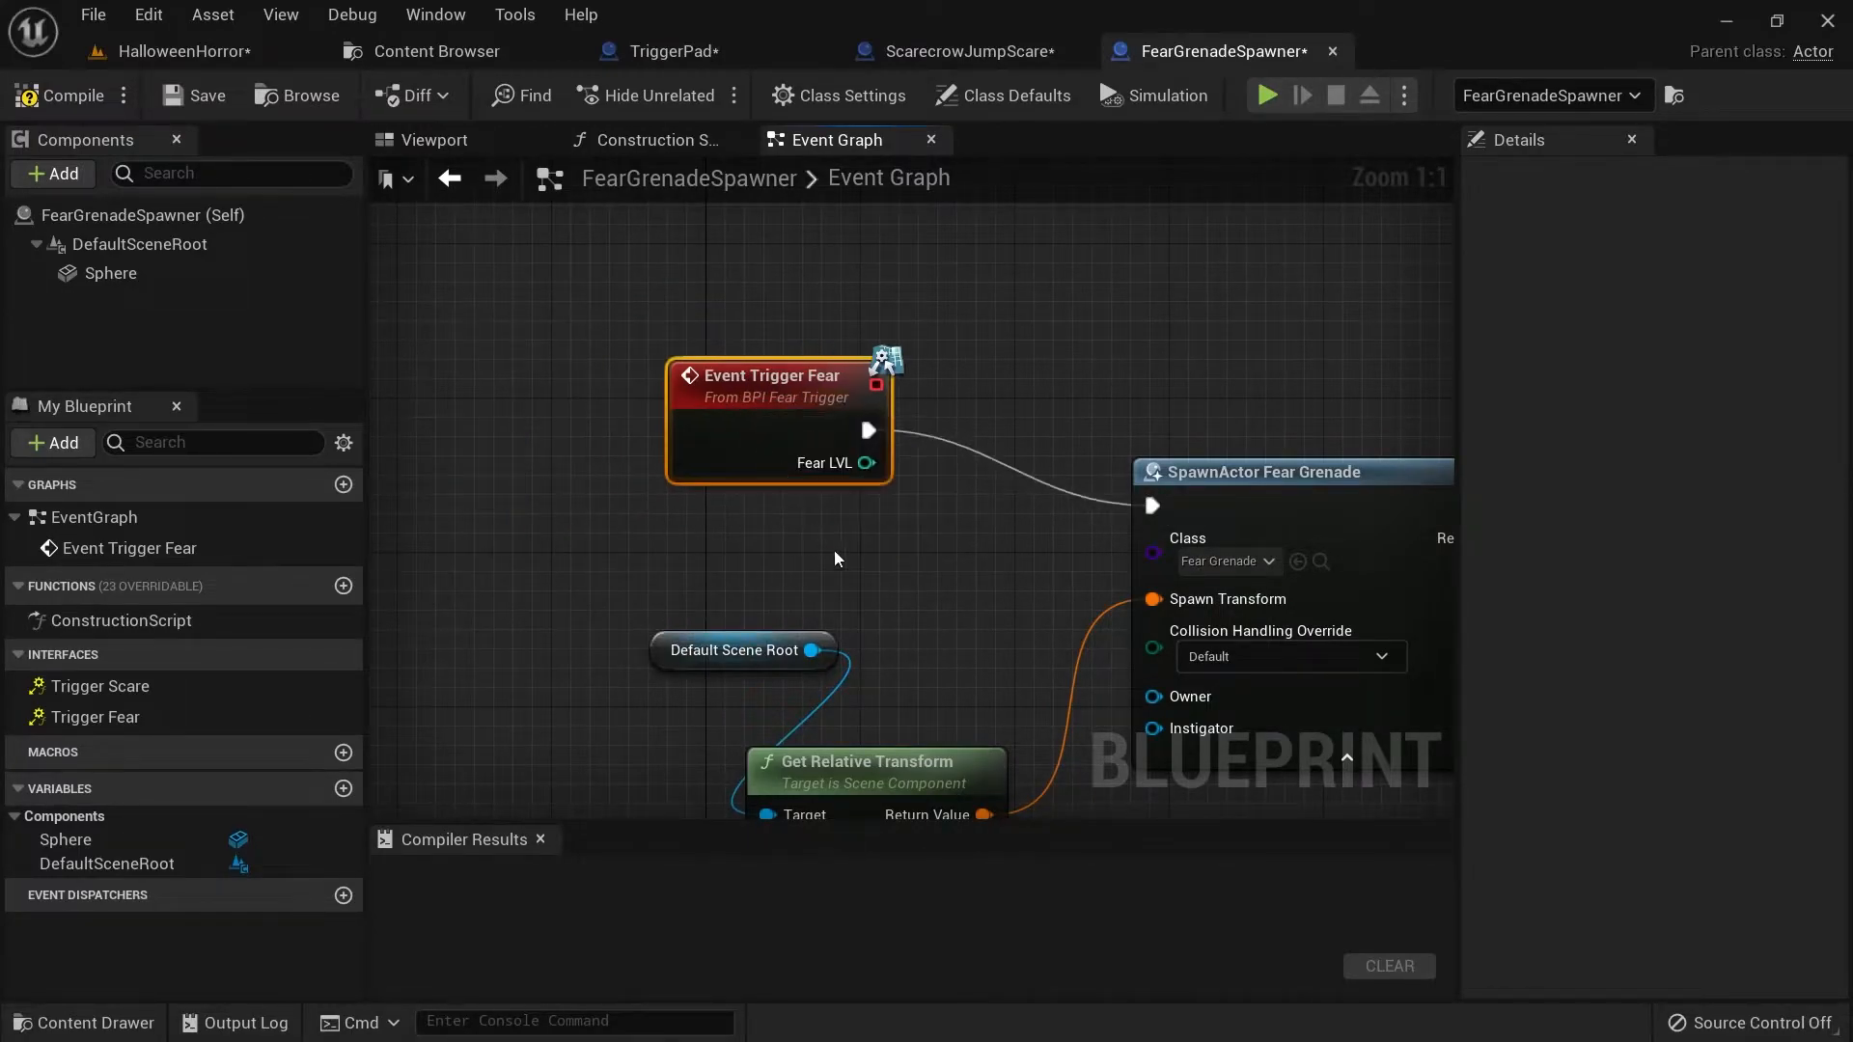
{"action": "right_click_drag", "start_coordinate": [822, 539], "coordinate": [710, 532]}
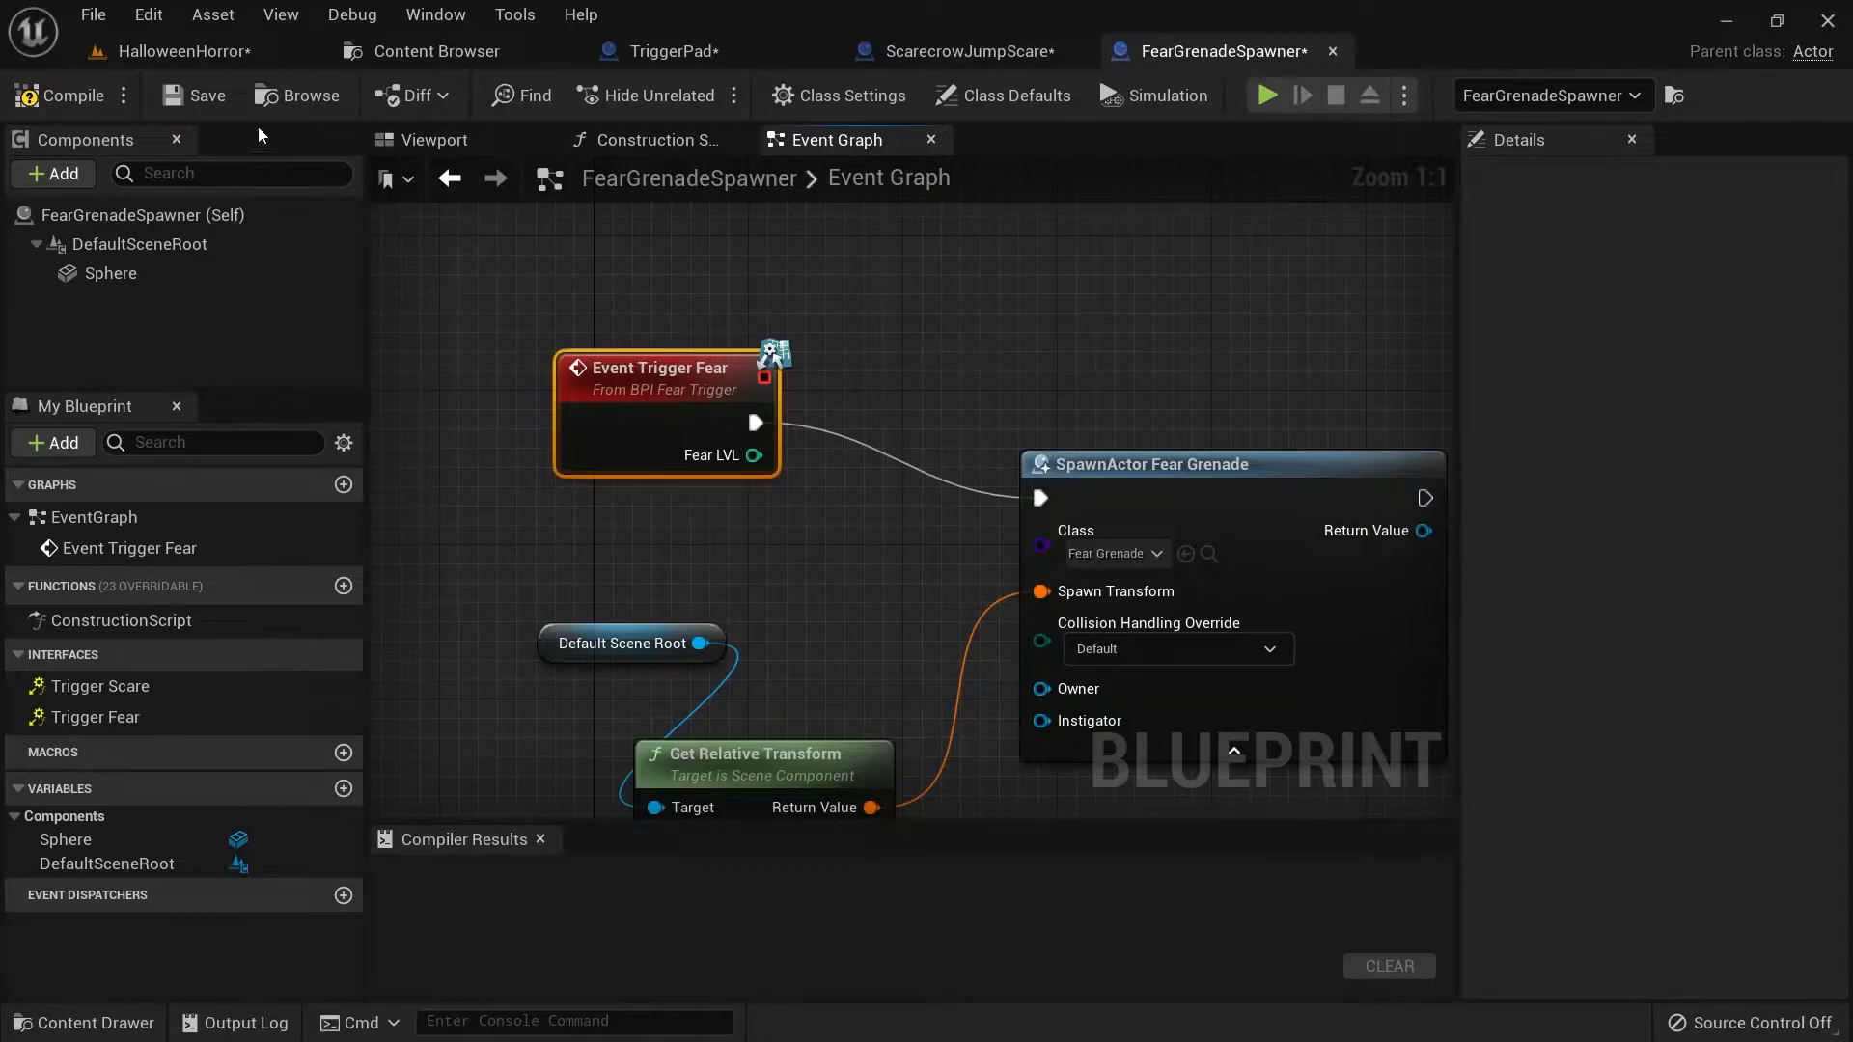
{"action": "left_click", "coordinate": [53, 95]}
Open the FearGrenade Blueprint from the UserBlueprints content folder.
{"action": "left_click", "coordinate": [406, 64]}
{"action": "left_click", "coordinate": [601, 232]}
{"action": "double_click", "coordinate": [603, 232]}
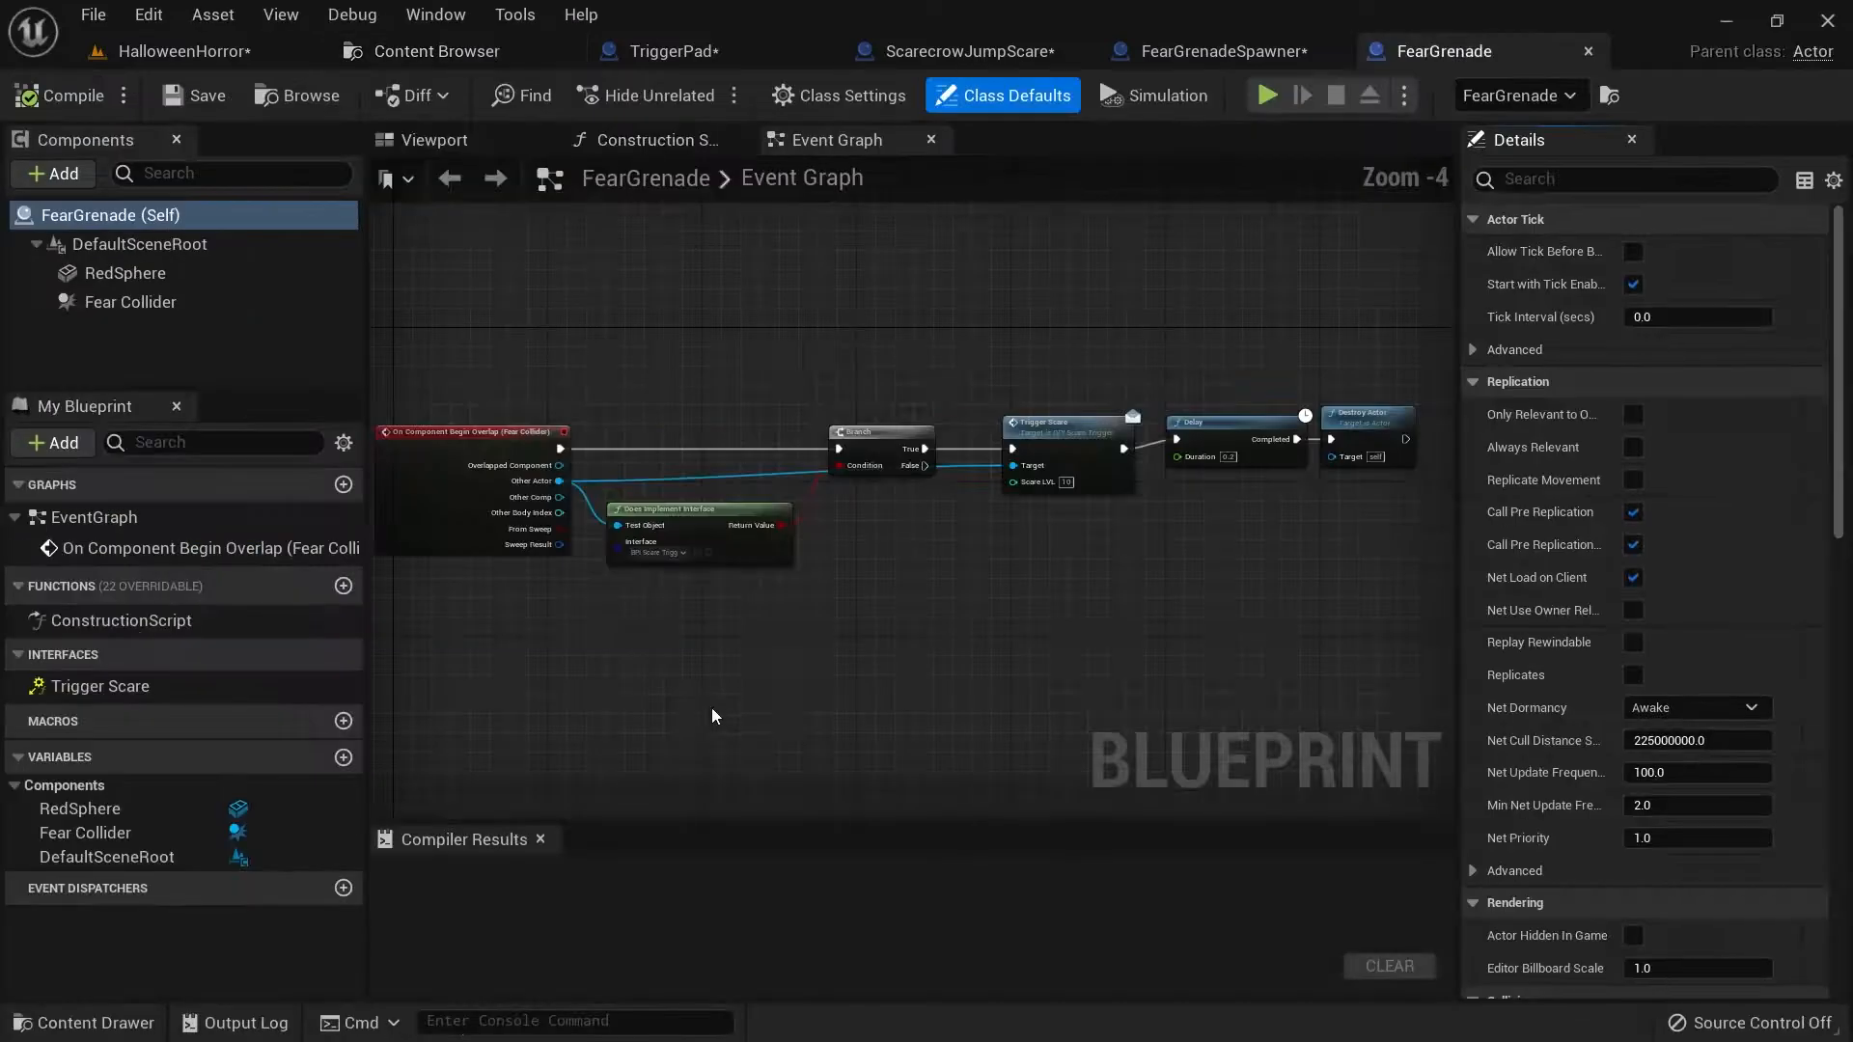
{"action": "scroll", "coordinate": [778, 660], "scroll_direction": "up", "scroll_amount": 2}
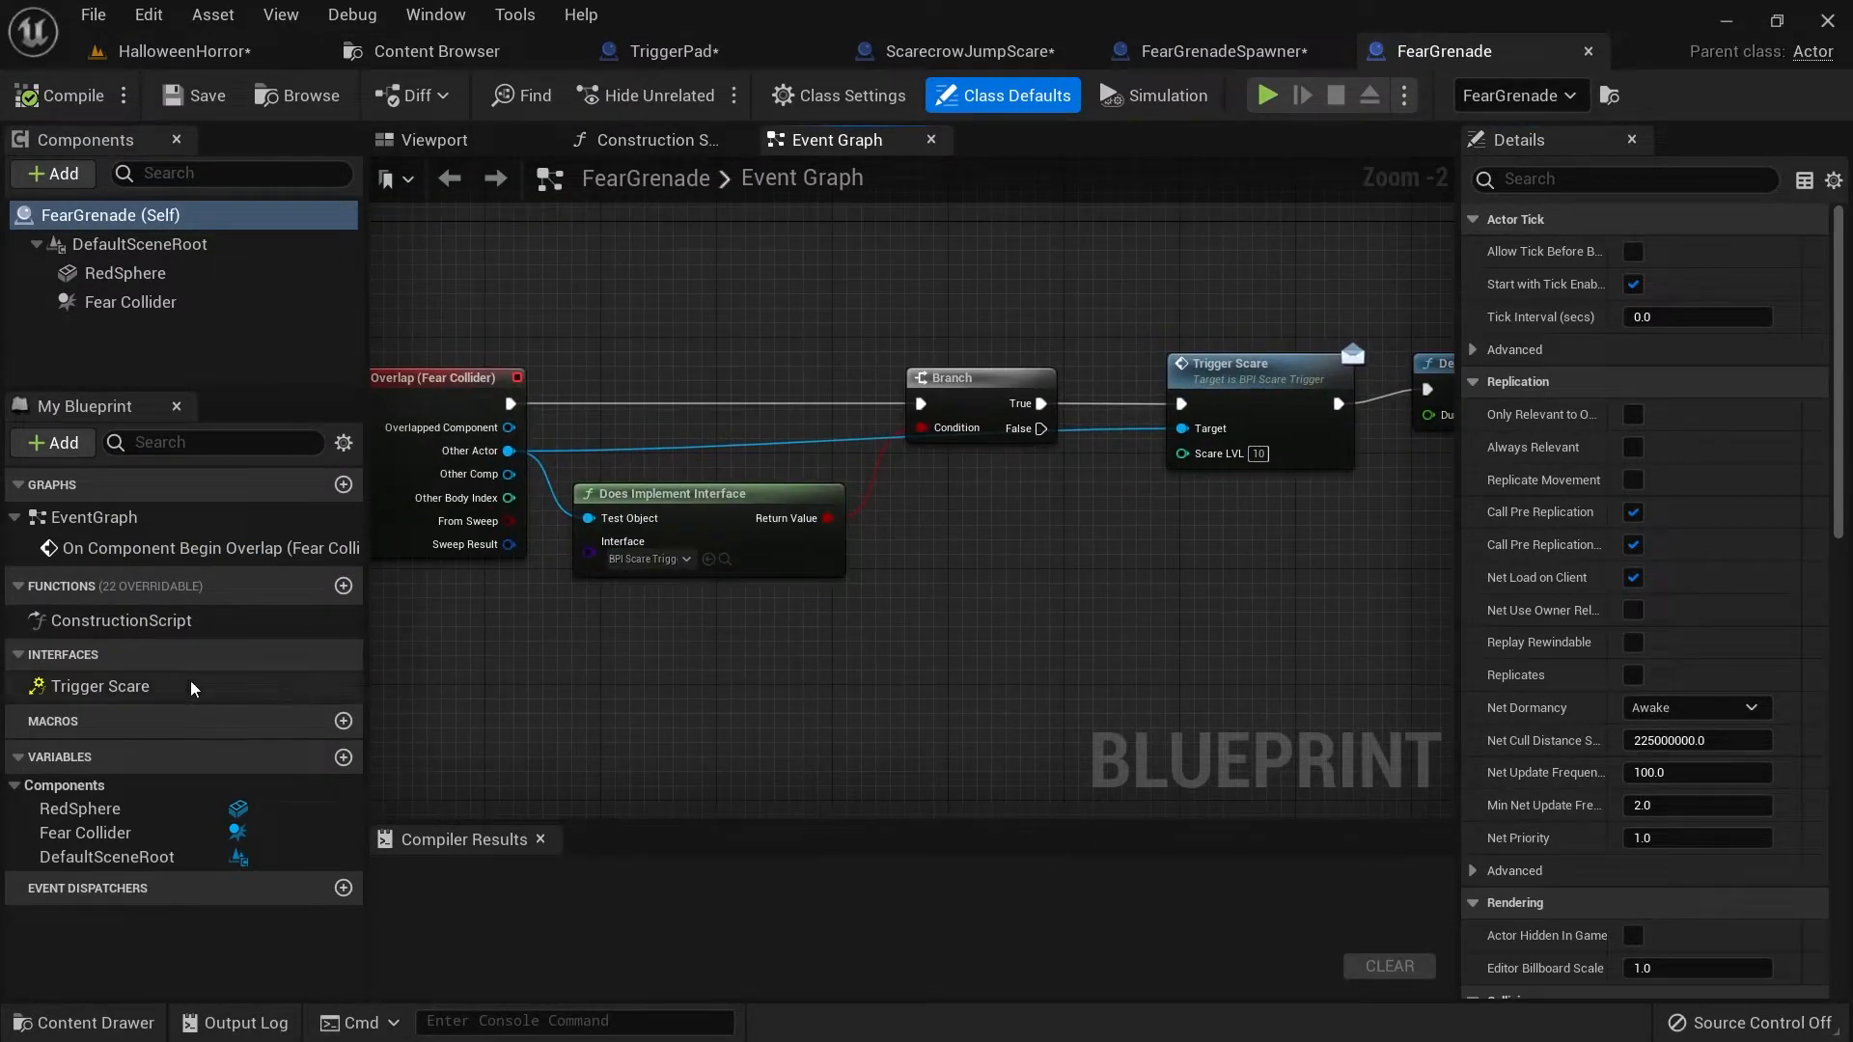
Implement the BPI_FearTrigger interface in the FearGrenade Blueprint.
{"action": "left_click", "coordinate": [848, 94]}
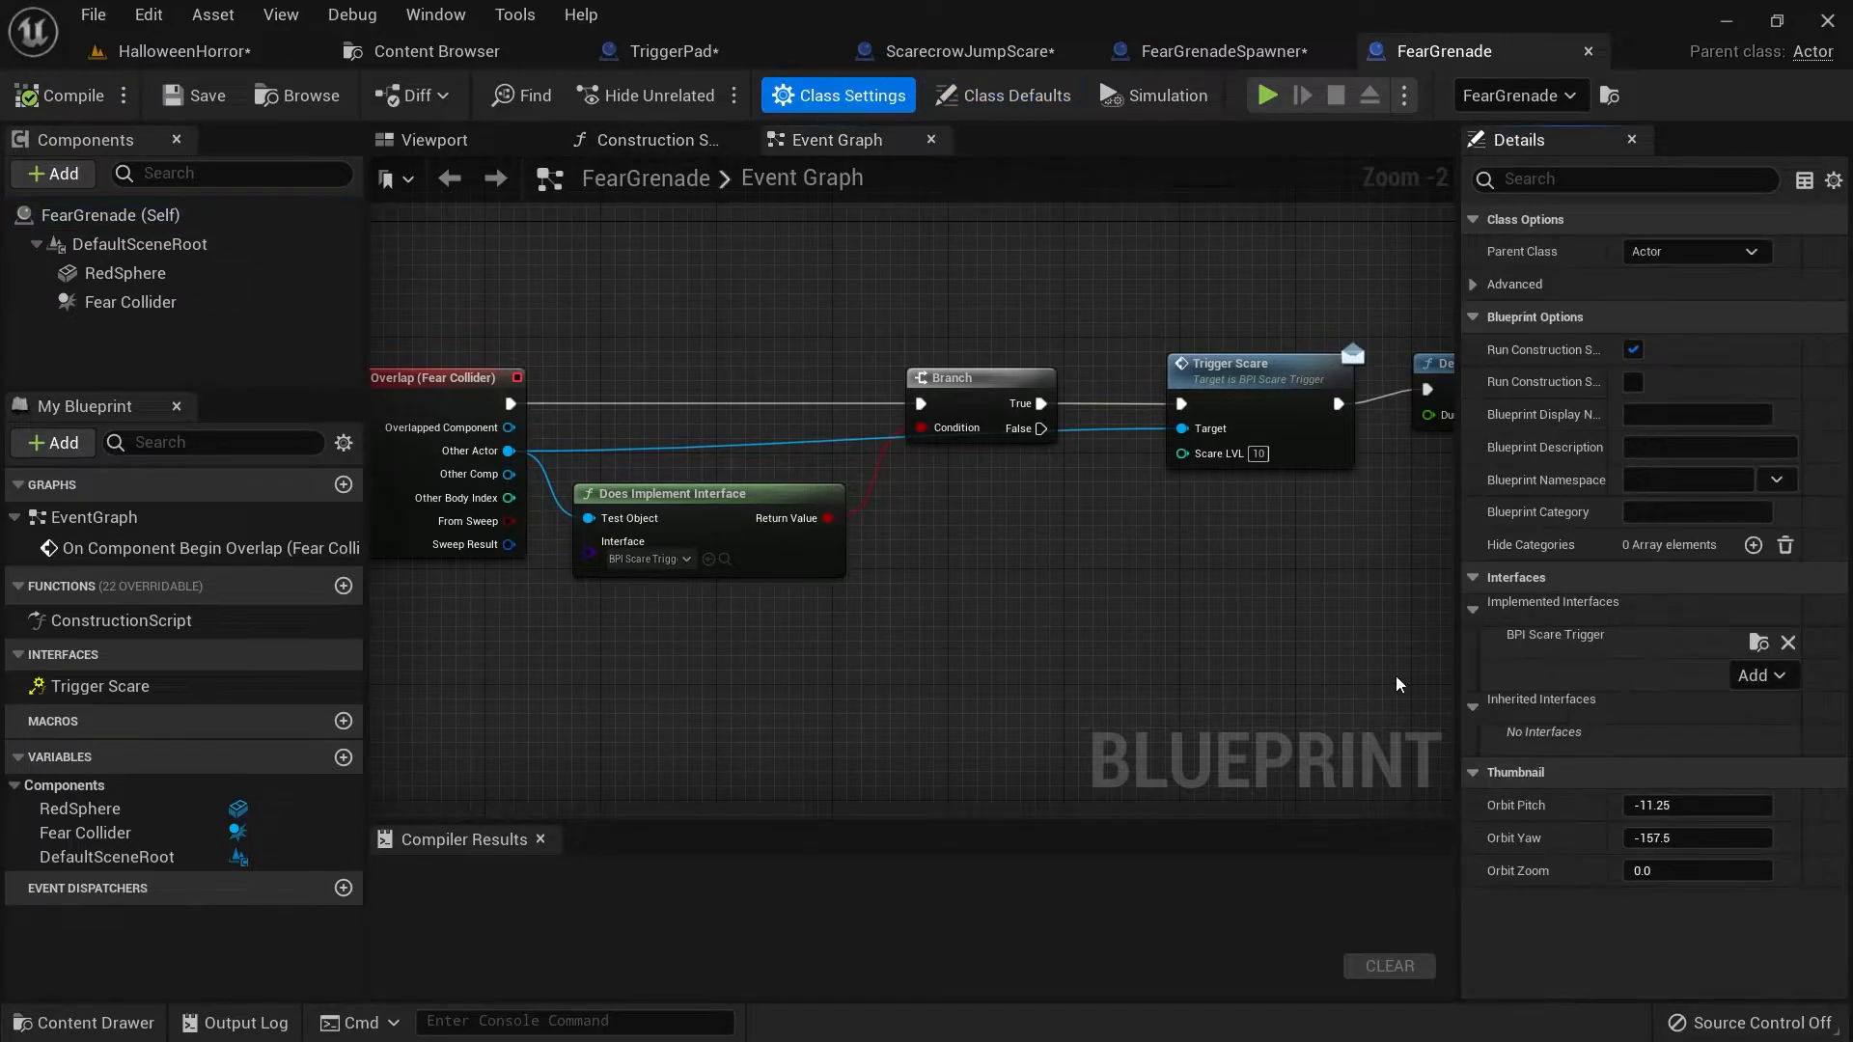
{"action": "left_click", "coordinate": [1752, 675]}
{"action": "type", "text": "fear"}
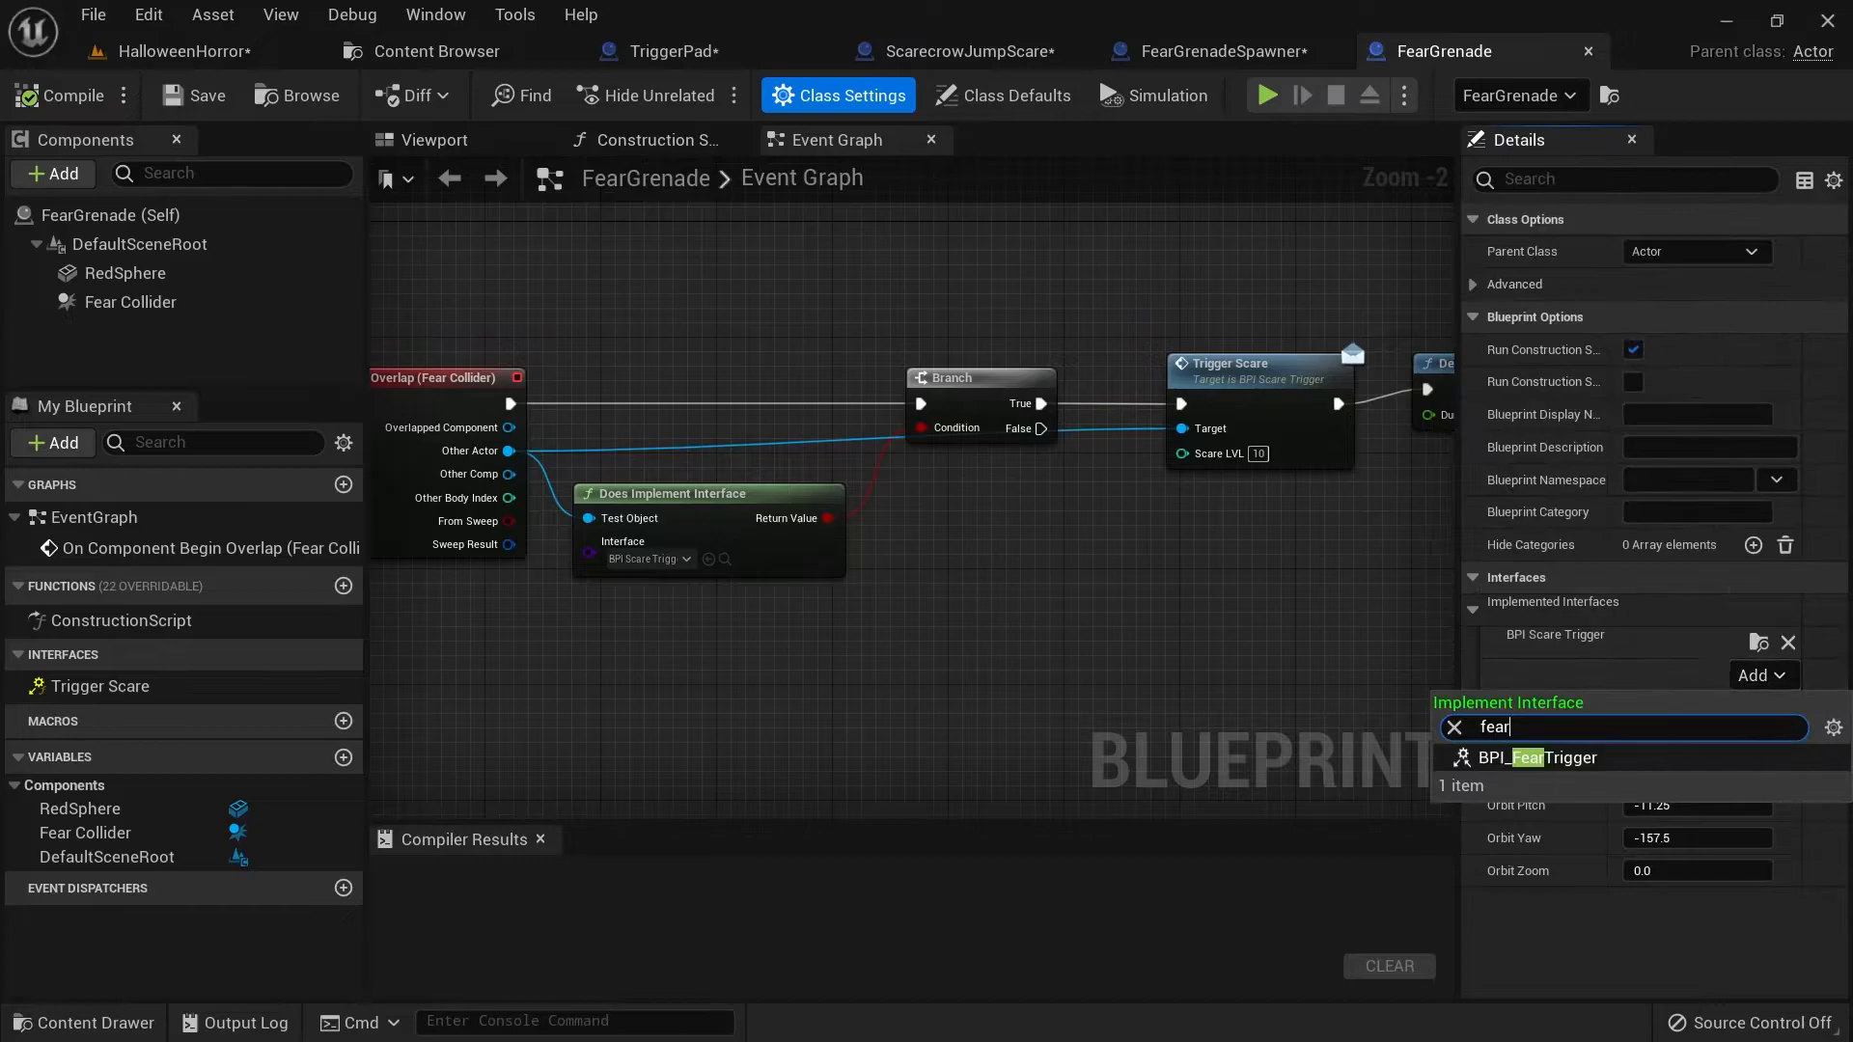
{"action": "left_click", "coordinate": [1611, 762]}
Examine FearGrenade's chain from the Fear Collider overlap through Does Implement Interface and Branch to Trigger Scare.
{"action": "right_click_drag", "start_coordinate": [593, 671], "coordinate": [691, 702]}
{"action": "scroll", "coordinate": [751, 668], "scroll_direction": "up", "scroll_amount": 2}
{"action": "right_click_drag", "start_coordinate": [741, 639], "coordinate": [861, 712]}
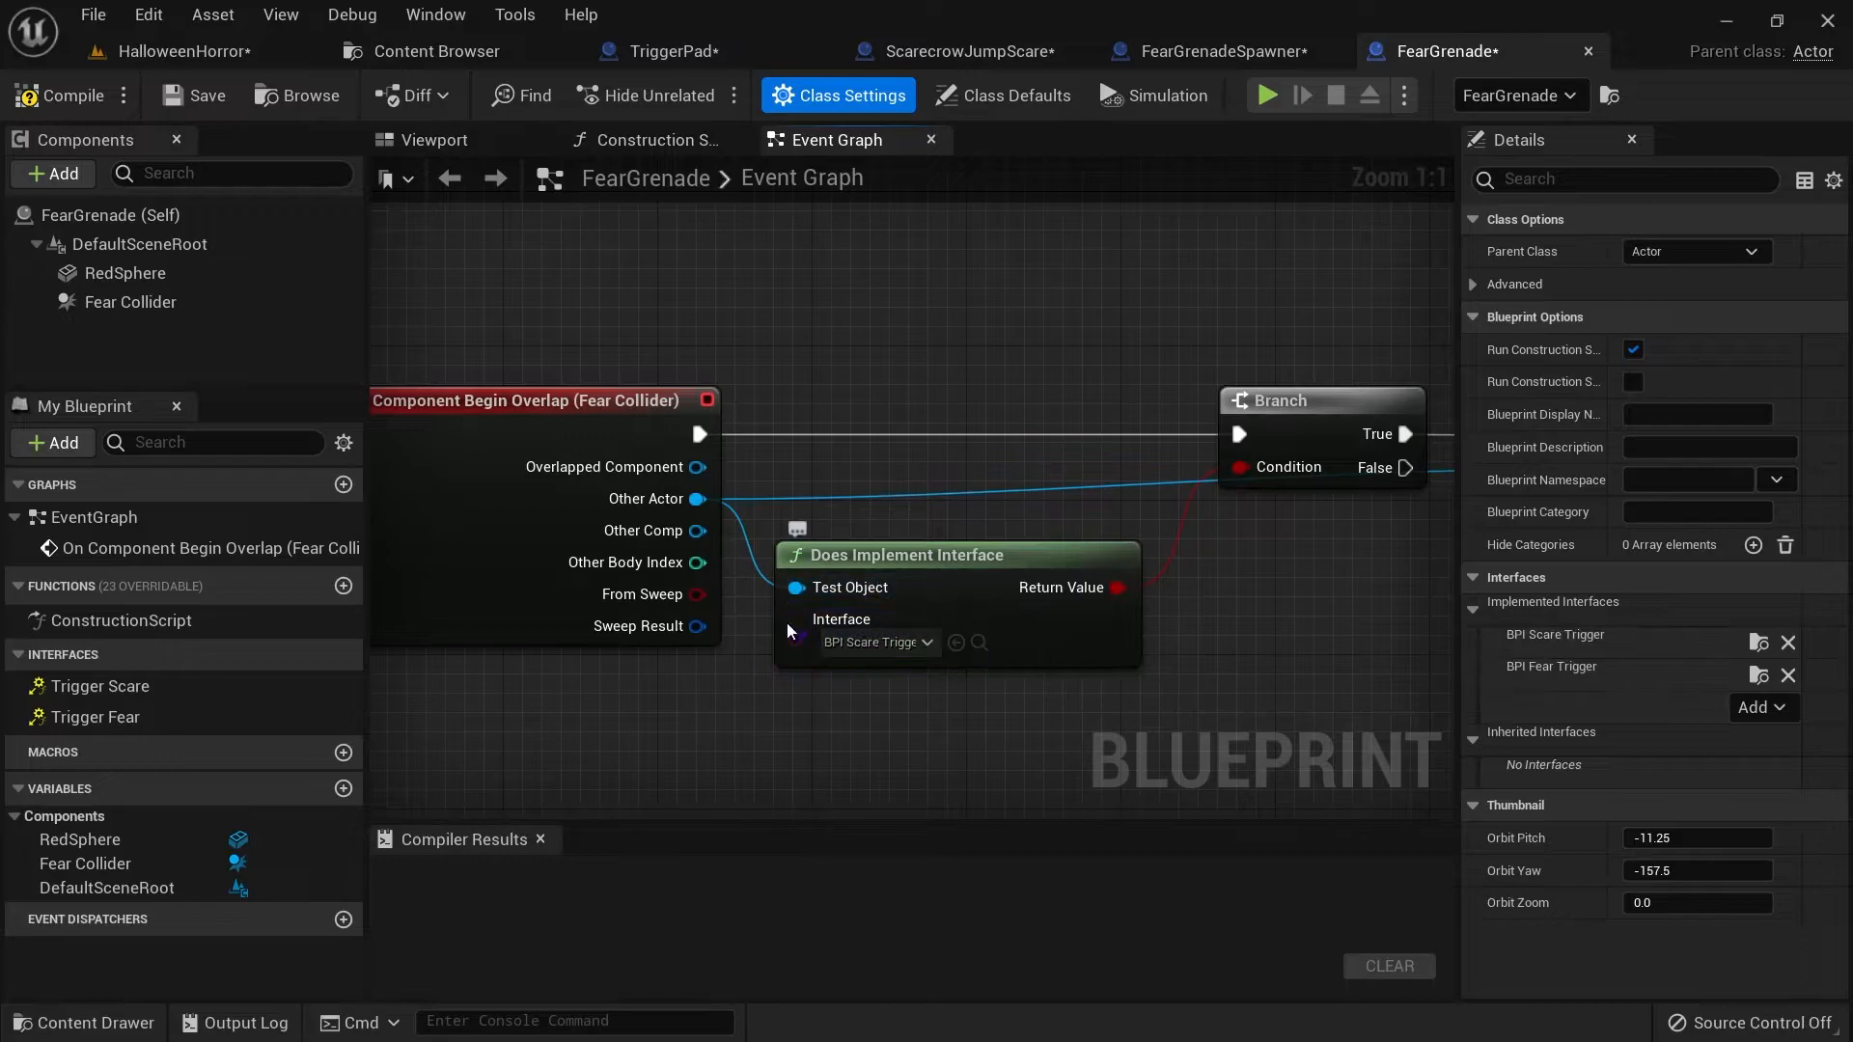
{"action": "right_click_drag", "start_coordinate": [890, 705], "coordinate": [879, 676]}
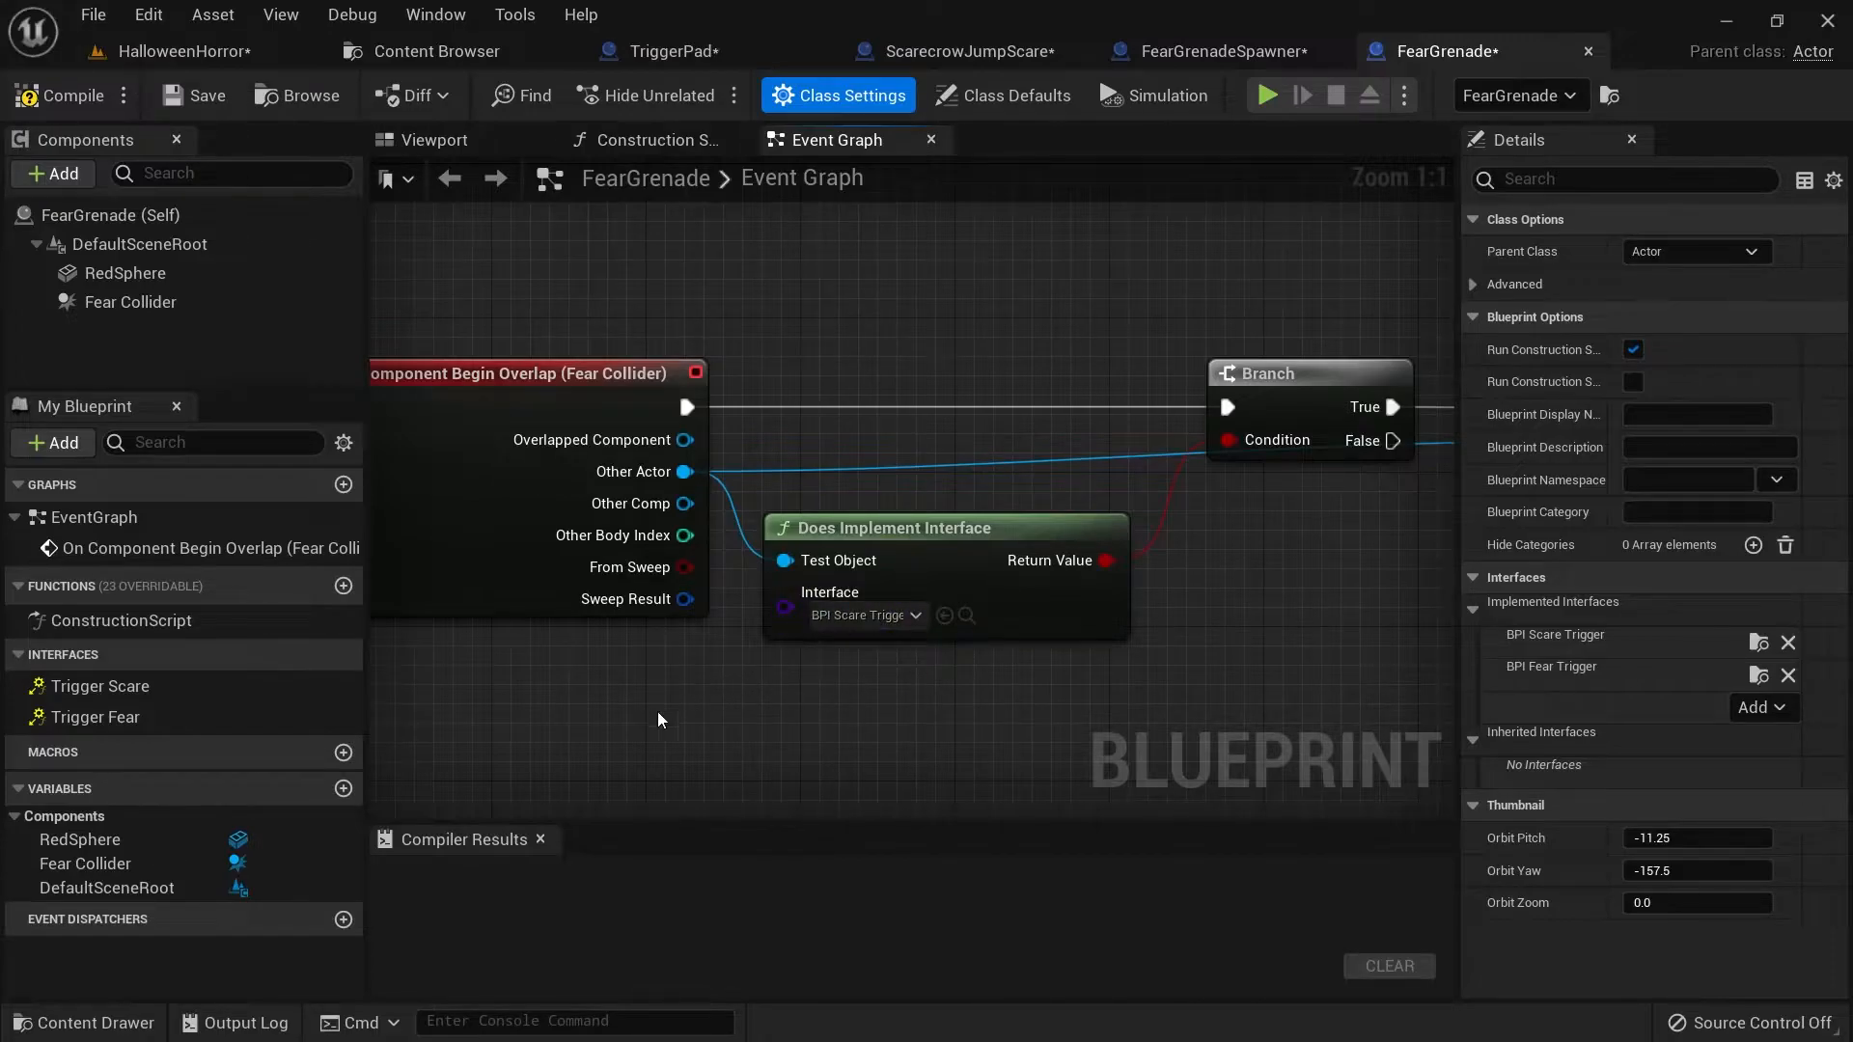
{"action": "right_click_drag", "start_coordinate": [947, 671], "coordinate": [853, 697]}
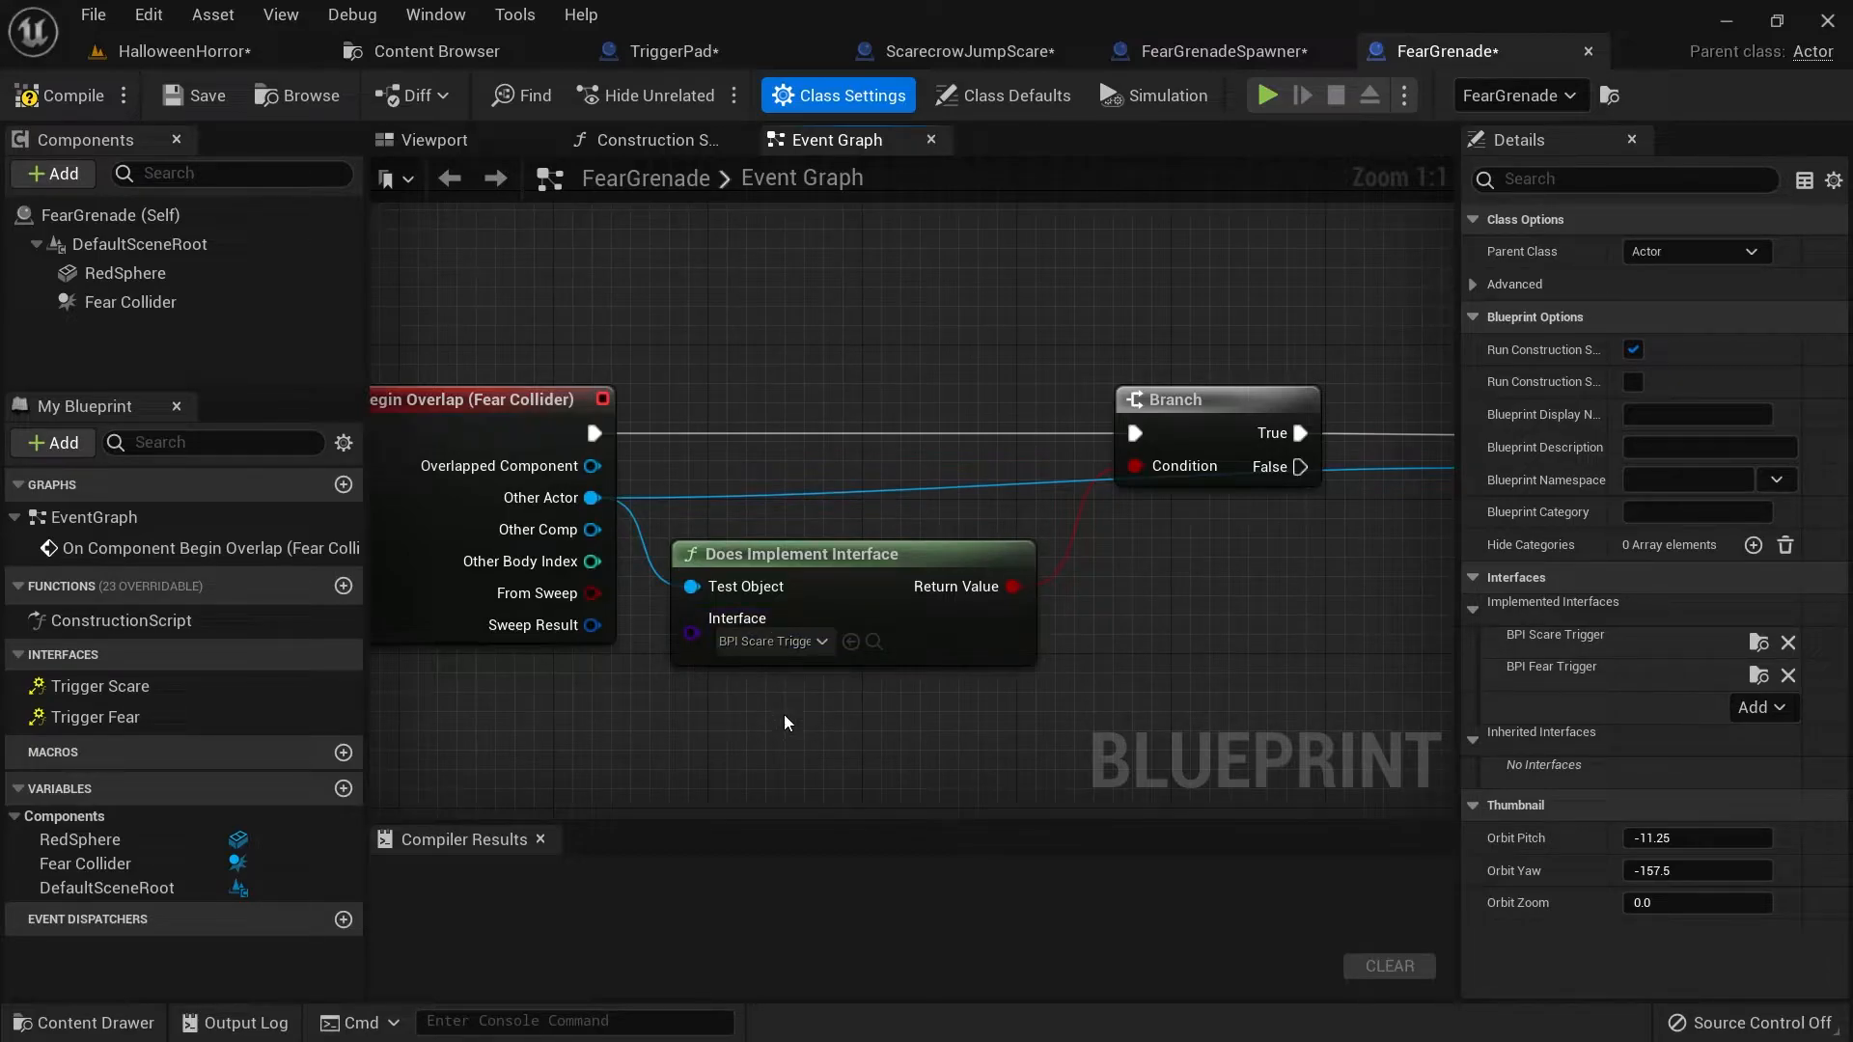
{"action": "right_click_drag", "start_coordinate": [996, 718], "coordinate": [553, 775]}
{"action": "right_click_drag", "start_coordinate": [950, 645], "coordinate": [1104, 628]}
{"action": "right_click_drag", "start_coordinate": [1311, 546], "coordinate": [1191, 546]}
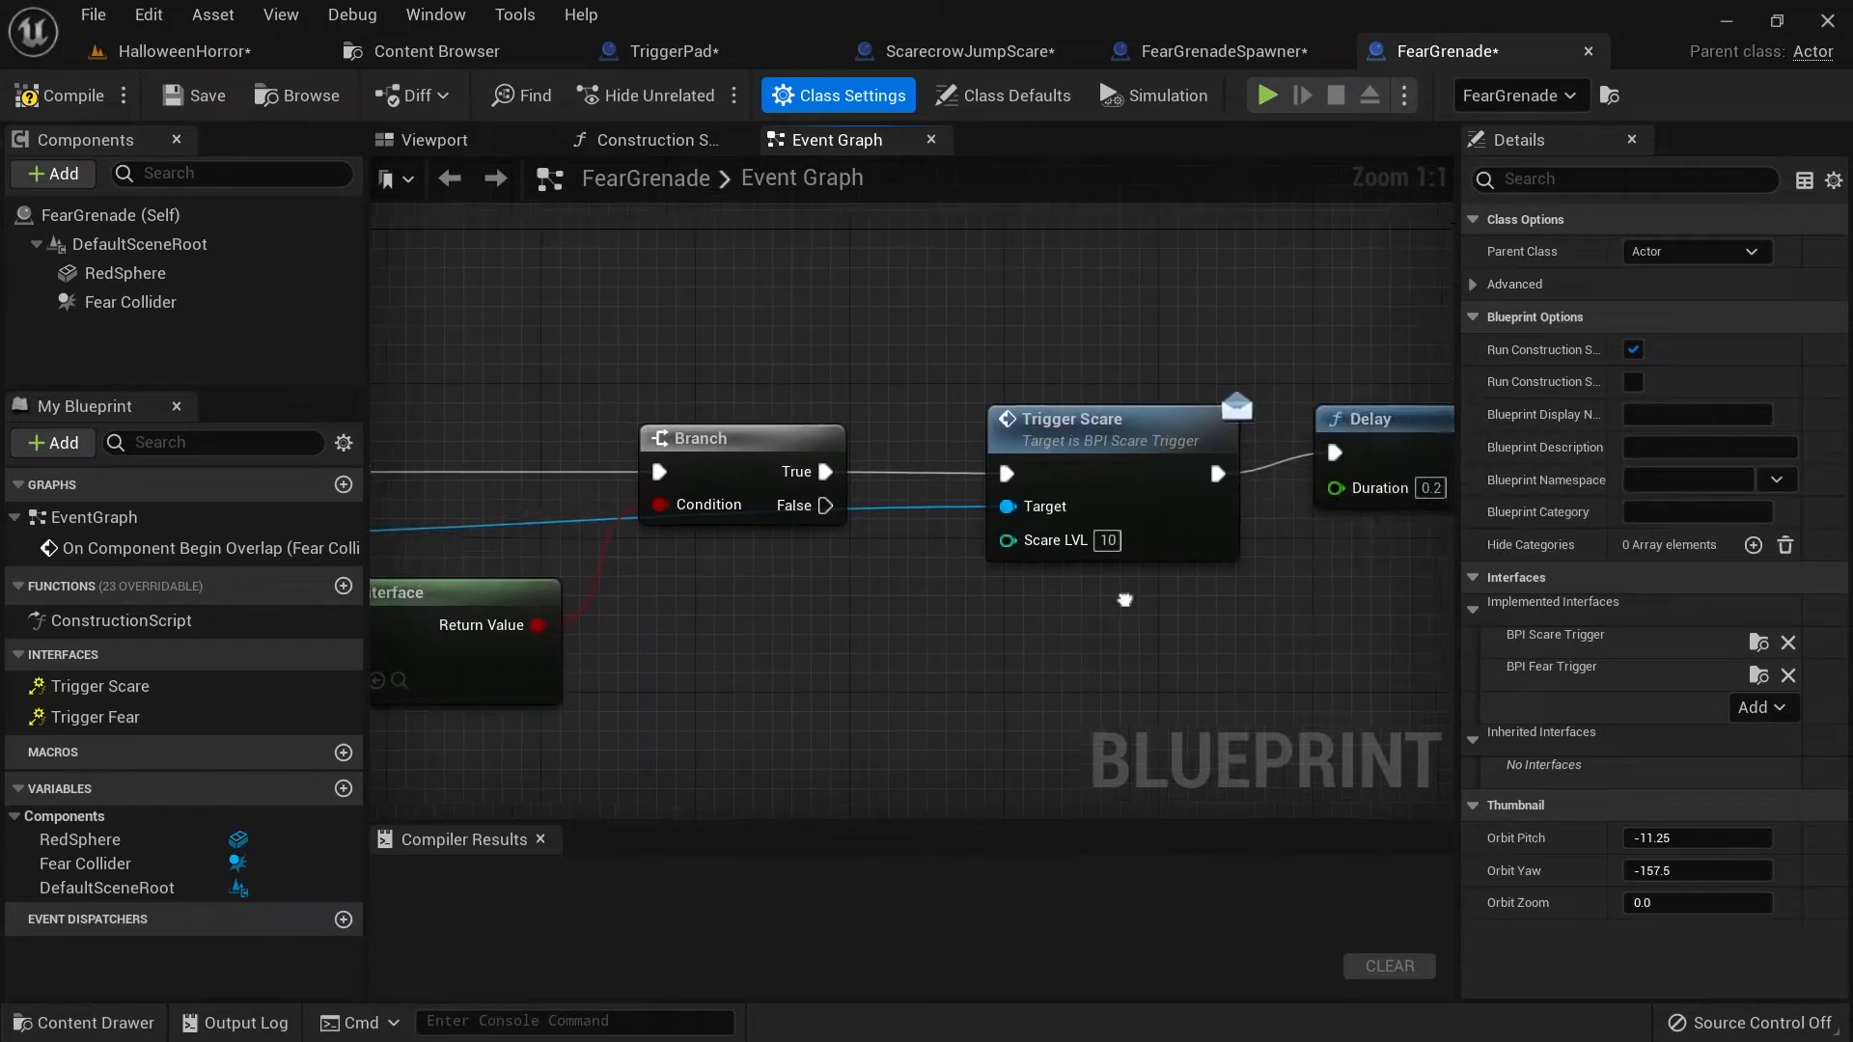
{"action": "right_click_drag", "start_coordinate": [901, 615], "coordinate": [1145, 593]}
Move the Branch node up and set the Does Implement Interface check to BPI_FearTrigger.
{"action": "left_click_drag", "start_coordinate": [1013, 413], "coordinate": [950, 329]}
{"action": "right_click_drag", "start_coordinate": [978, 629], "coordinate": [1077, 676]}
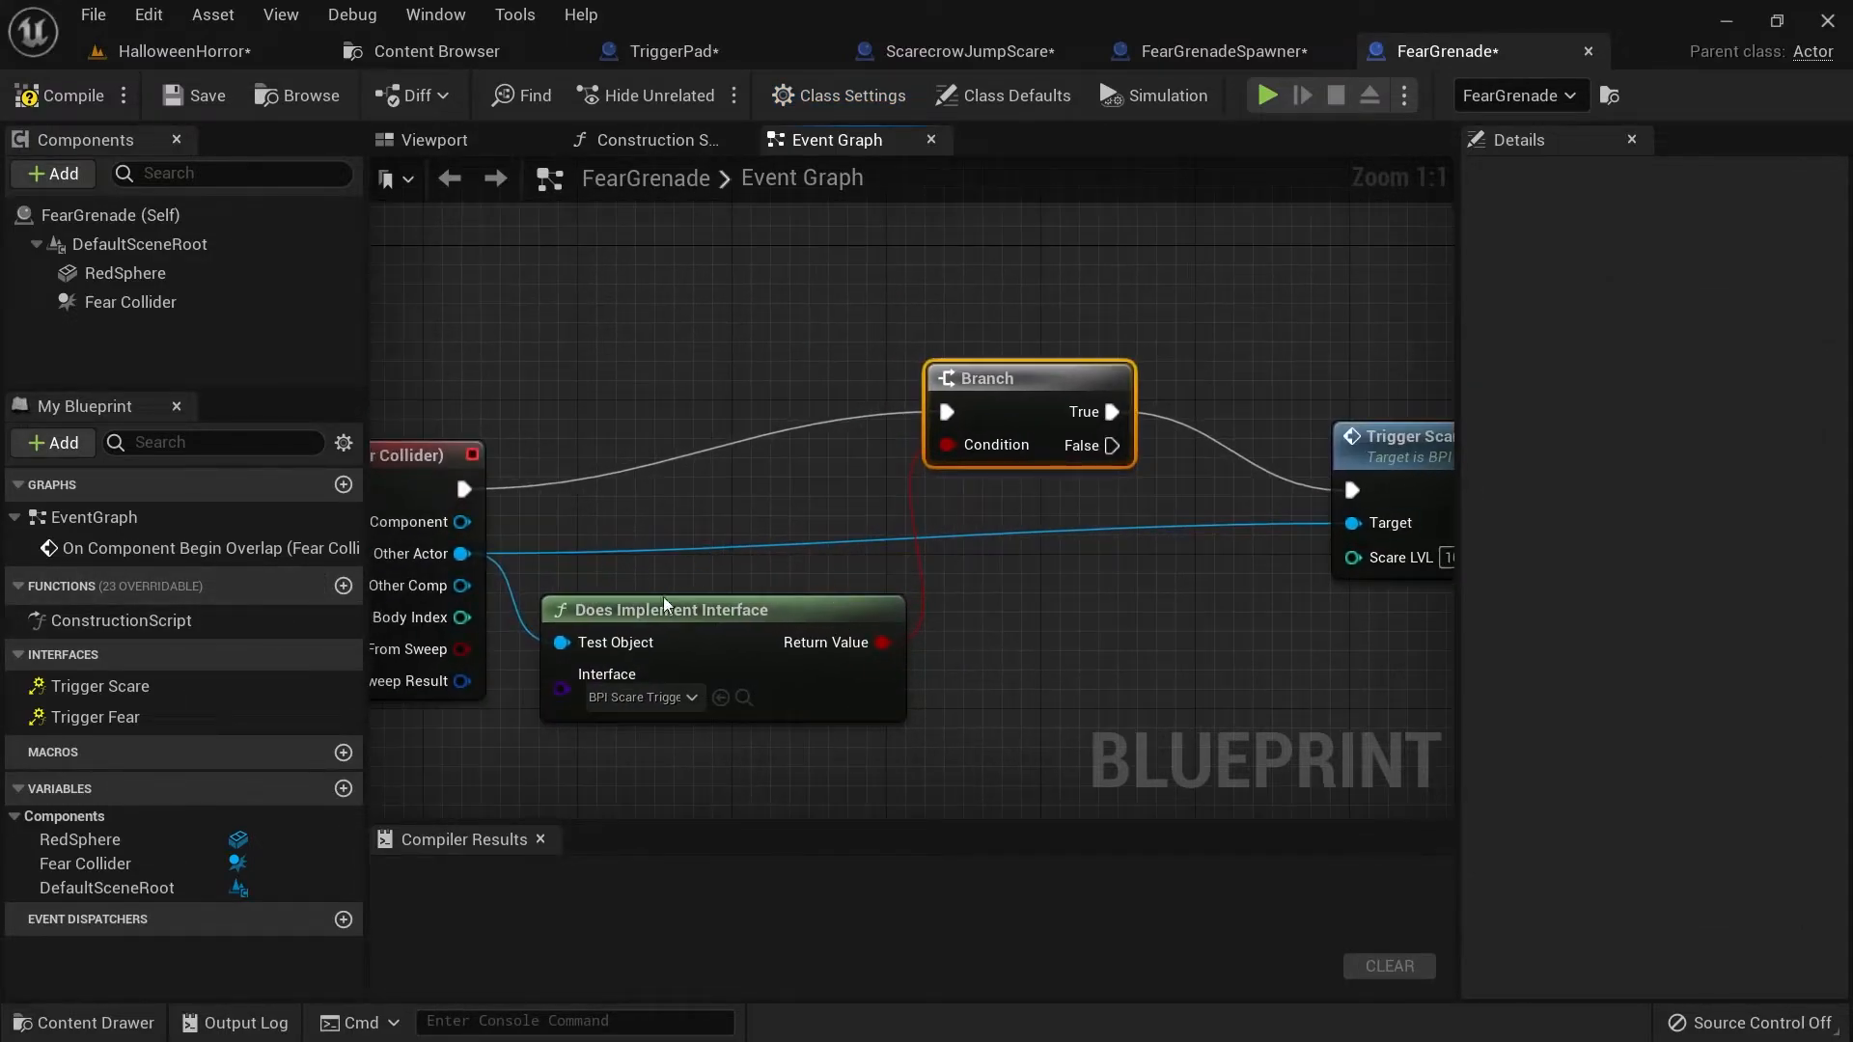
{"action": "left_click", "coordinate": [687, 696]}
{"action": "type", "text": "fear"}
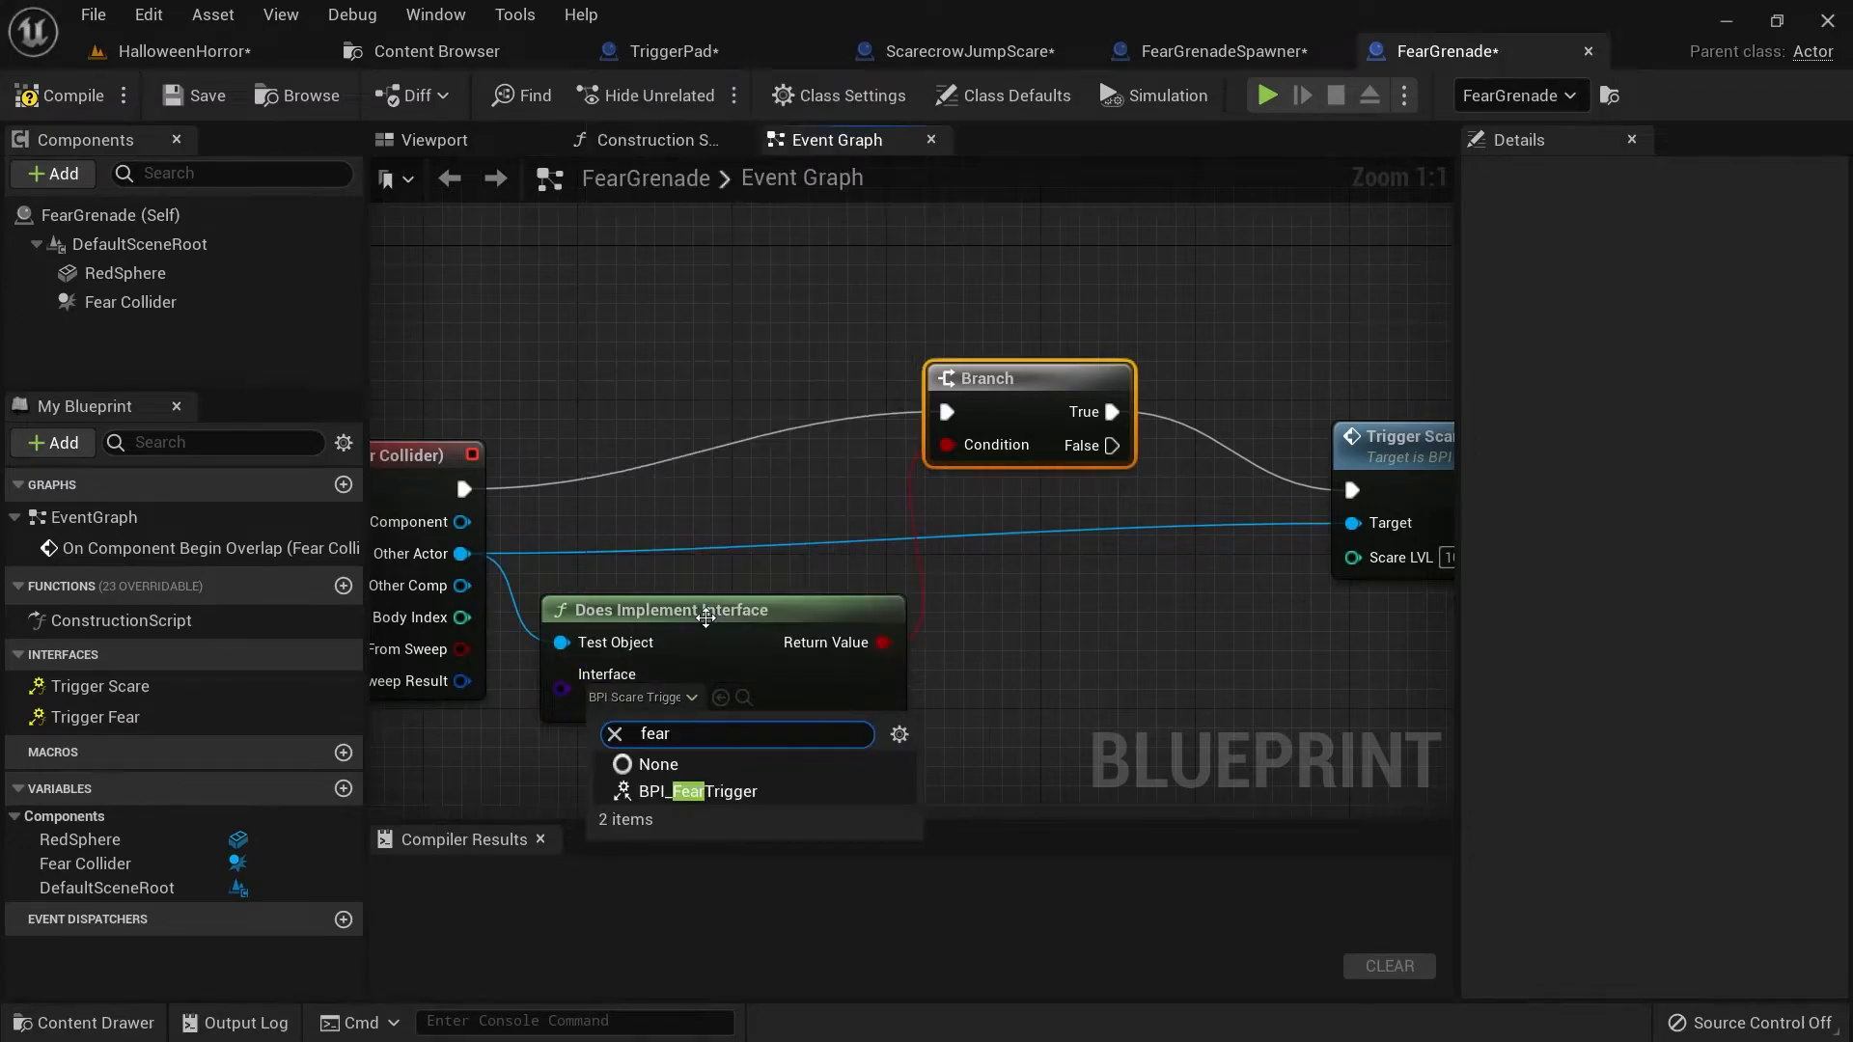
{"action": "left_click", "coordinate": [685, 792]}
Move Trigger Scare up and add a Trigger Fear message call targeting the overlap's Other Actor, placed just below it.
{"action": "right_click_drag", "start_coordinate": [941, 656], "coordinate": [842, 703]}
{"action": "right_click_drag", "start_coordinate": [1181, 672], "coordinate": [867, 653]}
{"action": "left_click_drag", "start_coordinate": [1076, 490], "coordinate": [1015, 337]}
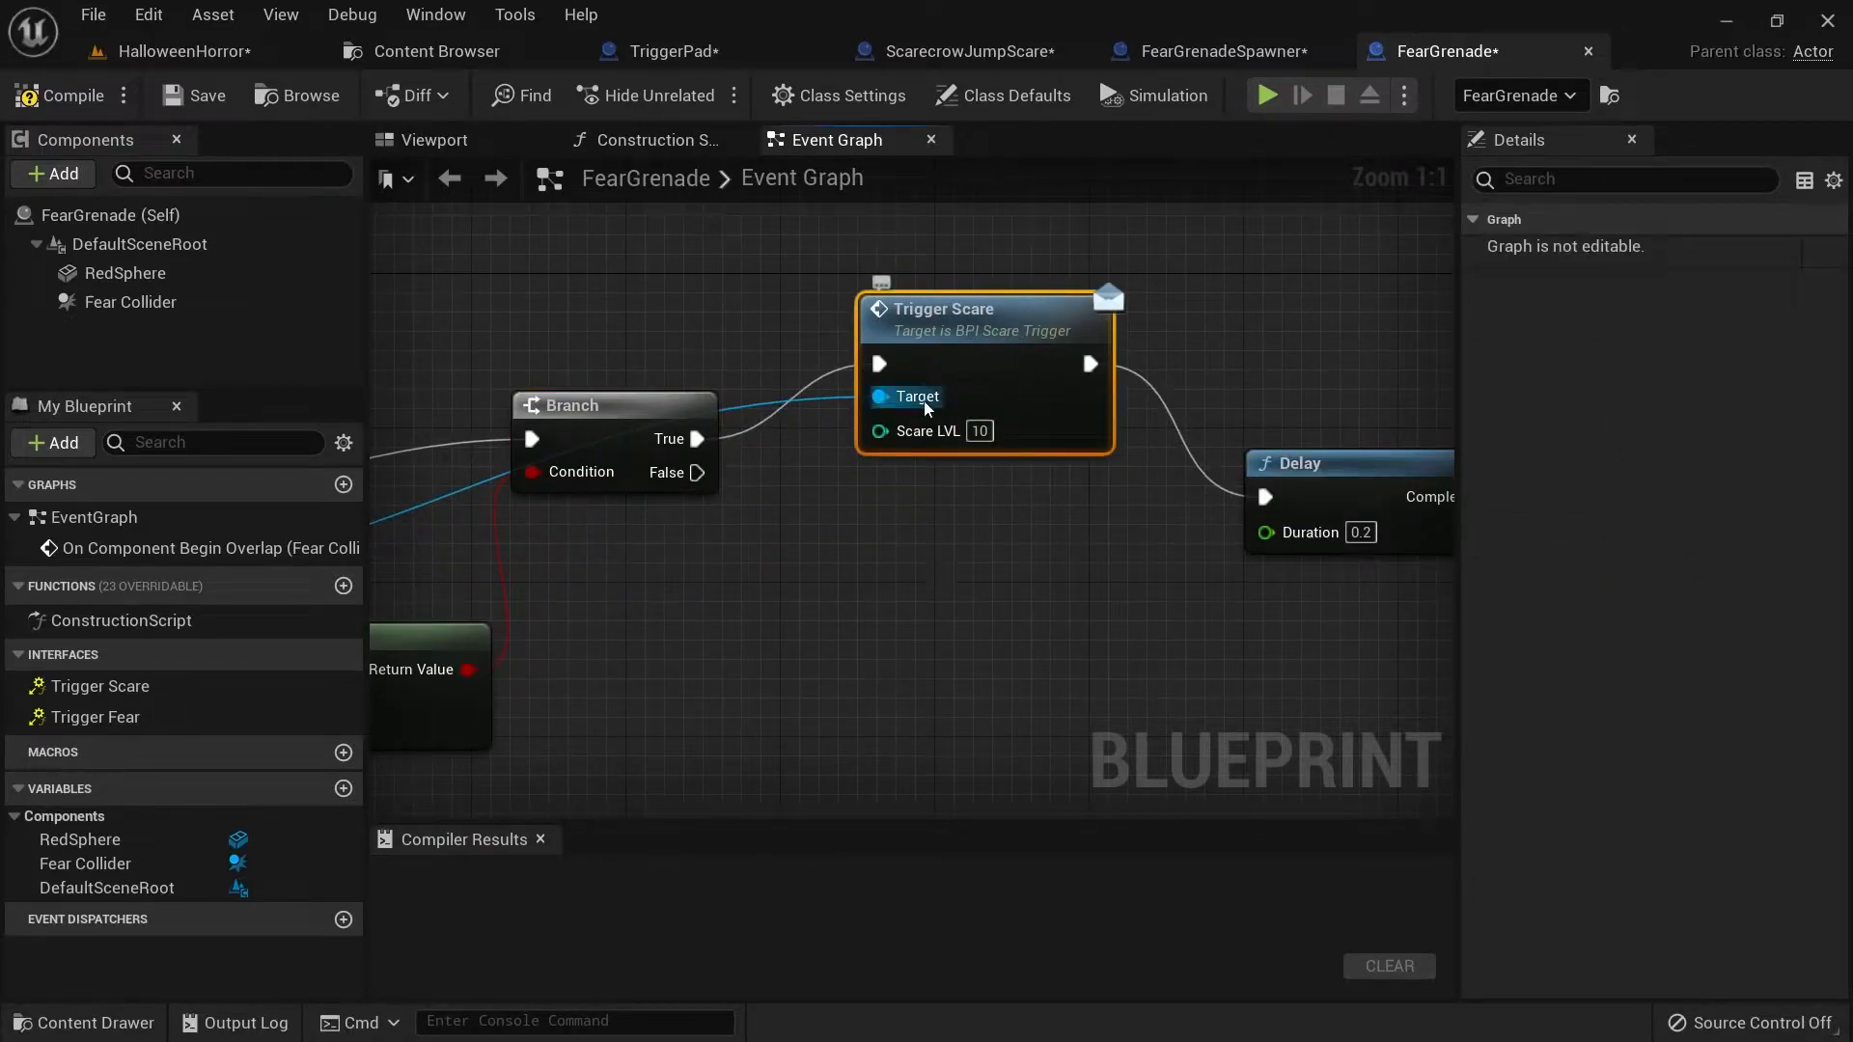
{"action": "left_click", "coordinate": [95, 725]}
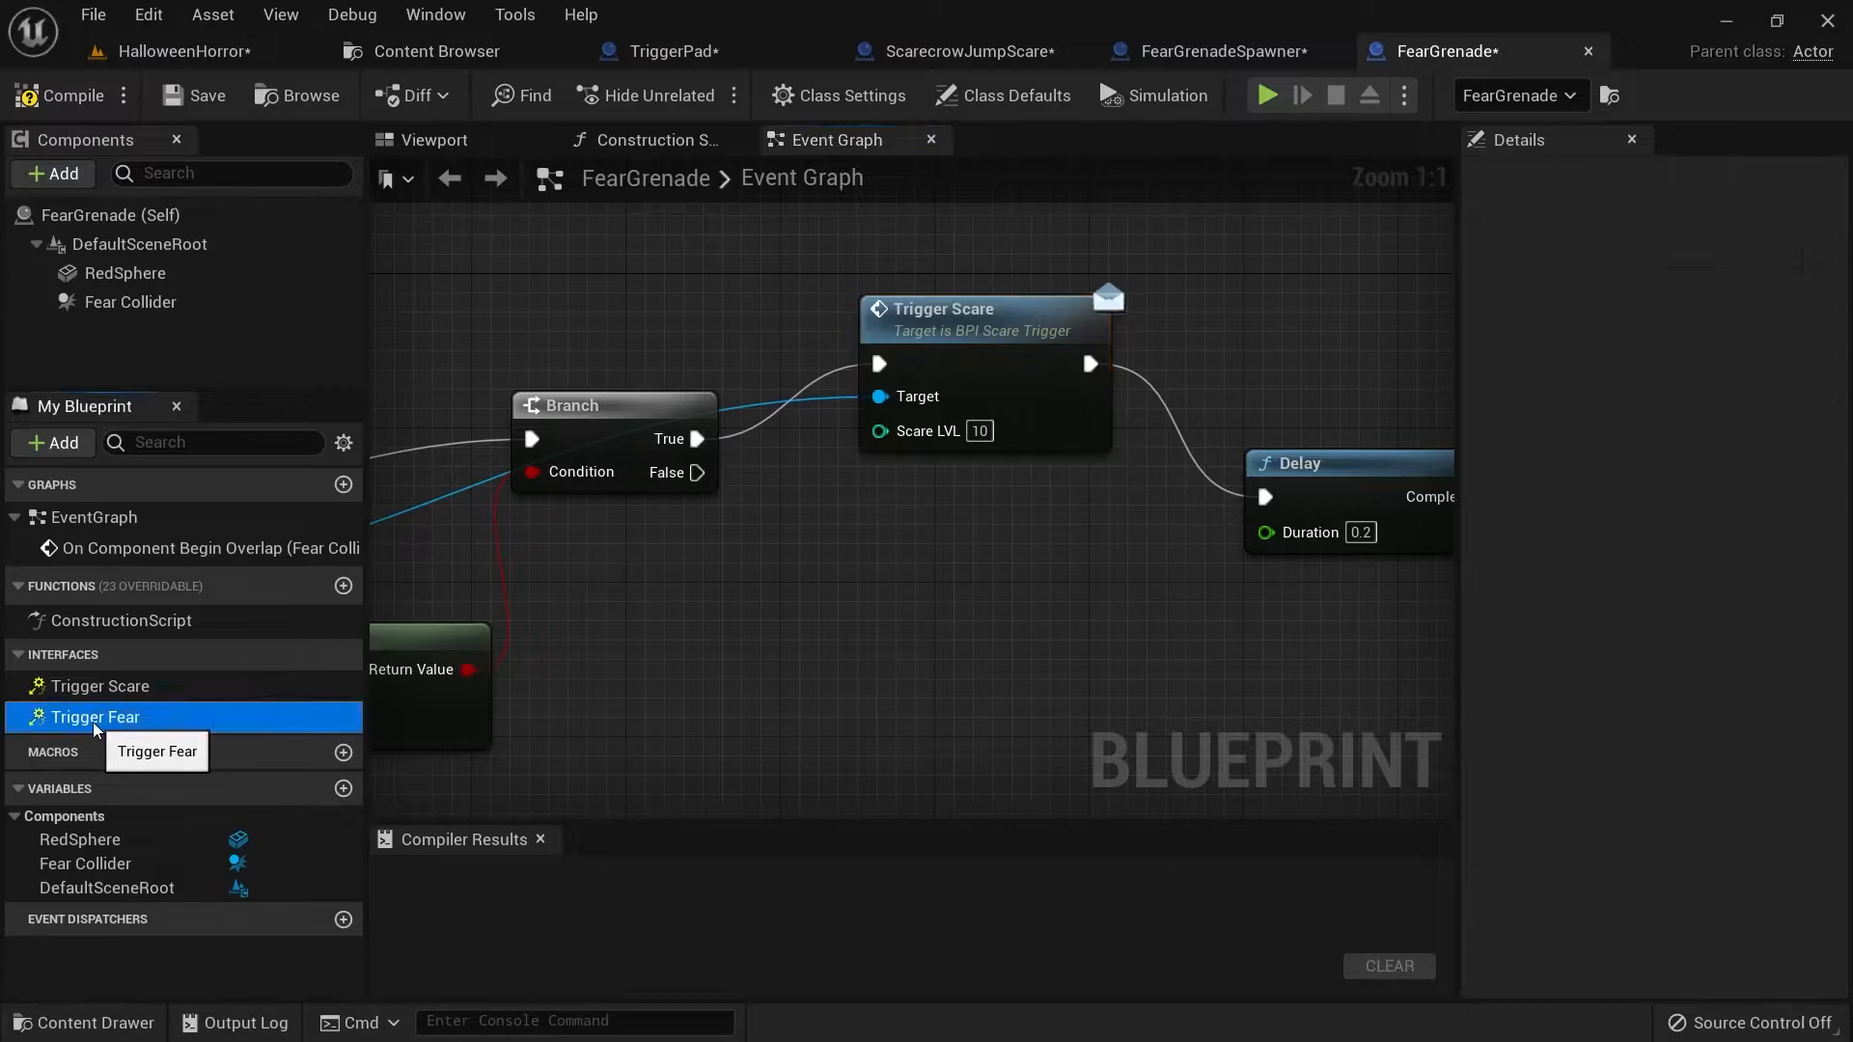
{"action": "right_click_drag", "start_coordinate": [663, 641], "coordinate": [1101, 611]}
{"action": "left_click_drag", "start_coordinate": [486, 551], "coordinate": [1251, 582]}
{"action": "type", "text": "fear"}
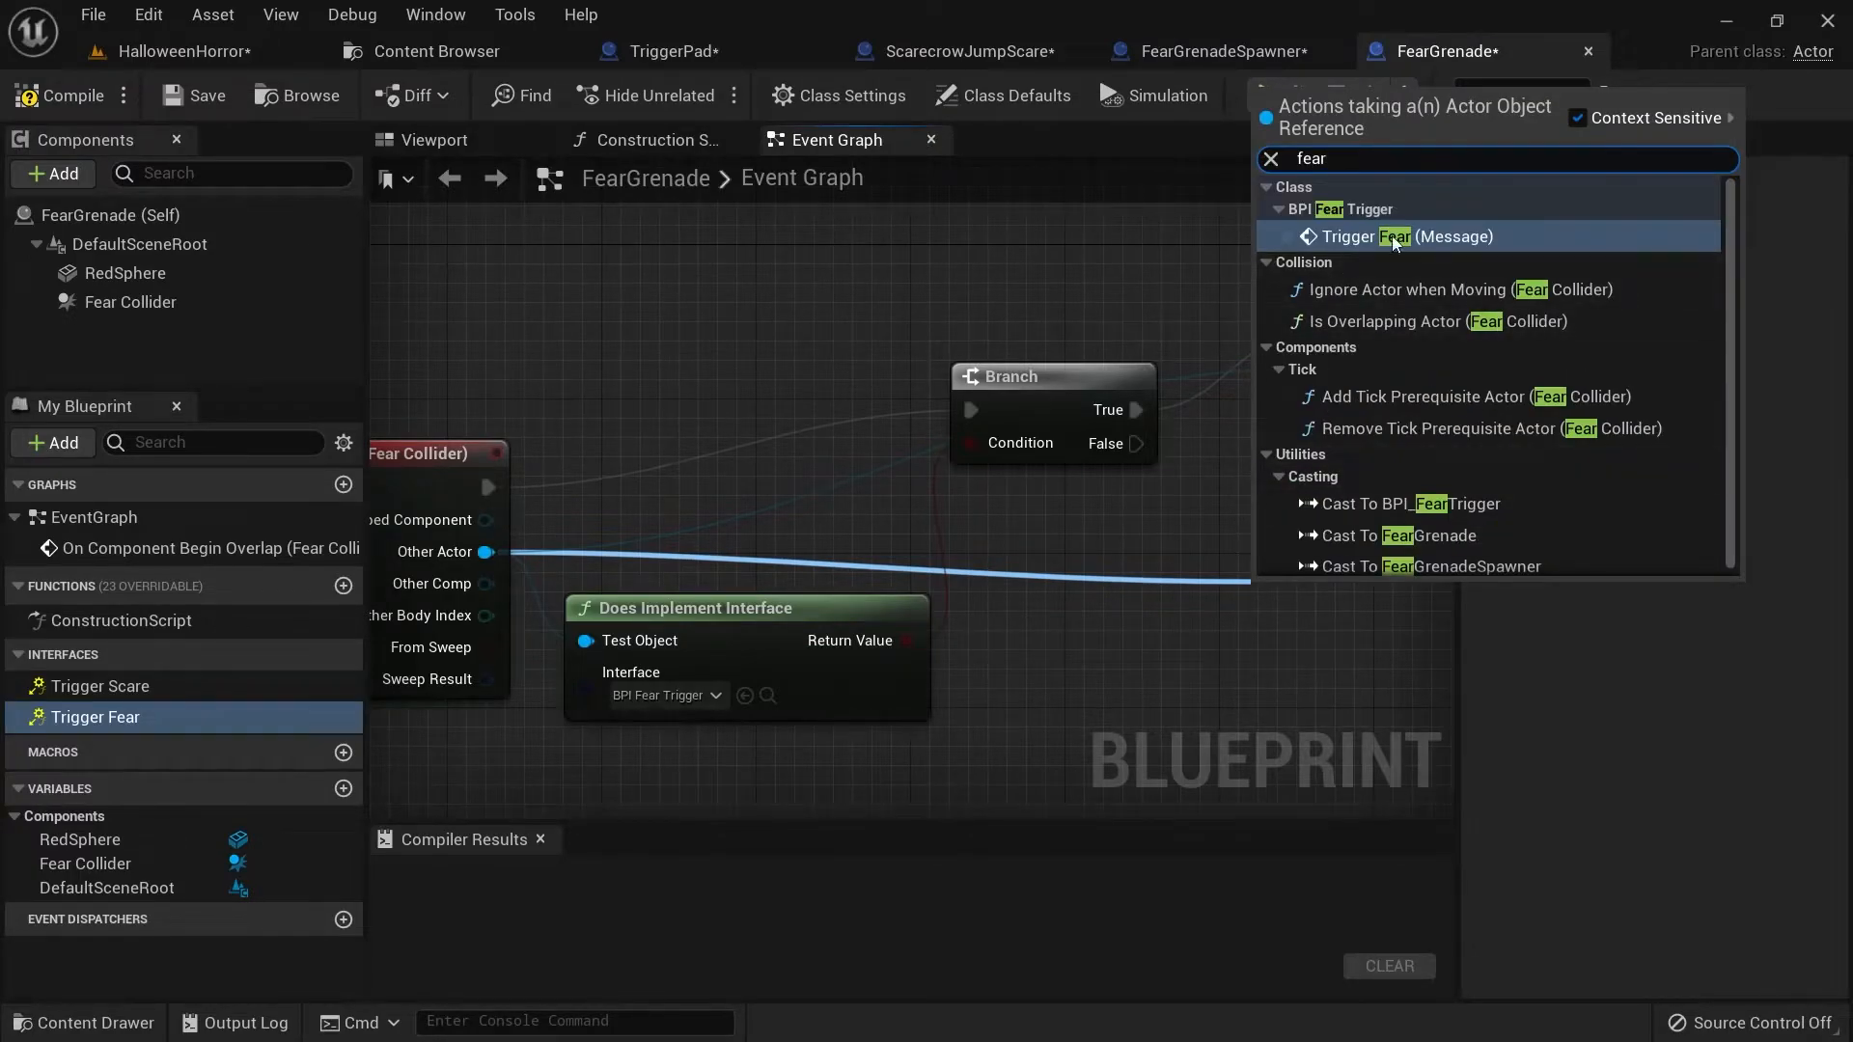
{"action": "left_click", "coordinate": [1395, 238]}
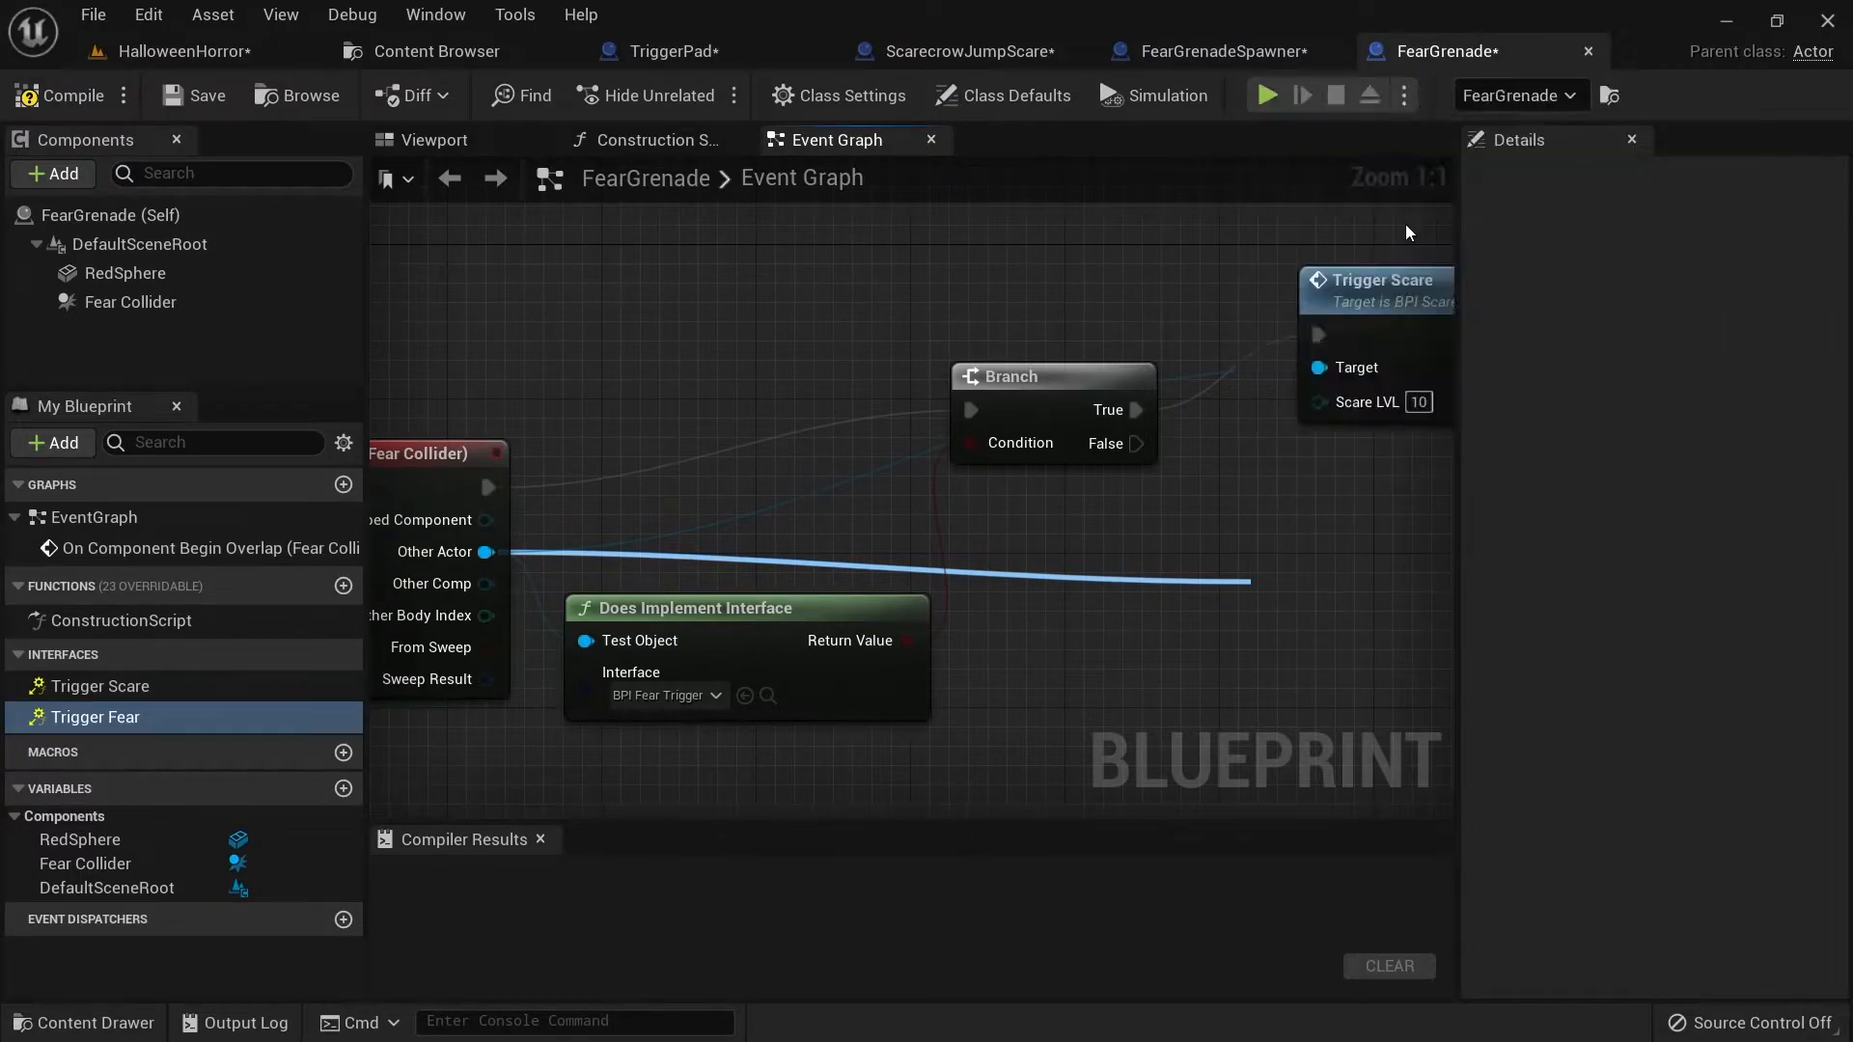
{"action": "right_click_drag", "start_coordinate": [1276, 524], "coordinate": [965, 557]}
{"action": "left_click_drag", "start_coordinate": [1033, 660], "coordinate": [1092, 583]}
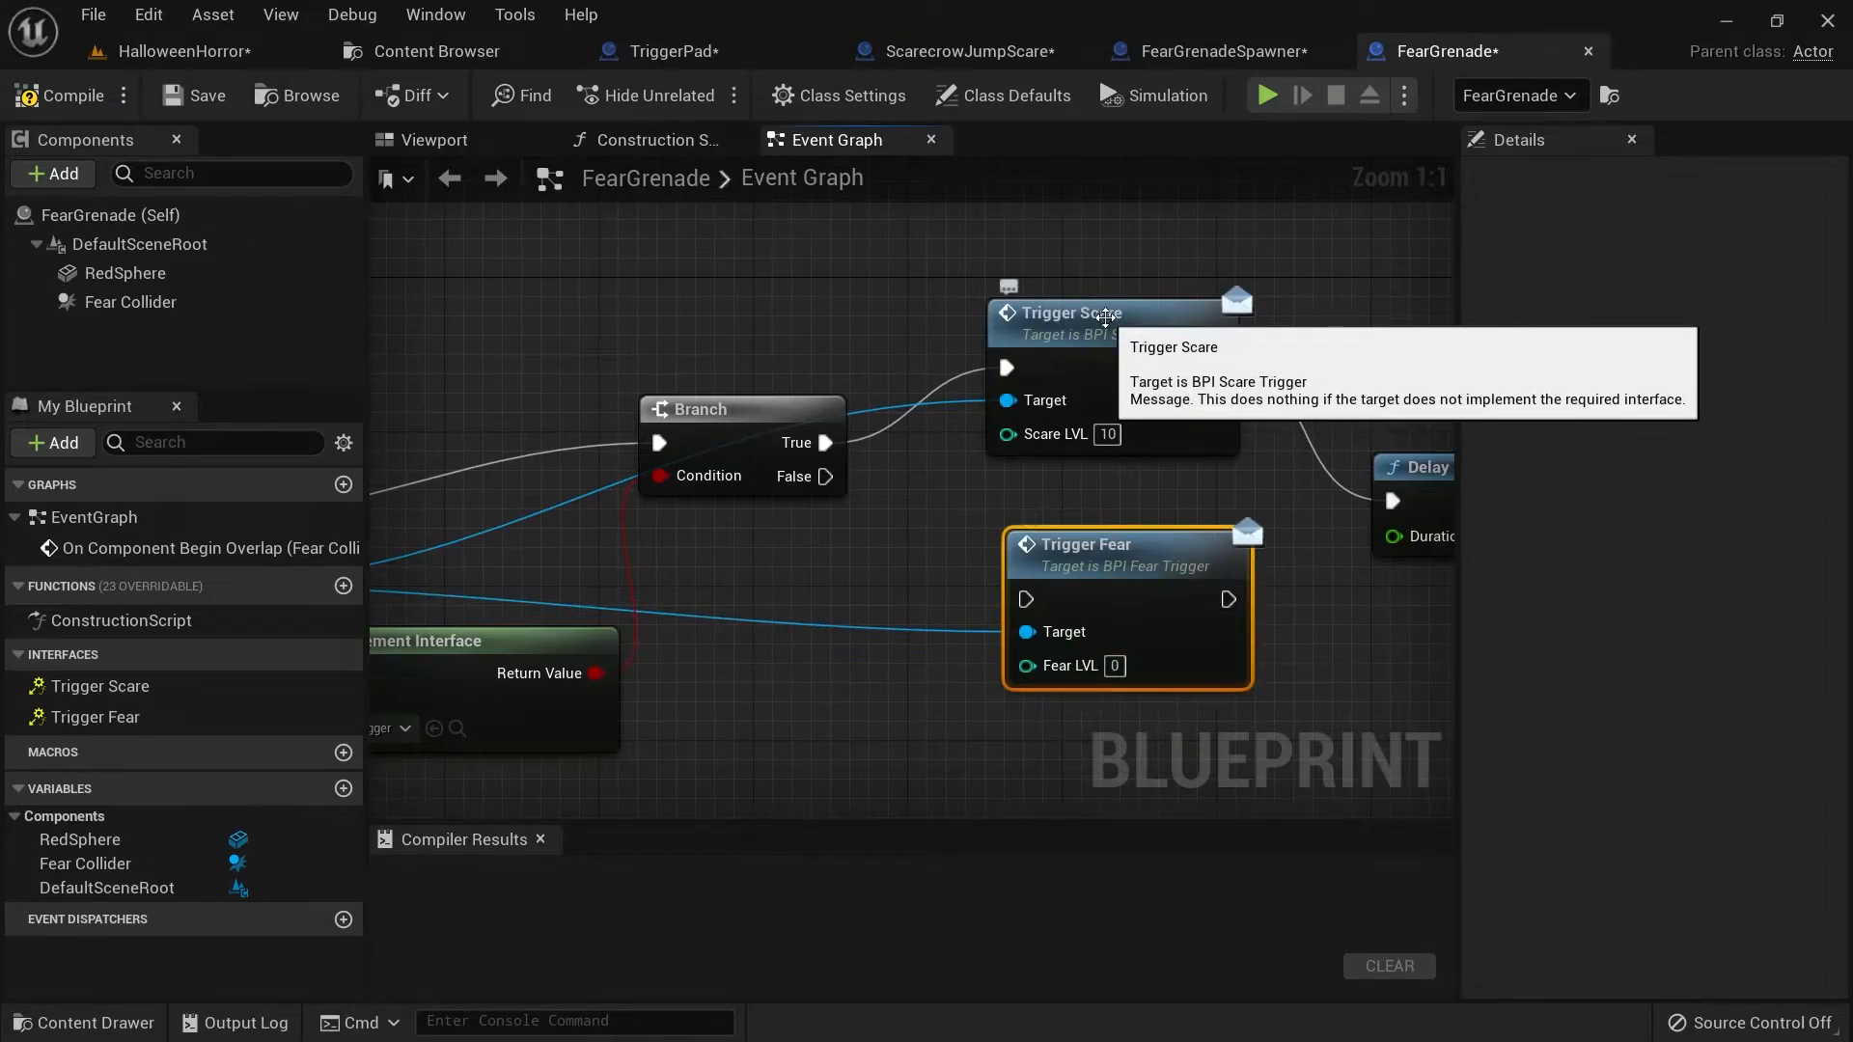
Delete the Trigger Scare node, put Trigger Fear in its place on the Branch's True output, and set its Fear LVL to 10.
{"action": "left_click", "coordinate": [1111, 327]}
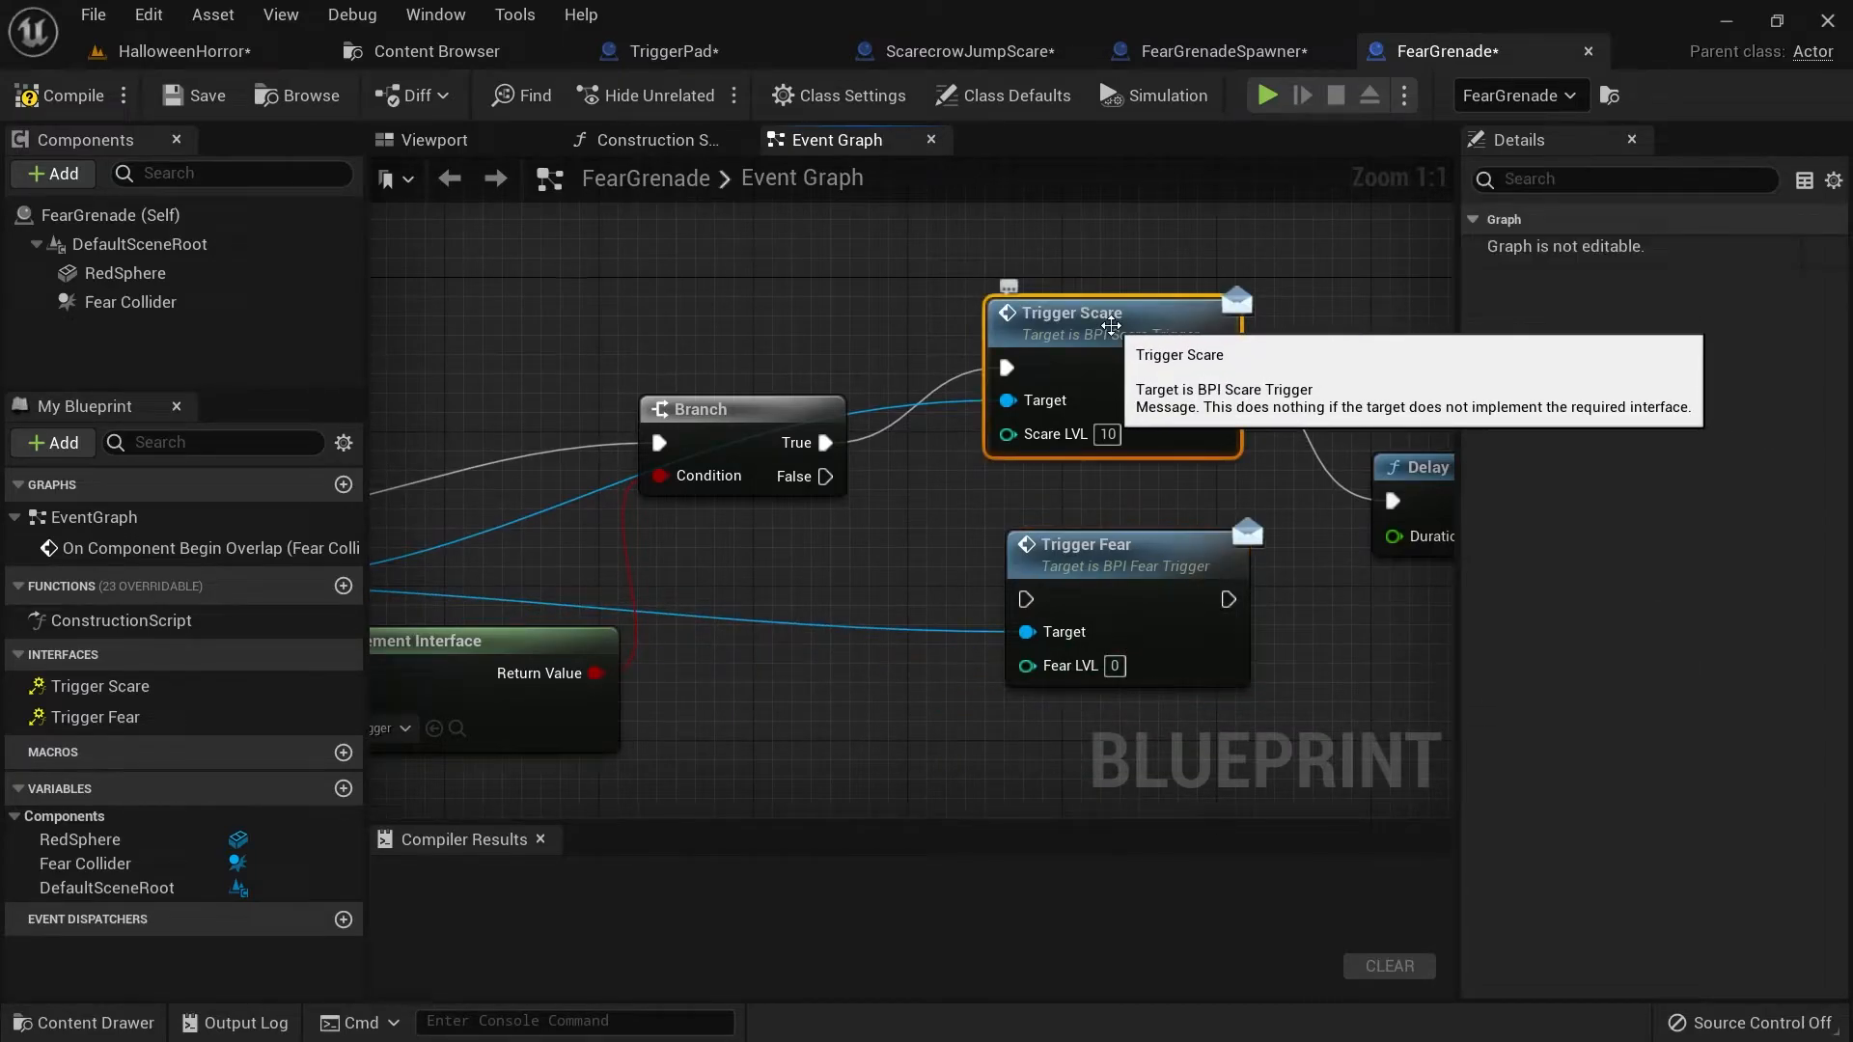
{"action": "key", "text": "Delete"}
{"action": "left_click_drag", "start_coordinate": [1165, 567], "coordinate": [1127, 433]}
{"action": "left_click_drag", "start_coordinate": [826, 443], "coordinate": [993, 468]}
{"action": "left_click", "coordinate": [1078, 531]}
{"action": "type", "text": "10"}
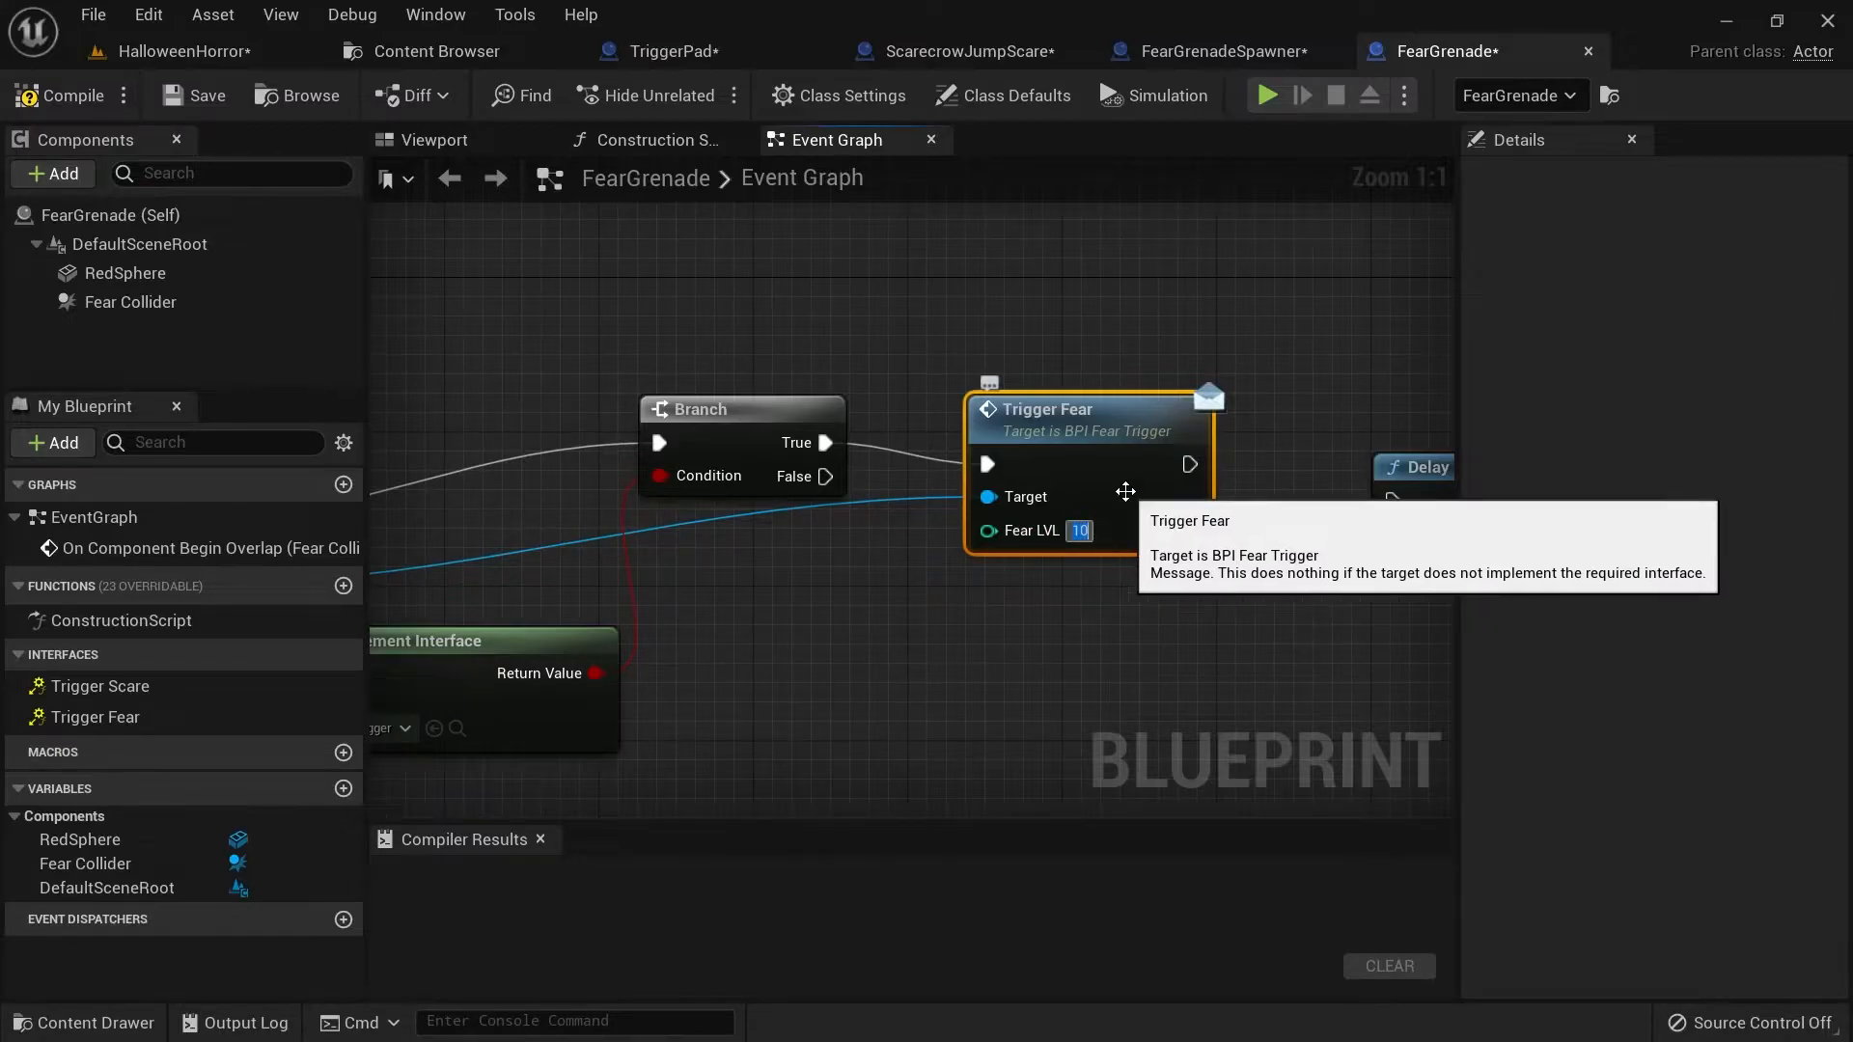
Connect Trigger Fear's execution output to the Delay node and line up Delay and Destroy Actor beside it.
{"action": "right_click_drag", "start_coordinate": [1119, 477], "coordinate": [875, 480]}
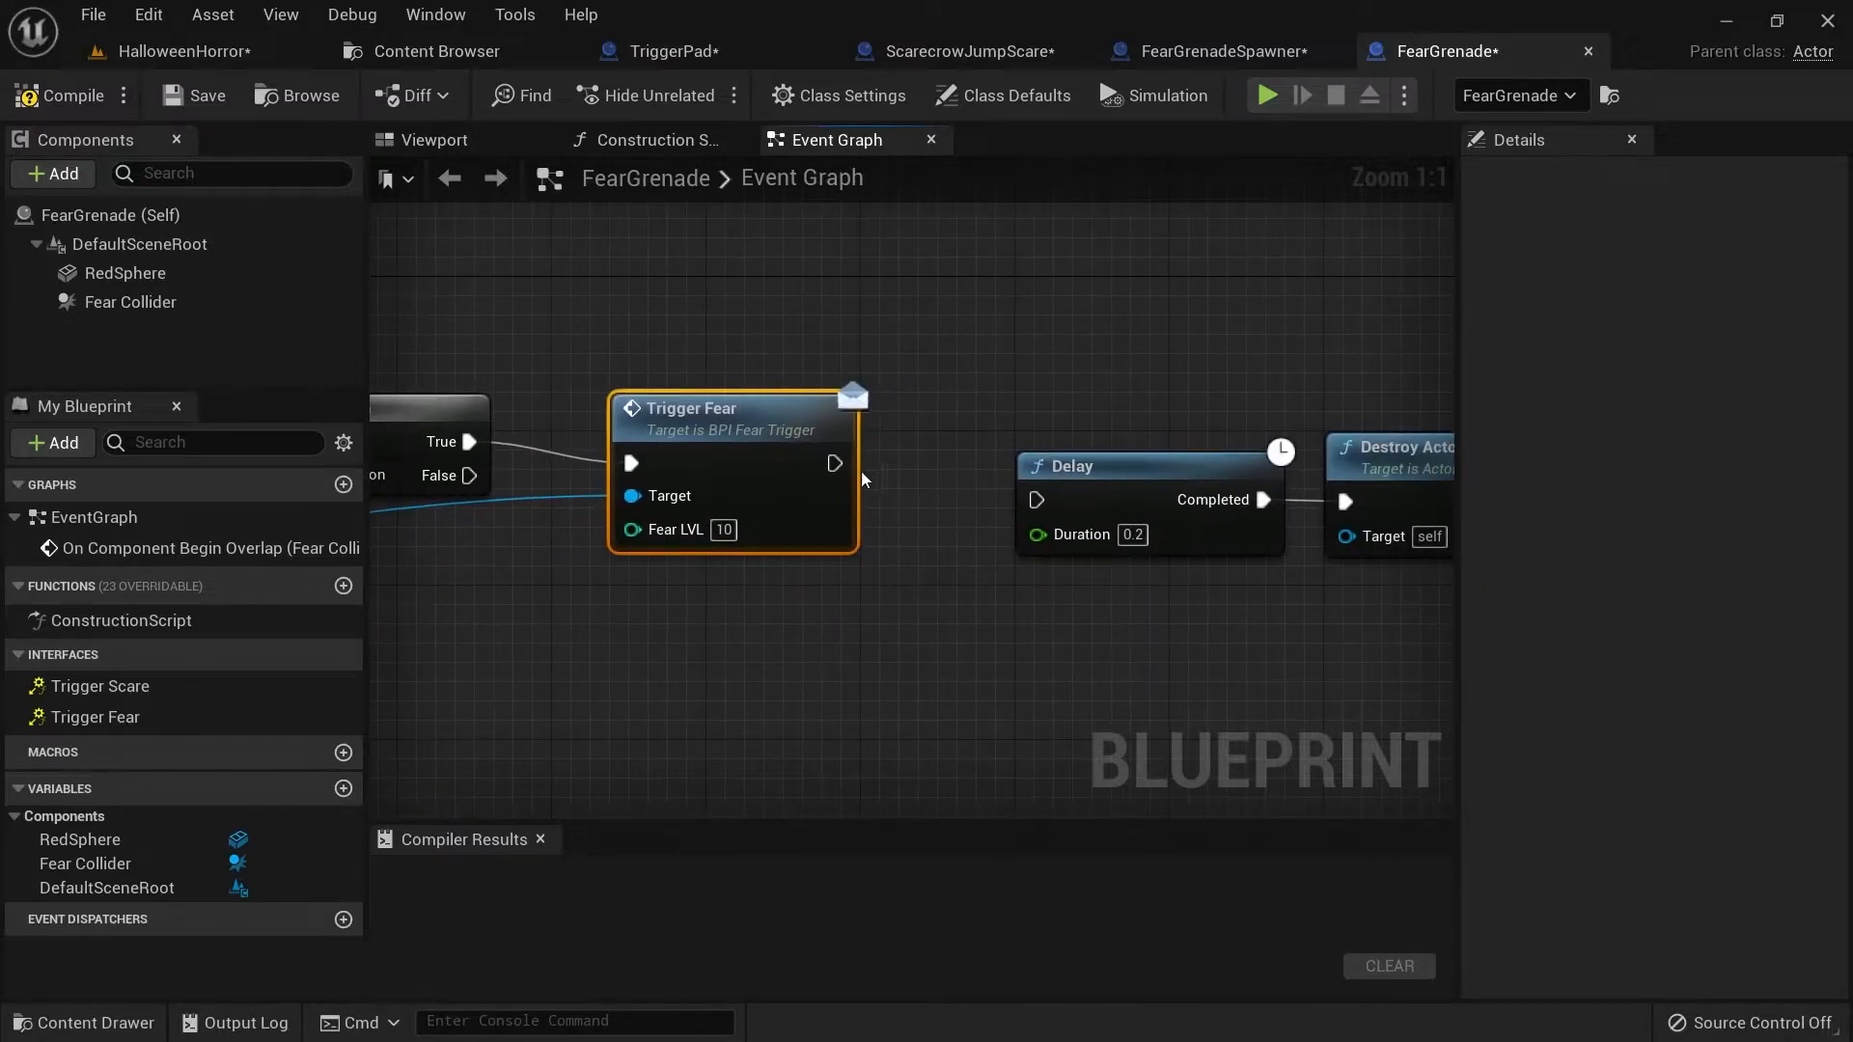
{"action": "left_click_drag", "start_coordinate": [834, 463], "coordinate": [1041, 511]}
{"action": "right_click_drag", "start_coordinate": [985, 640], "coordinate": [1821, 635]}
{"action": "right_click_drag", "start_coordinate": [1579, 592], "coordinate": [653, 454]}
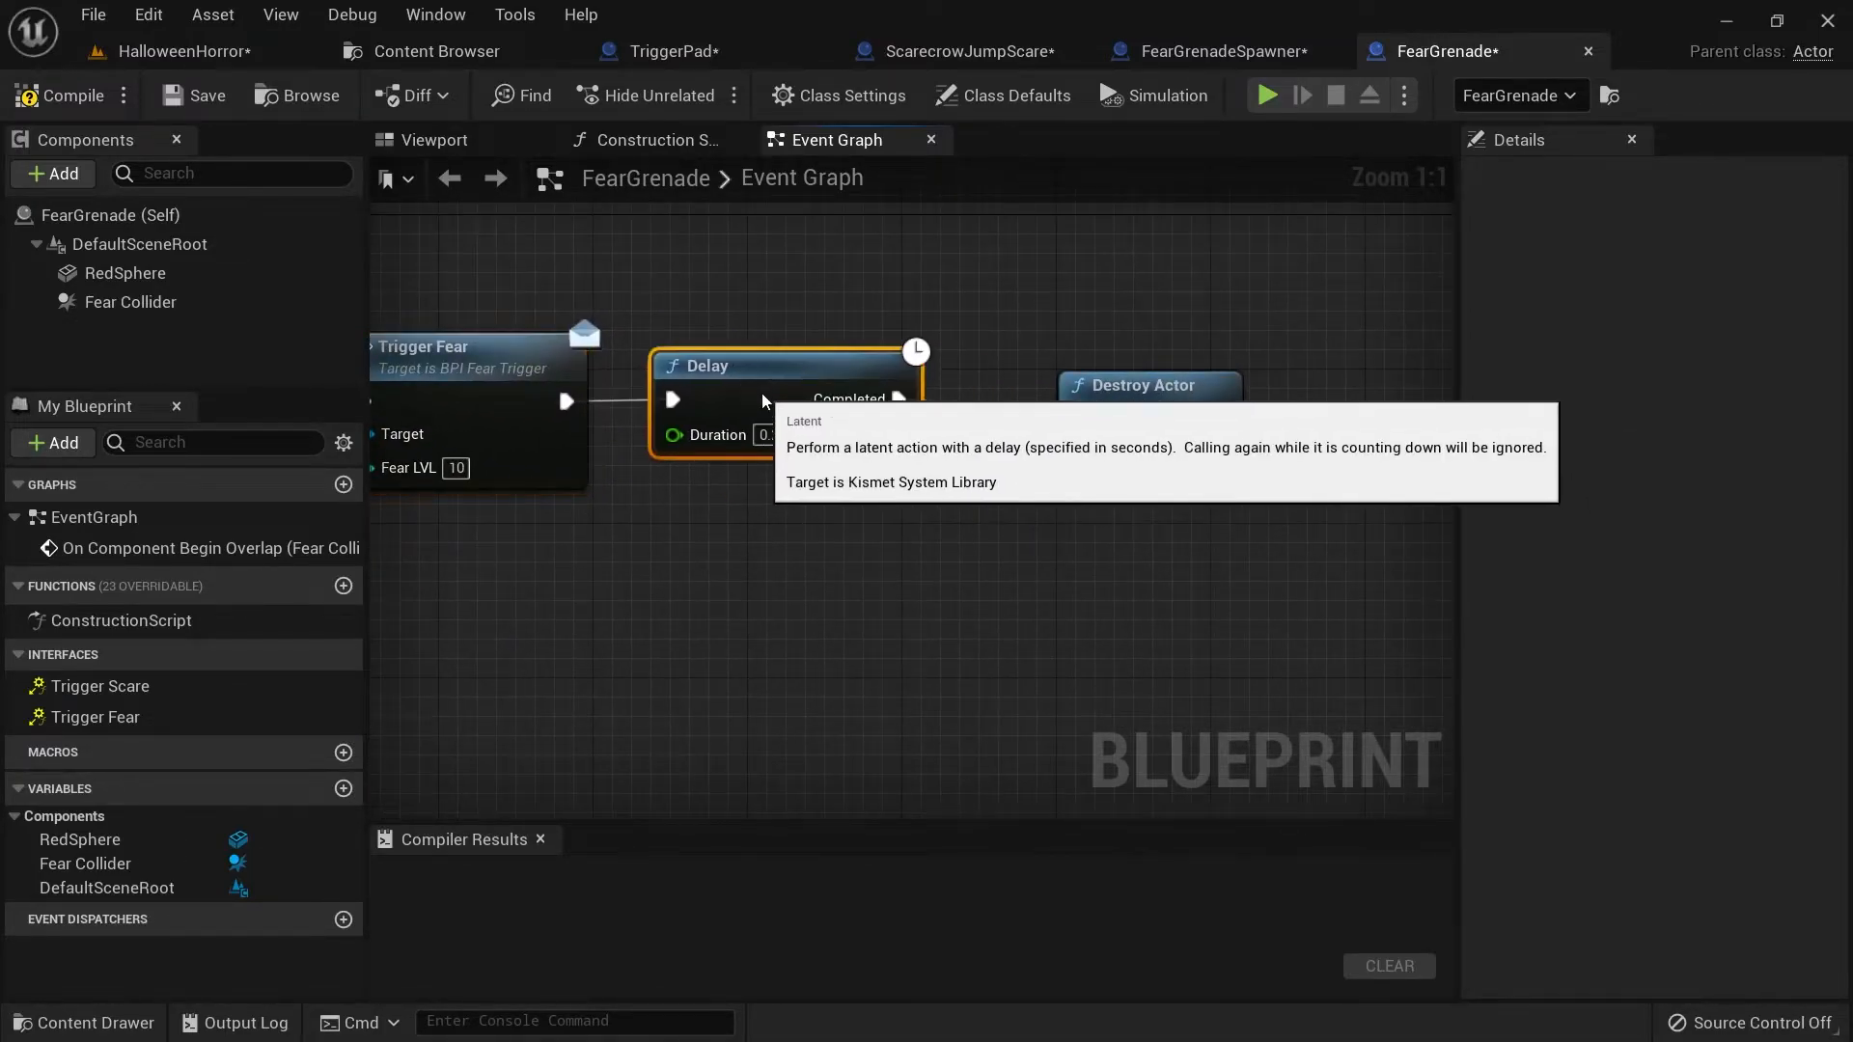
{"action": "left_click_drag", "start_coordinate": [1182, 401], "coordinate": [1104, 360]}
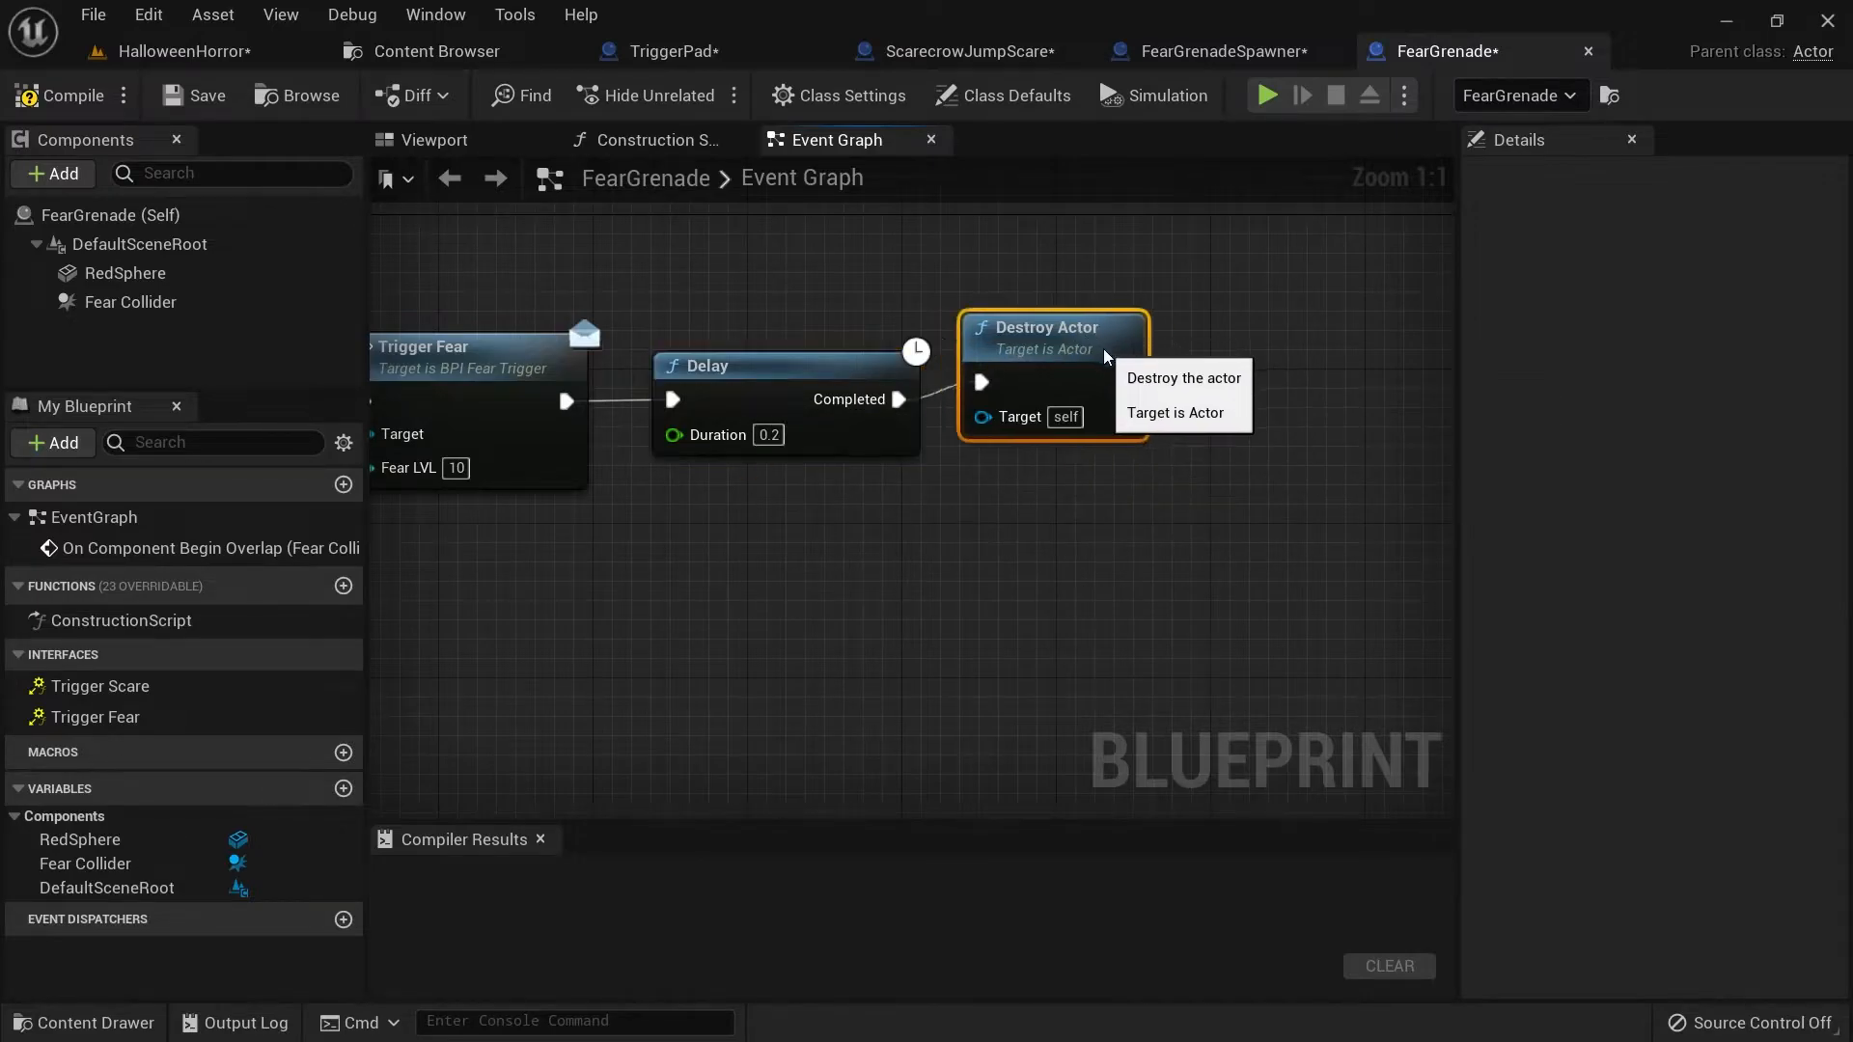
{"action": "right_click_drag", "start_coordinate": [1021, 509], "coordinate": [1267, 590]}
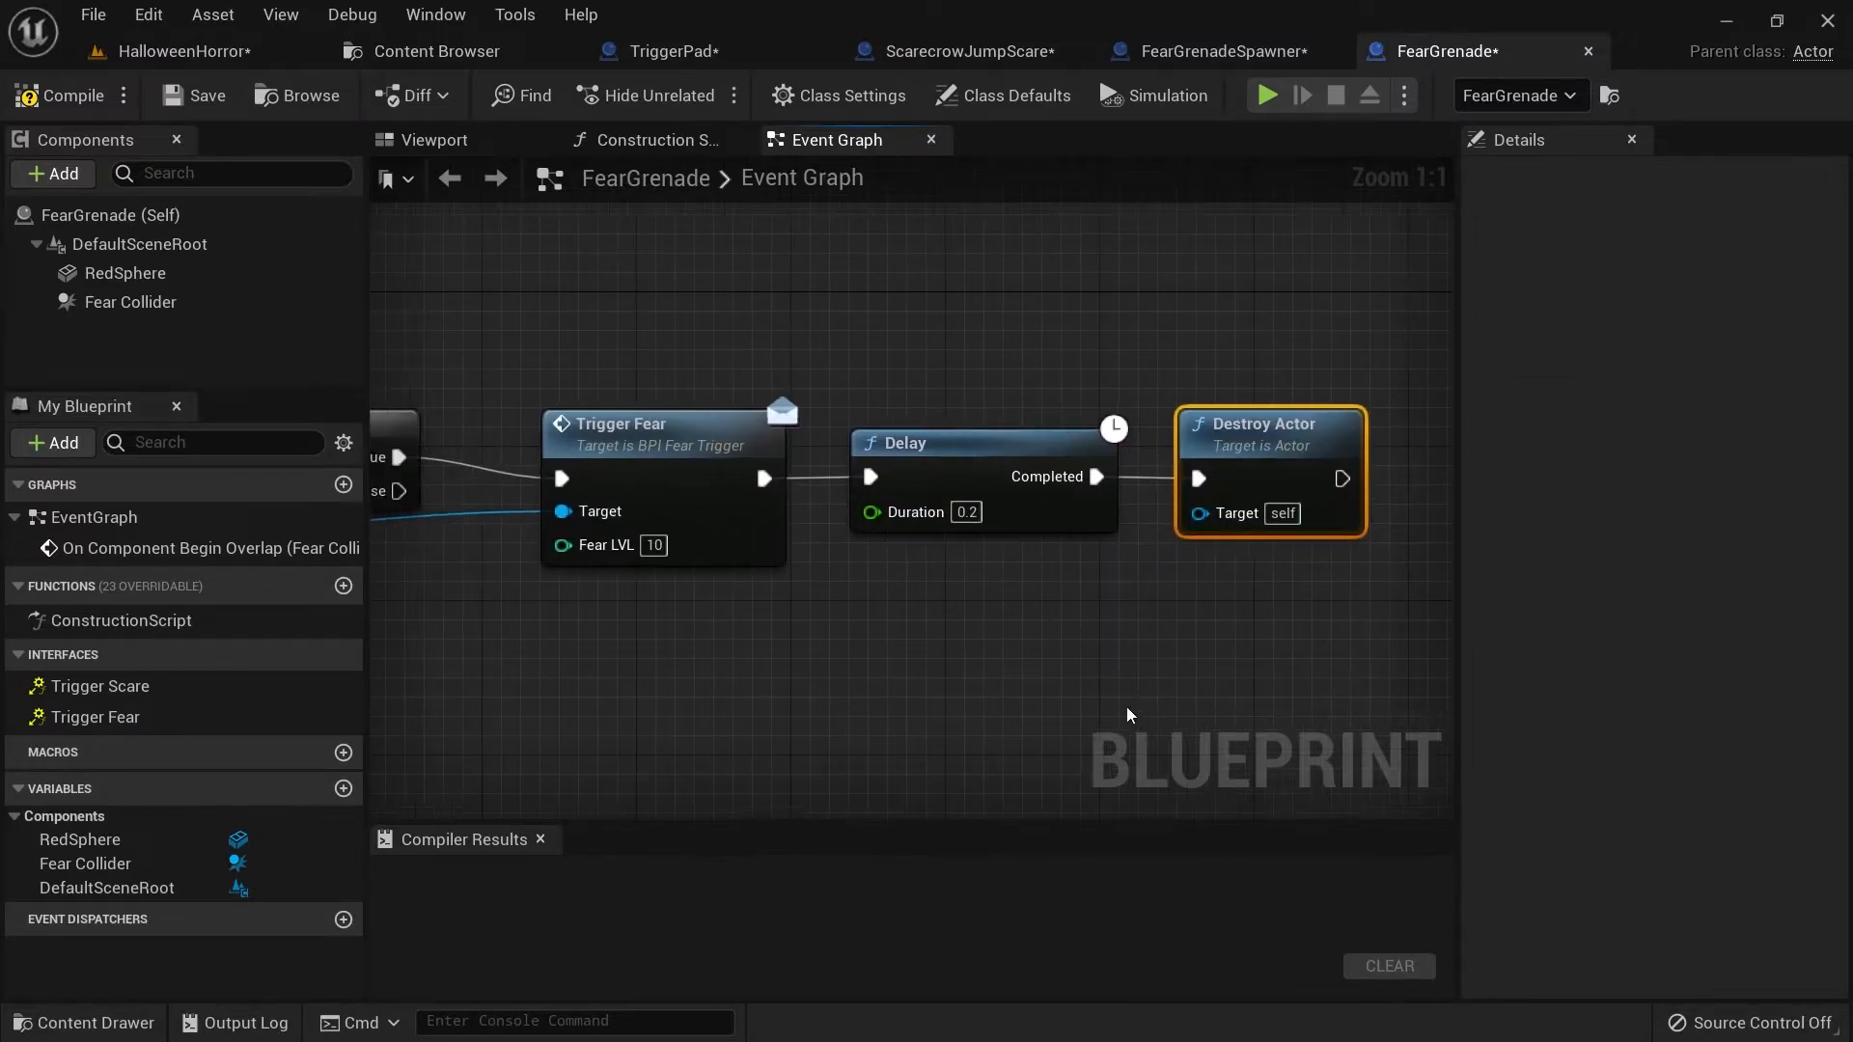
Review FearGrenade's node chain from the overlap event to Destroy Actor and compile the Blueprint.
{"action": "scroll", "coordinate": [1061, 666], "scroll_direction": "down", "scroll_amount": 6}
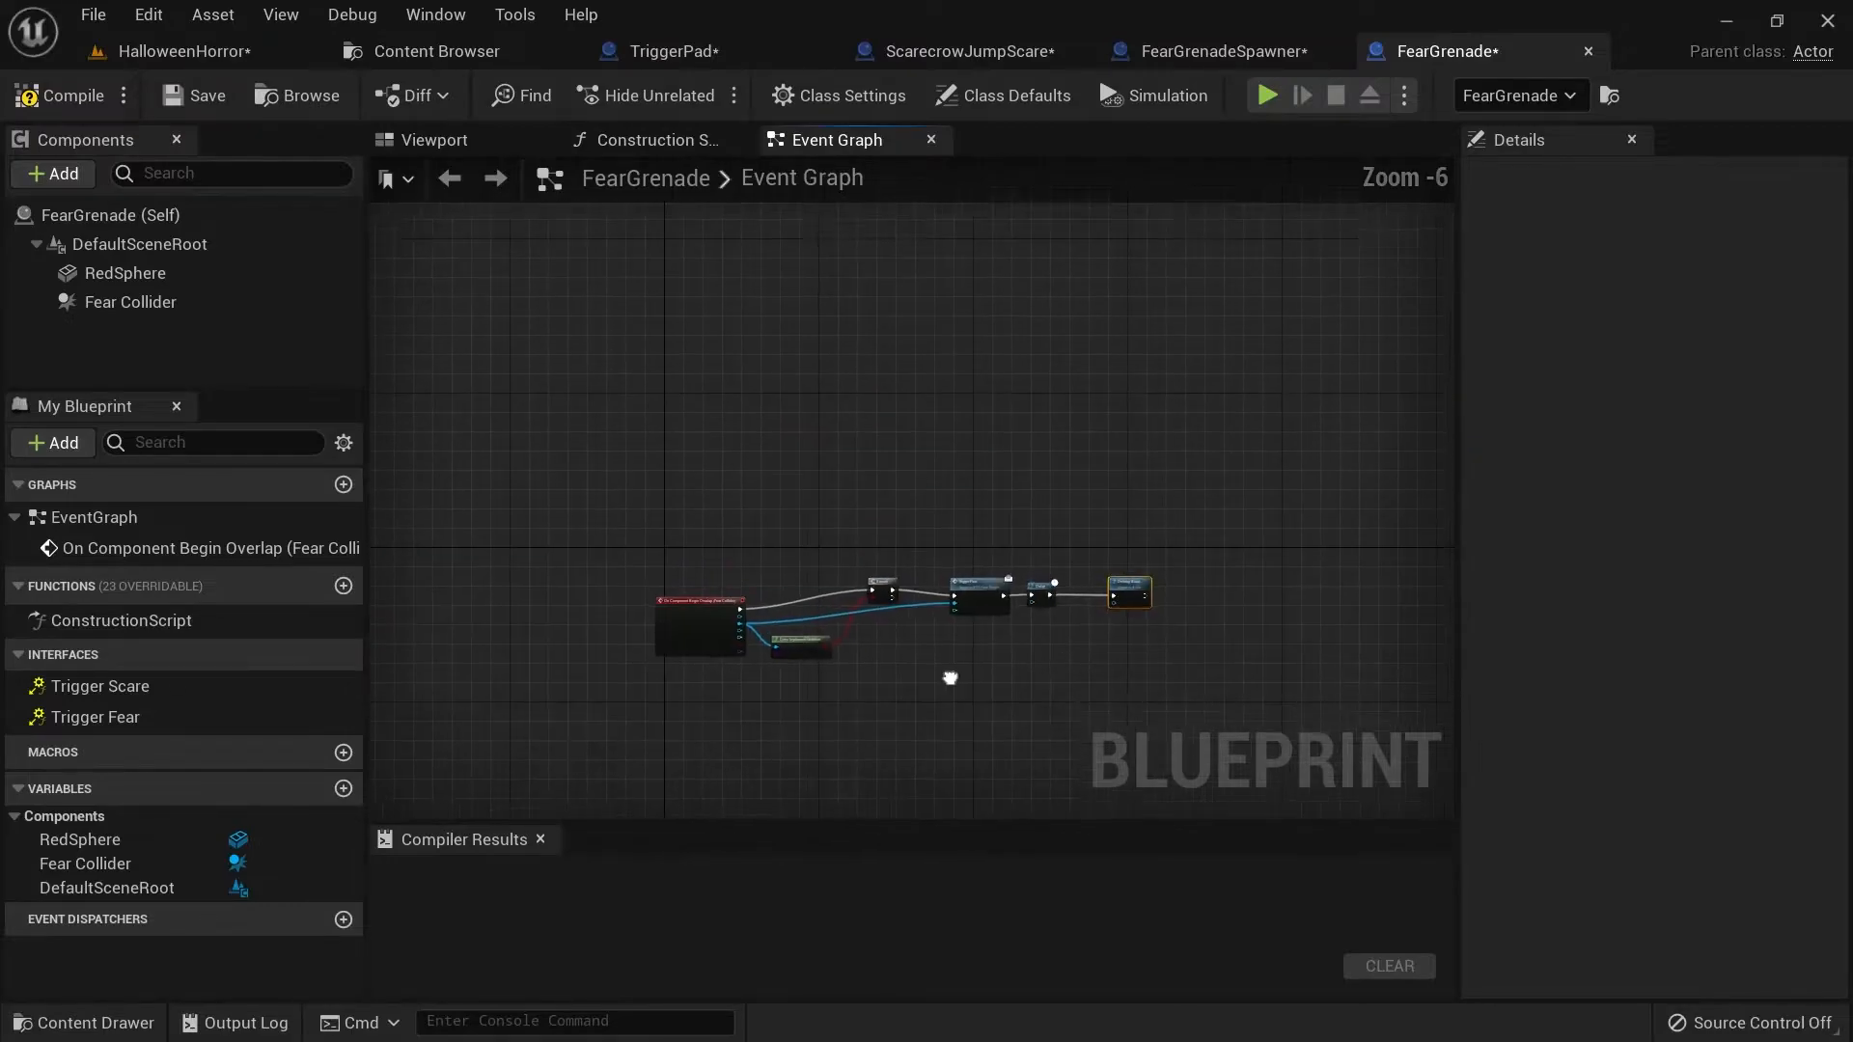
{"action": "scroll", "coordinate": [935, 630], "scroll_direction": "up", "scroll_amount": 4}
{"action": "right_click_drag", "start_coordinate": [938, 617], "coordinate": [1130, 625]}
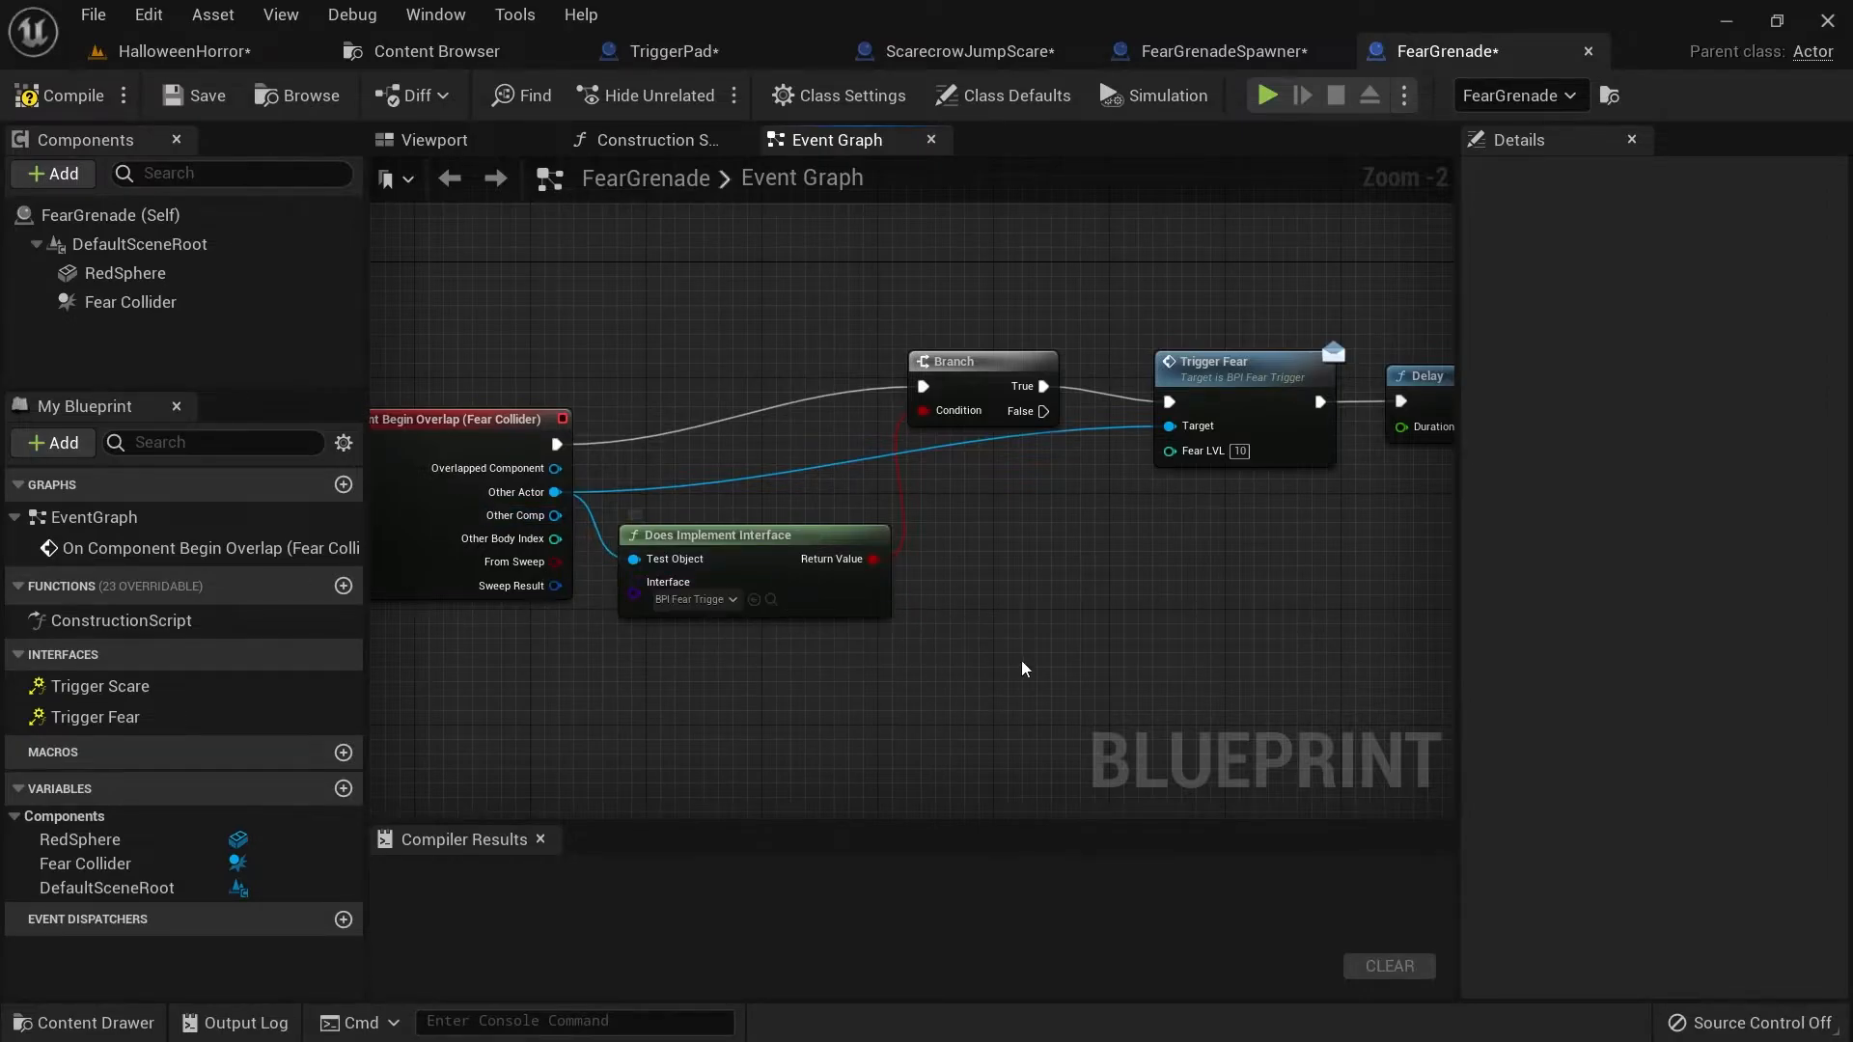
{"action": "right_click_drag", "start_coordinate": [1054, 664], "coordinate": [500, 496]}
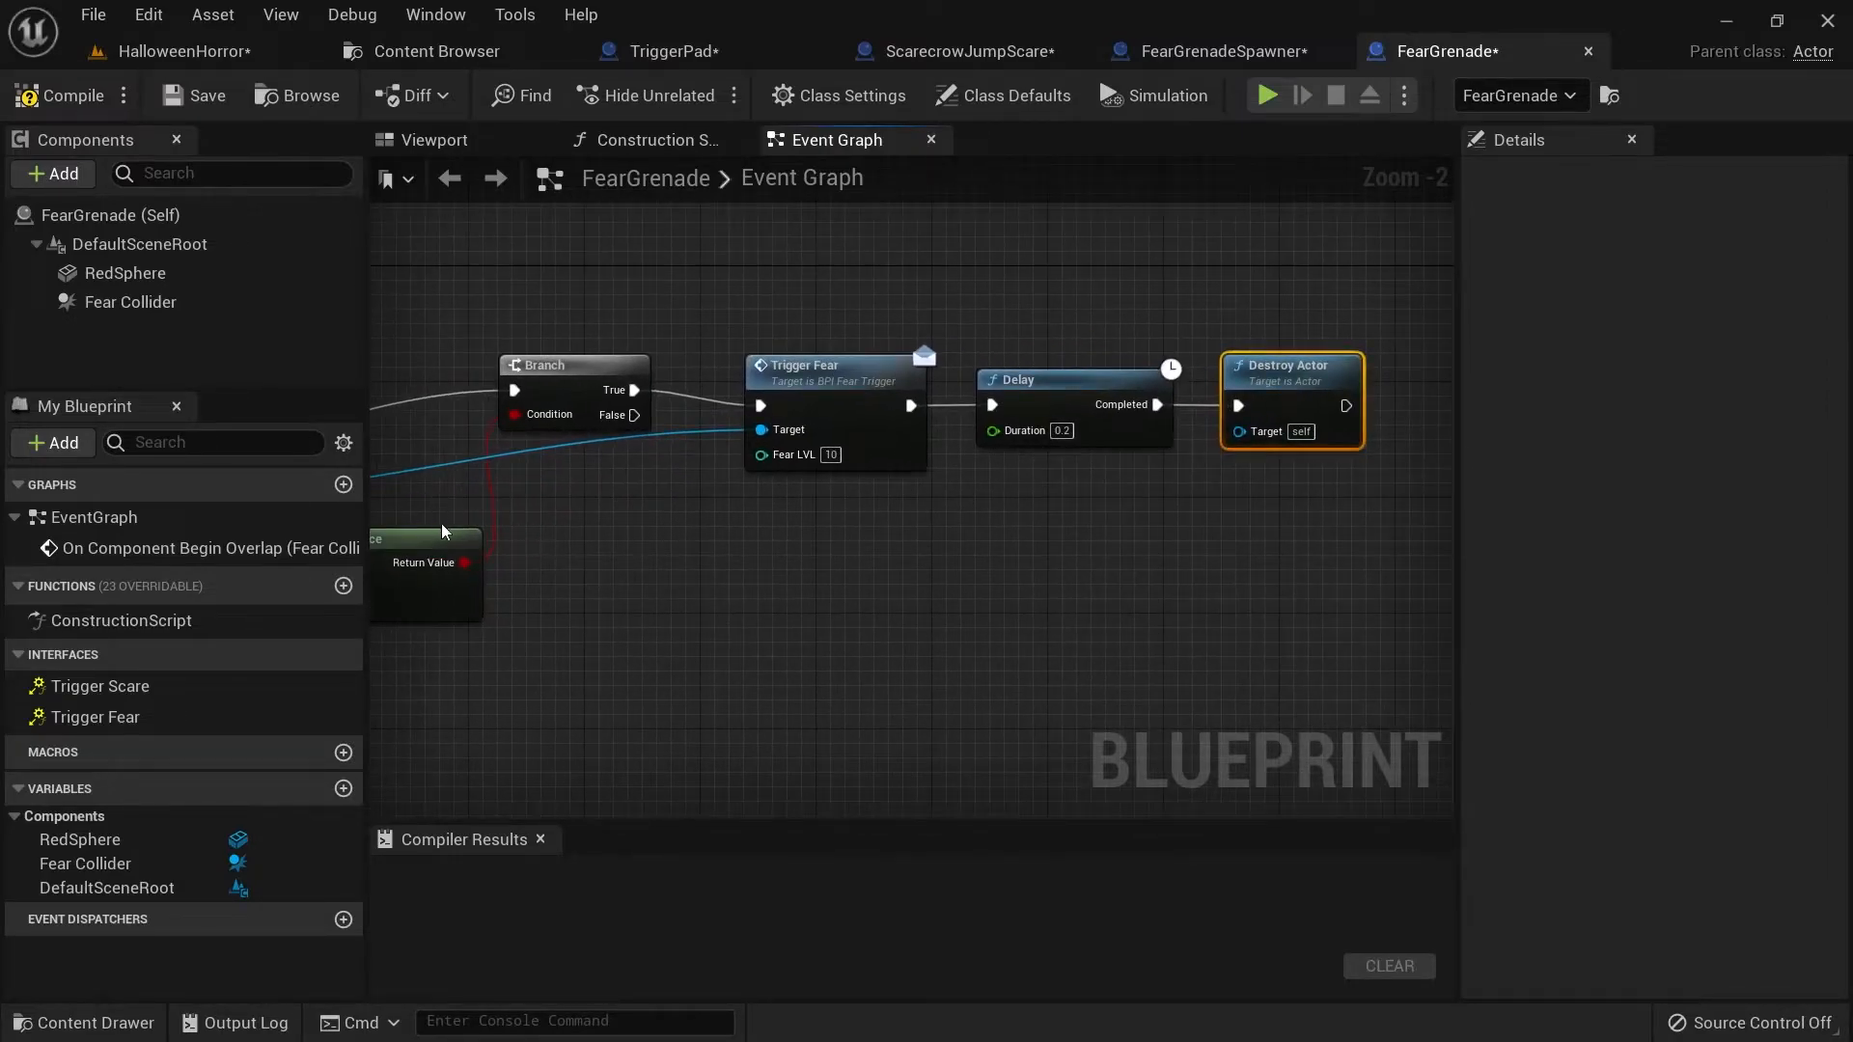
{"action": "right_click_drag", "start_coordinate": [933, 627], "coordinate": [1042, 728]}
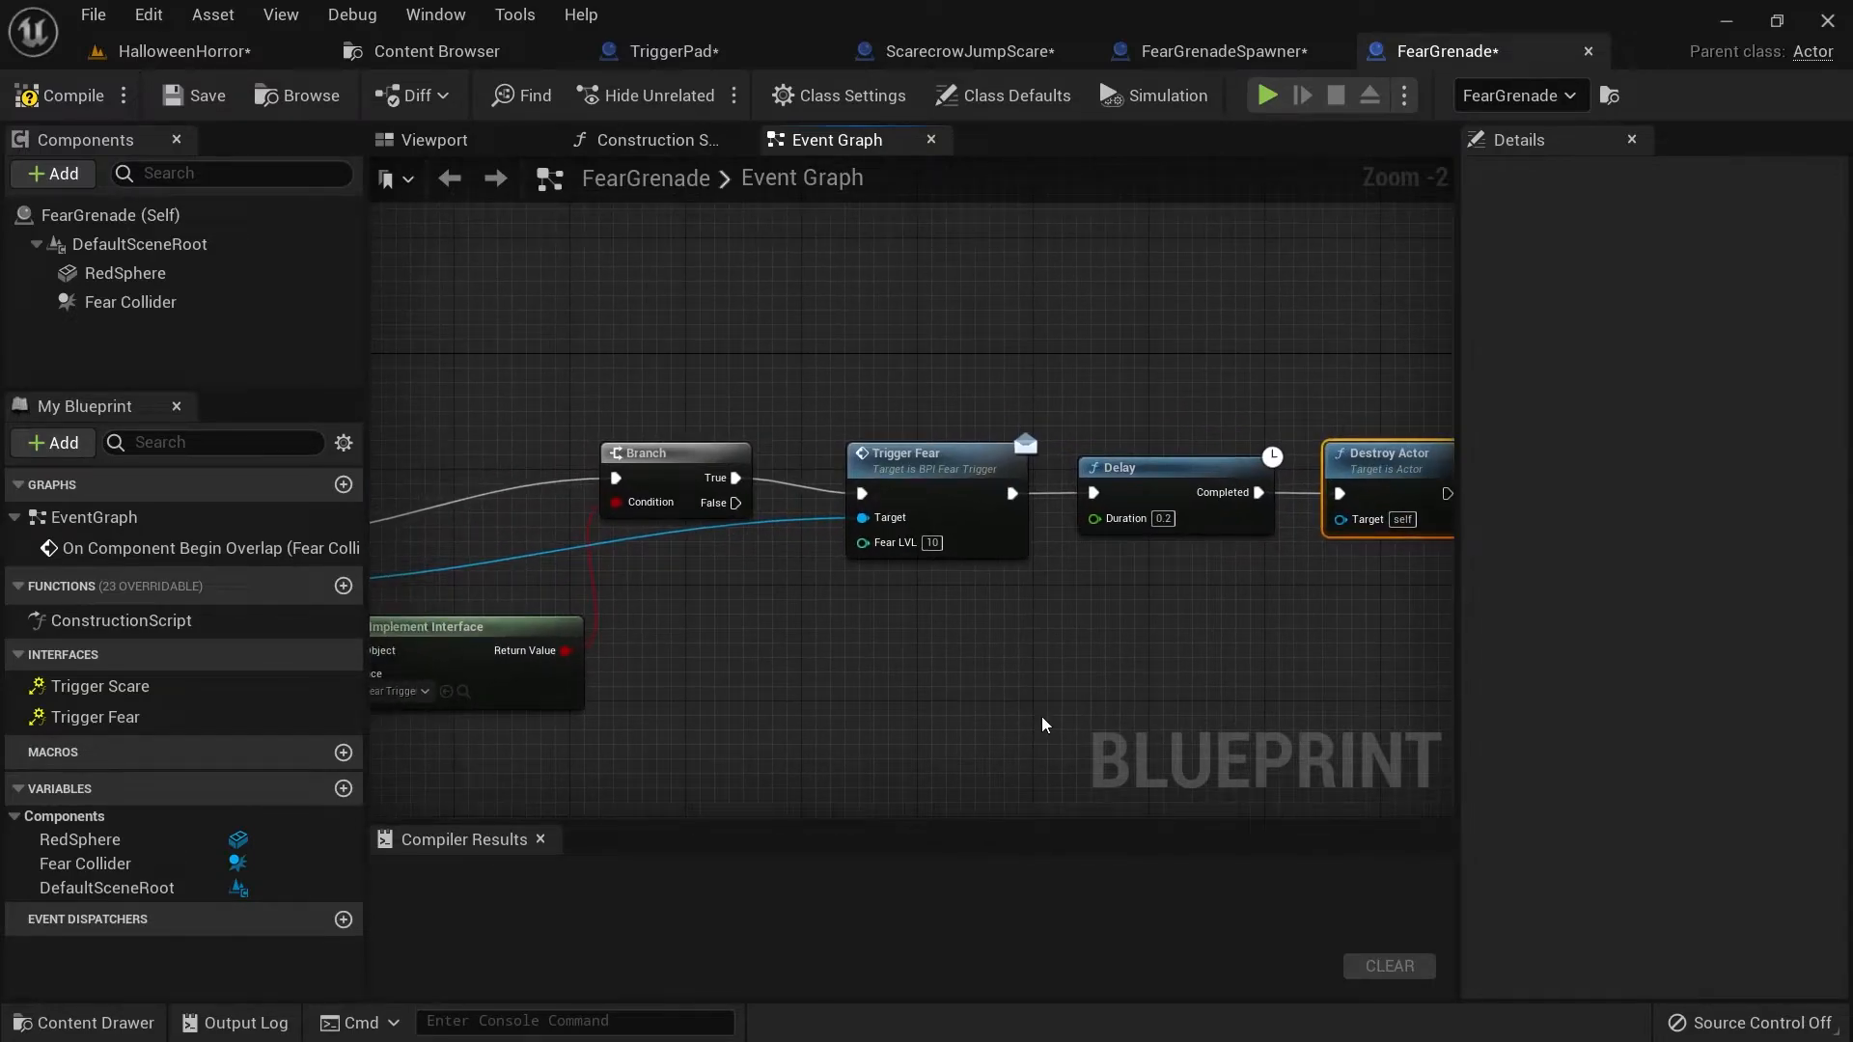
{"action": "left_click", "coordinate": [55, 101]}
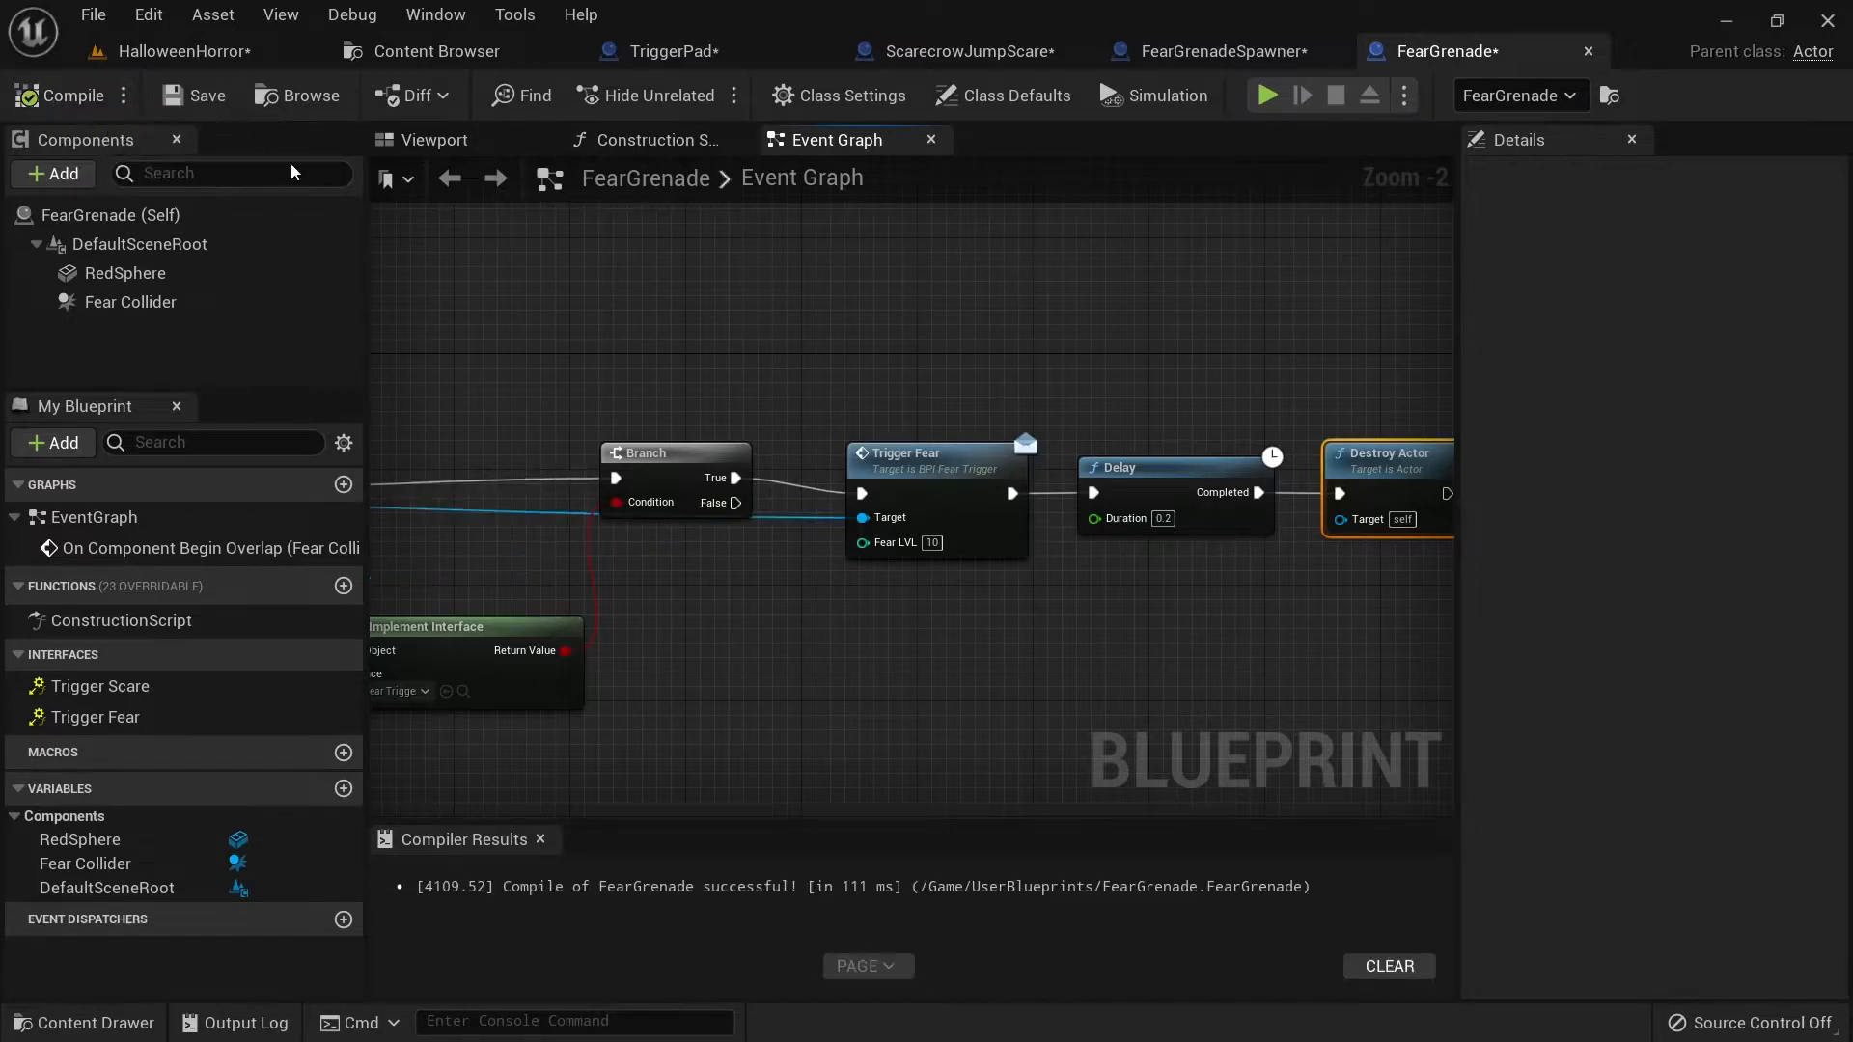
Examine the placement of FearGrenadeSpawner and TriggerPad along the cornfield path in the HalloweenHorror level.
{"action": "left_click", "coordinate": [205, 43]}
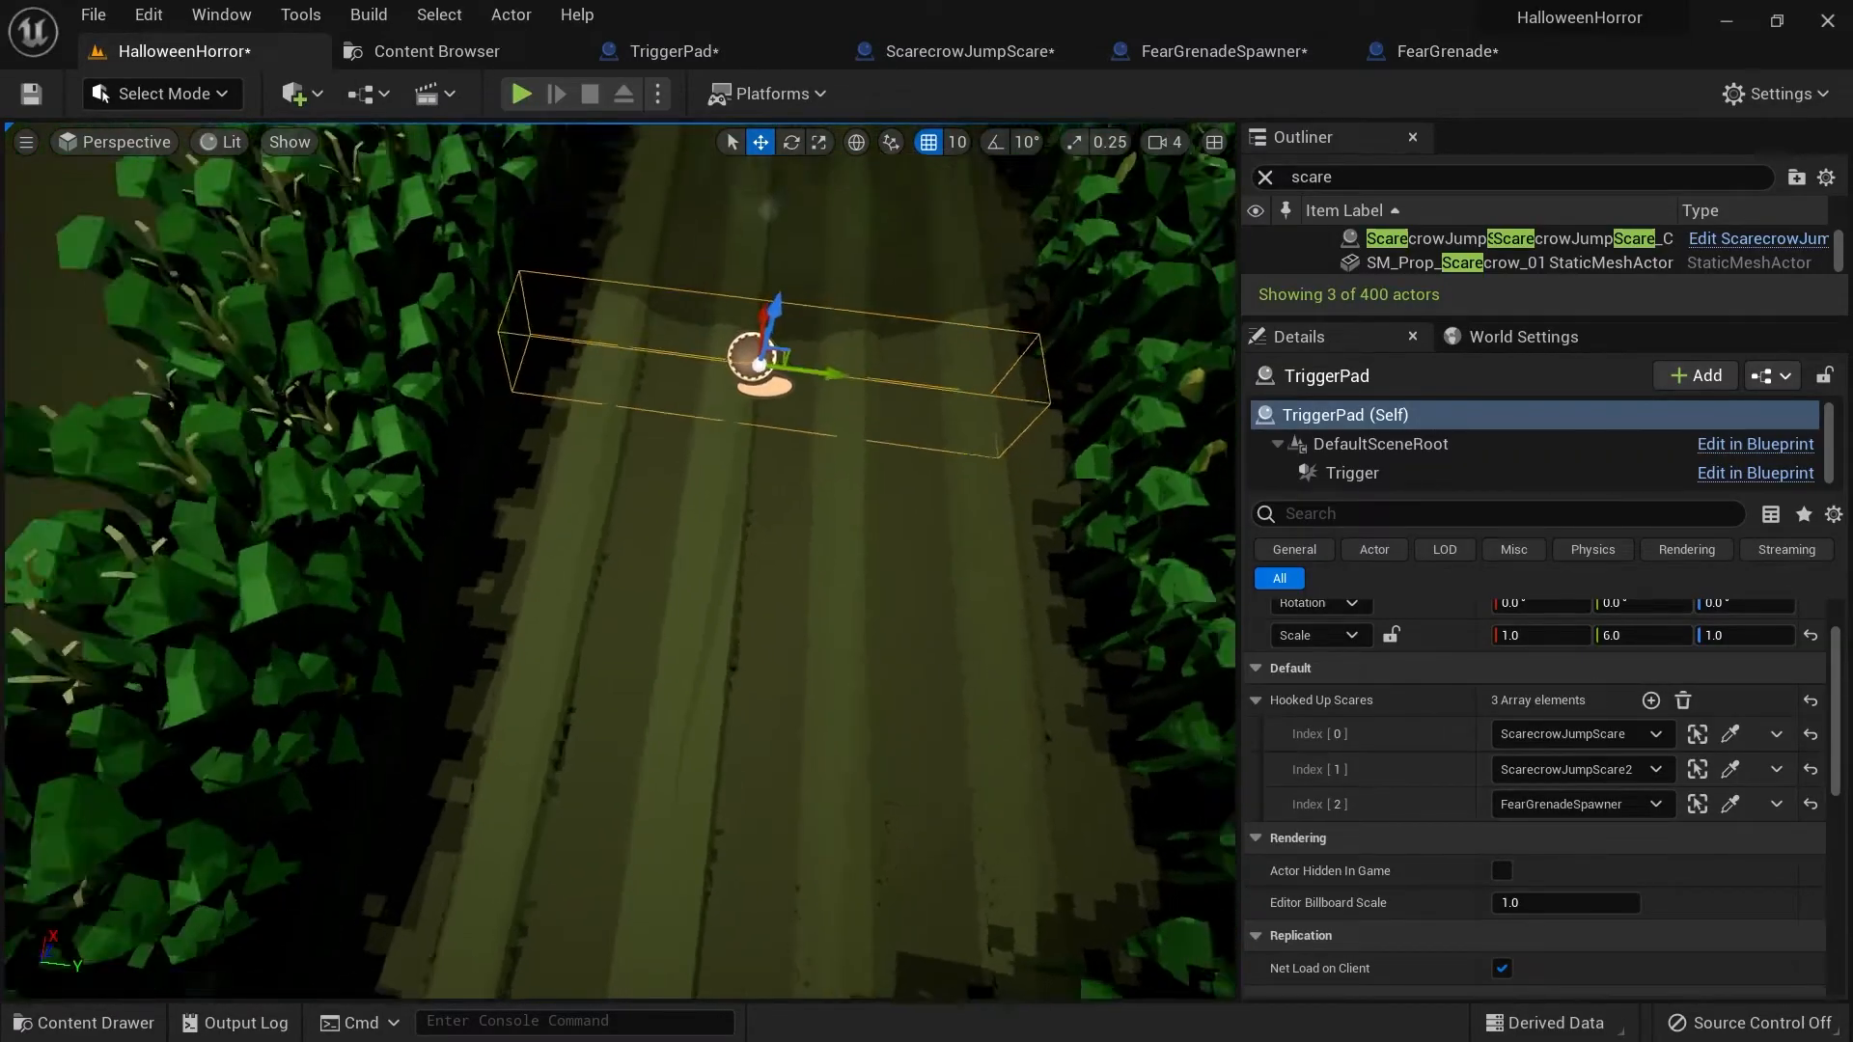
{"action": "right_click_drag", "start_coordinate": [901, 385], "coordinate": [676, 371]}
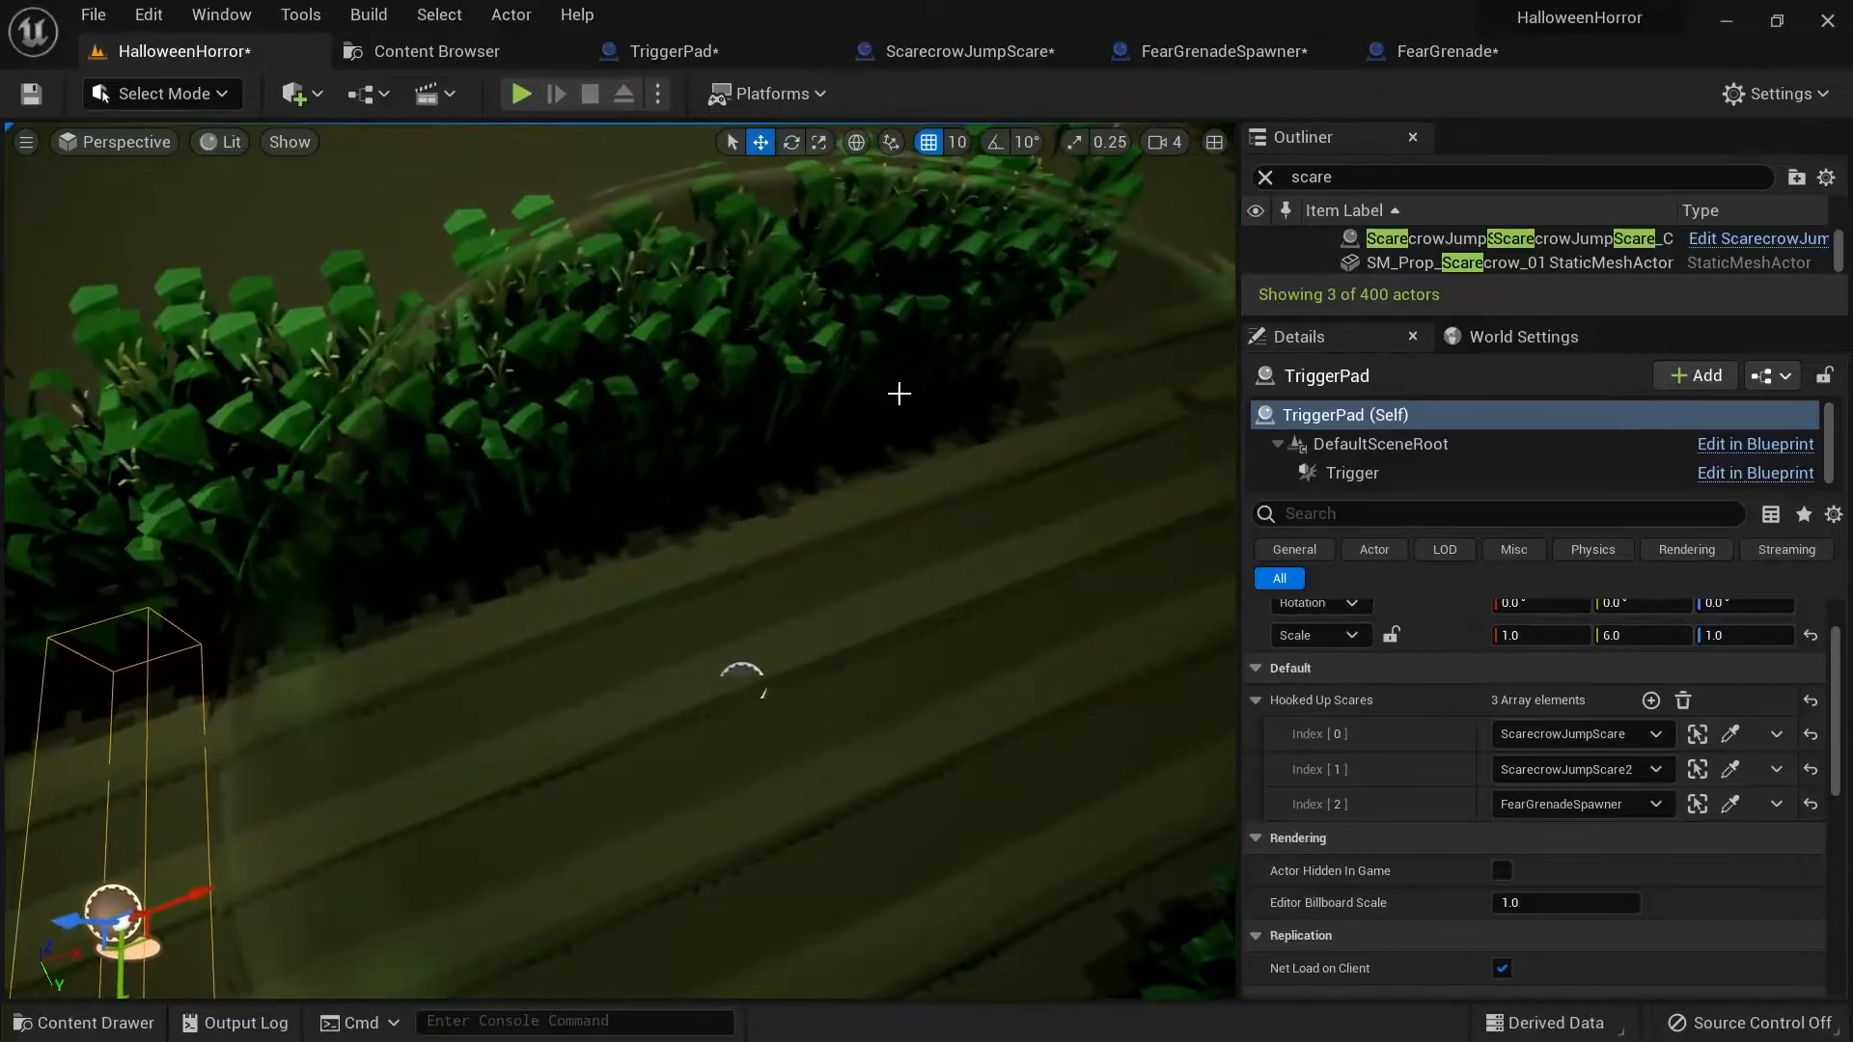
{"action": "left_click", "coordinate": [742, 673]}
{"action": "right_click_drag", "start_coordinate": [742, 673], "coordinate": [946, 459]}
{"action": "key", "text": "f"}
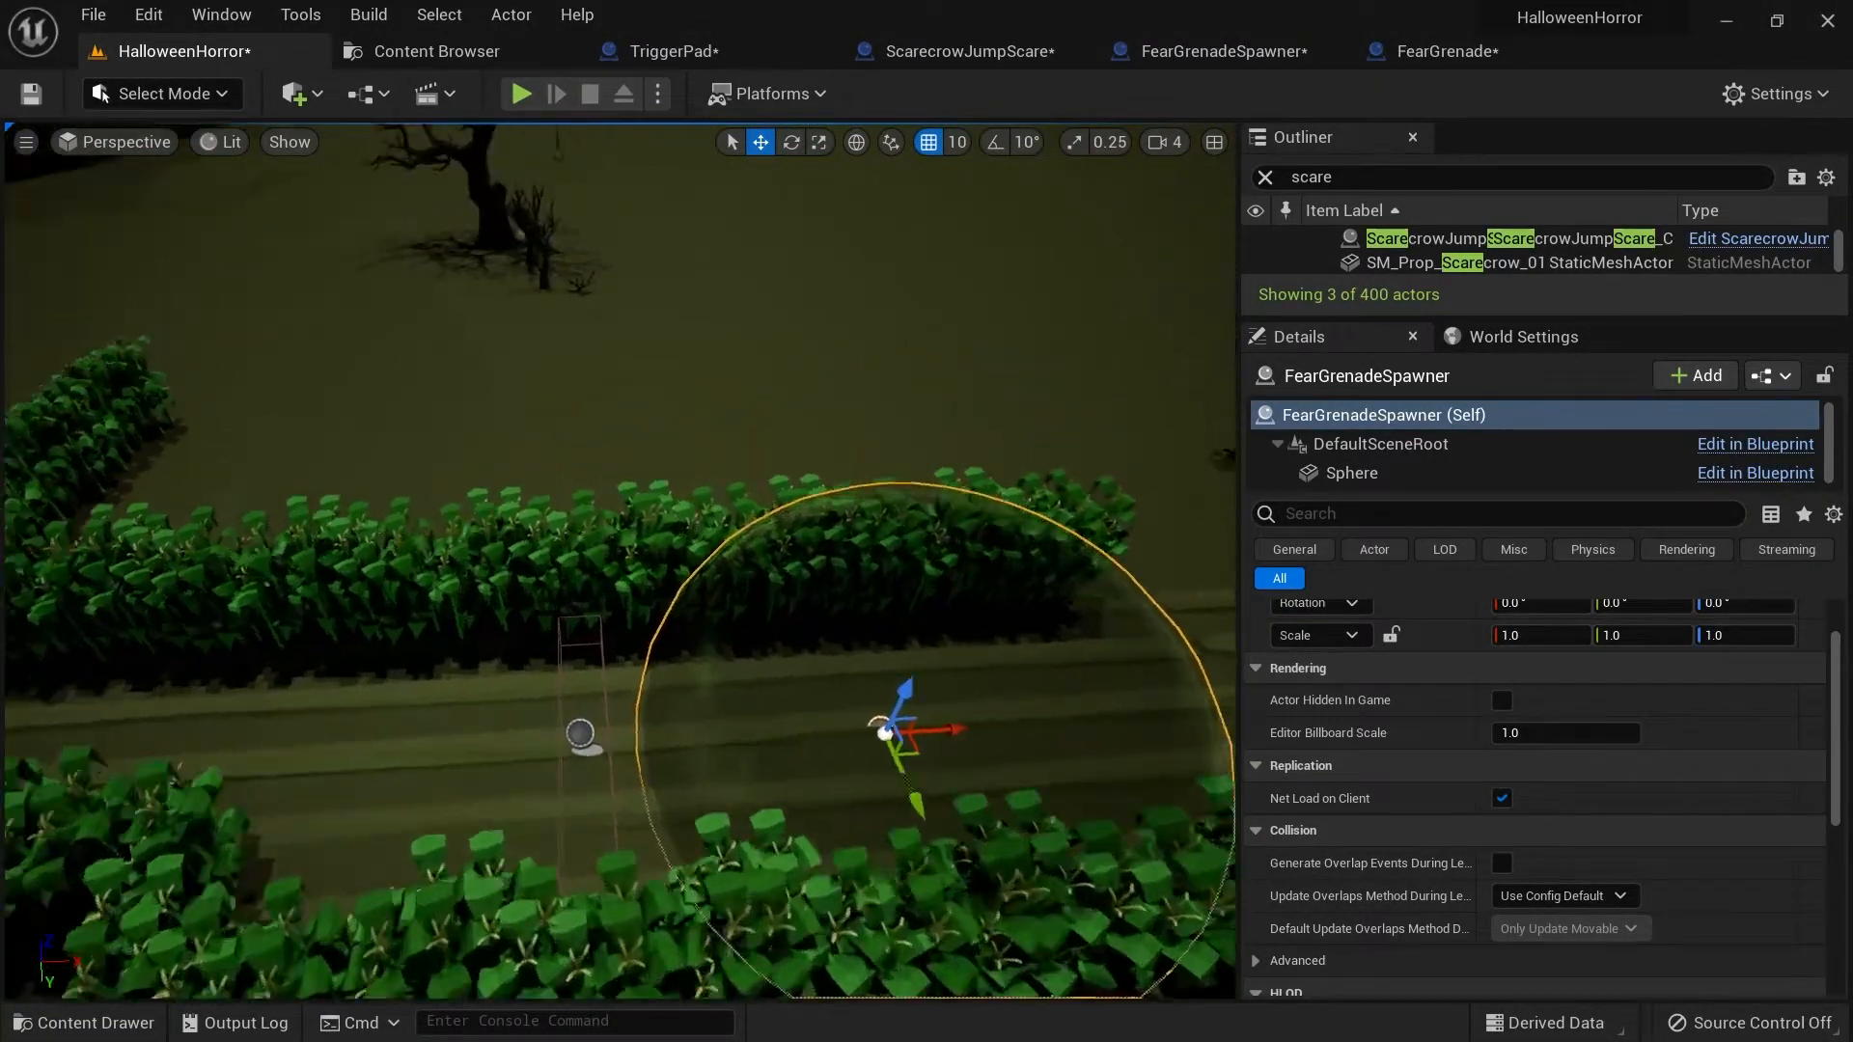
{"action": "right_click_drag", "start_coordinate": [676, 579], "coordinate": [796, 430]}
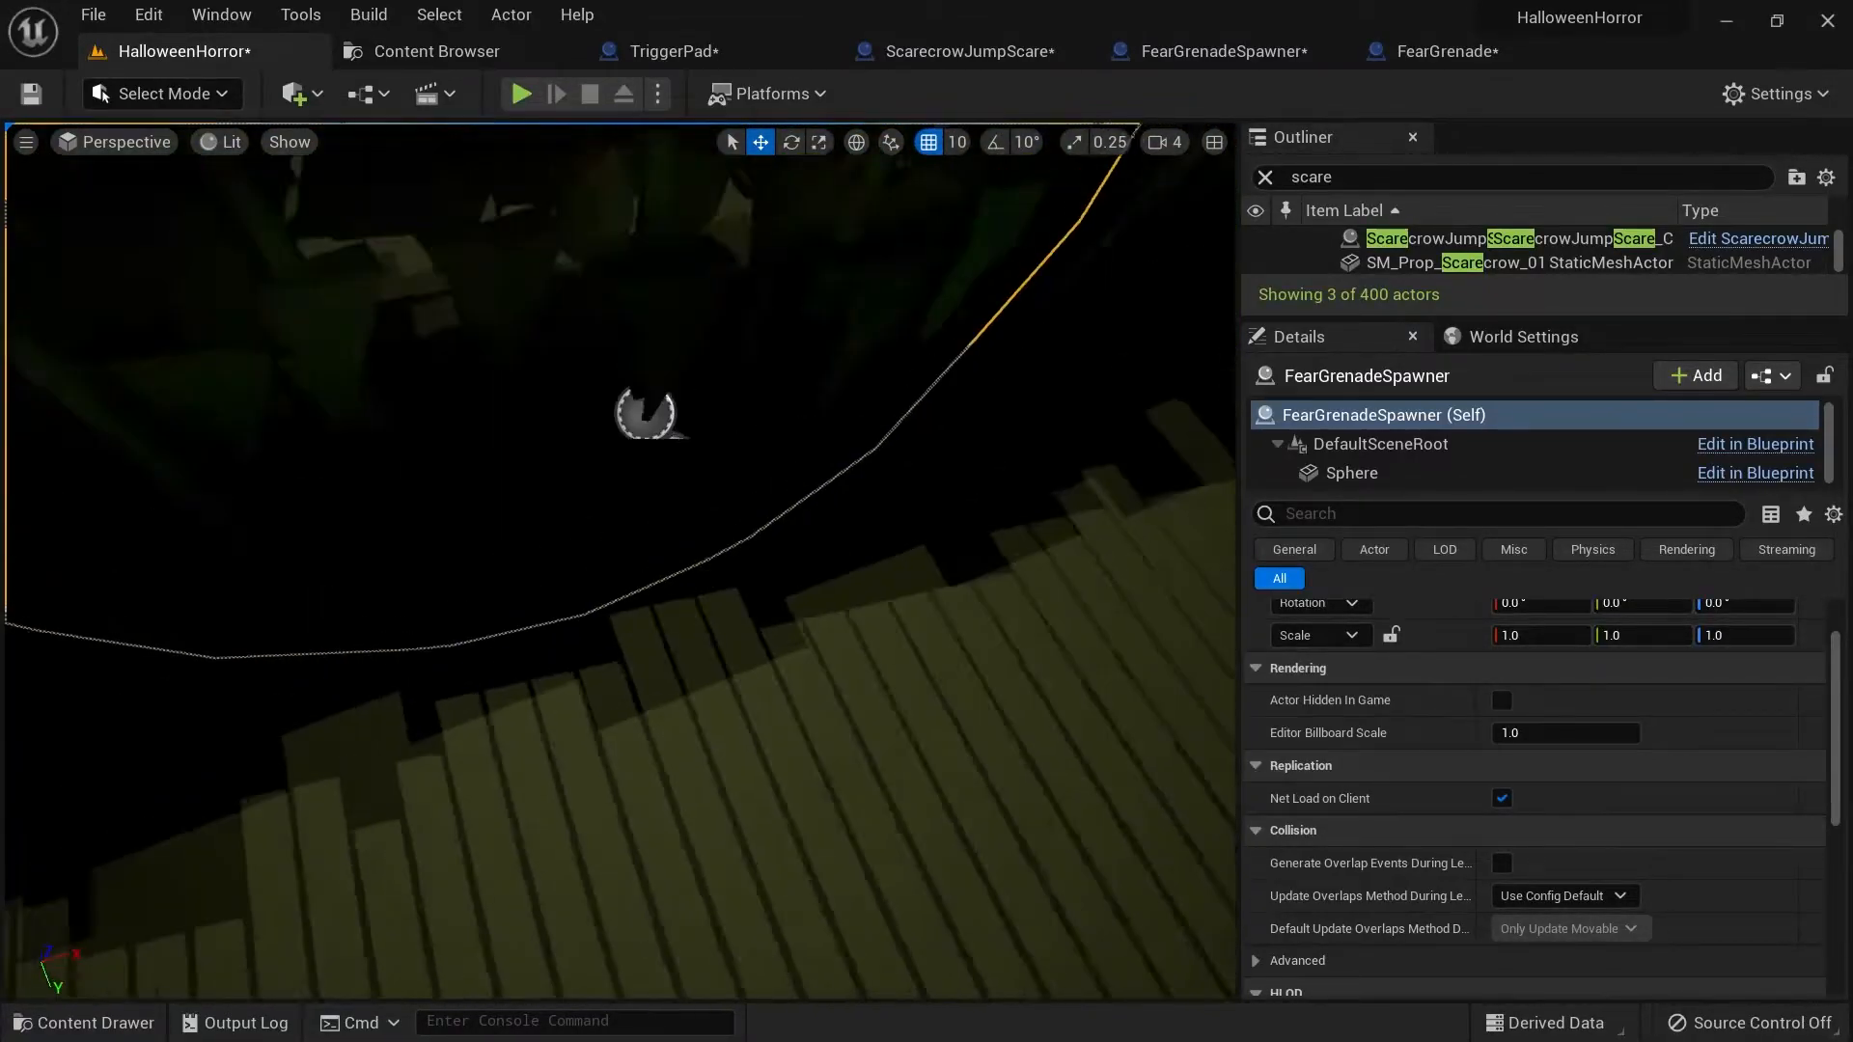
{"action": "right_click_drag", "start_coordinate": [618, 580], "coordinate": [917, 454]}
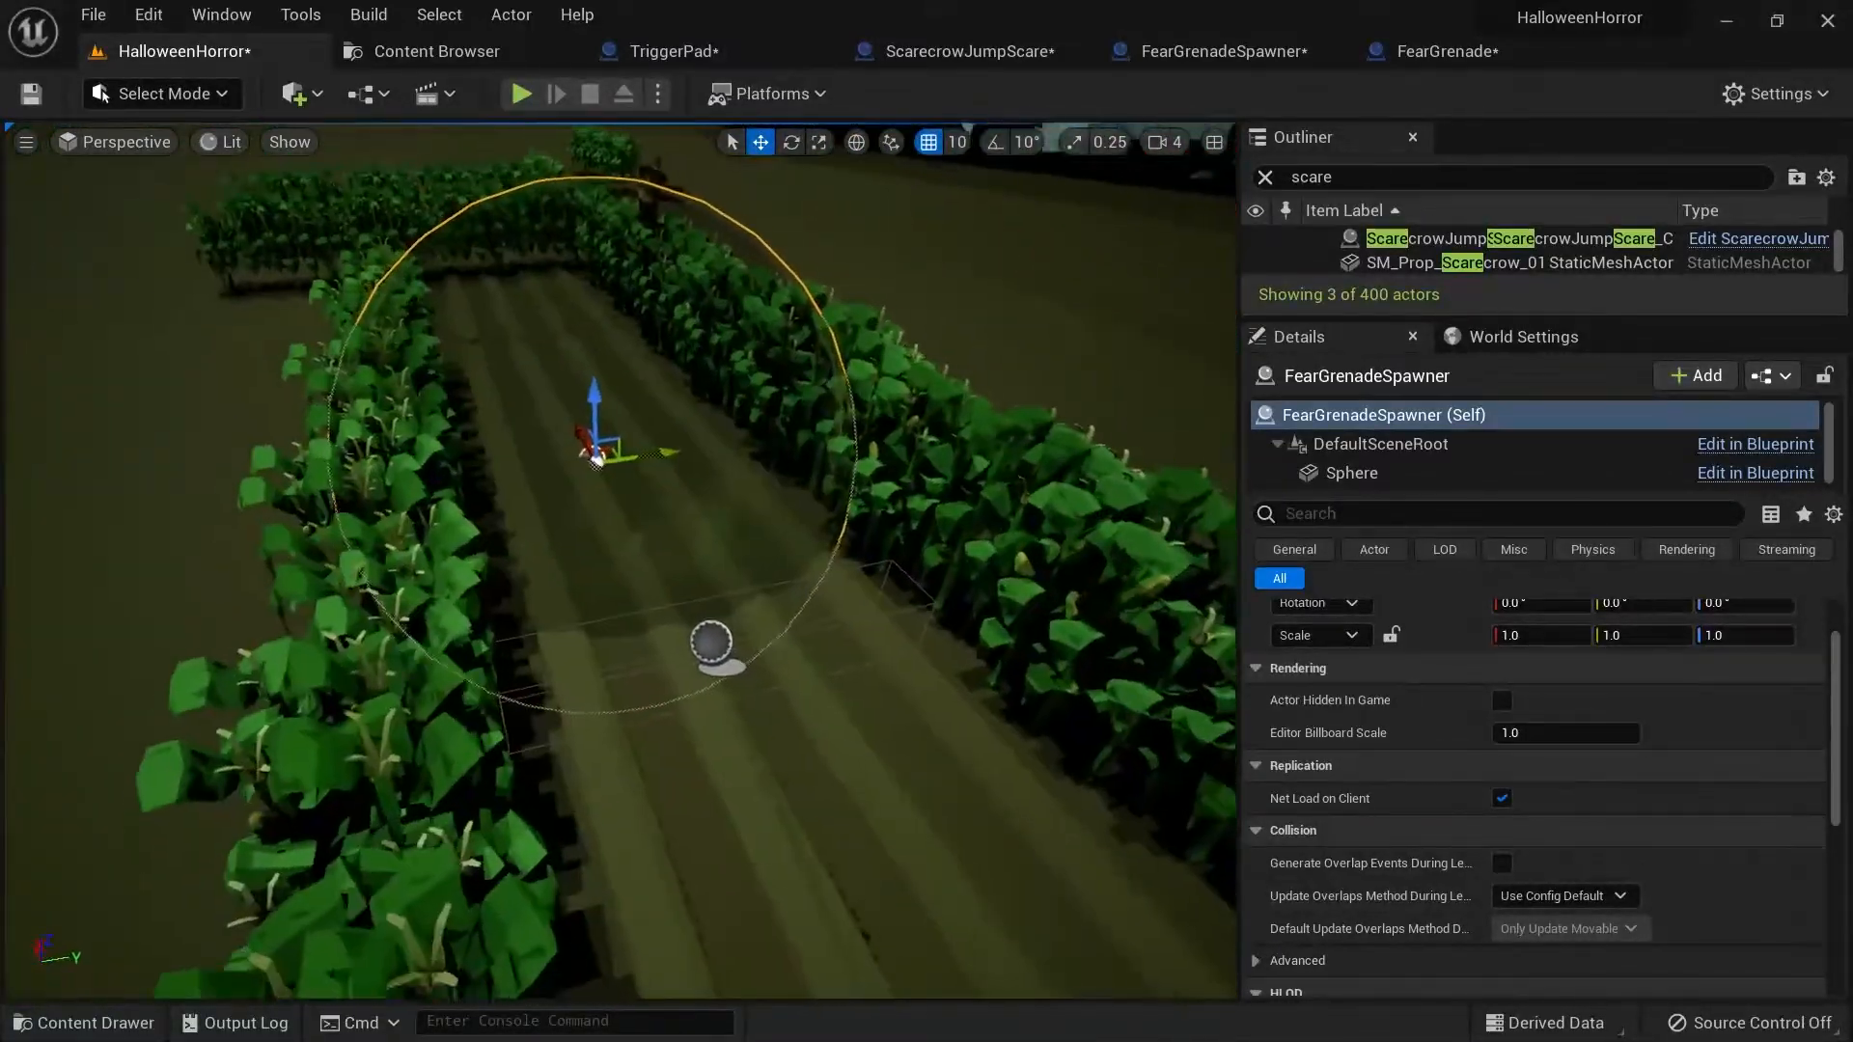
{"action": "right_click_drag", "start_coordinate": [714, 482], "coordinate": [346, 527]}
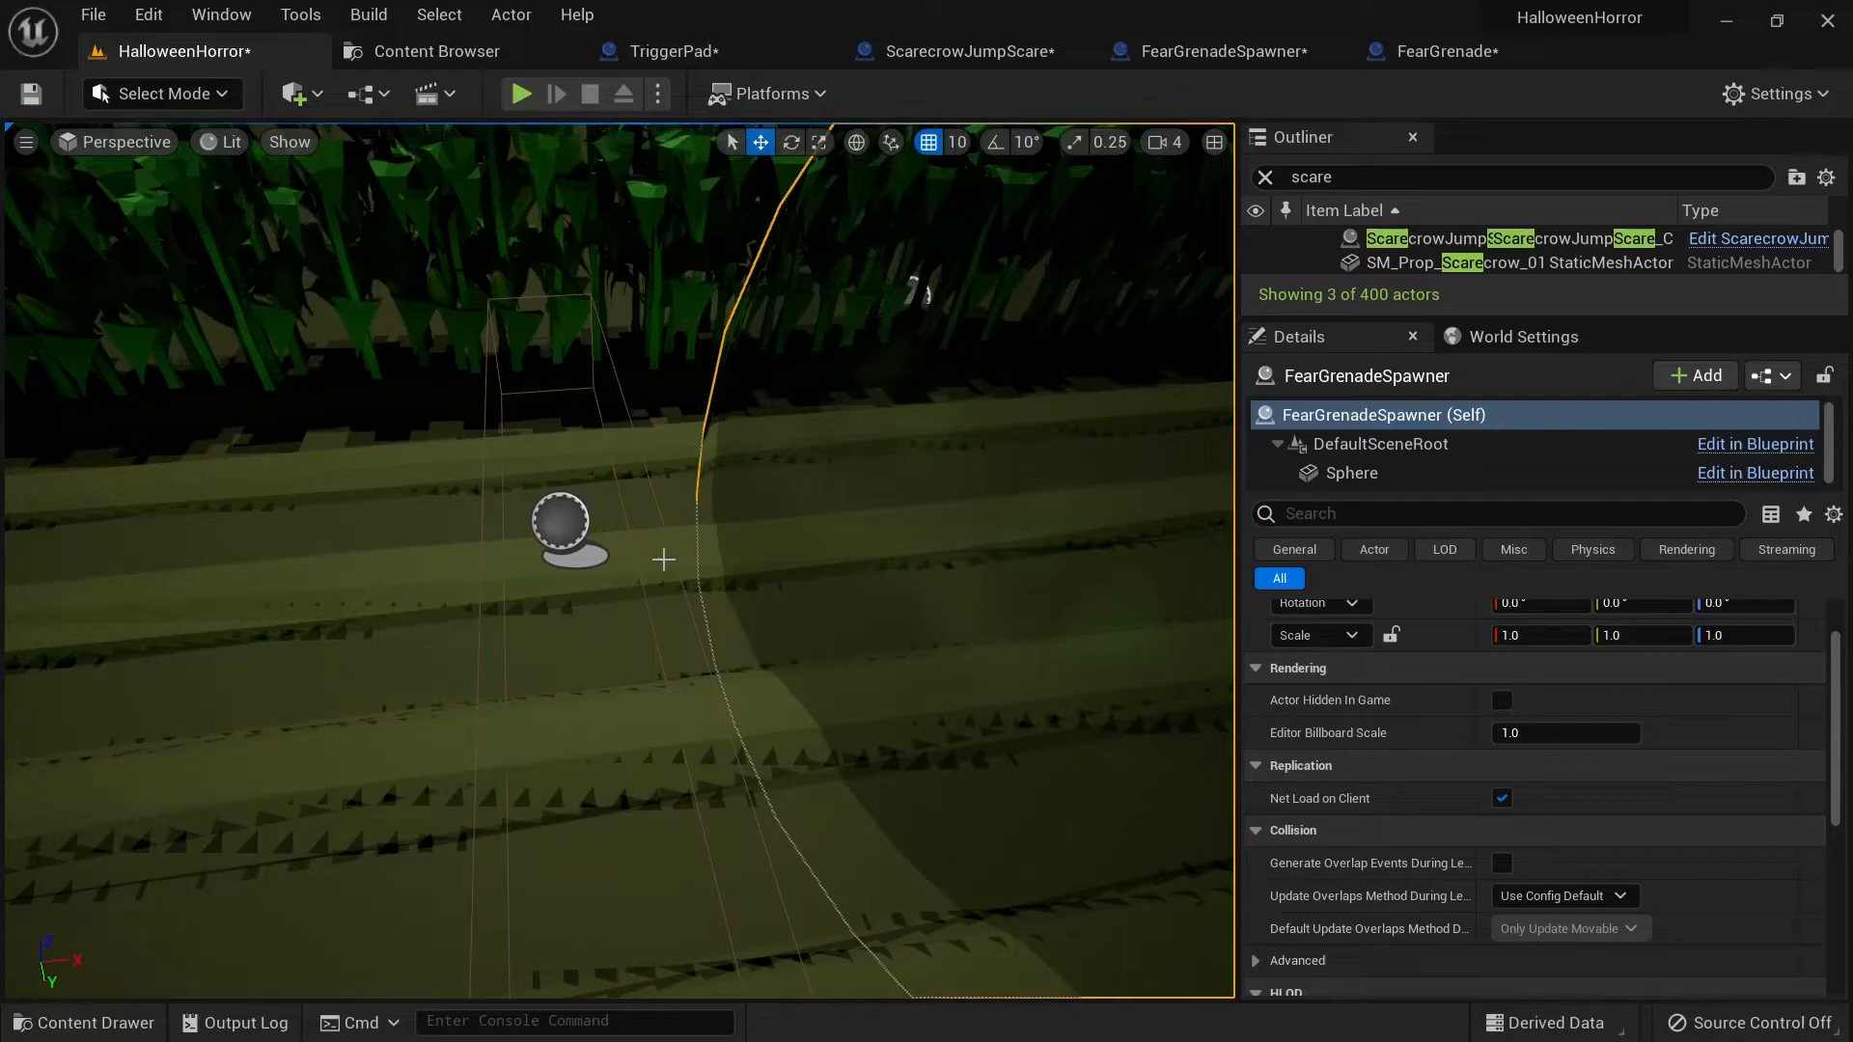
{"action": "mouse_move", "coordinate": [566, 587]}
{"action": "right_mouse_down"}
{"action": "mouse_move", "coordinate": [714, 627]}
{"action": "mouse_move", "coordinate": [676, 579]}
{"action": "mouse_move", "coordinate": [569, 579]}
{"action": "mouse_move", "coordinate": [585, 620]}
{"action": "right_mouse_up"}
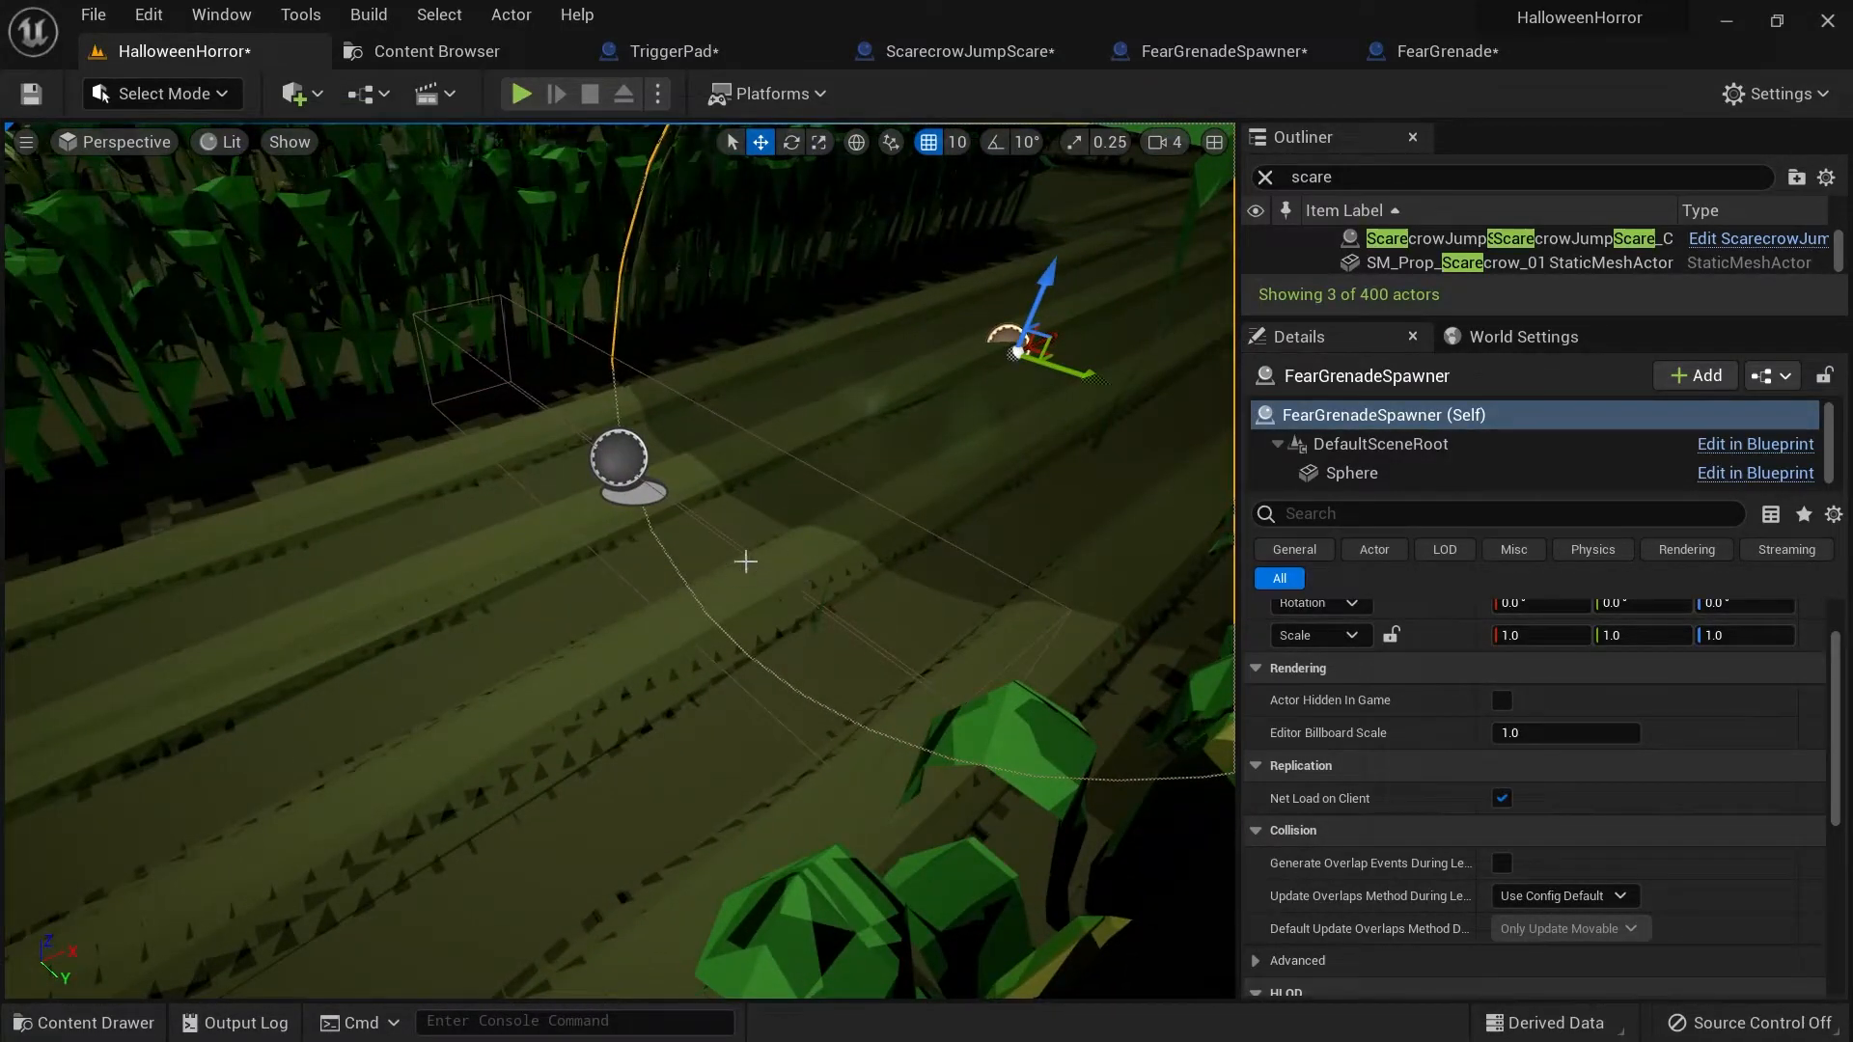
{"action": "right_click_drag", "start_coordinate": [895, 445], "coordinate": [937, 437]}
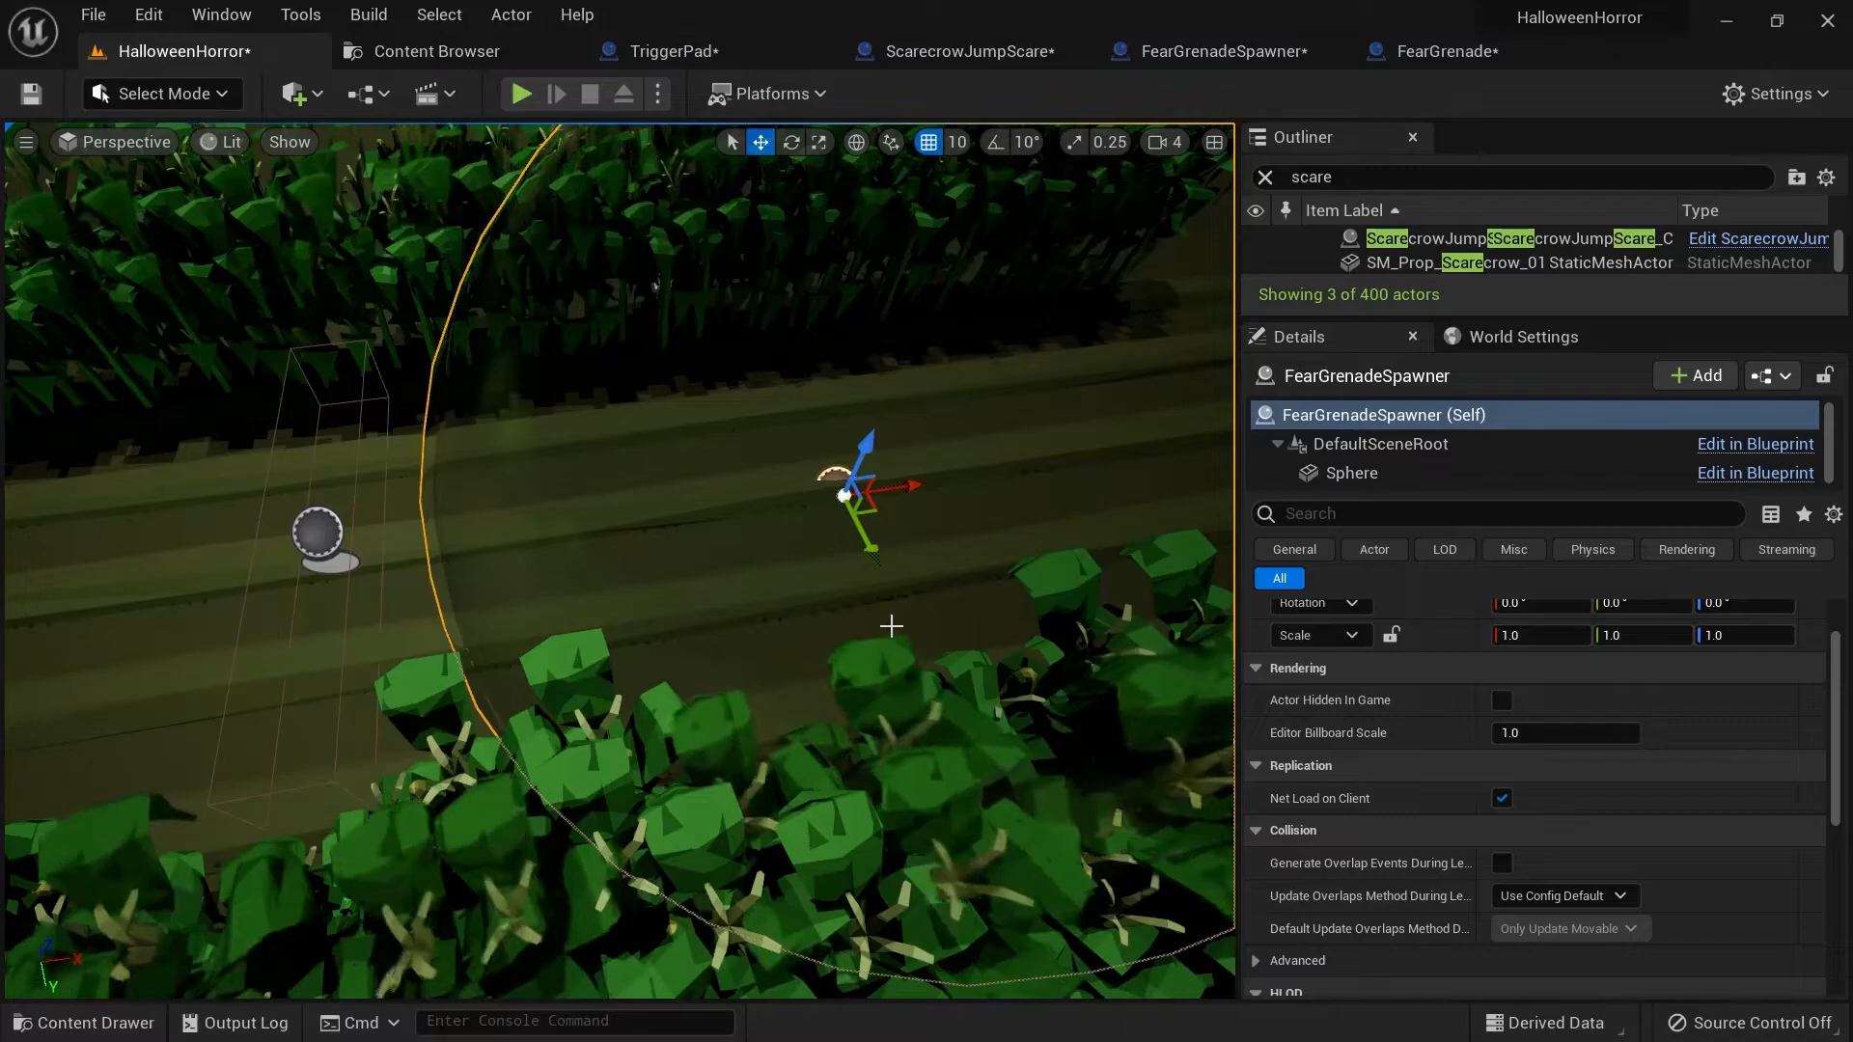
Play-test the level twice, running the character along the cornfield path toward the trigger pad, and stop the simulation.
{"action": "key", "text": "alt+p"}
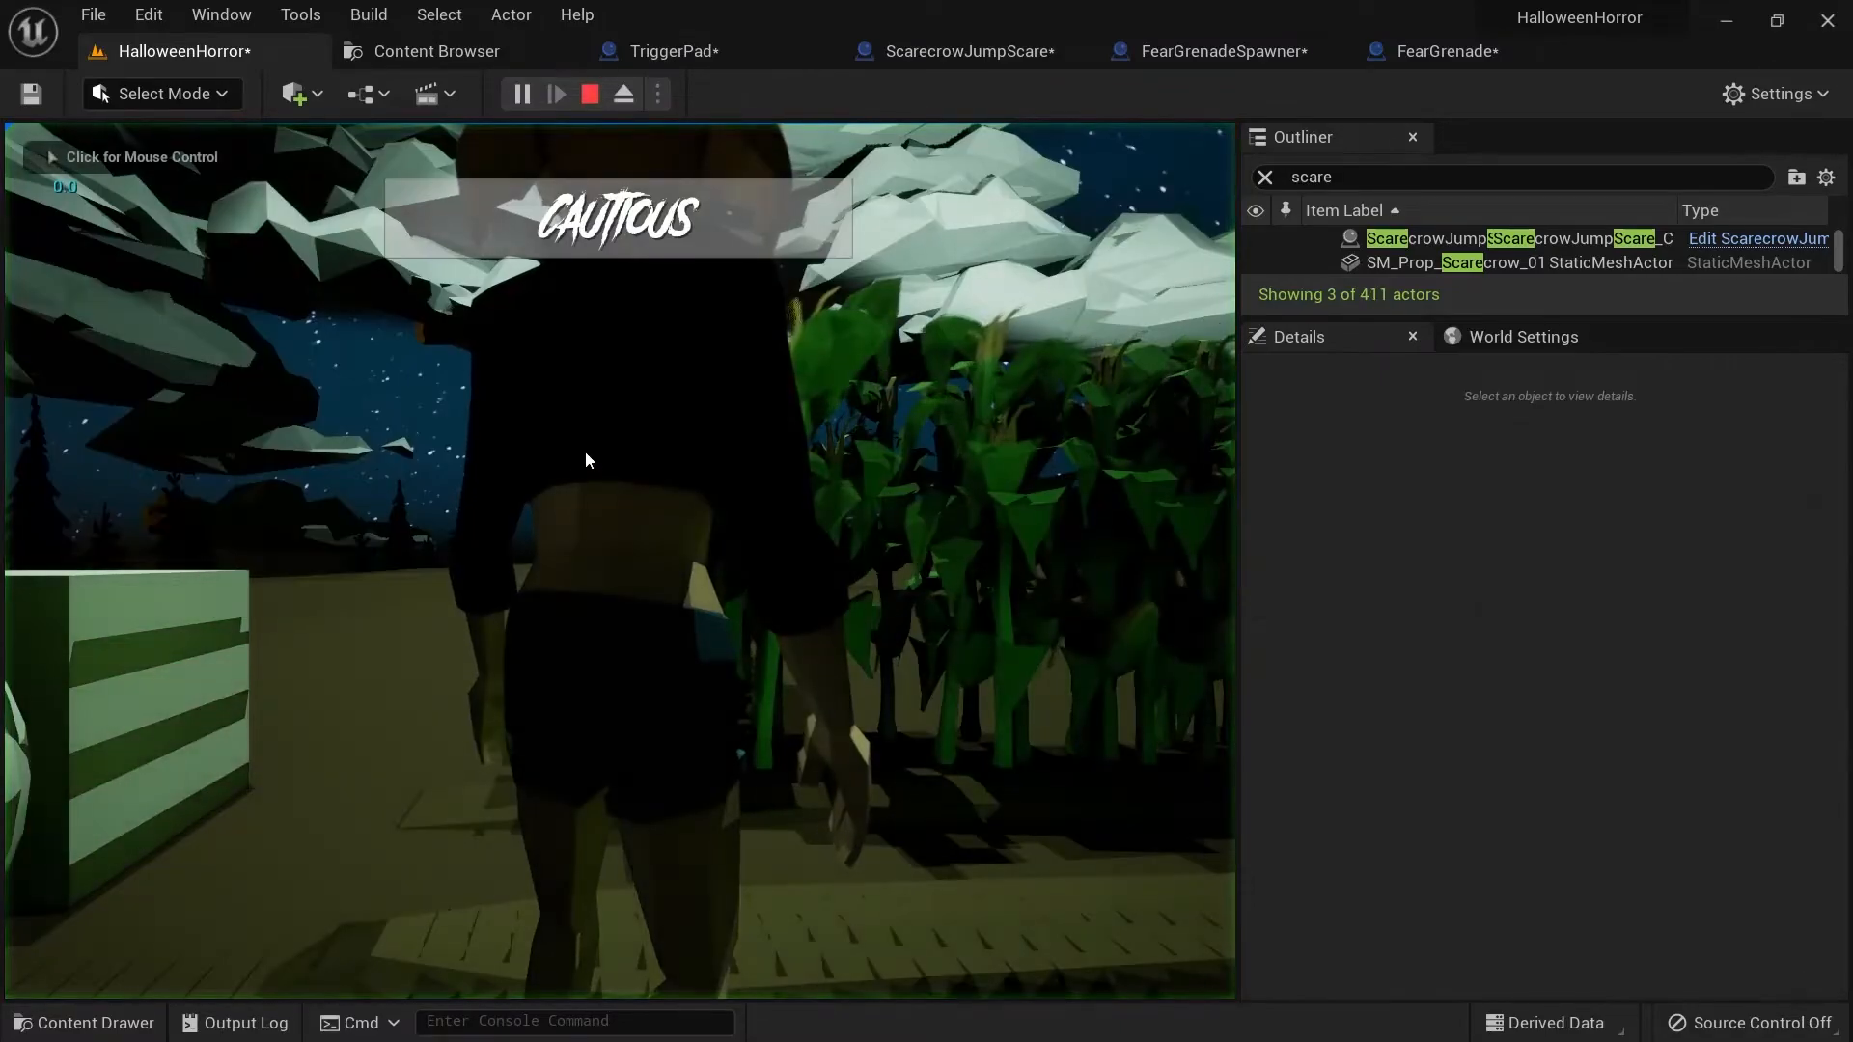
{"action": "left_click", "coordinate": [620, 560]}
{"action": "key", "text": "w"}
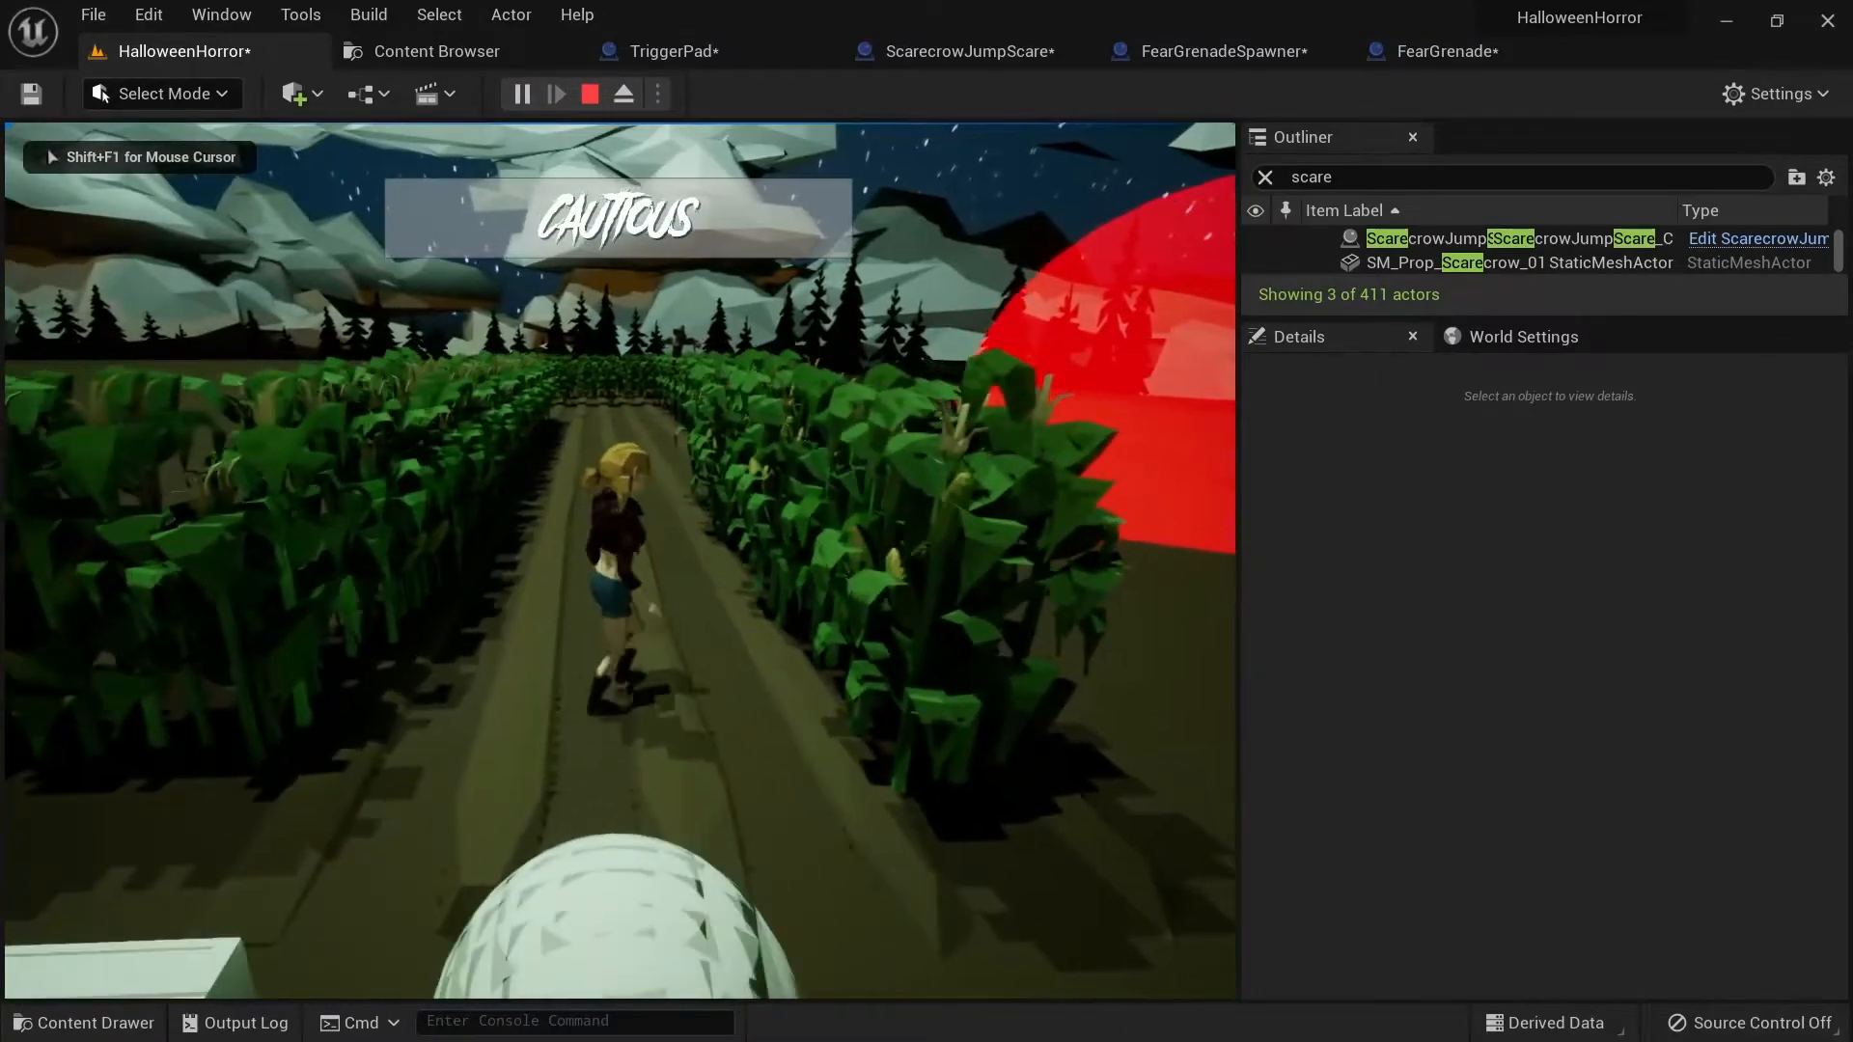
{"action": "key", "text": "Escape"}
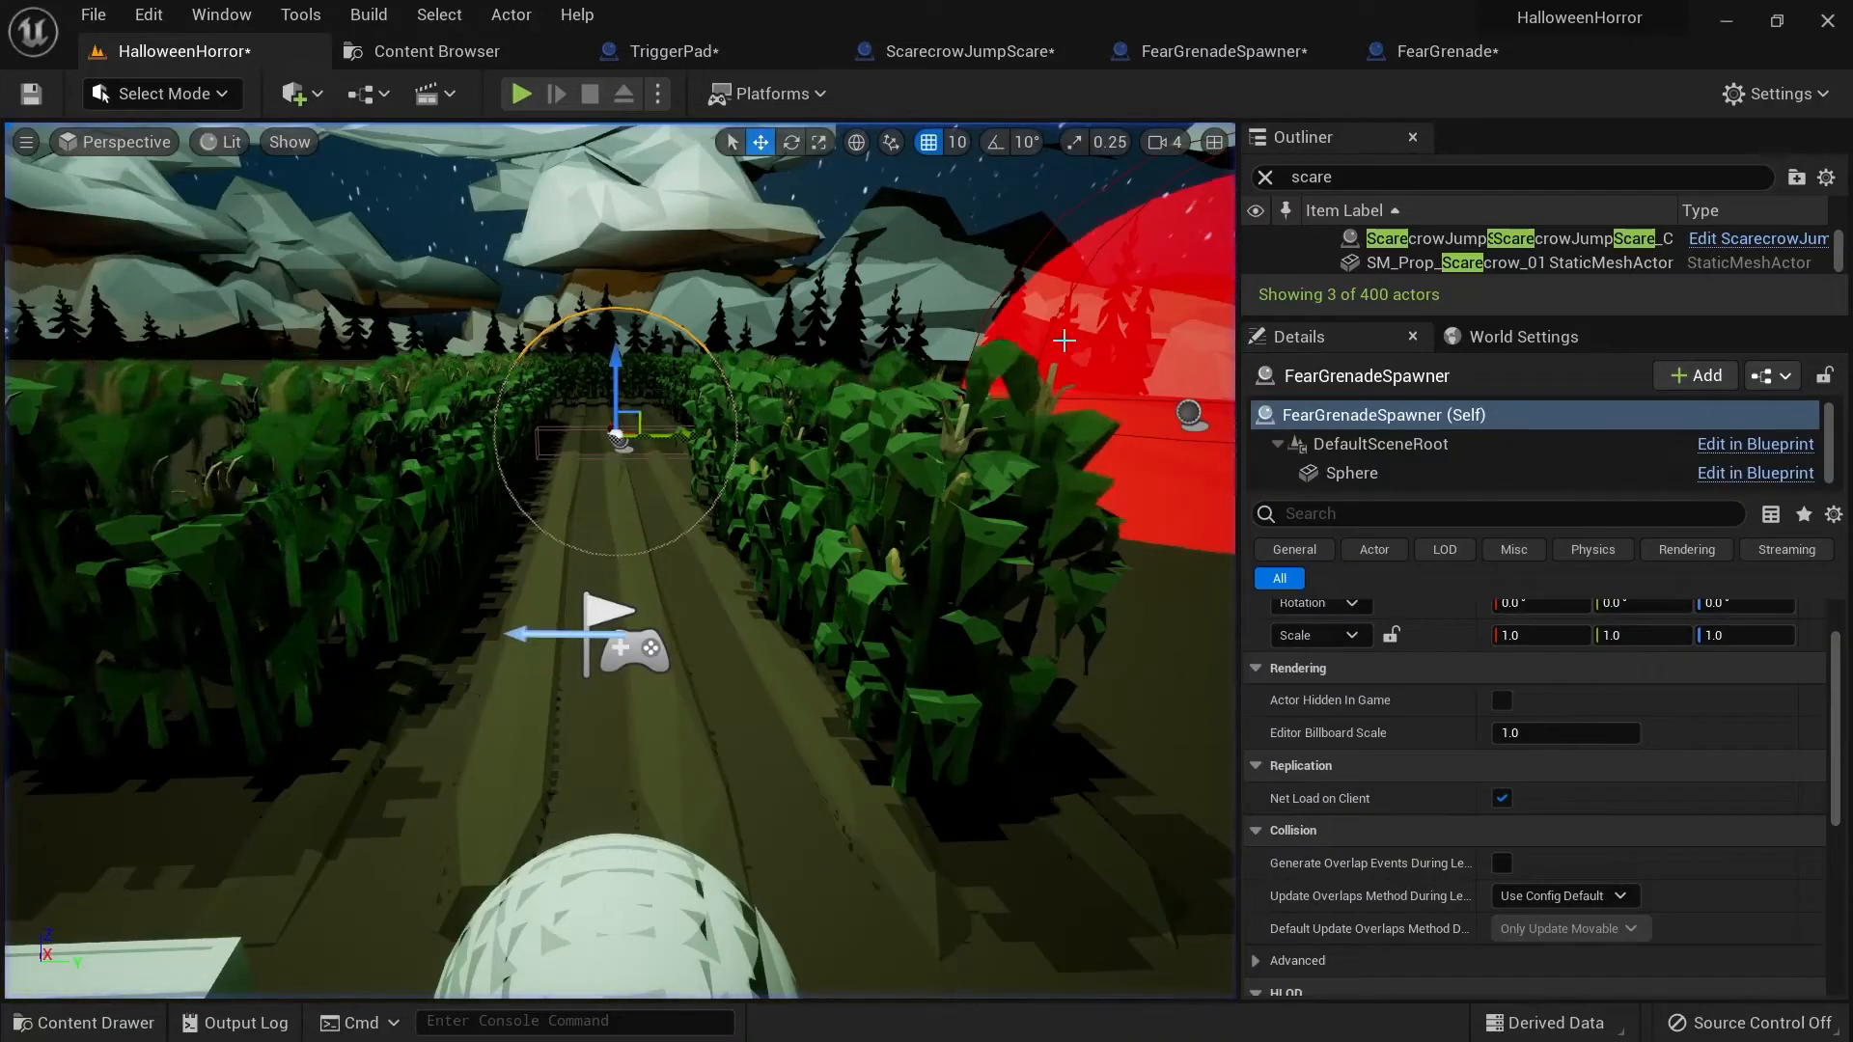
{"action": "key", "text": "alt+p"}
{"action": "left_click", "coordinate": [733, 255]}
{"action": "key", "text": "w"}
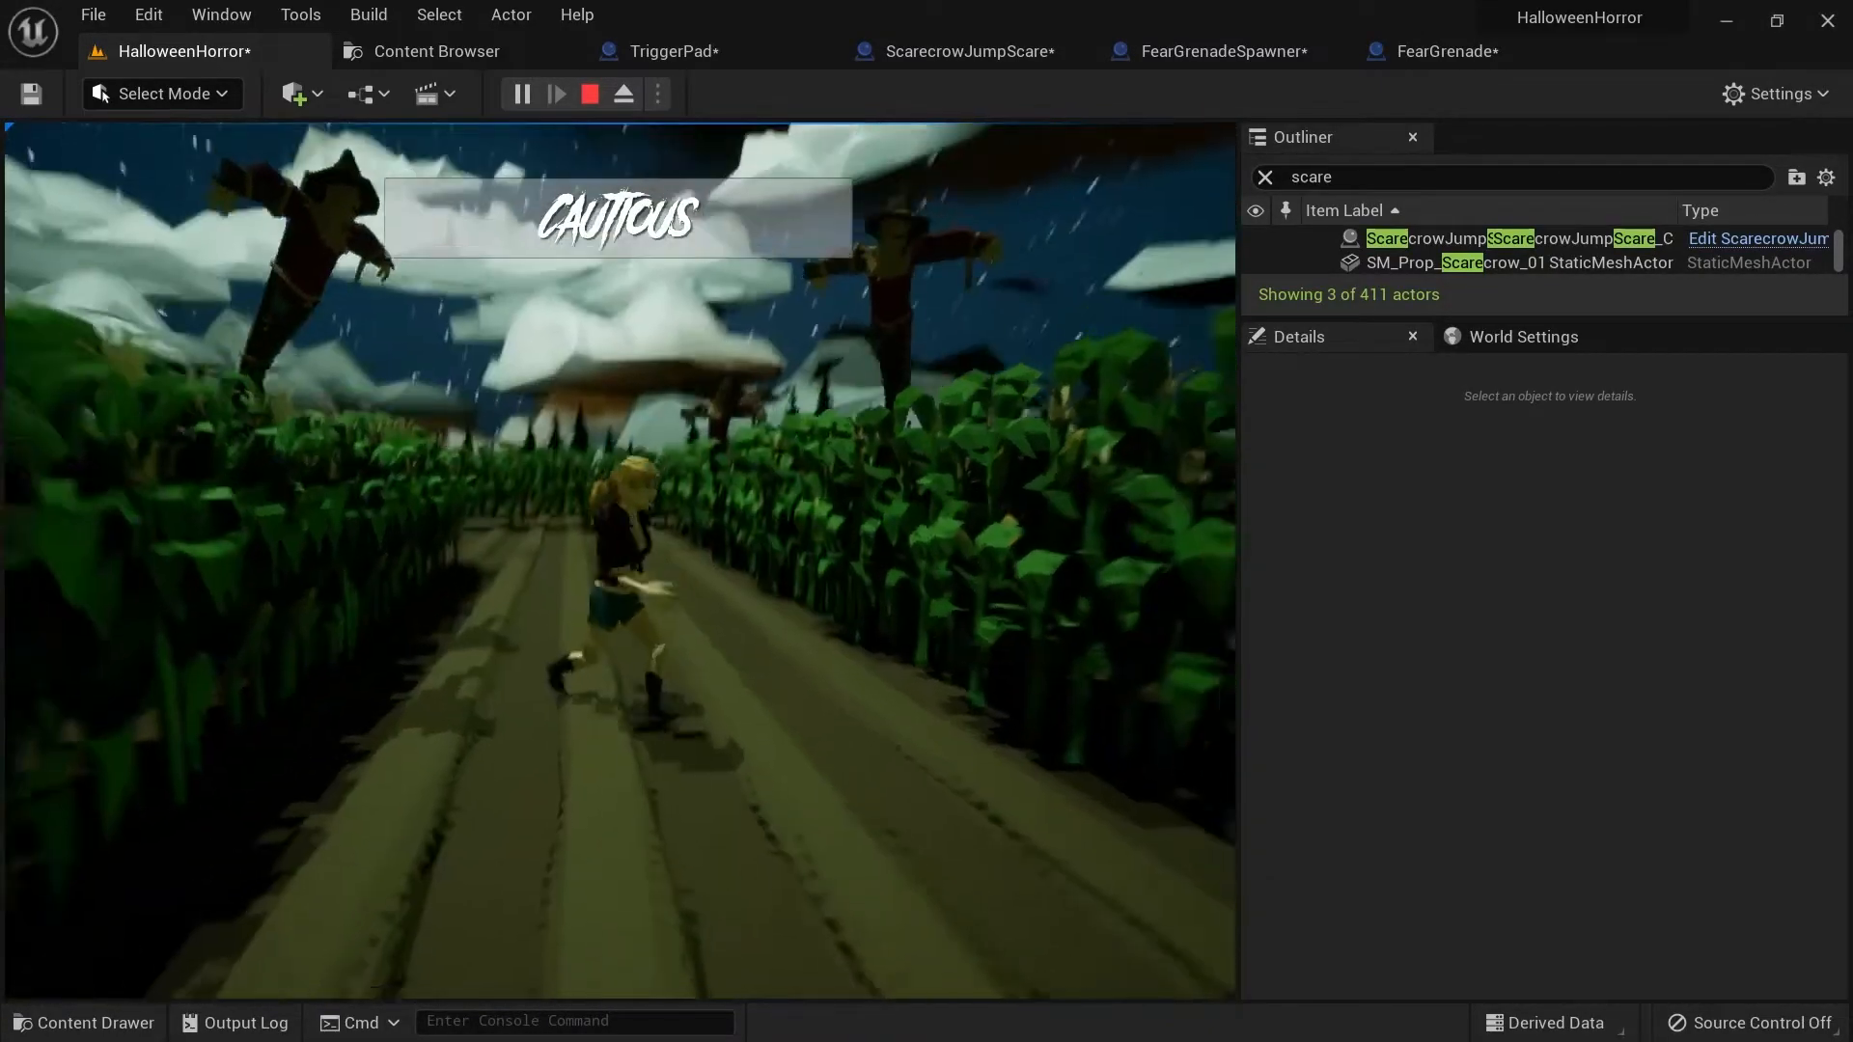
{"action": "key", "text": "Escape"}
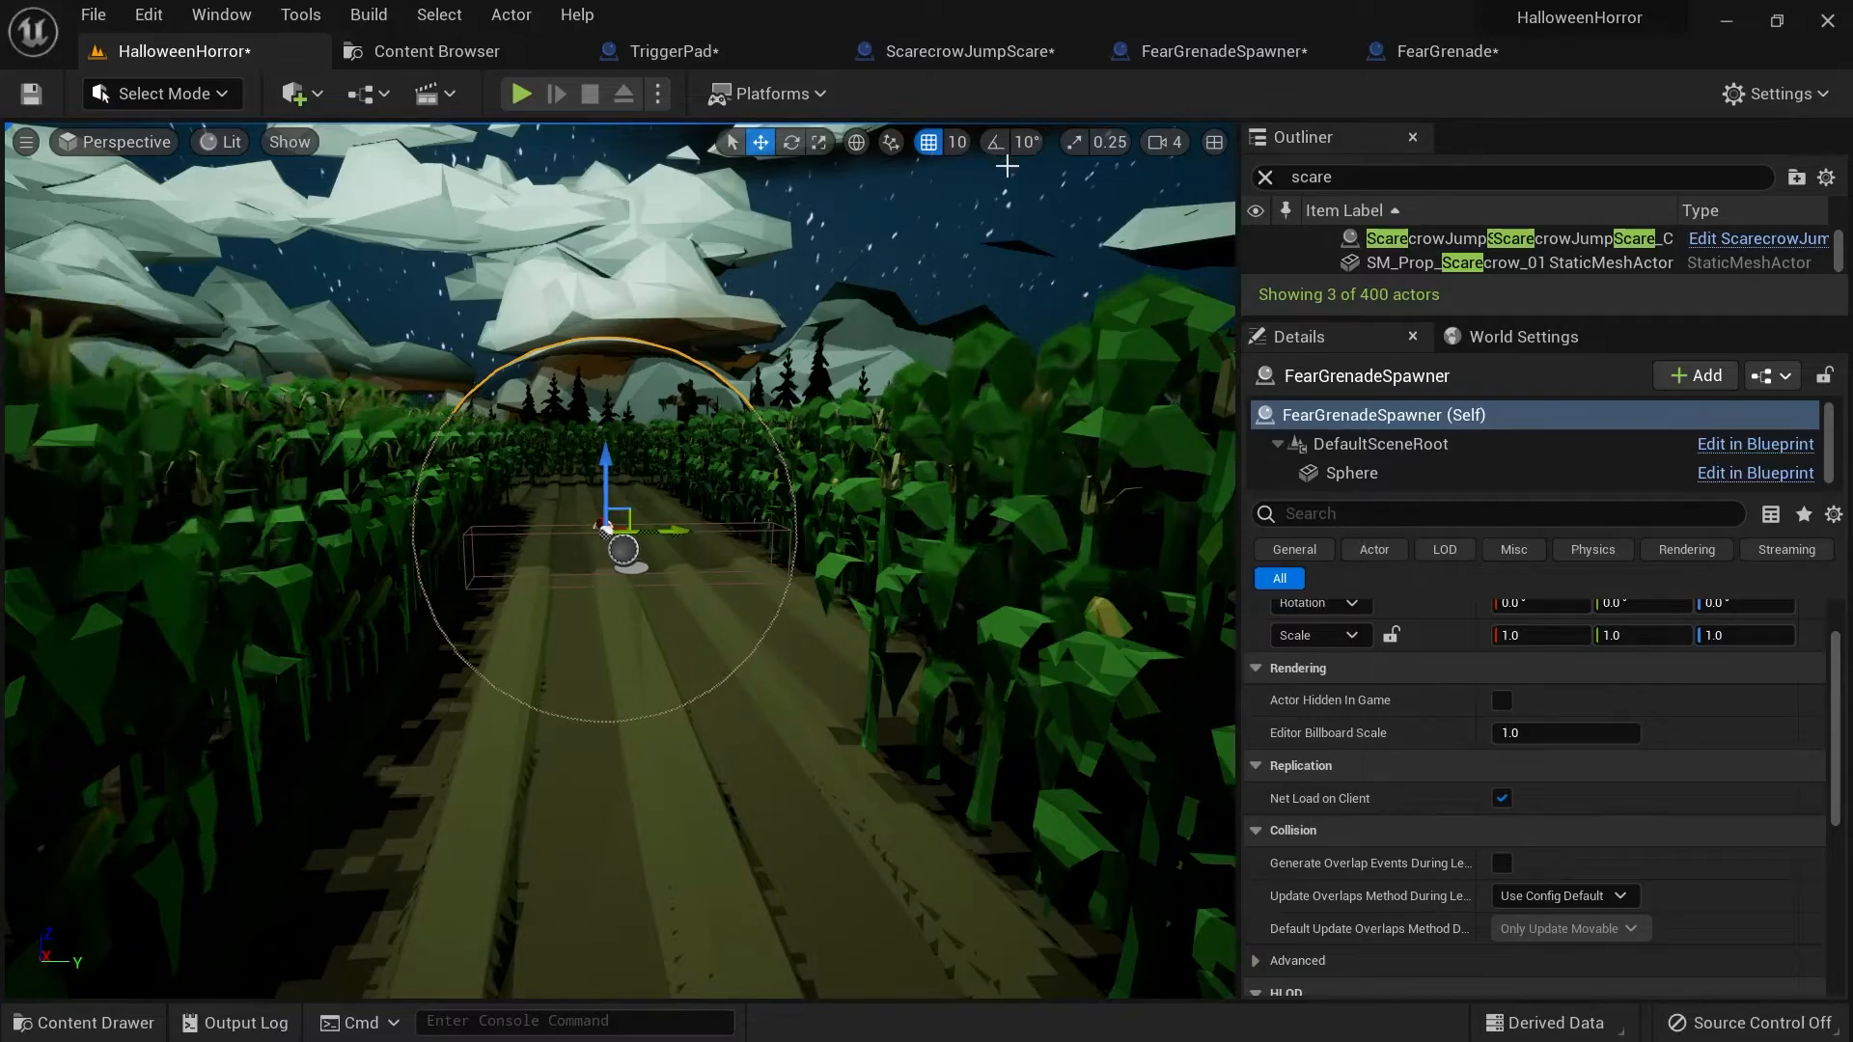
Open the BP_ThirdPersonCharacter Blueprint from the ThirdPerson Blueprints folder.
{"action": "left_click", "coordinate": [440, 52]}
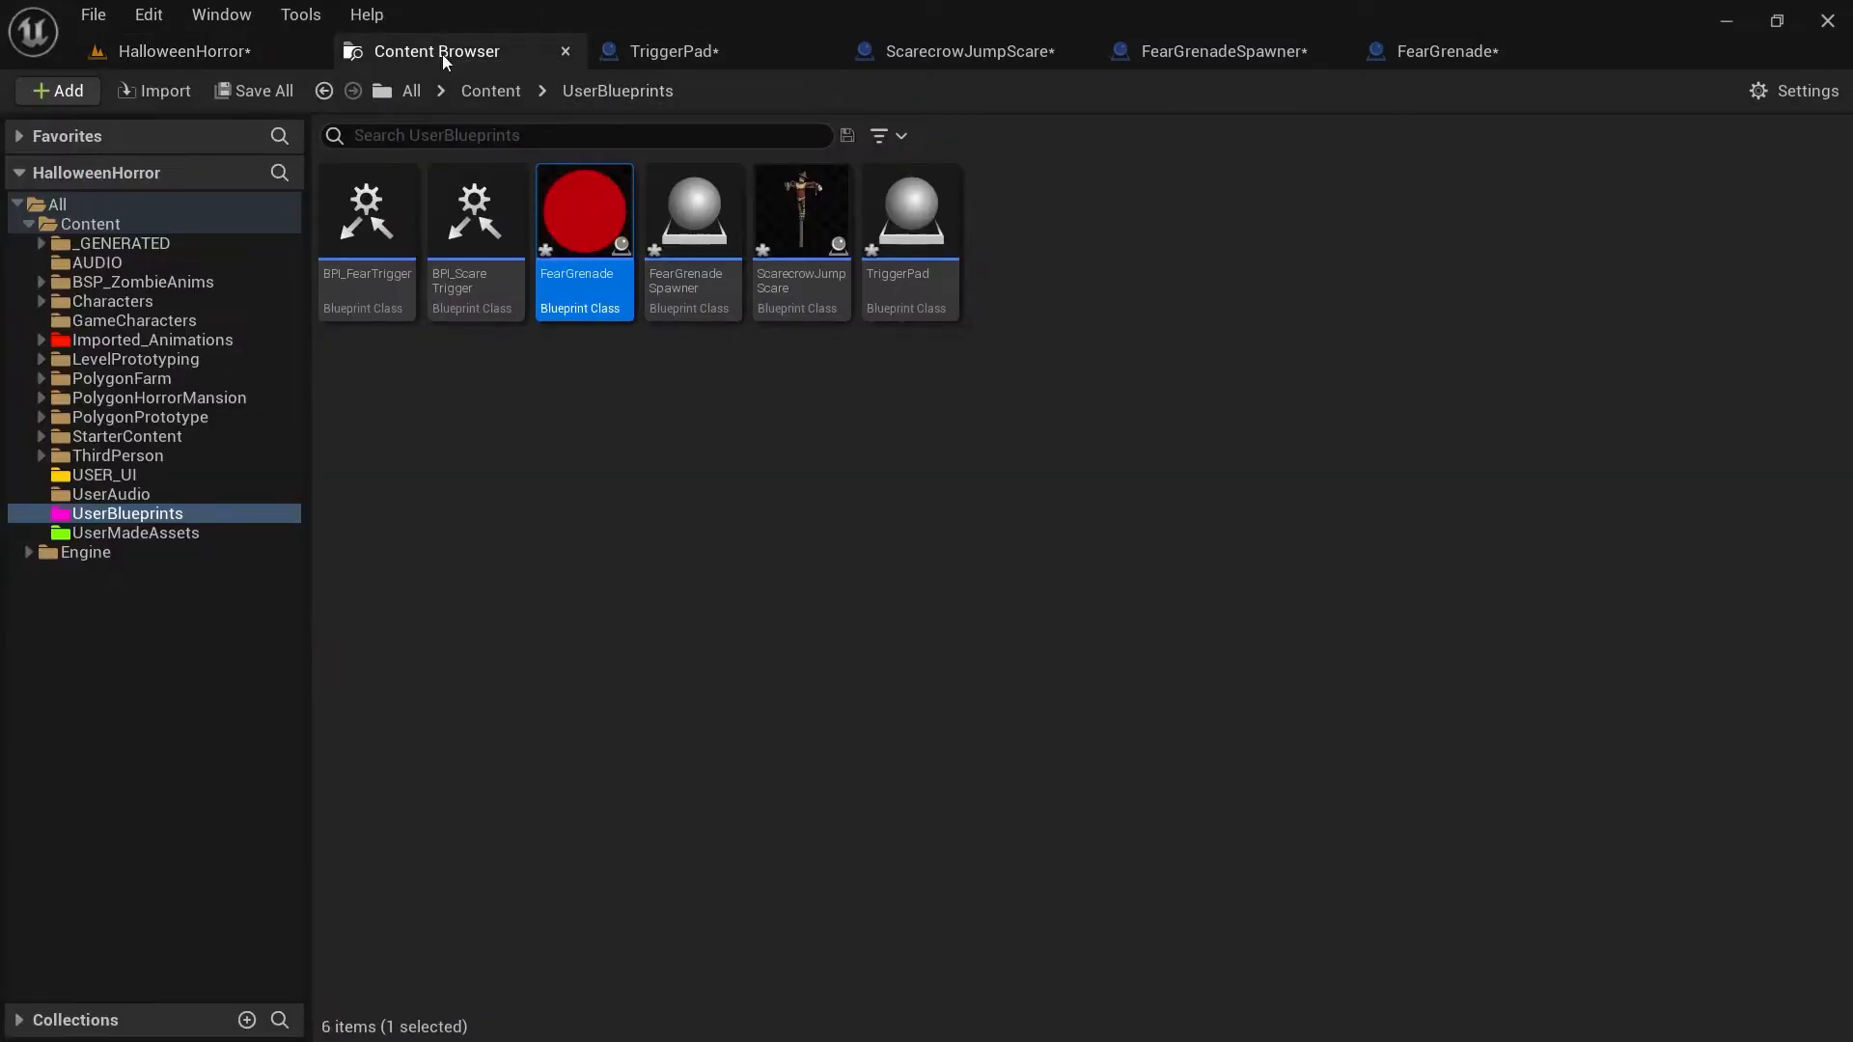
{"action": "left_click", "coordinate": [485, 91]}
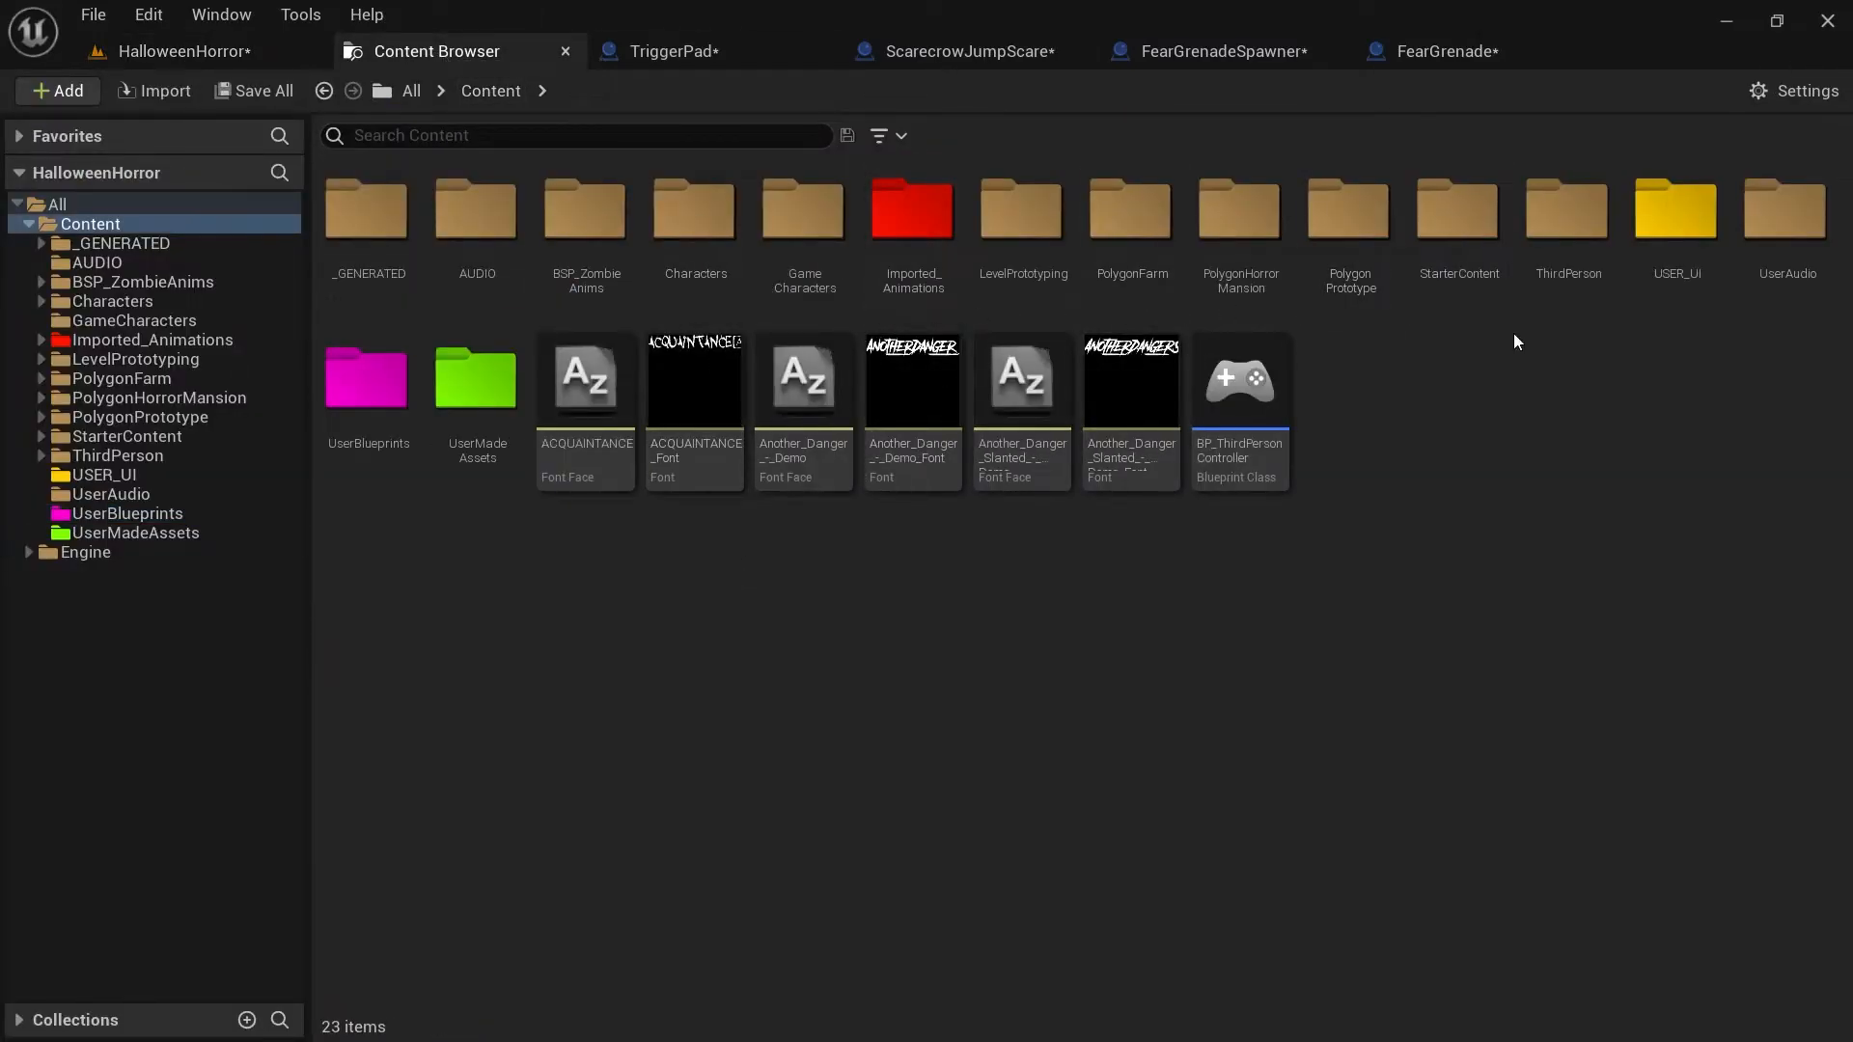
{"action": "left_click", "coordinate": [1566, 237]}
{"action": "double_click", "coordinate": [1565, 236]}
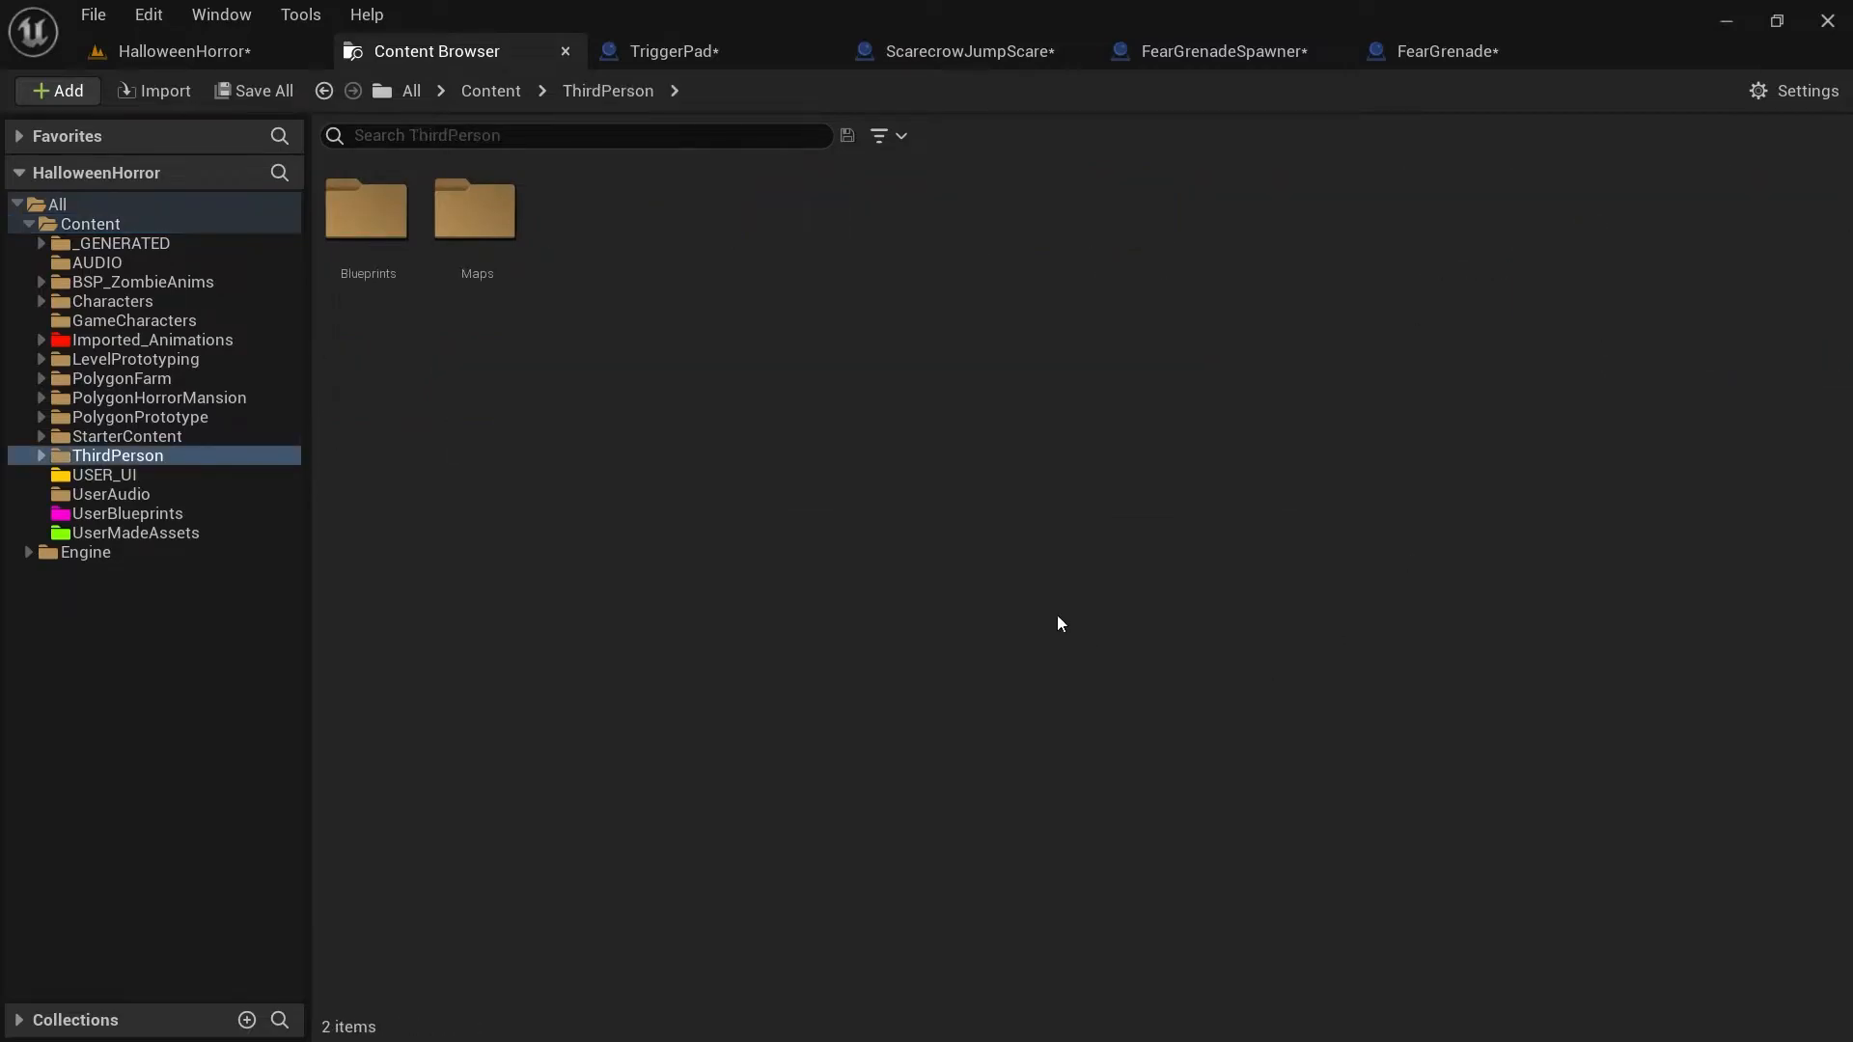
{"action": "left_click", "coordinate": [362, 217]}
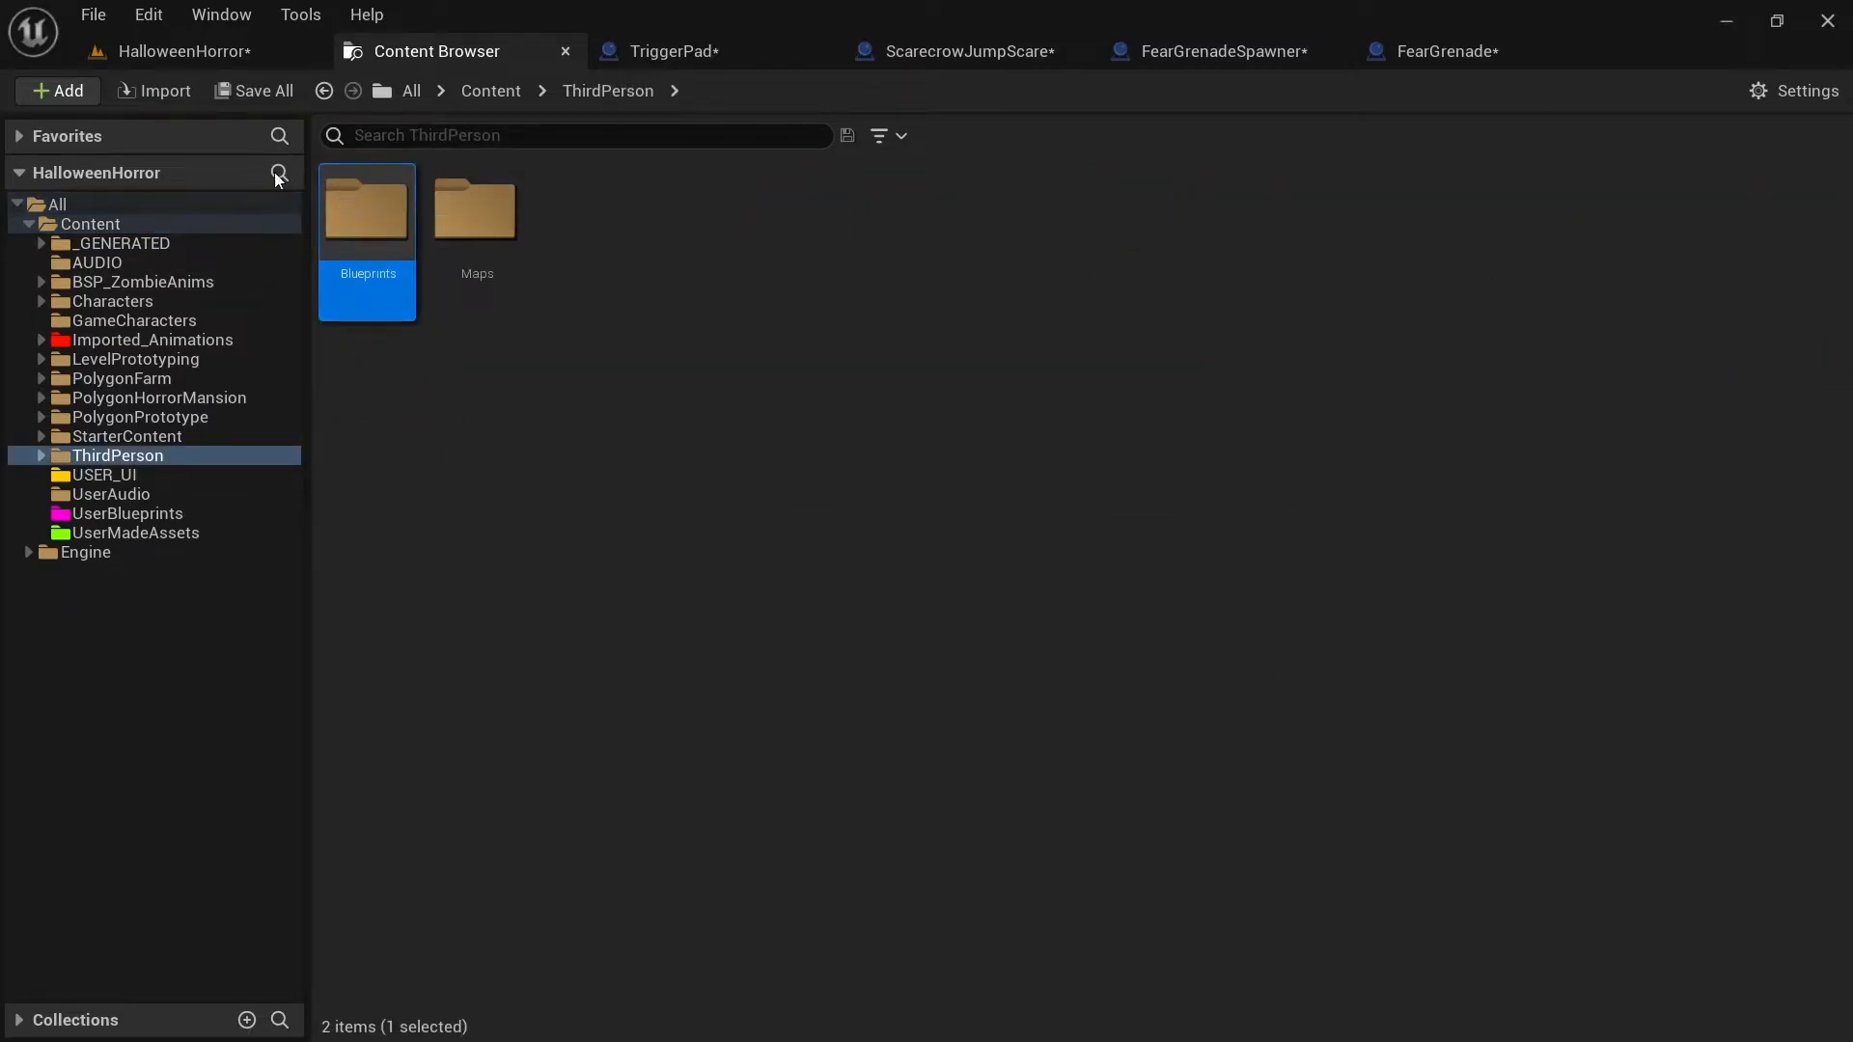
{"action": "double_click", "coordinate": [368, 231]}
{"action": "double_click", "coordinate": [368, 203]}
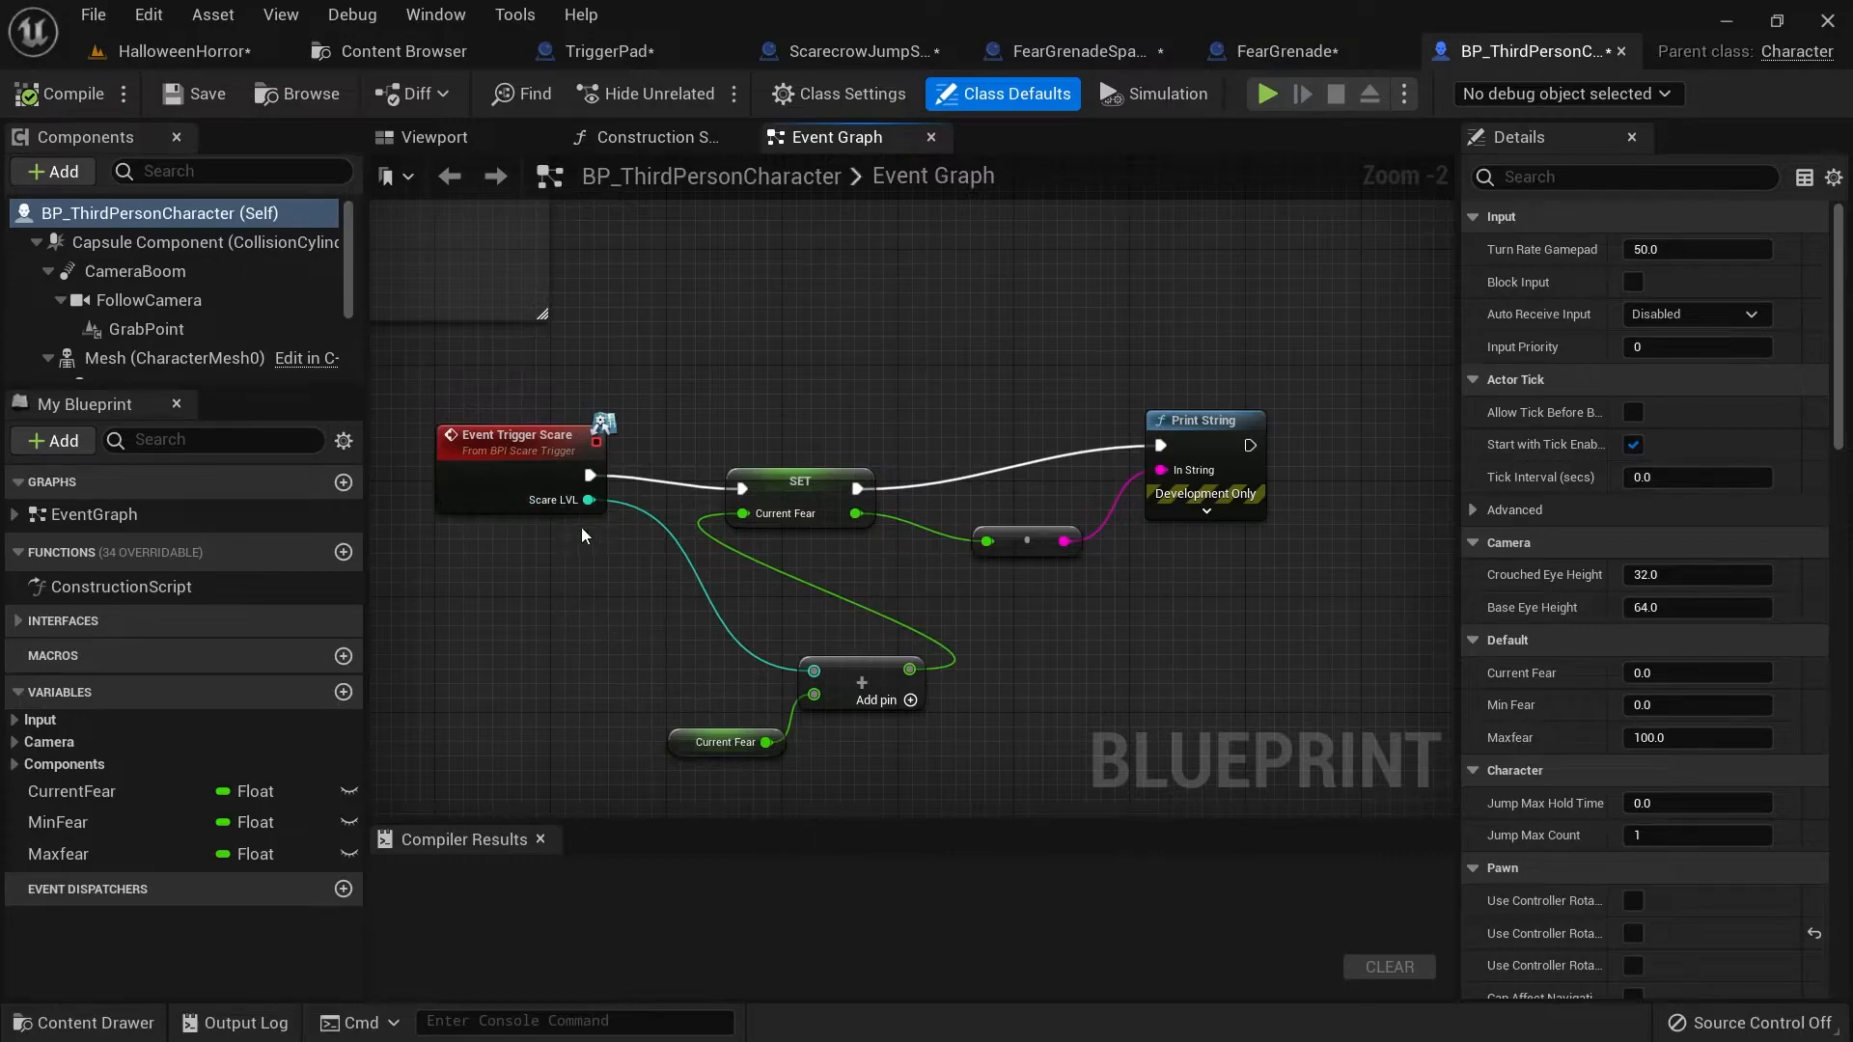
Implement the BPI_FearTrigger interface in the BP_ThirdPersonCharacter Blueprint's class settings.
{"action": "left_click", "coordinate": [455, 441]}
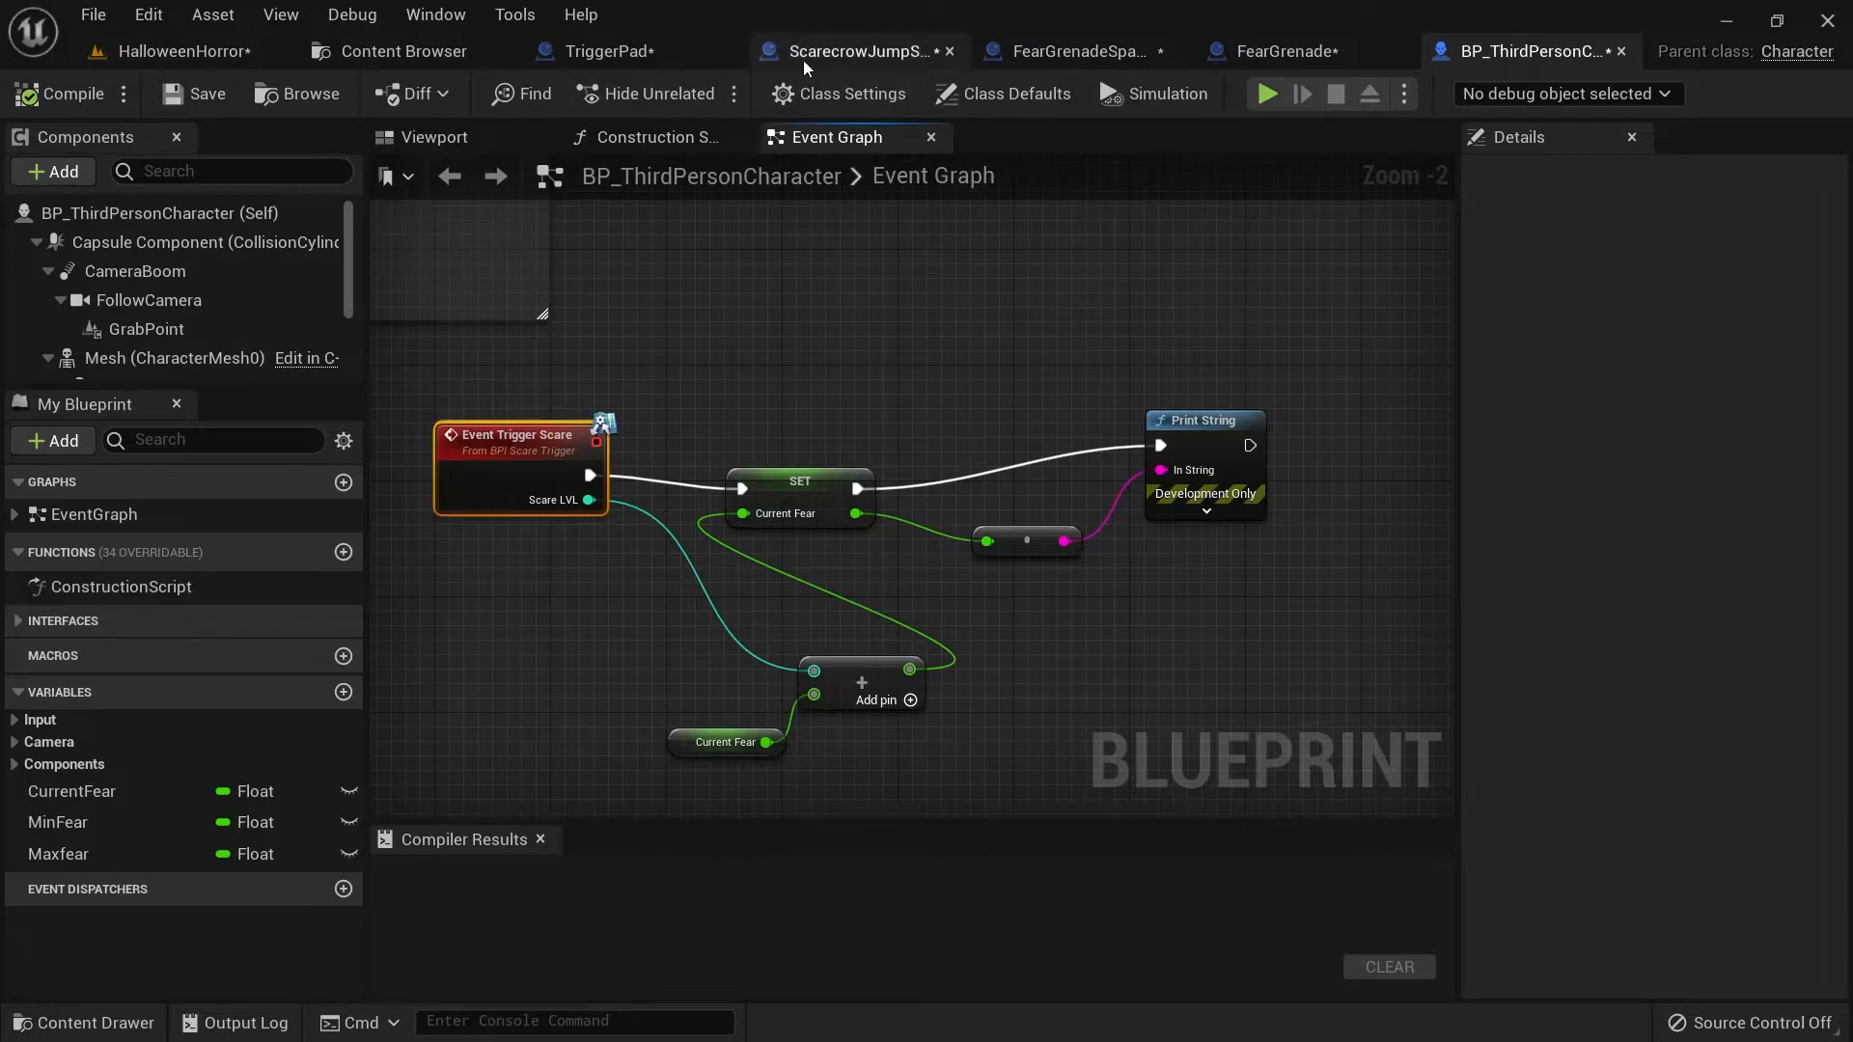
{"action": "left_click", "coordinate": [838, 93]}
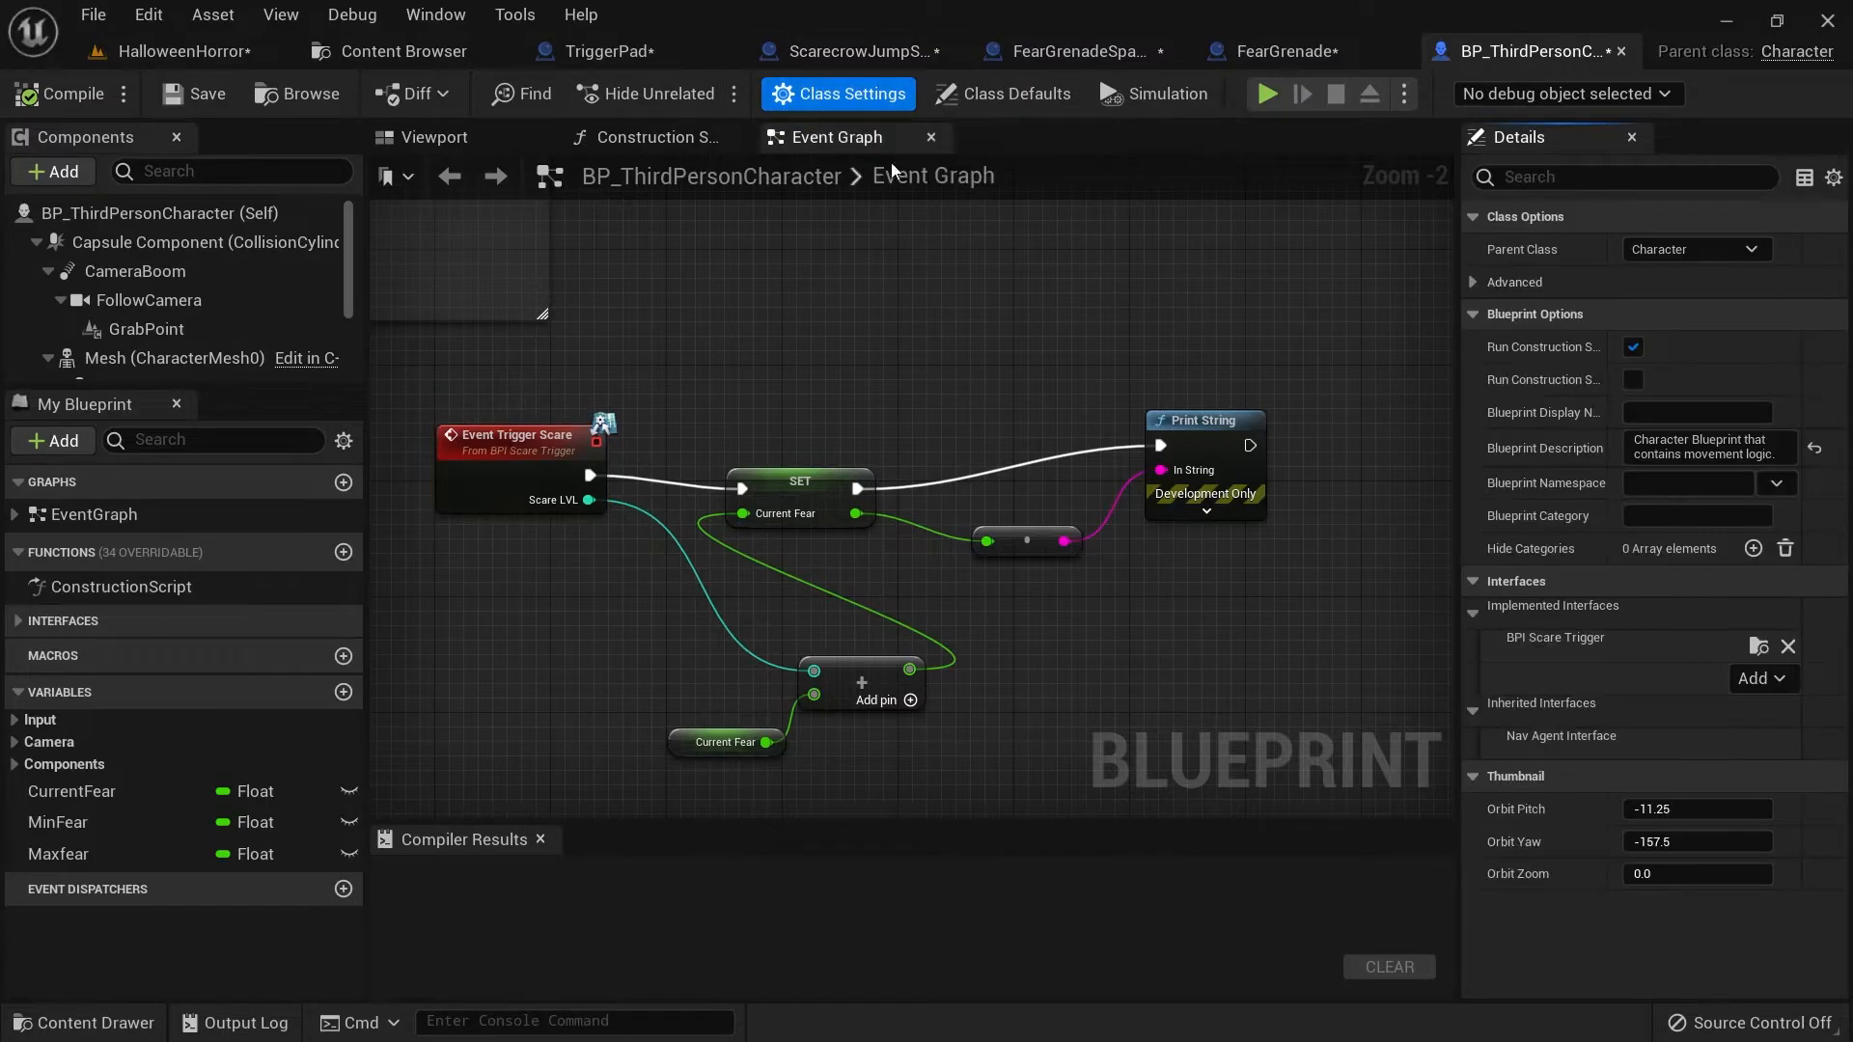
{"action": "left_click", "coordinate": [1763, 678]}
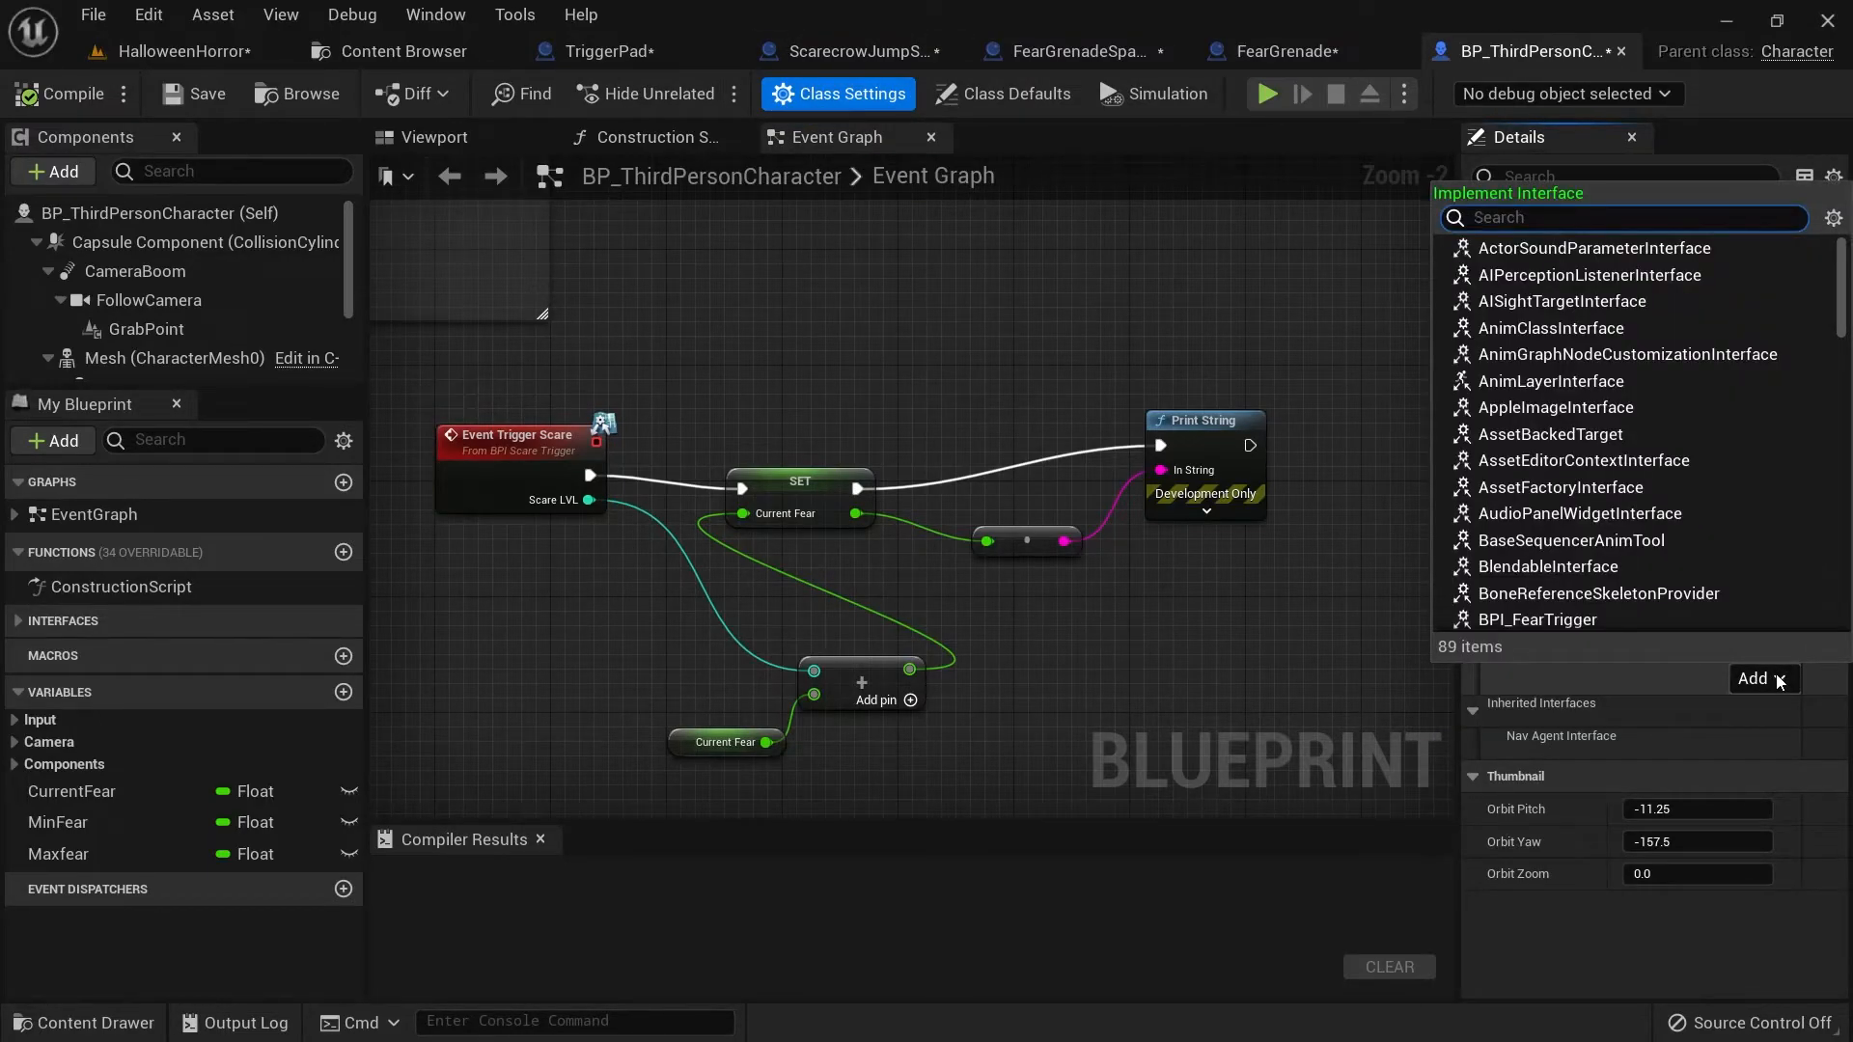
{"action": "type", "text": "fear"}
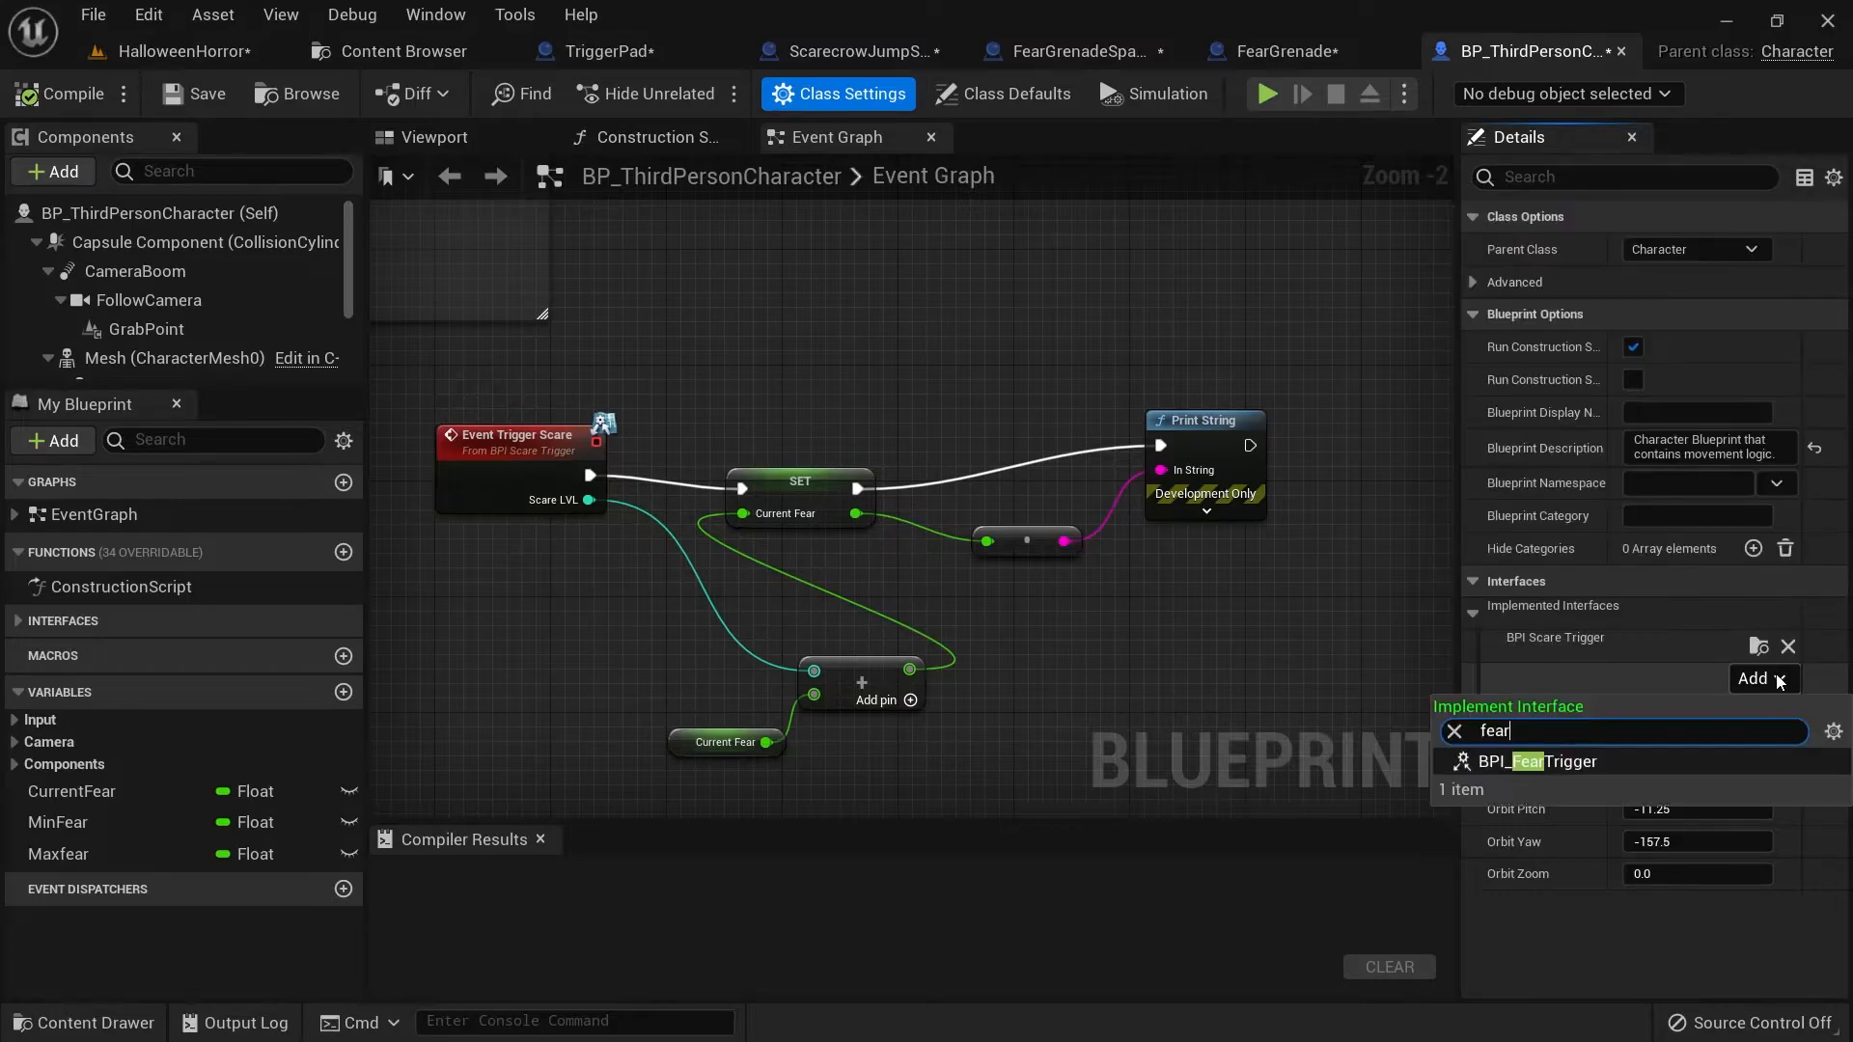
{"action": "left_click", "coordinate": [1538, 762]}
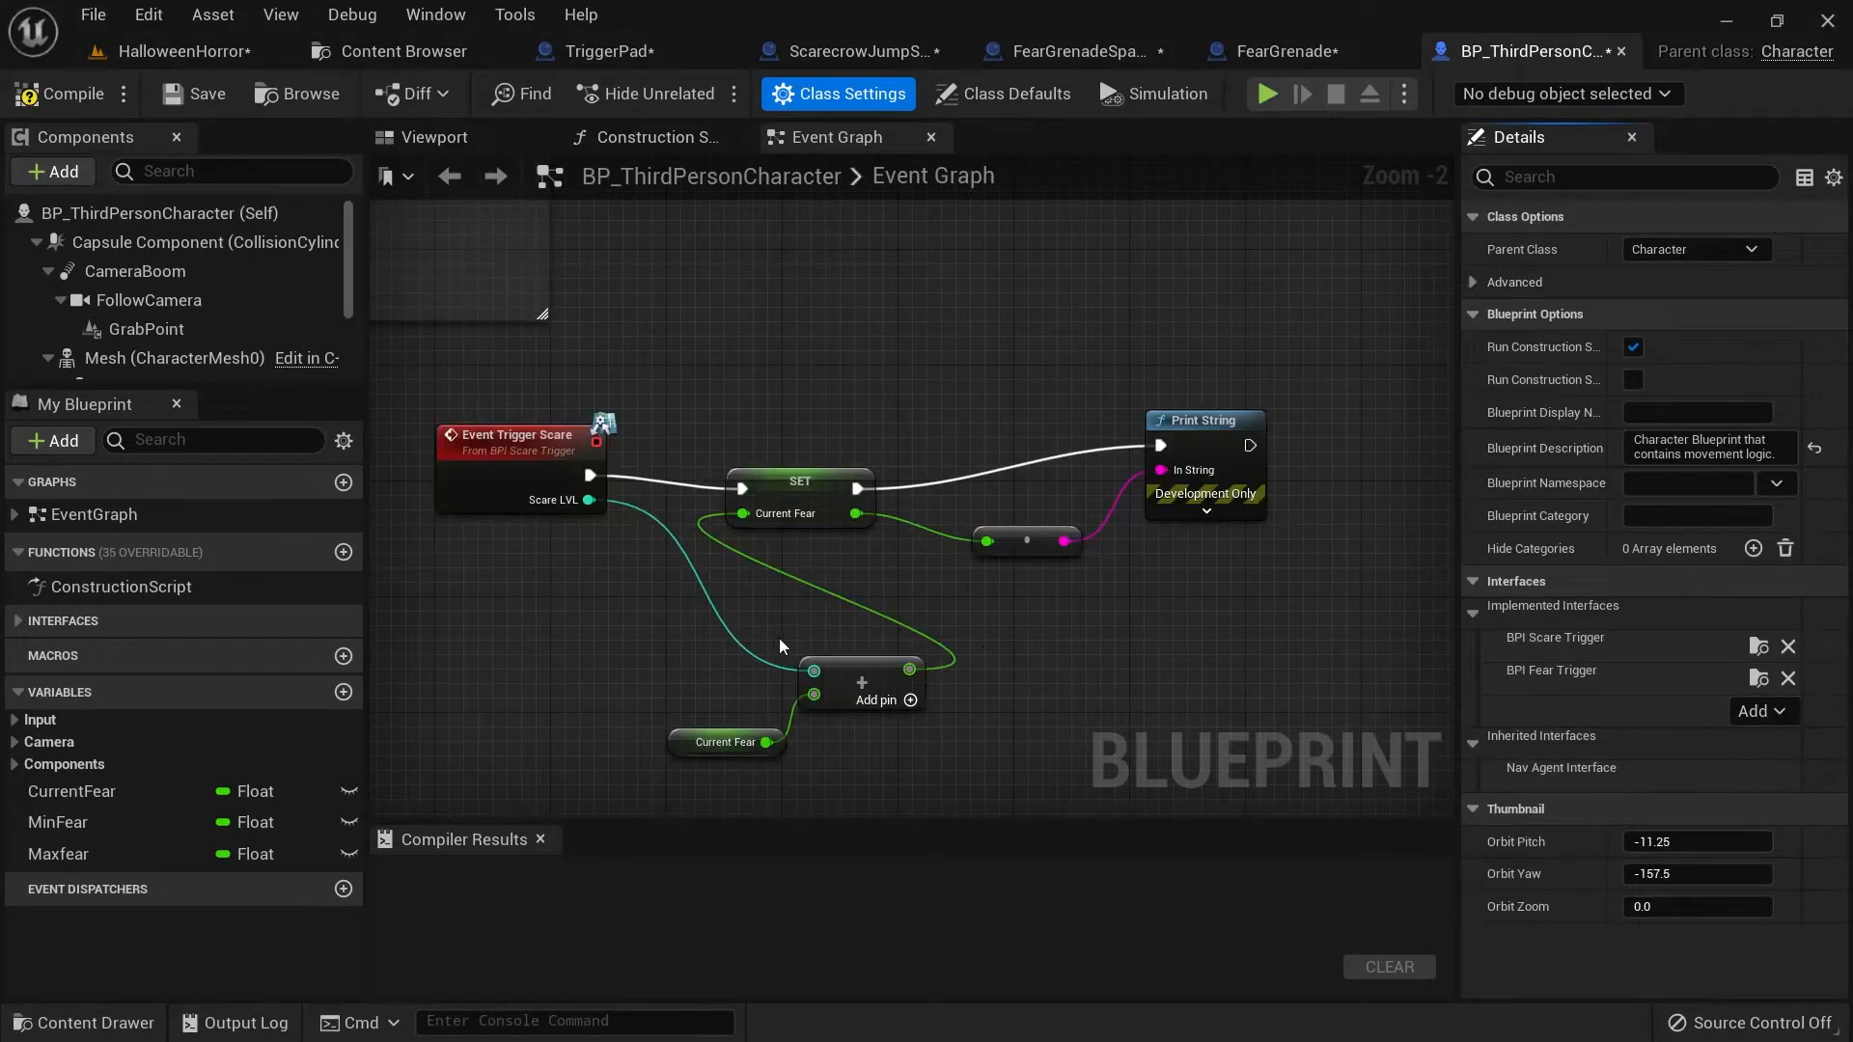
{"action": "right_click_drag", "start_coordinate": [525, 721], "coordinate": [684, 705]}
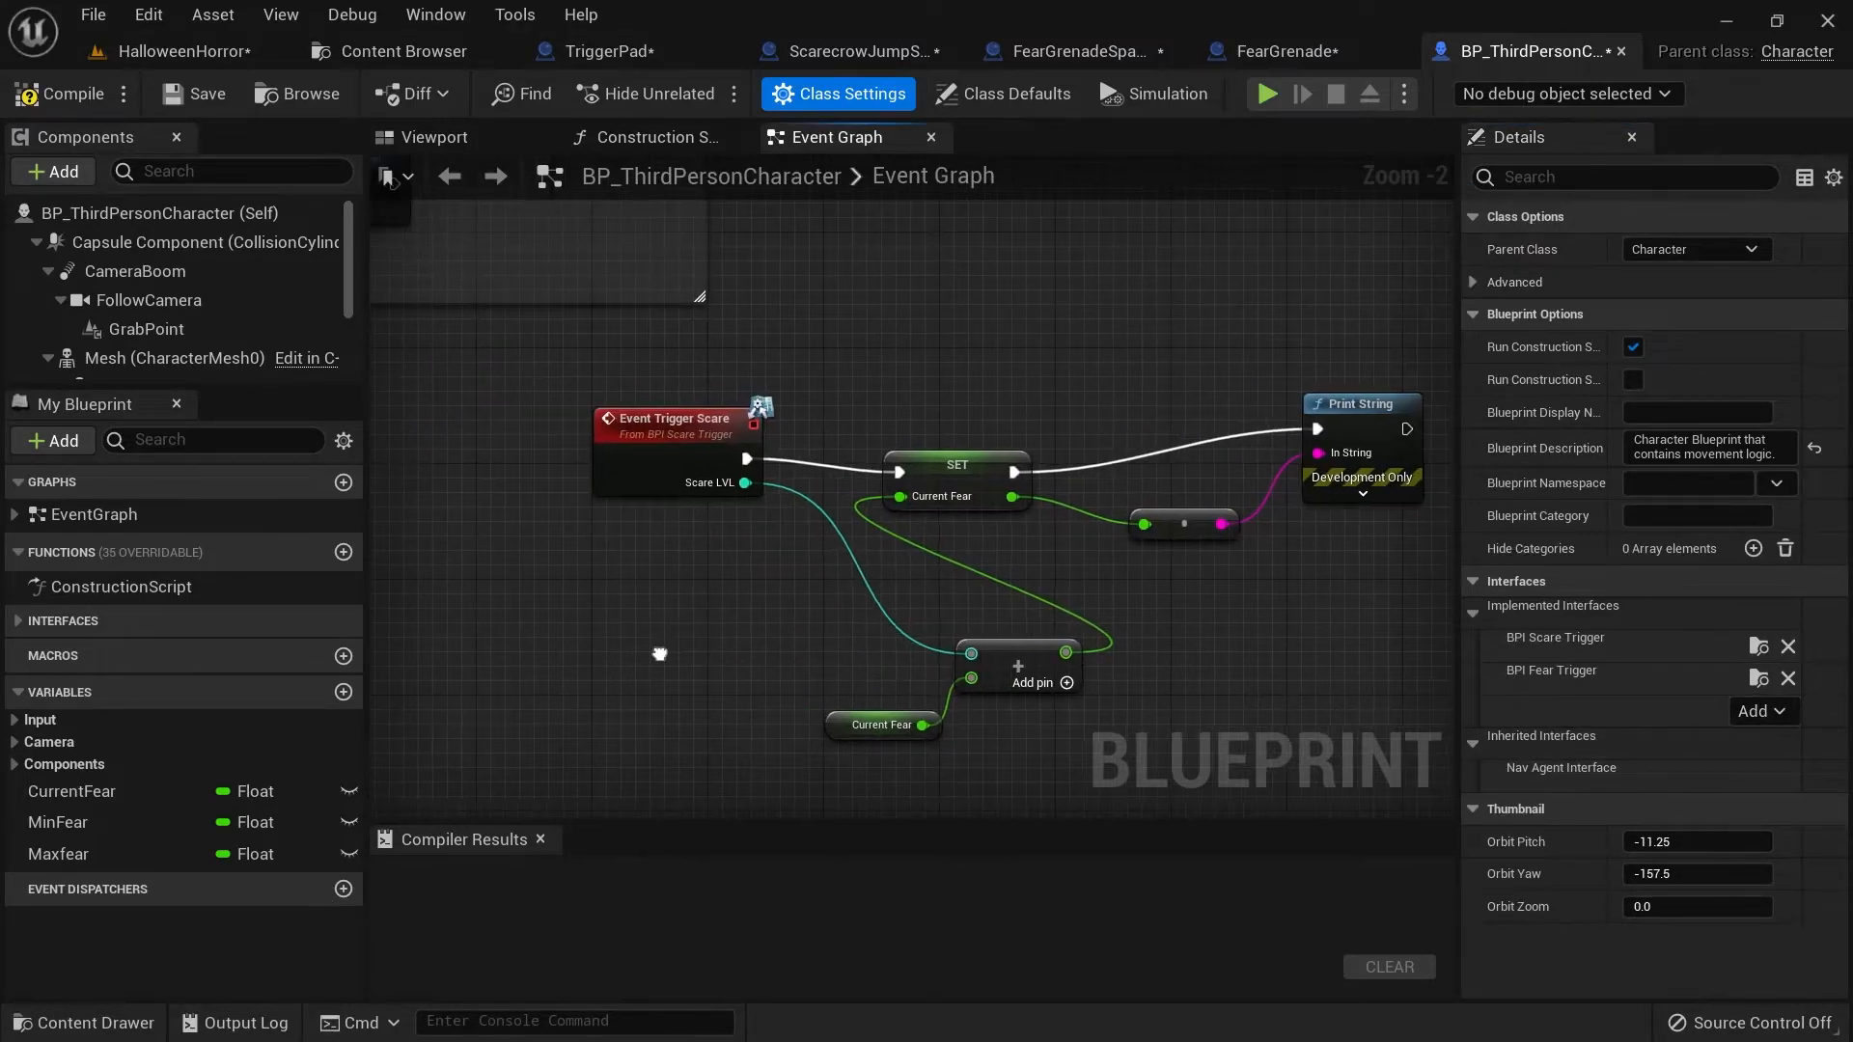
Add the Trigger Fear interface event to the Event Graph and place it below Event Trigger Scare.
{"action": "left_click", "coordinate": [18, 621]}
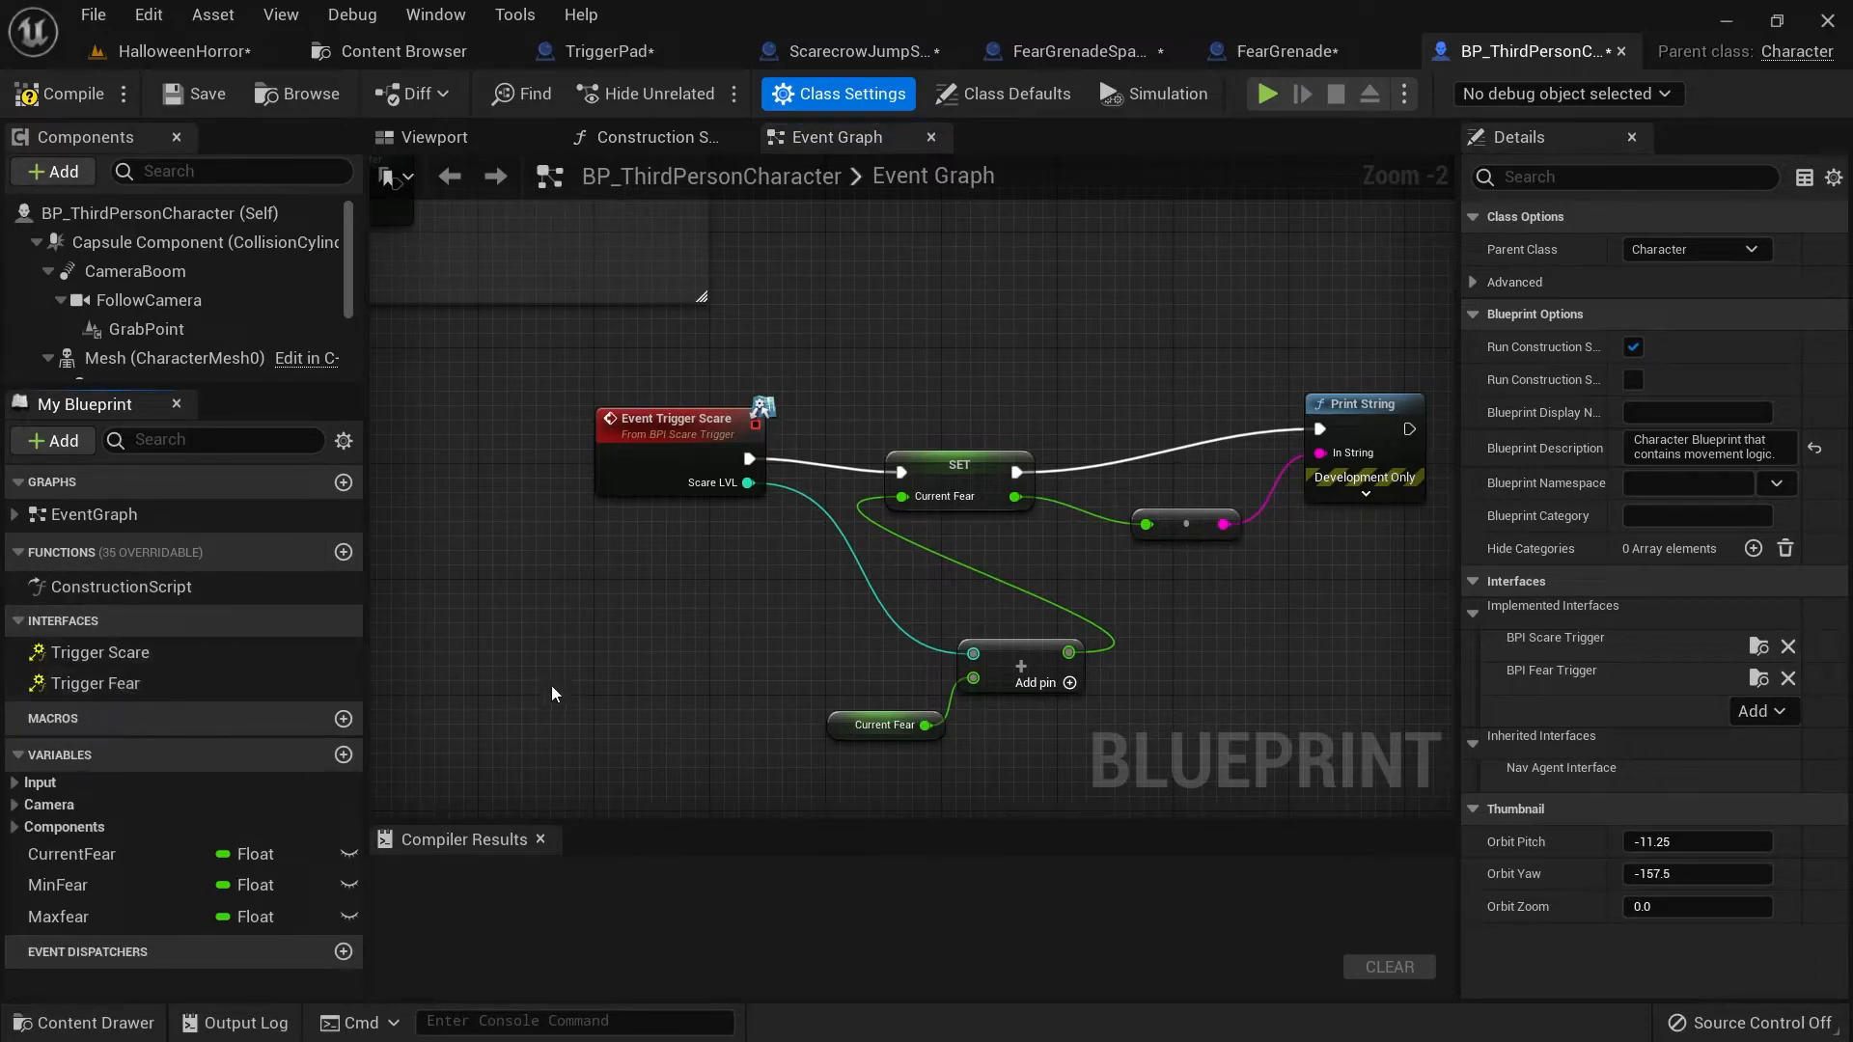
{"action": "double_click", "coordinate": [118, 687]}
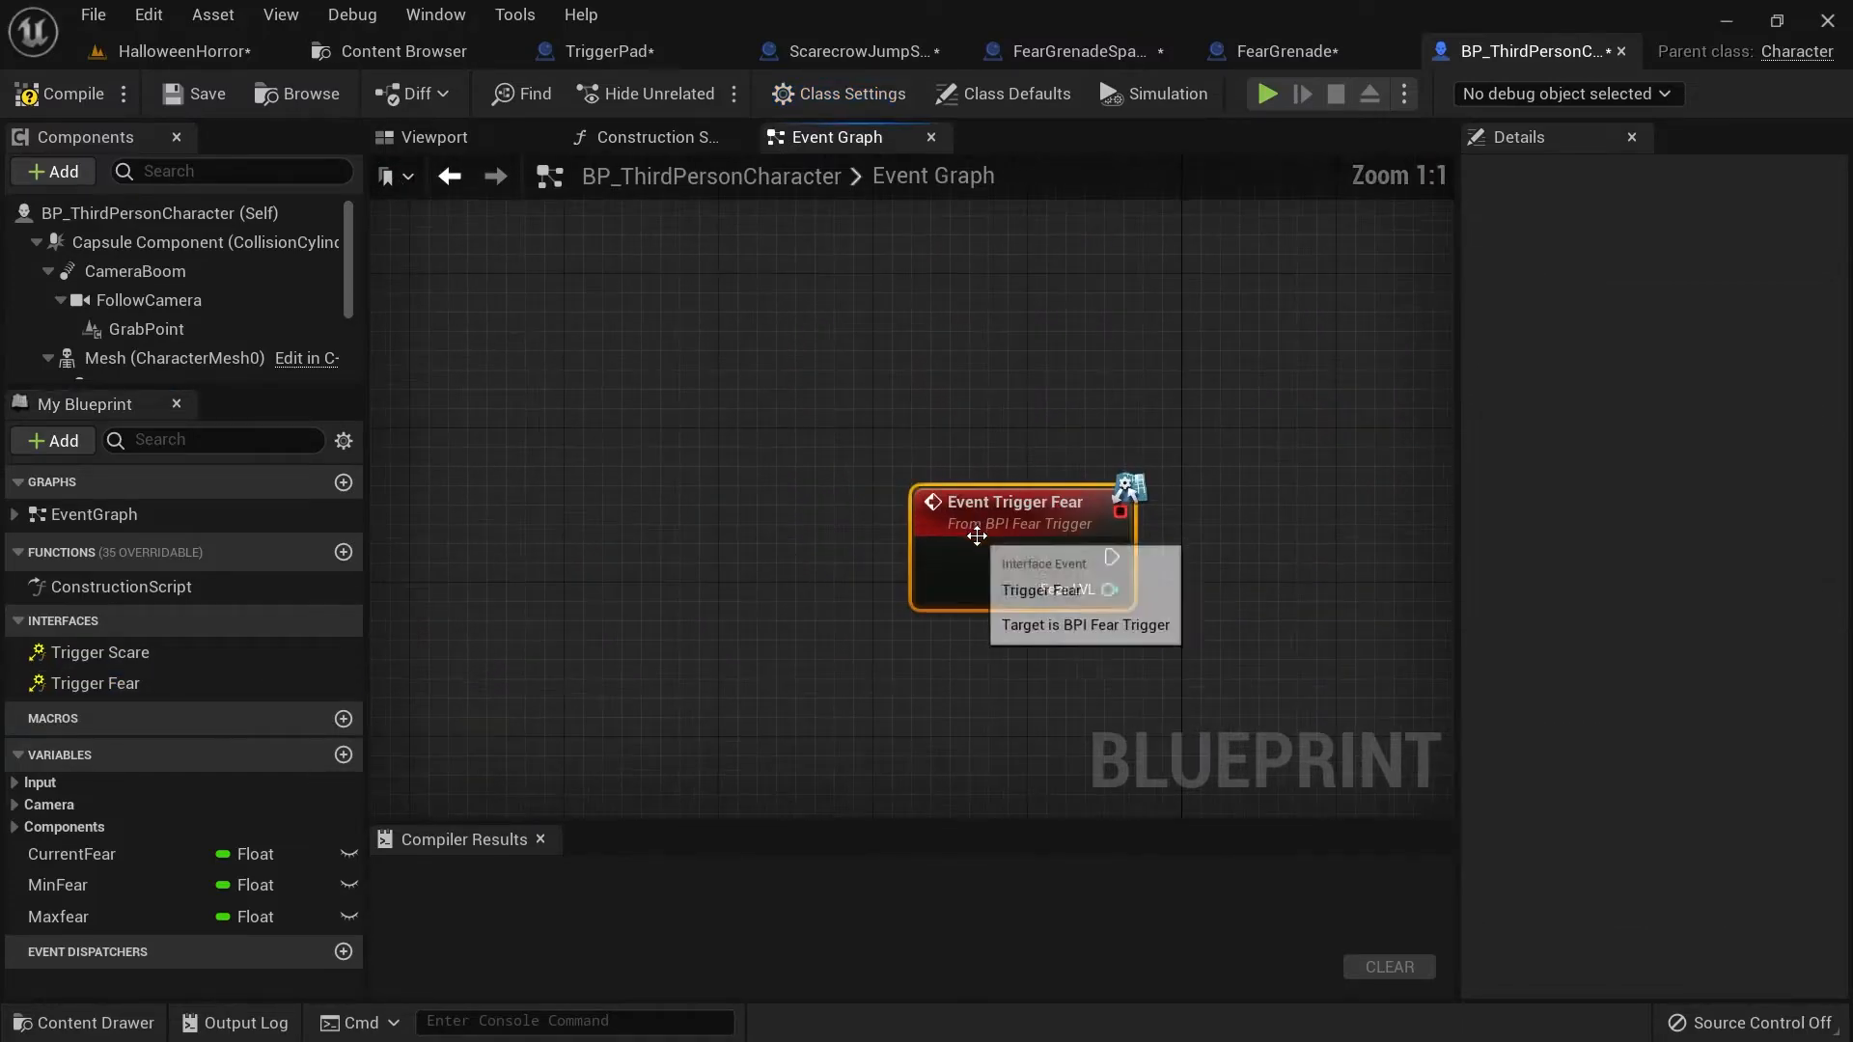
{"action": "scroll", "coordinate": [1075, 434], "scroll_direction": "down", "scroll_amount": 5}
{"action": "right_click_drag", "start_coordinate": [985, 505], "coordinate": [674, 715]}
{"action": "left_click_drag", "start_coordinate": [758, 664], "coordinate": [1185, 554]}
{"action": "scroll", "coordinate": [1184, 552], "scroll_direction": "up", "scroll_amount": 5}
{"action": "right_click_drag", "start_coordinate": [1120, 540], "coordinate": [571, 539]}
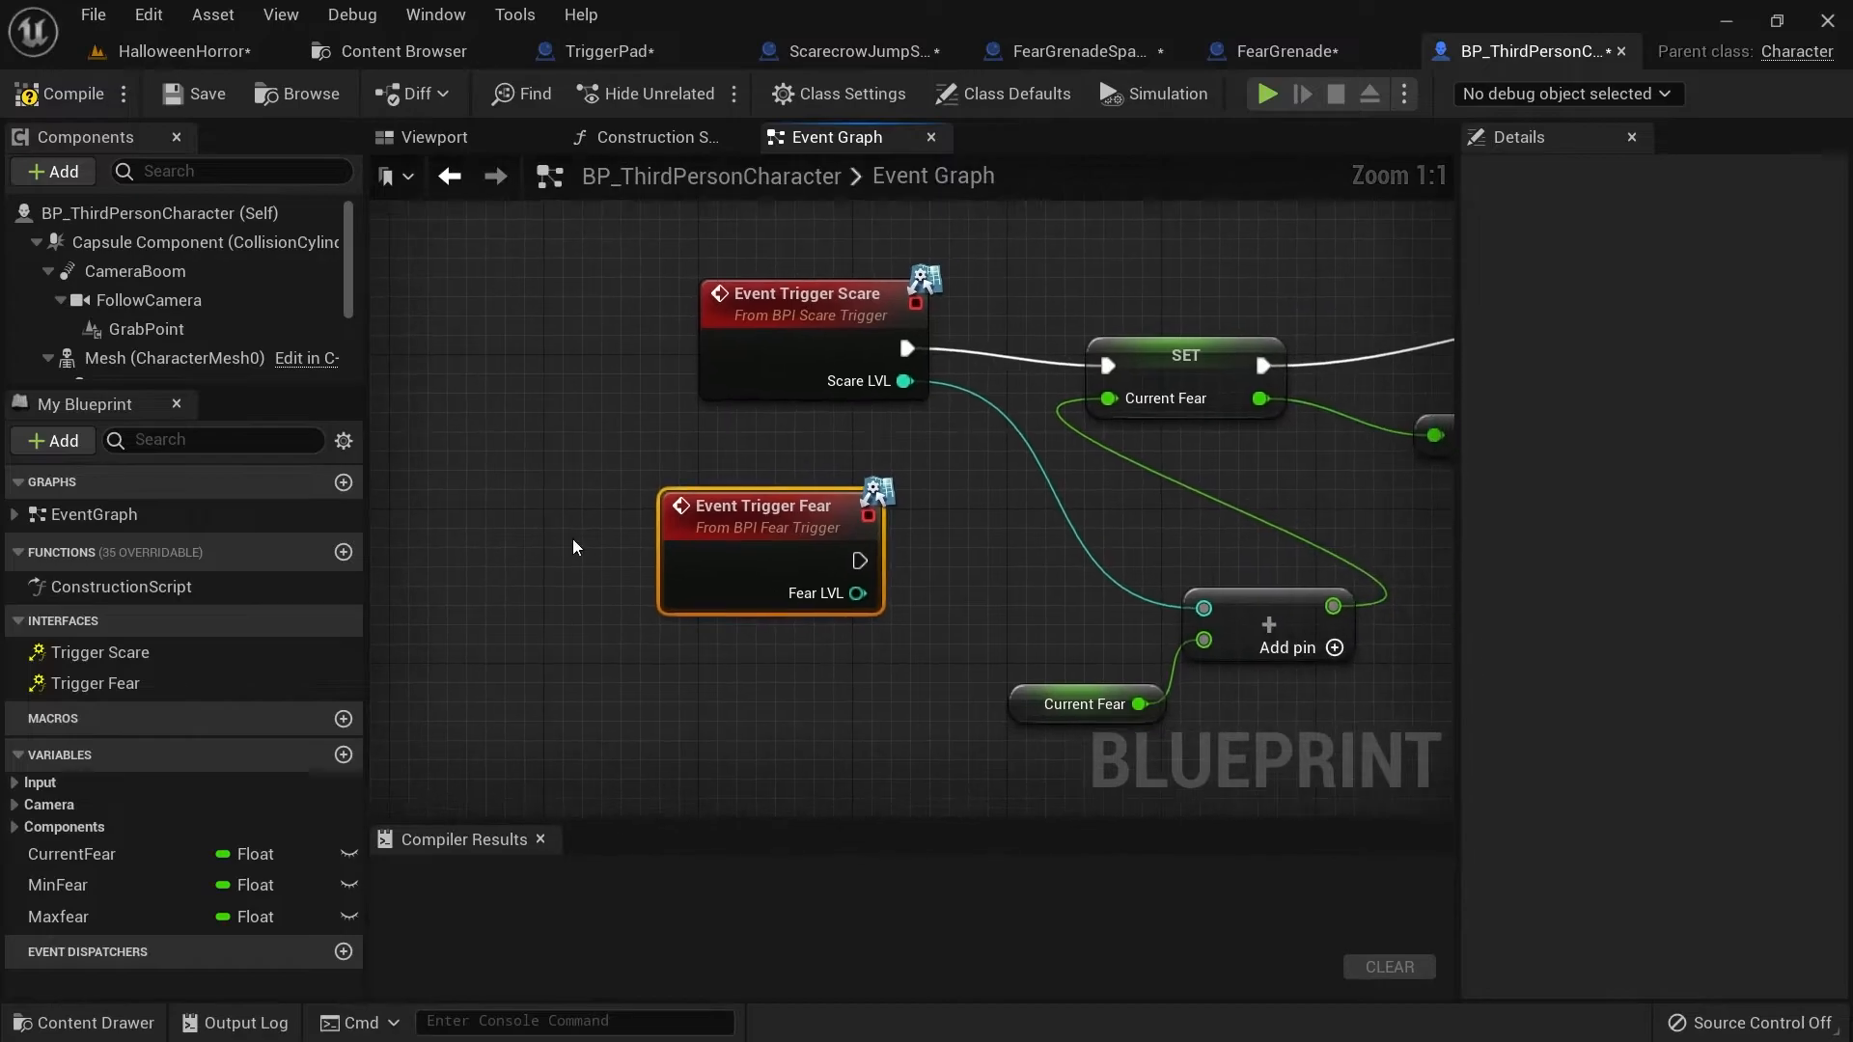
Spread out the two trigger events and connect Event Trigger Fear's execution output to the Set Current Fear node.
{"action": "right_click_drag", "start_coordinate": [851, 454], "coordinate": [740, 460]}
{"action": "left_click_drag", "start_coordinate": [610, 304], "coordinate": [332, 252]}
{"action": "left_click_drag", "start_coordinate": [745, 534], "coordinate": [649, 477]}
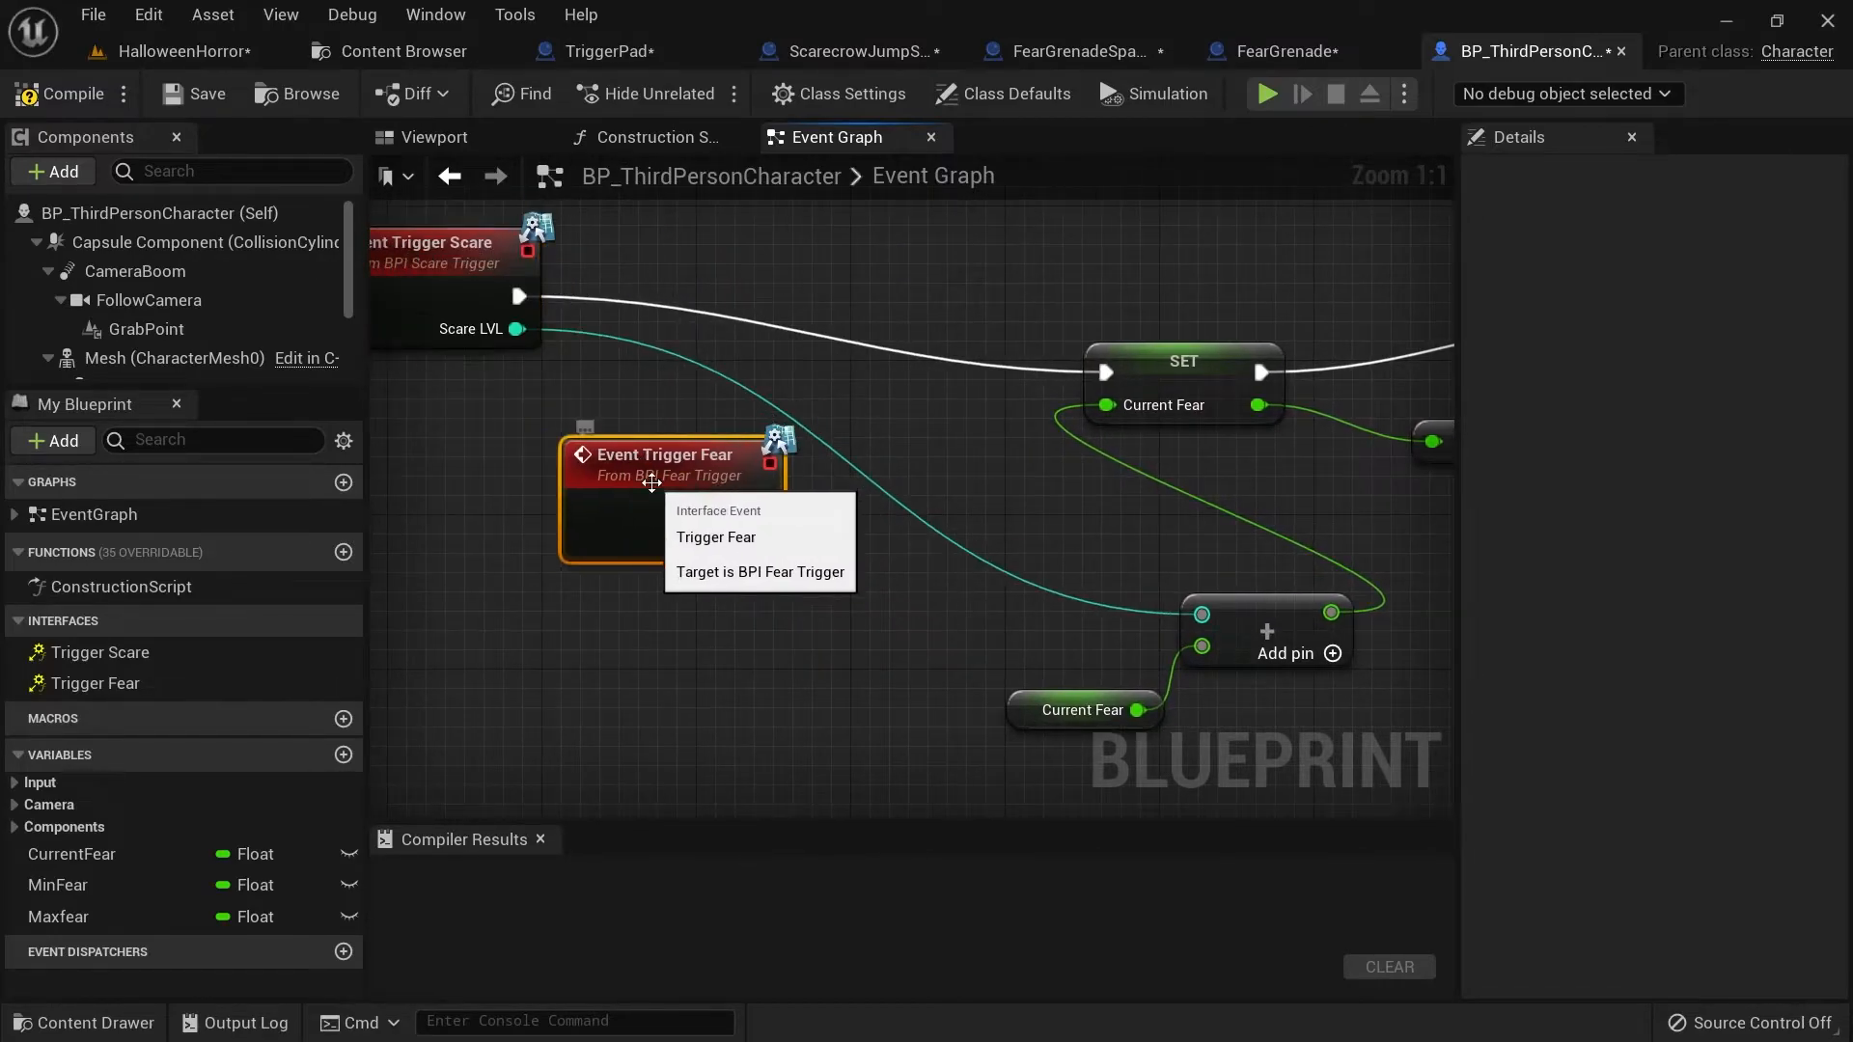
{"action": "right_click_drag", "start_coordinate": [878, 624], "coordinate": [787, 680]}
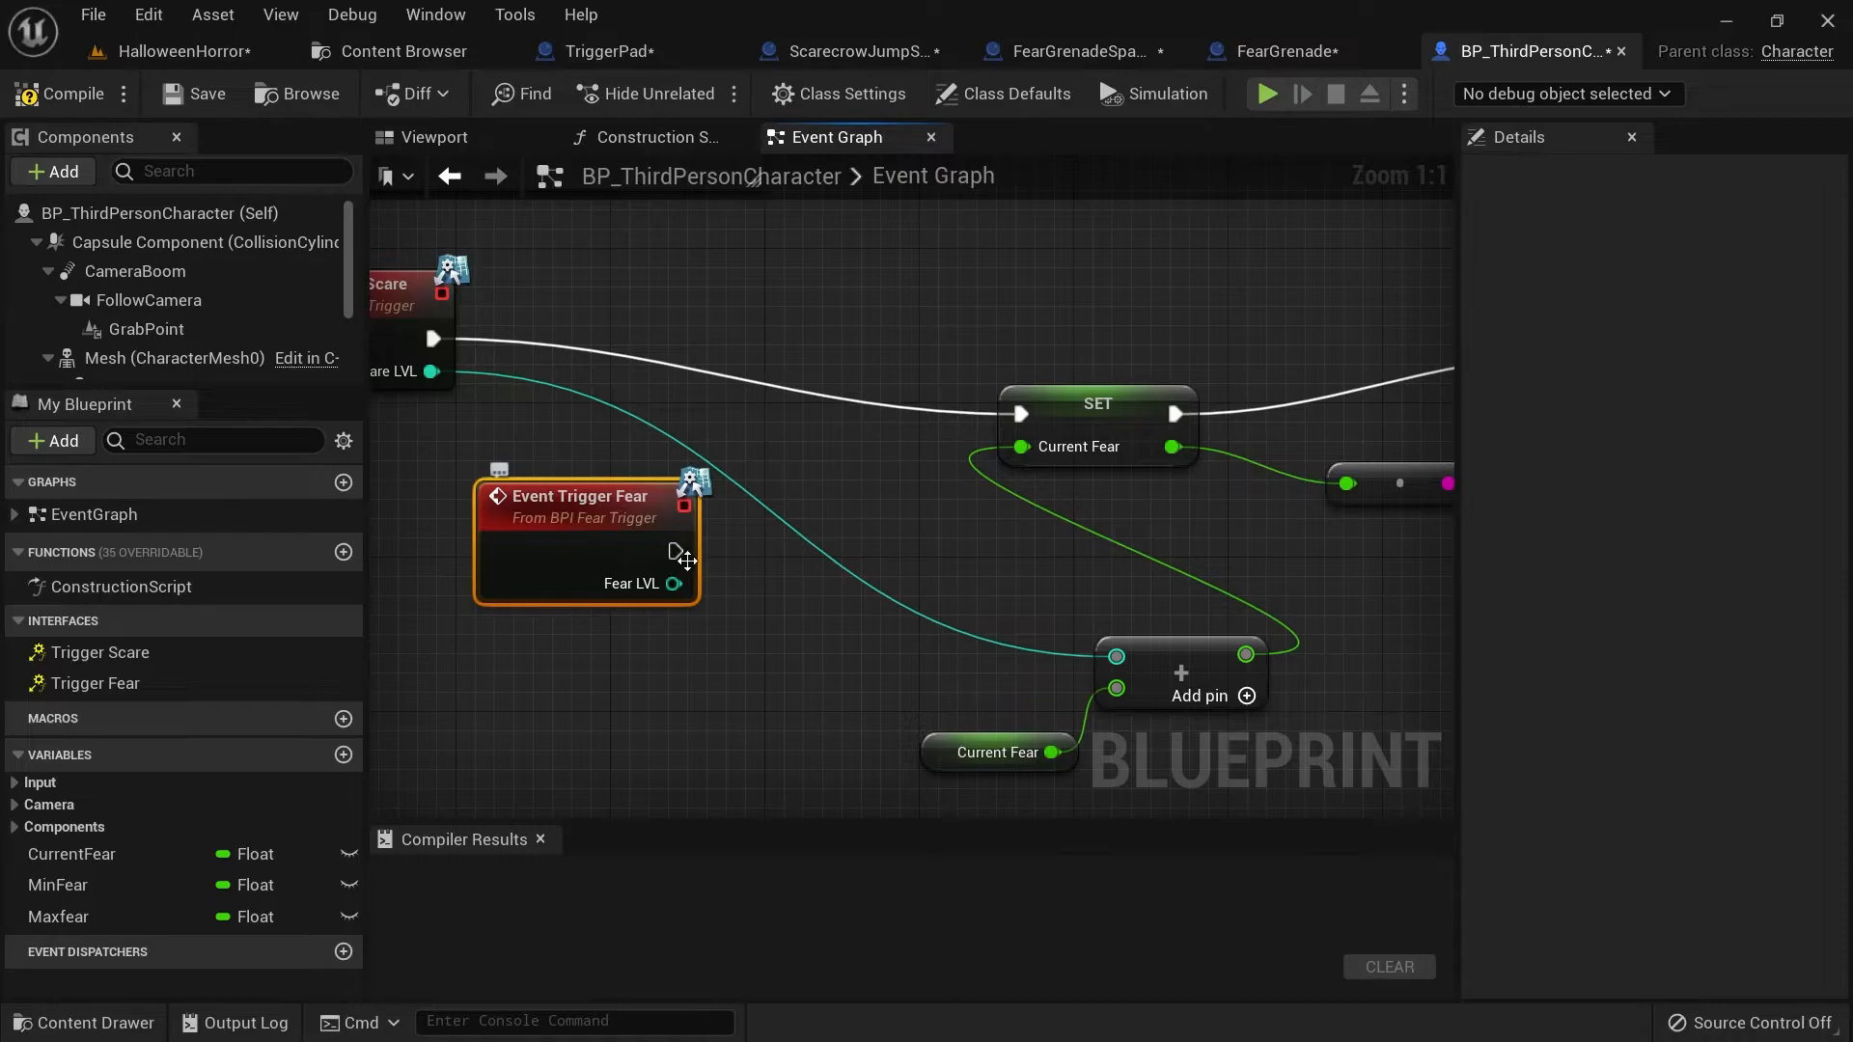
{"action": "left_click_drag", "start_coordinate": [675, 552], "coordinate": [1023, 415]}
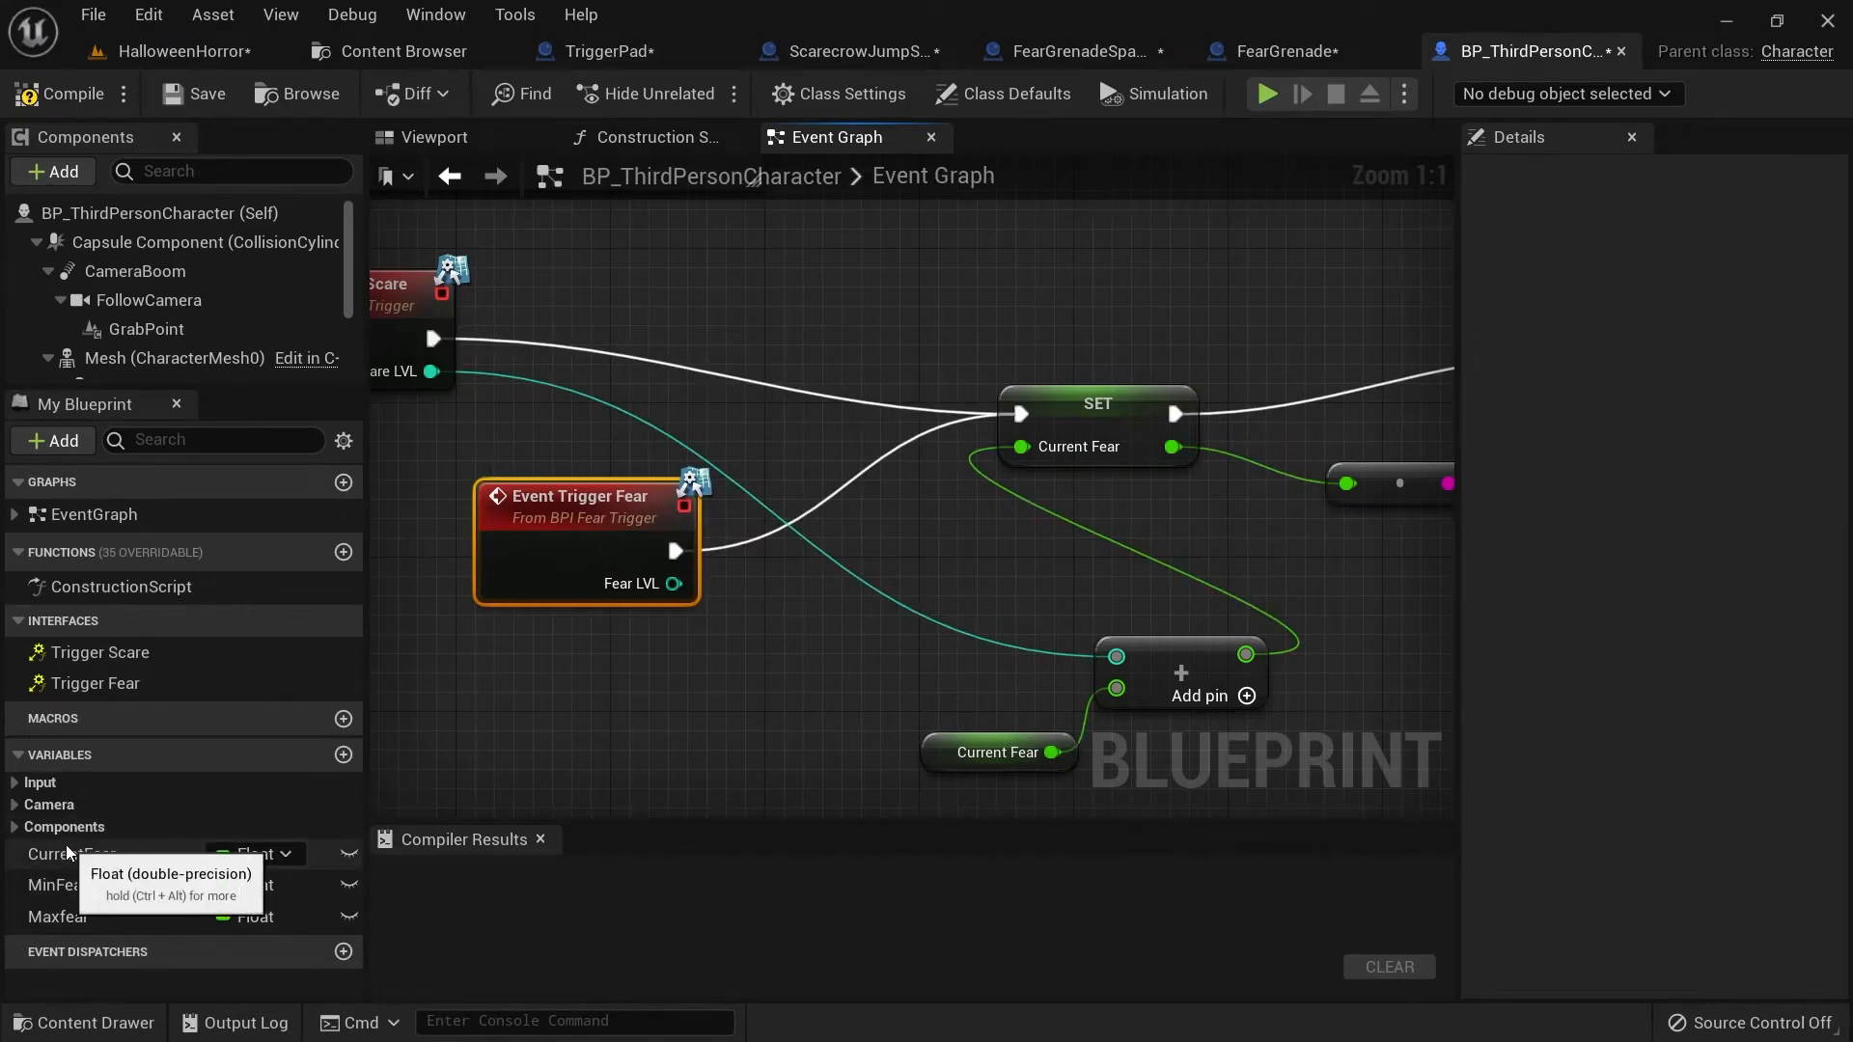
Review the details of the CurrentFear, Maxfear and MinFear float variables.
{"action": "left_click", "coordinate": [93, 863]}
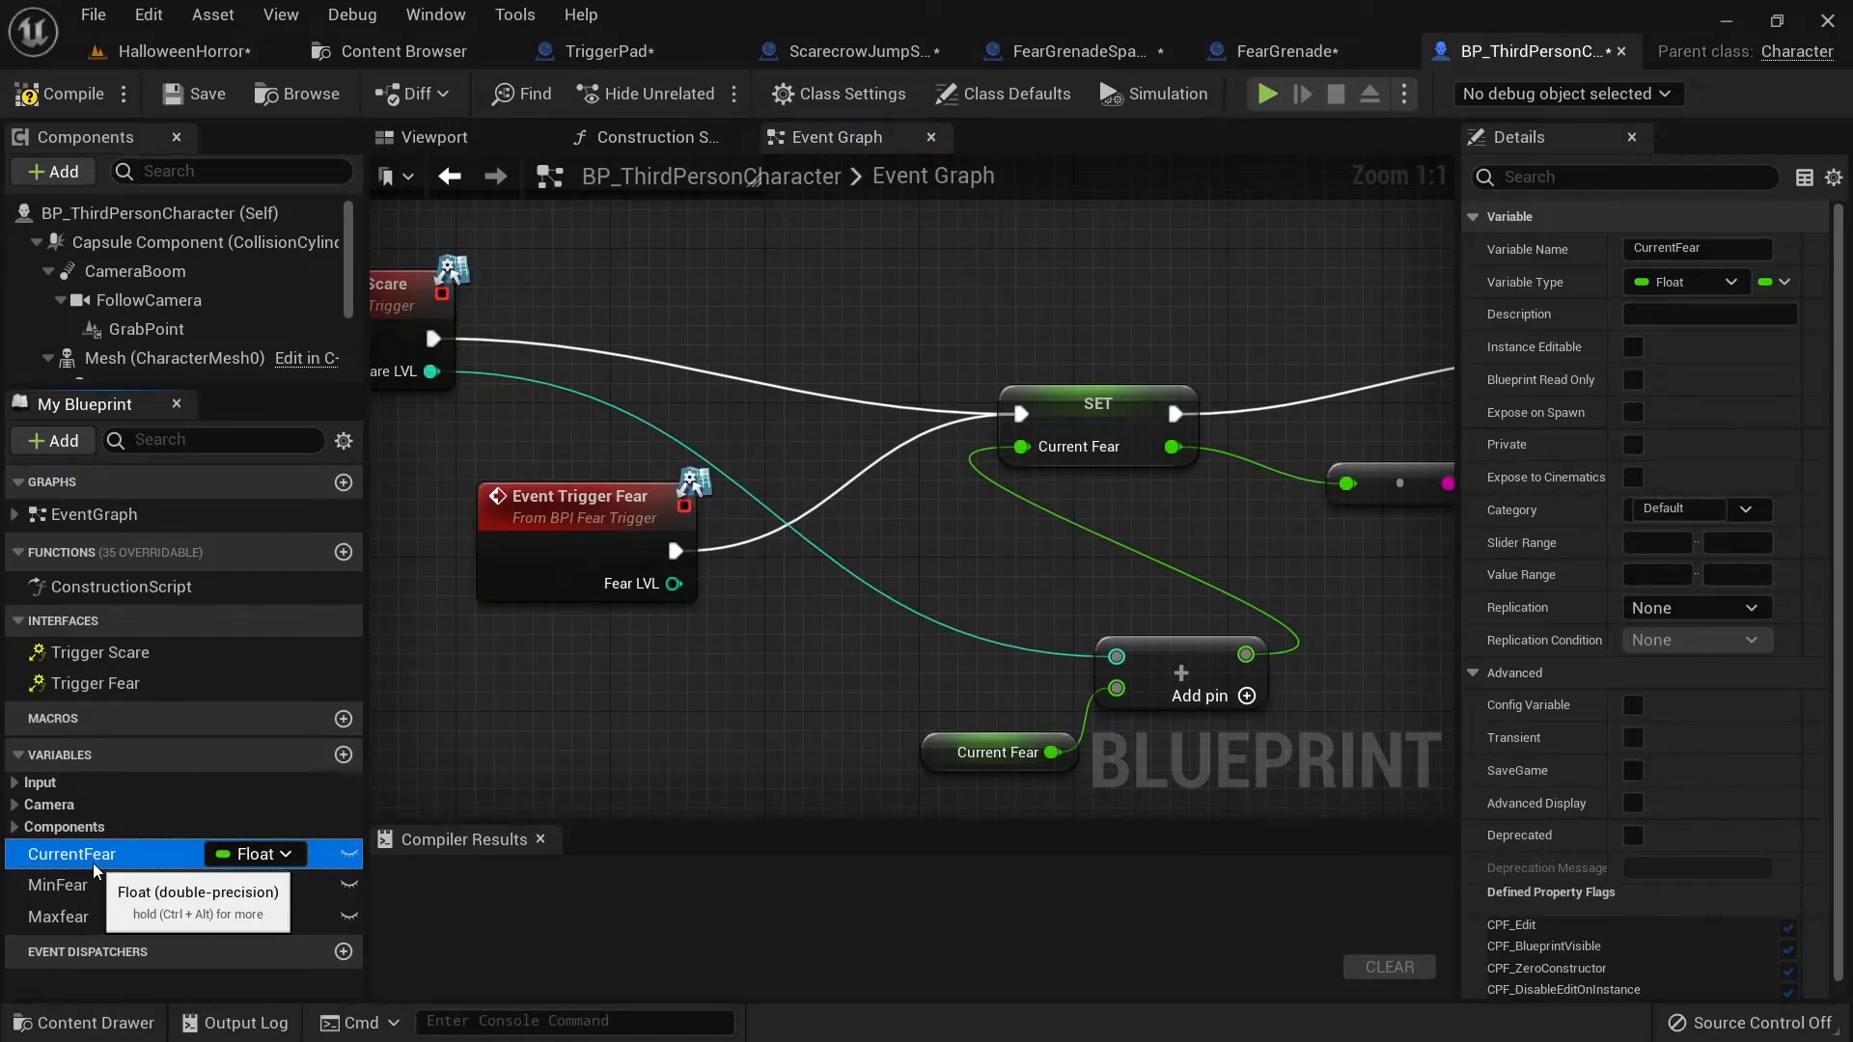
{"action": "left_click", "coordinate": [61, 918]}
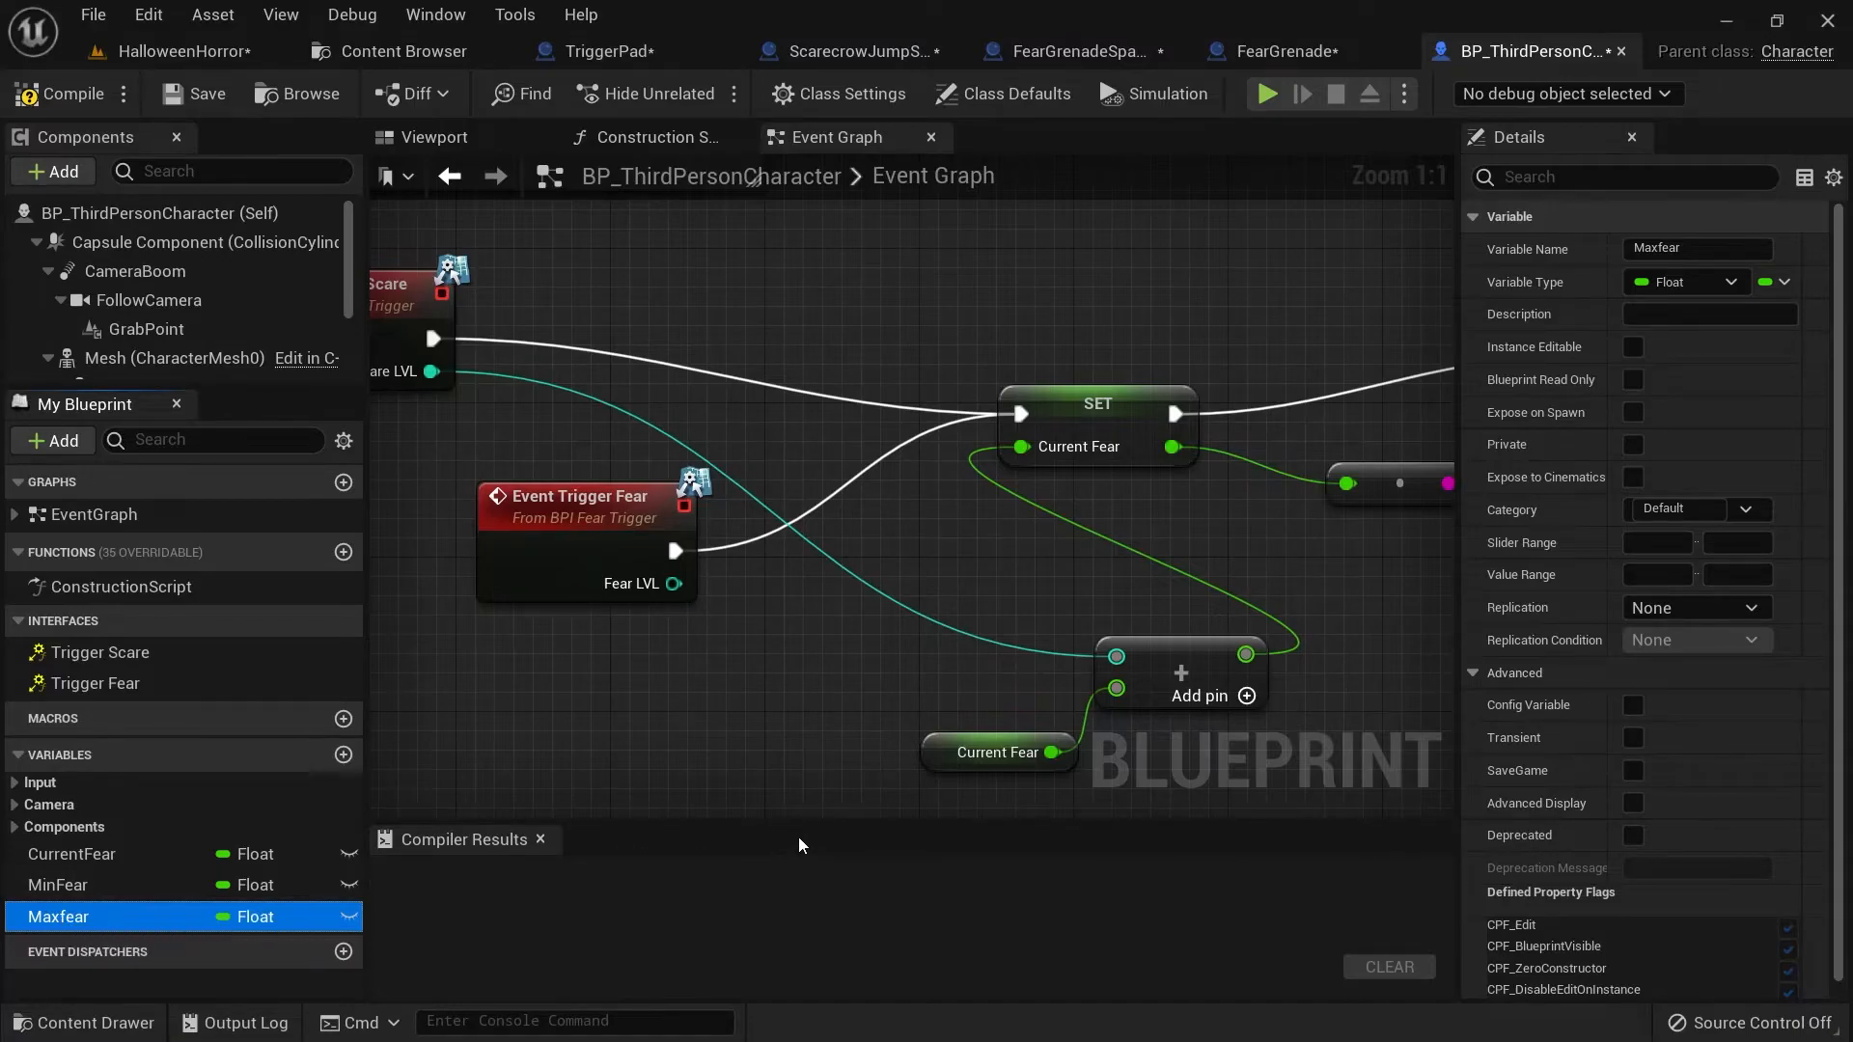
{"action": "left_click", "coordinate": [83, 886]}
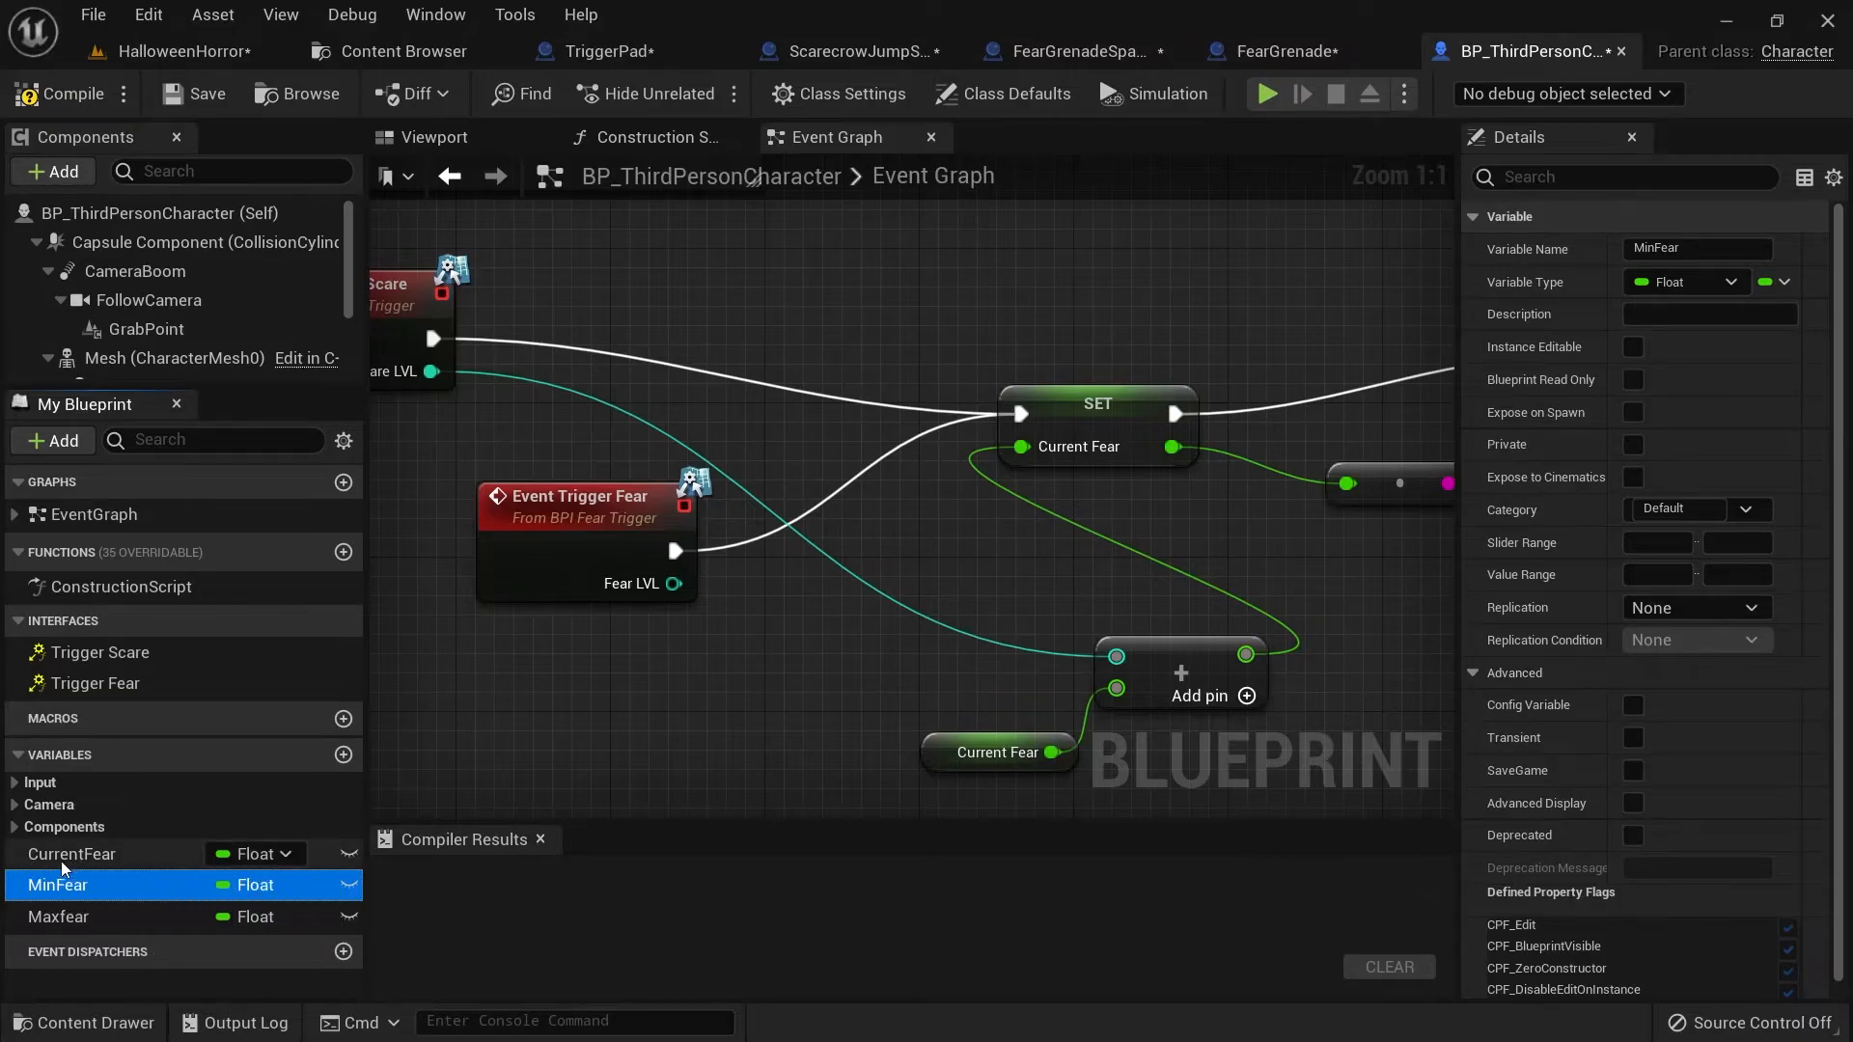
Delete Event Trigger Scare, line up Event Trigger Fear with the Set node, and connect its Fear LVL to the addition node.
{"action": "right_click_drag", "start_coordinate": [644, 787], "coordinate": [905, 818]}
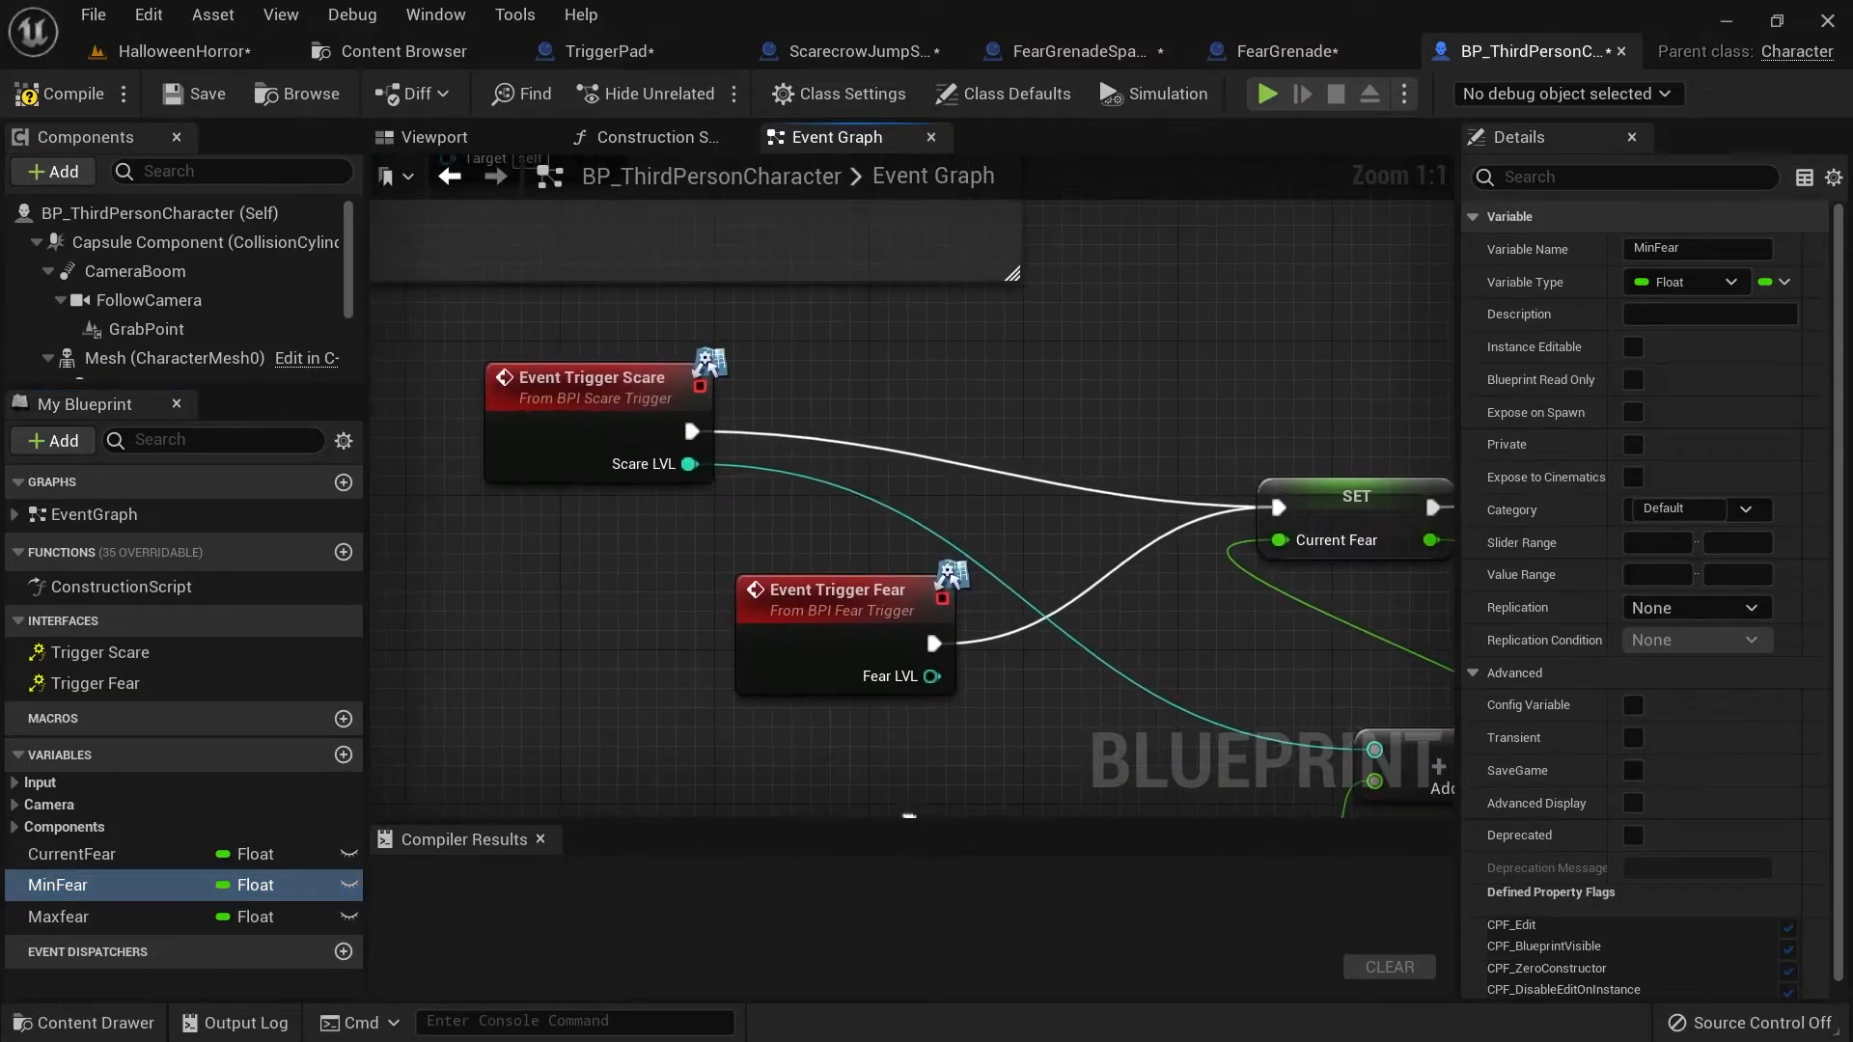
{"action": "left_click", "coordinate": [628, 400]}
{"action": "key", "text": "Delete"}
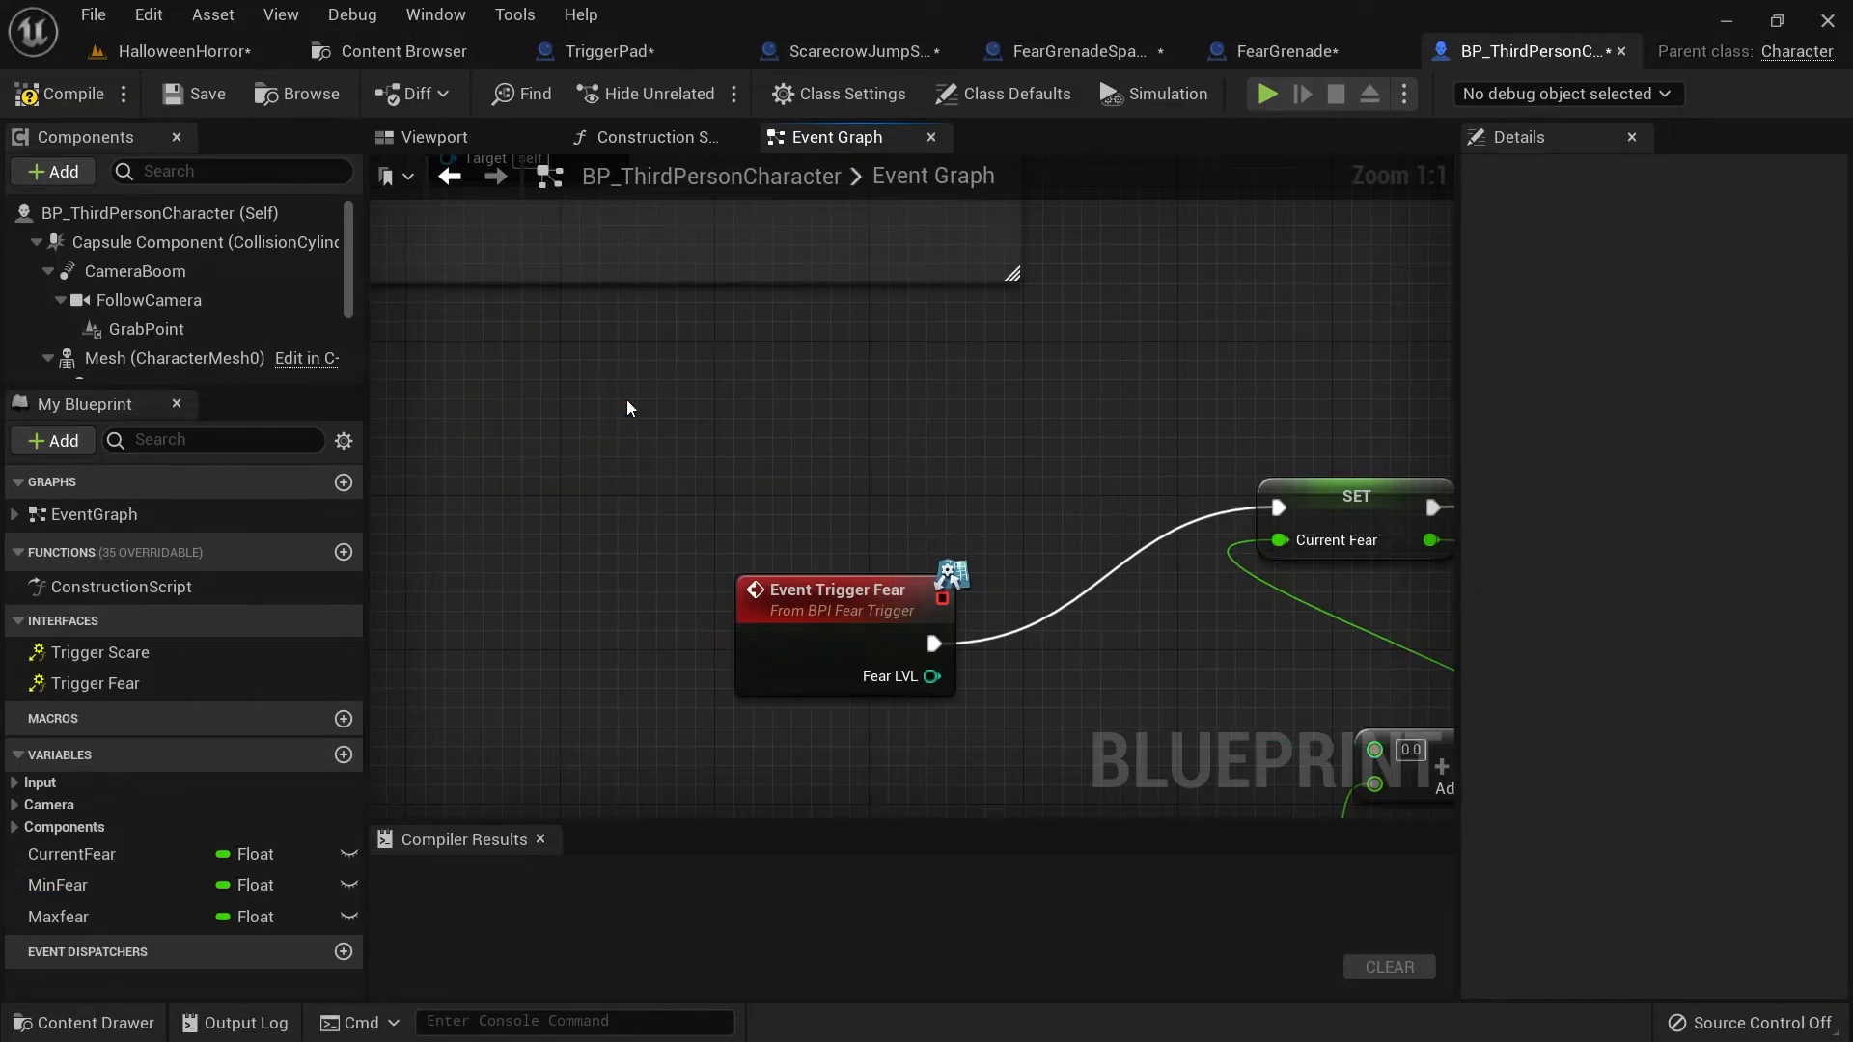
{"action": "left_click_drag", "start_coordinate": [837, 632], "coordinate": [967, 493]}
{"action": "right_click_drag", "start_coordinate": [1012, 660], "coordinate": [758, 577]}
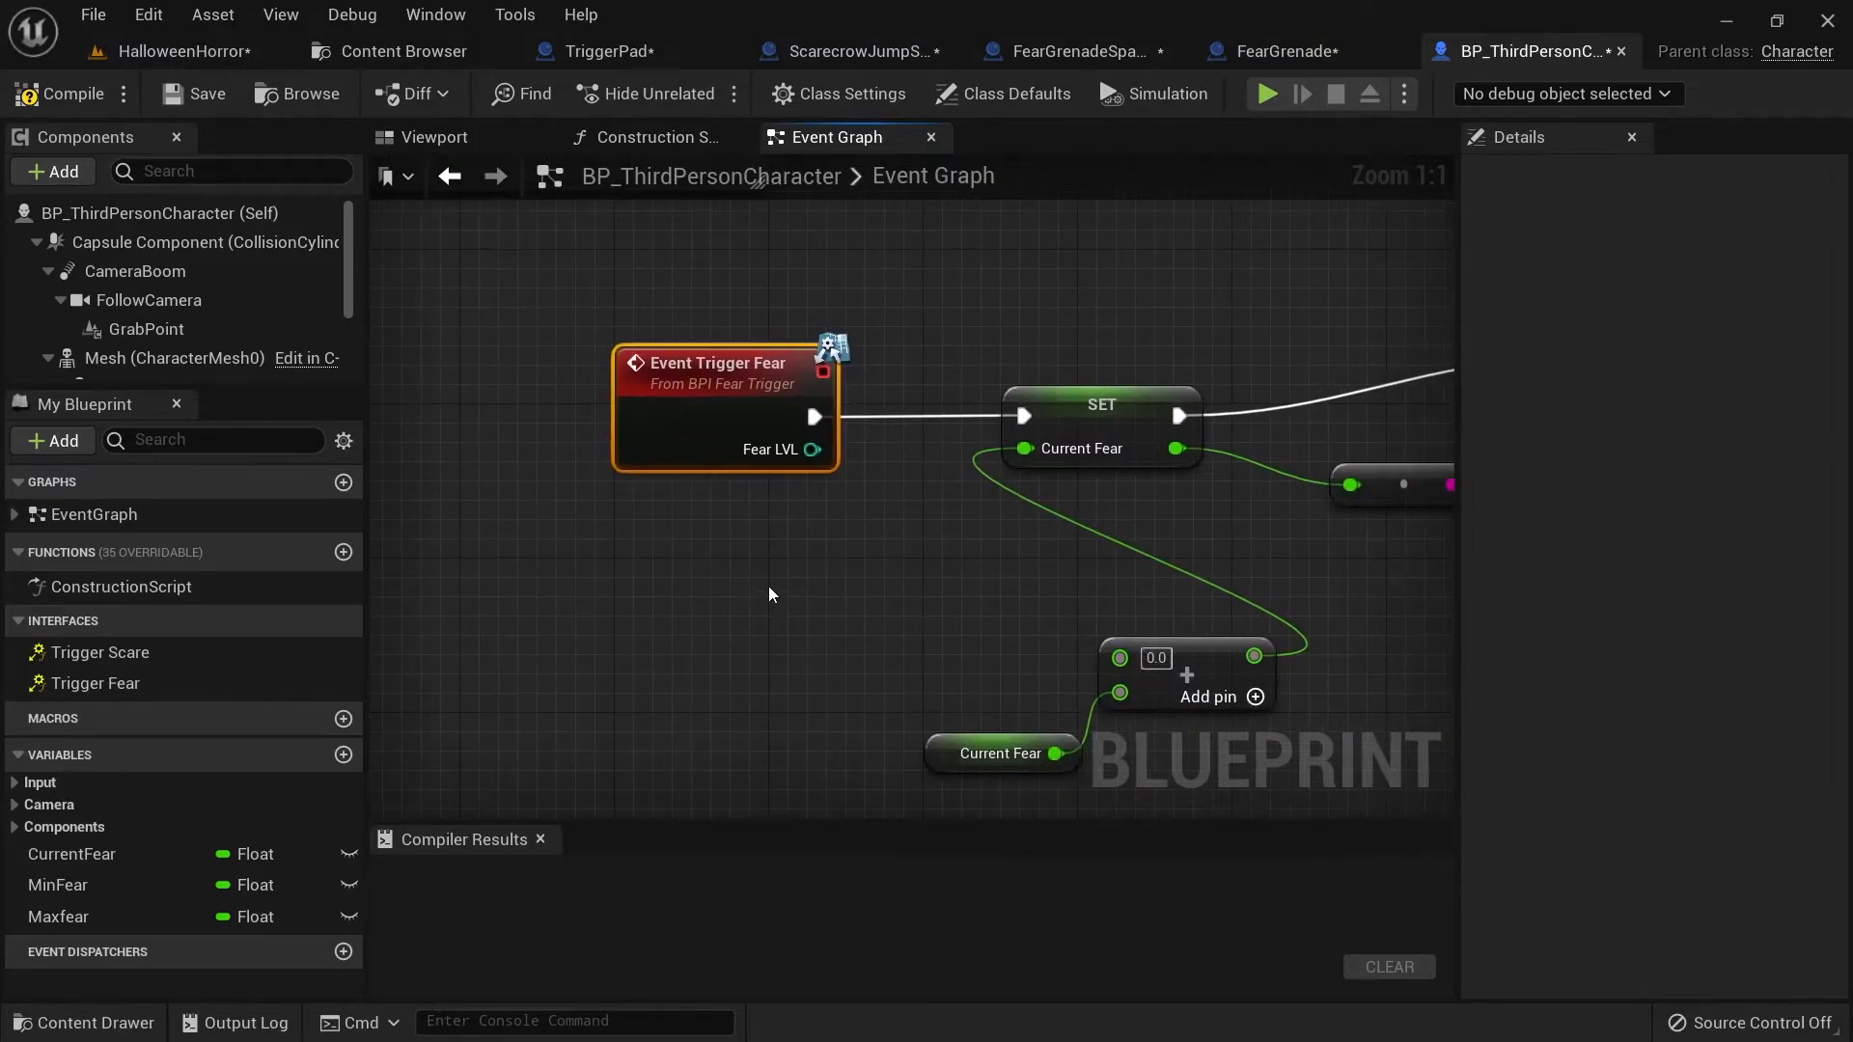
{"action": "left_click_drag", "start_coordinate": [814, 452], "coordinate": [1125, 662]}
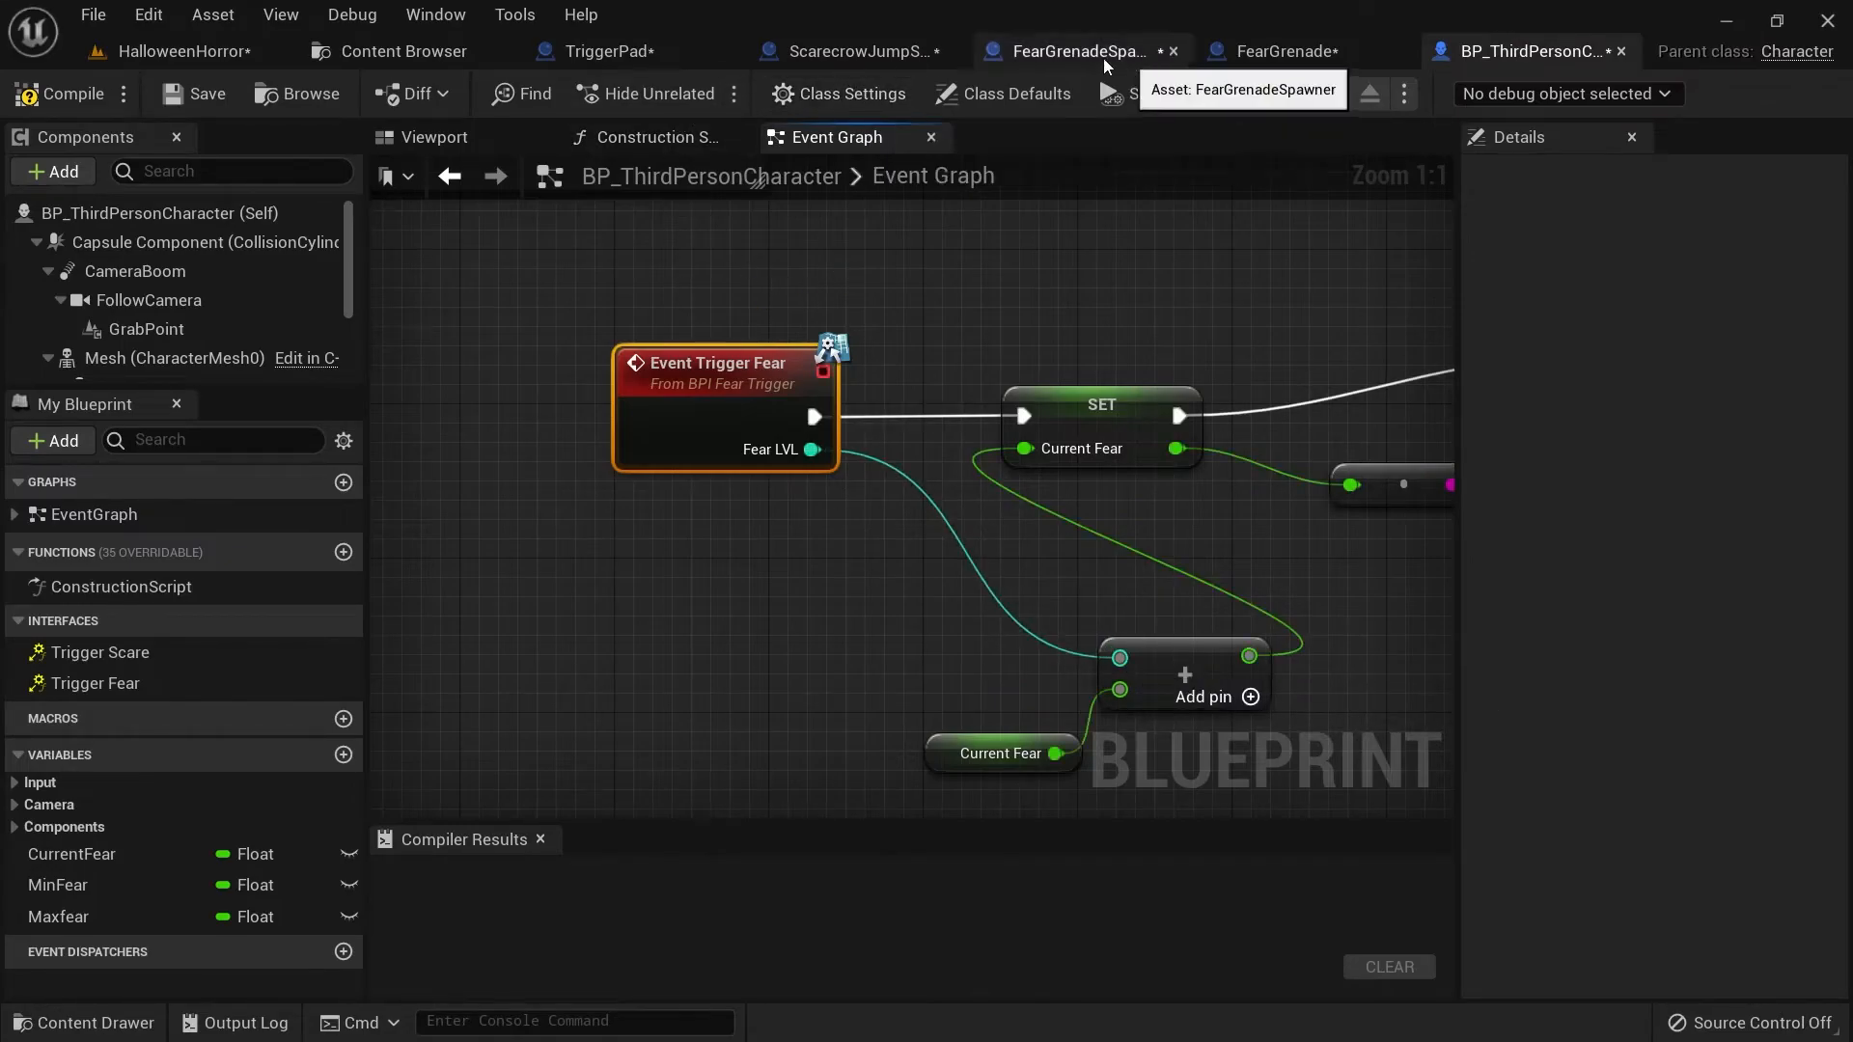
Check the Fear LVL passed by the Trigger Fear call in the FearGrenade Blueprint and return to BP_ThirdPersonCharacter.
{"action": "left_click", "coordinate": [1303, 51]}
{"action": "scroll", "coordinate": [845, 564], "scroll_direction": "up", "scroll_amount": 2}
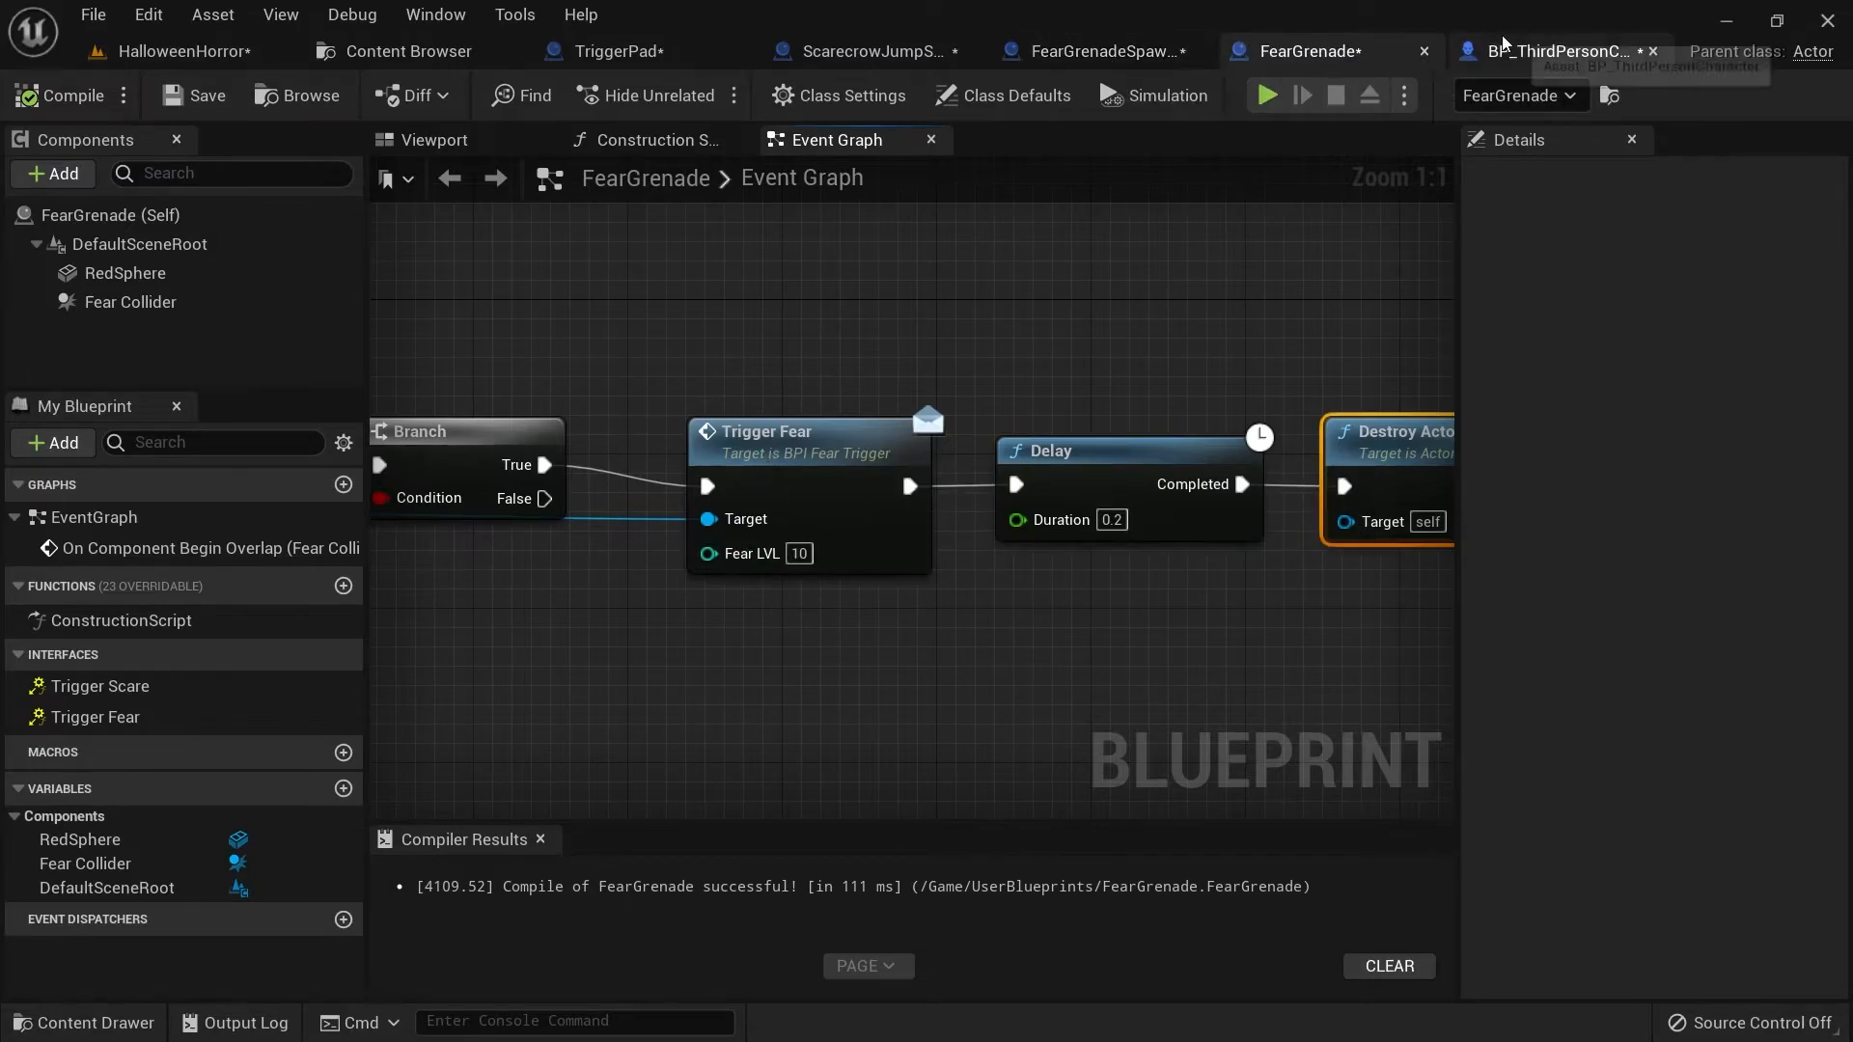
{"action": "left_click", "coordinate": [1530, 53]}
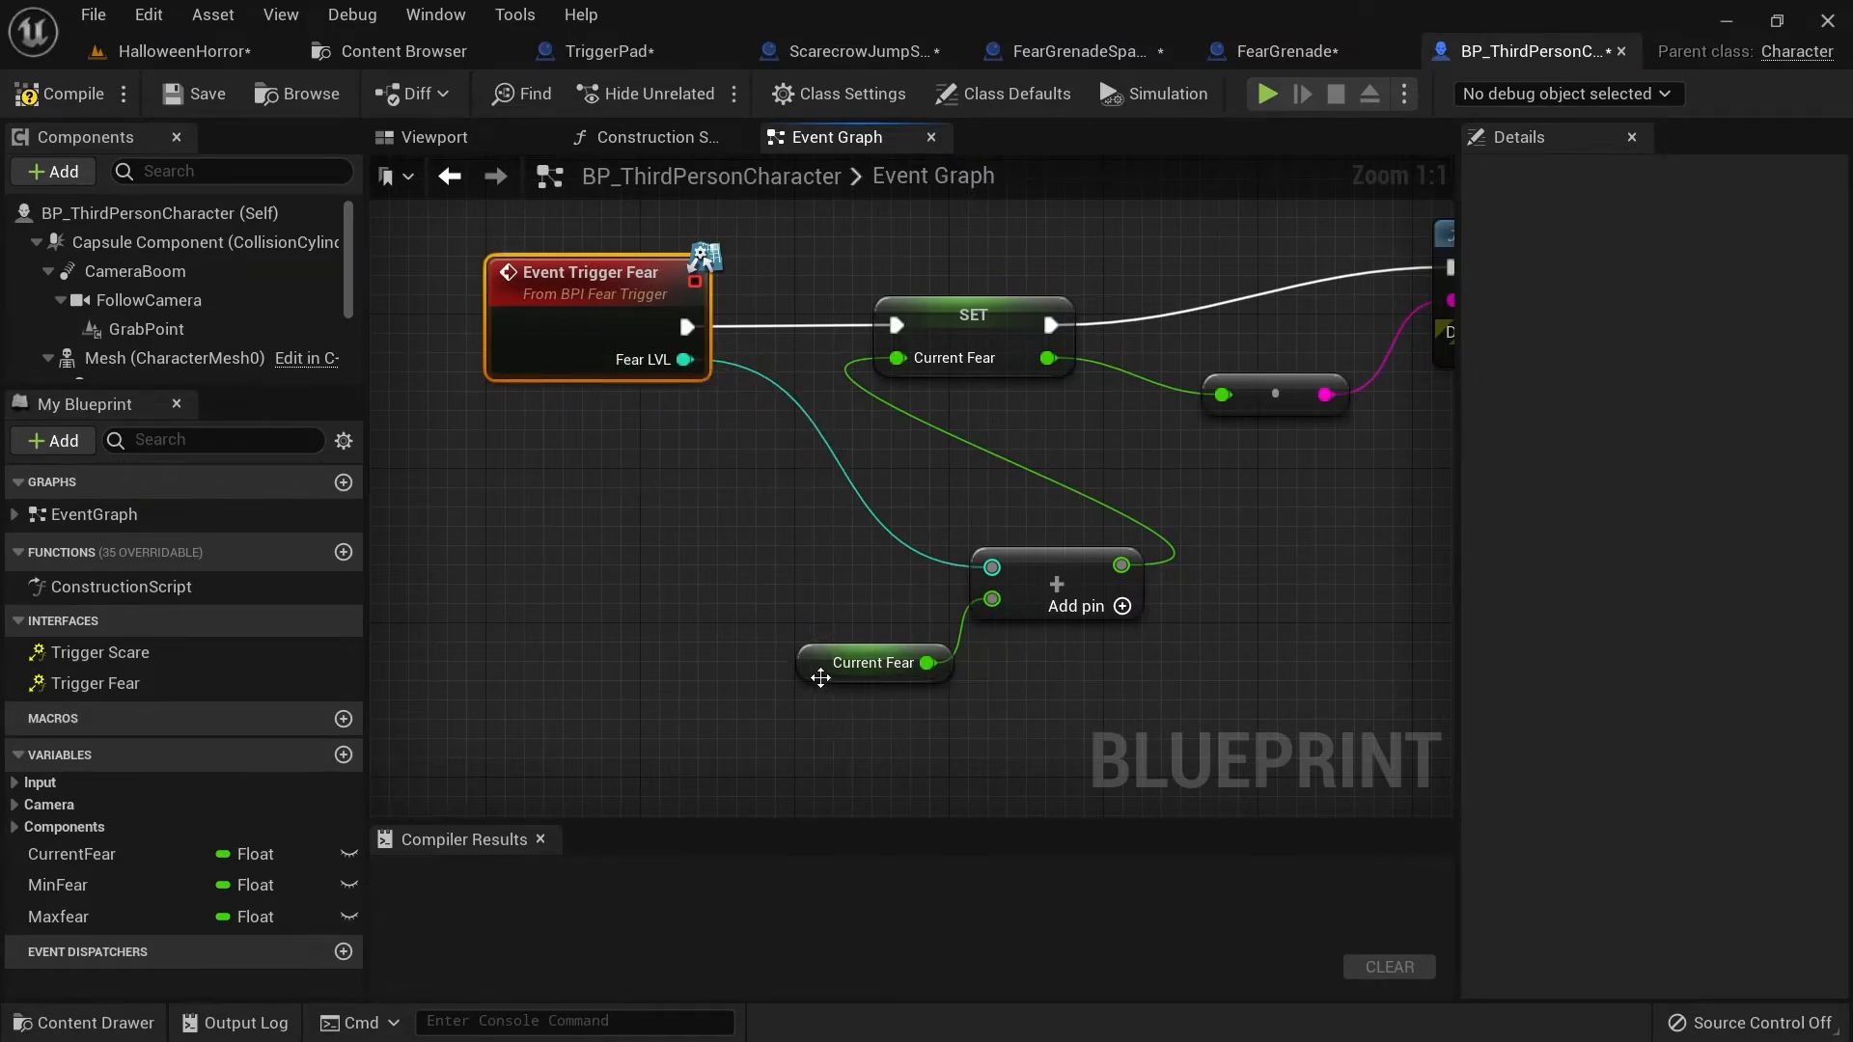
Inspect the CurrentFear variable's default value, collapsing its advanced properties.
{"action": "scroll", "coordinate": [855, 565], "scroll_direction": "down", "scroll_amount": 6}
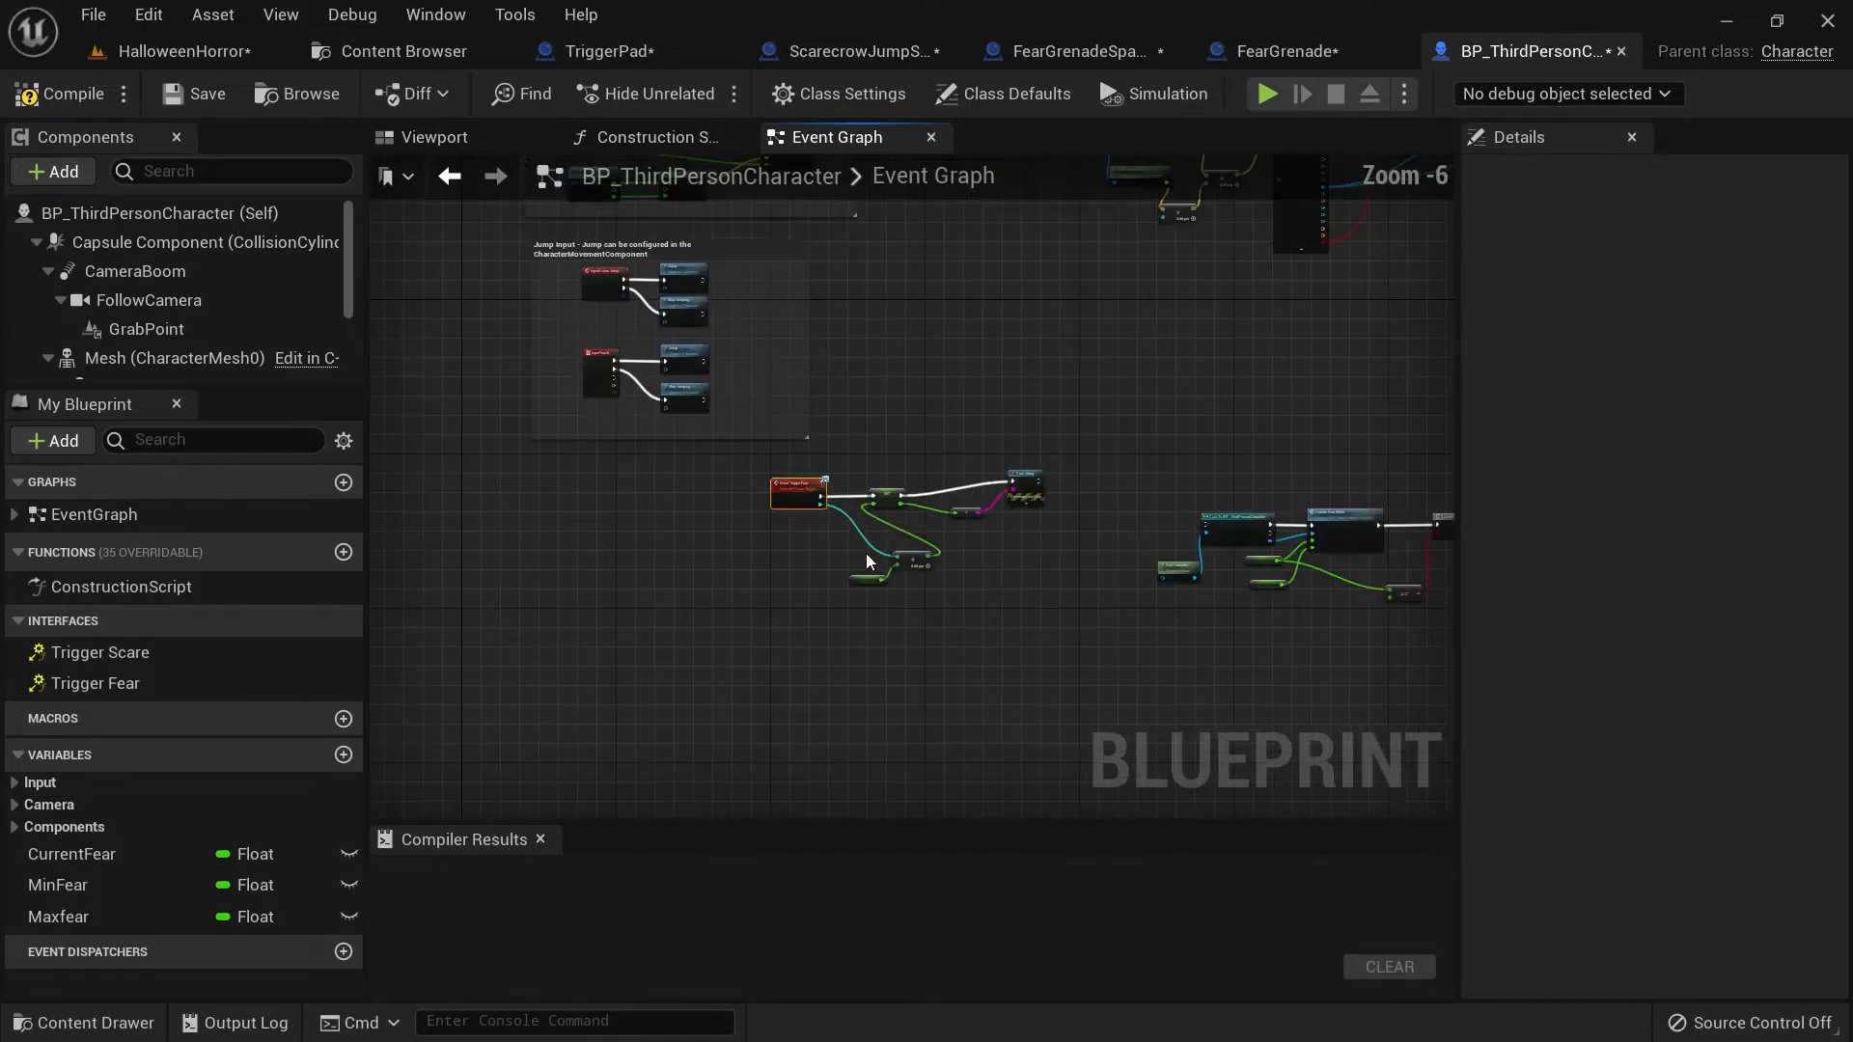
{"action": "right_click", "coordinate": [820, 540]}
{"action": "left_click", "coordinate": [32, 865]}
{"action": "left_click", "coordinate": [68, 854]}
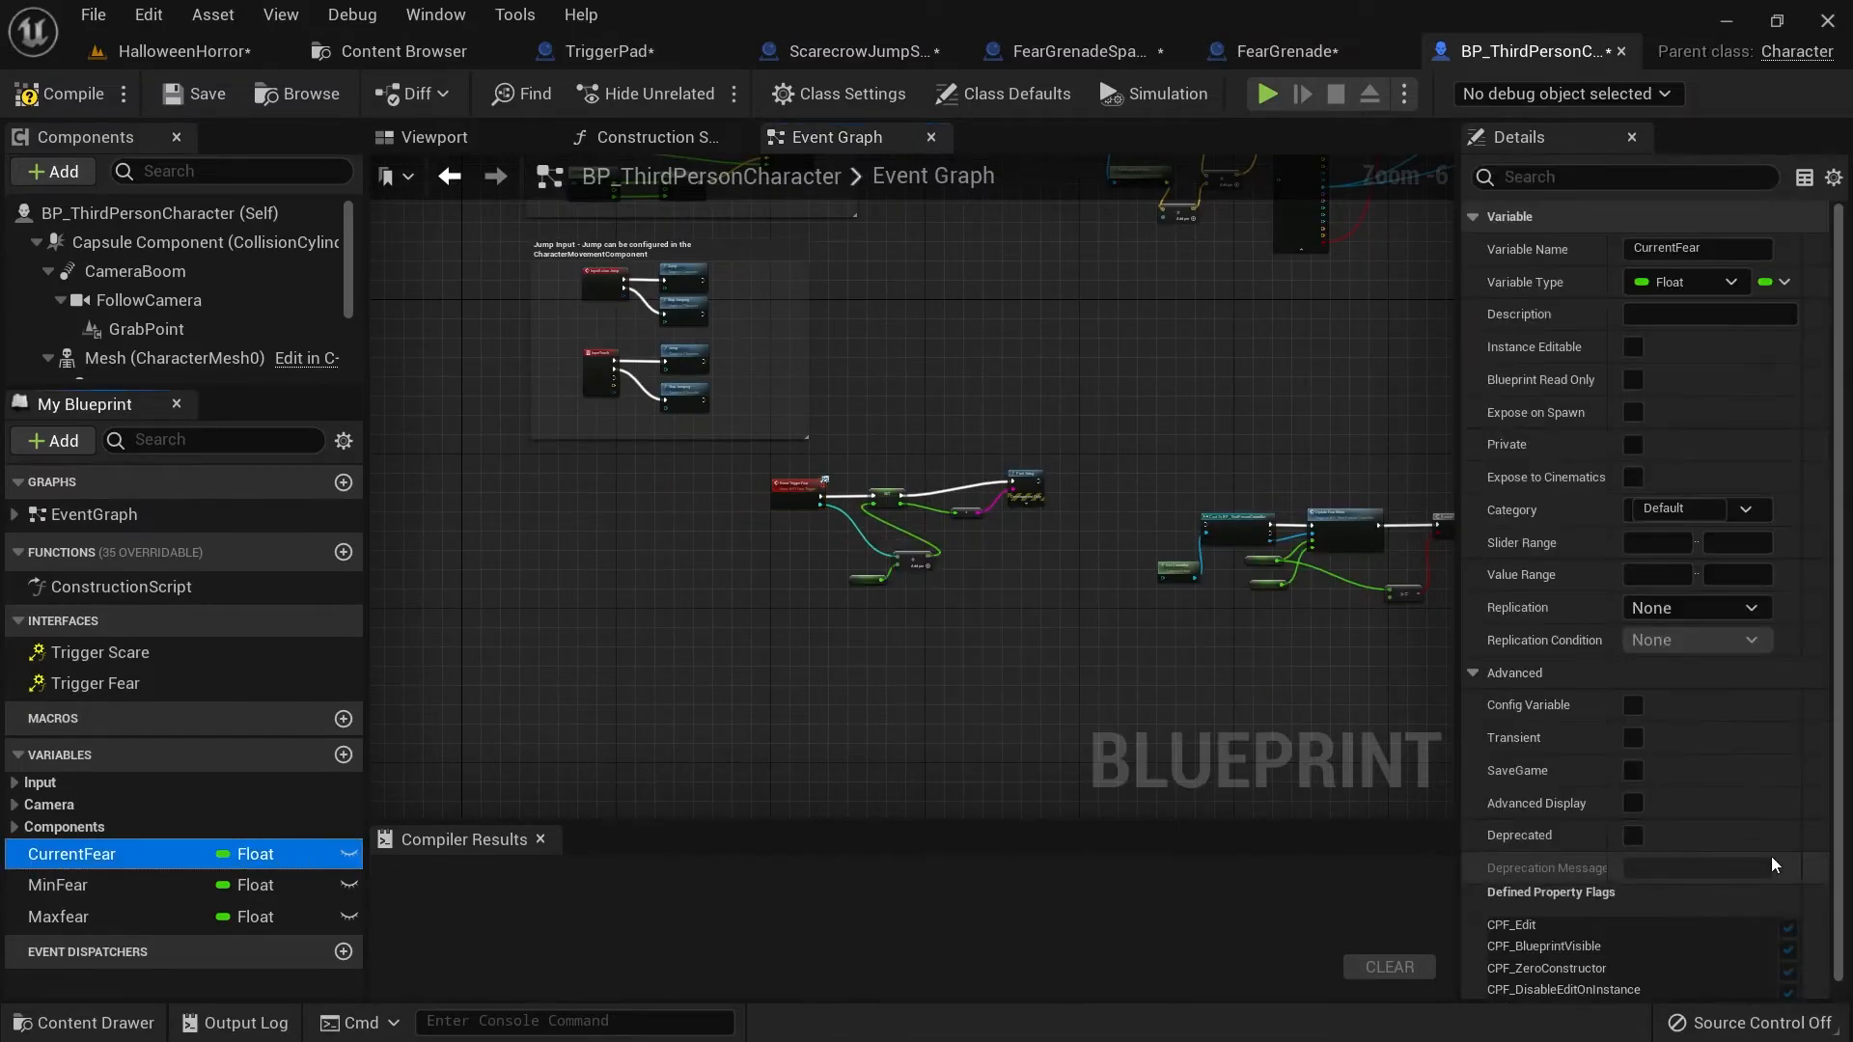
{"action": "scroll", "coordinate": [1616, 900], "scroll_direction": "down", "scroll_amount": 3}
{"action": "scroll", "coordinate": [1617, 888], "scroll_direction": "up", "scroll_amount": 3}
{"action": "scroll", "coordinate": [1617, 888], "scroll_direction": "down", "scroll_amount": 3}
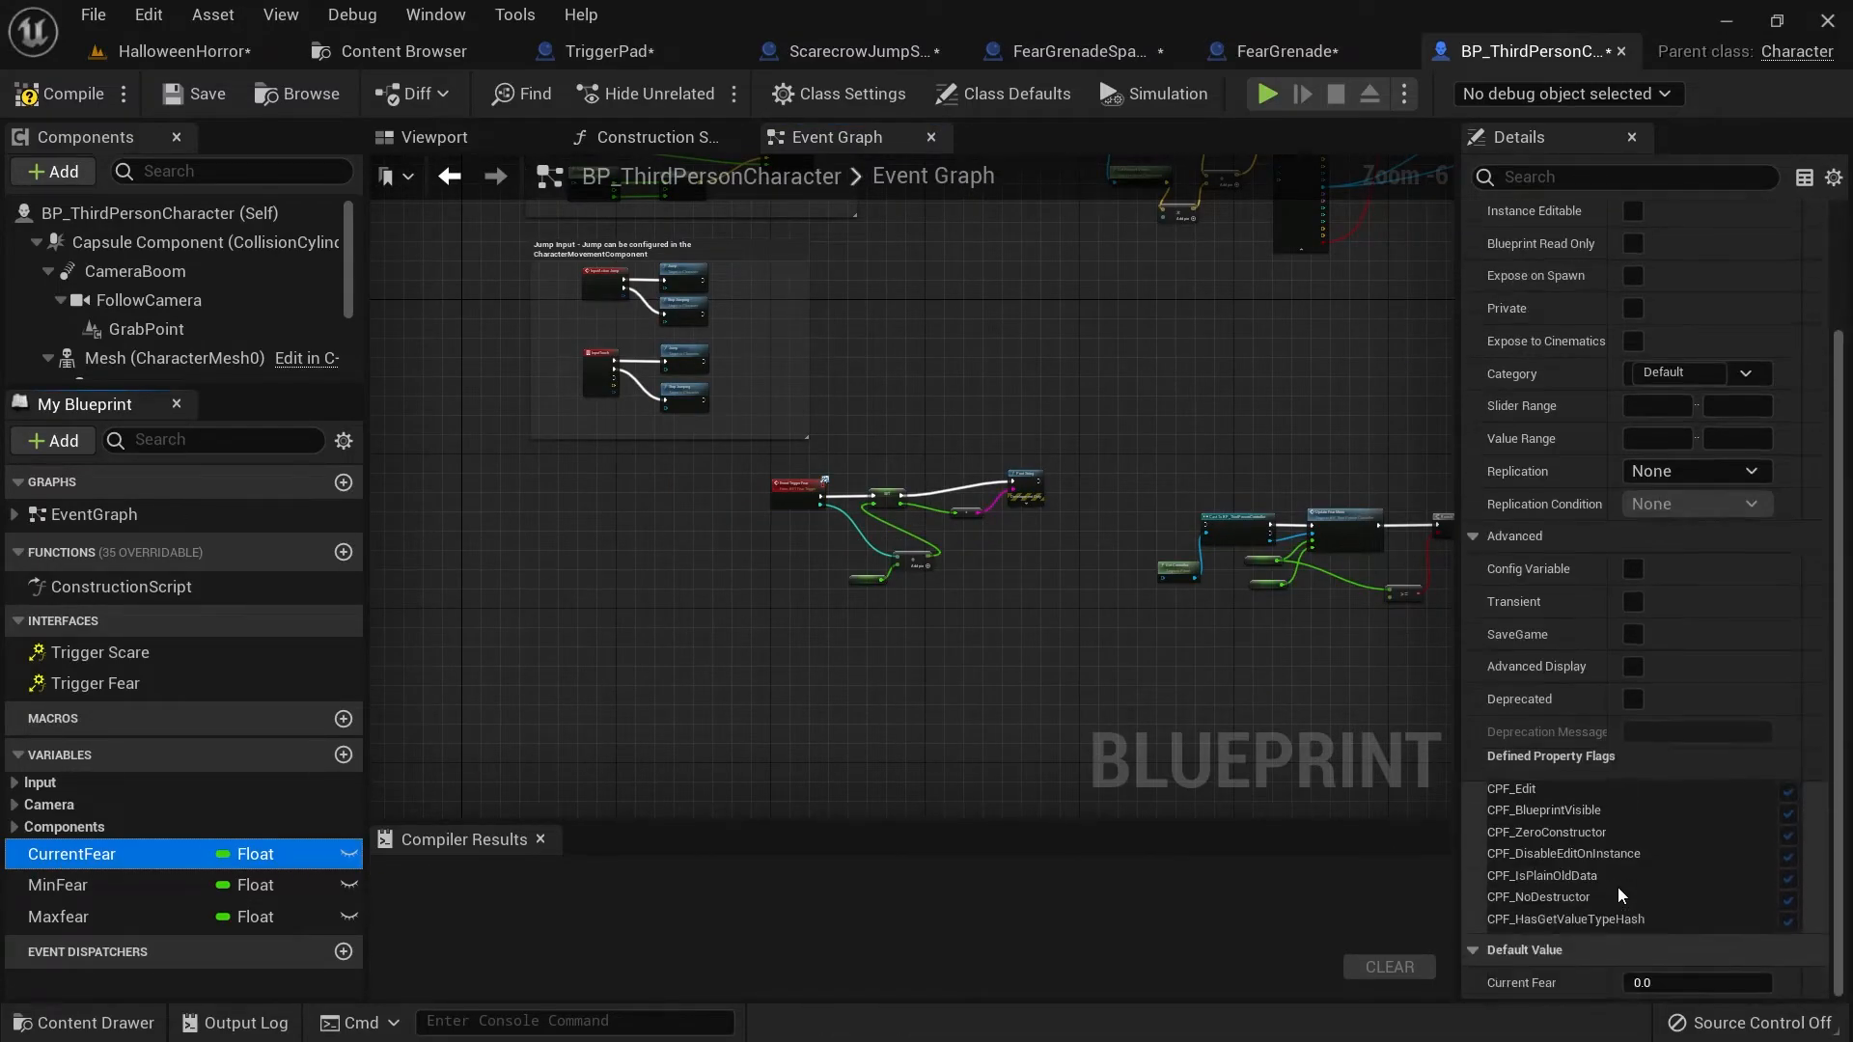
{"action": "scroll", "coordinate": [1594, 797], "scroll_direction": "up", "scroll_amount": 3}
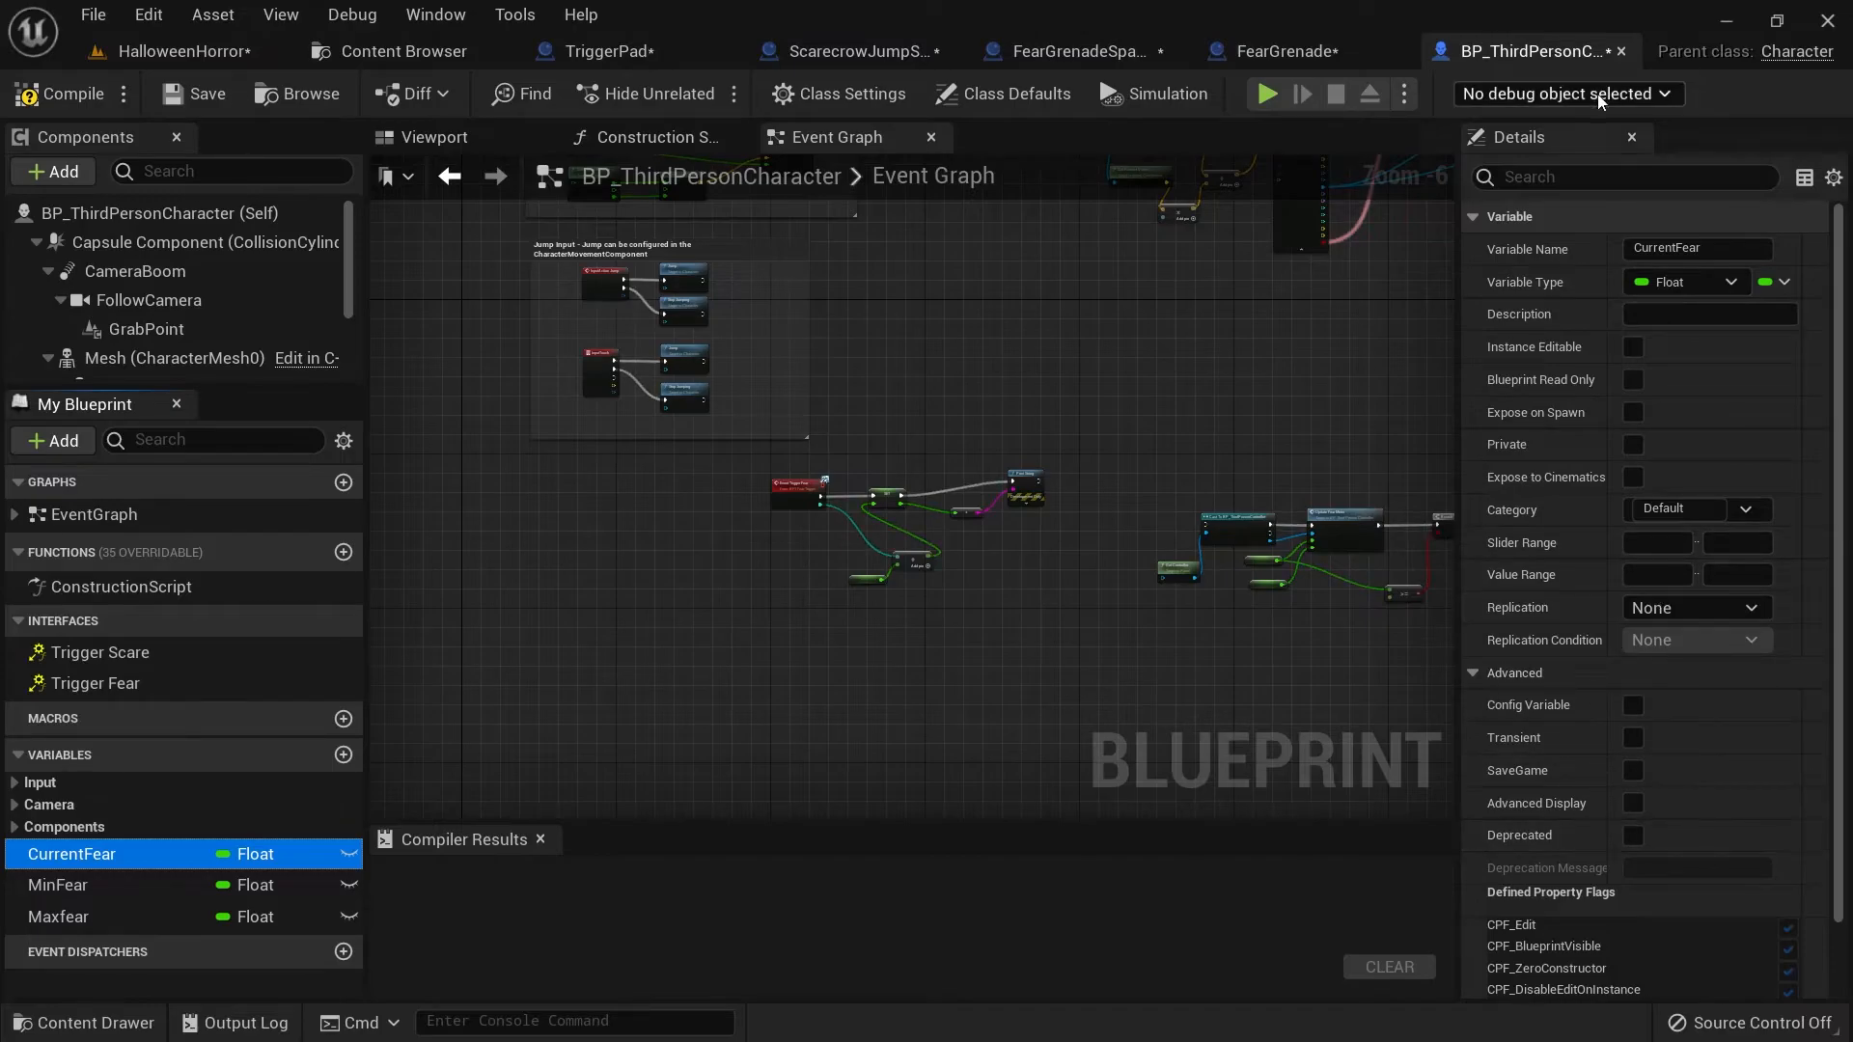
{"action": "scroll", "coordinate": [1689, 390], "scroll_direction": "down", "scroll_amount": 2}
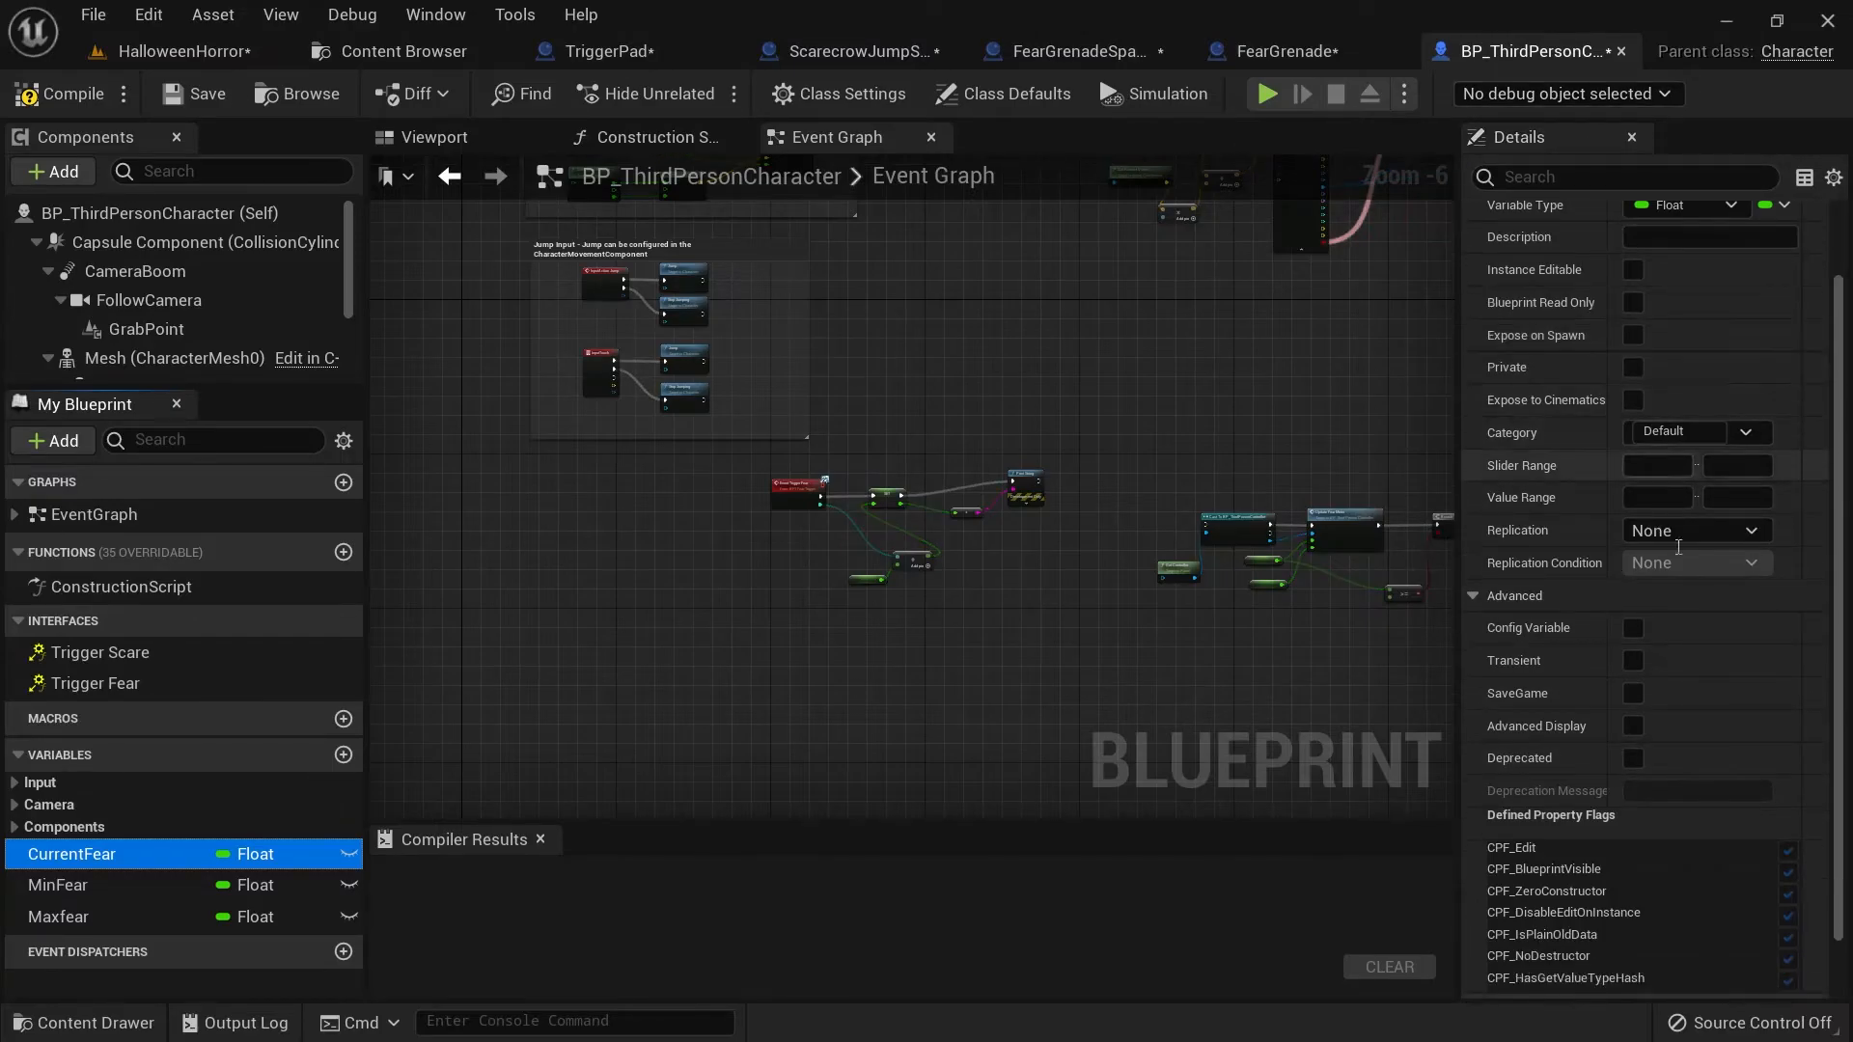
{"action": "scroll", "coordinate": [1631, 501], "scroll_direction": "down", "scroll_amount": 1}
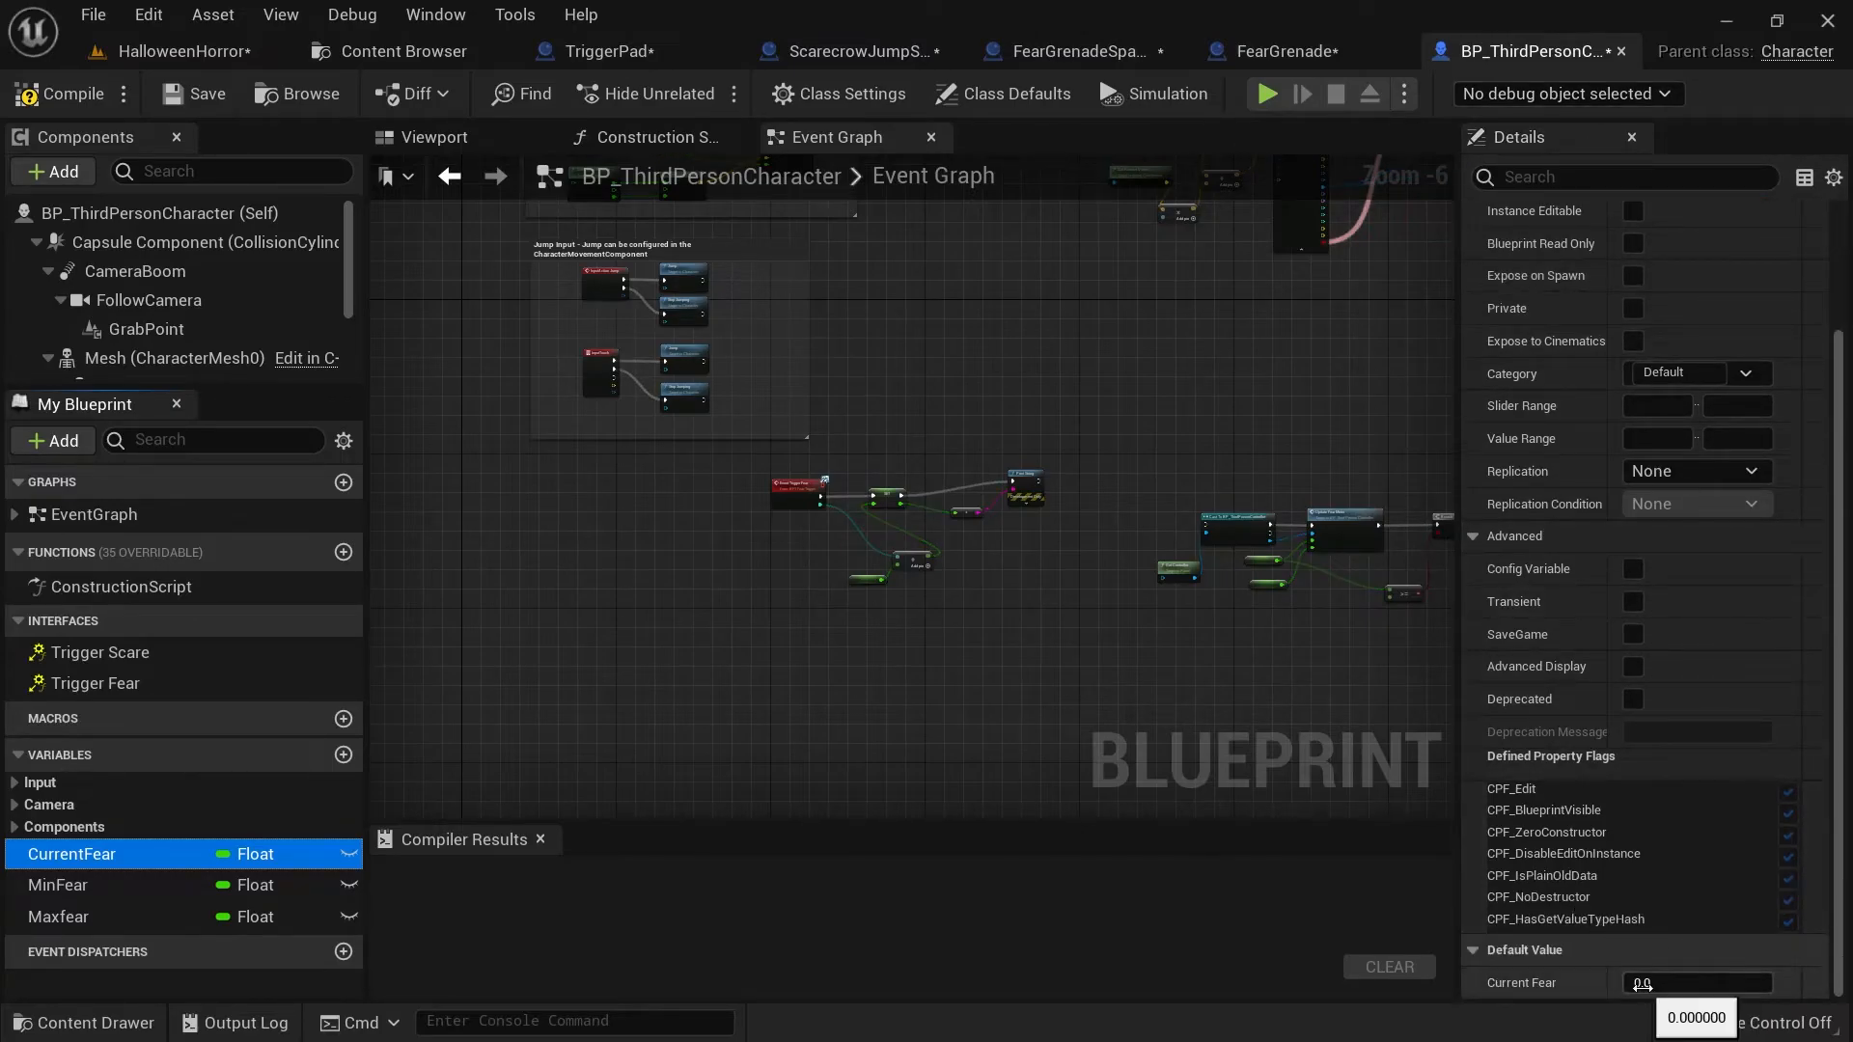
{"action": "left_click", "coordinate": [1471, 536]}
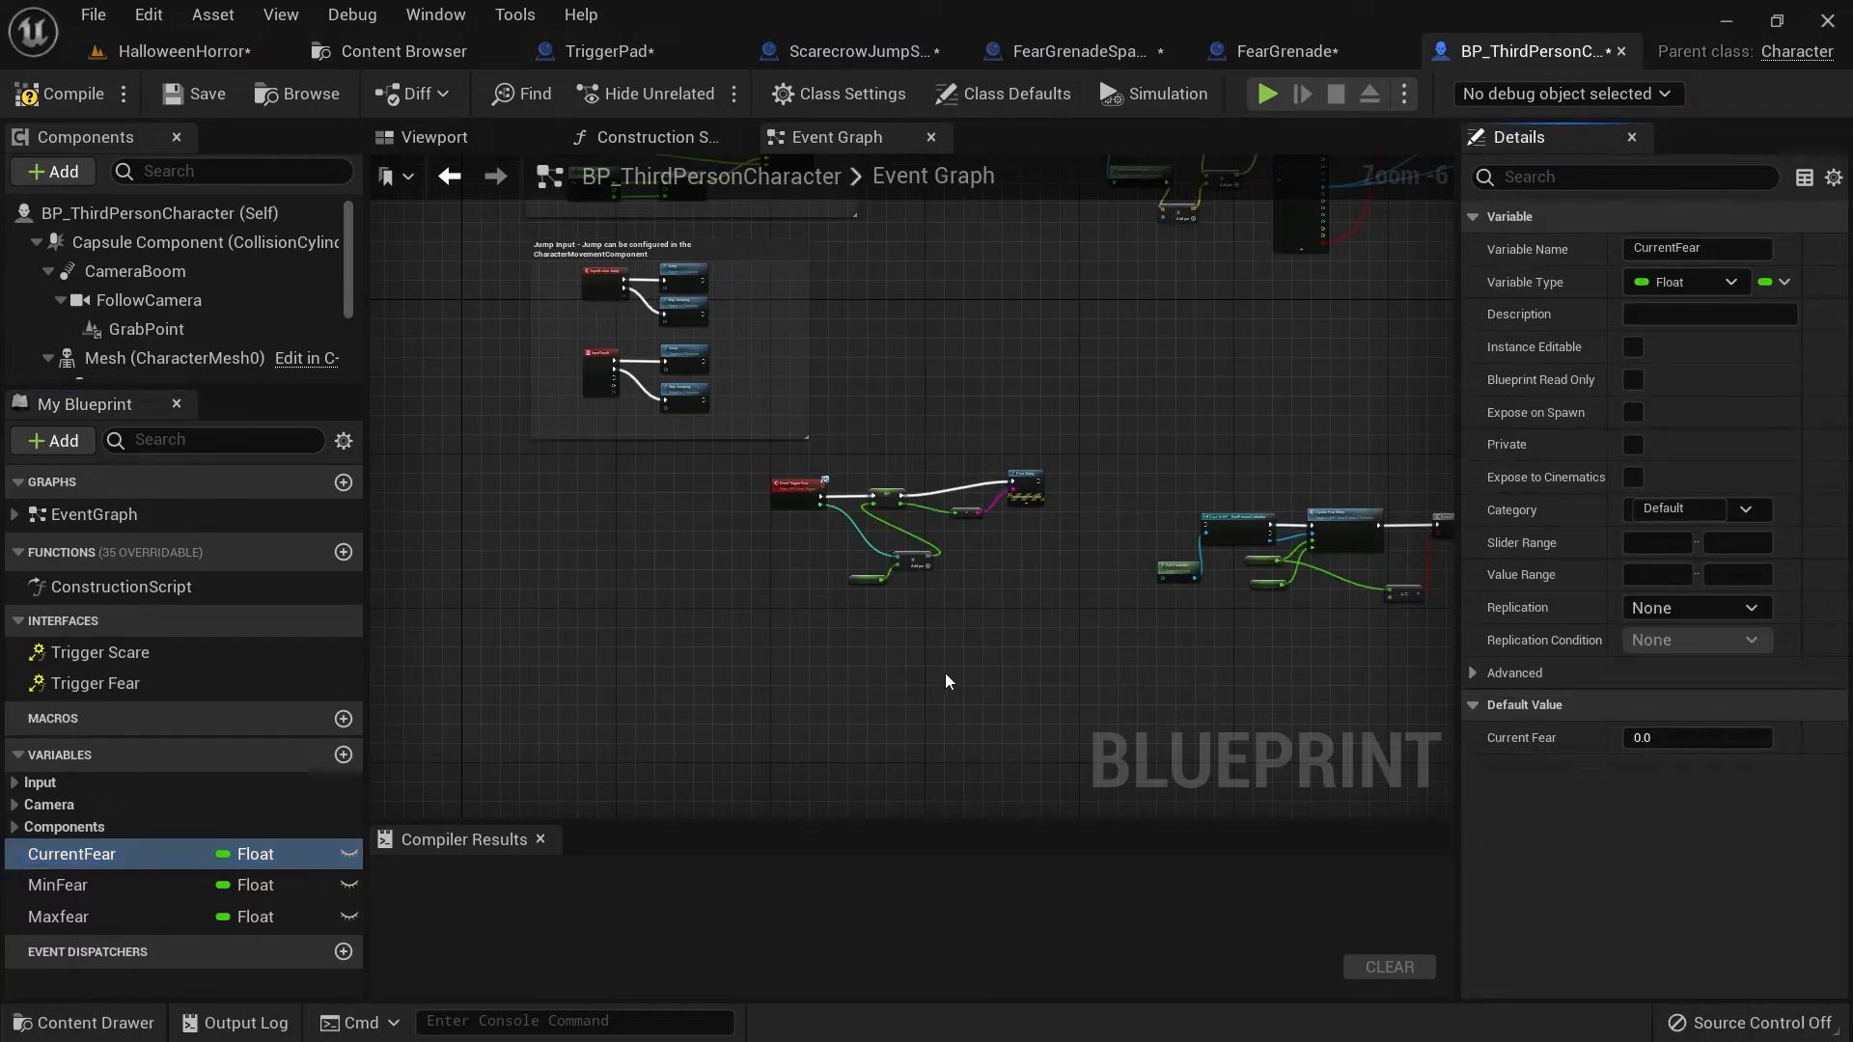
Place an extra Set CurrentFear node above the addition node and delete it again.
{"action": "right_click_drag", "start_coordinate": [946, 673], "coordinate": [876, 740]}
{"action": "scroll", "coordinate": [873, 648], "scroll_direction": "up", "scroll_amount": 5}
{"action": "right_click_drag", "start_coordinate": [873, 648], "coordinate": [975, 741]}
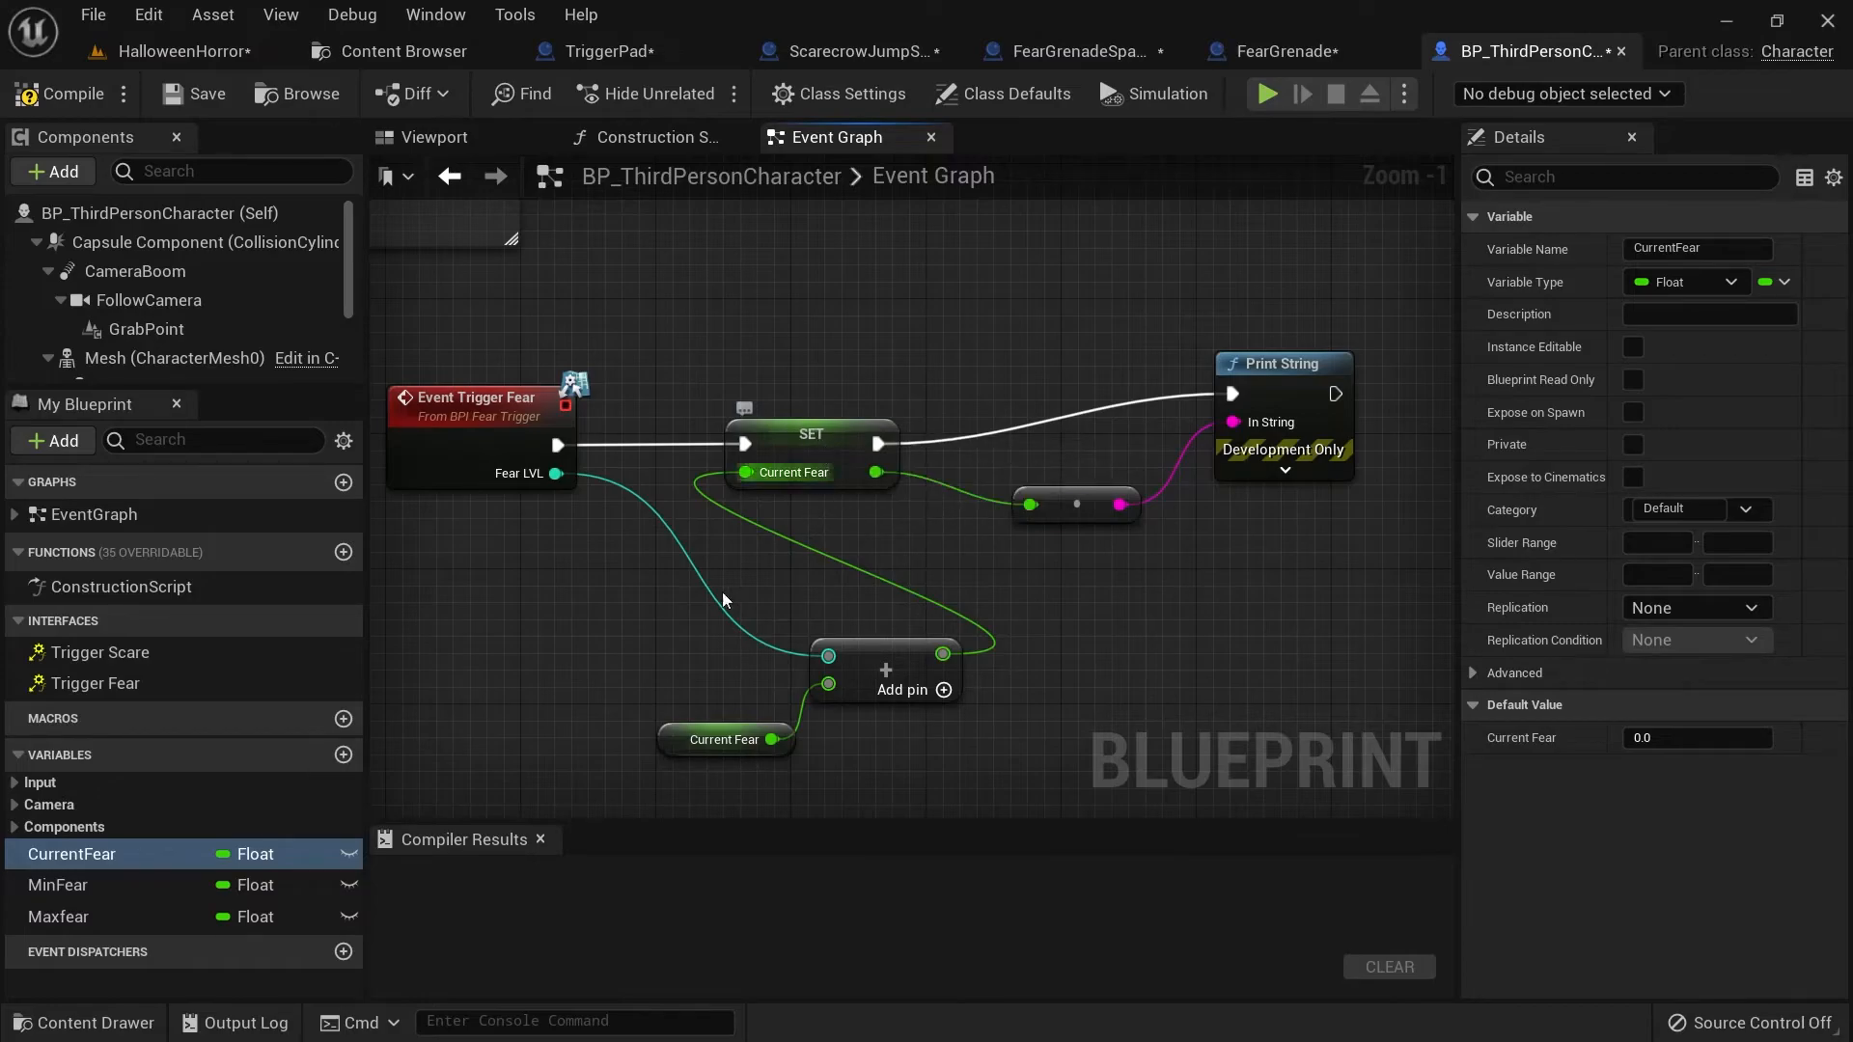
{"action": "left_click_drag", "start_coordinate": [76, 854], "coordinate": [1110, 571]}
{"action": "left_click", "coordinate": [1179, 754]}
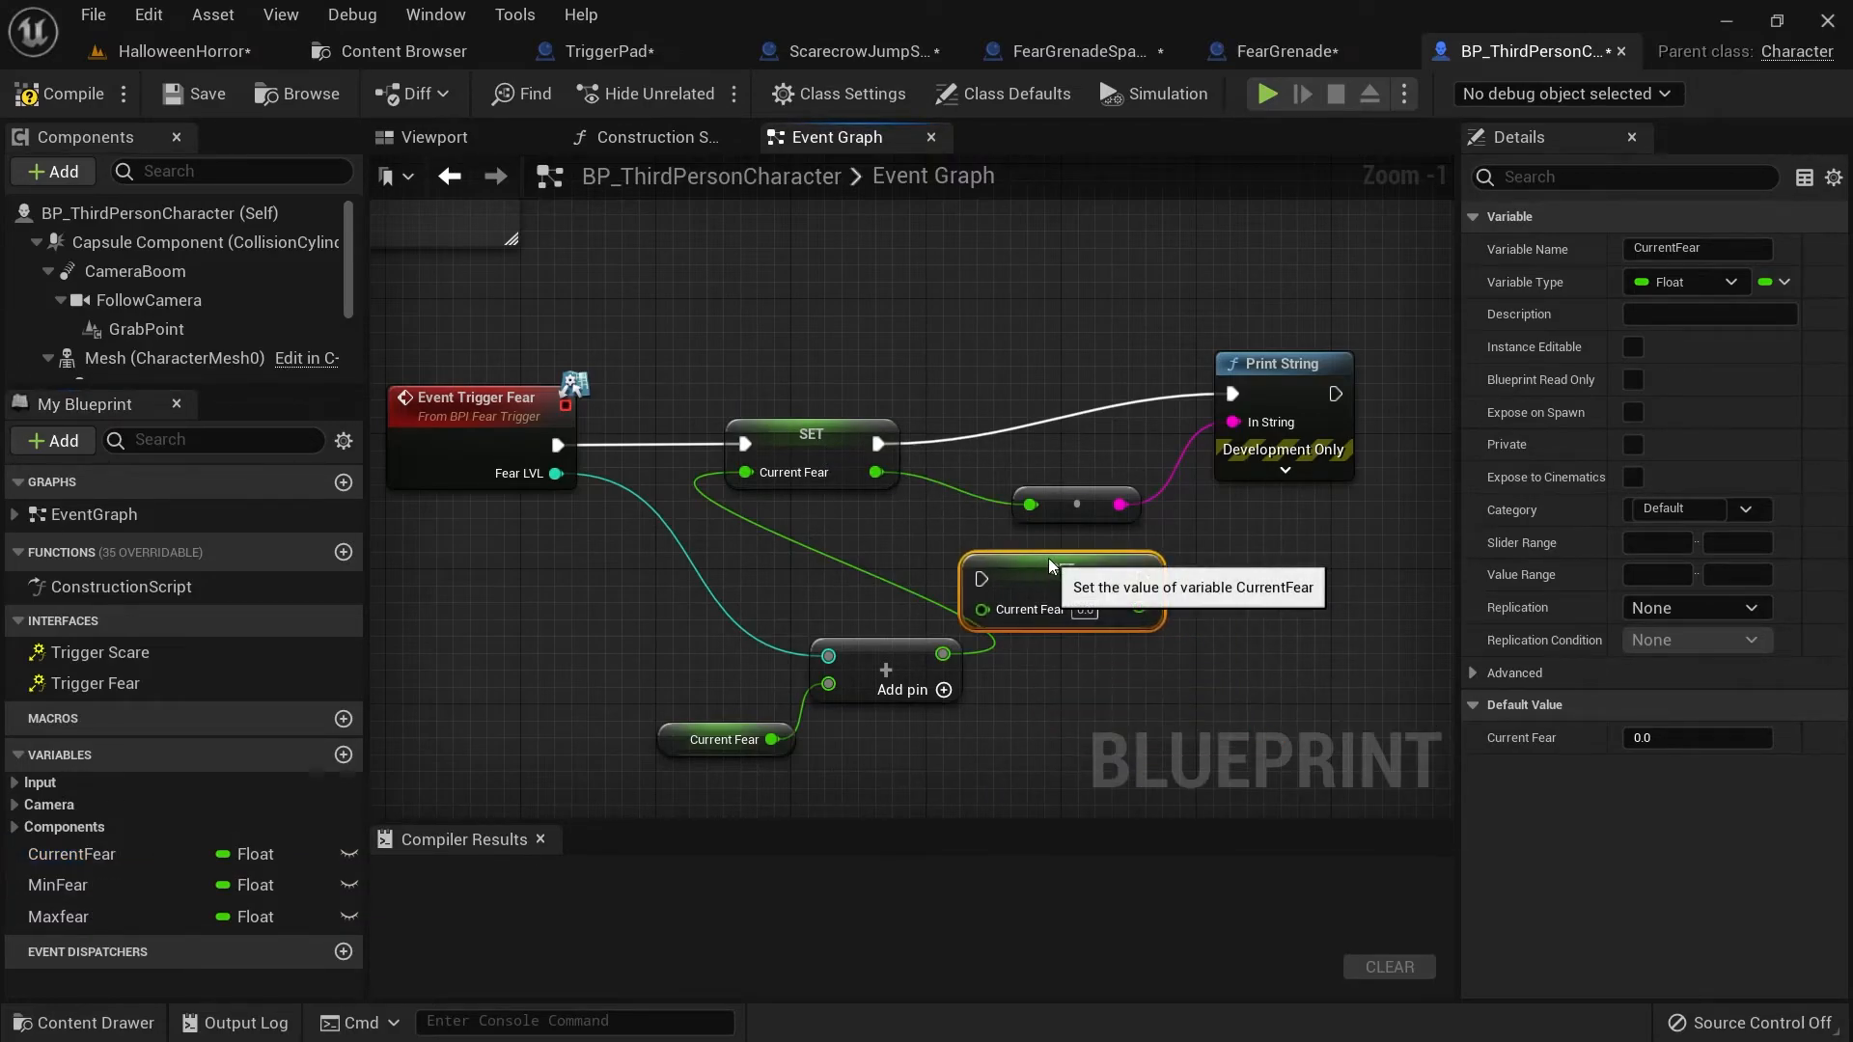
{"action": "key", "text": "Delete"}
Examine the Event BeginPlay chain where CurrentFear is set and printed.
{"action": "right_click_drag", "start_coordinate": [1115, 576], "coordinate": [935, 576]}
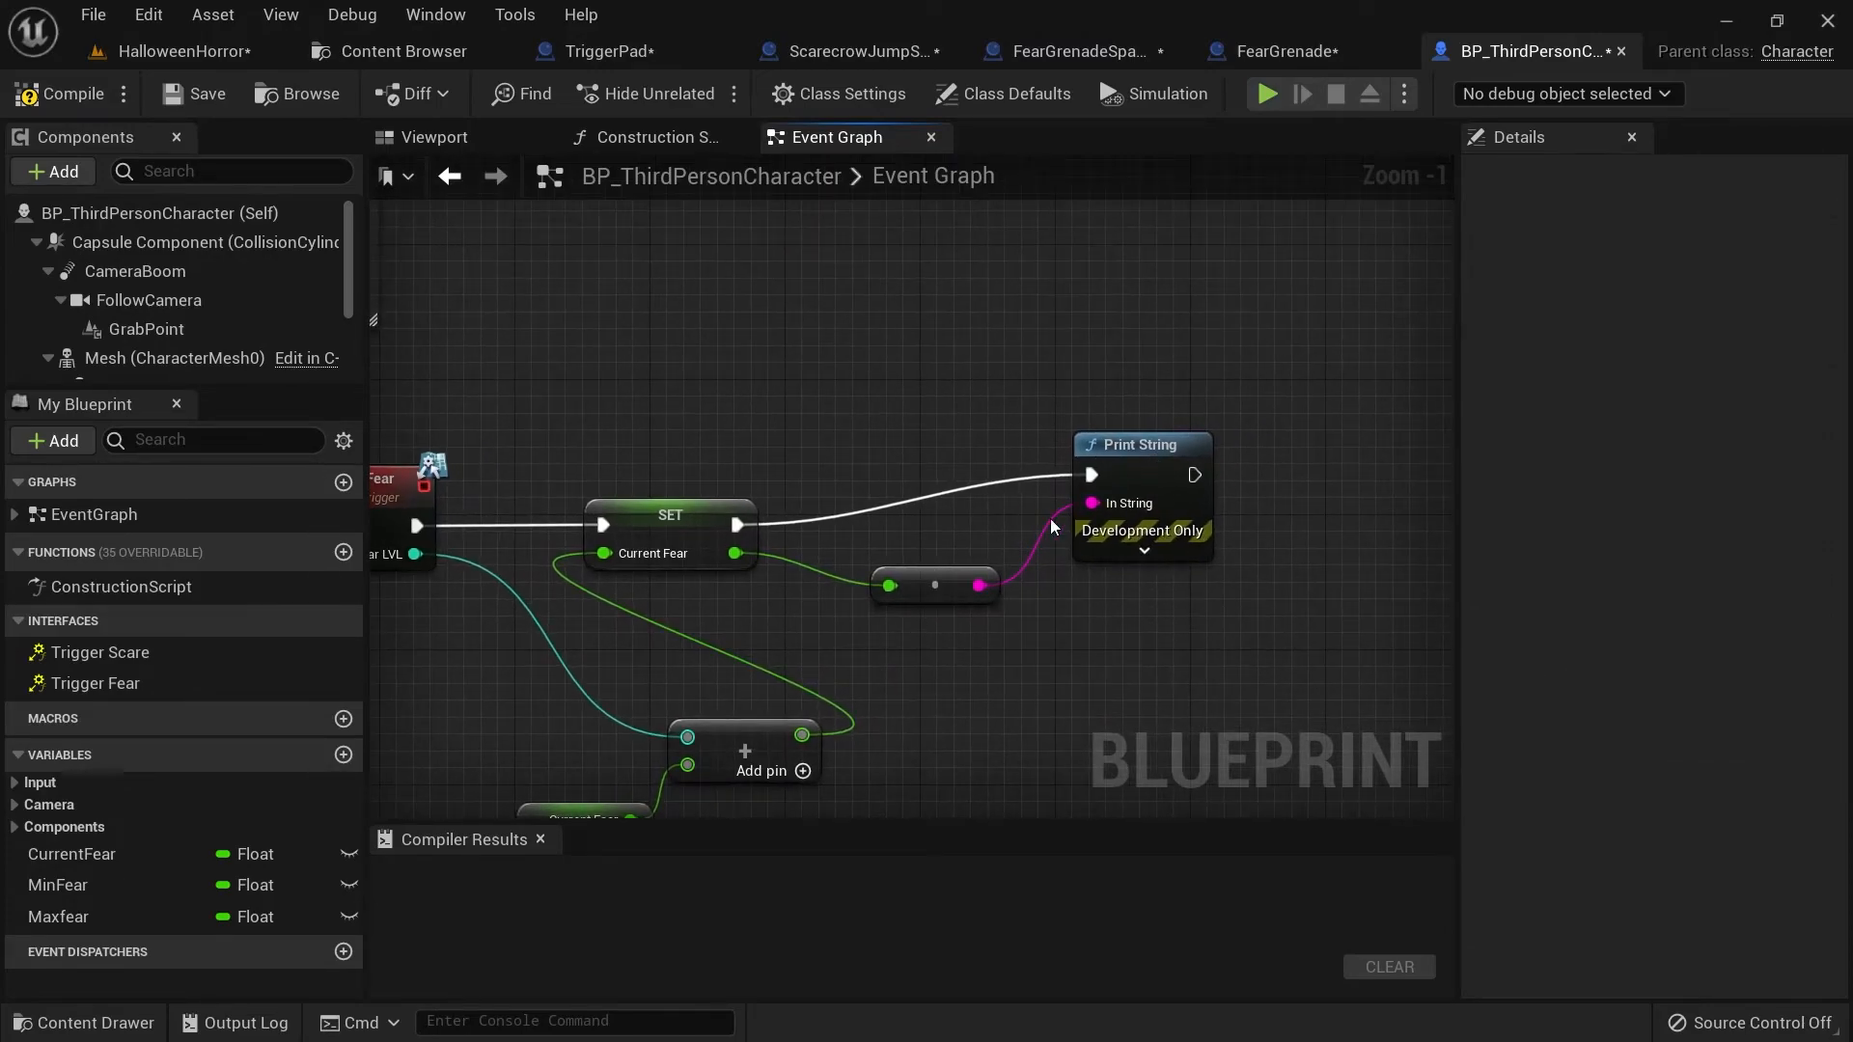
{"action": "right_click_drag", "start_coordinate": [602, 345], "coordinate": [1004, 702]}
{"action": "scroll", "coordinate": [917, 498], "scroll_direction": "down", "scroll_amount": 6}
{"action": "right_click_drag", "start_coordinate": [811, 203], "coordinate": [869, 517]}
{"action": "scroll", "coordinate": [692, 332], "scroll_direction": "up", "scroll_amount": 7}
{"action": "right_click_drag", "start_coordinate": [674, 274], "coordinate": [414, 649]}
{"action": "right_click_drag", "start_coordinate": [505, 571], "coordinate": [414, 548]}
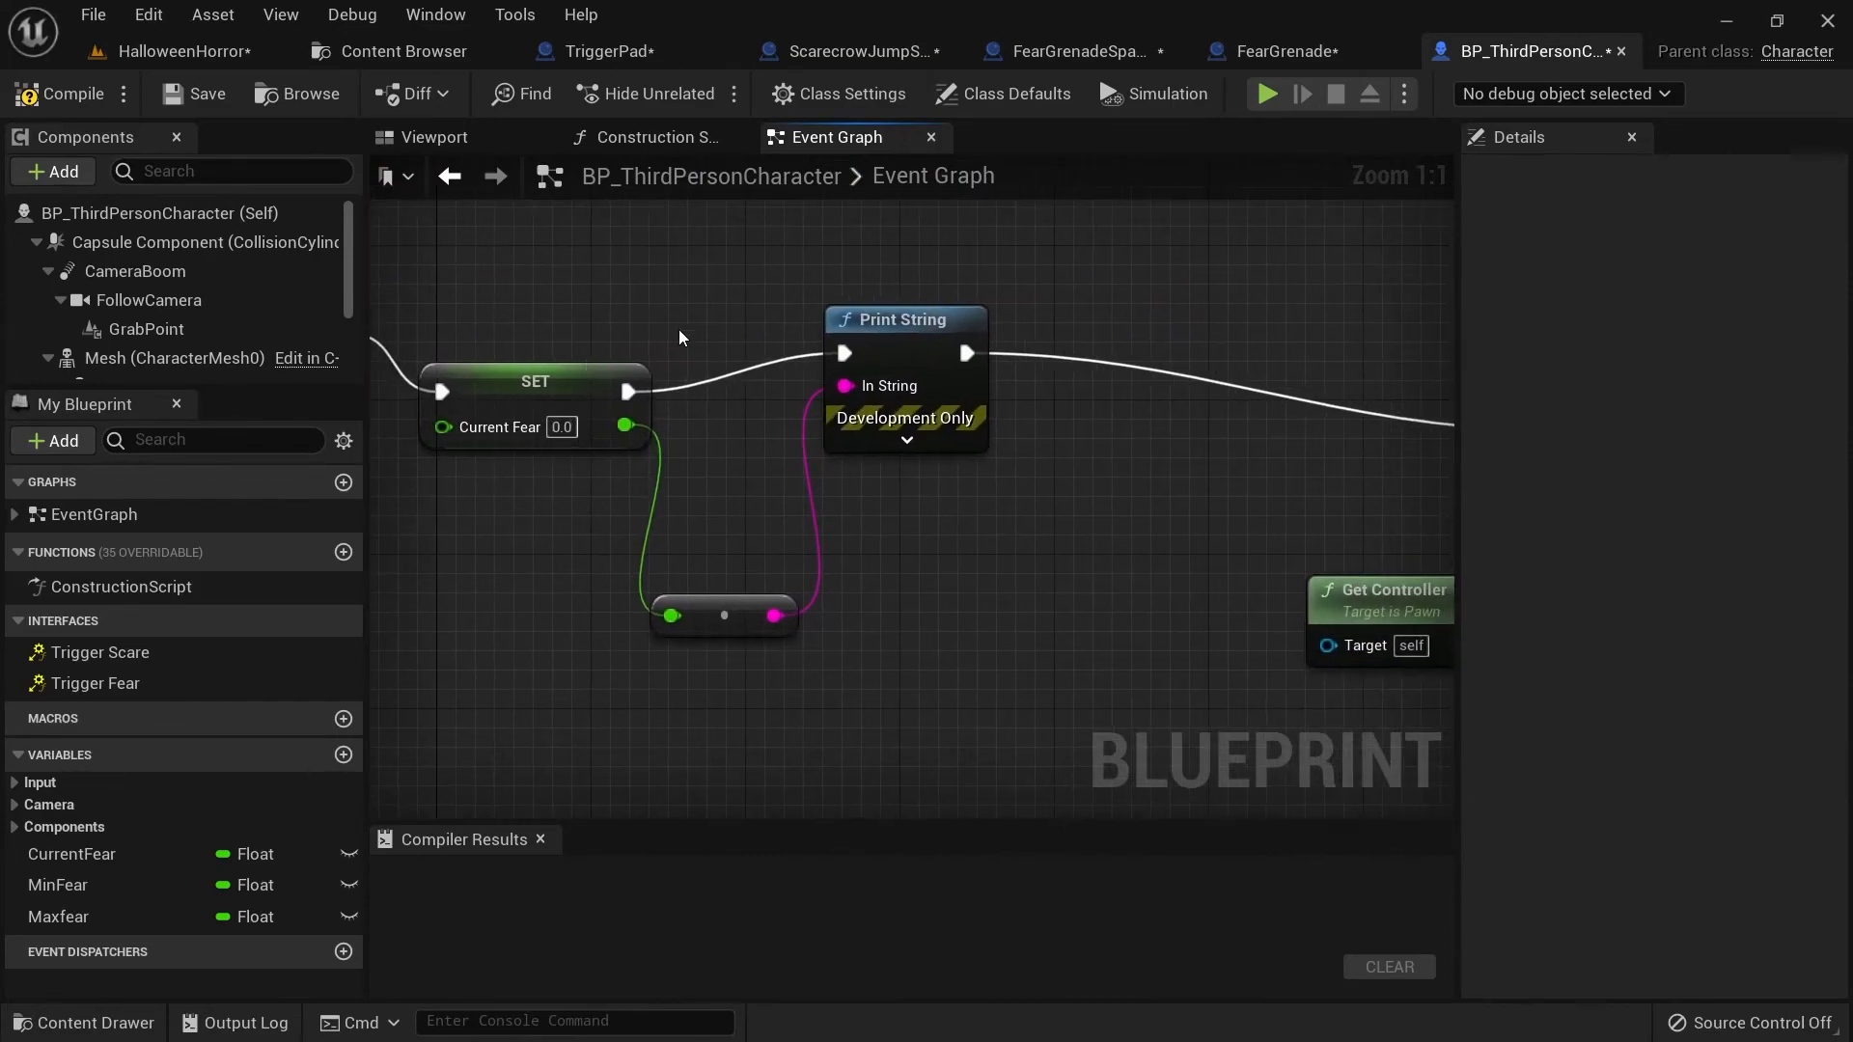
{"action": "right_click_drag", "start_coordinate": [577, 583], "coordinate": [432, 566]}
{"action": "right_click_drag", "start_coordinate": [919, 631], "coordinate": [1151, 650]}
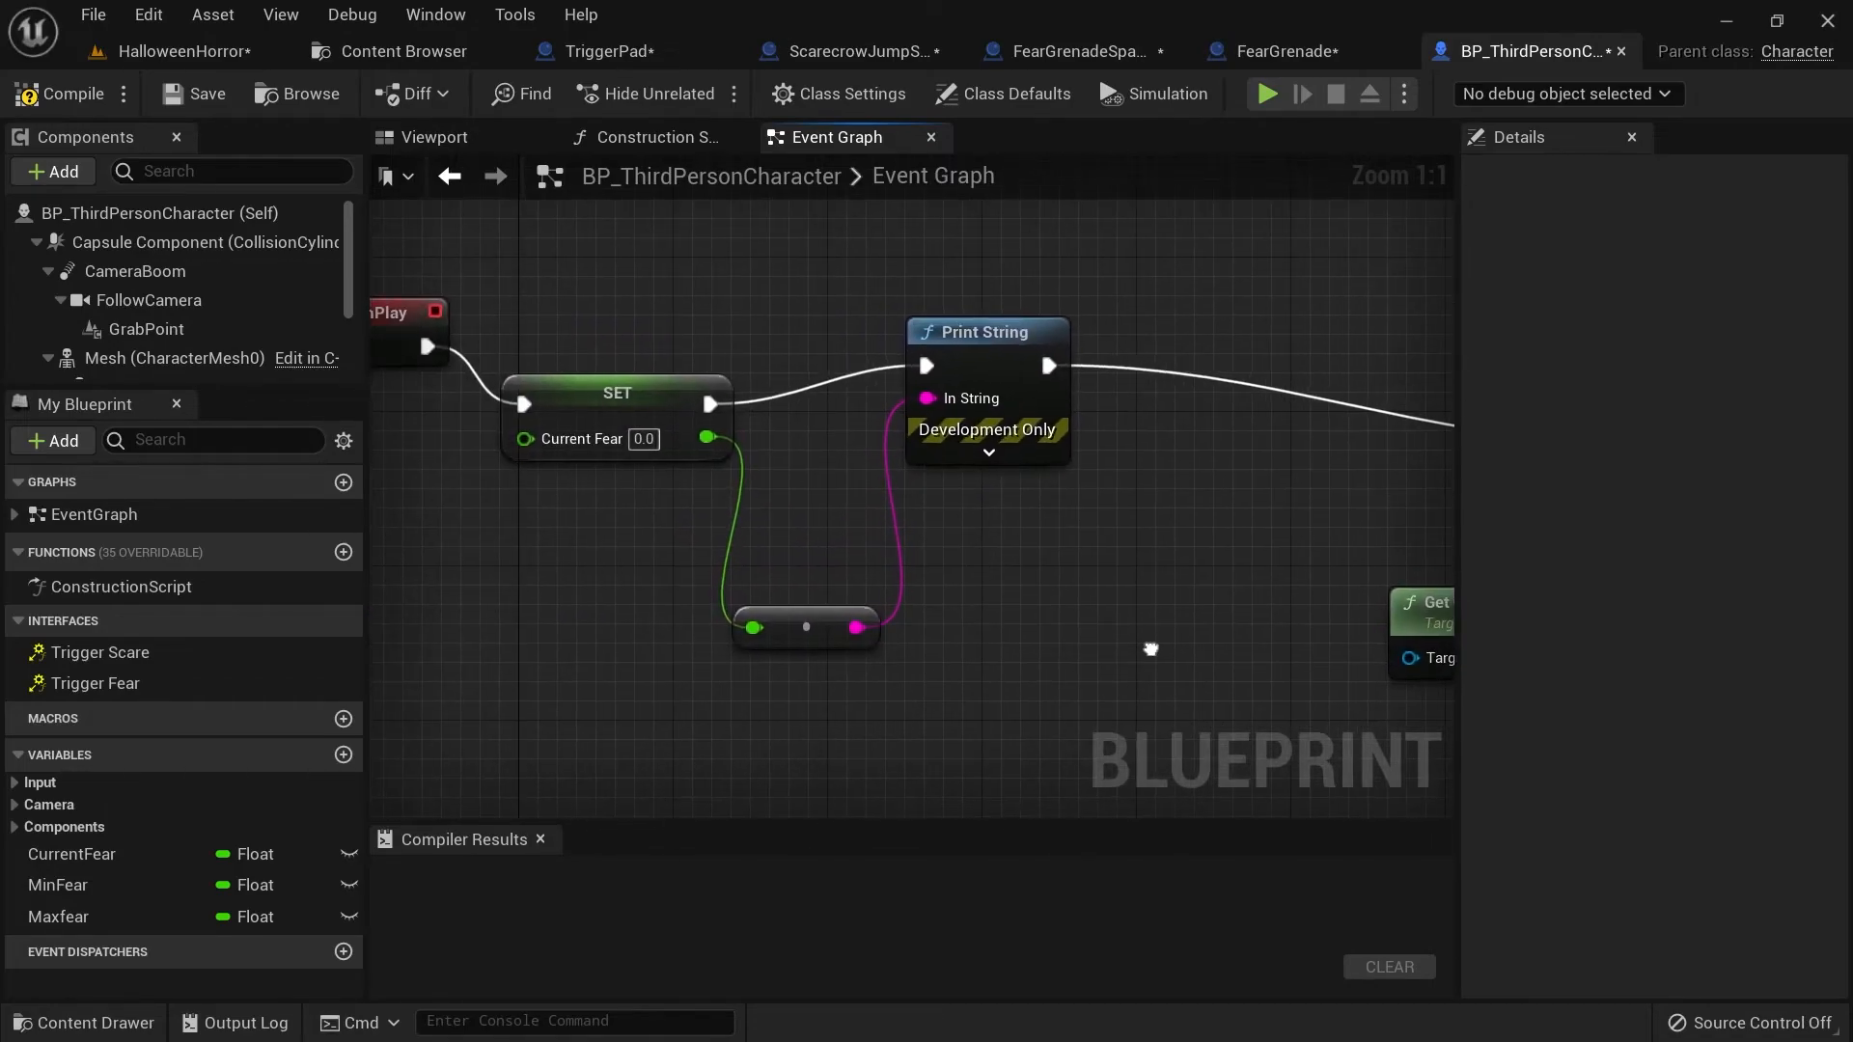
Look at the character's Construction Script graph and return to the BeginPlay nodes in the Event Graph.
{"action": "left_click", "coordinate": [643, 140]}
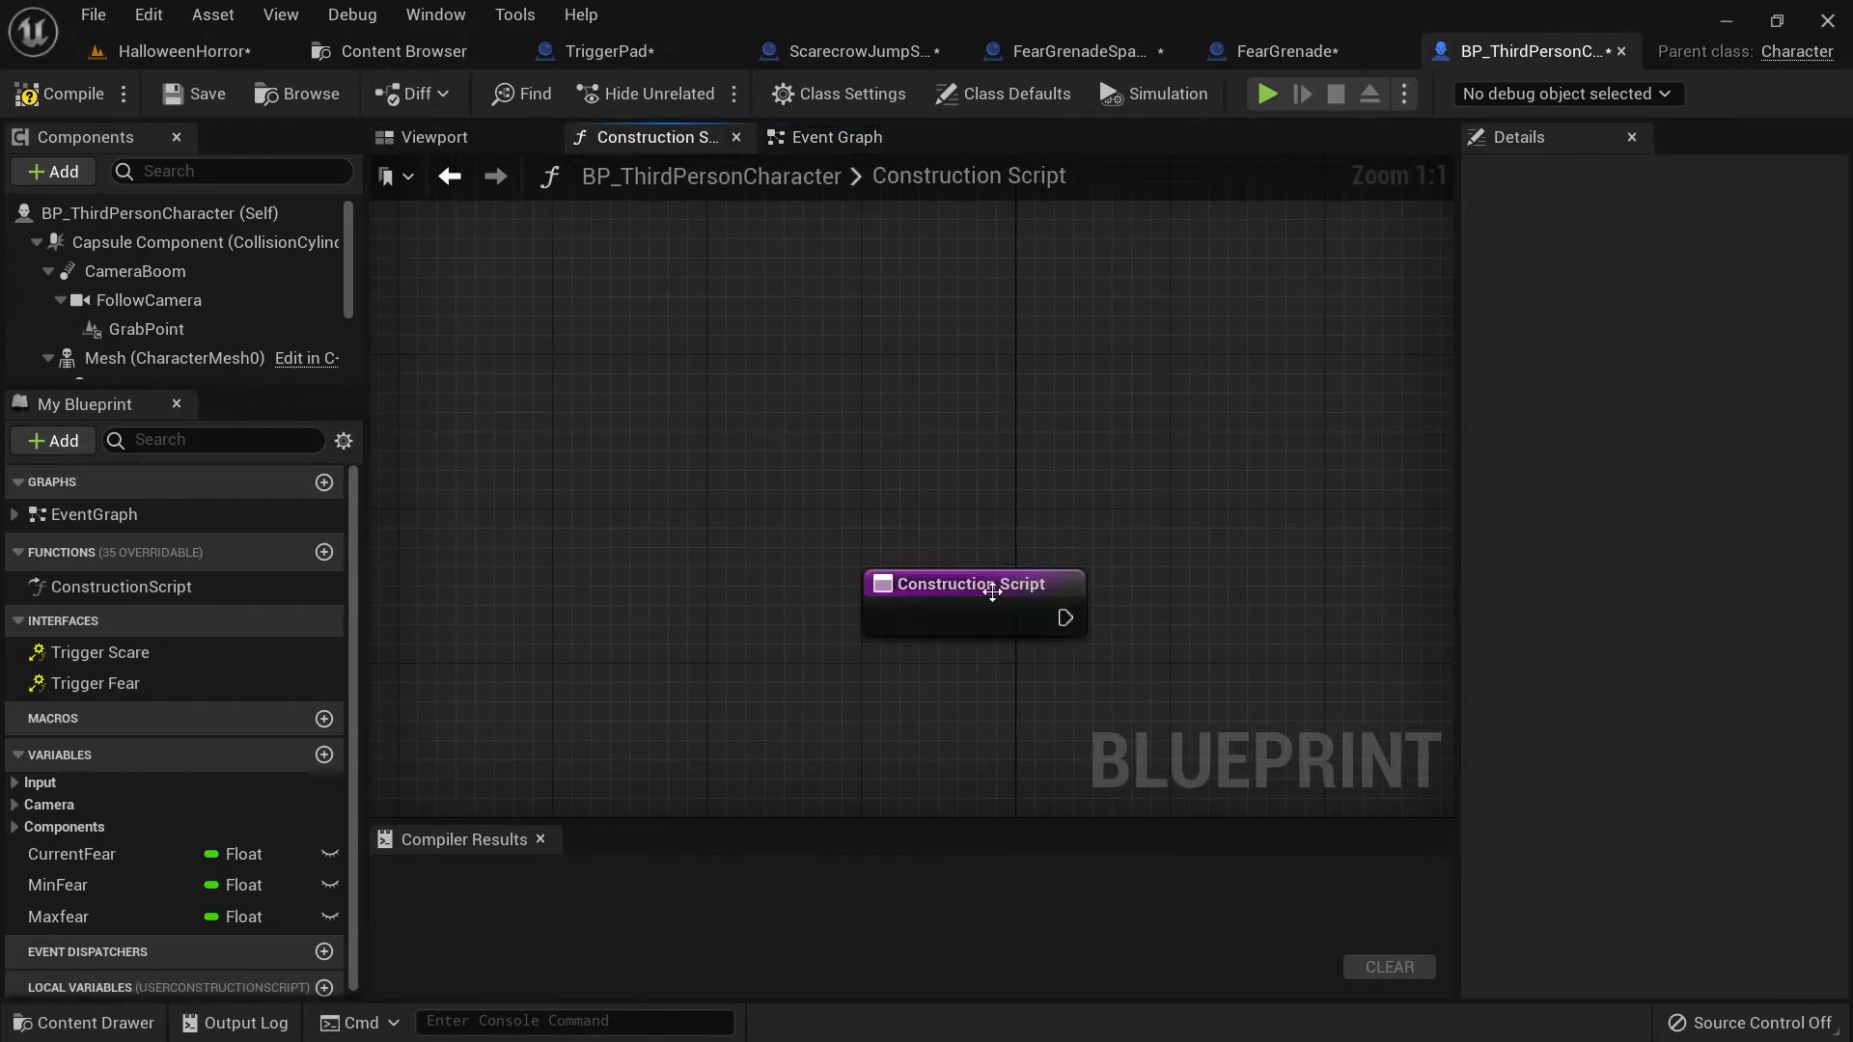
{"action": "left_click_drag", "start_coordinate": [1023, 611], "coordinate": [789, 514]}
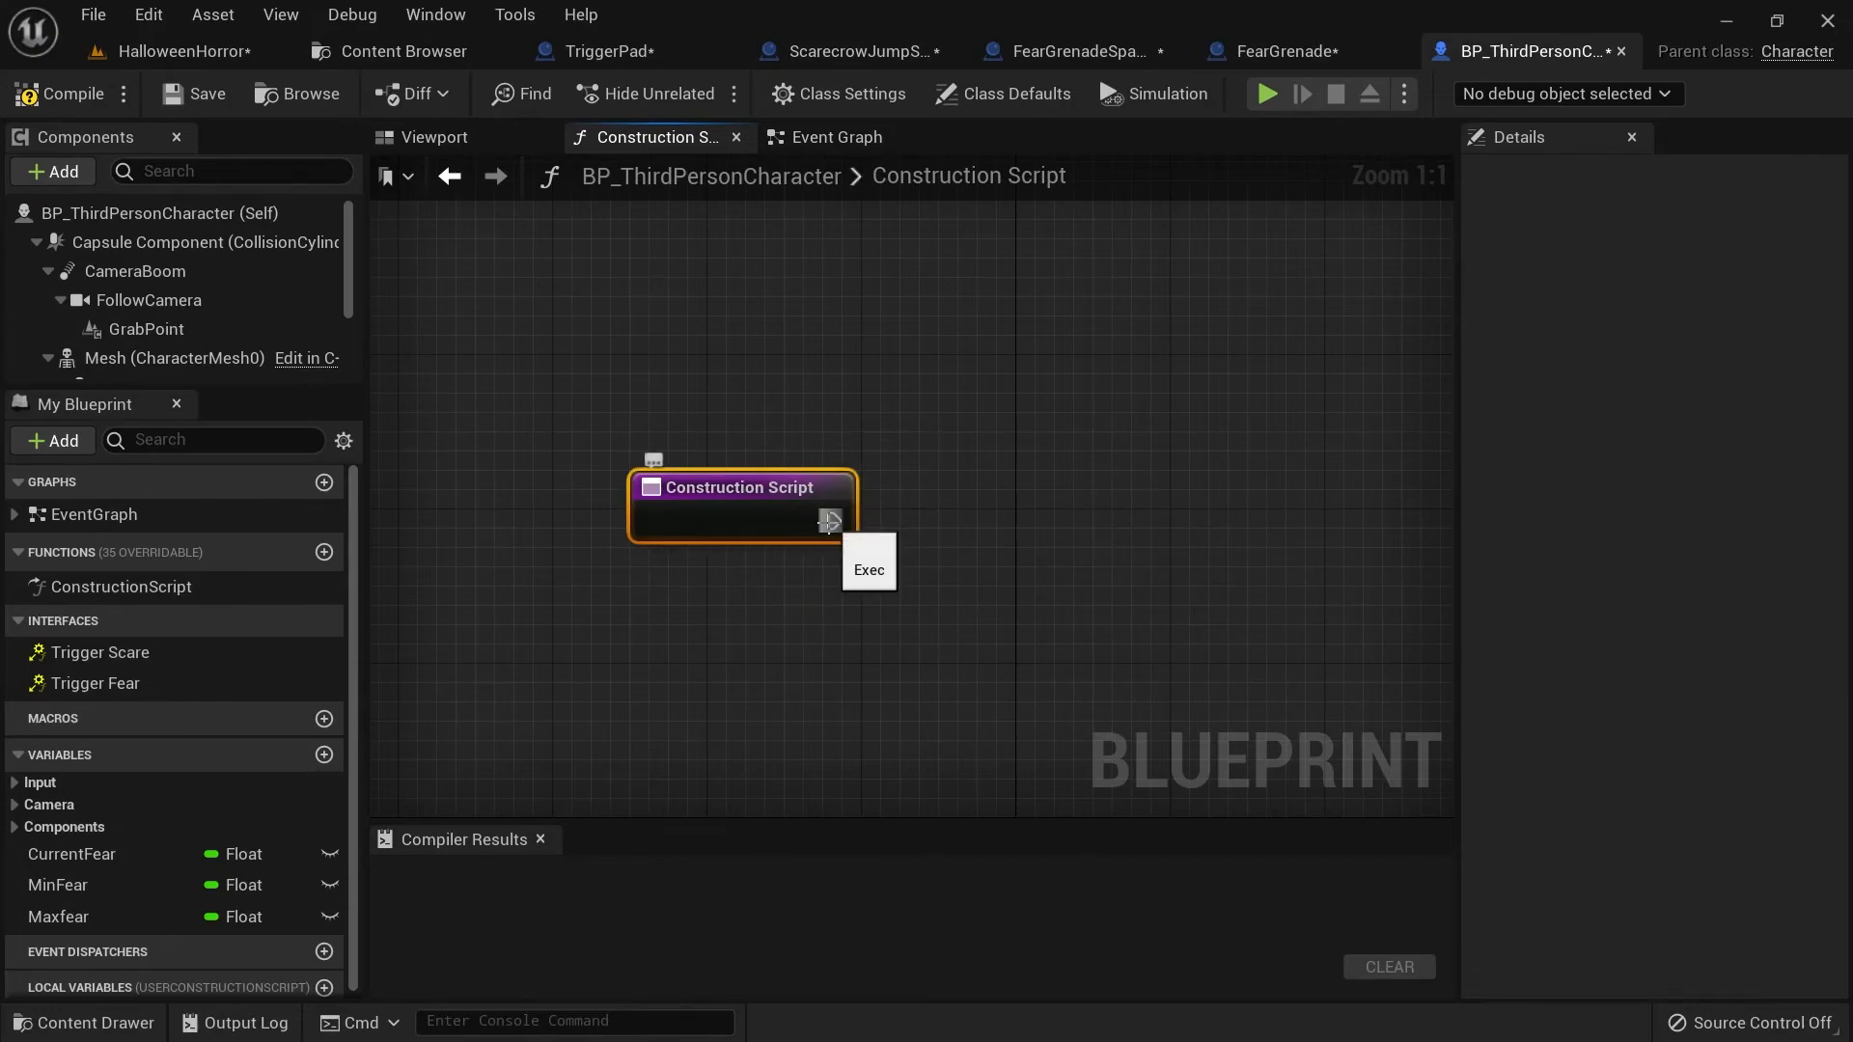
{"action": "left_click", "coordinate": [849, 141]}
{"action": "right_click_drag", "start_coordinate": [743, 346], "coordinate": [862, 368]}
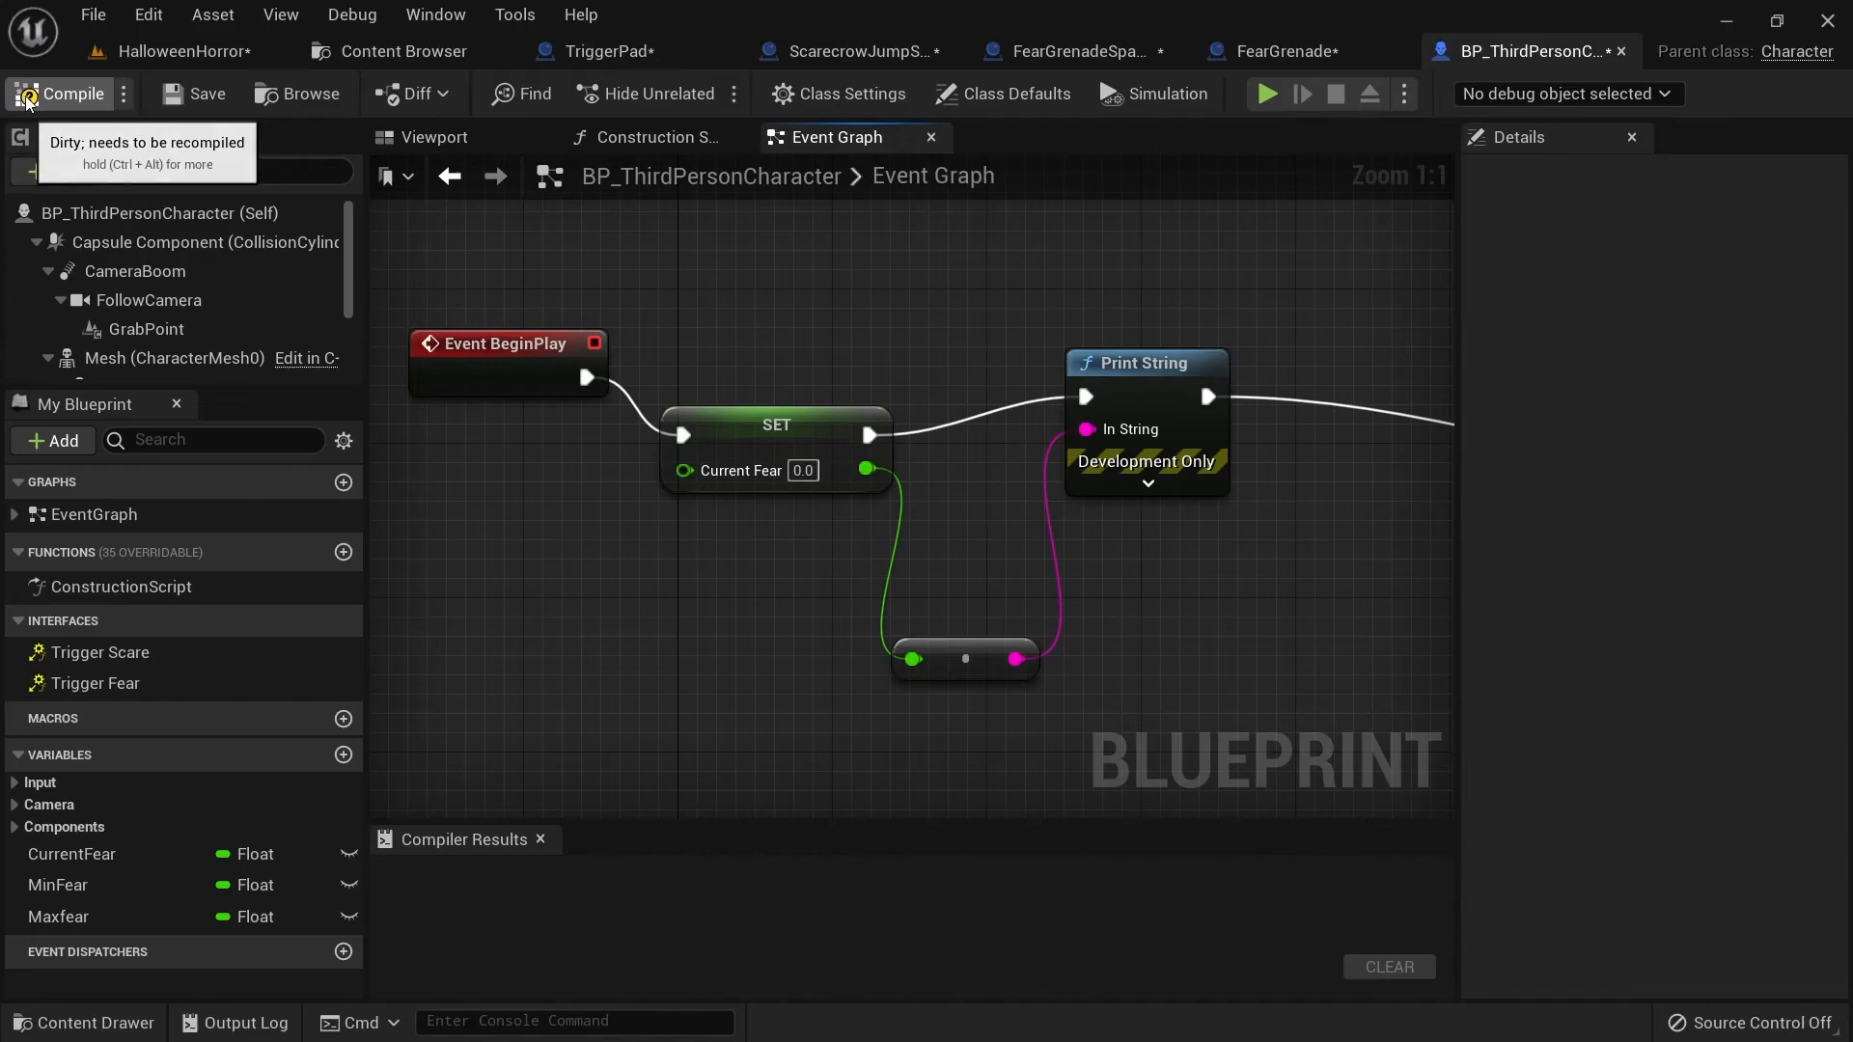
Compile BP_ThirdPersonCharacter and play-test the level, running the character along the cornfield path and through the red fear spheres.
{"action": "left_click", "coordinate": [56, 94]}
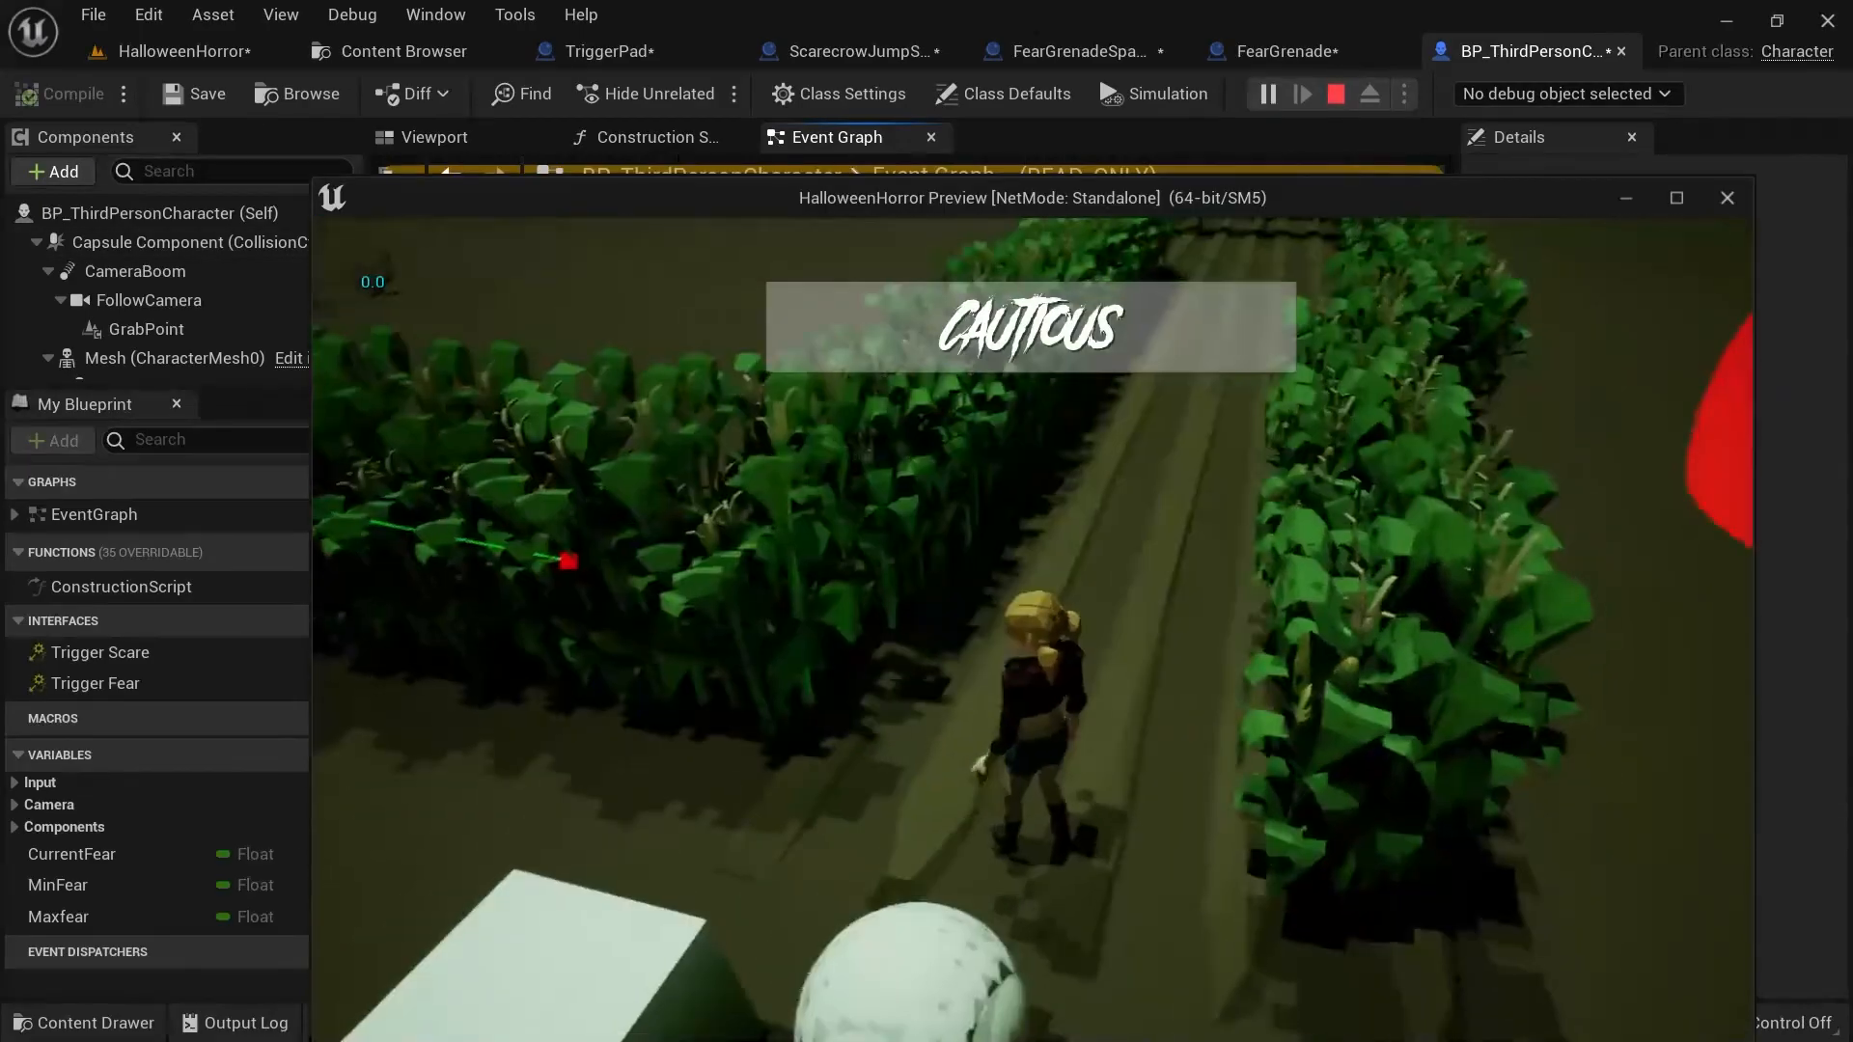
{"action": "key", "text": "w"}
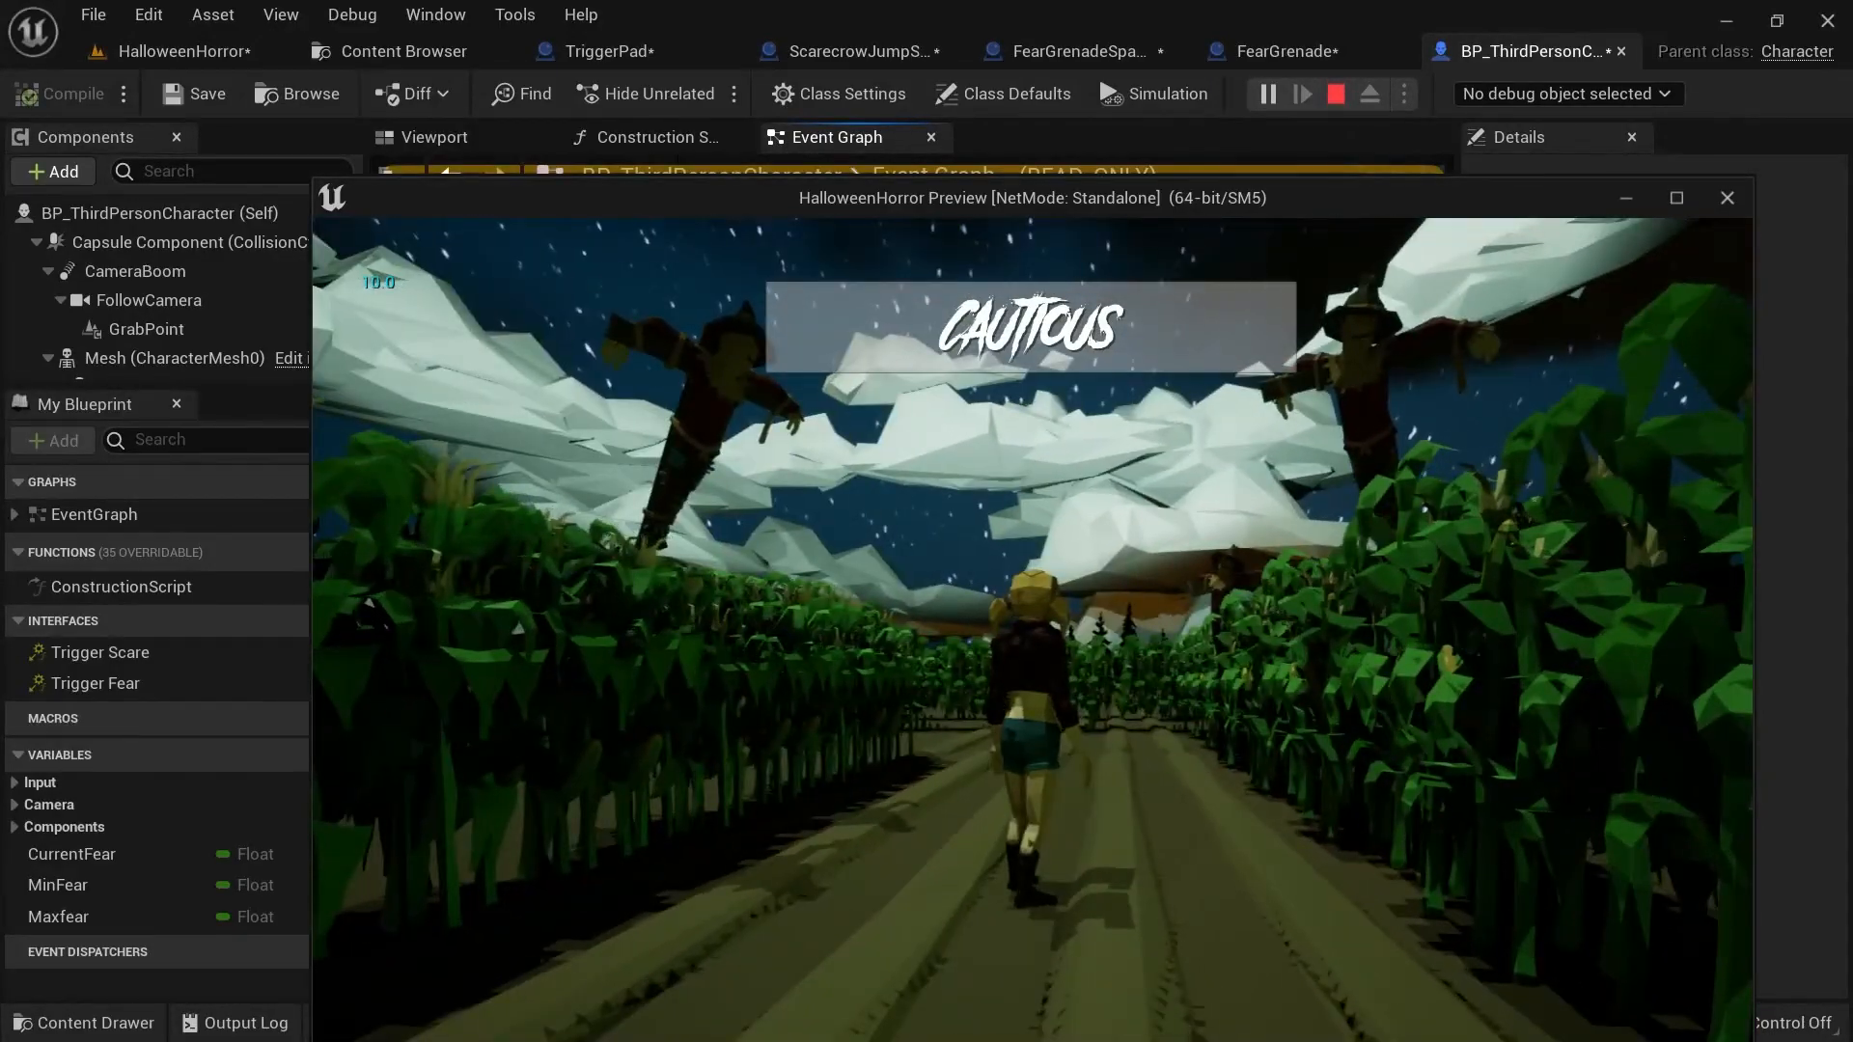
{"action": "key", "text": "s"}
{"action": "key", "text": "a"}
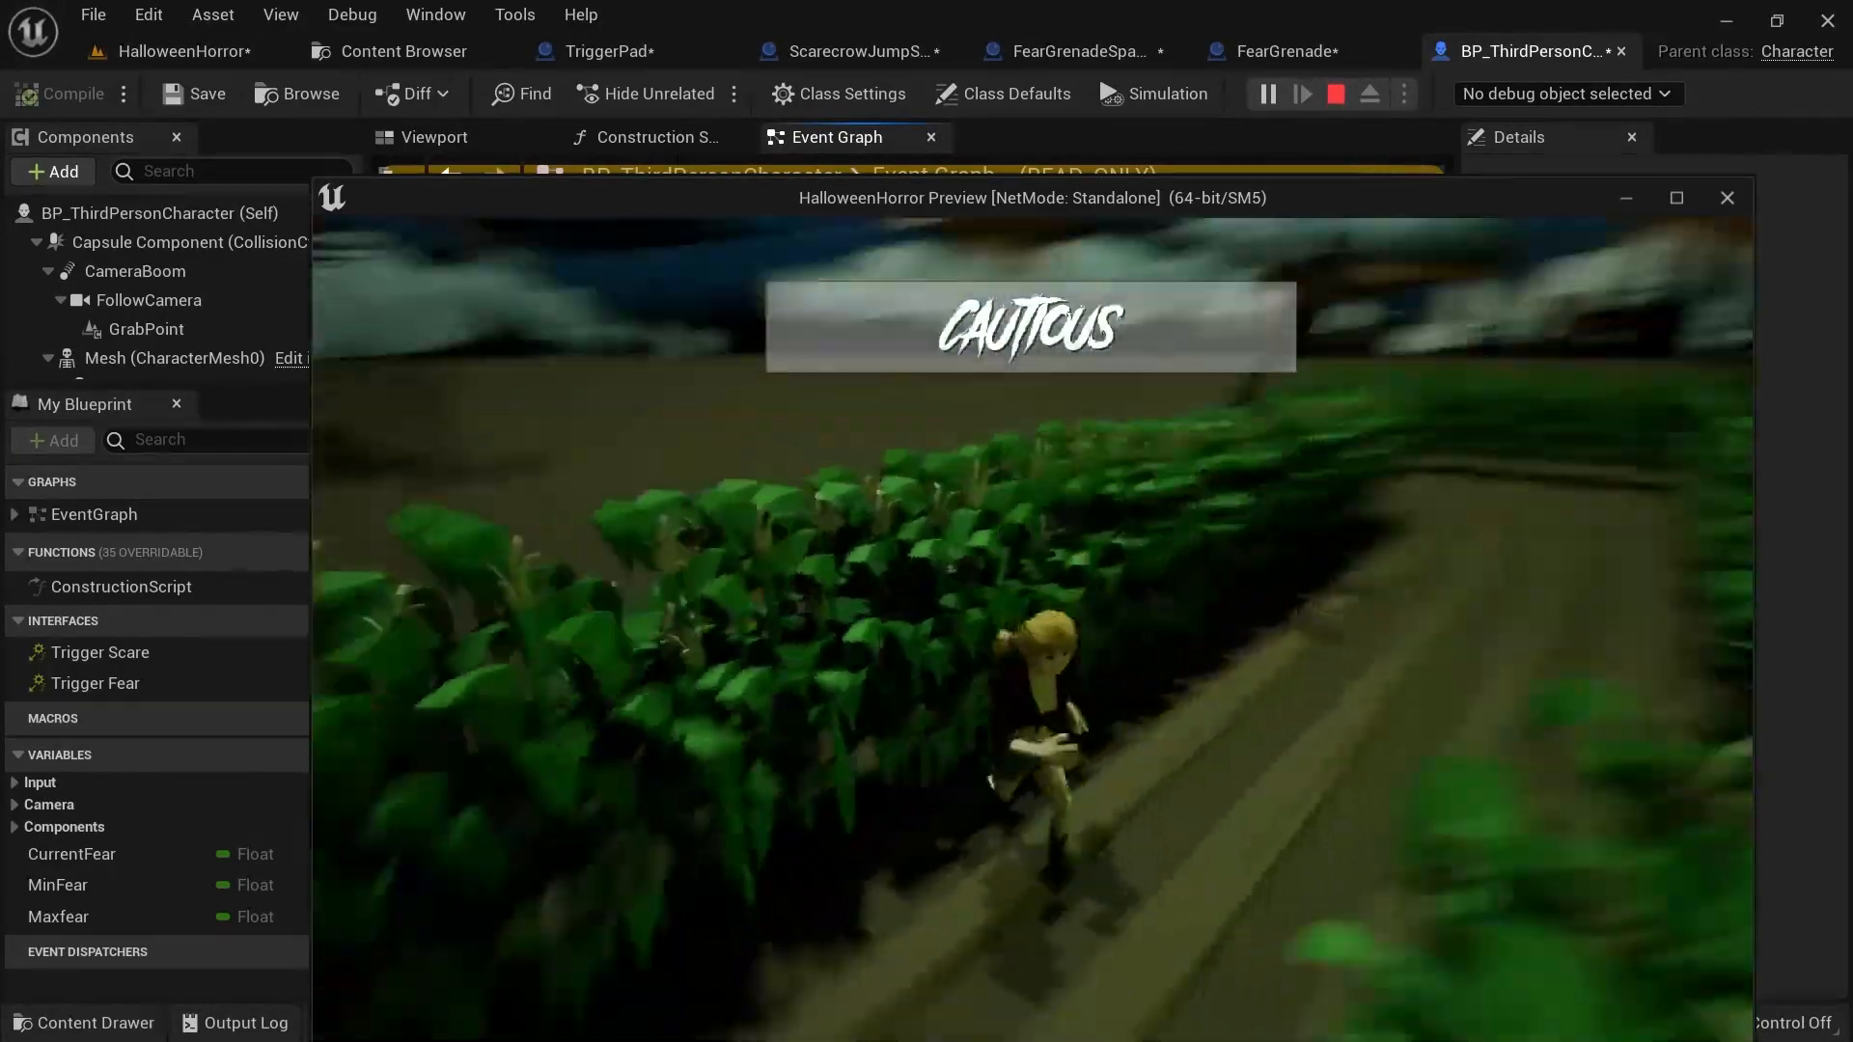
{"action": "key", "text": "w"}
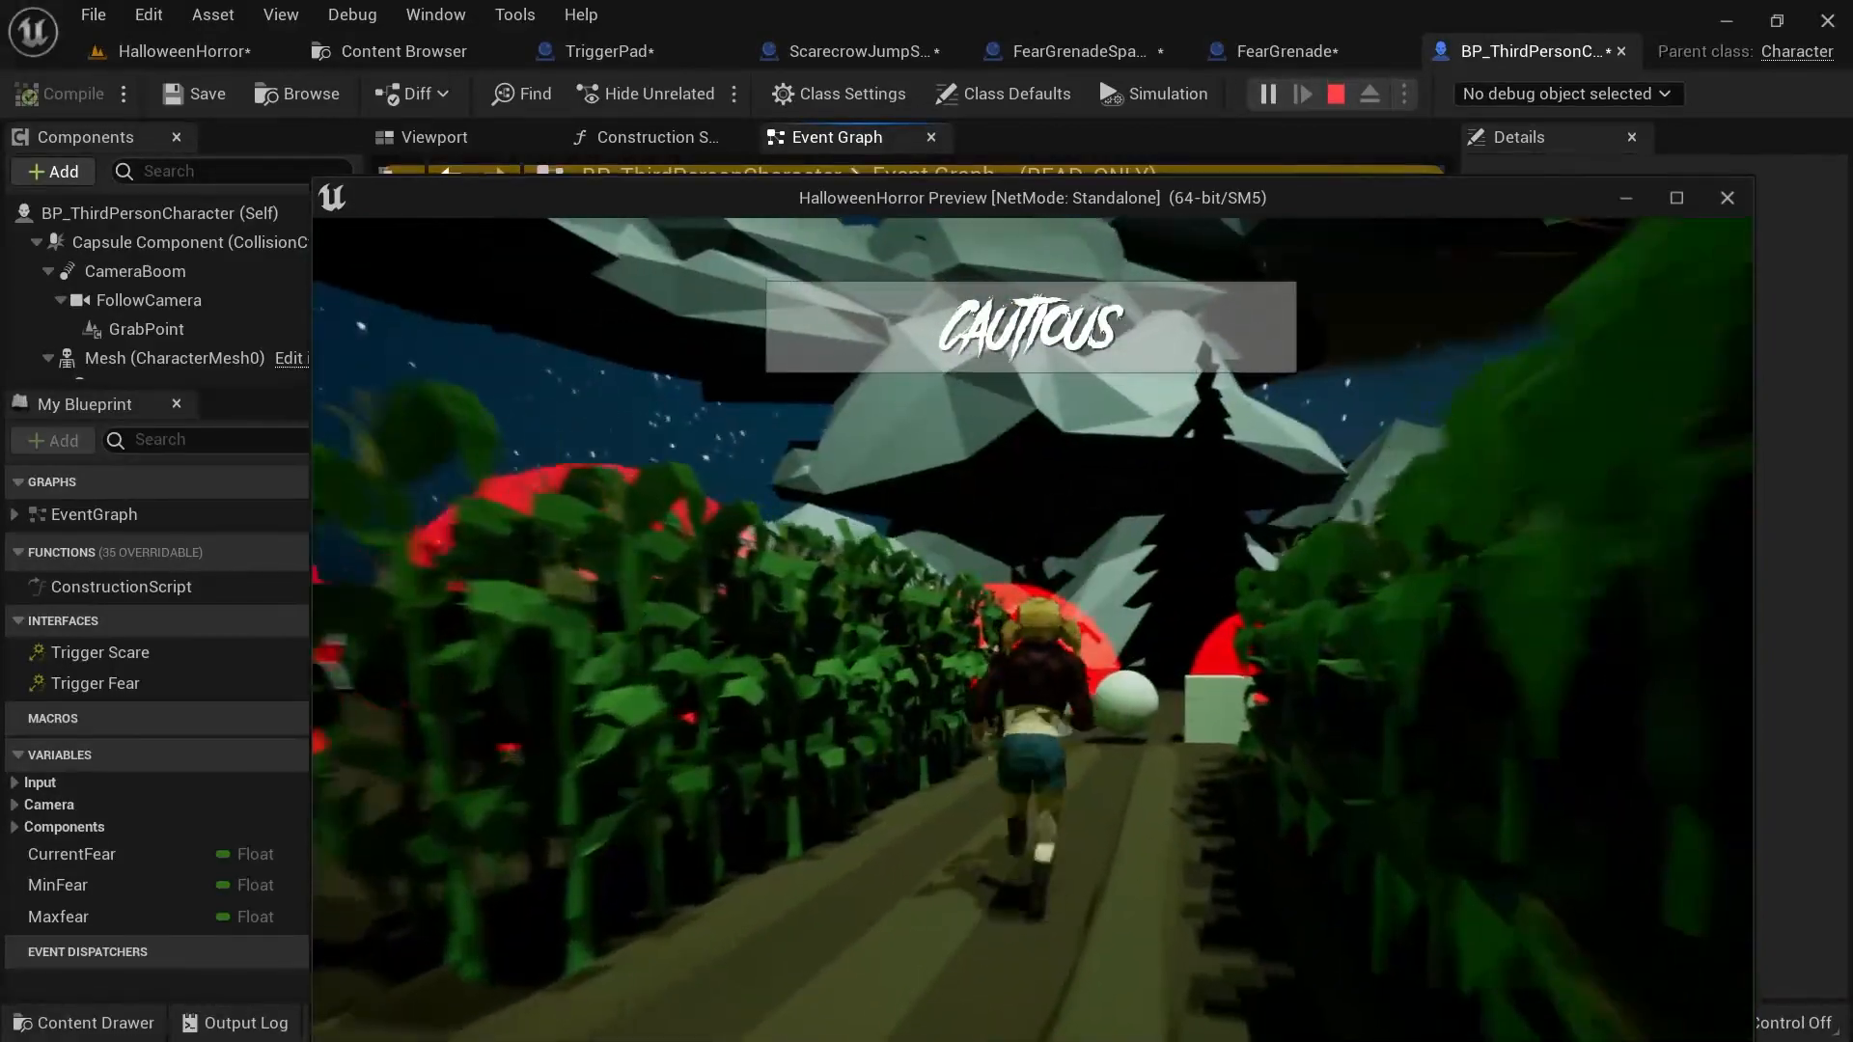
{"action": "key", "text": "w"}
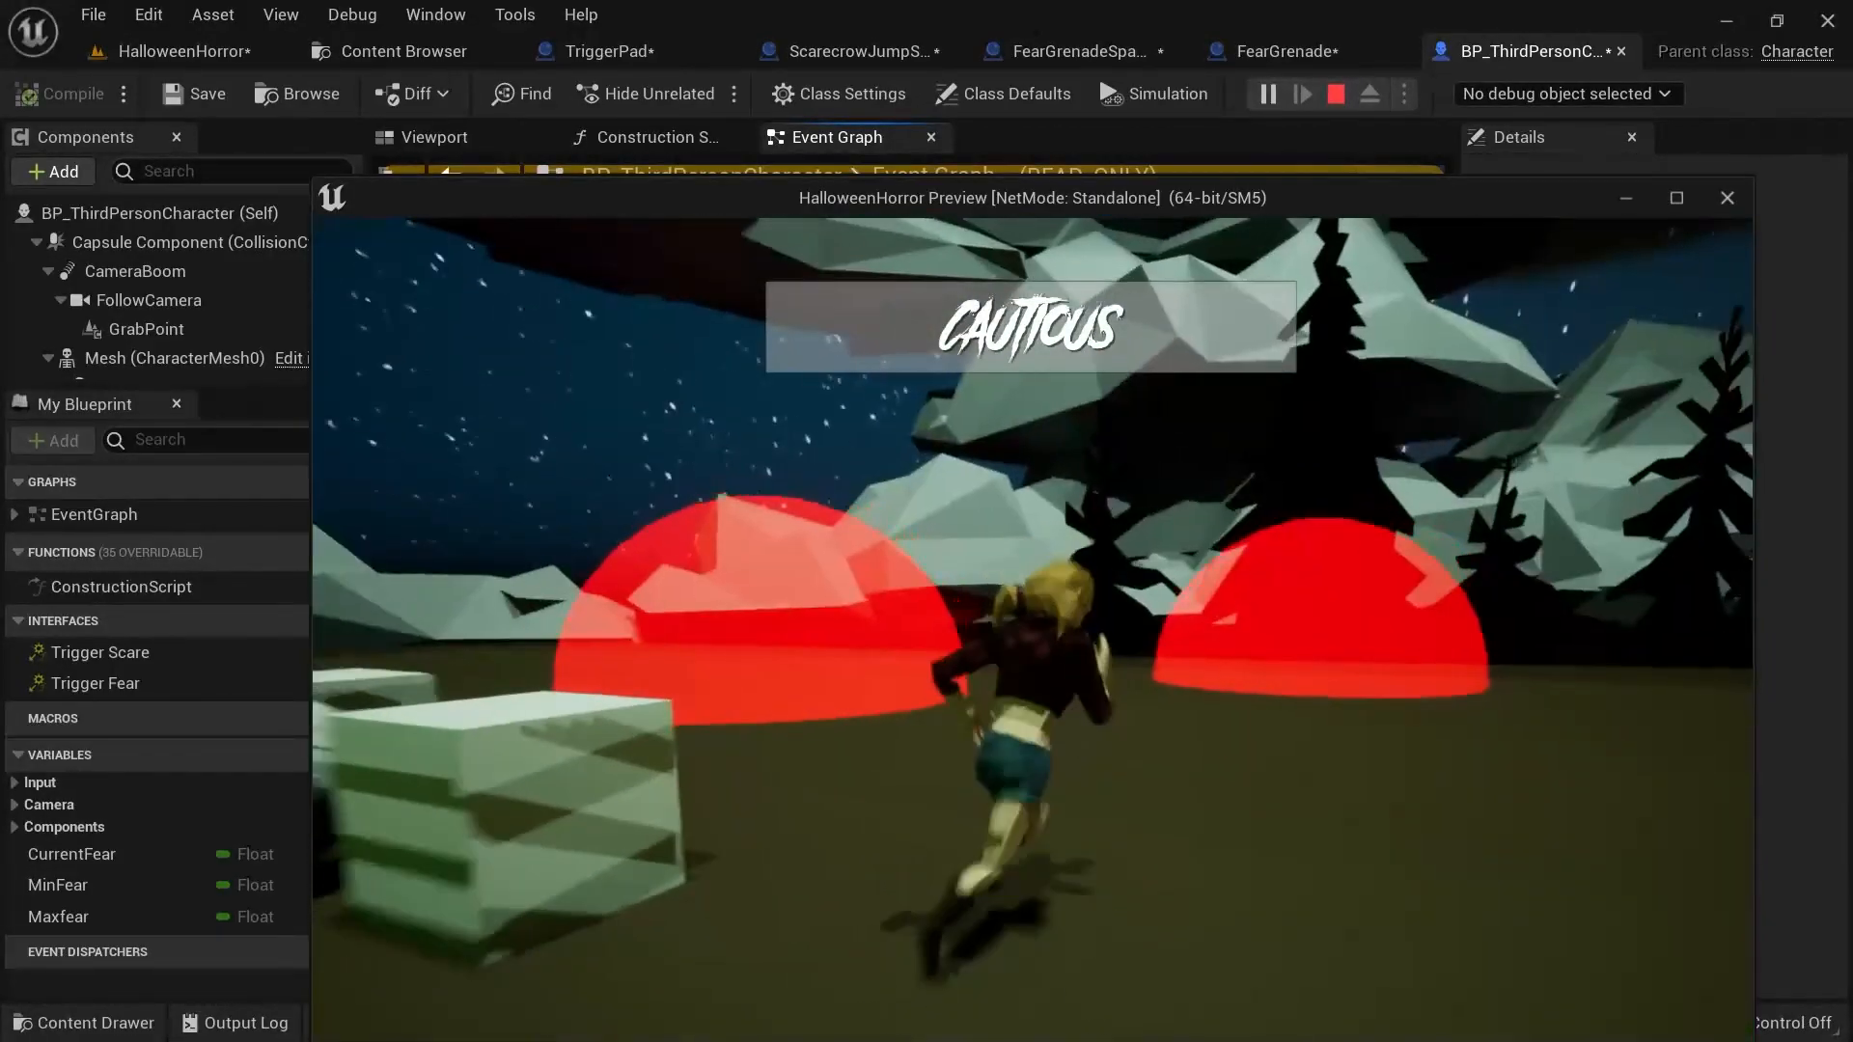
{"action": "key", "text": "w"}
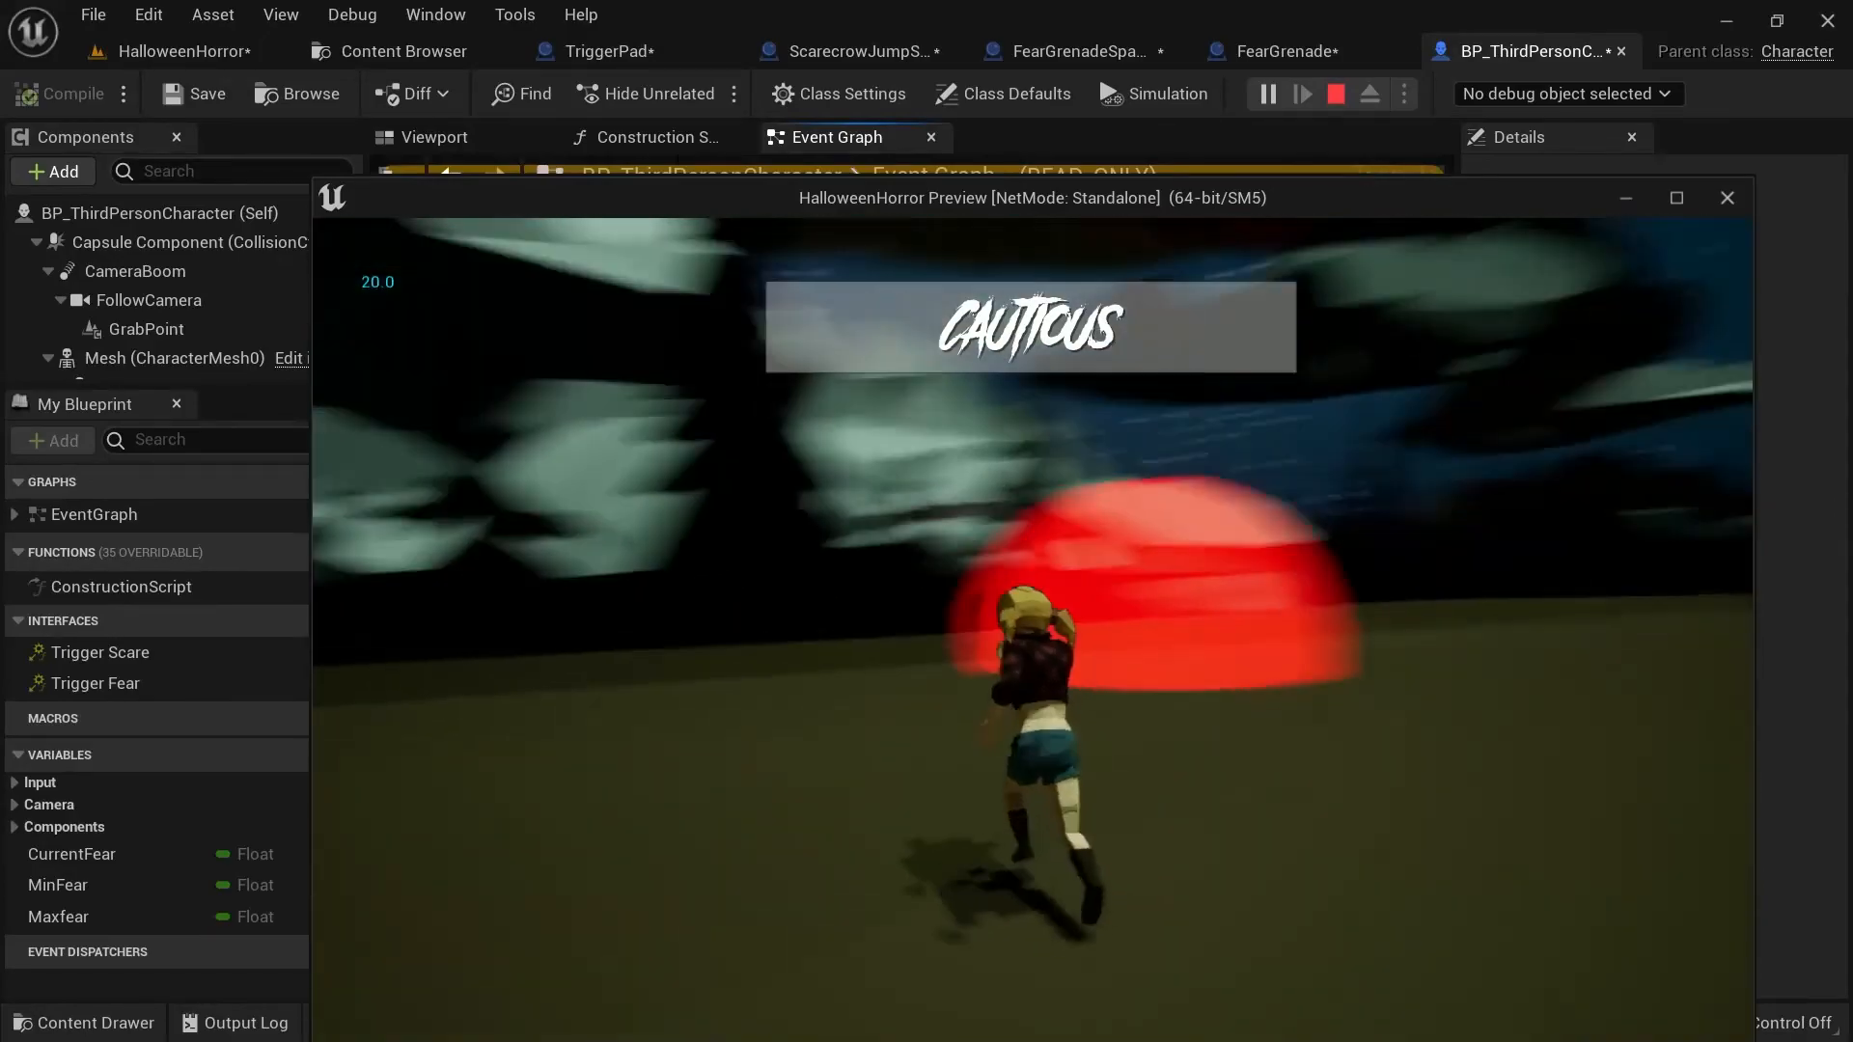
{"action": "key", "text": "w"}
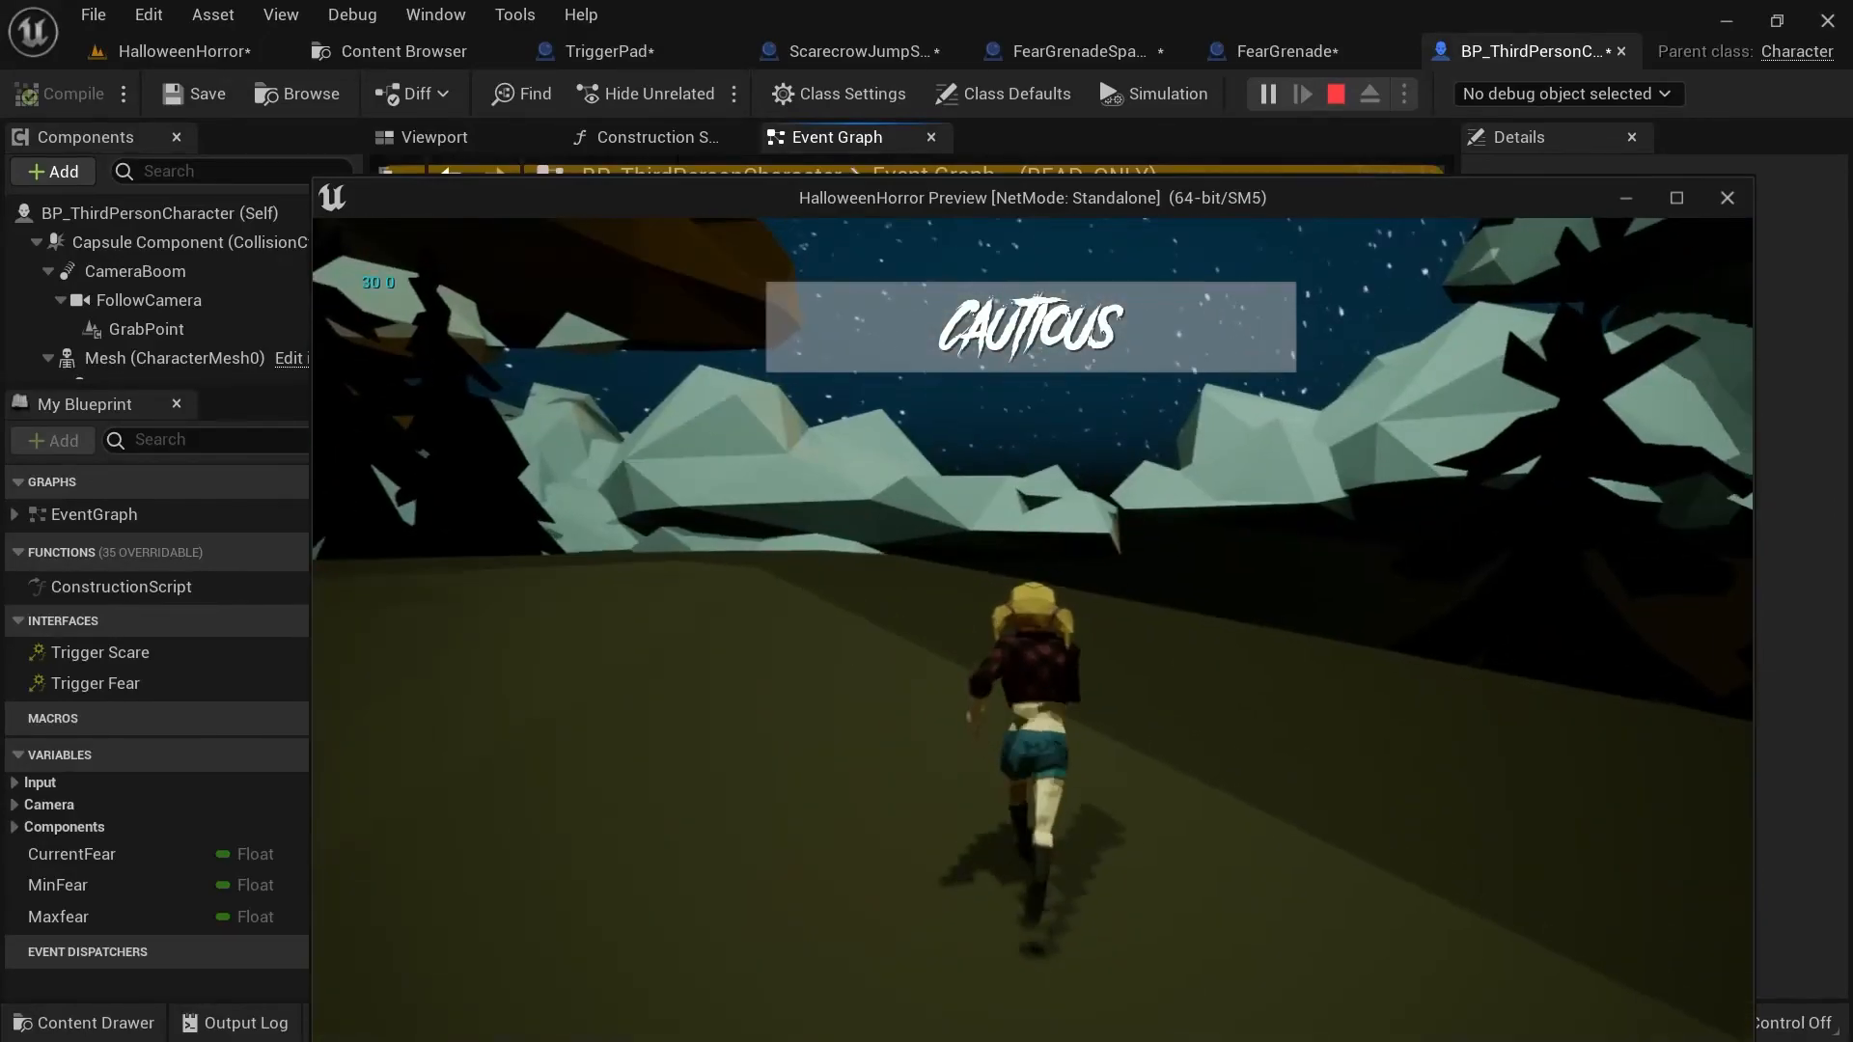
{"action": "key", "text": "w"}
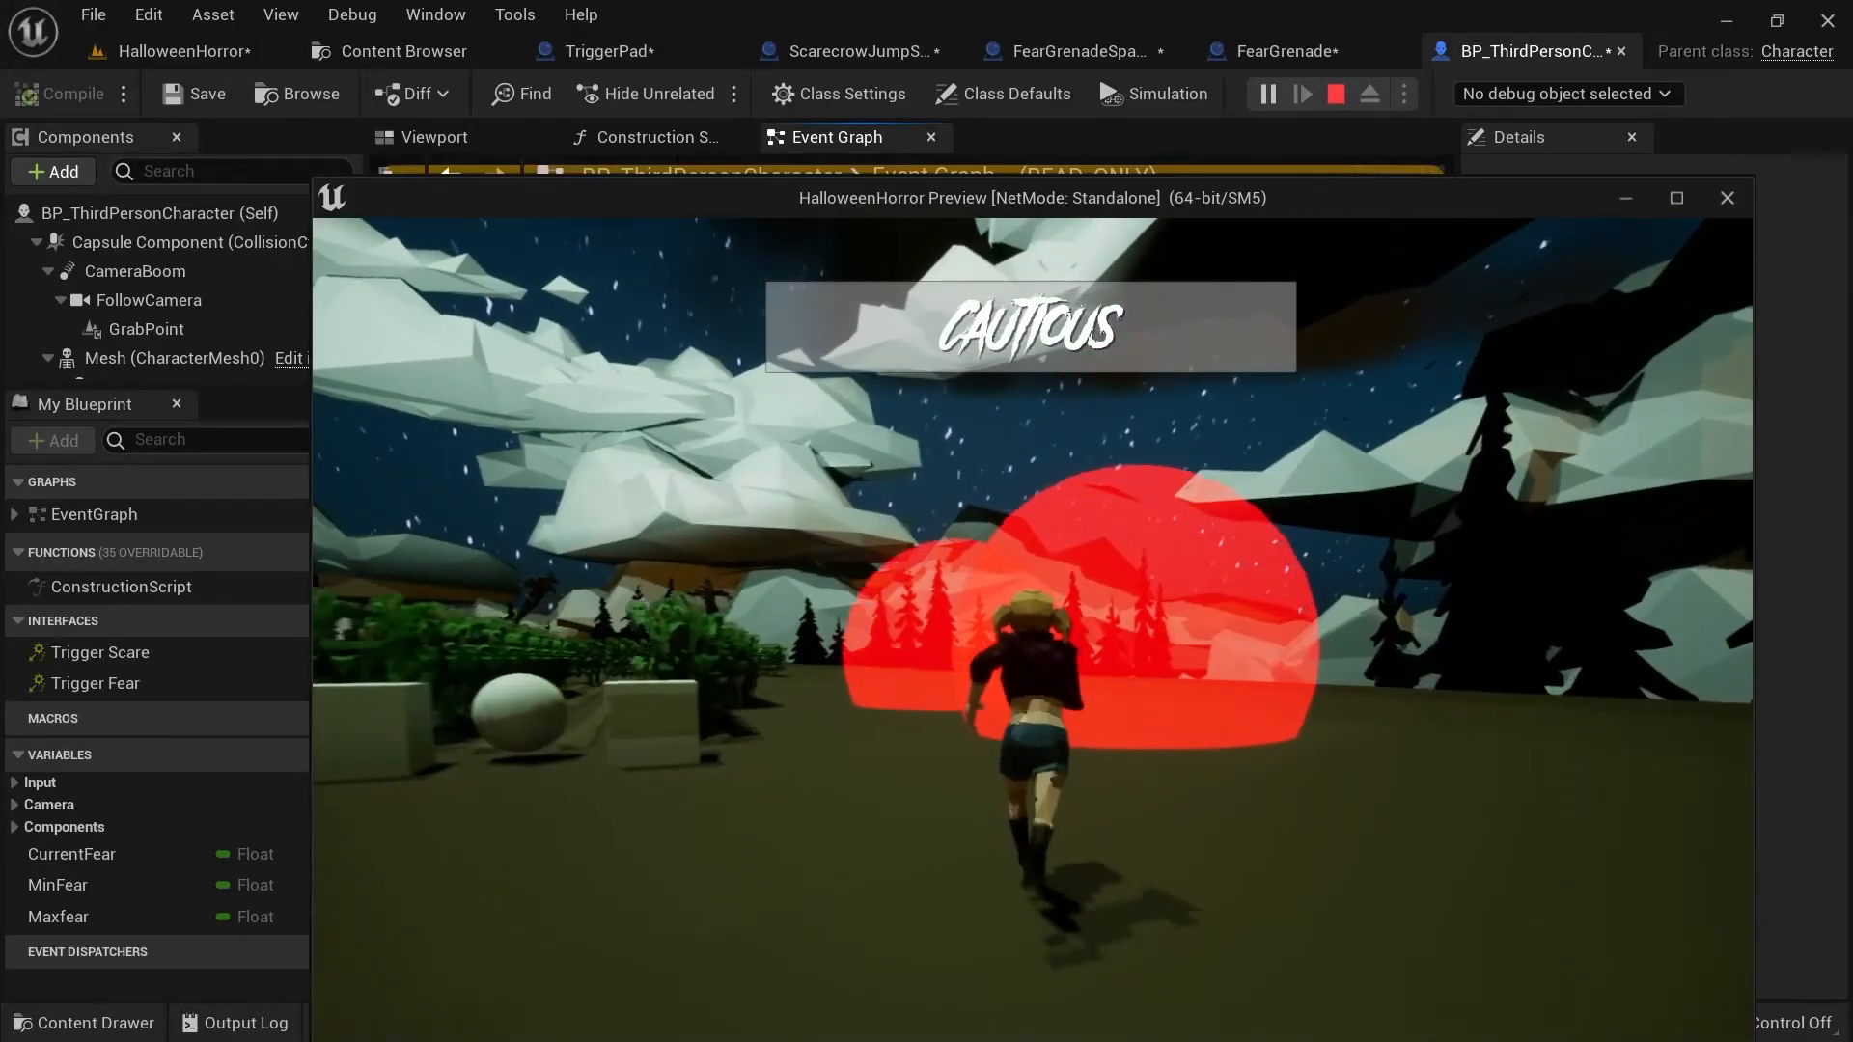
{"action": "key", "text": "w"}
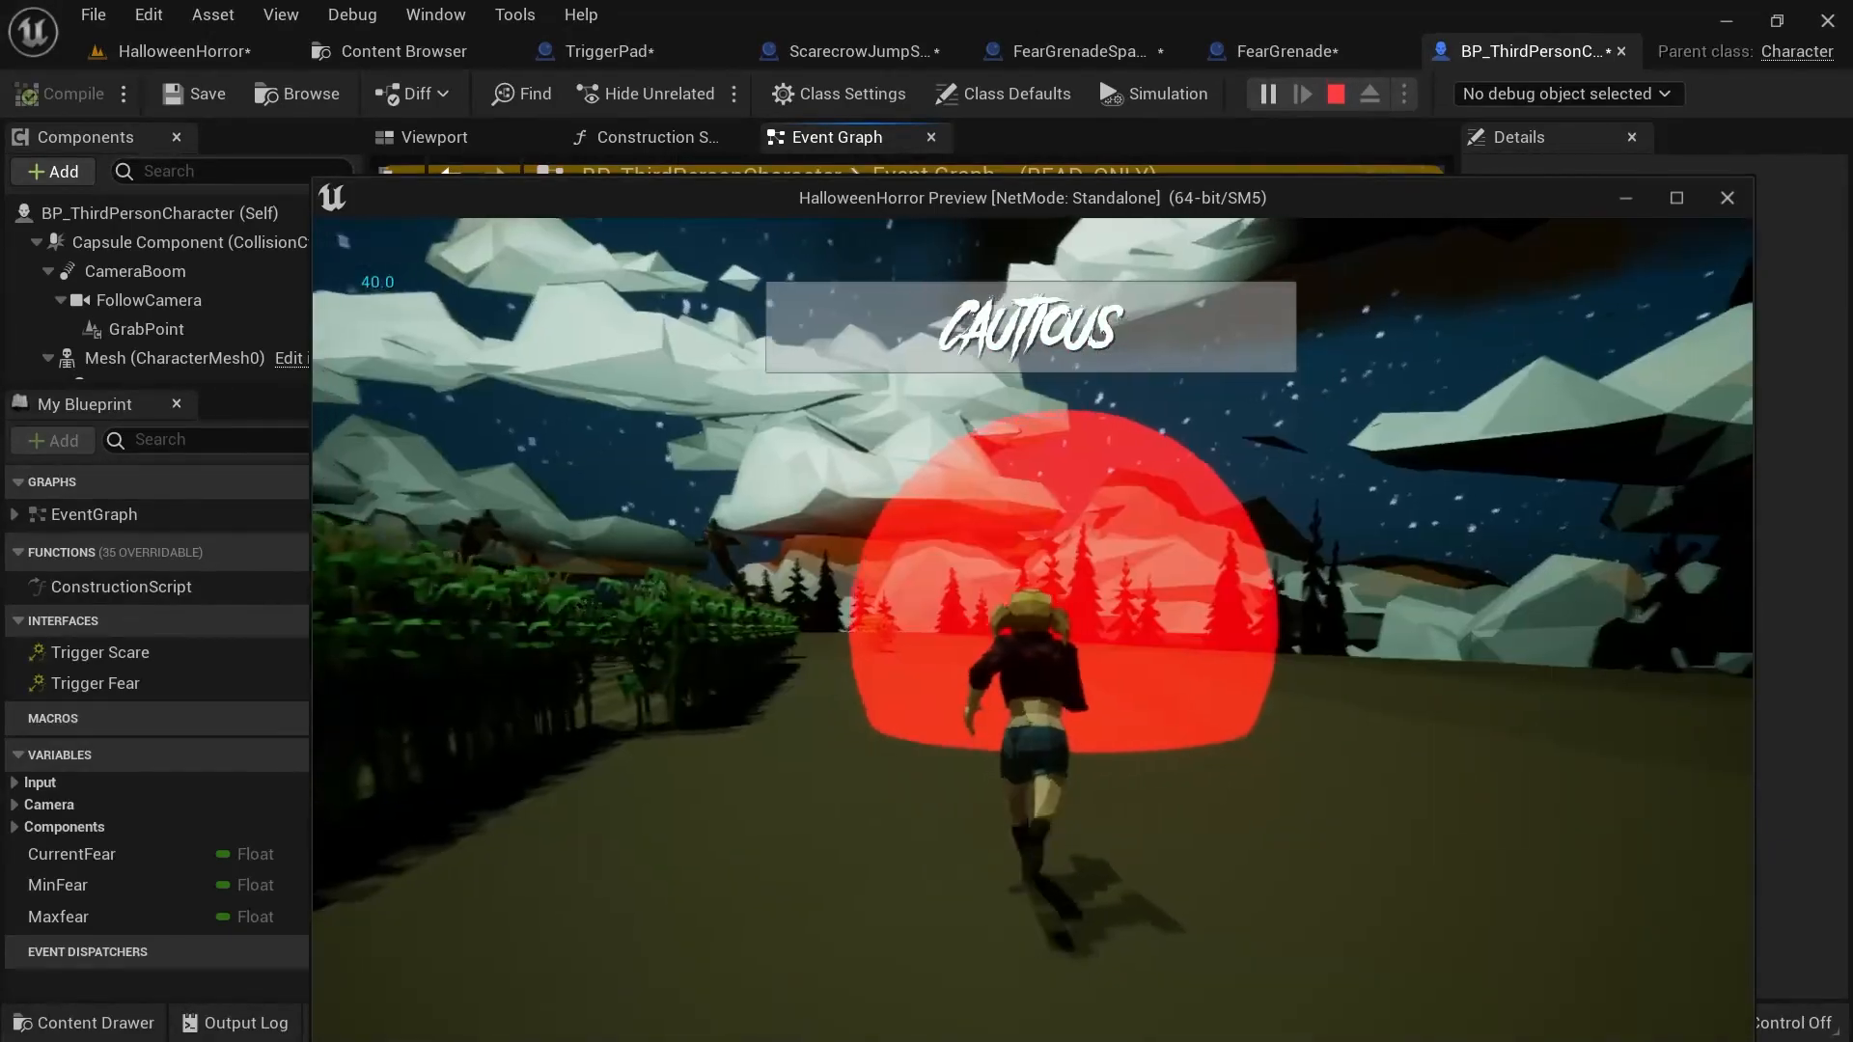
{"action": "key", "text": "w"}
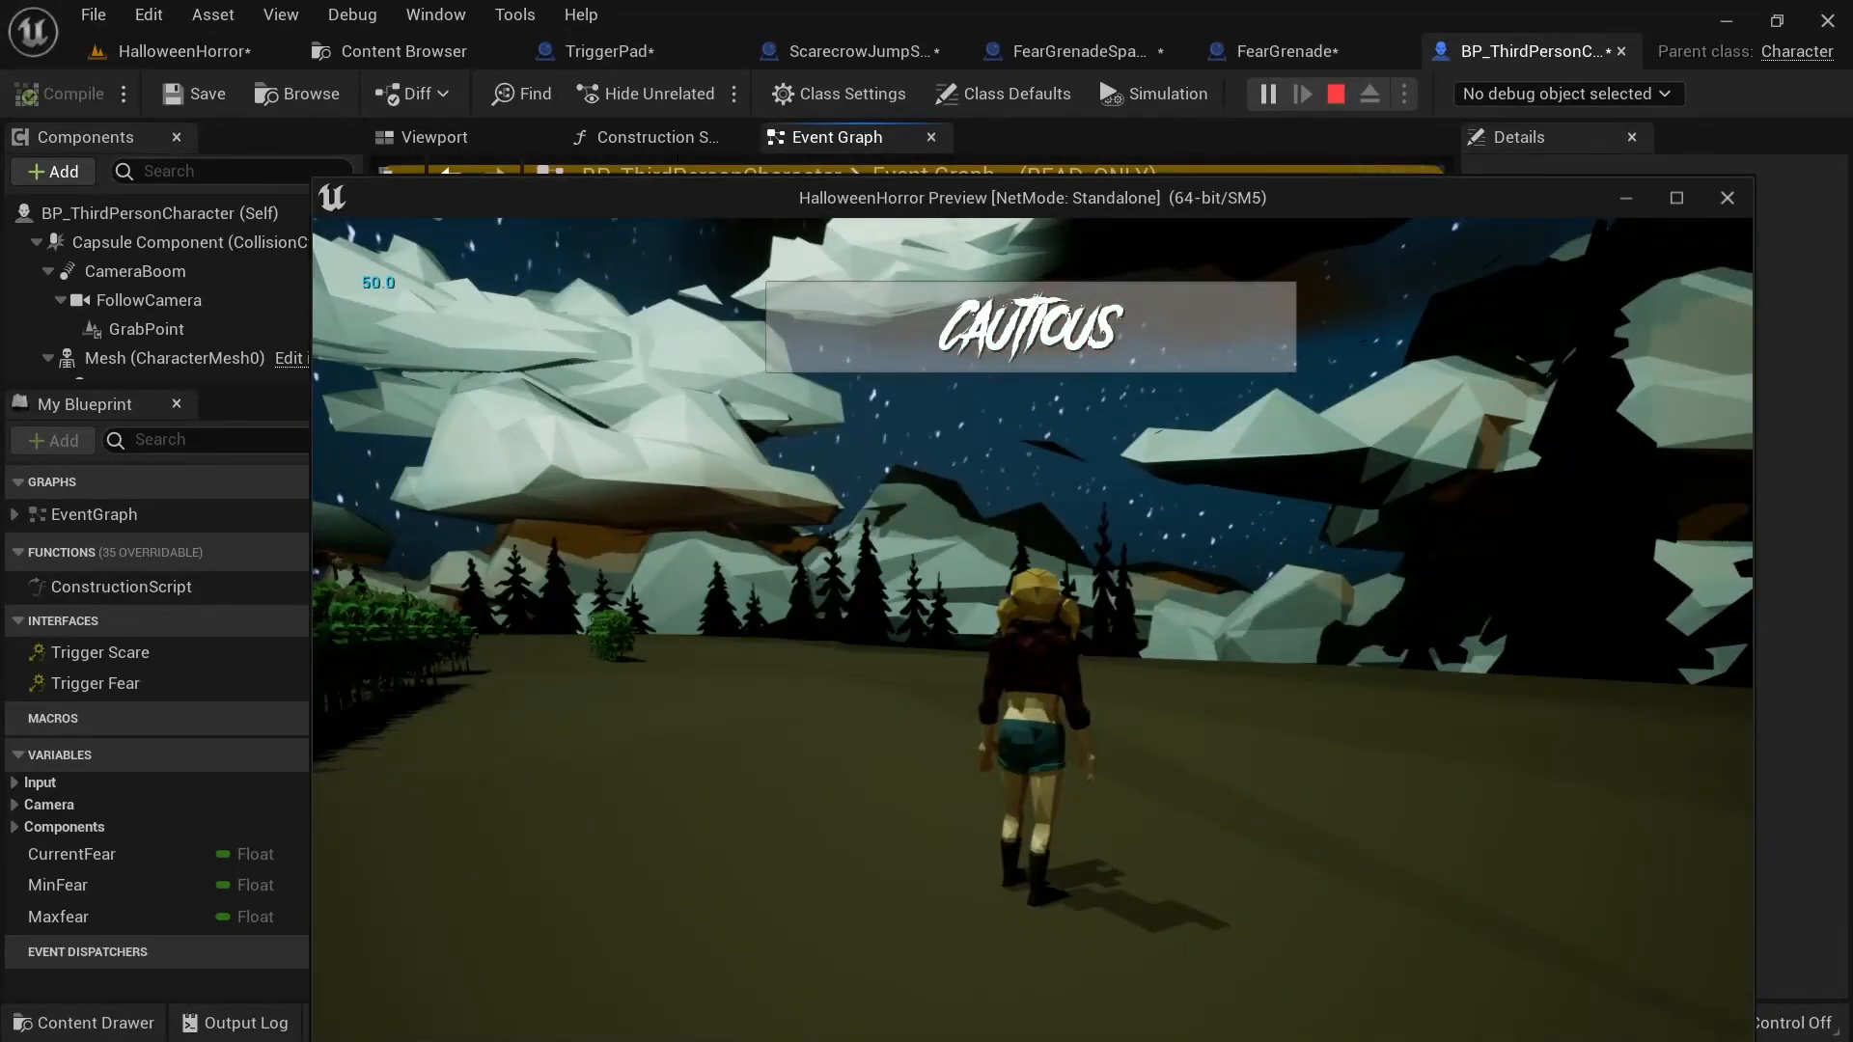